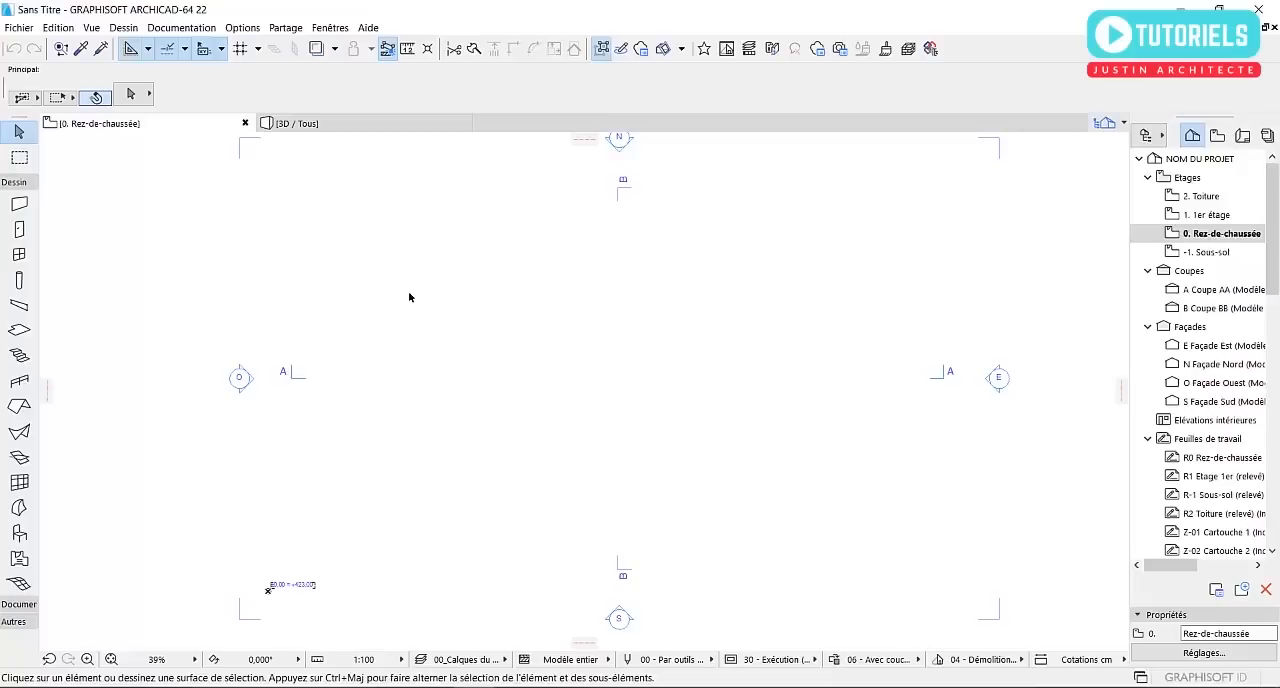
Set the project's length working unit to centimetres with two decimals
left_click(242, 28)
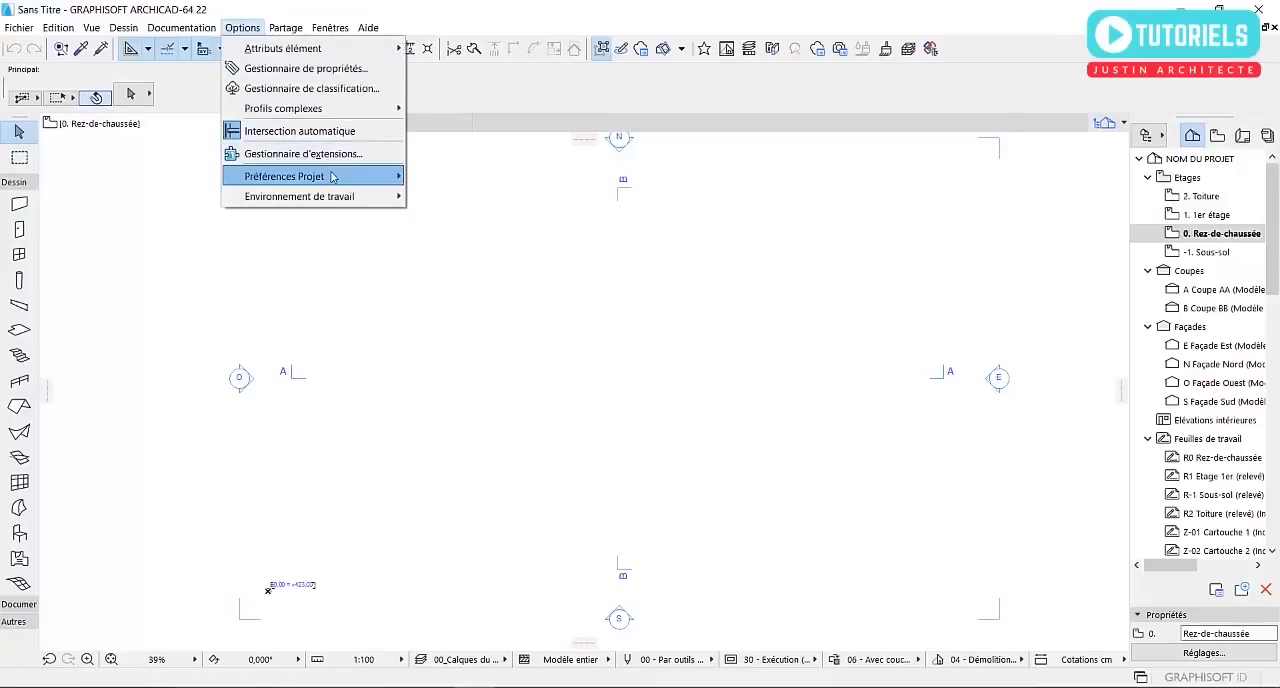
mouse_move(385, 181)
left_click(465, 176)
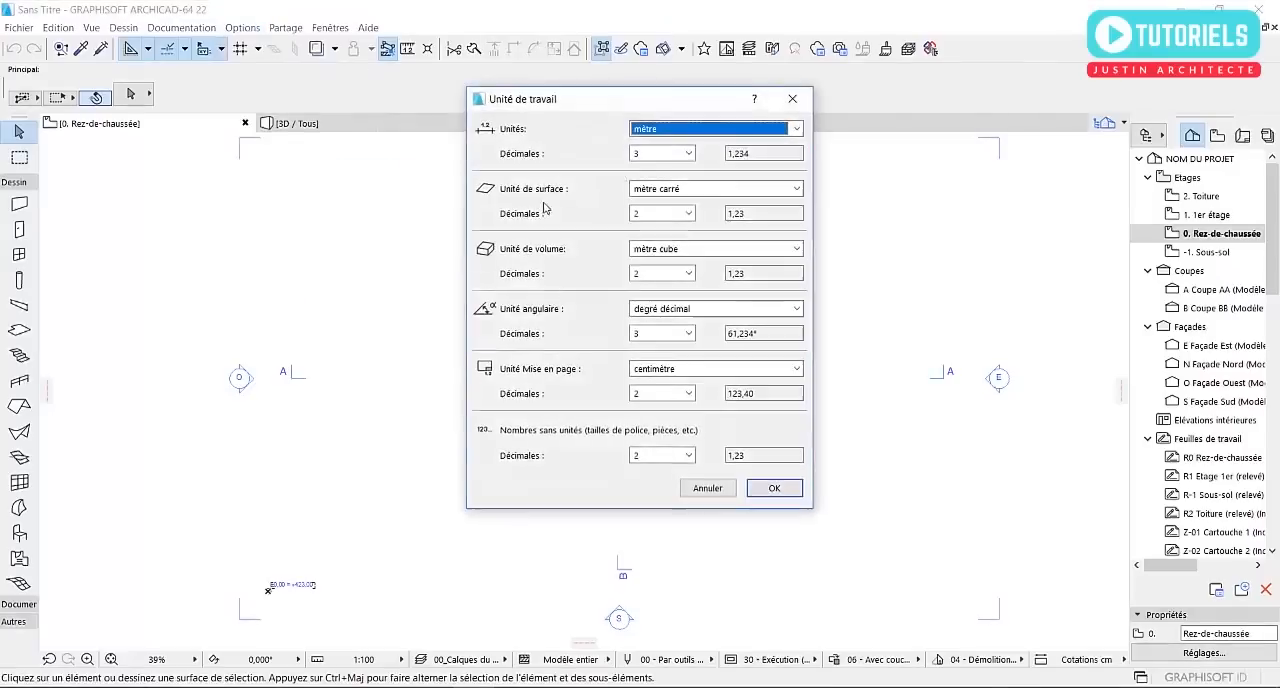
left_click(694, 131)
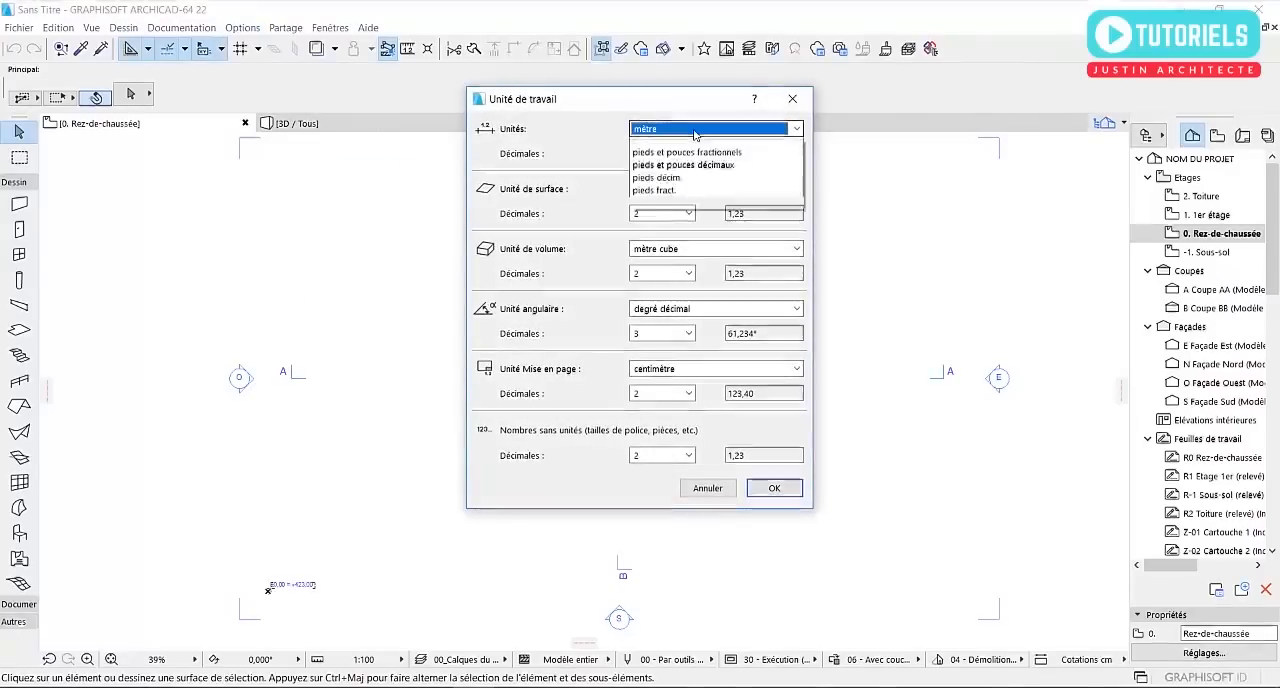
left_click(683, 170)
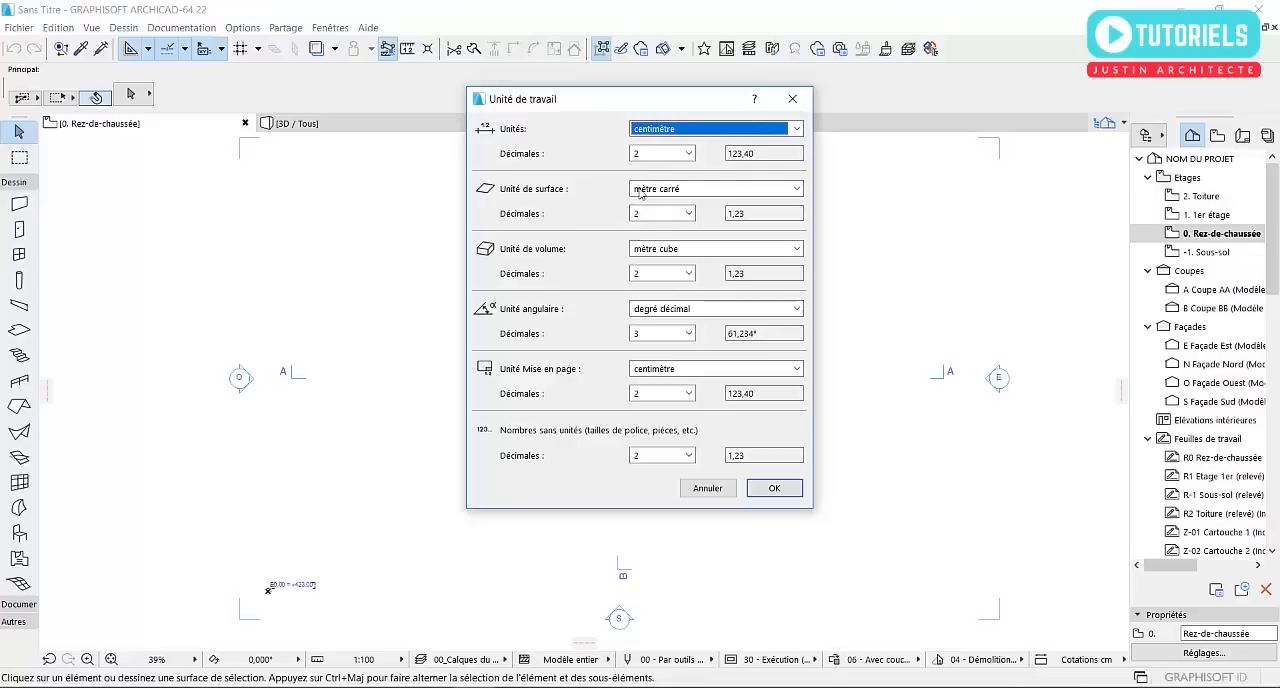
left_click(772, 489)
middle_click_drag(708, 441, 683, 417)
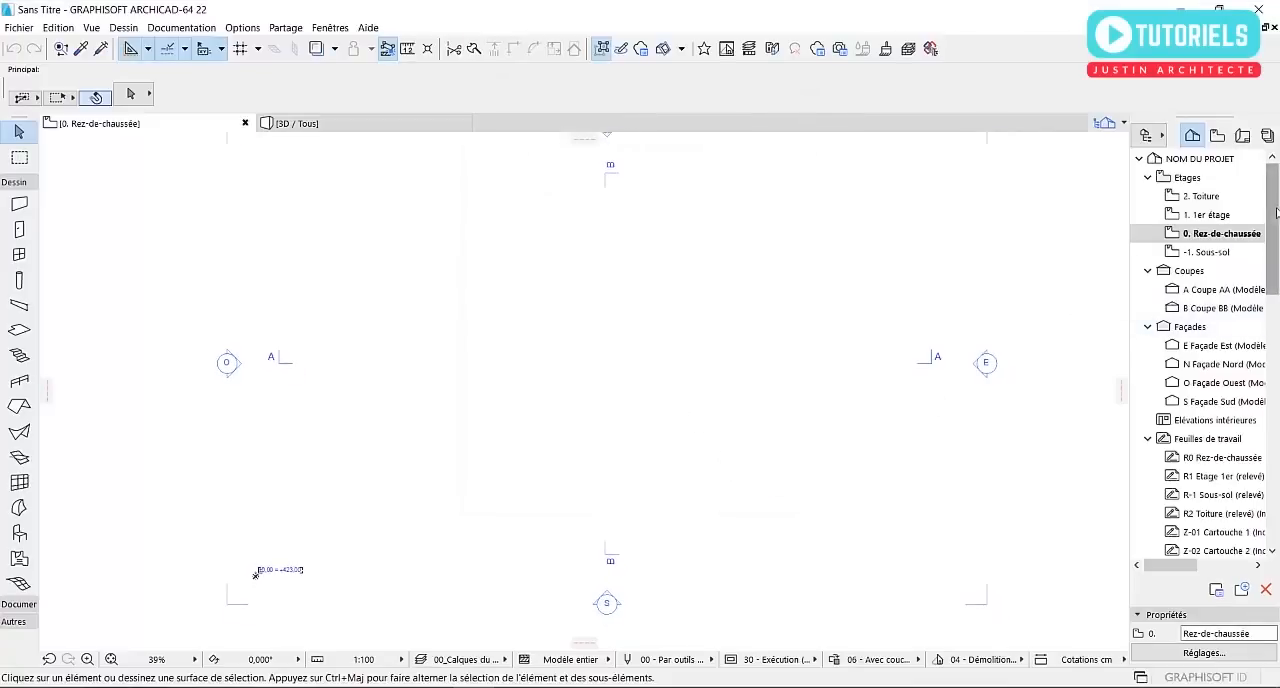
Examine the storey levels in section Coupe AA and return to the Rez-de-chaussée plan
scroll(1276, 222, "down", 2)
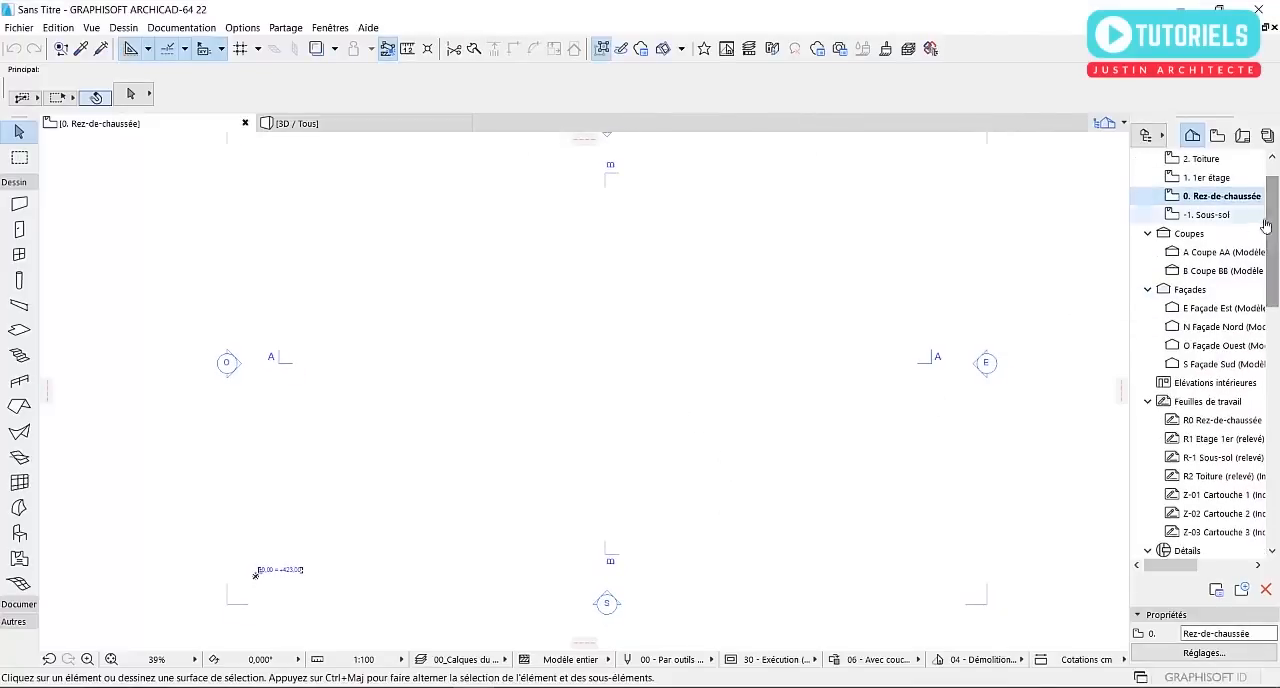
left_click(1233, 257)
double_click(1233, 257)
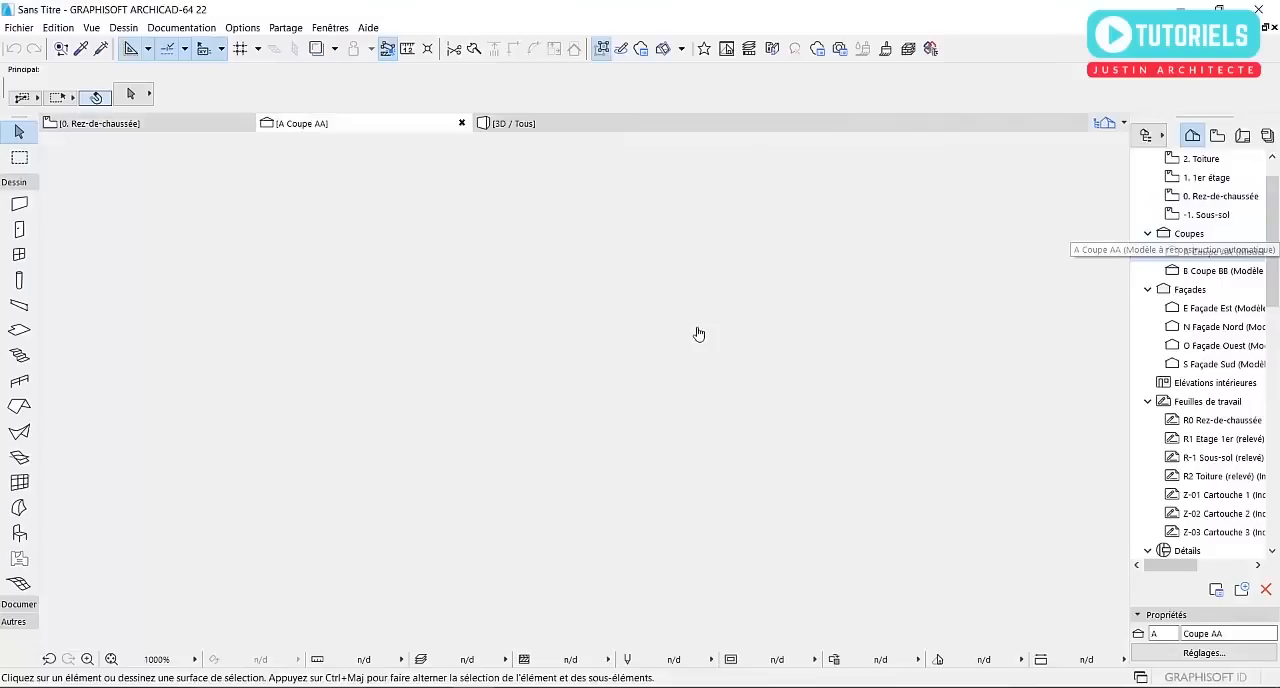
scroll(310, 428, "up", 4)
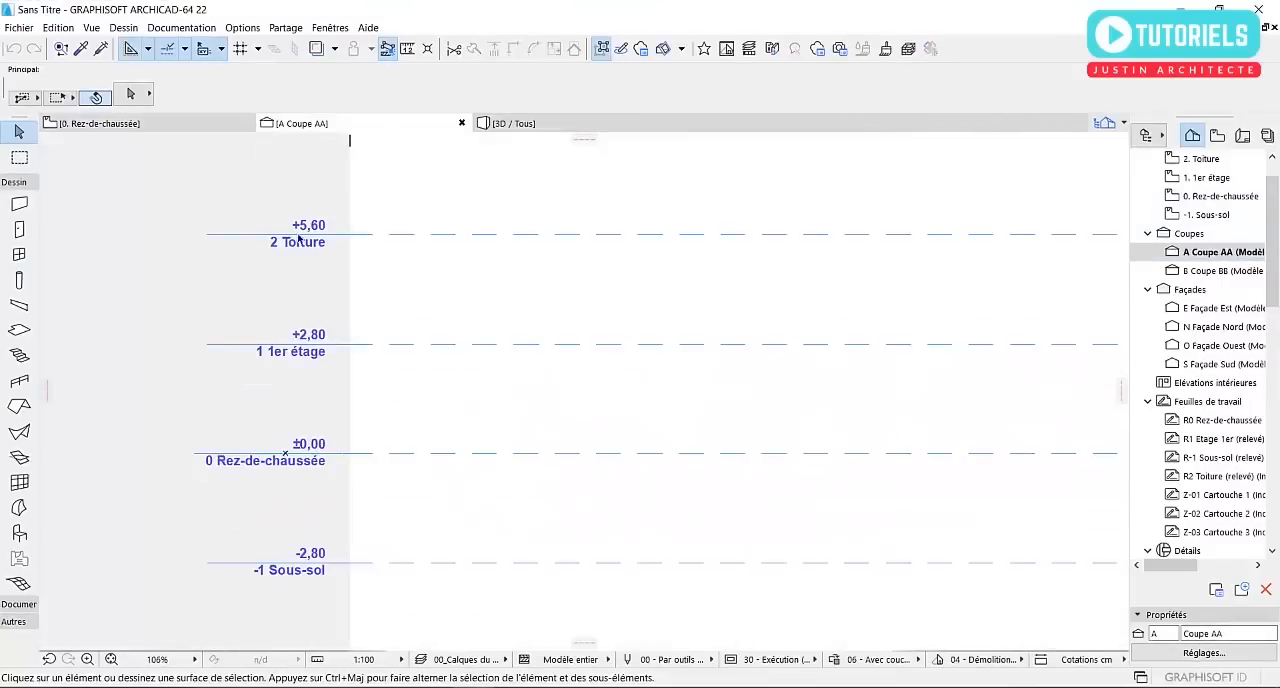
scroll(358, 362, "down", 2)
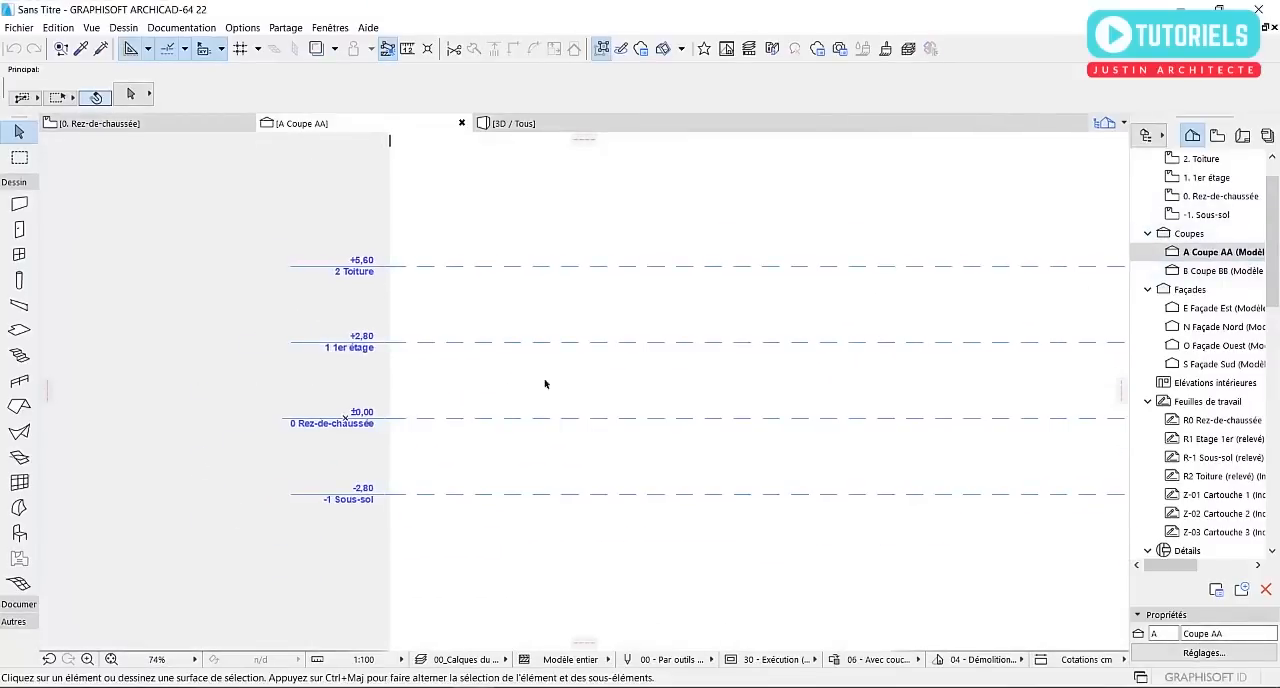
scroll(434, 266, "down", 2)
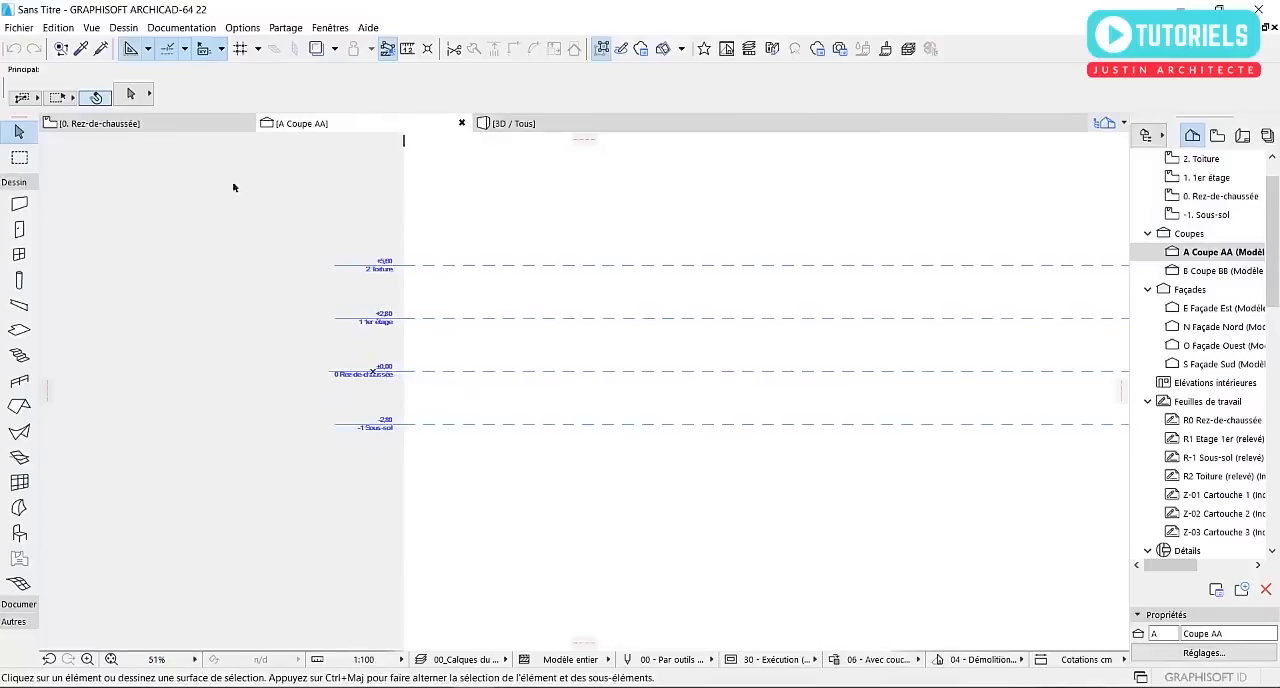
scroll(348, 290, "up", 3)
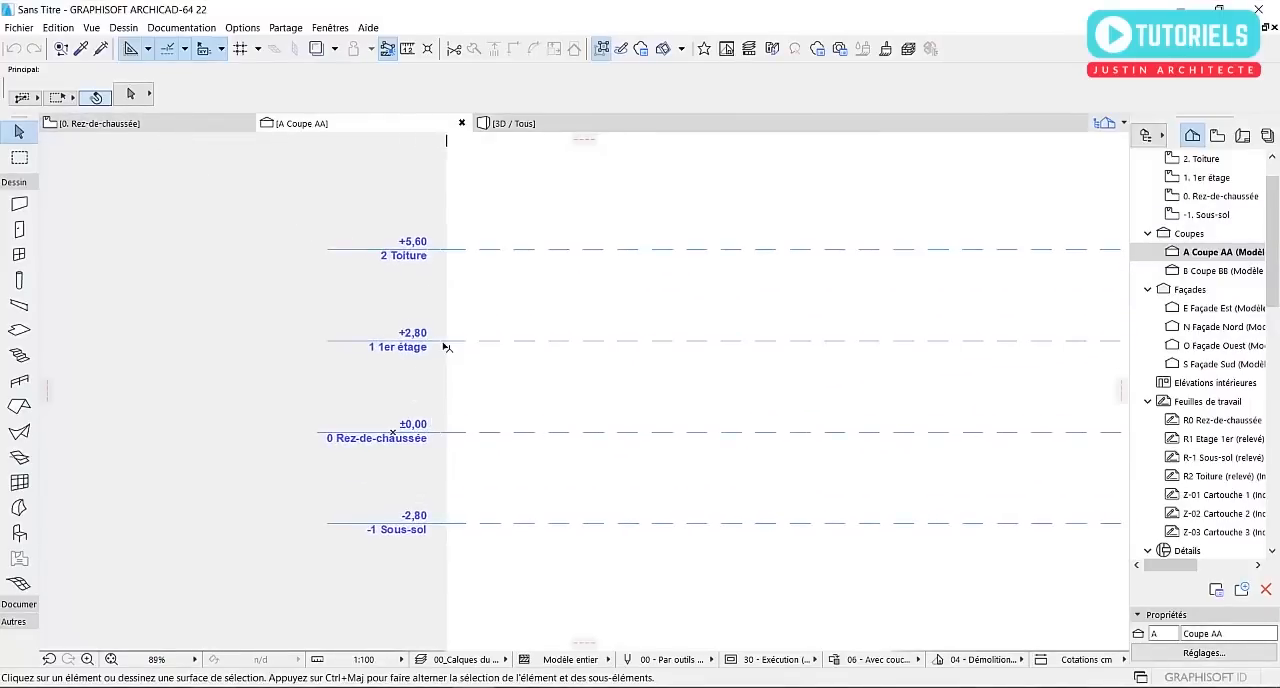
left_click(178, 123)
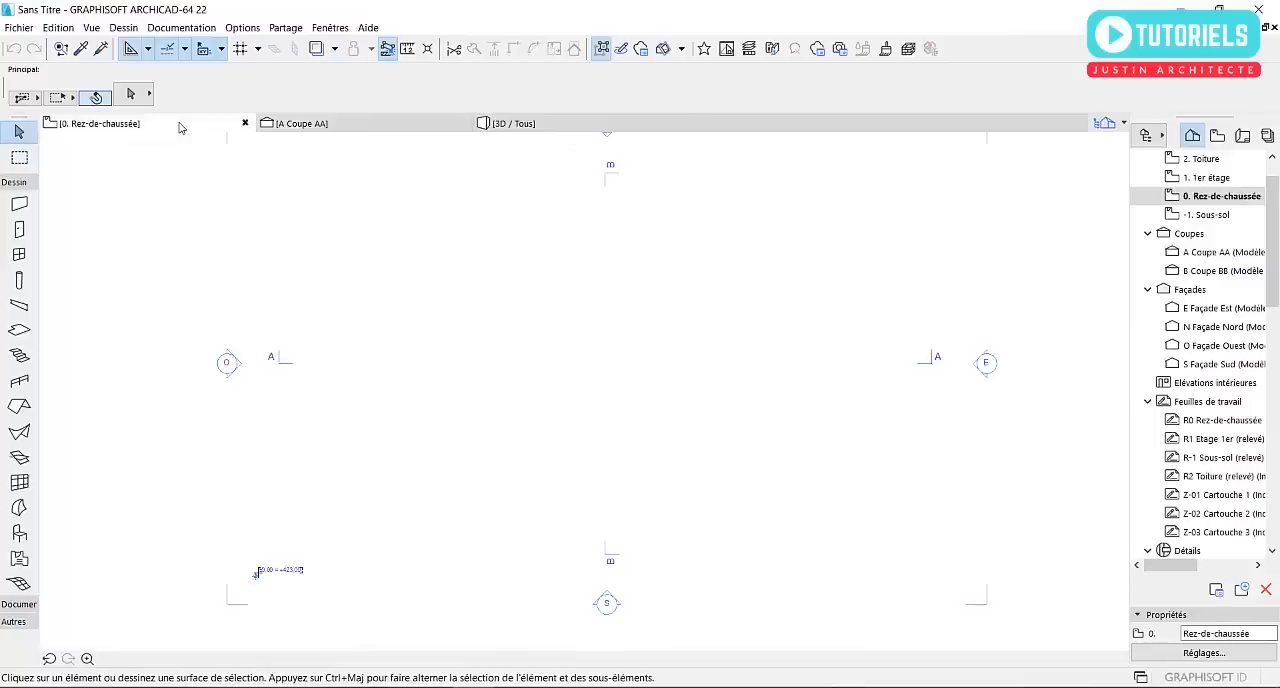
middle_click_drag(608, 321, 612, 351)
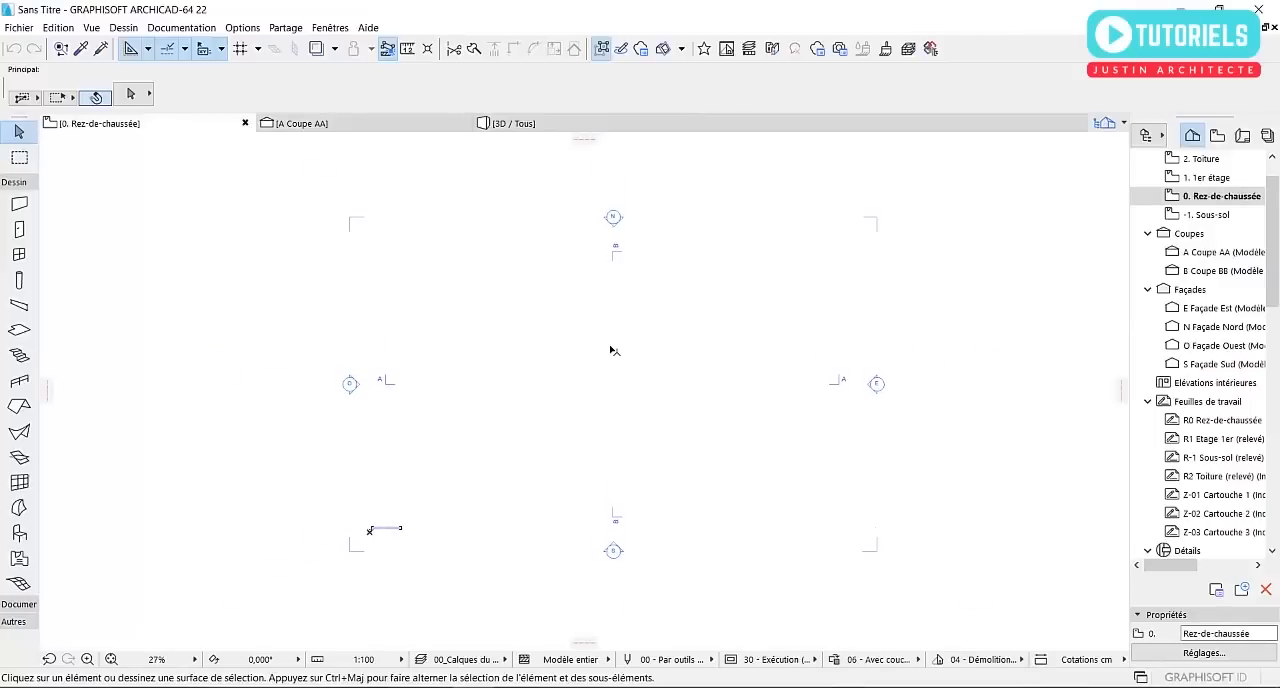
Open the storey settings and set the Rez-de-chaussée storey height to 350 cm
left_click(1190, 653)
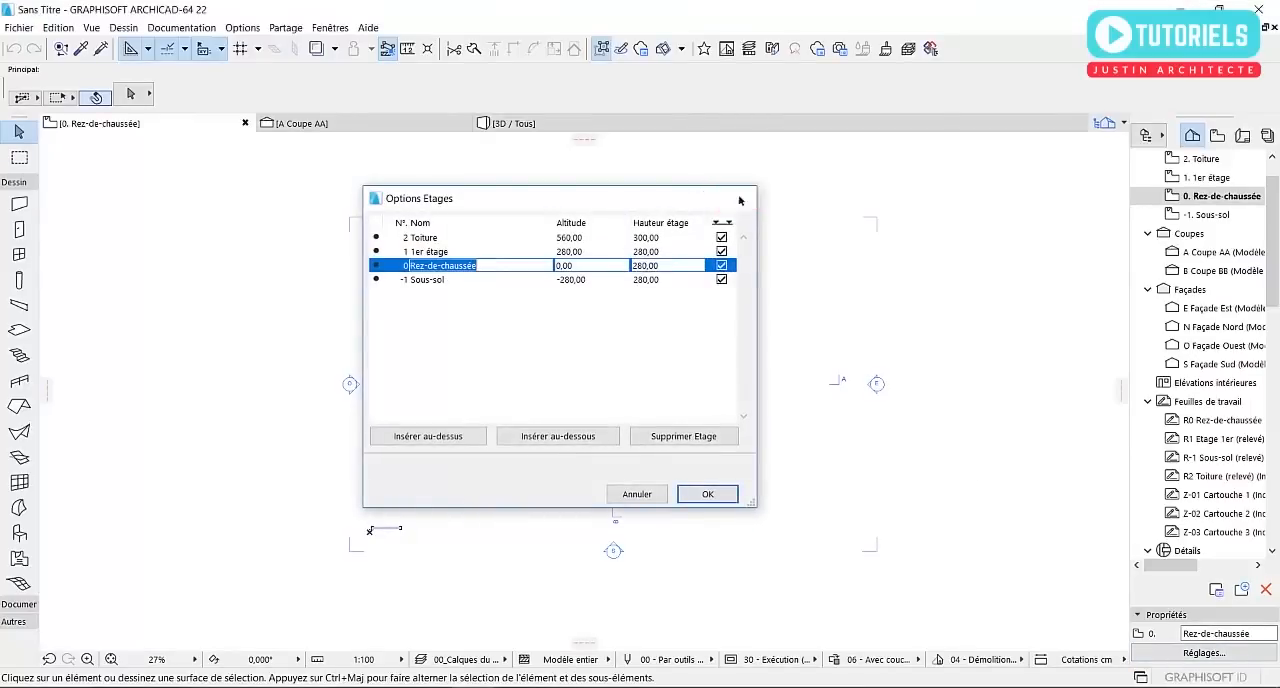
left_click(741, 199)
left_click(123, 27)
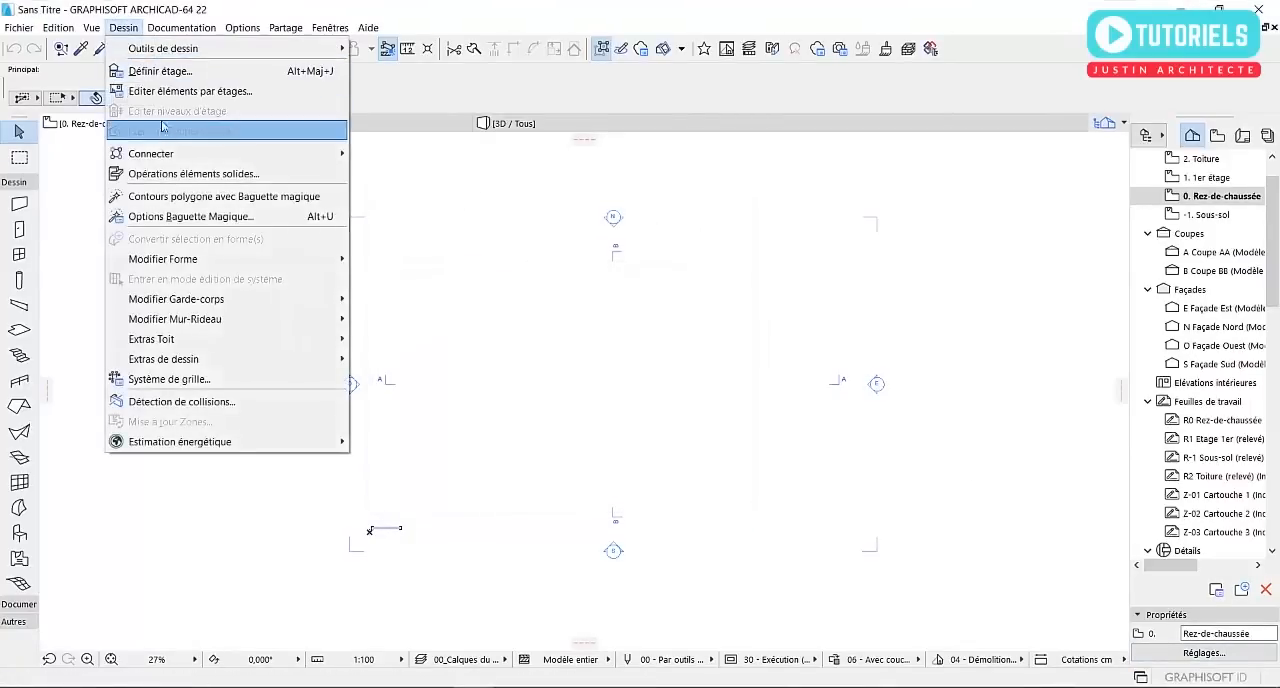
left_click(160, 71)
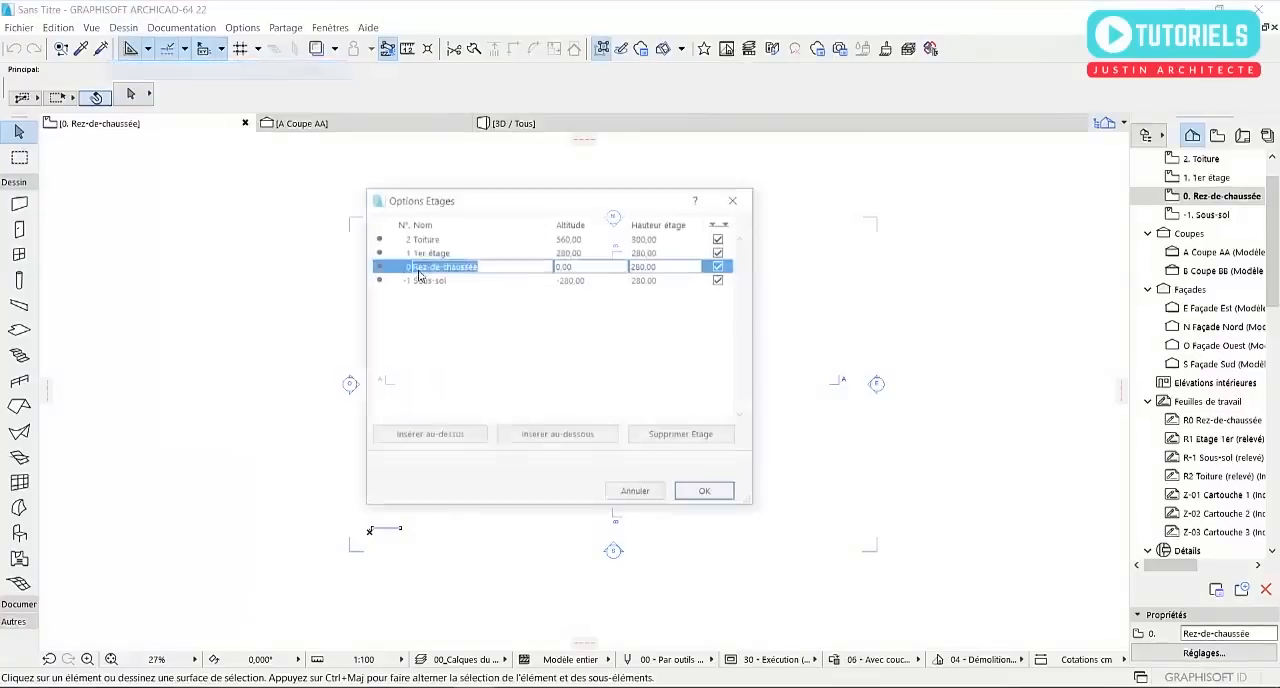
left_click(673, 270)
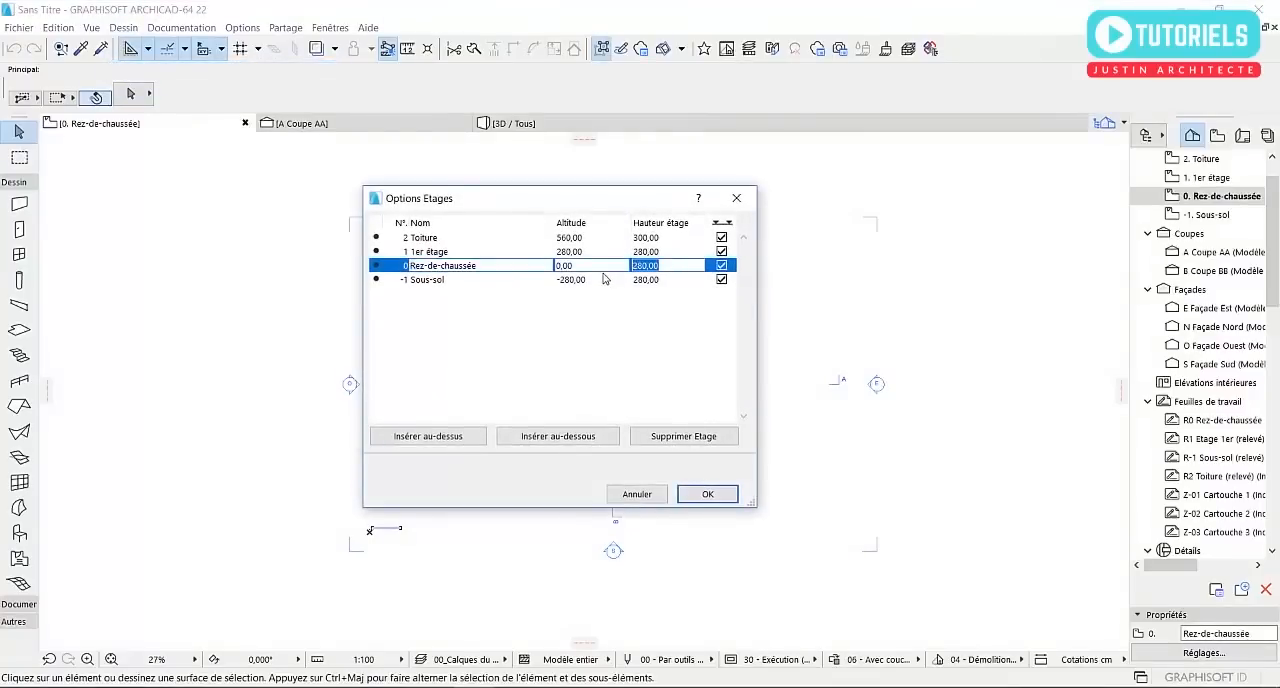
type("350")
Set the storey heights of both 1er étage and Toiture to 320 cm
left_click(662, 252)
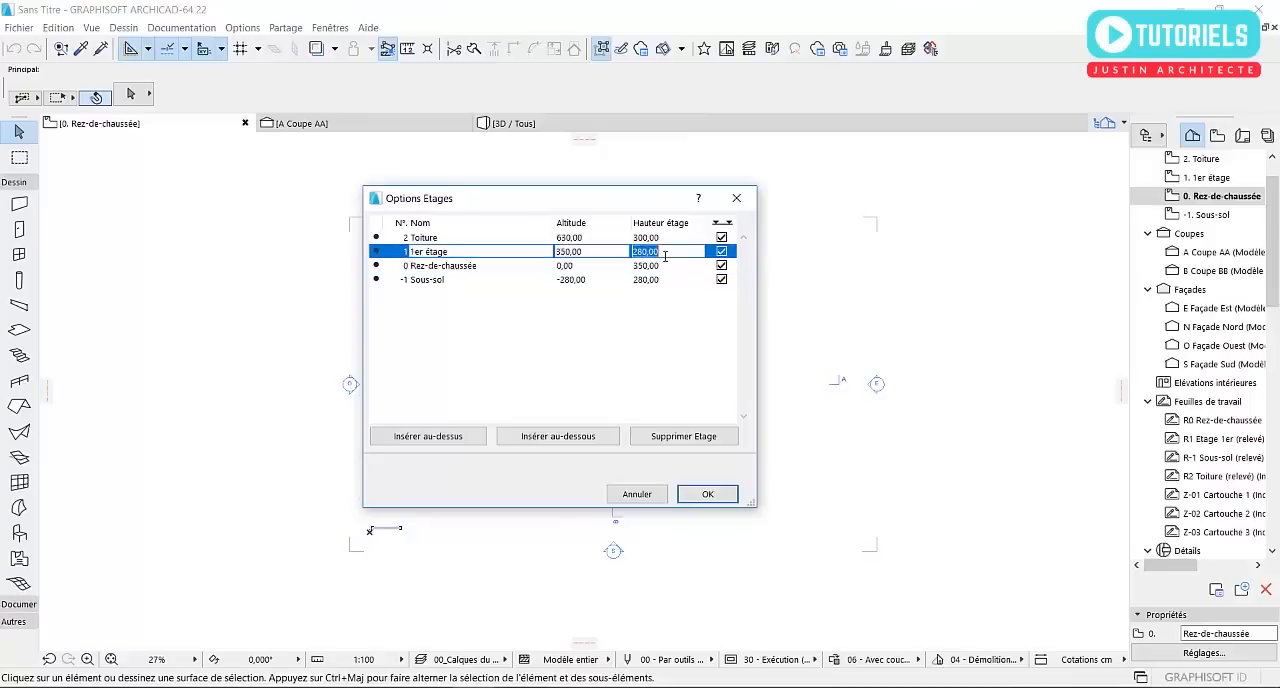
type("320")
left_click(666, 239)
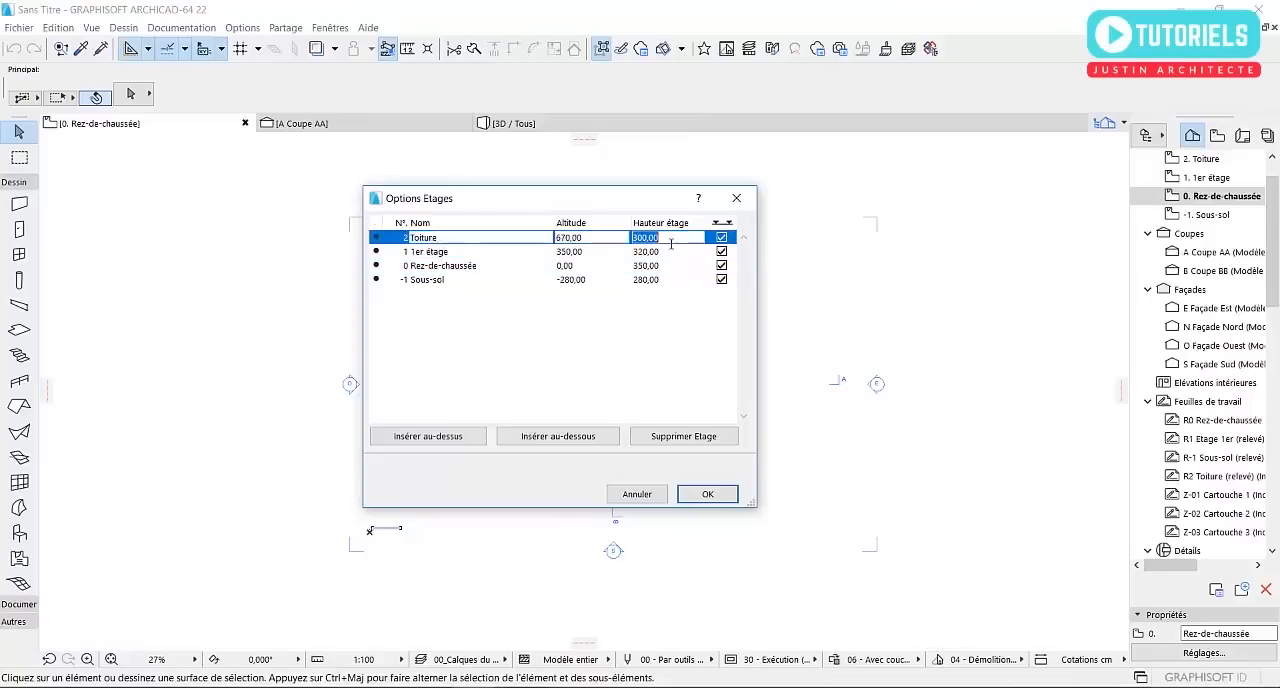
type("320")
Apply the storey settings and reopen the Rez-de-chaussée floor plan
left_click(428, 267)
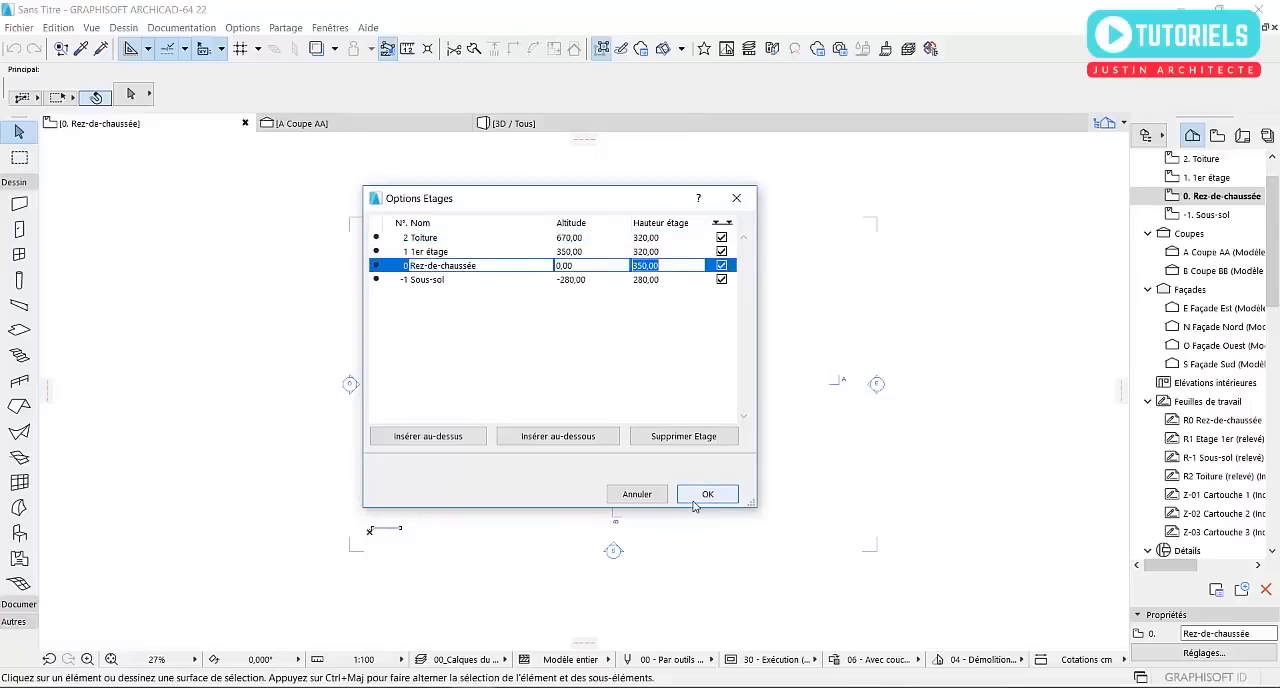
left_click(440, 238)
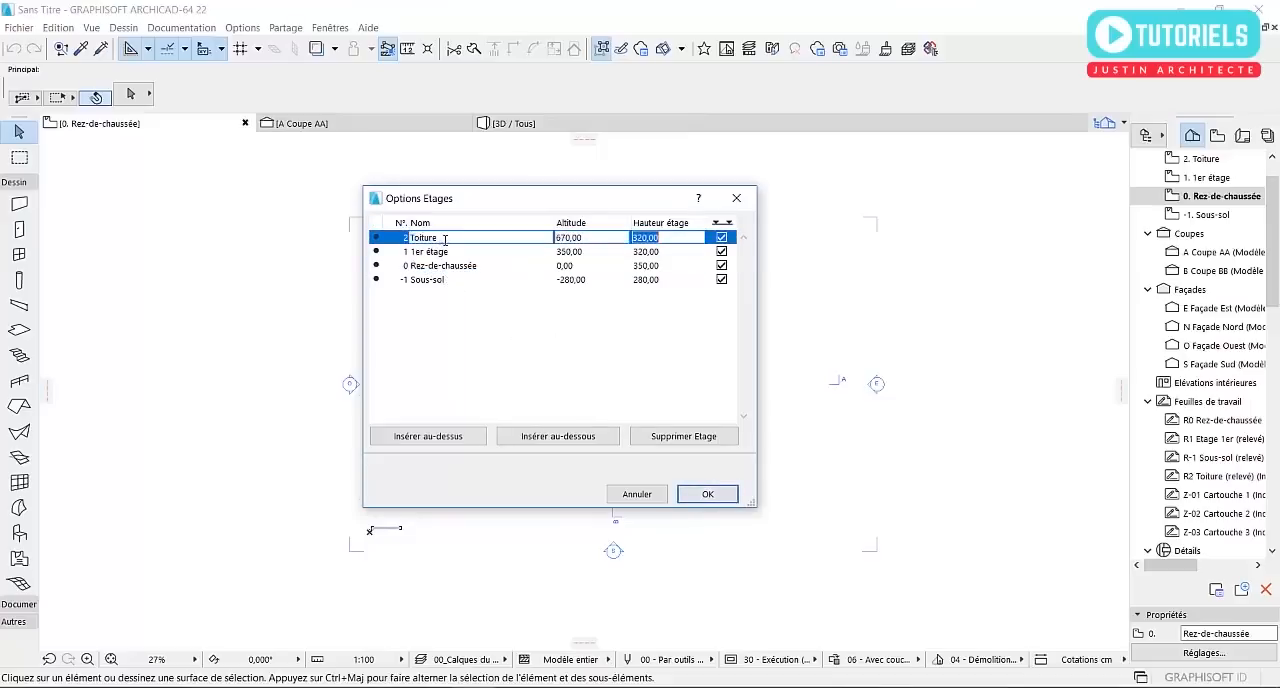
left_click(697, 495)
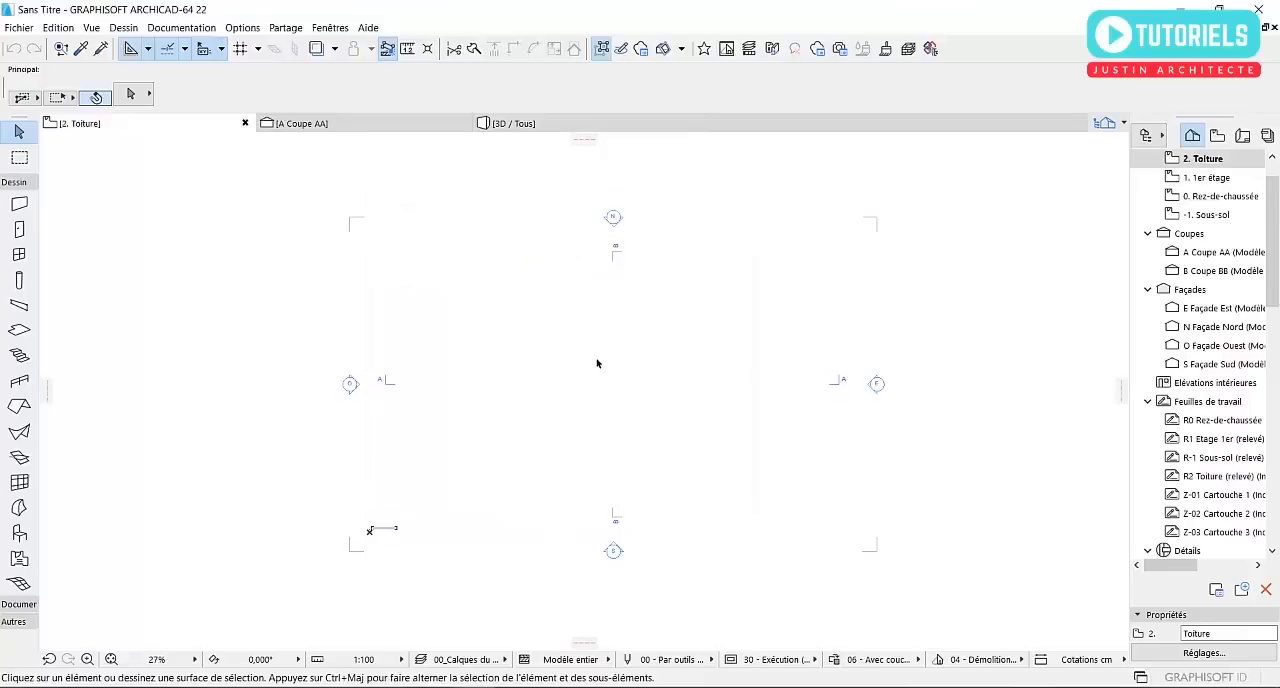
double_click(1217, 200)
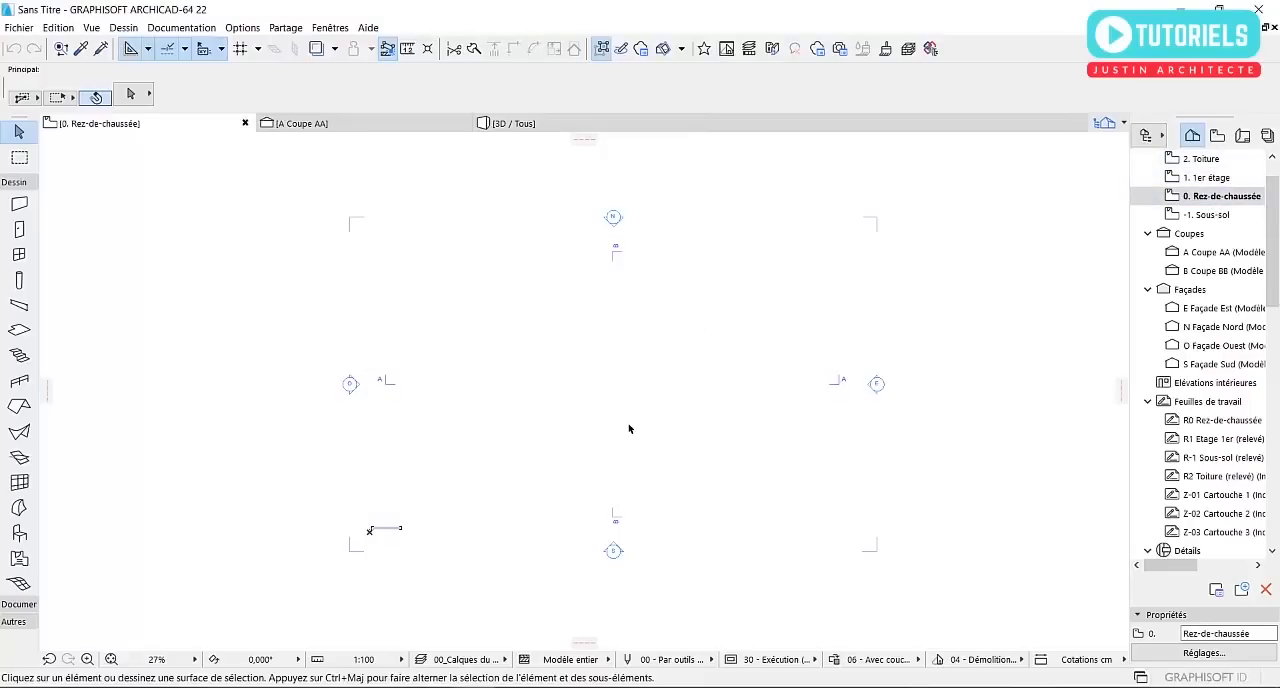
middle_click_drag(567, 410, 572, 410)
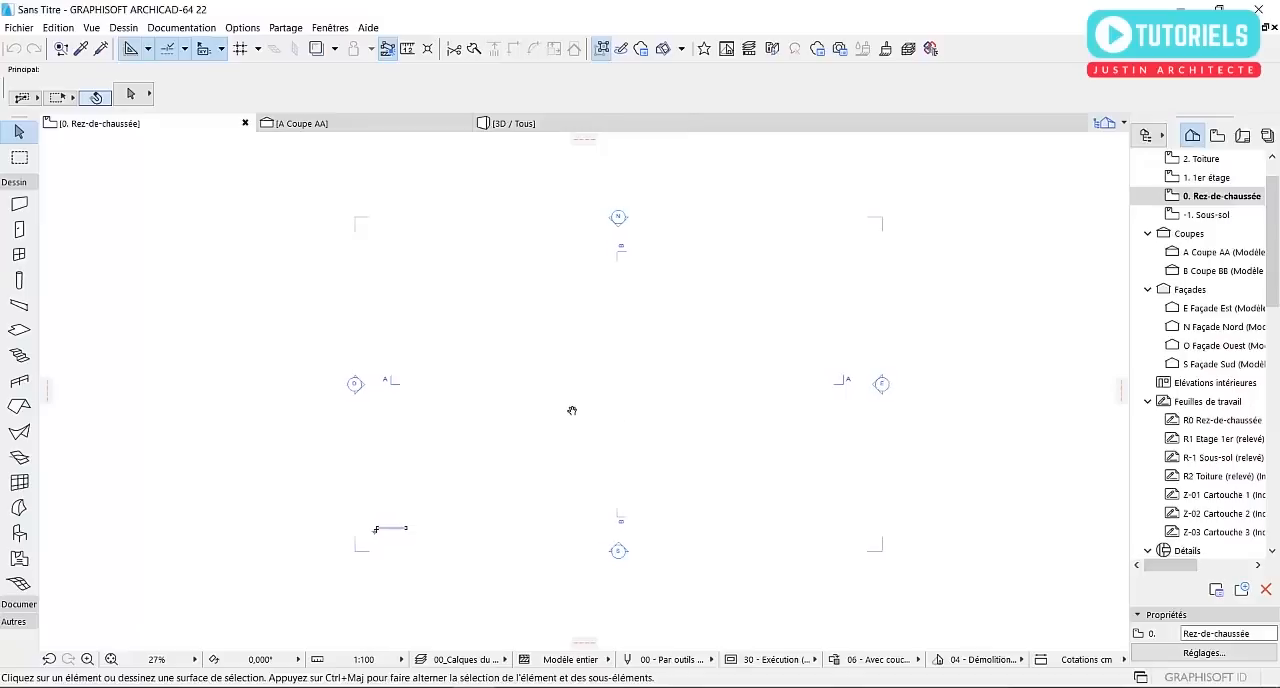
Try to draw a full-circle revolved shell at the centre of the ground-floor plan, and undo it
left_click(18, 432)
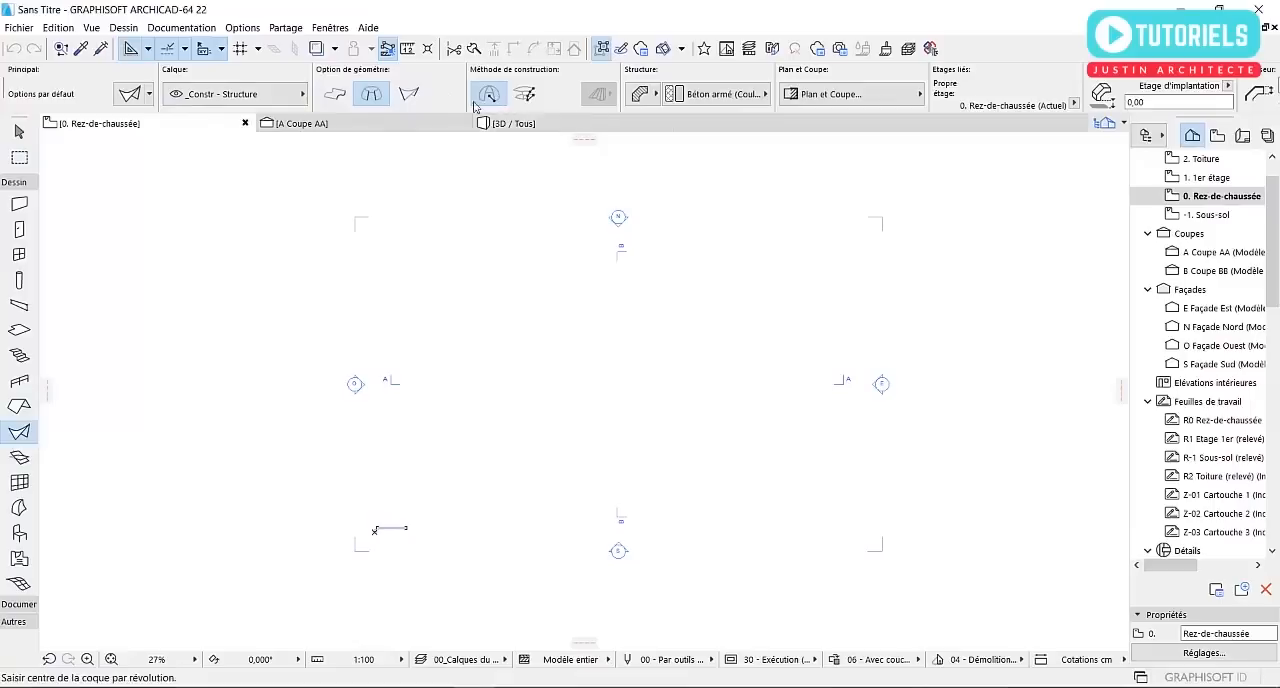
left_click(617, 384)
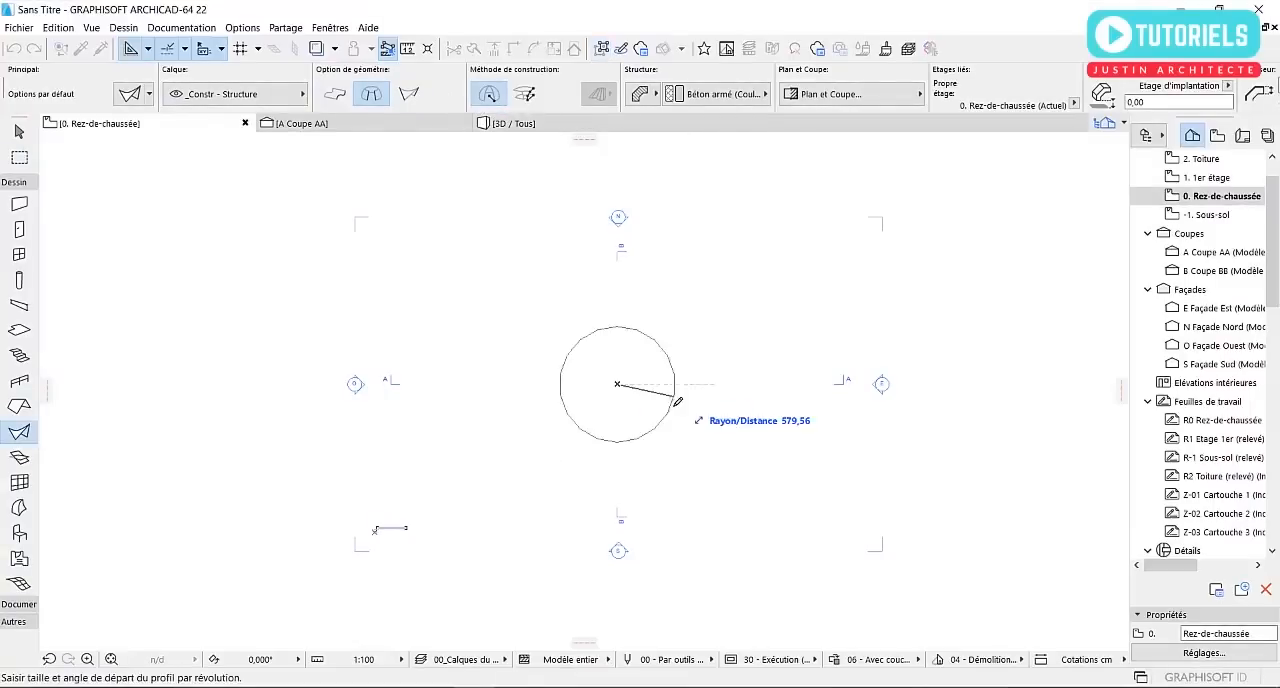
type("120")
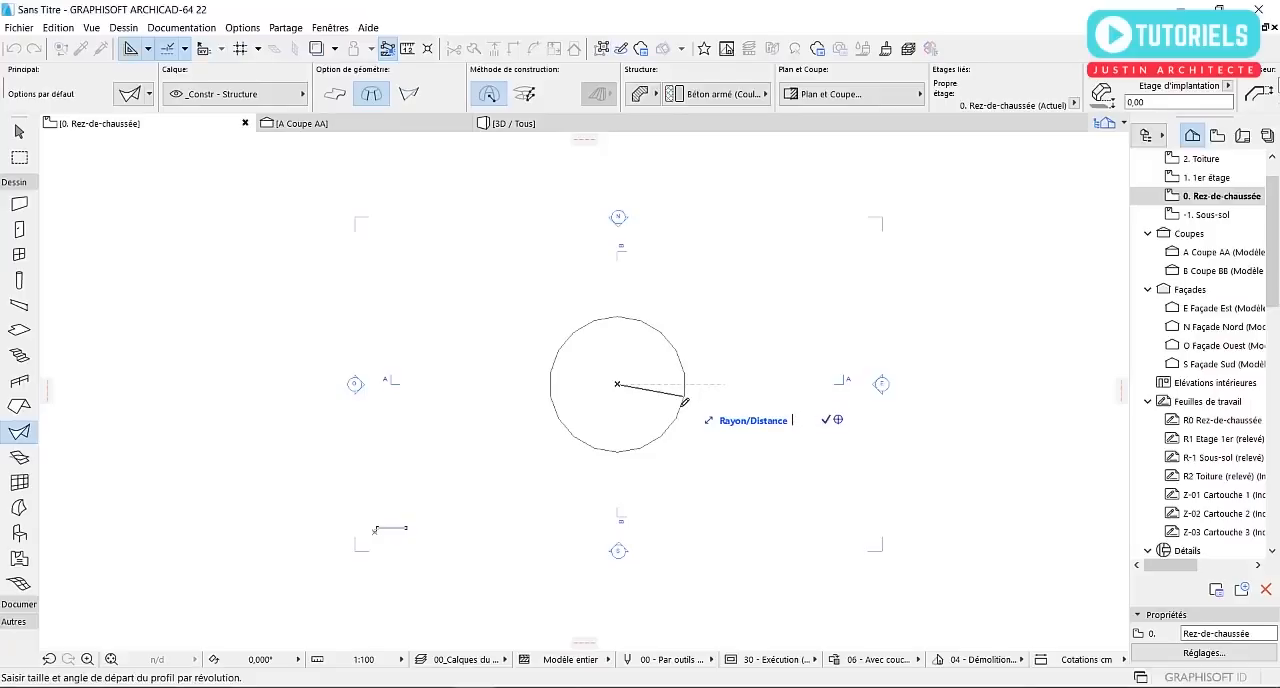
key("Return")
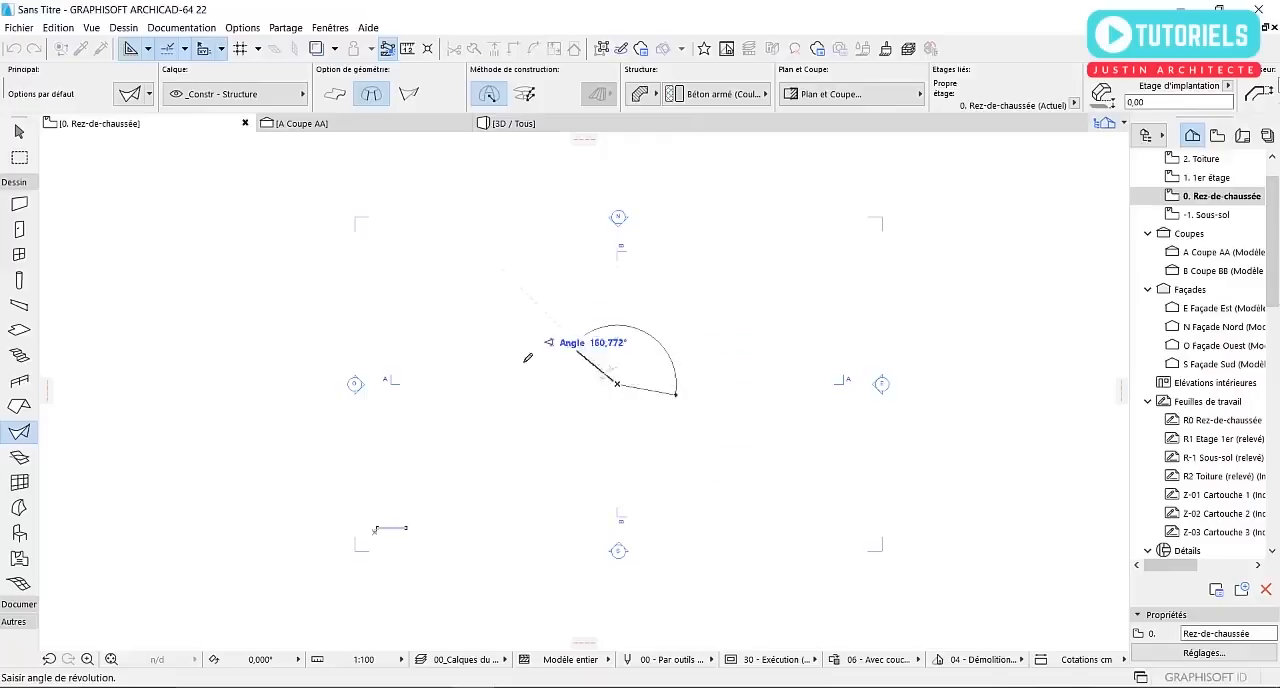
scroll(618, 425, "up", 1)
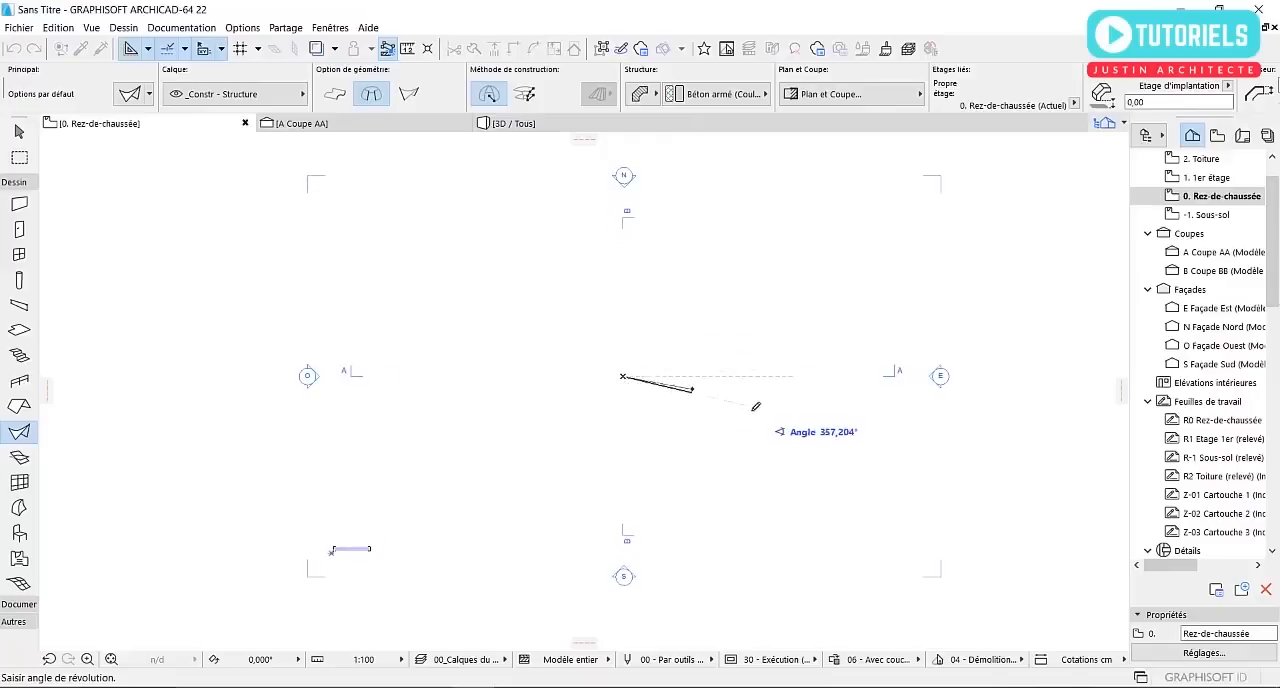
left_click(697, 393)
scroll(697, 393, "up", 2)
scroll(697, 400, "down", 1)
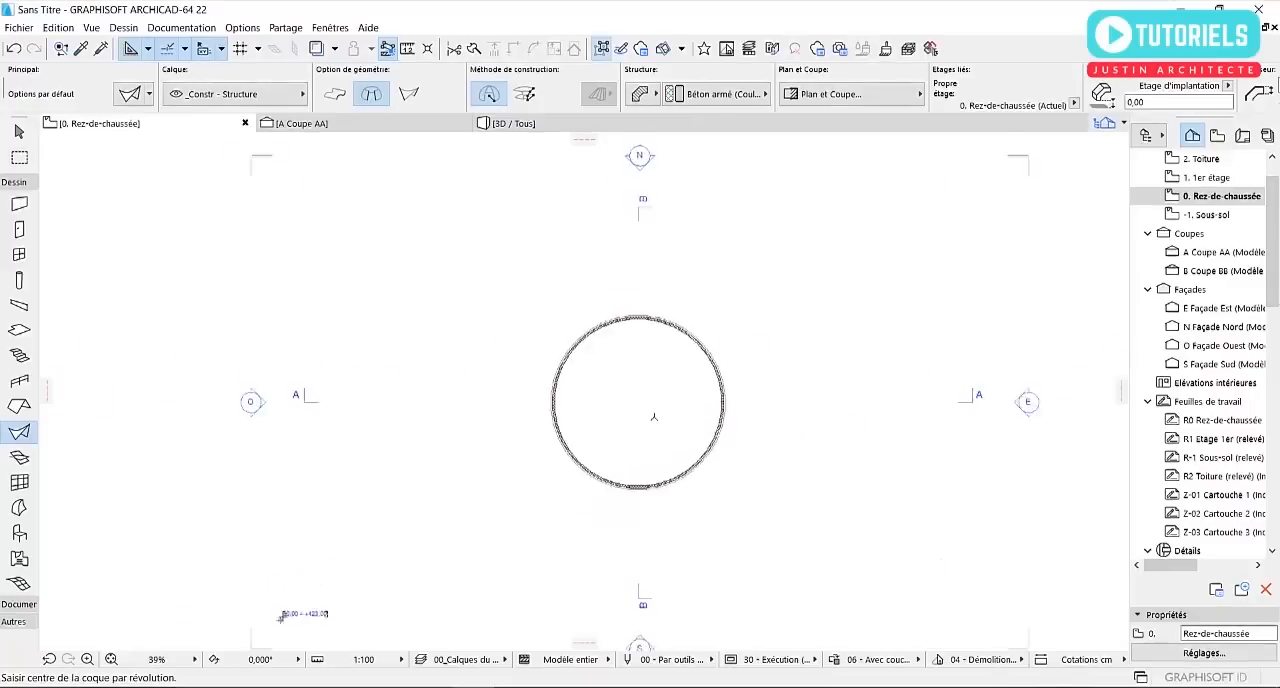
scroll(697, 414, "down", 1)
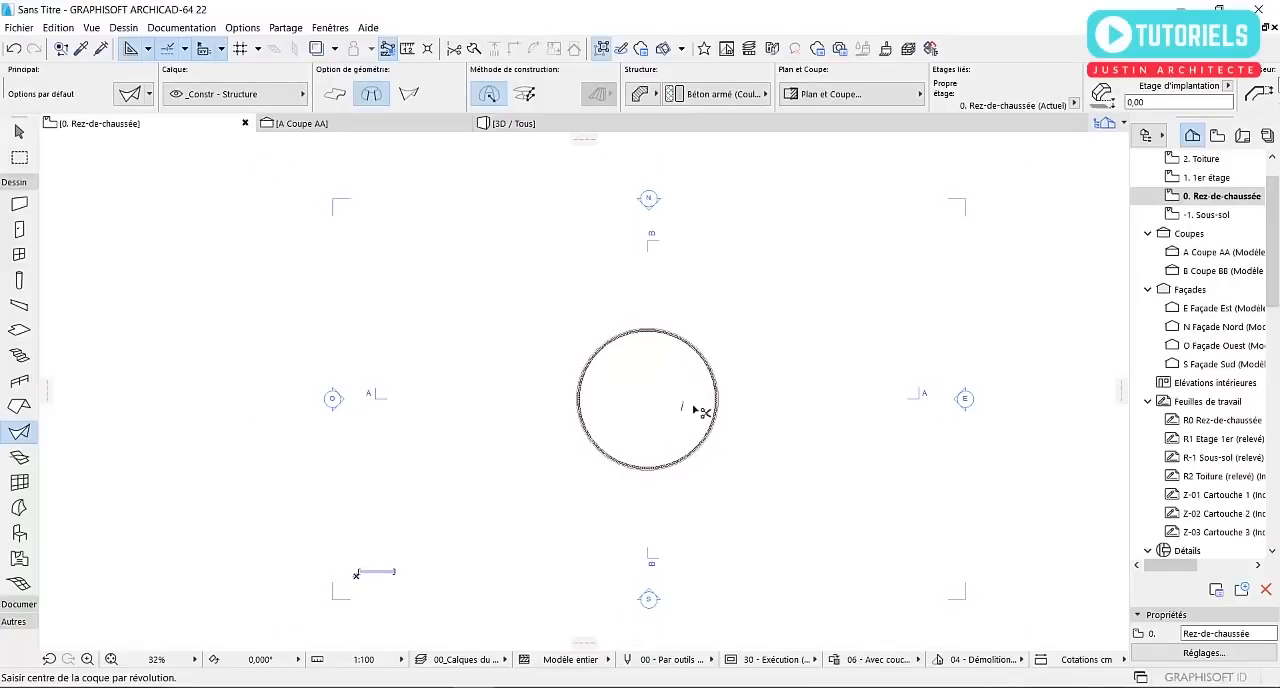
key("ctrl+z")
Draw a full-circle revolved shell with a radius of about 800 cm, centred between the elevation markers on the ground-floor plan
left_click(647, 403)
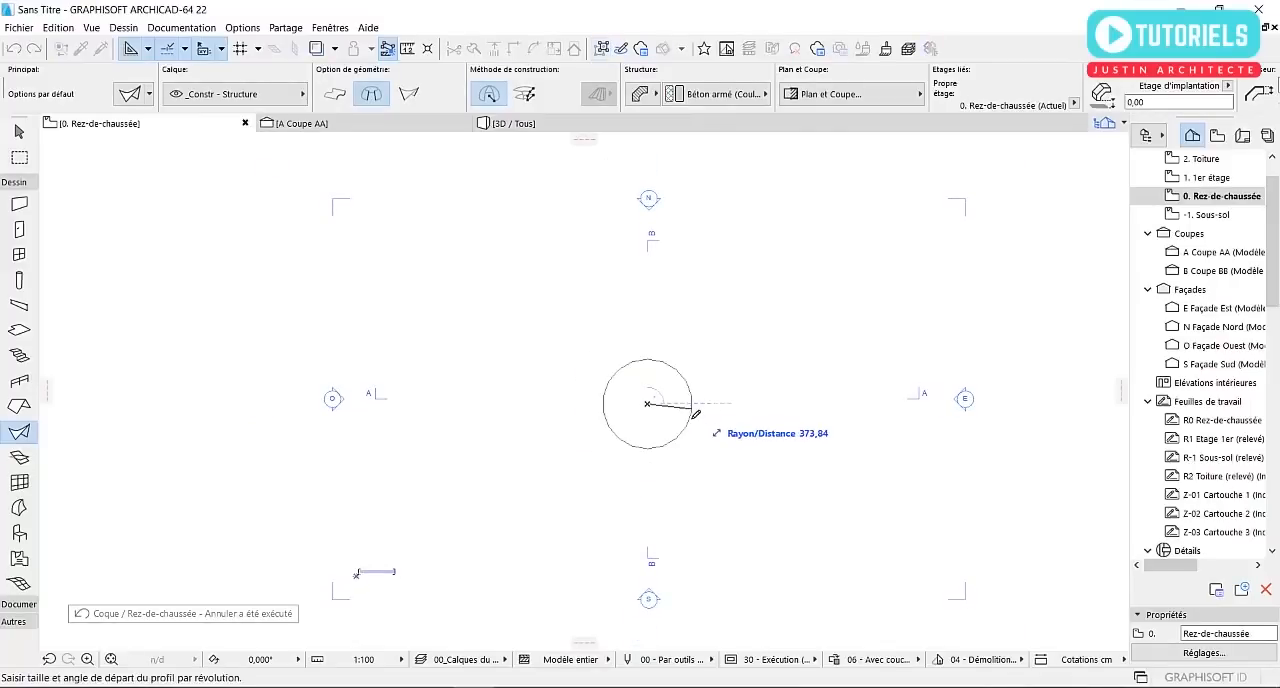
type("800")
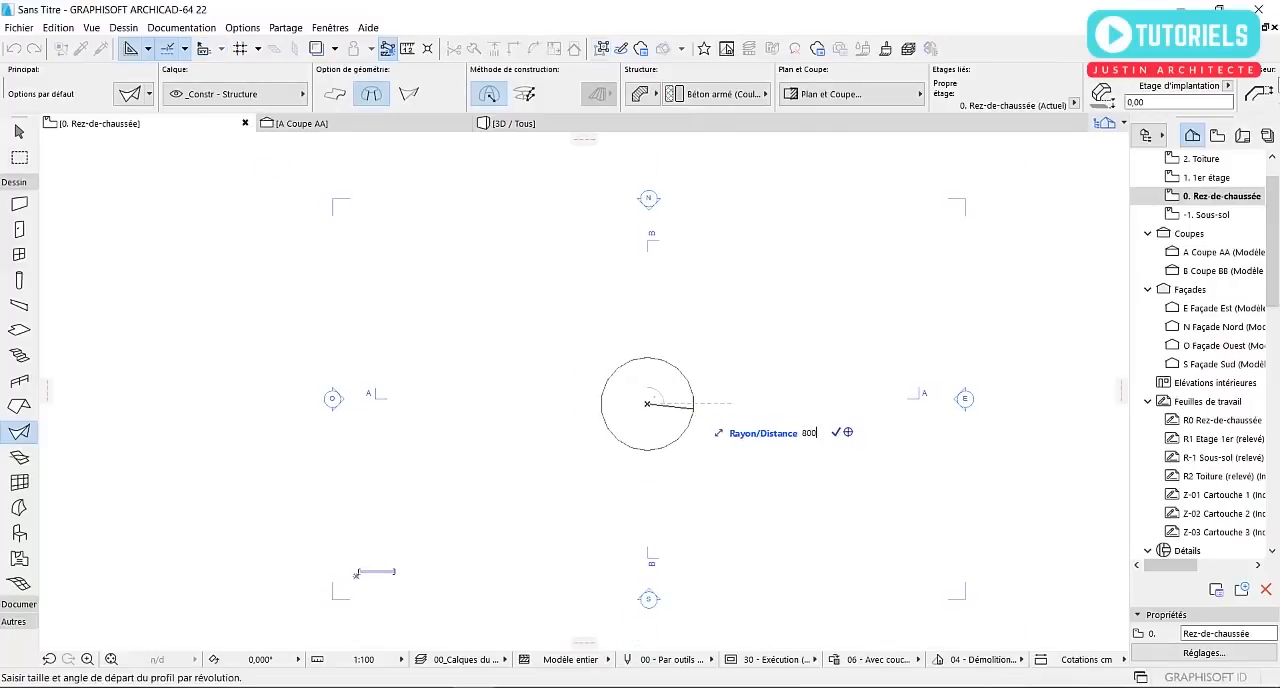
key("Return")
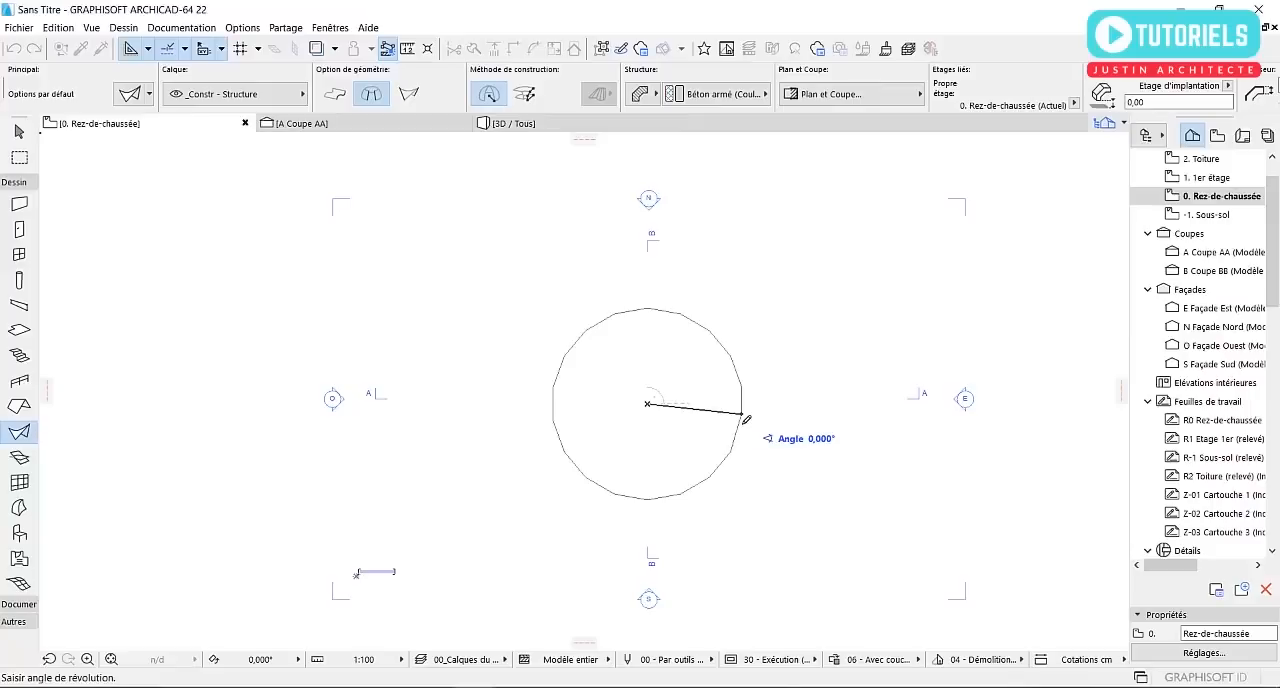
left_click(745, 419)
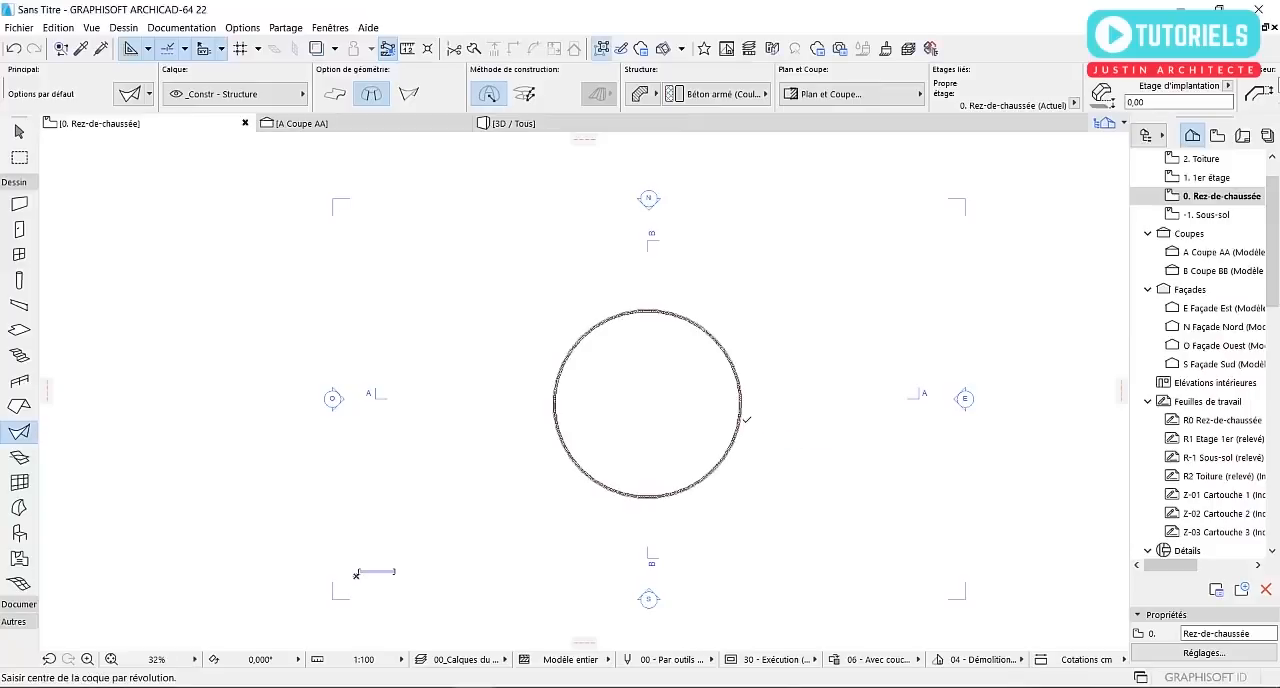
Close the Coupe AA view, switch to the 3D view and select the dome-shaped revolved shell
middle_click_drag(645, 393, 644, 373)
key("Escape")
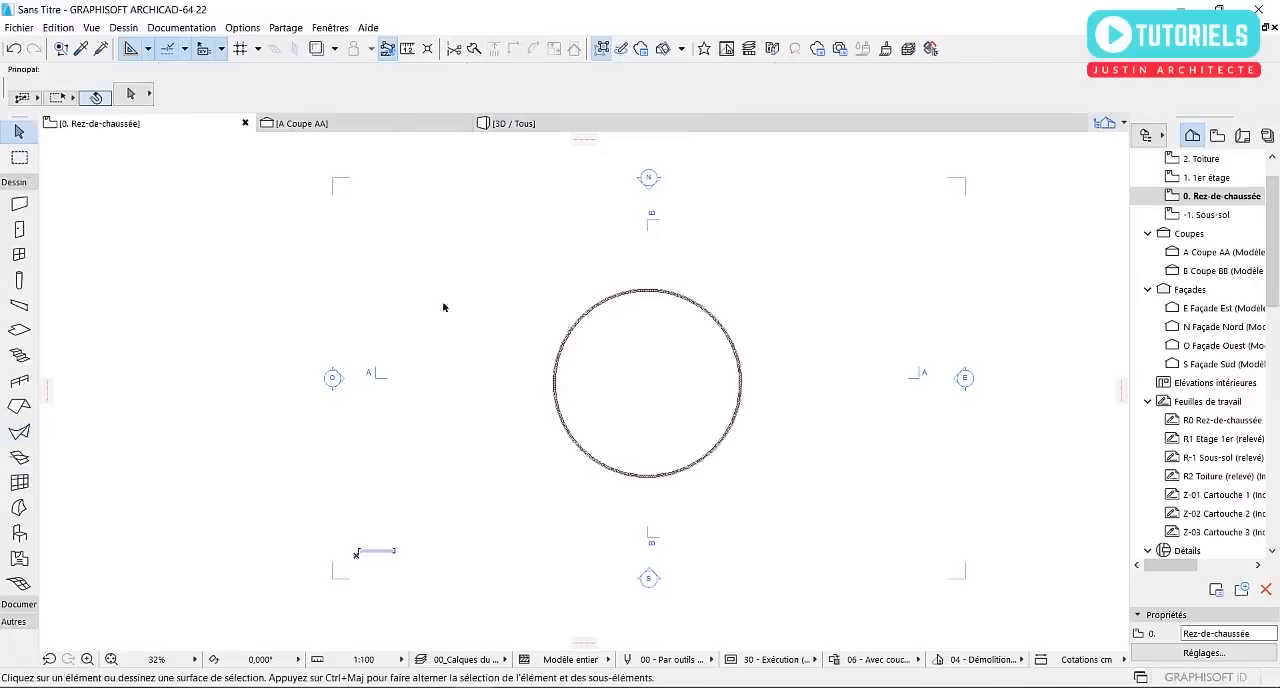
left_click(462, 123)
left_click(350, 123)
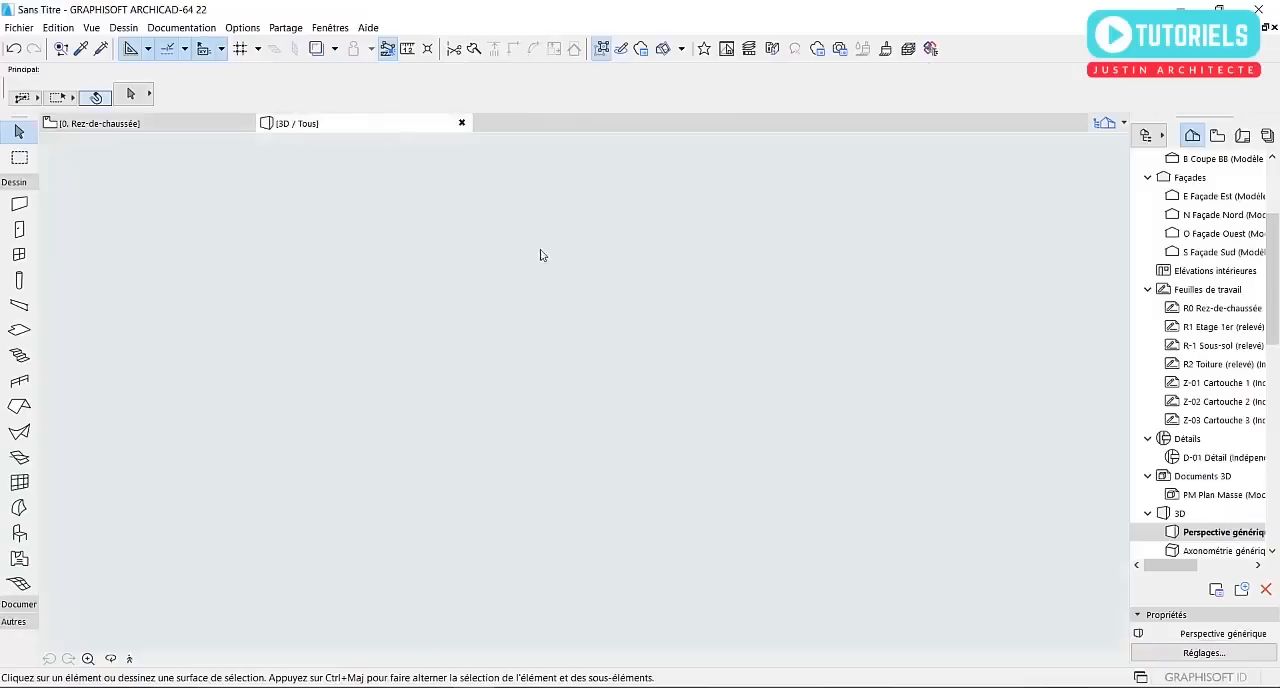
scroll(703, 330, "up", 4)
middle_click_drag(714, 329, 566, 318, "shift")
left_click(716, 333)
scroll(796, 345, "up", 2)
middle_click_drag(801, 348, 665, 374, "shift")
scroll(826, 288, "up", 2)
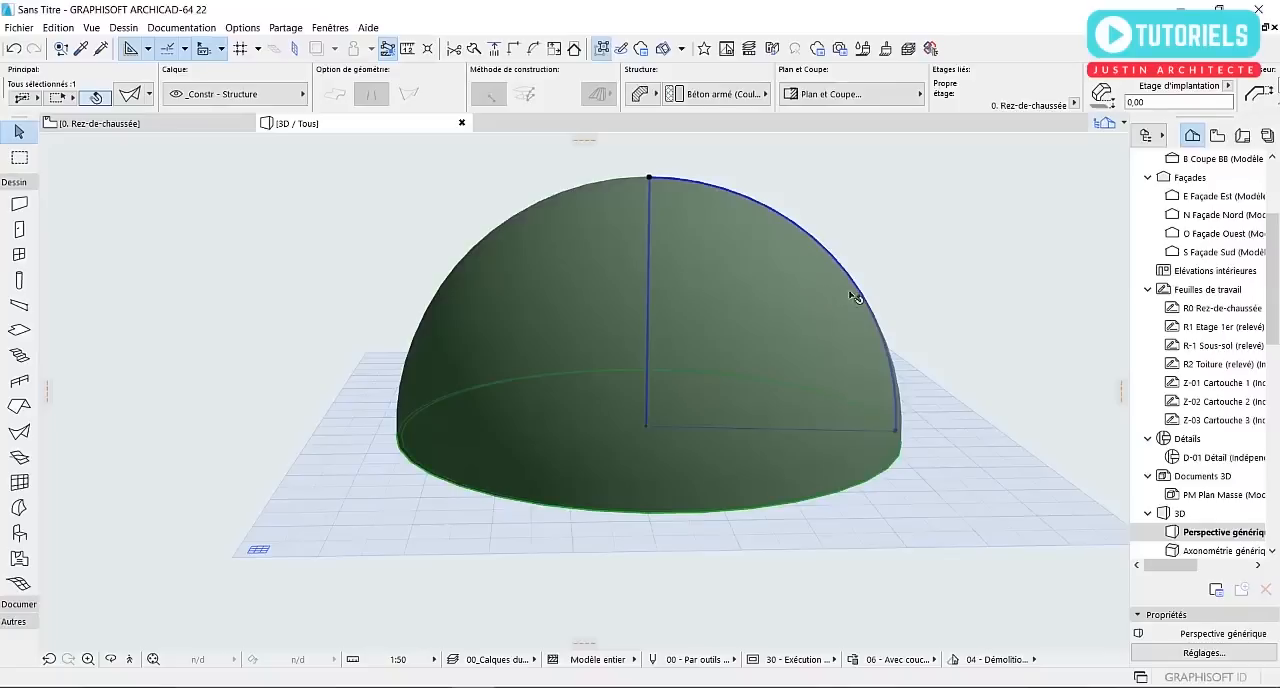
scroll(875, 294, "up", 1)
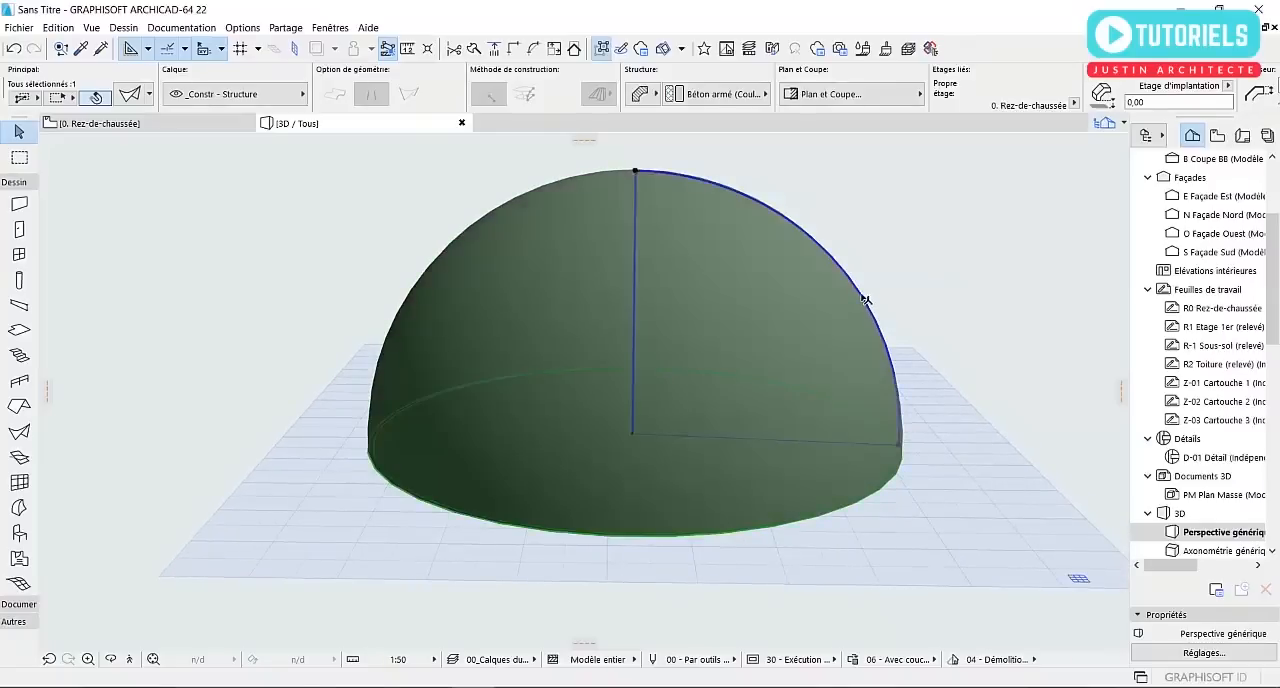
Straighten the dome's curved profile edge into a single straight segment so the shell takes a conical shape
left_click(862, 296)
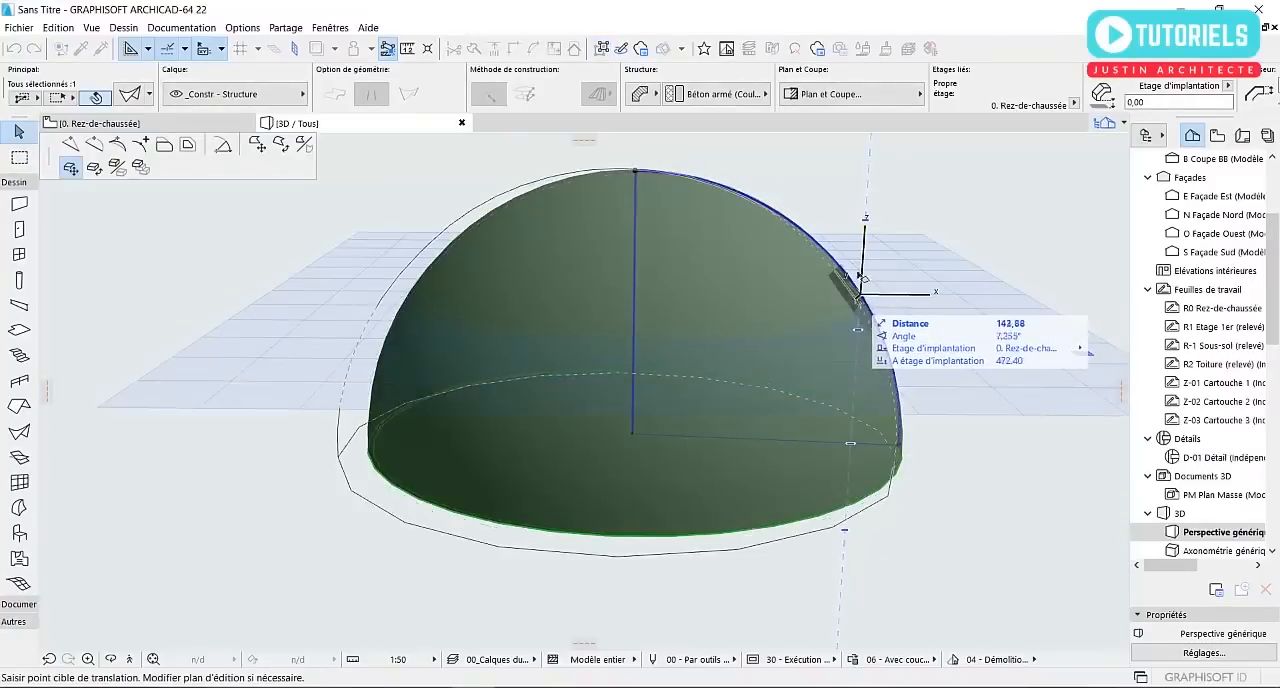
key("Escape")
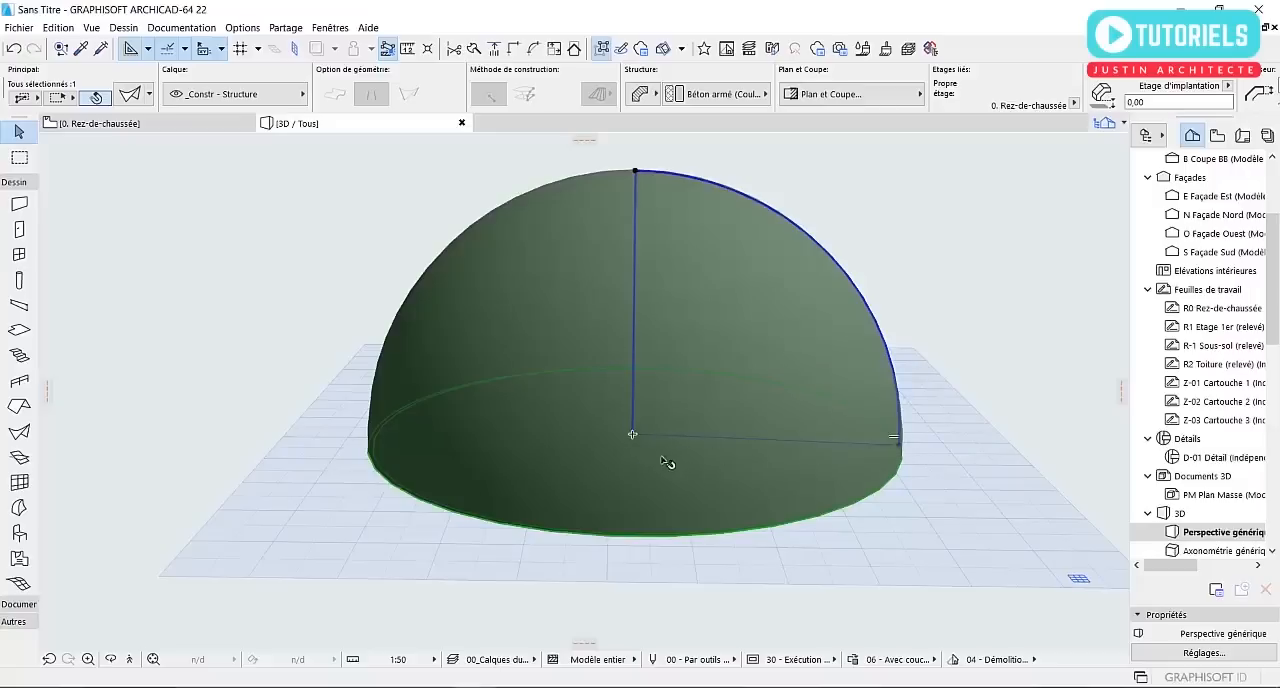
scroll(646, 444, "up", 1)
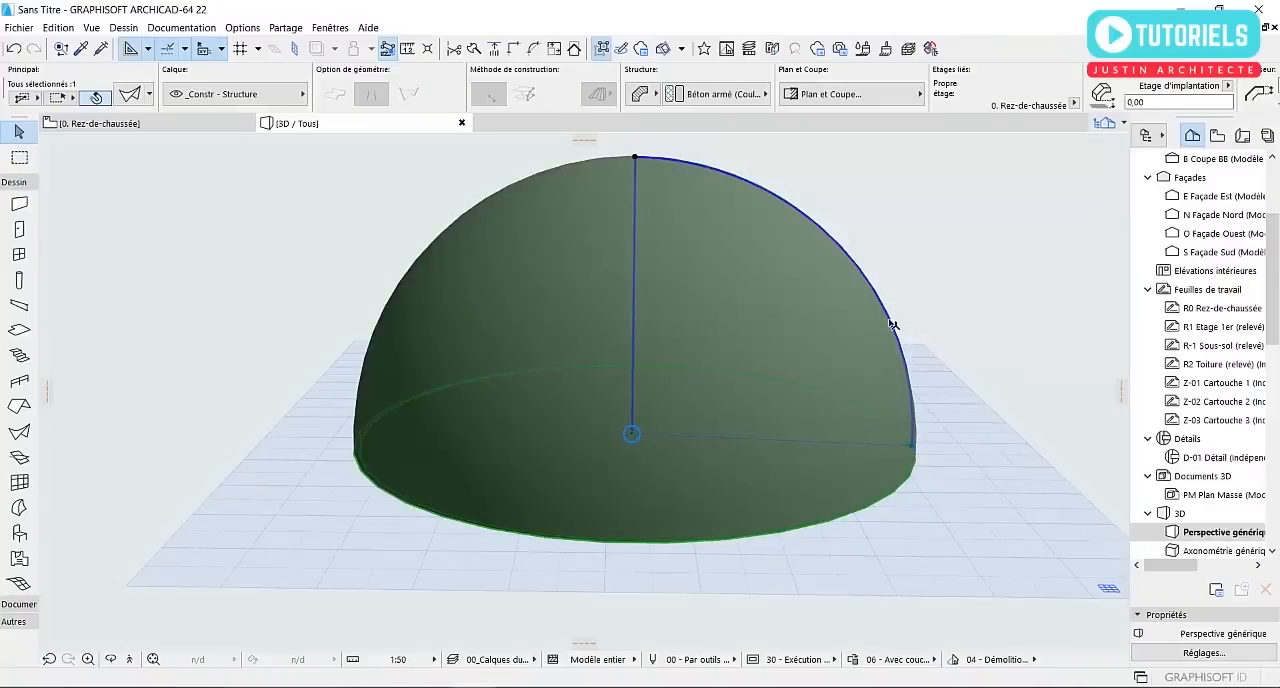
middle_click_drag(893, 323, 884, 348, "shift")
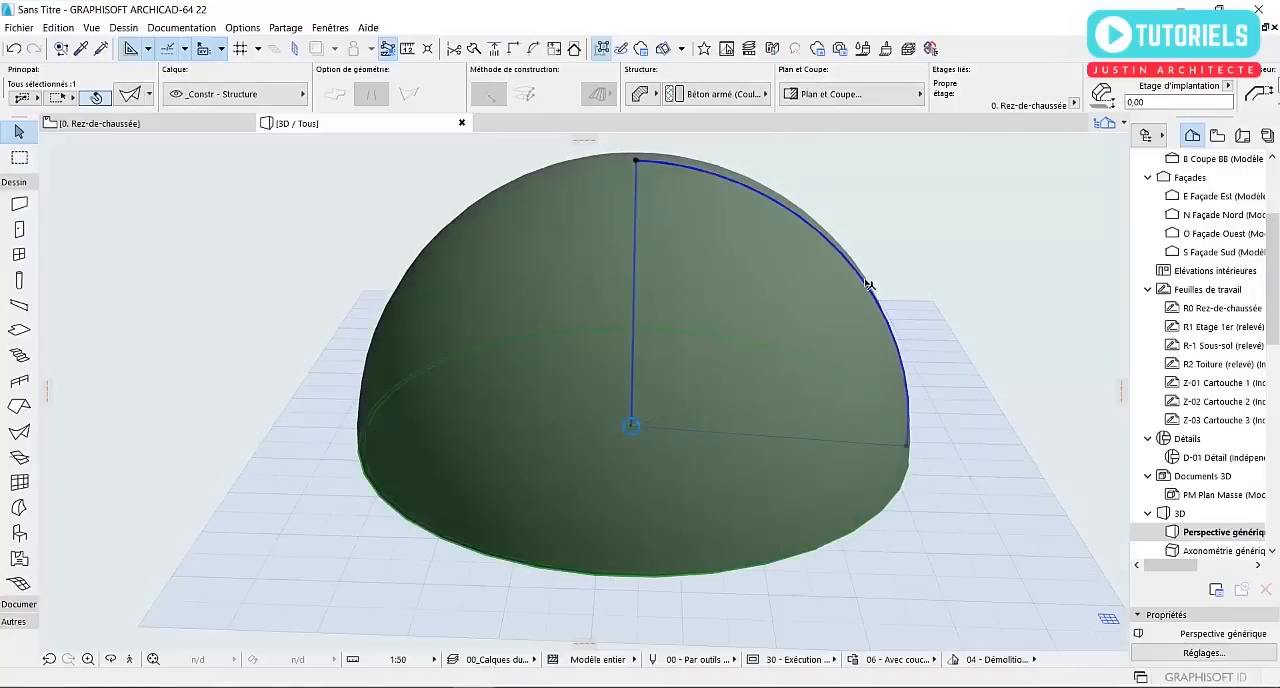
left_click(863, 281)
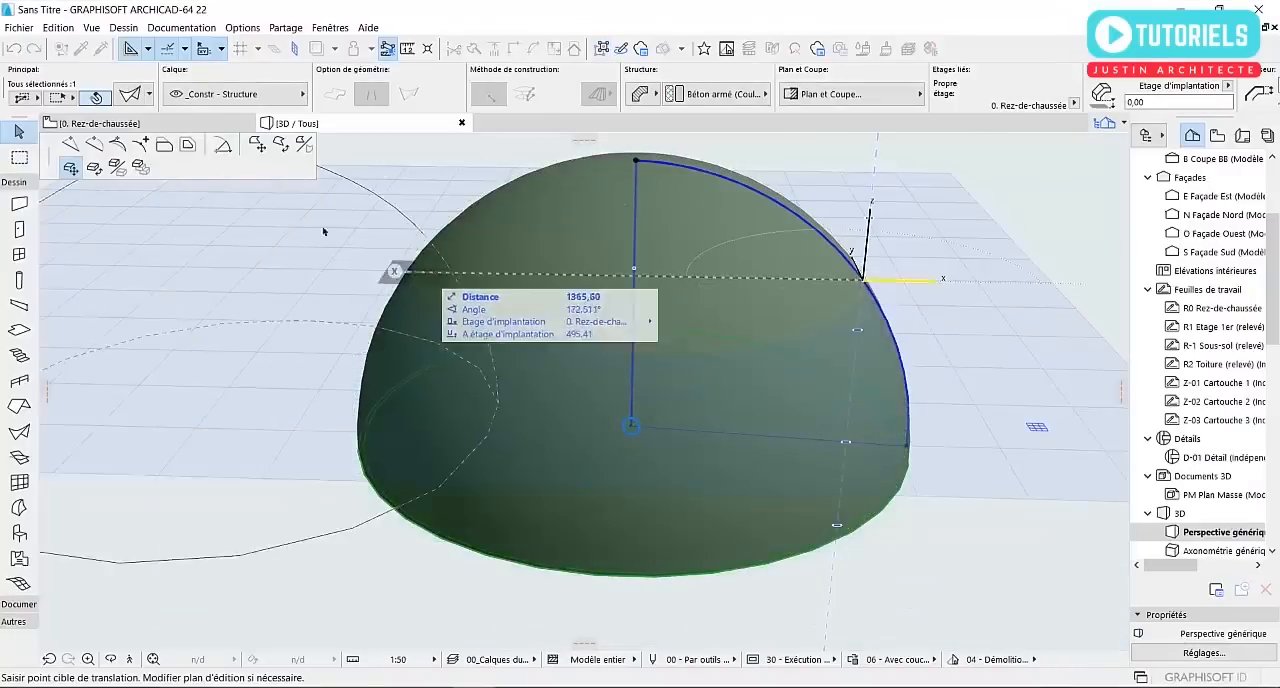
left_click(74, 150)
scroll(797, 434, "up", 1)
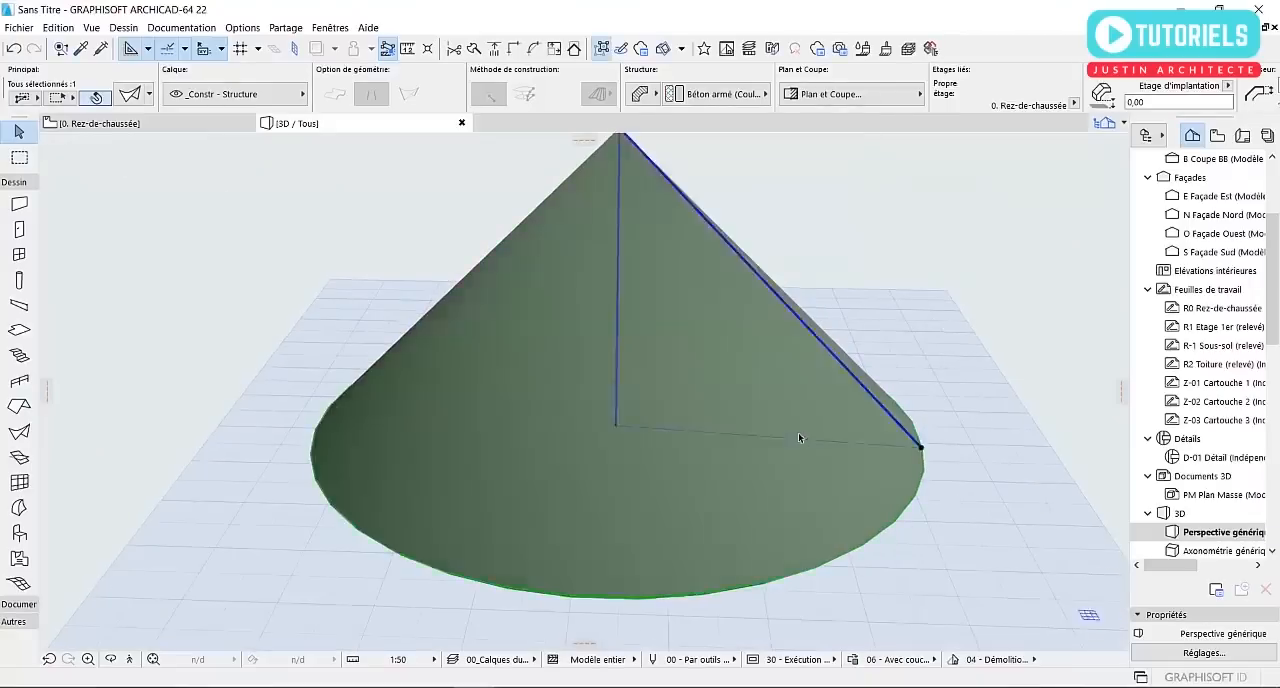
middle_click_drag(742, 388, 794, 457)
scroll(794, 457, "down", 1)
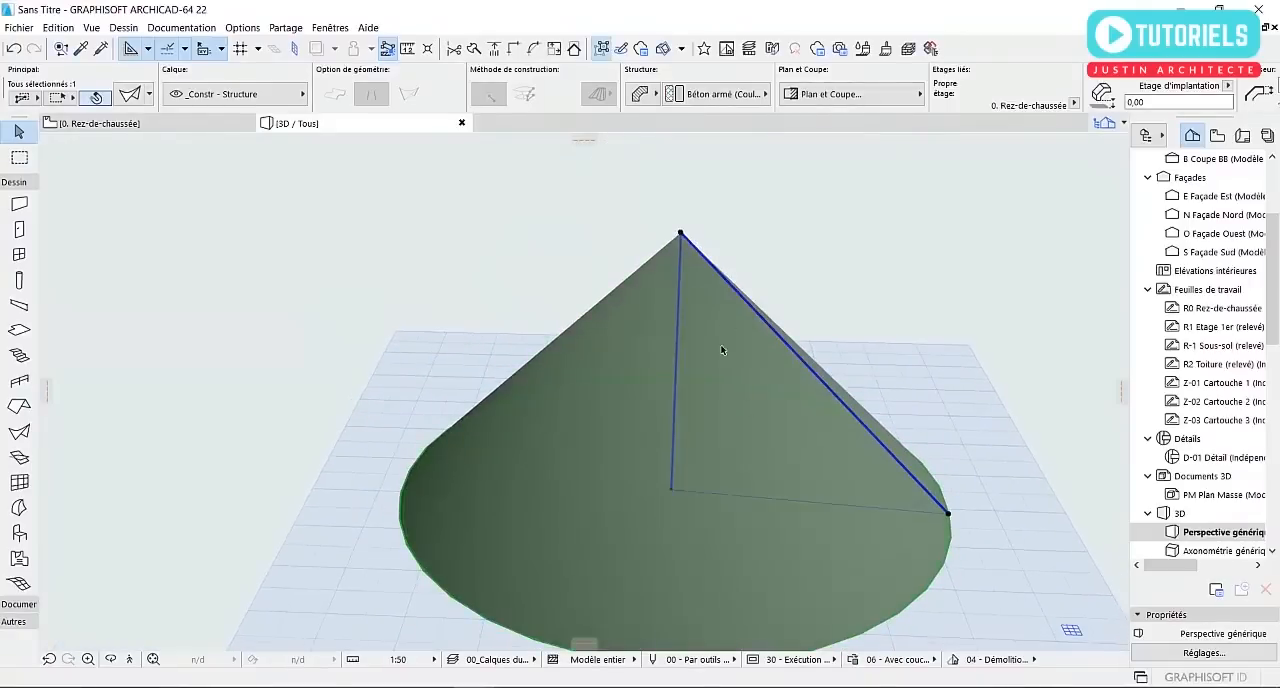
Reposition the cone profile's apex node outward by 800 cm at an angle of about 74°, opening the top of the shell
left_click(682, 235)
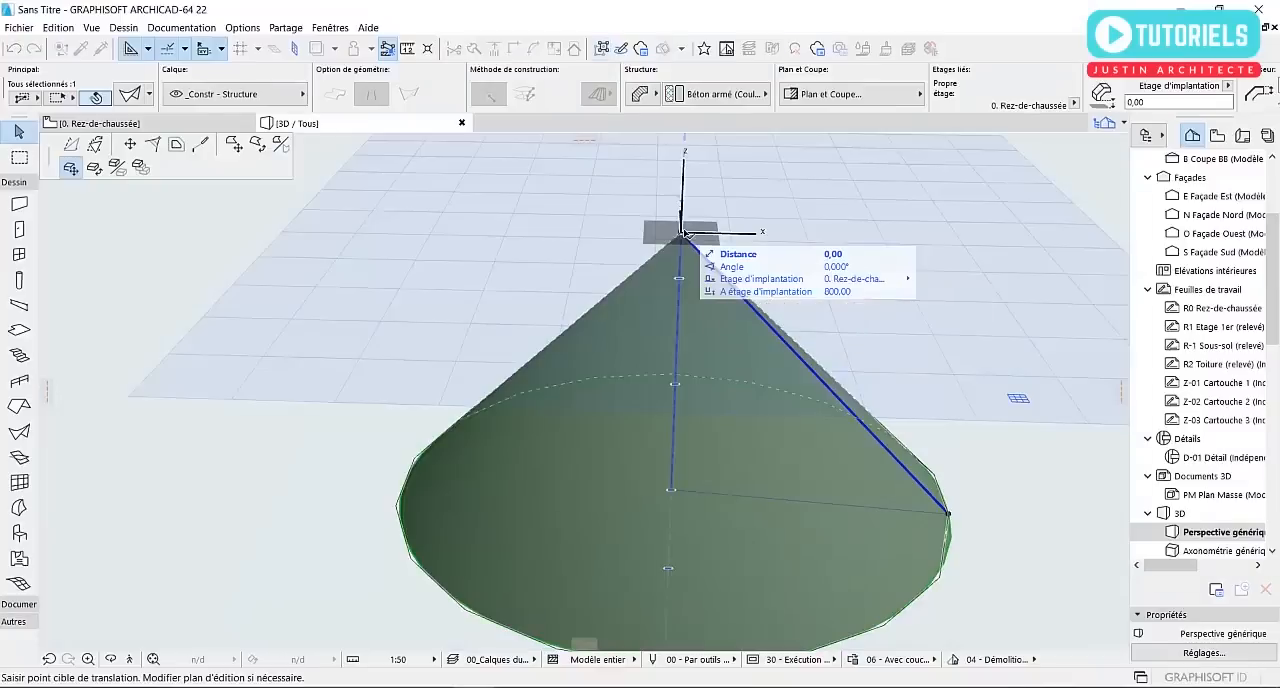
left_click(127, 147)
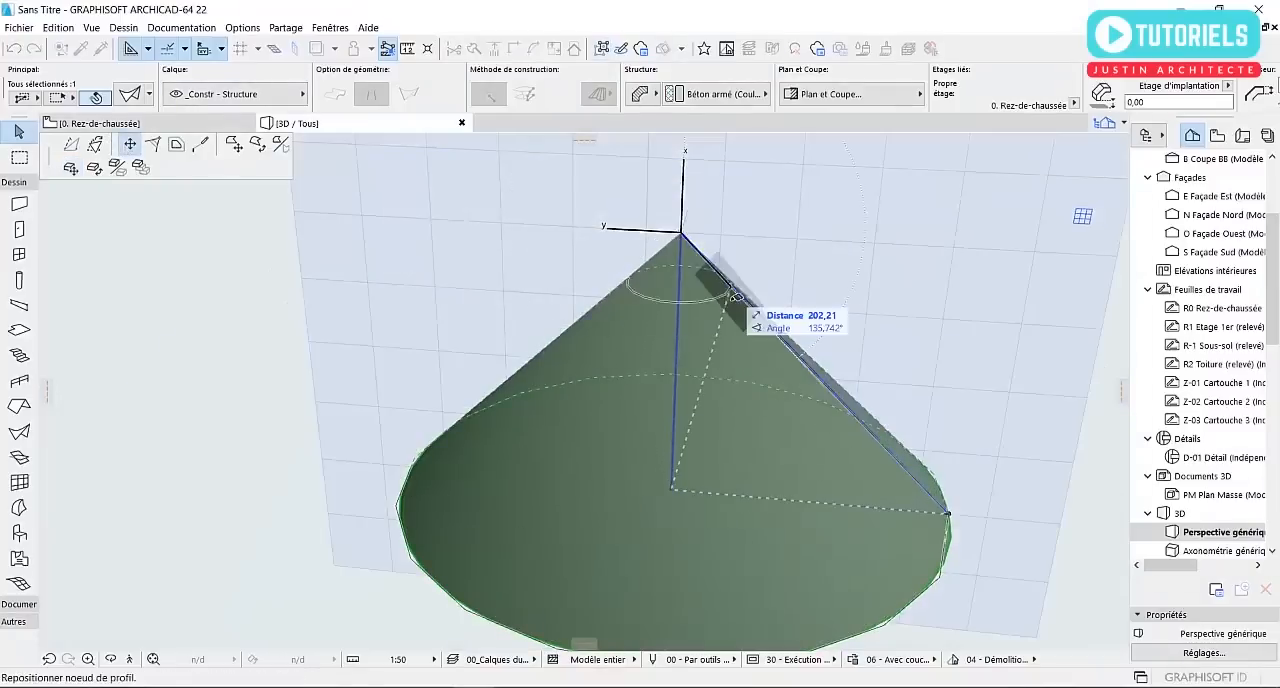
scroll(674, 269, "down", 1)
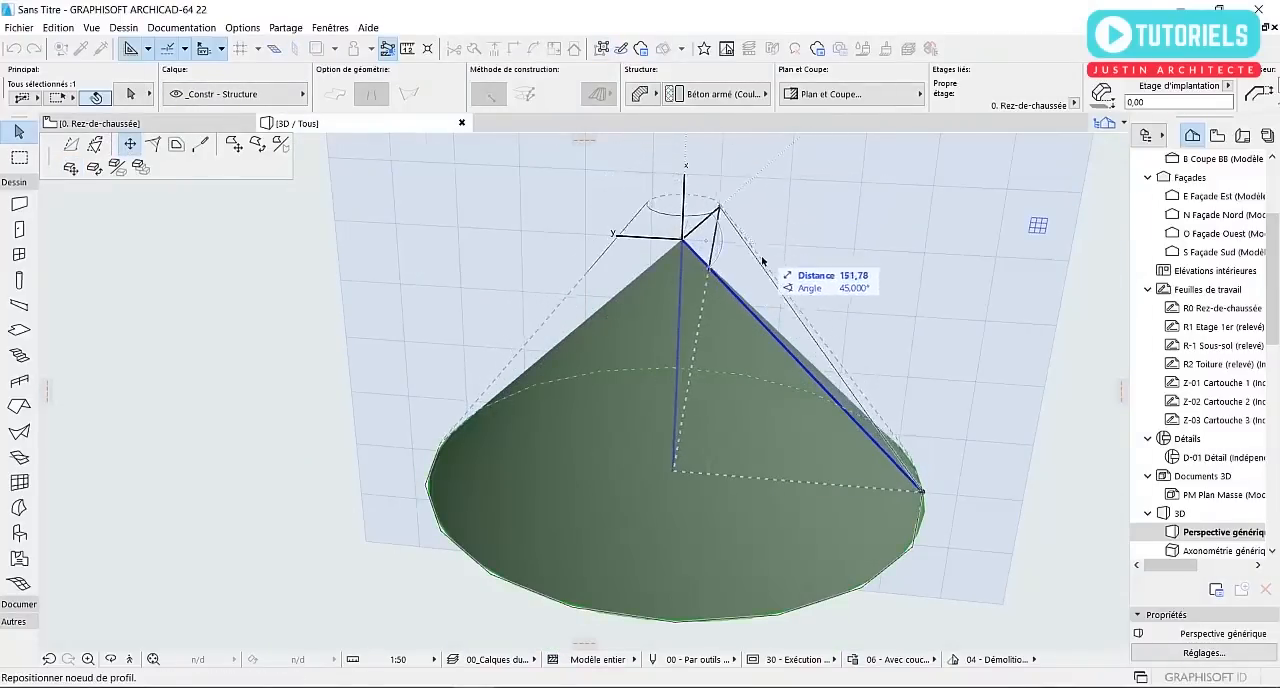
scroll(791, 251, "down", 2)
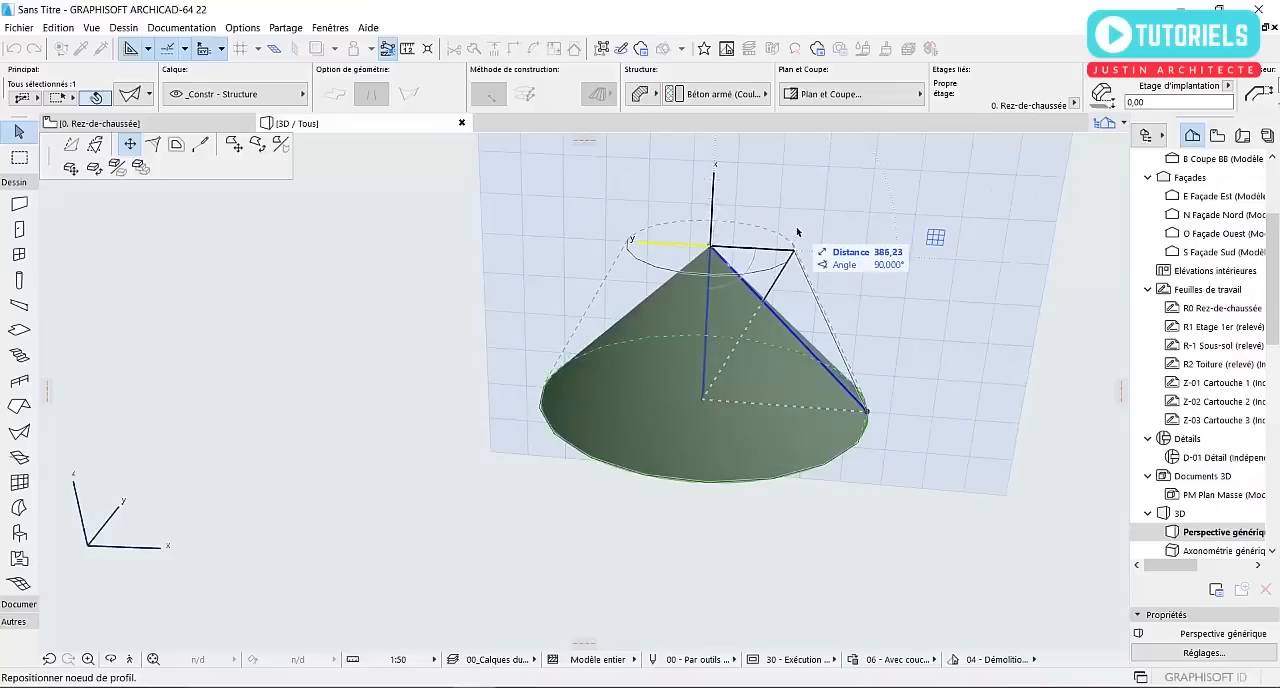
type("800,00")
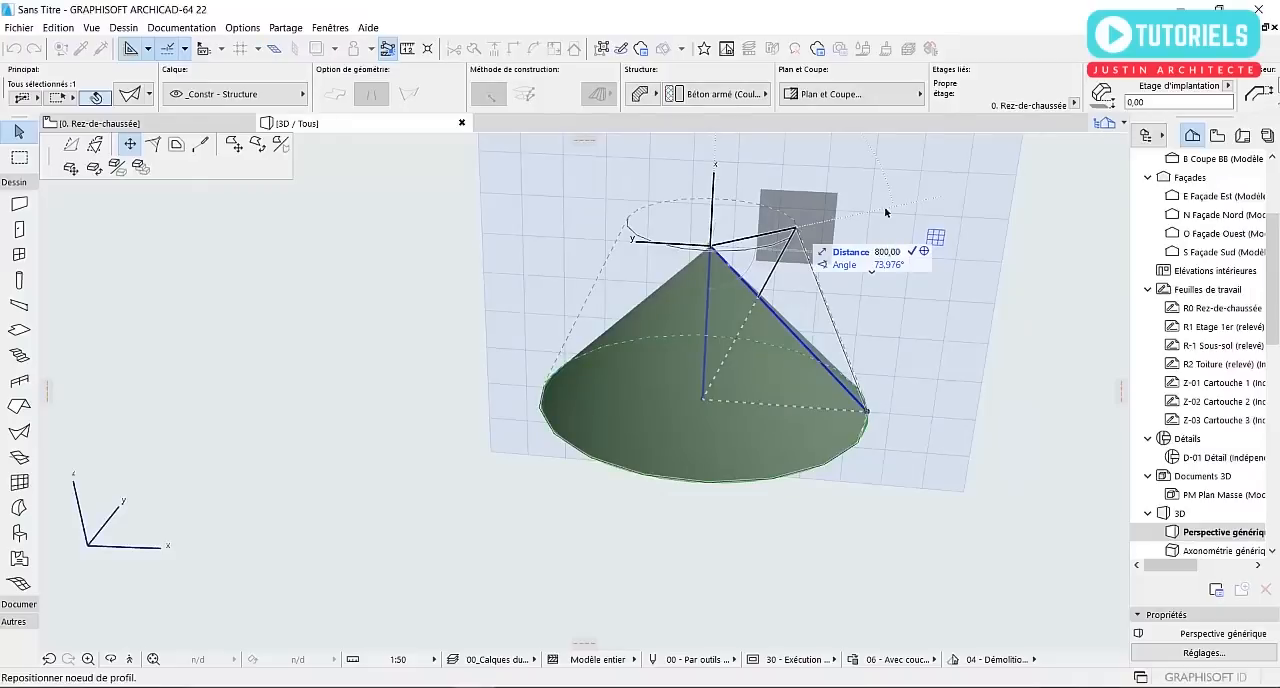
key("Return")
Select the open shell and rotate it about its centre on the Rez-de-chaussée plan until its profile radius lies horizontally
scroll(823, 399, "down", 3)
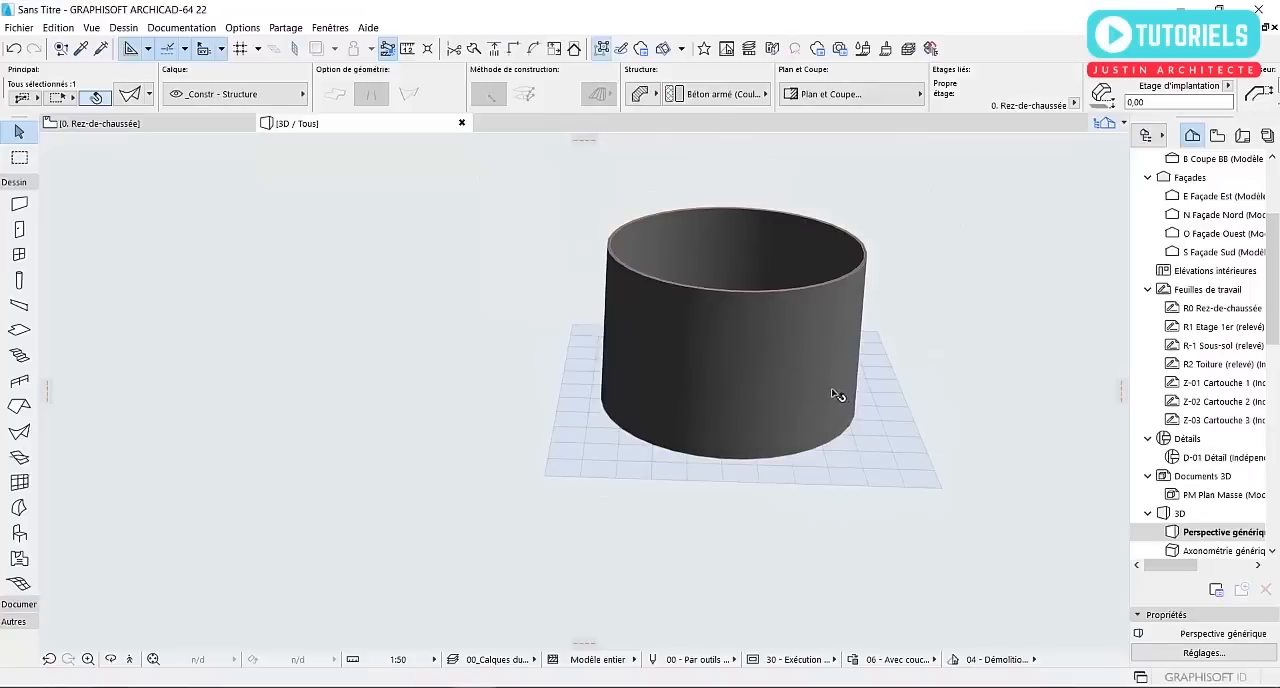
middle_click_drag(839, 397, 583, 397, "shift")
scroll(842, 325, "up", 2)
middle_click_drag(840, 325, 567, 379, "shift")
scroll(567, 380, "up", 2)
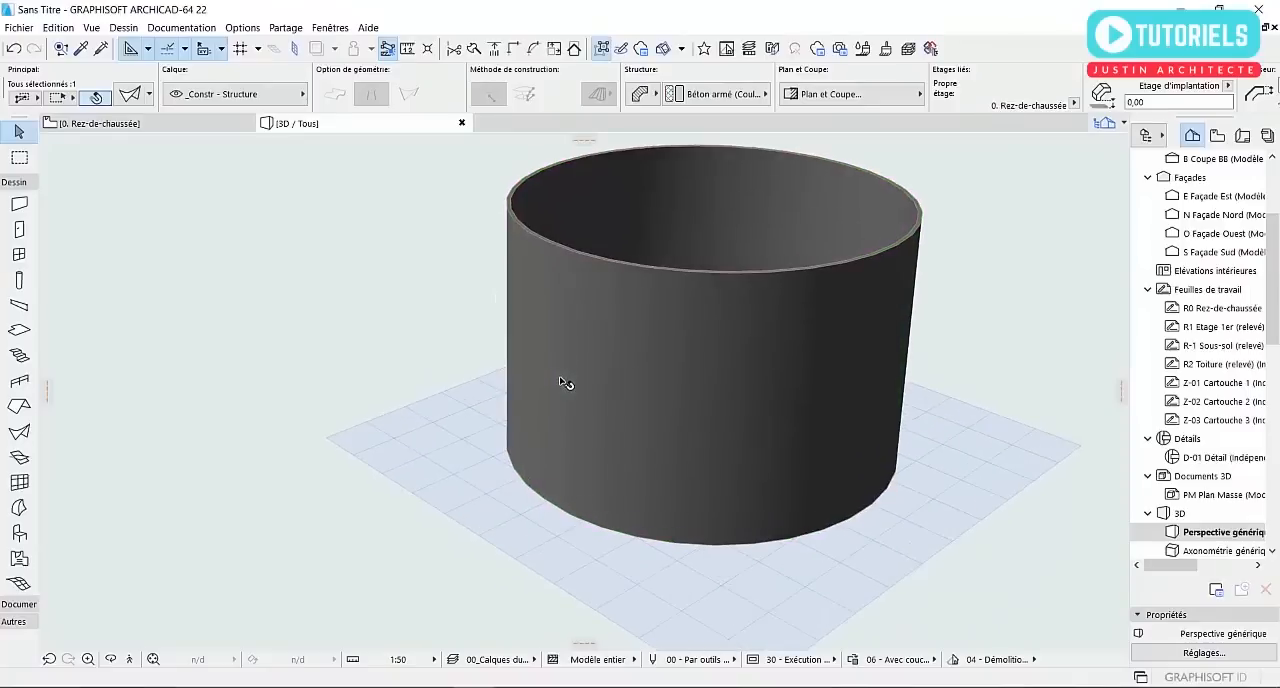
middle_click_drag(658, 420, 594, 416, "shift")
left_click(597, 417)
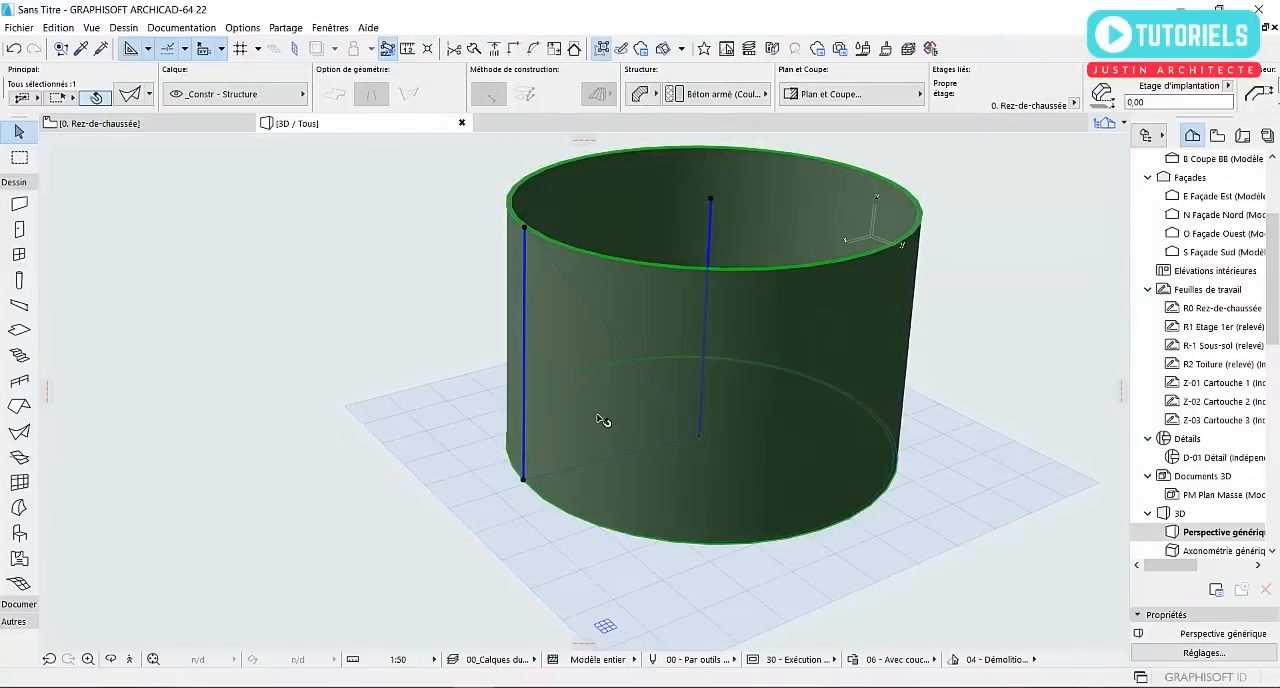
left_click(141, 124)
scroll(708, 420, "up", 4)
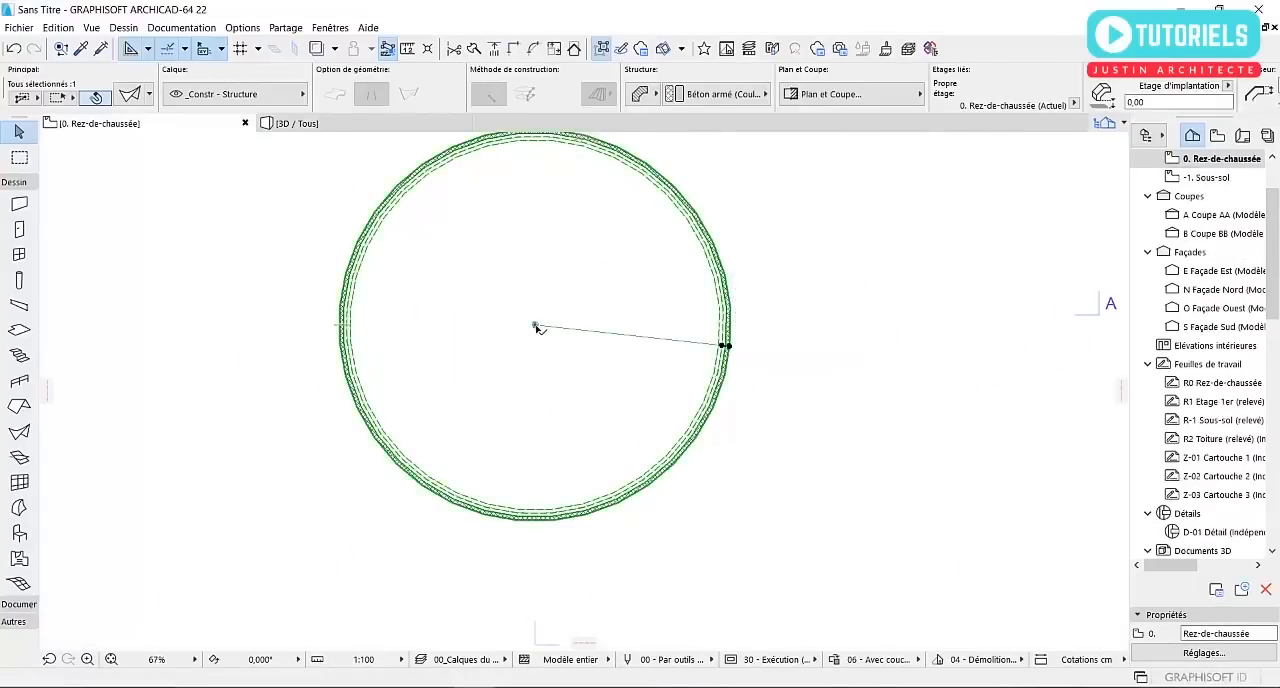
left_click(536, 327)
left_click(535, 325)
left_click(536, 326)
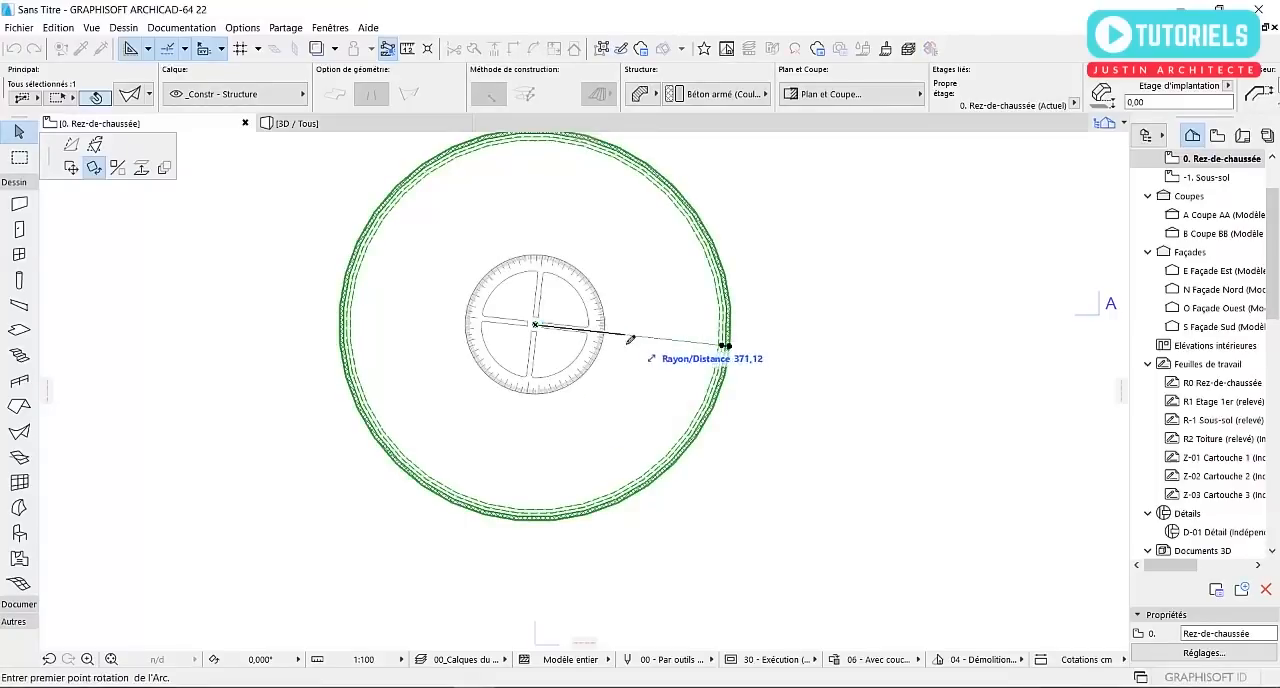
left_click(728, 345)
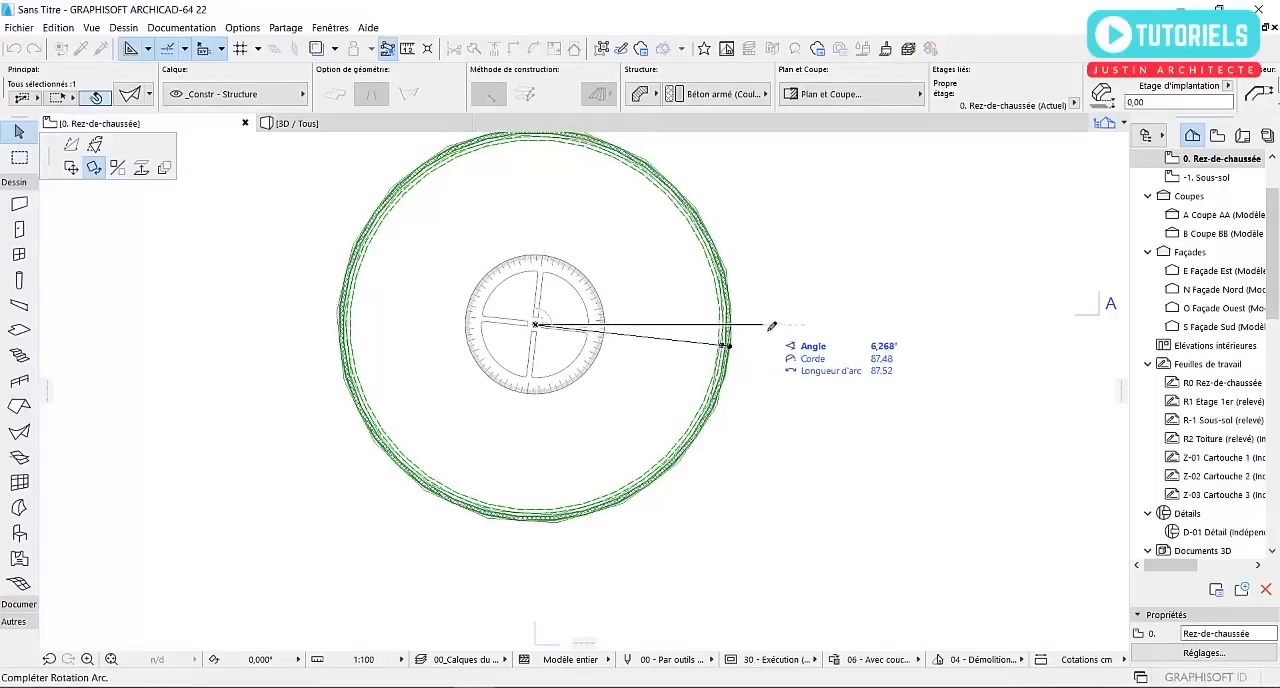
left_click(878, 318)
Rotate the shell 90° counterclockwise about its centre so its profile radius points north, and view it in 3D
scroll(872, 379, "down", 3)
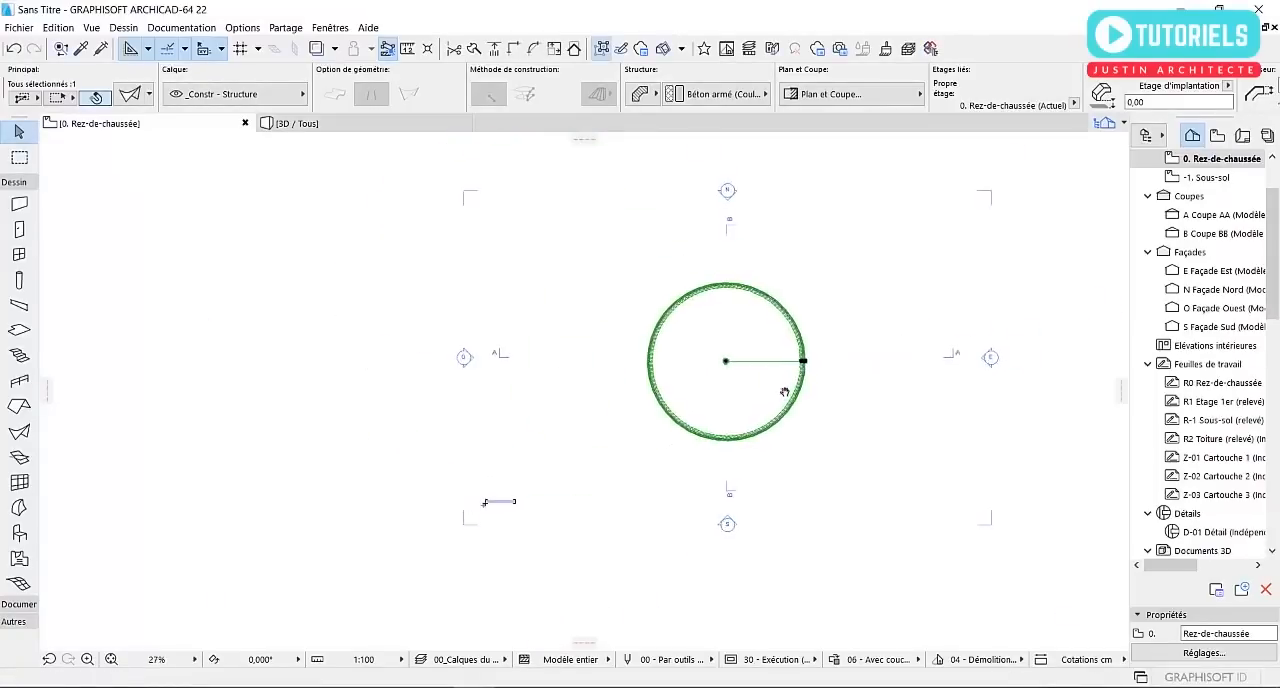
left_click(715, 367)
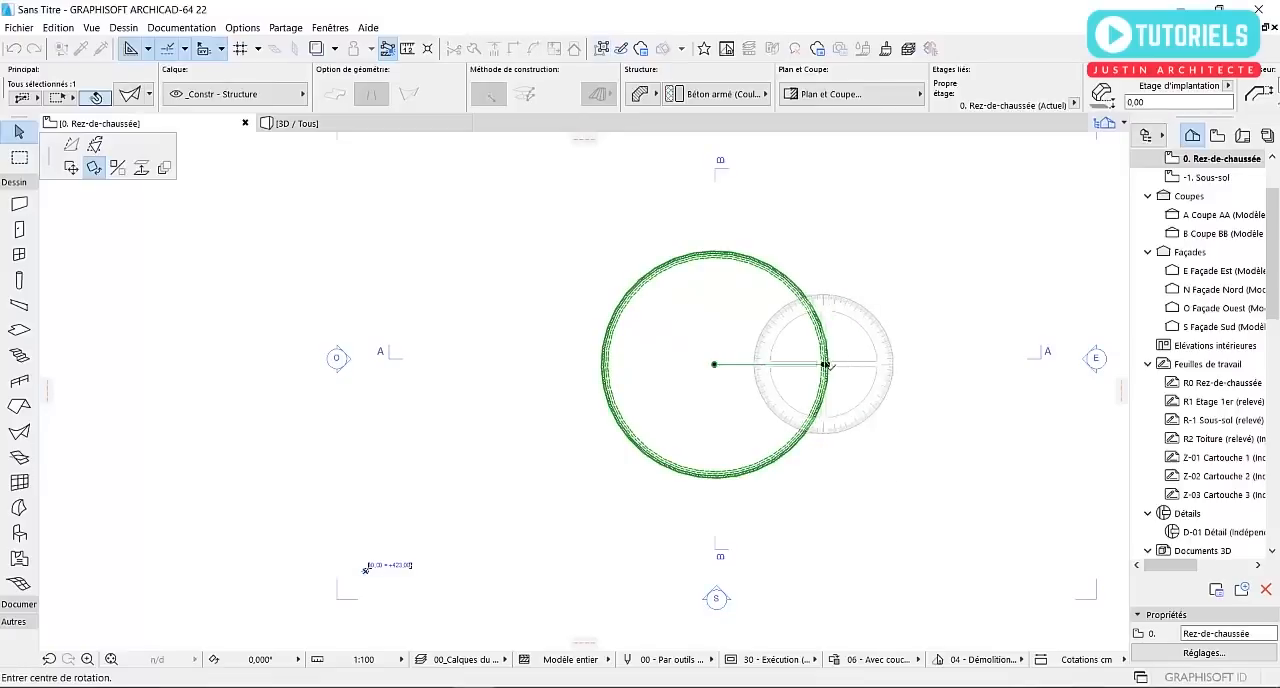
left_click(714, 365)
left_click(833, 367)
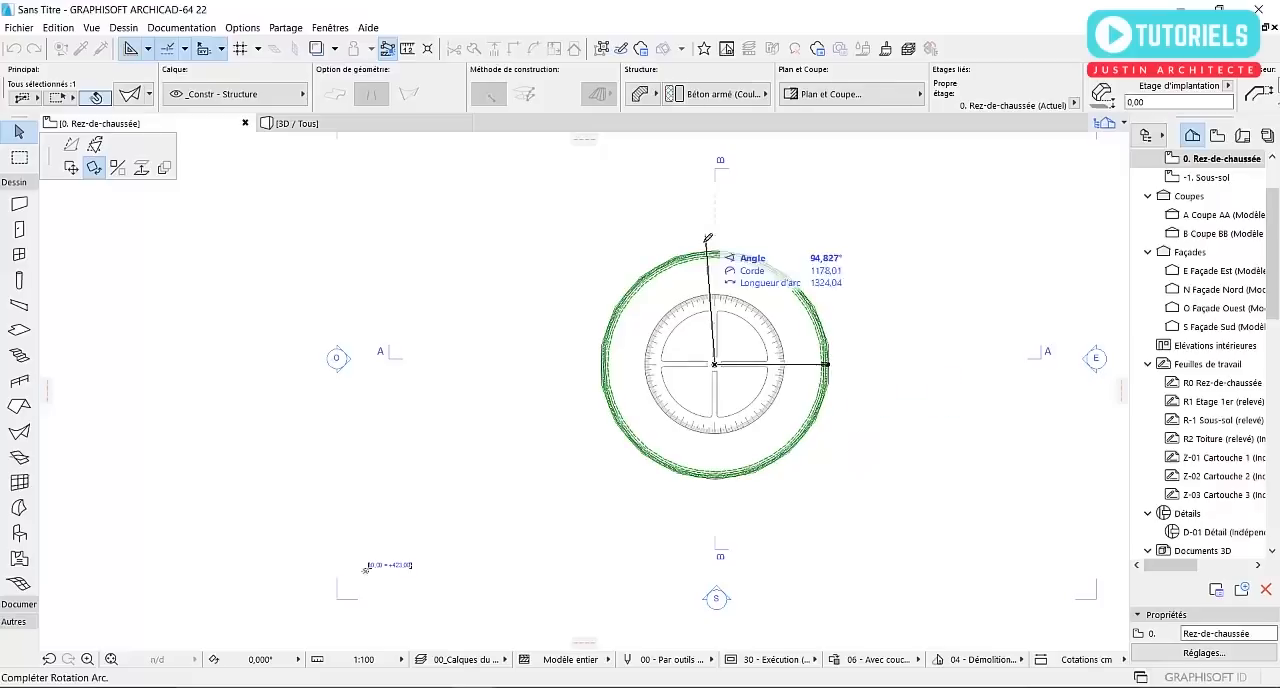
left_click(728, 222)
scroll(700, 290, "up", 3)
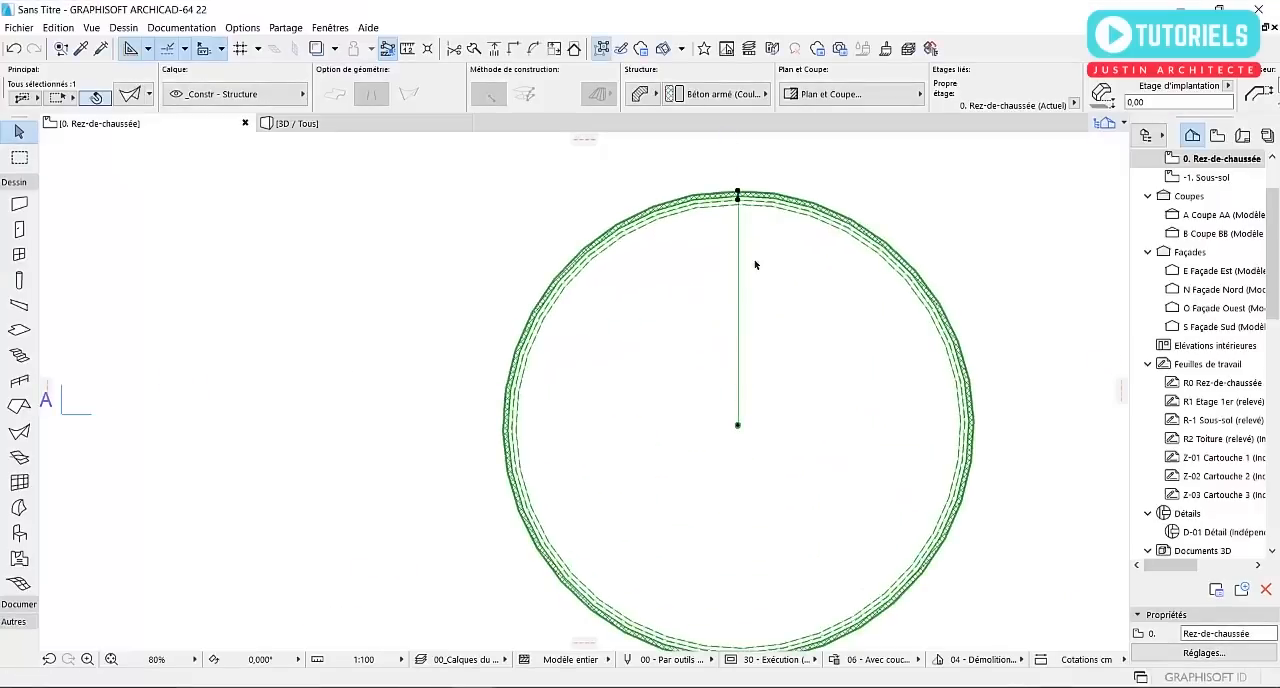
left_click(340, 119)
middle_click_drag(817, 378, 871, 394, "shift")
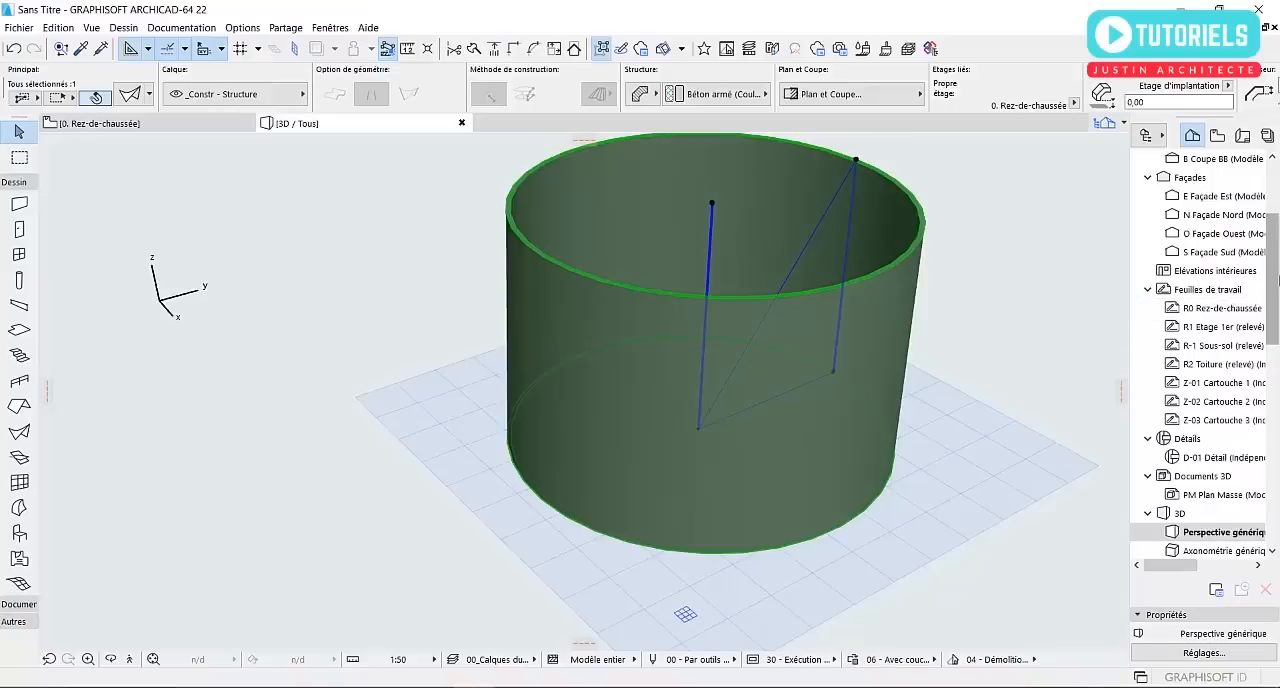
Open the Coupe AA section and select the shell to examine how its profile lies in this view
left_click_drag(1277, 273, 1270, 232)
double_click(1220, 270)
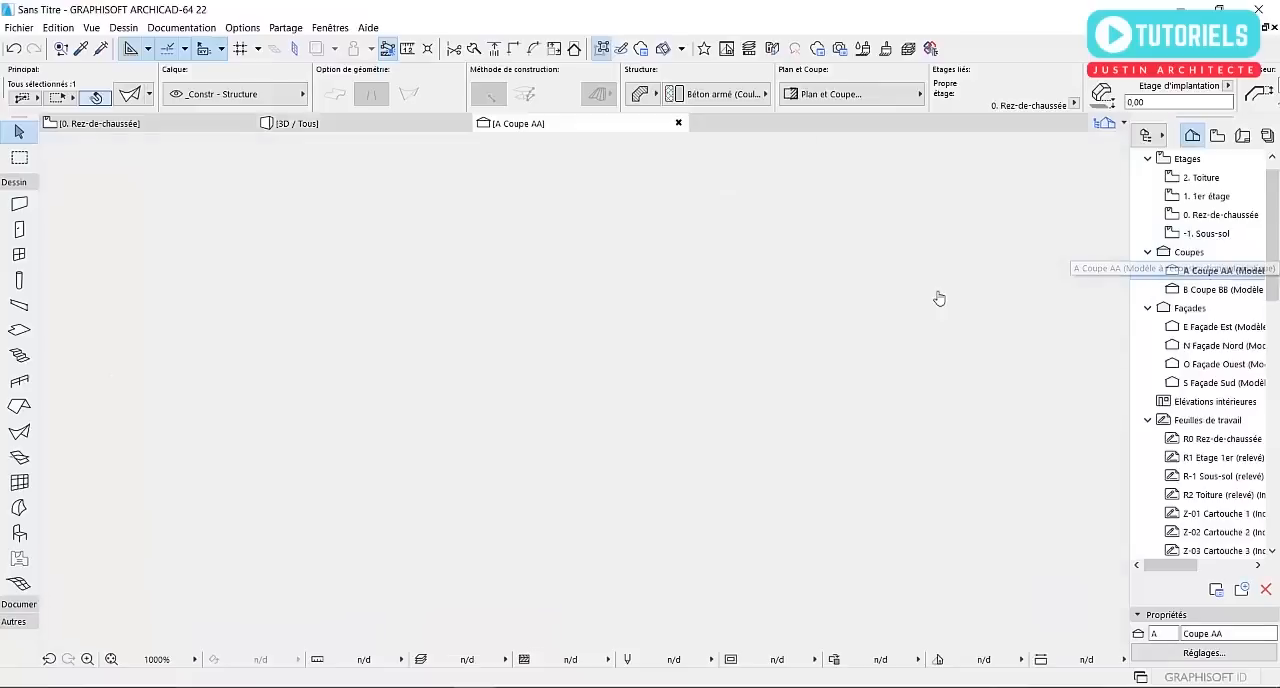
scroll(782, 366, "down", 5)
scroll(531, 377, "up", 6)
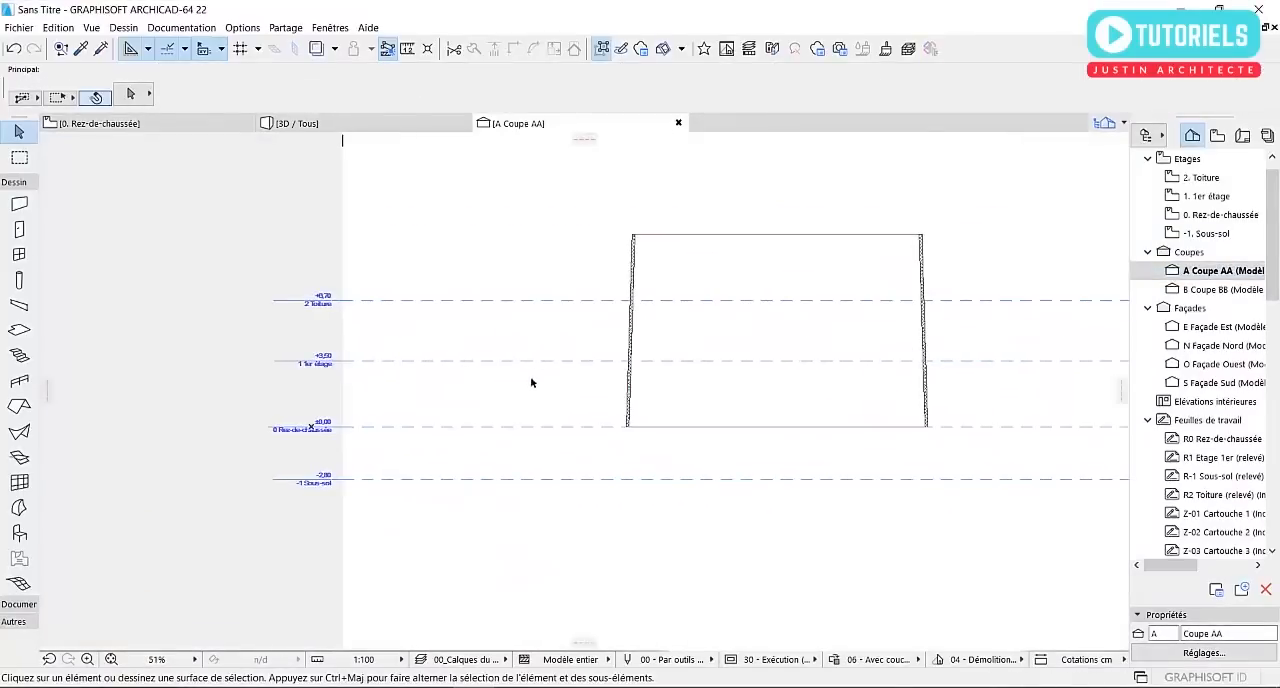
scroll(281, 488, "down", 4)
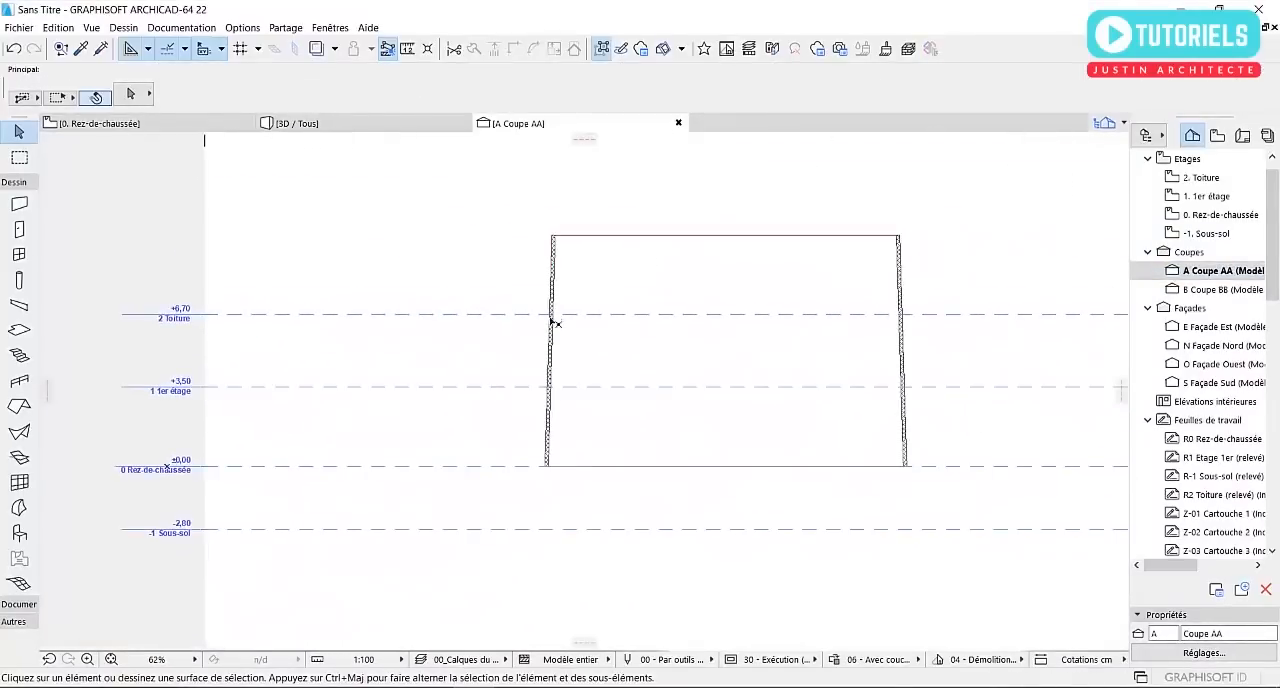
left_click(563, 282)
scroll(892, 272, "up", 4)
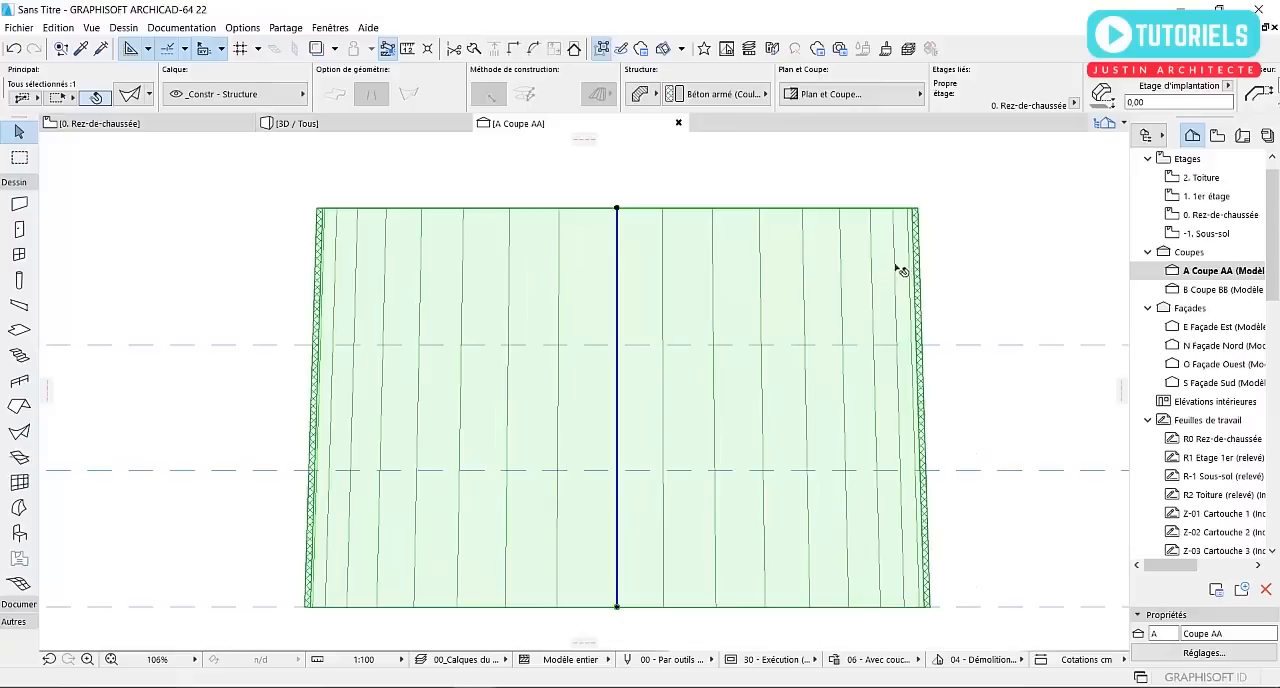
scroll(751, 271, "down", 3)
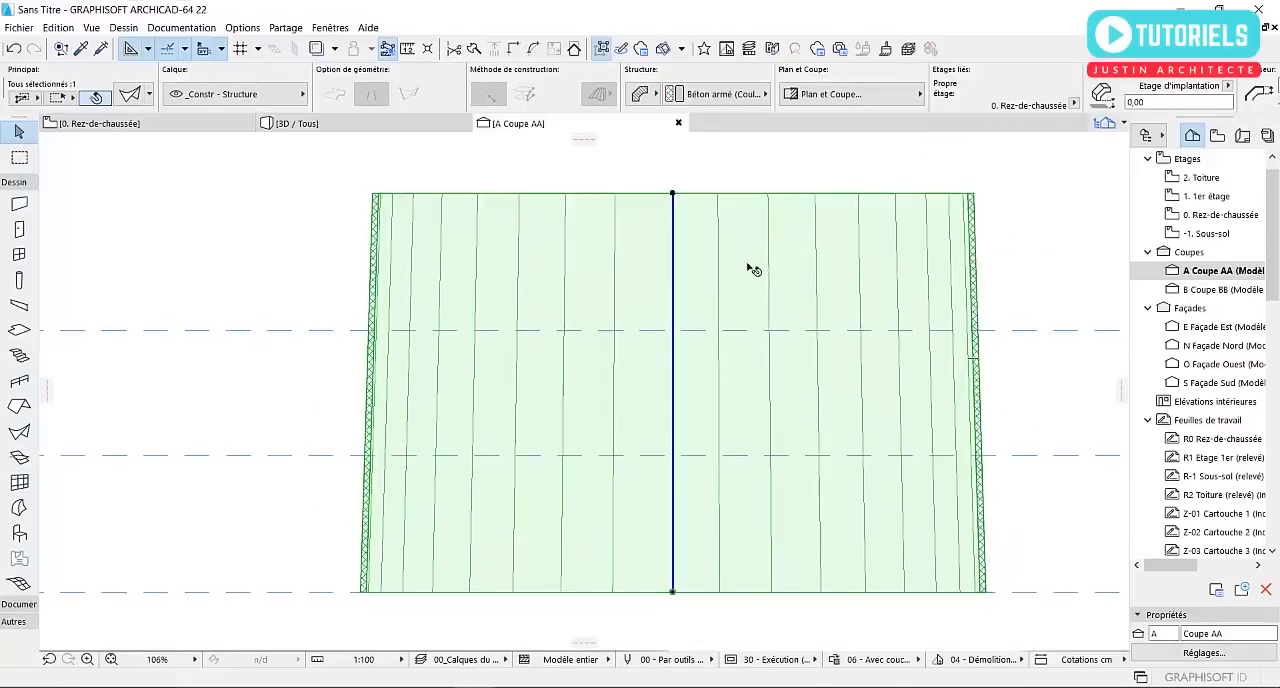
middle_click_drag(729, 283, 778, 283)
Open the Coupe BB section and select the shell with its editable profile edge facing the view
double_click(1113, 289)
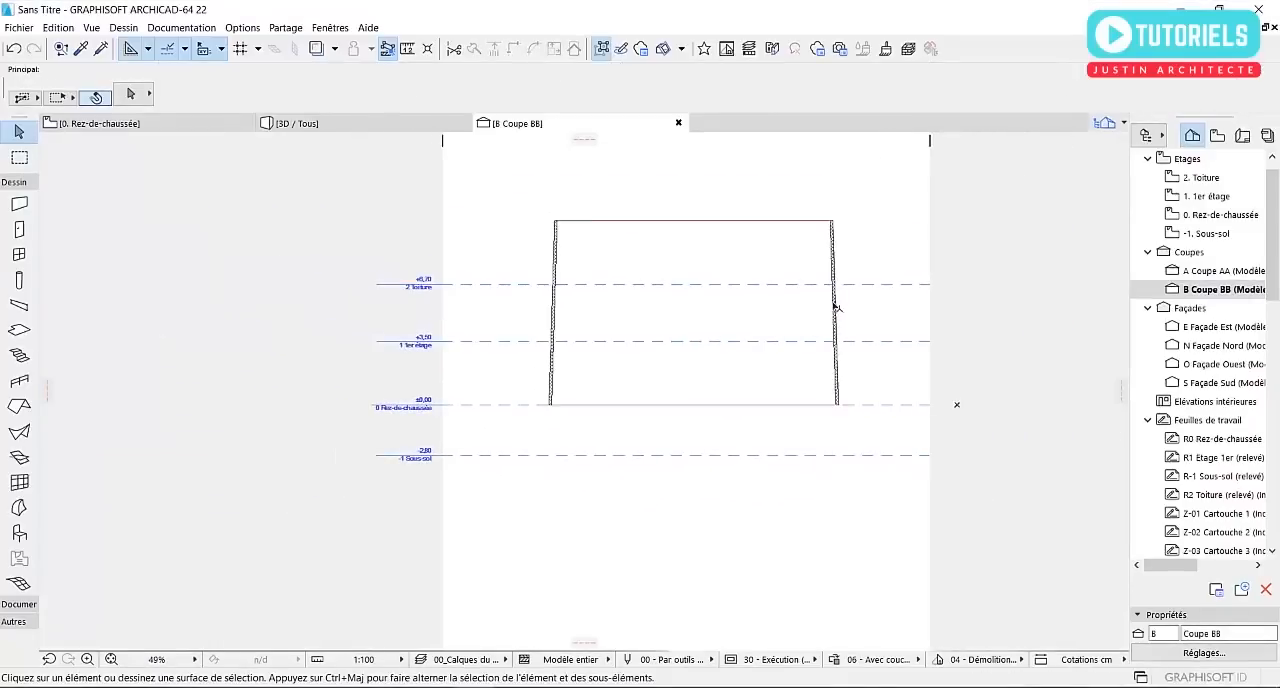
left_click(836, 307)
scroll(643, 251, "up", 4)
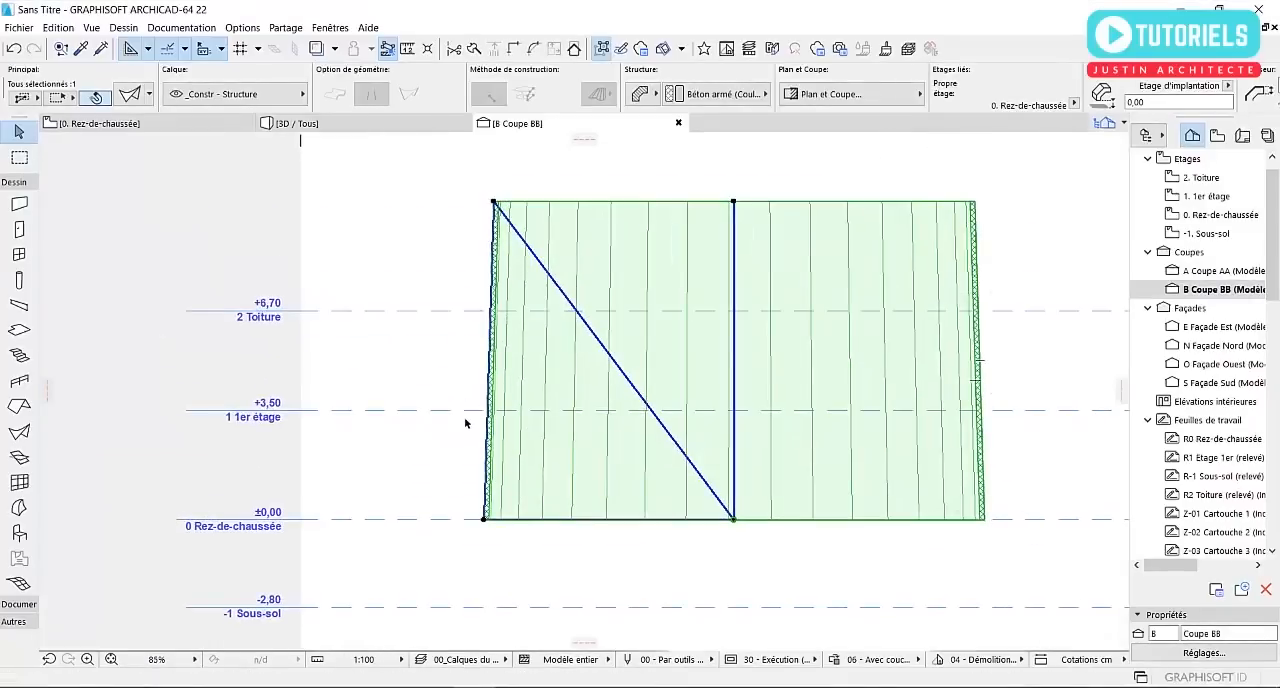
middle_click_drag(465, 423, 531, 422)
scroll(539, 274, "up", 3)
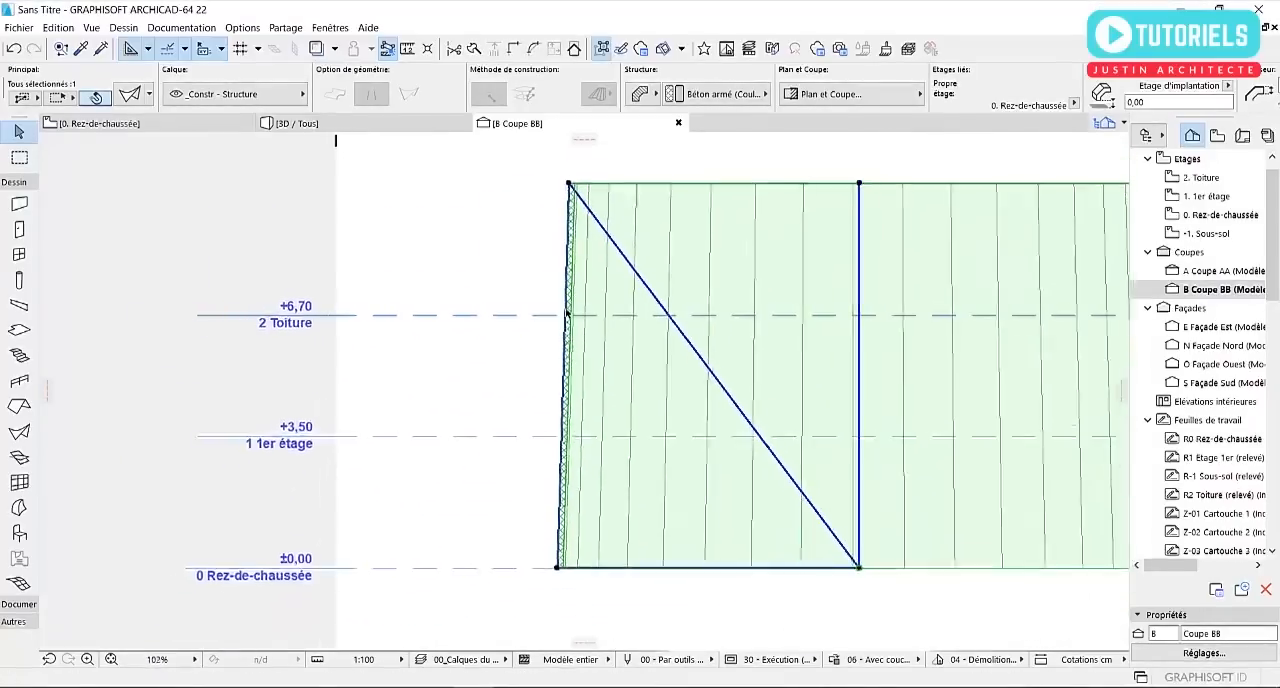
Move the shell's upper outer profile node directly above the lower one in Coupe BB so its outer profile edge is vertical
scroll(570, 245, "down", 3)
left_click(569, 205)
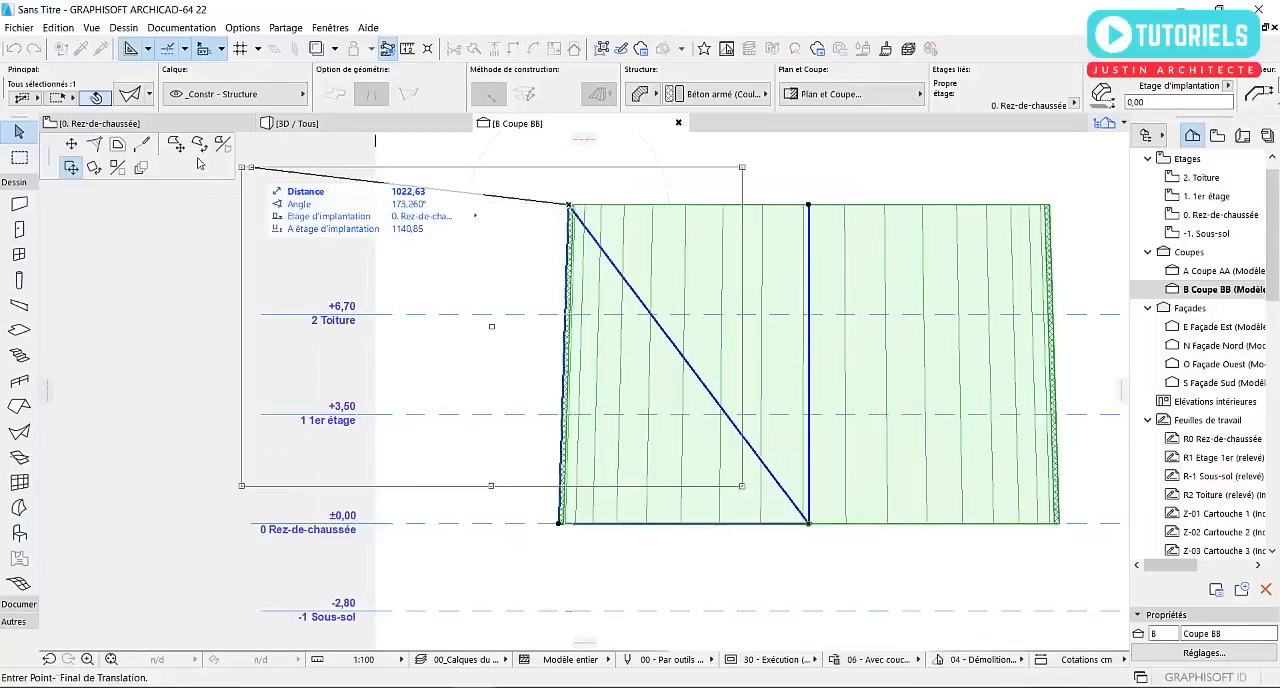
left_click(71, 144)
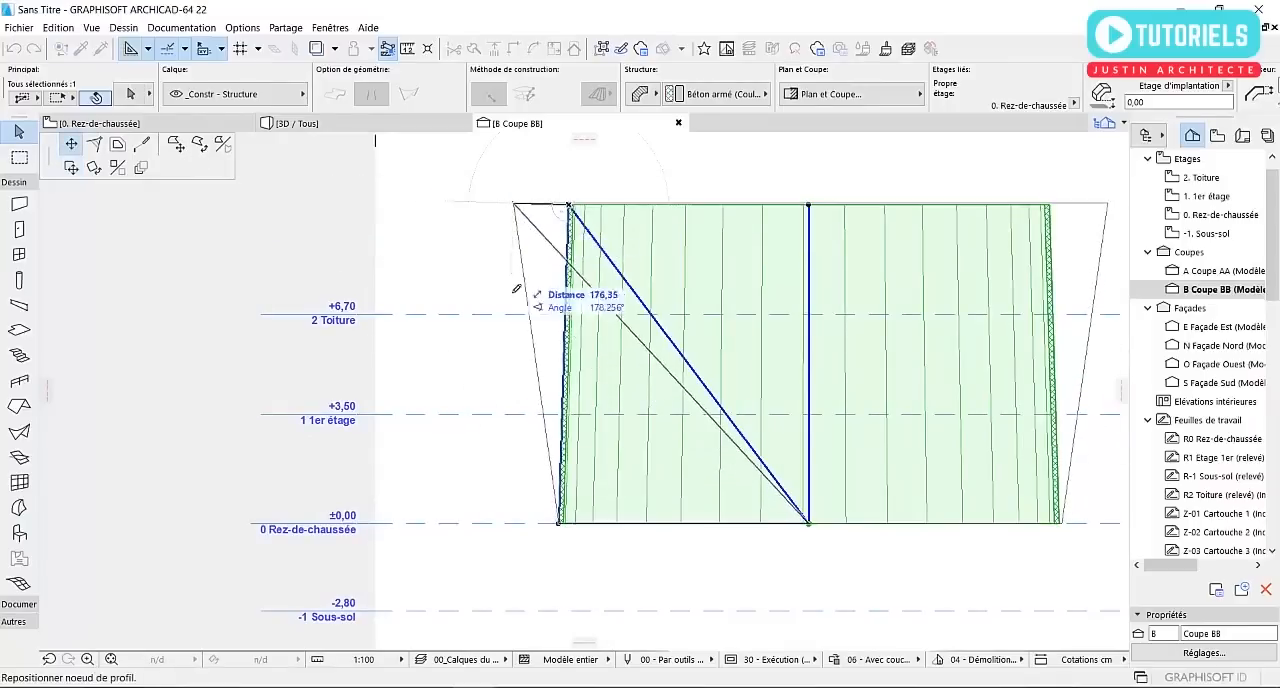
left_click(559, 522)
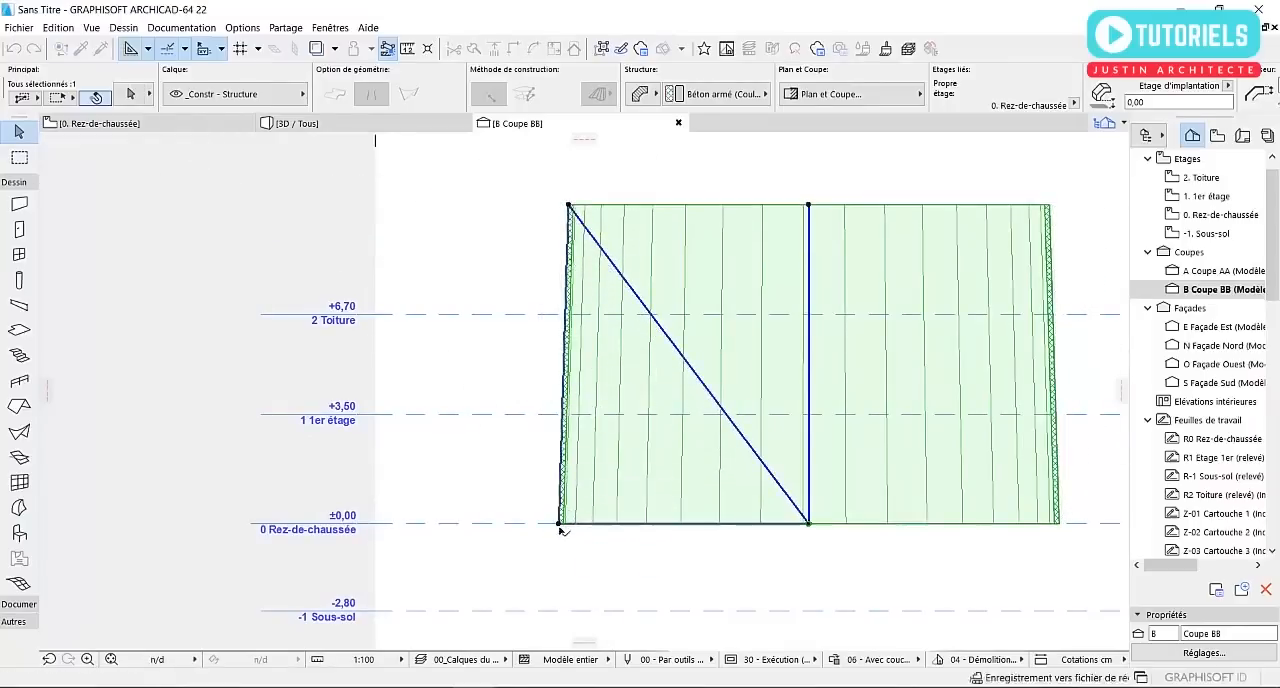
left_click(569, 204)
left_click(649, 231)
left_click(559, 205)
left_click(478, 291)
middle_click_drag(561, 257, 430, 266)
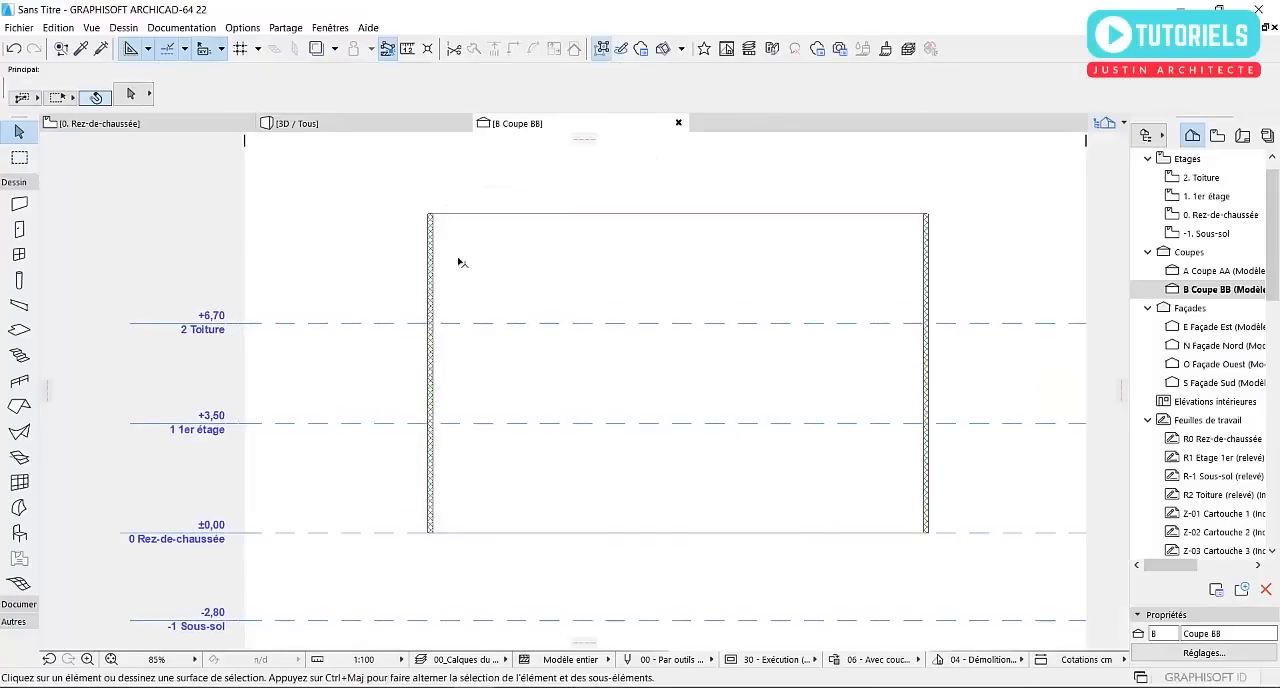
Select the straightened shell and examine it in 3D, on the Rez-de-chaussée plan and in Coupe BB
left_click(455, 232)
key("Delete")
left_click(340, 123)
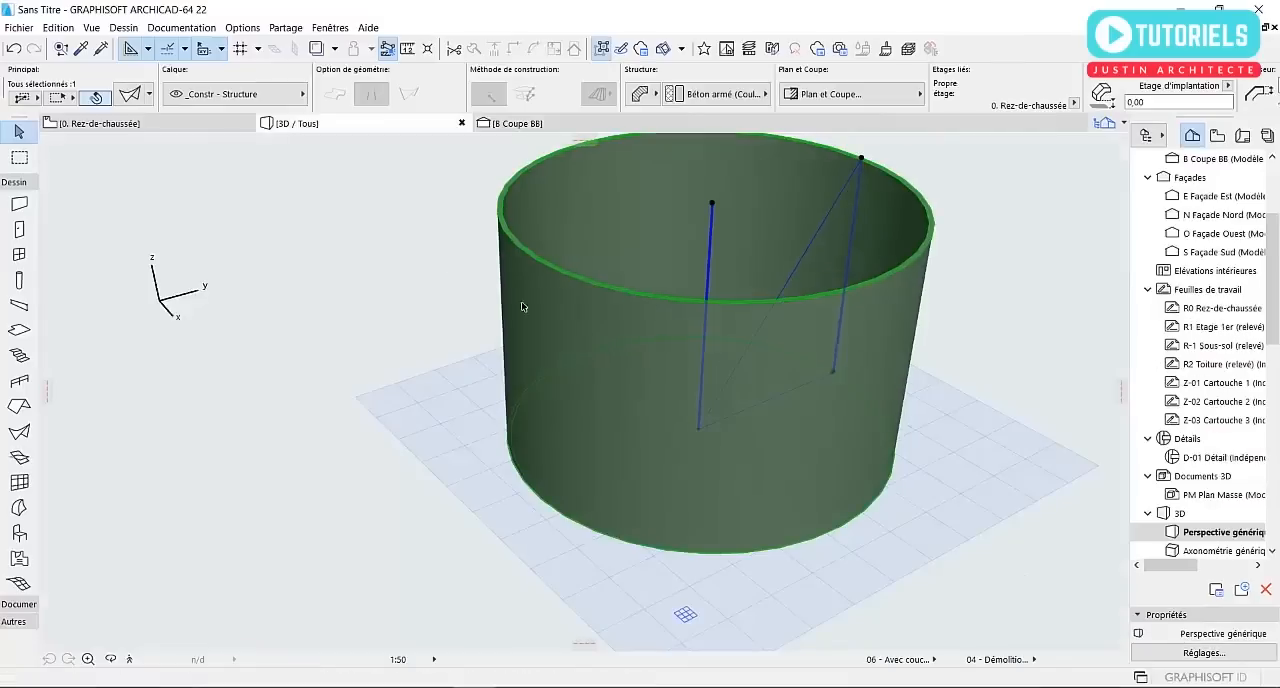
left_click(515, 123)
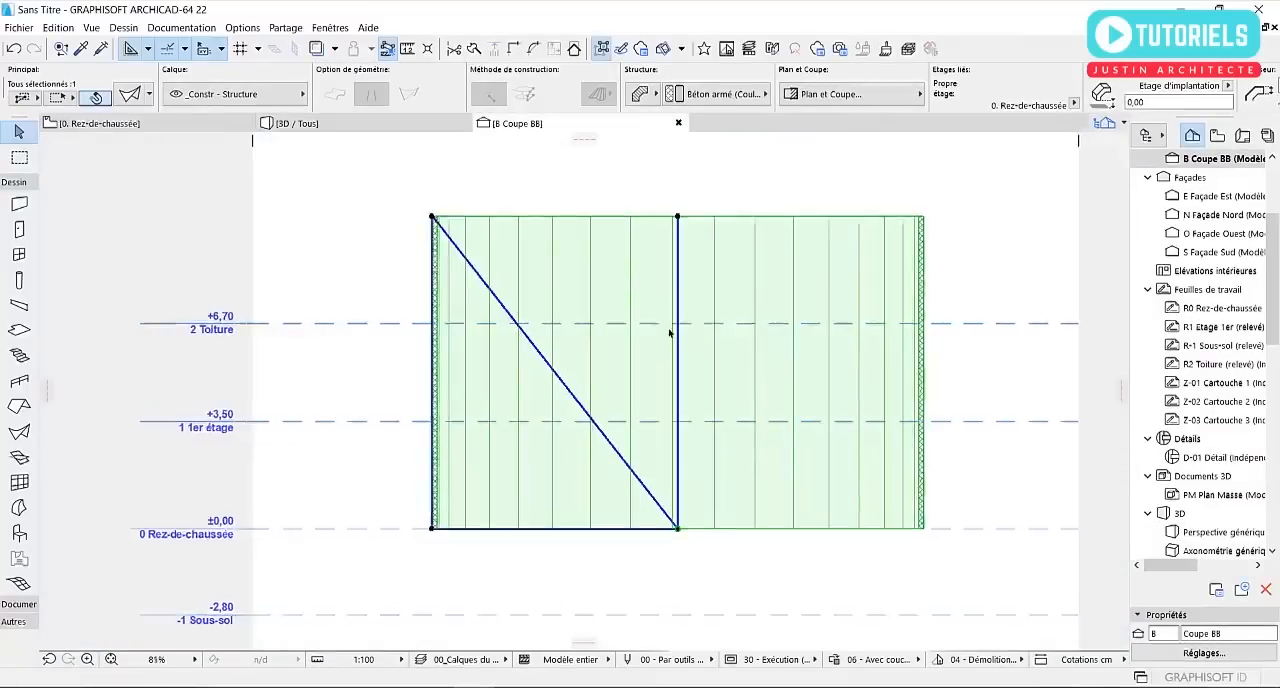
scroll(674, 329, "down", 2)
left_click(155, 123)
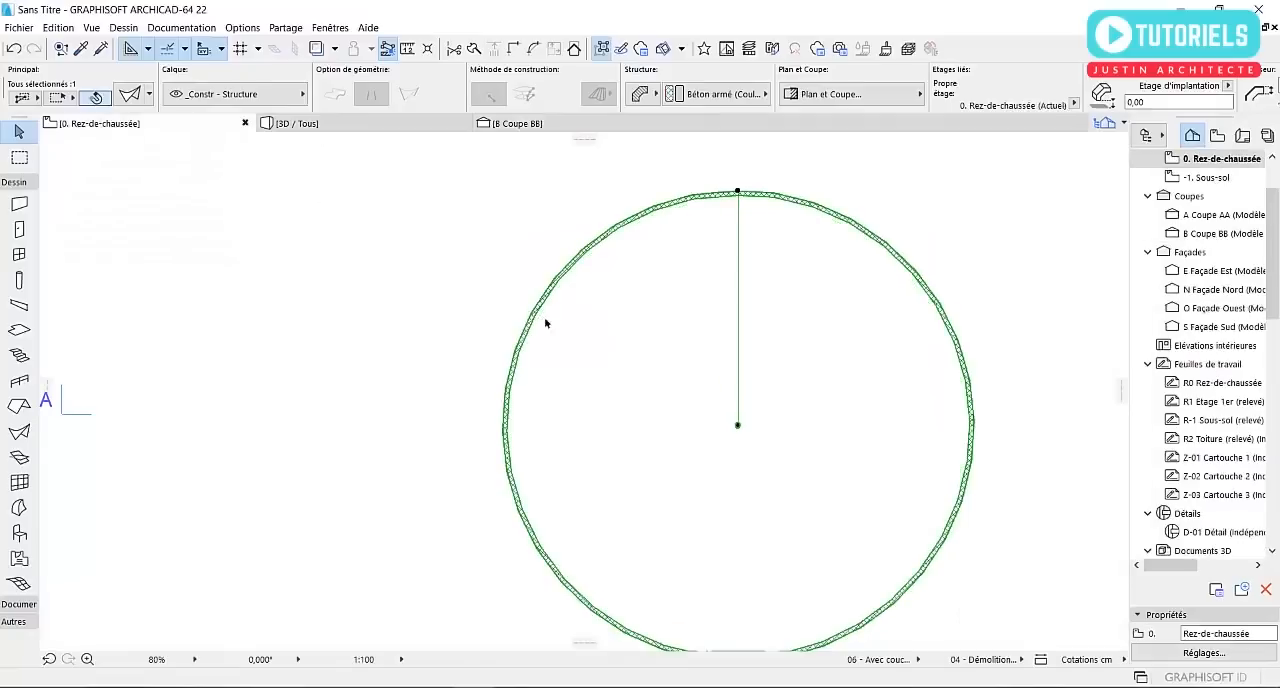
scroll(640, 346, "down", 4)
left_click(510, 124)
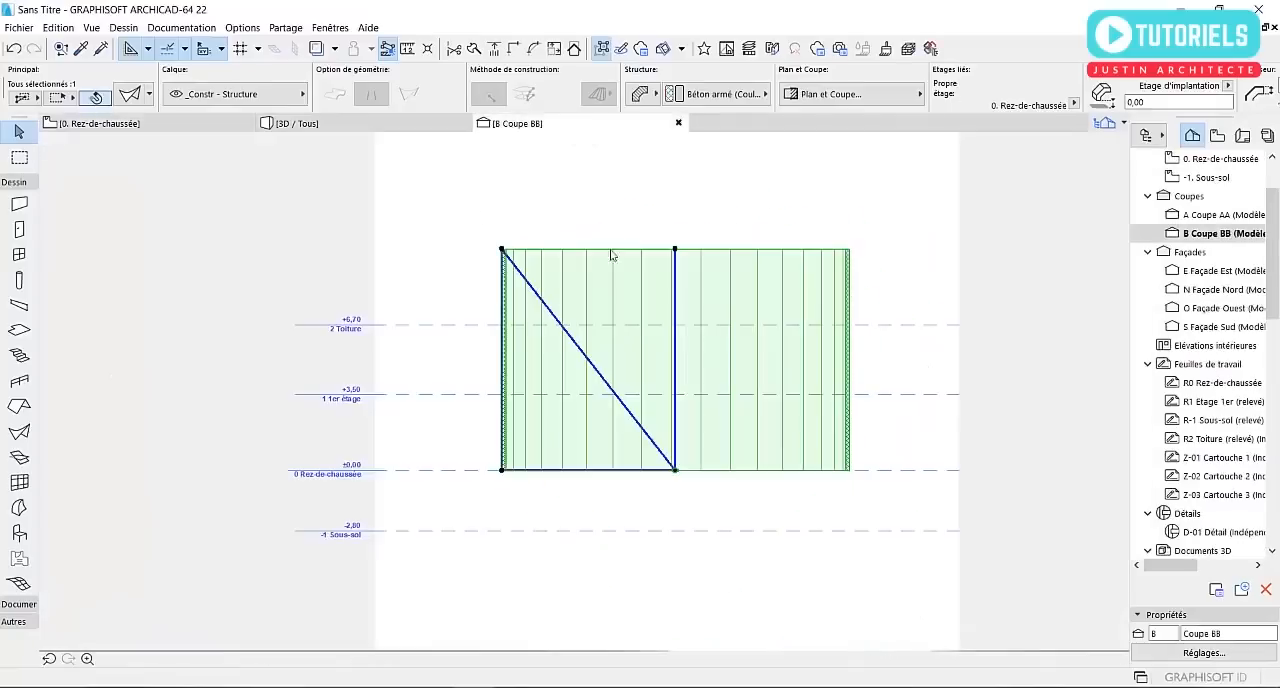
scroll(704, 461, "up", 3)
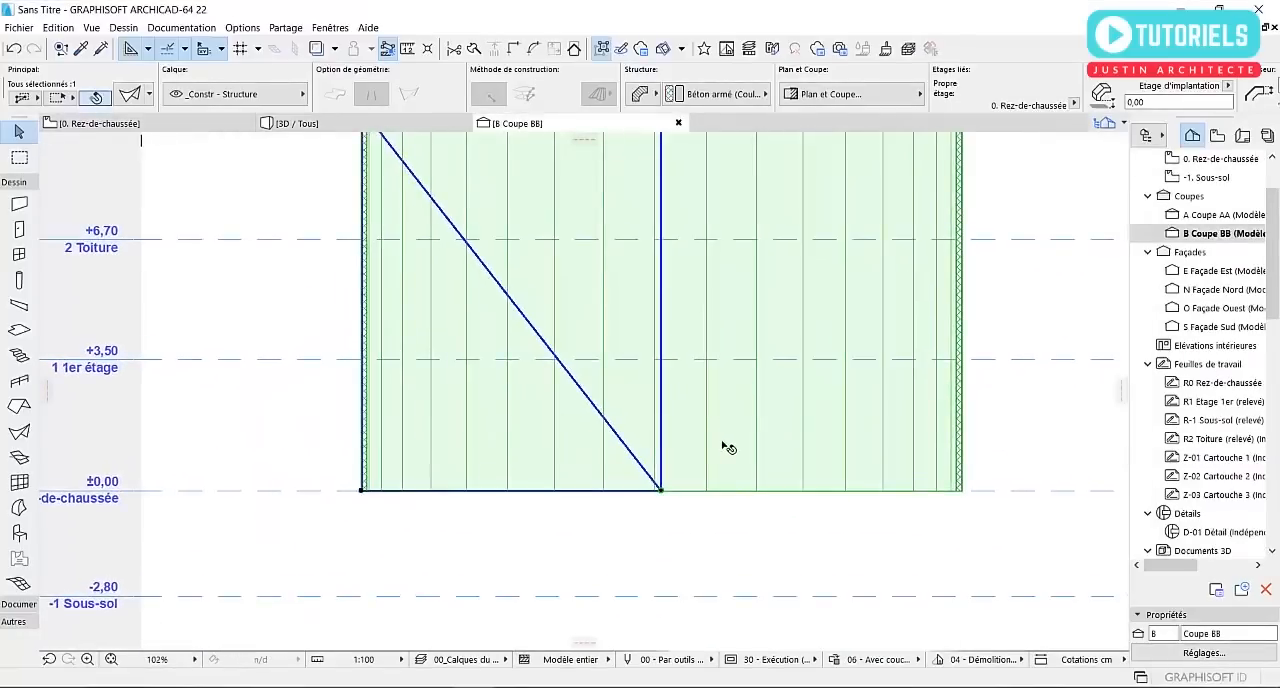
scroll(646, 418, "down", 4)
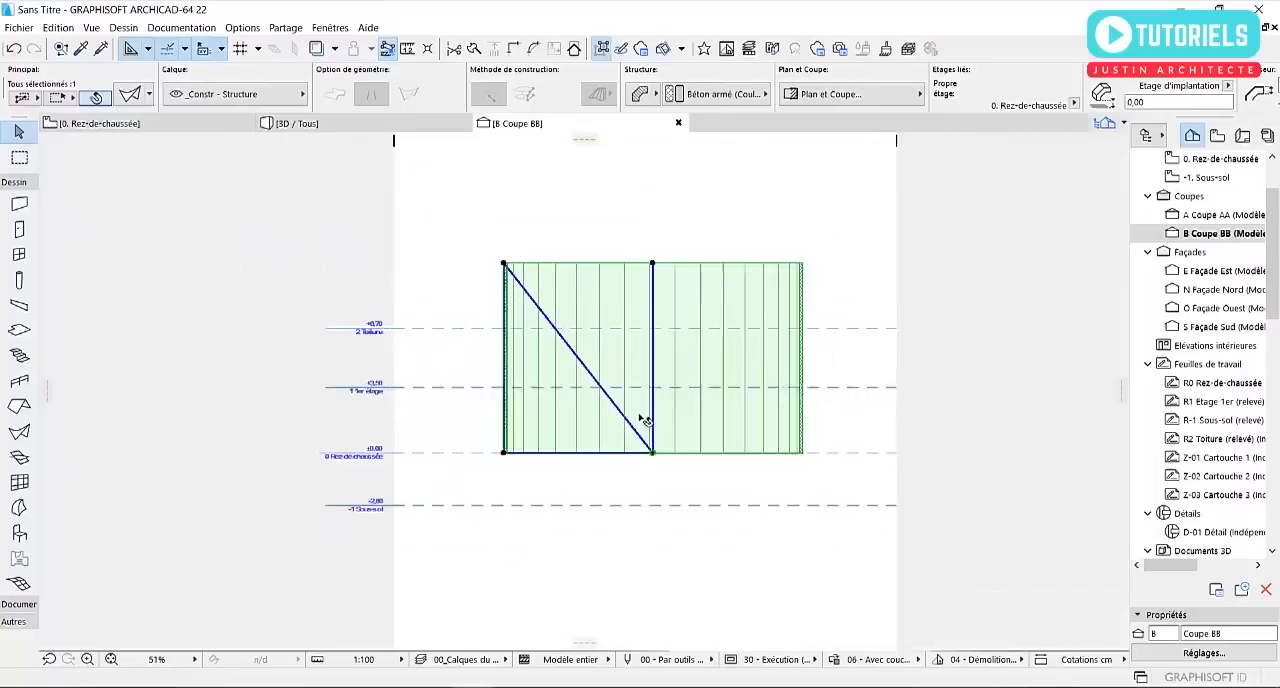
right_click(625, 374)
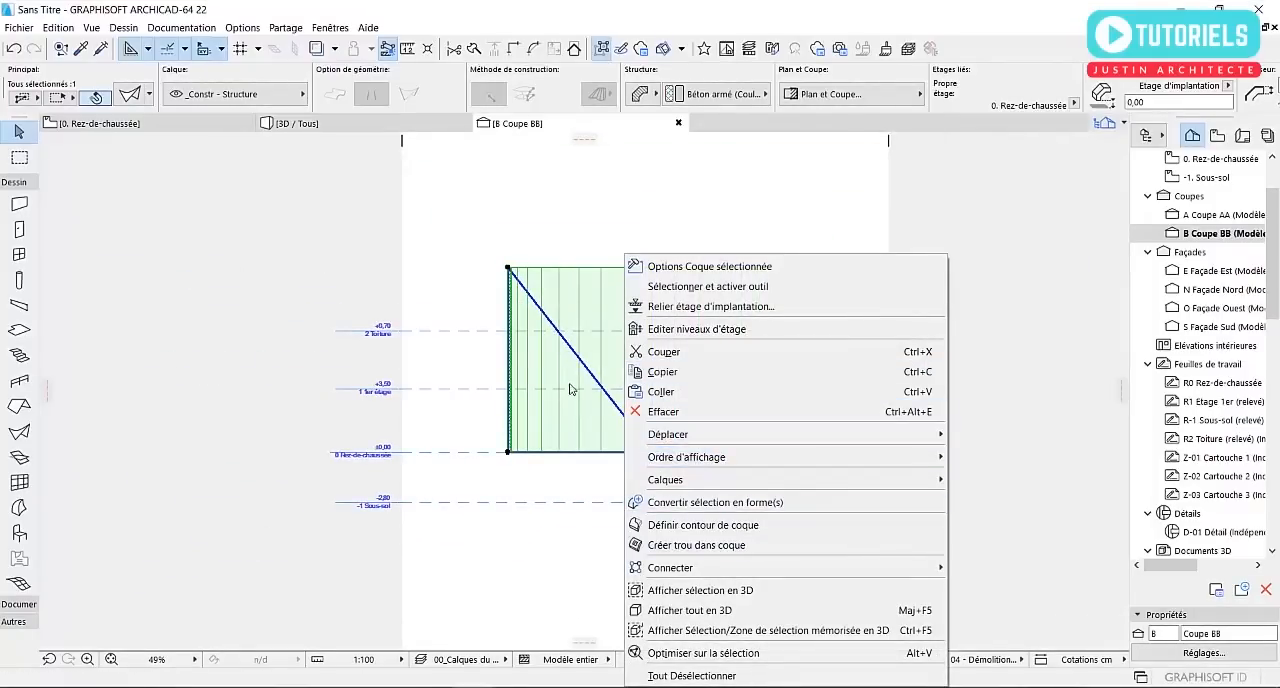
mouse_move(893, 437)
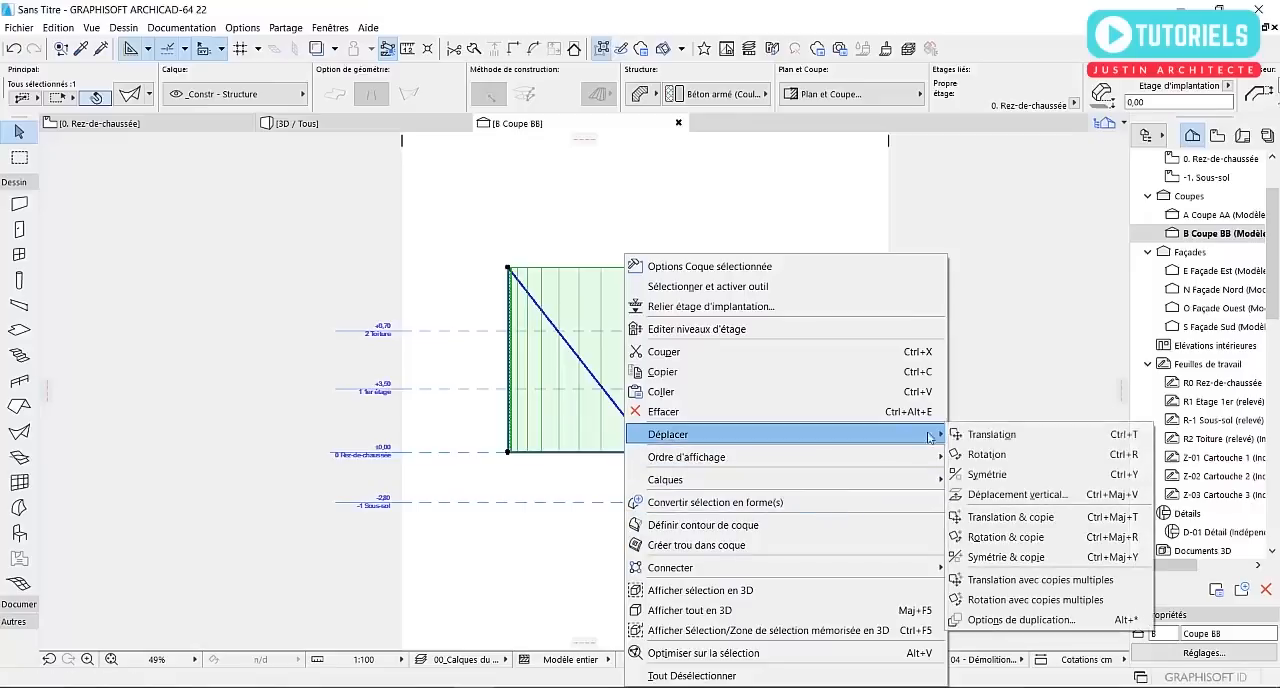
left_click(980, 435)
scroll(649, 426, "up", 1)
left_click(658, 461)
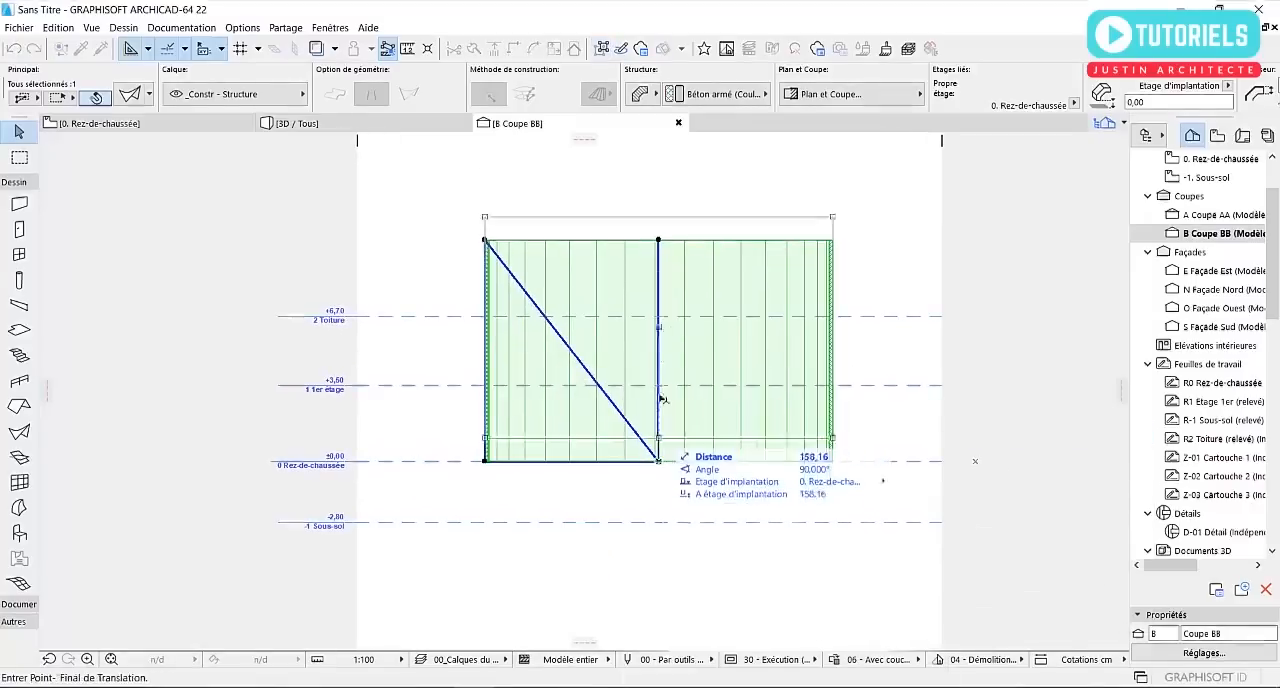
left_click(657, 440)
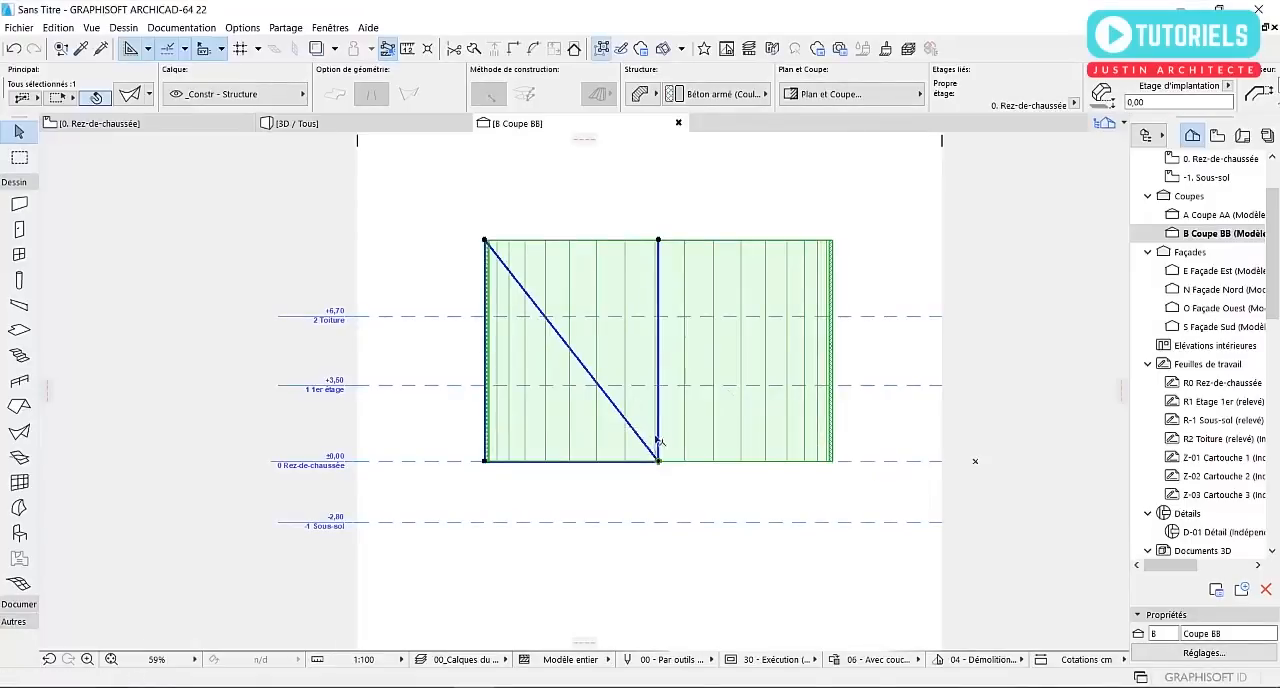
Rotate the shell 90° clockwise about its base centre in Coupe BB and check it on the Rez-de-chaussée plan
left_click(658, 461)
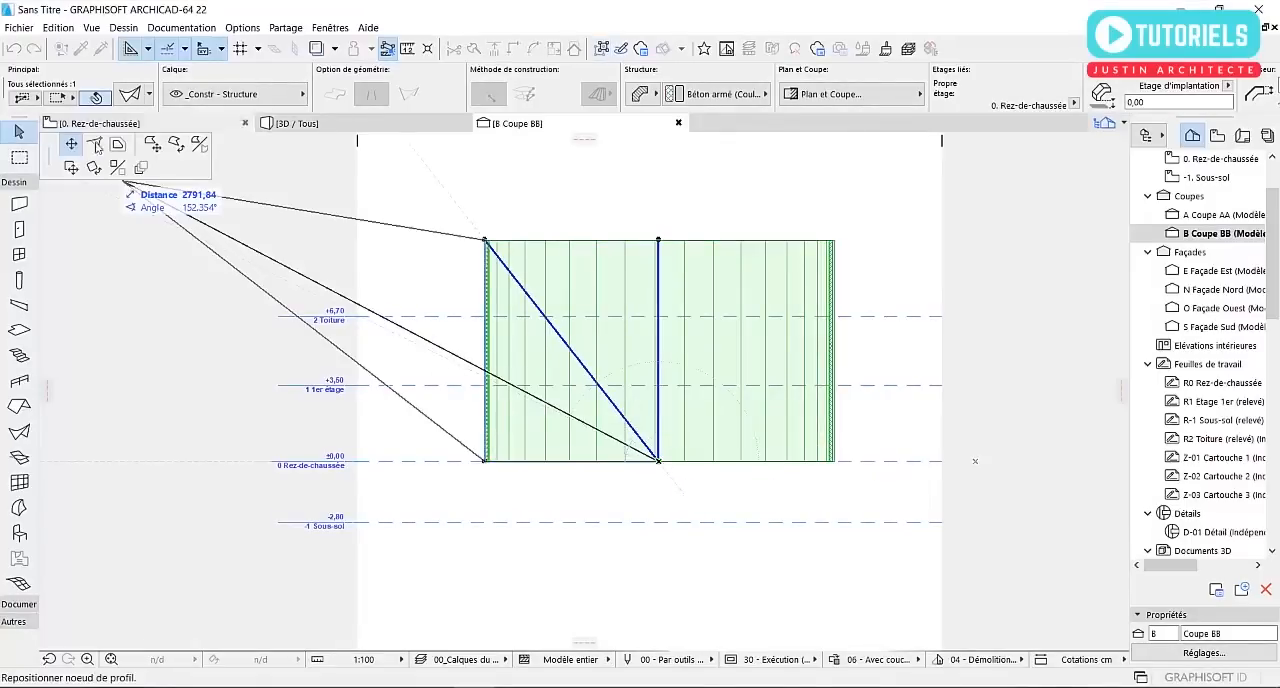
left_click(93, 168)
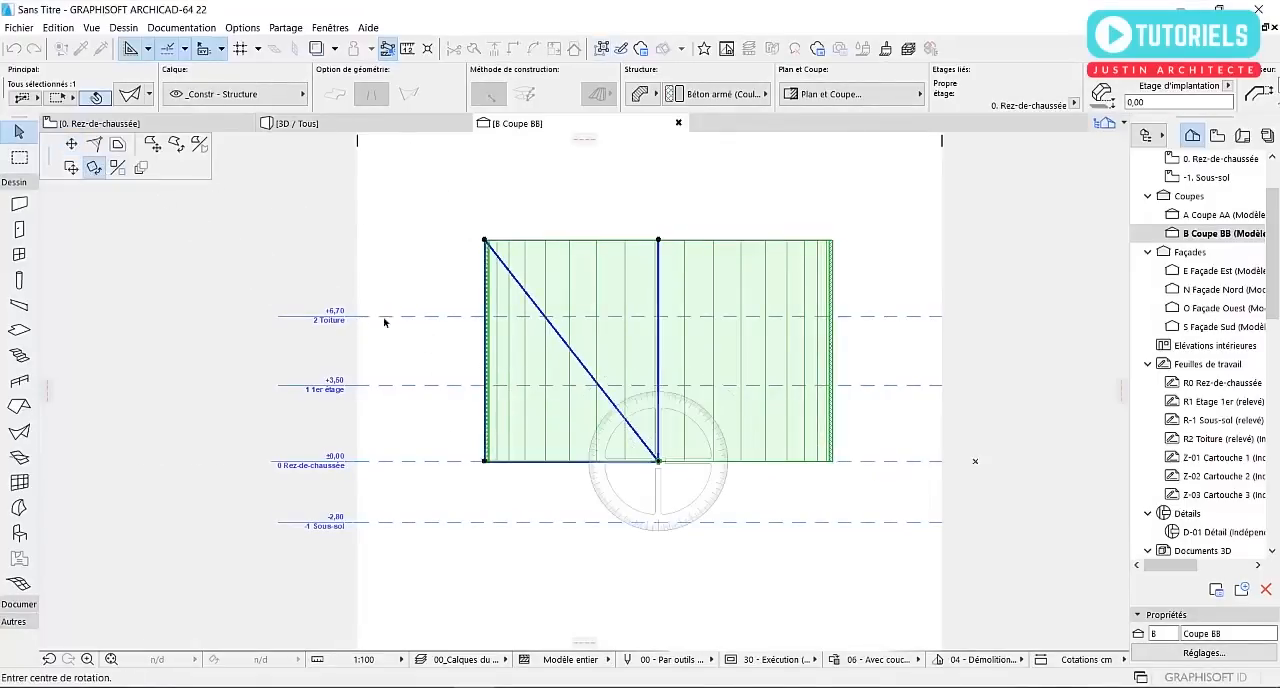
left_click(659, 461)
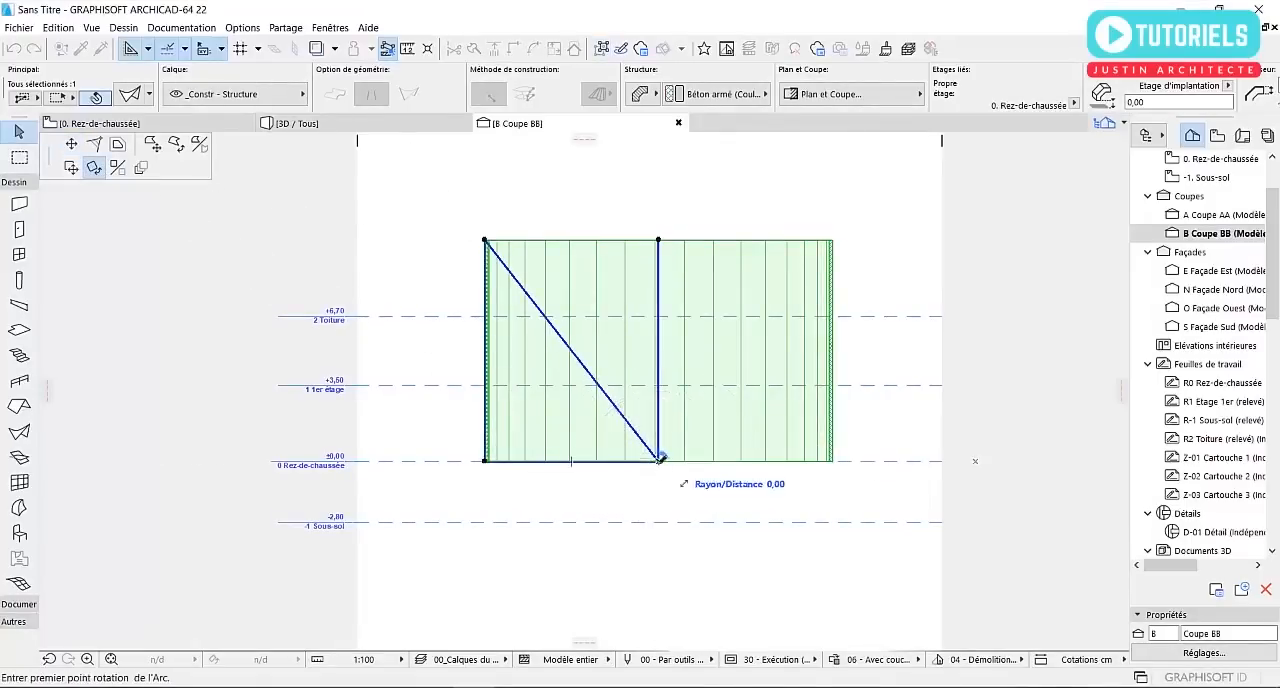
left_click(659, 243)
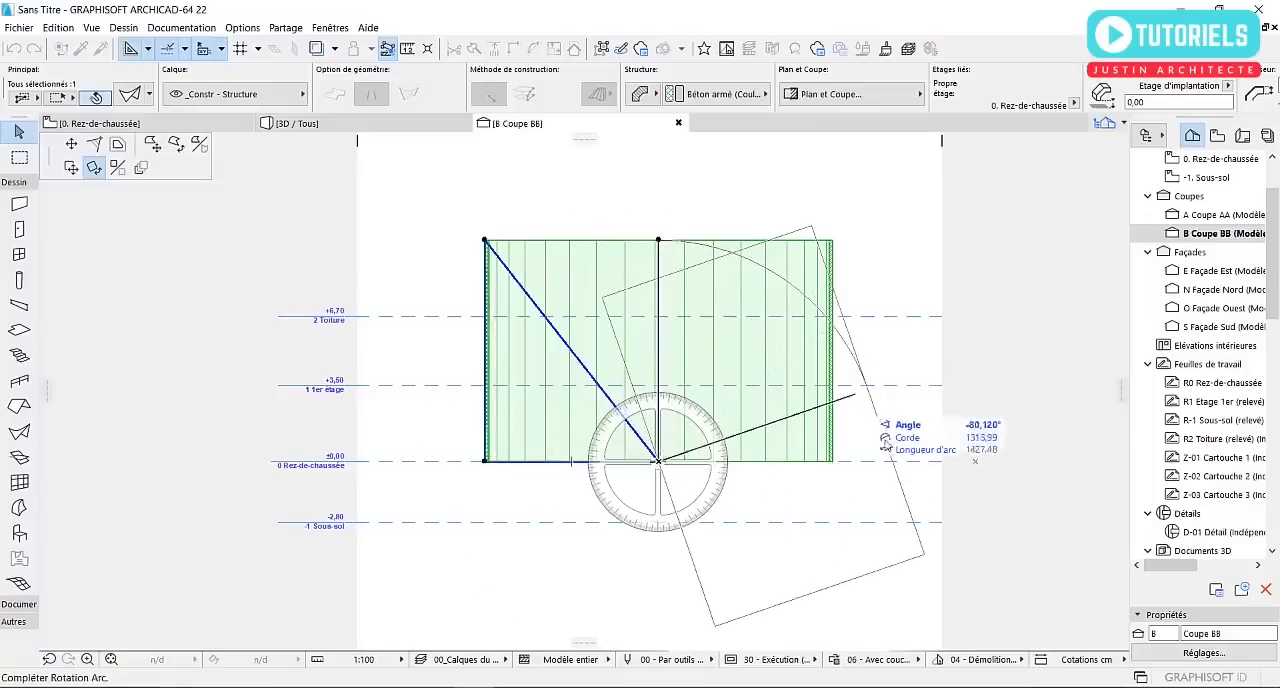
left_click(880, 461)
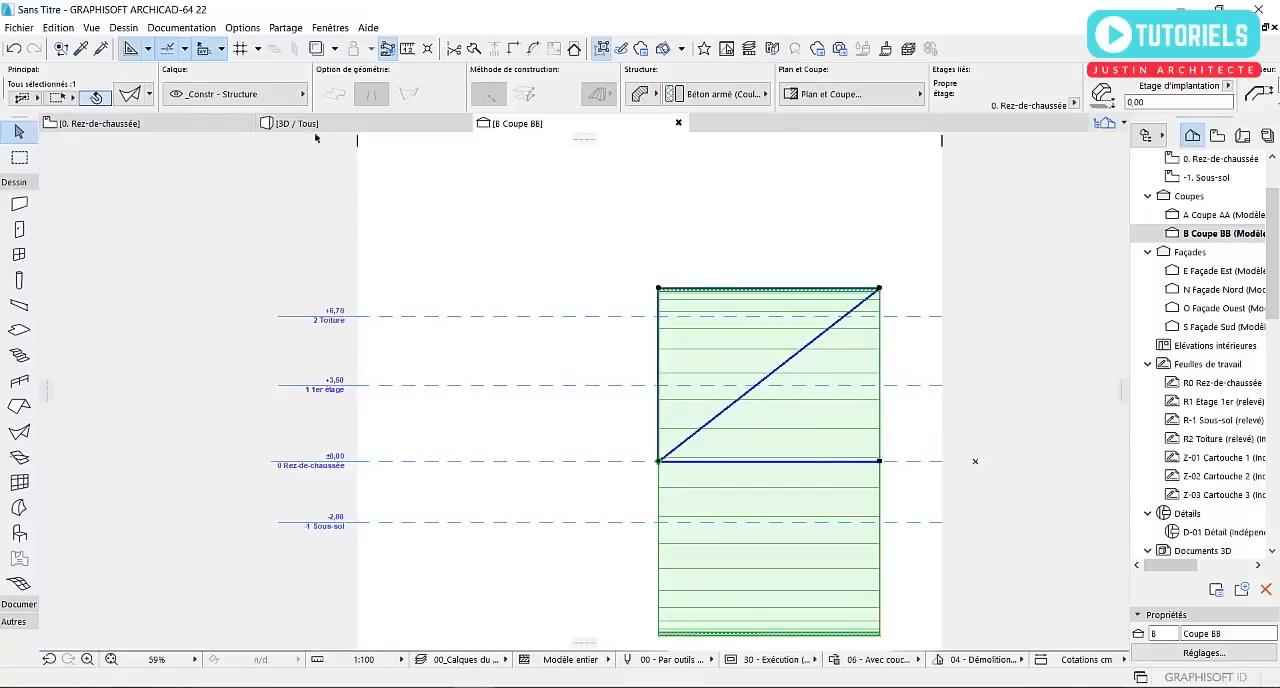
left_click(163, 124)
scroll(698, 322, "down", 2)
scroll(672, 381, "up", 4)
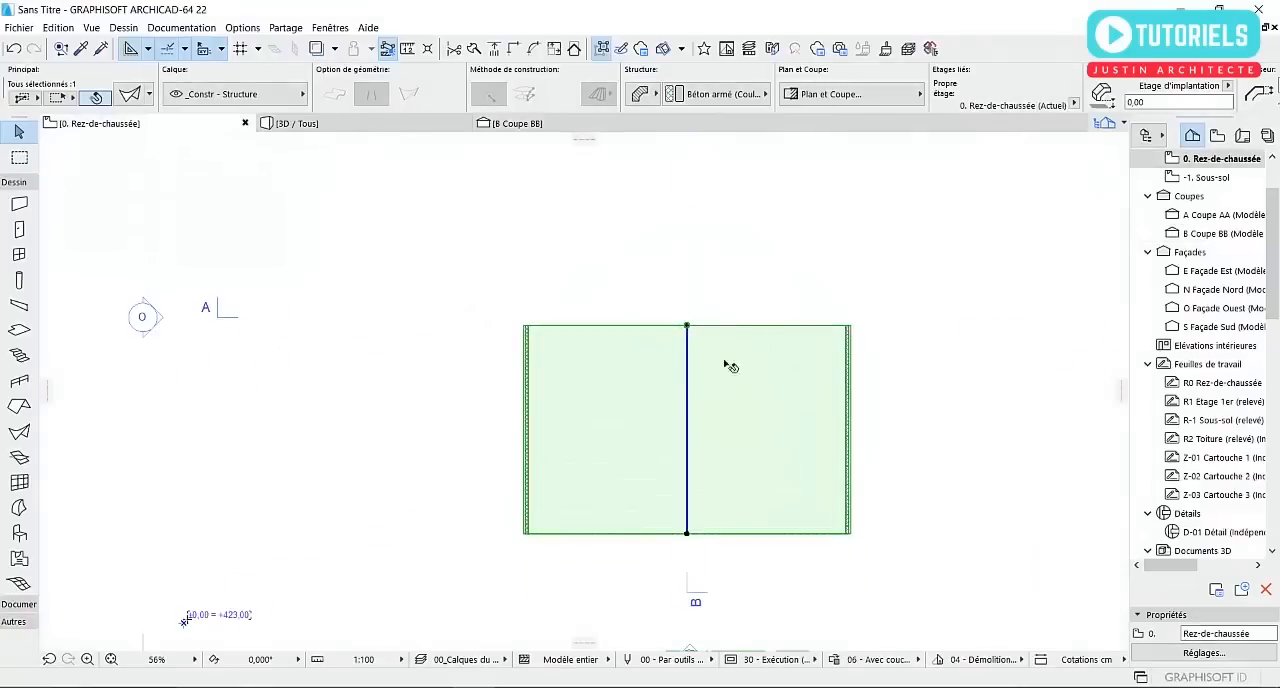
scroll(720, 382, "up", 6)
scroll(697, 320, "down", 7)
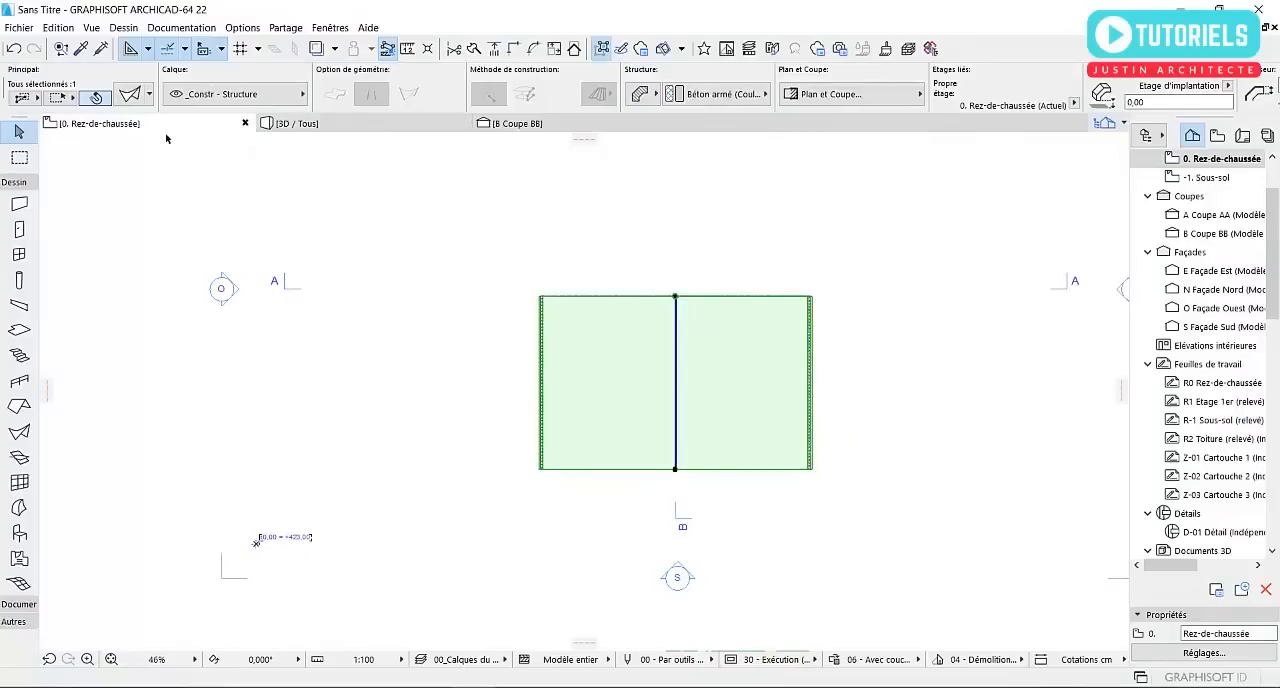
Undo the shell's rotation in Coupe BB, restoring its upright position with the vertical profile edge
key("ctrl+z")
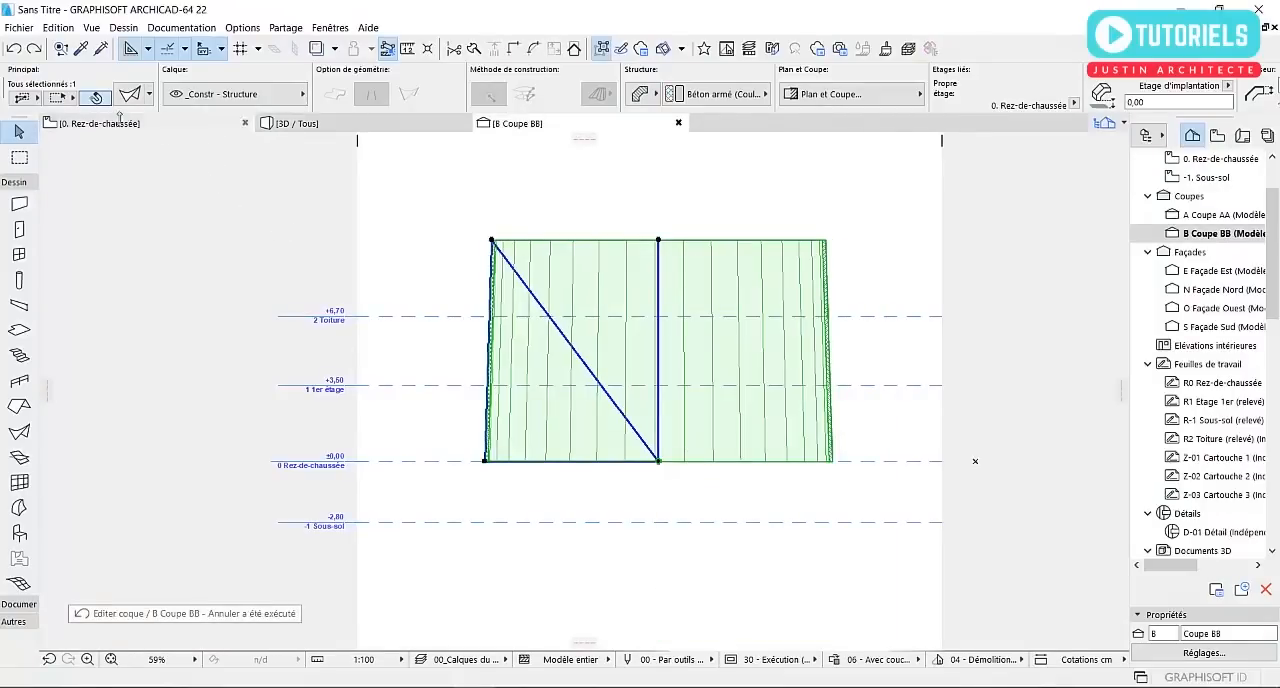
left_click(34, 49)
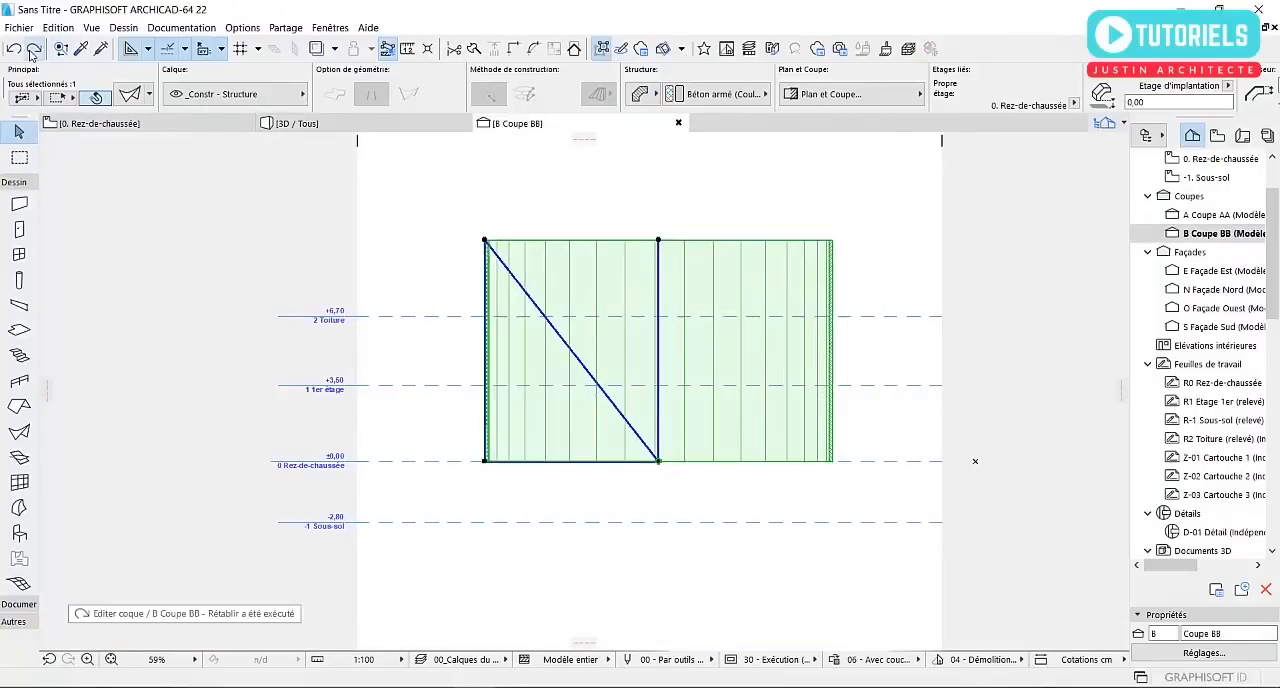
left_click(33, 49)
left_click(20, 52)
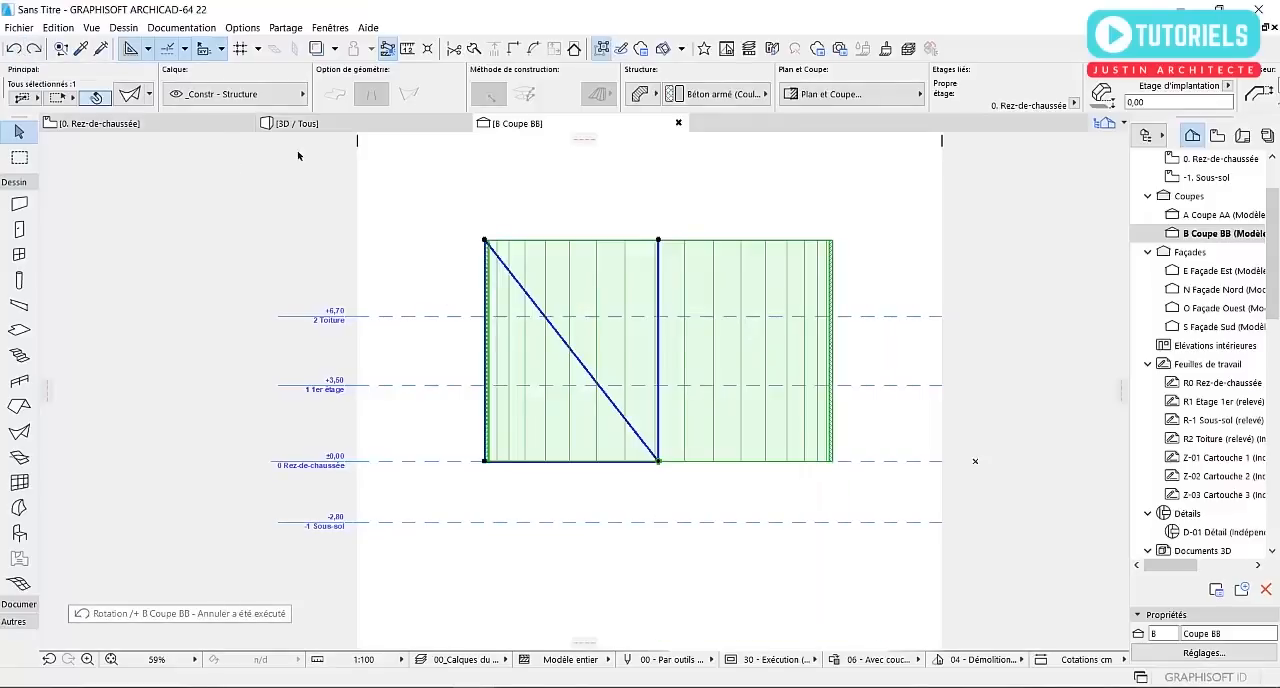
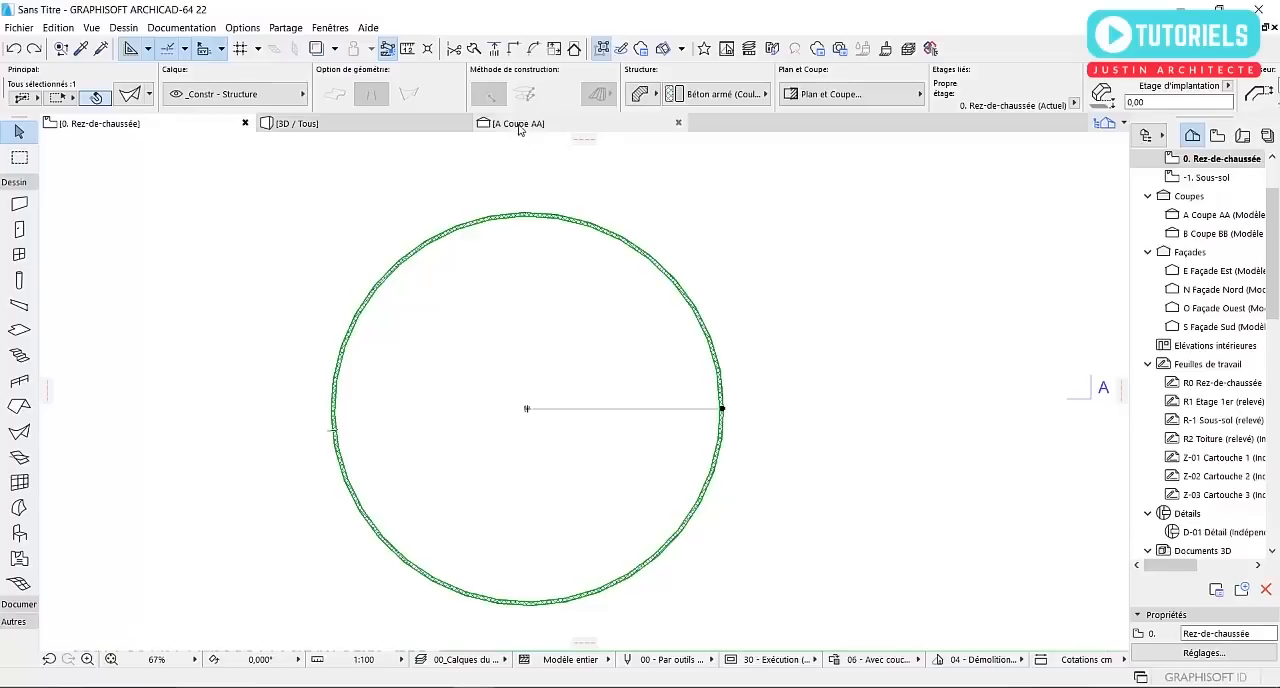
Rotate the shell 90° clockwise about its centre on the Rez-de-chaussée plan so its profile line points south
left_click(519, 124)
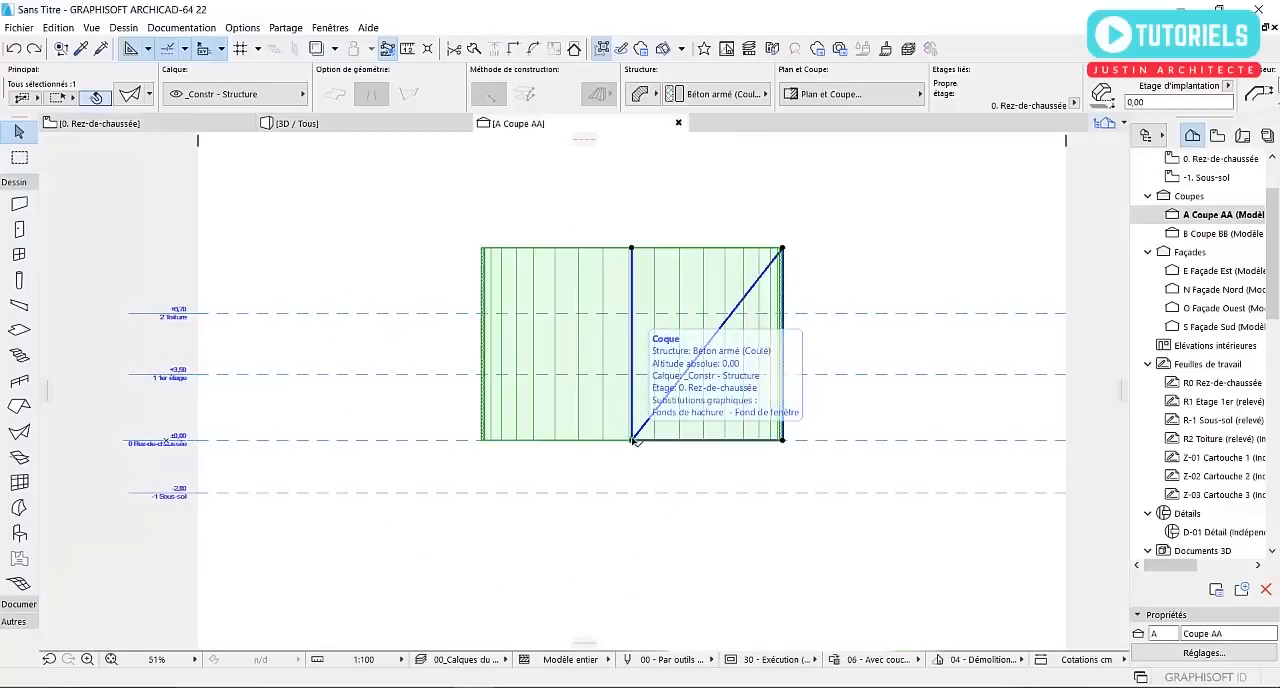
left_click(115, 125)
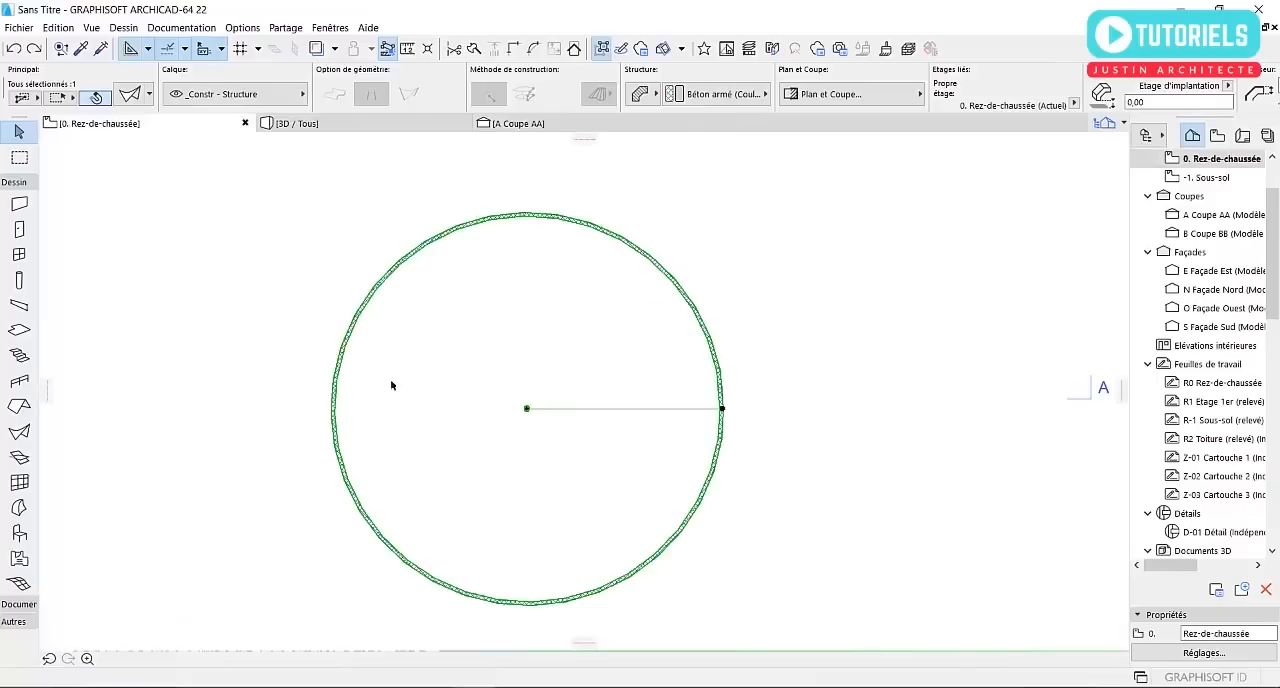
scroll(549, 417, "down", 3)
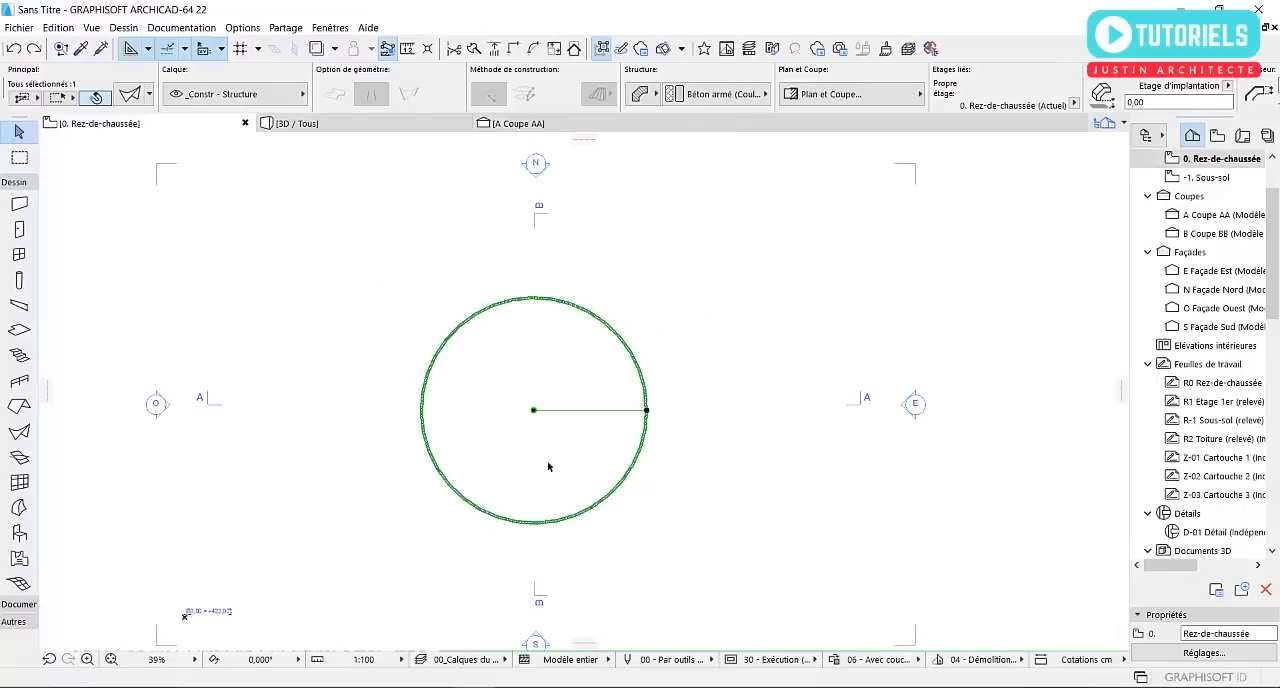
scroll(643, 465, "up", 2)
left_click(486, 388)
left_click(575, 491)
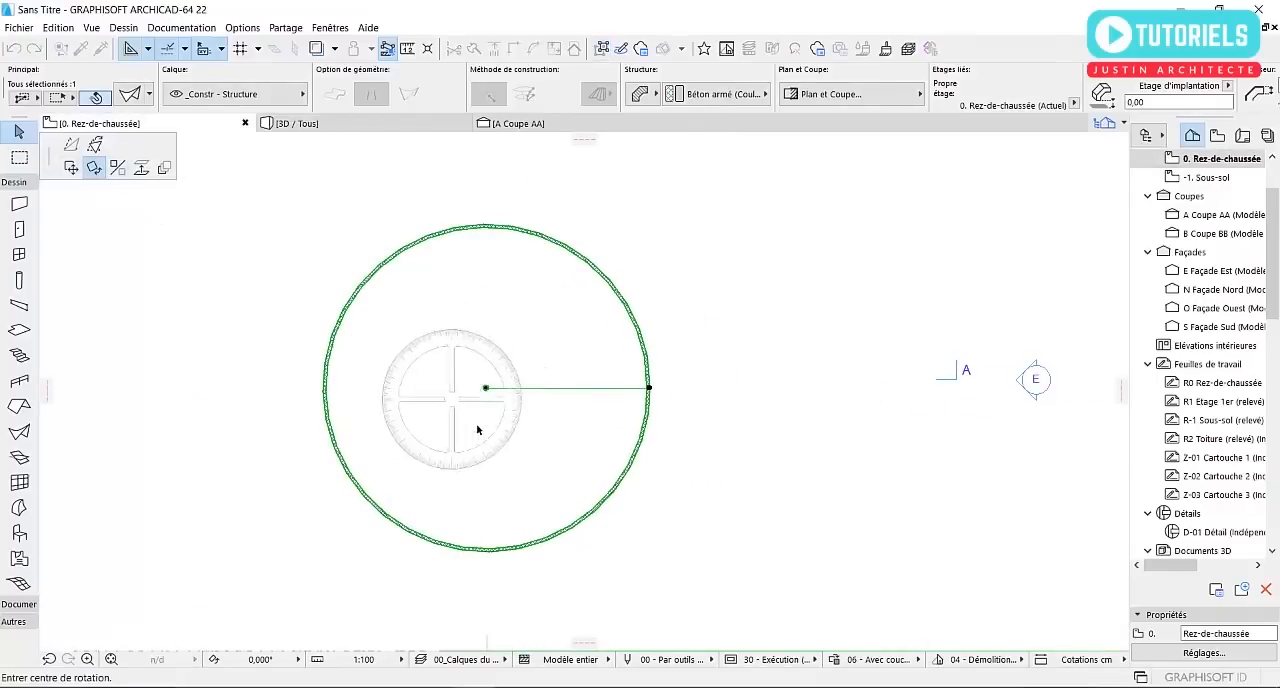
left_click(486, 388)
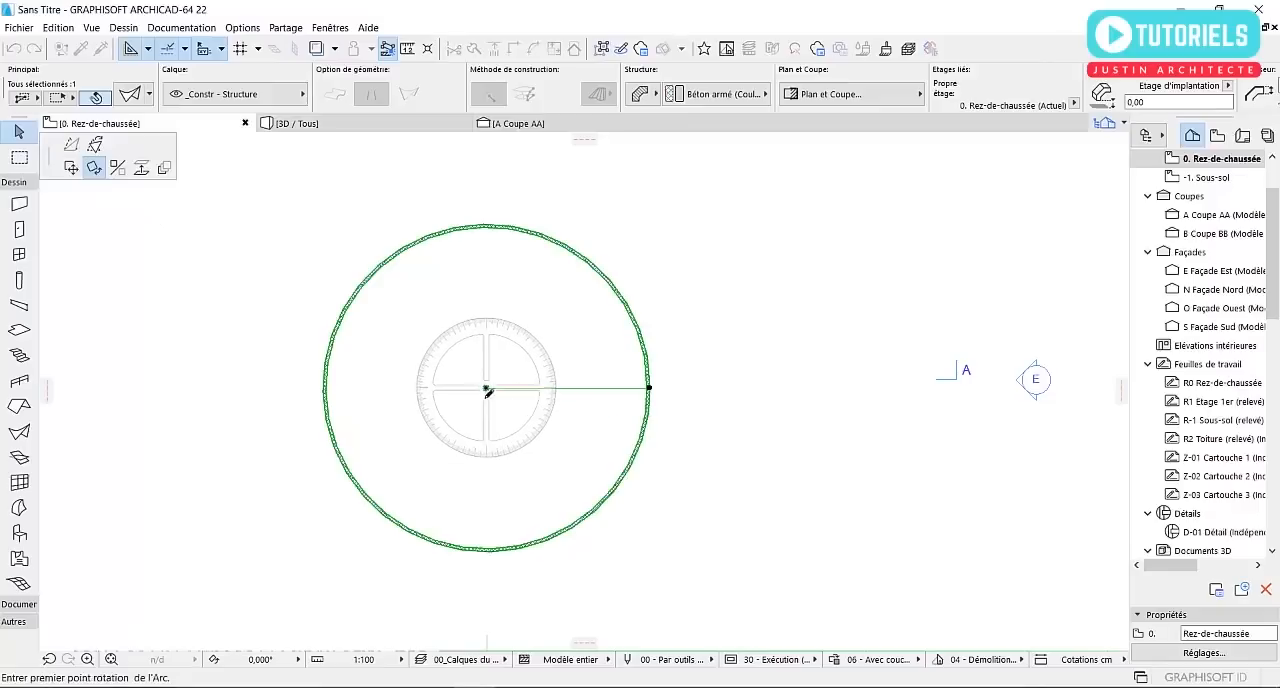
left_click(649, 387)
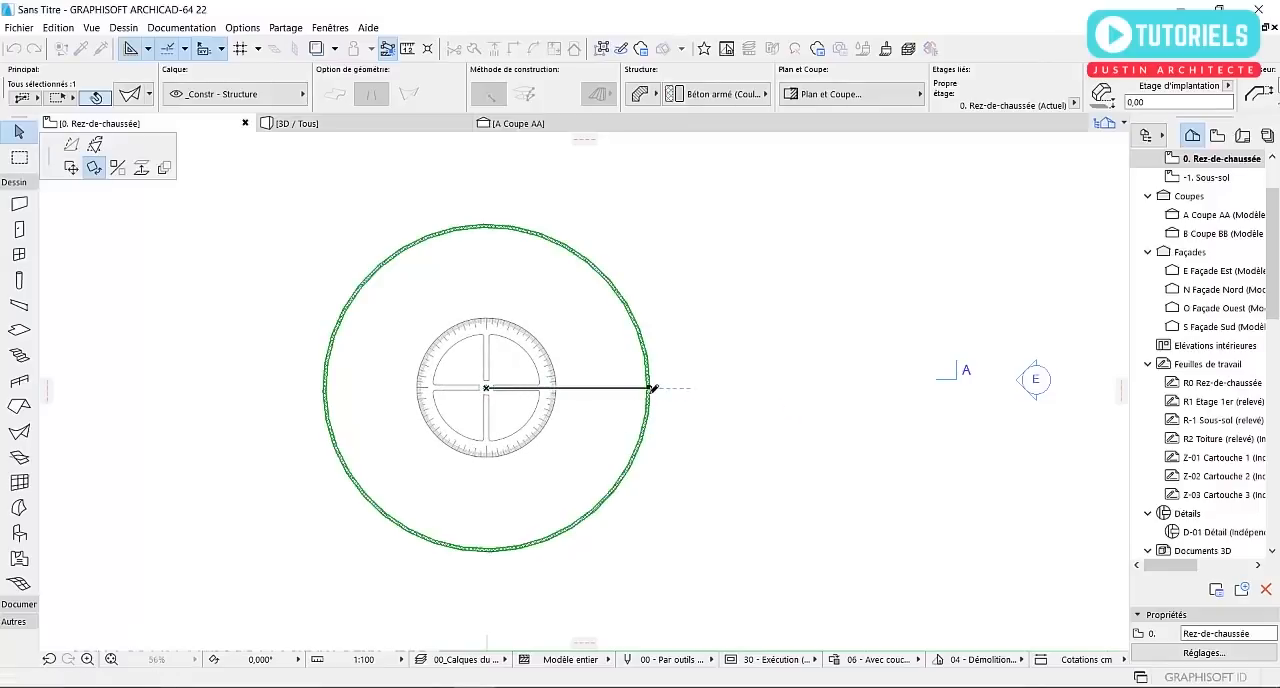
left_click(487, 548)
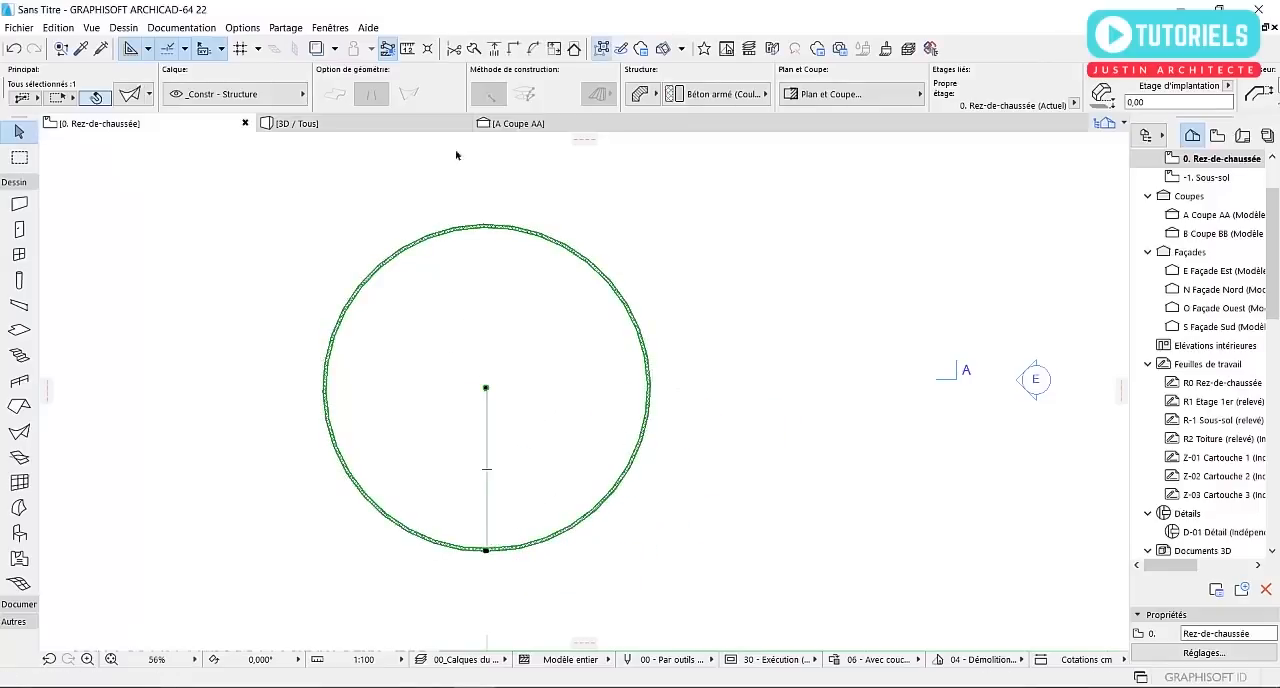
Rotate the shell 90° clockwise about its base centre in Coupe AA so its axis lies horizontal at ±0,00
left_click(510, 124)
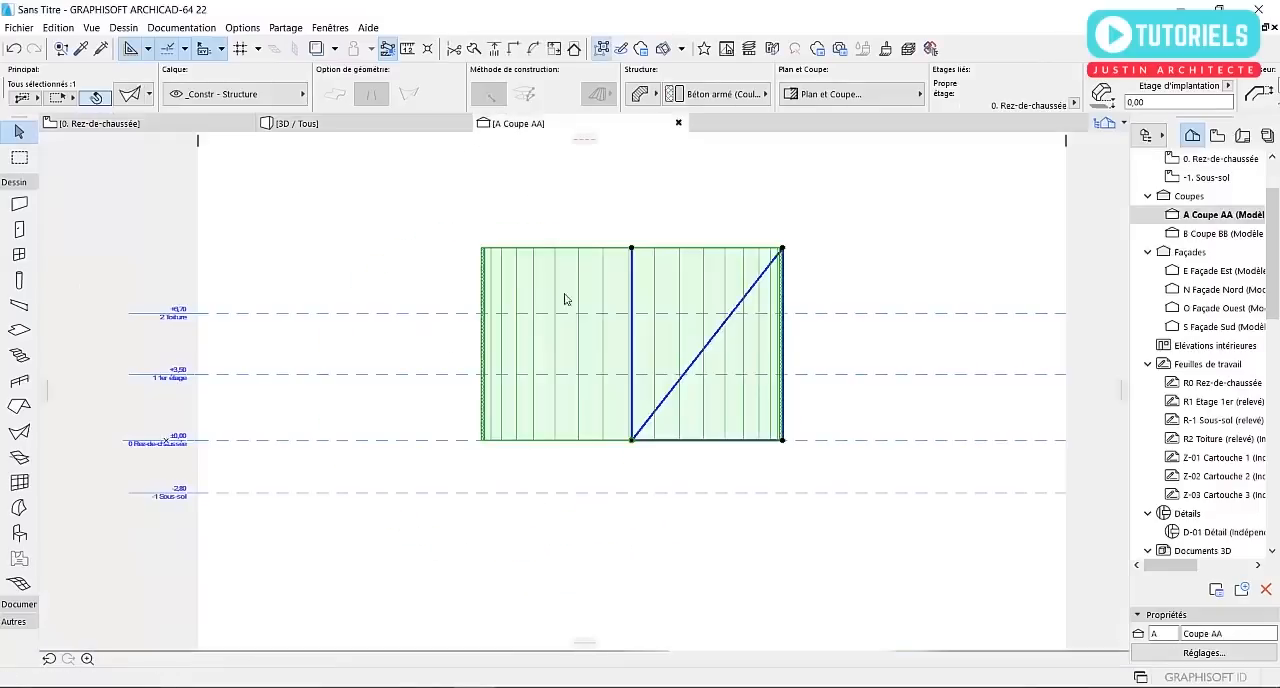
left_click(772, 357)
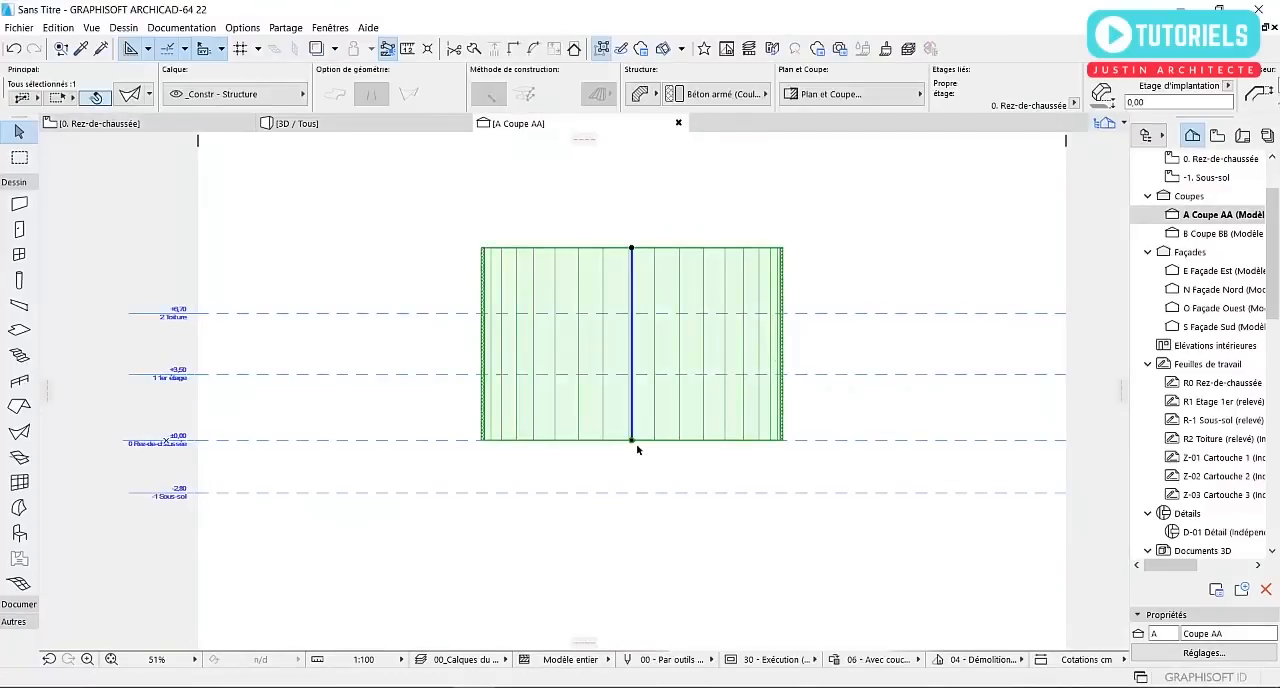
key("ctrl+e")
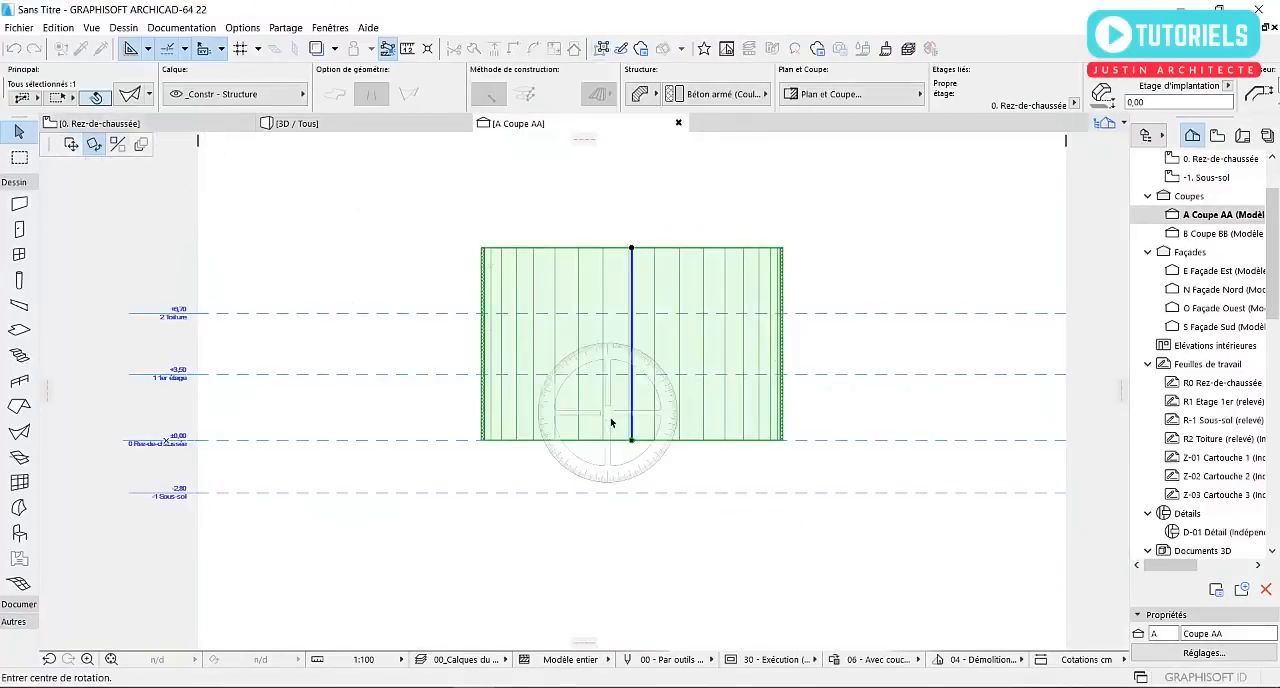
left_click(632, 441)
left_click(632, 229)
left_click(905, 446)
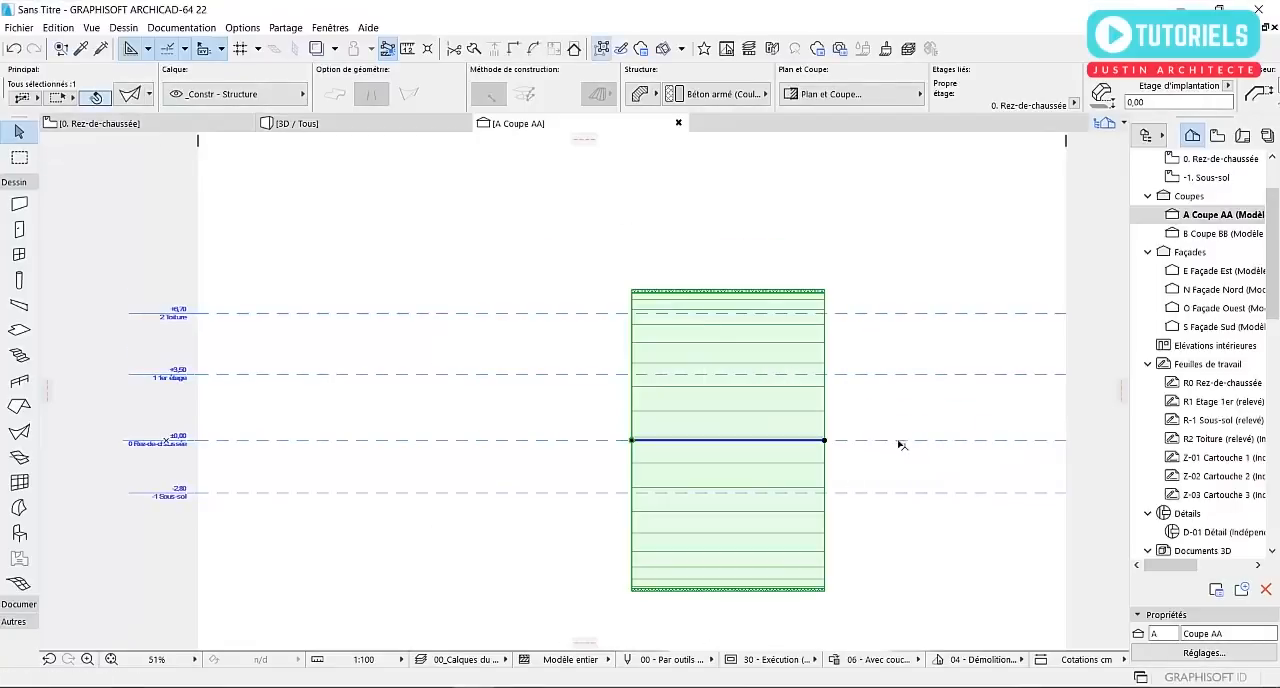
Examine the horizontally laid shell on the Rez-de-chaussée plan, both selected and unselected
left_click(204, 123)
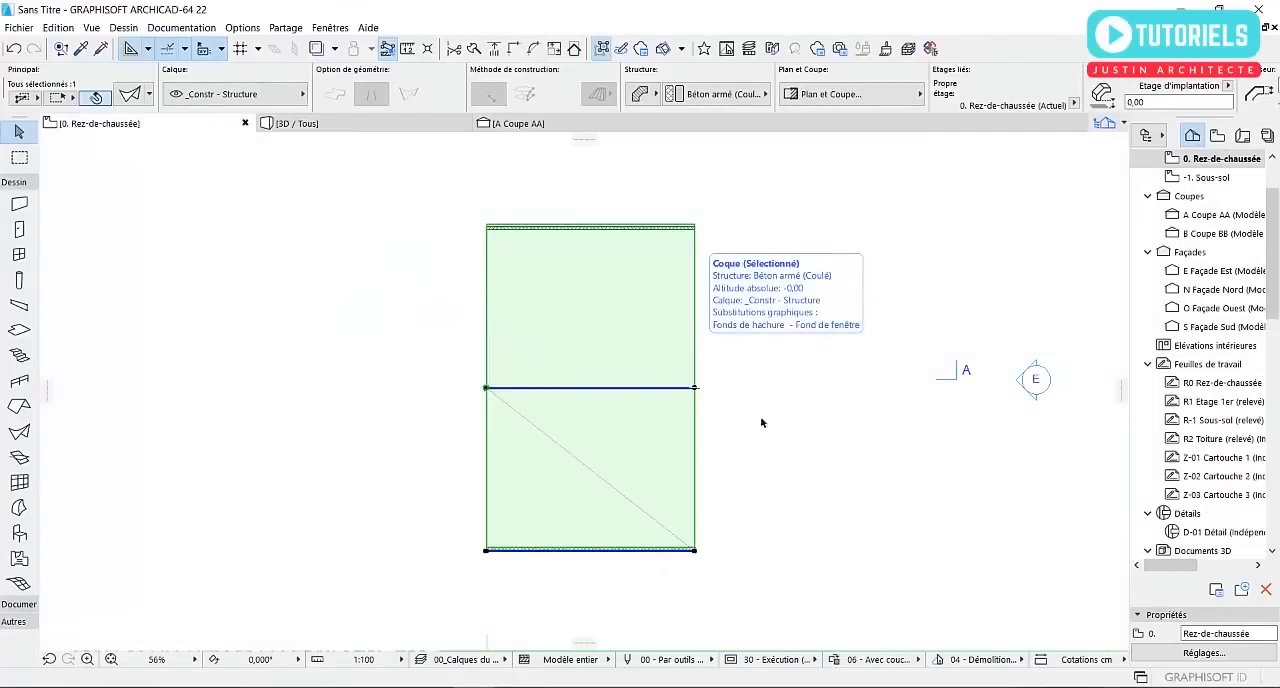
left_click(783, 493)
scroll(713, 357, "up", 1)
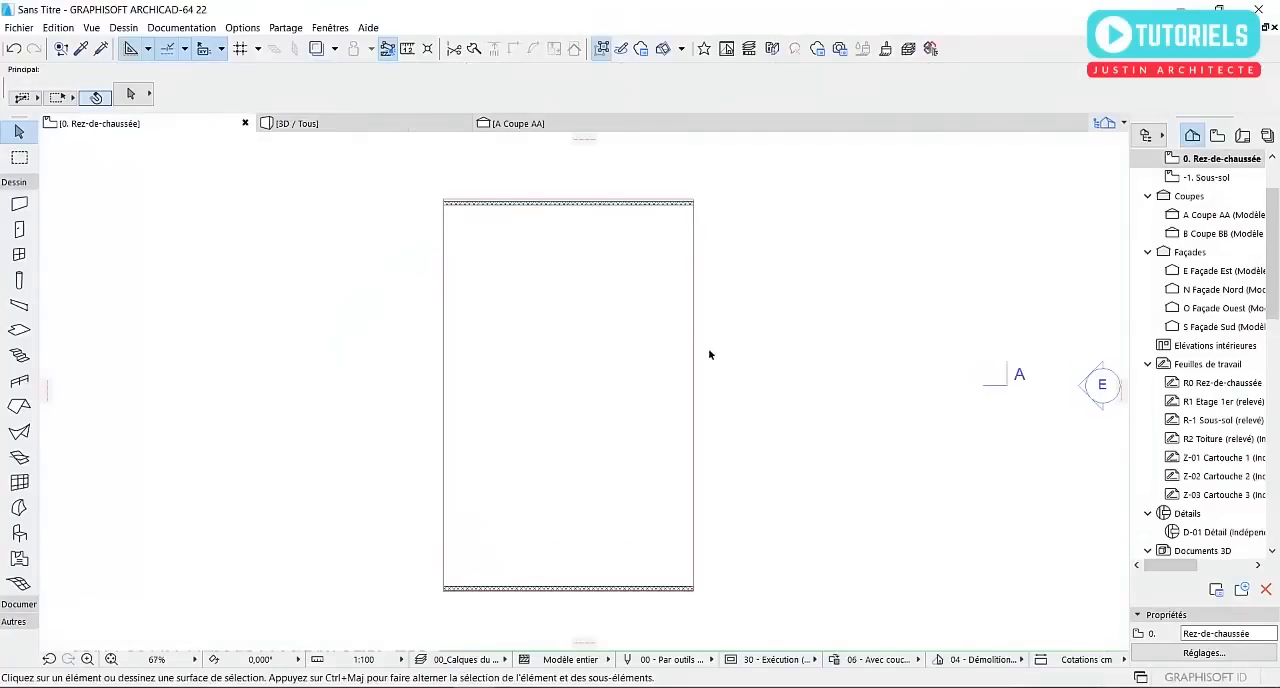
left_click(633, 325)
scroll(677, 386, "down", 2)
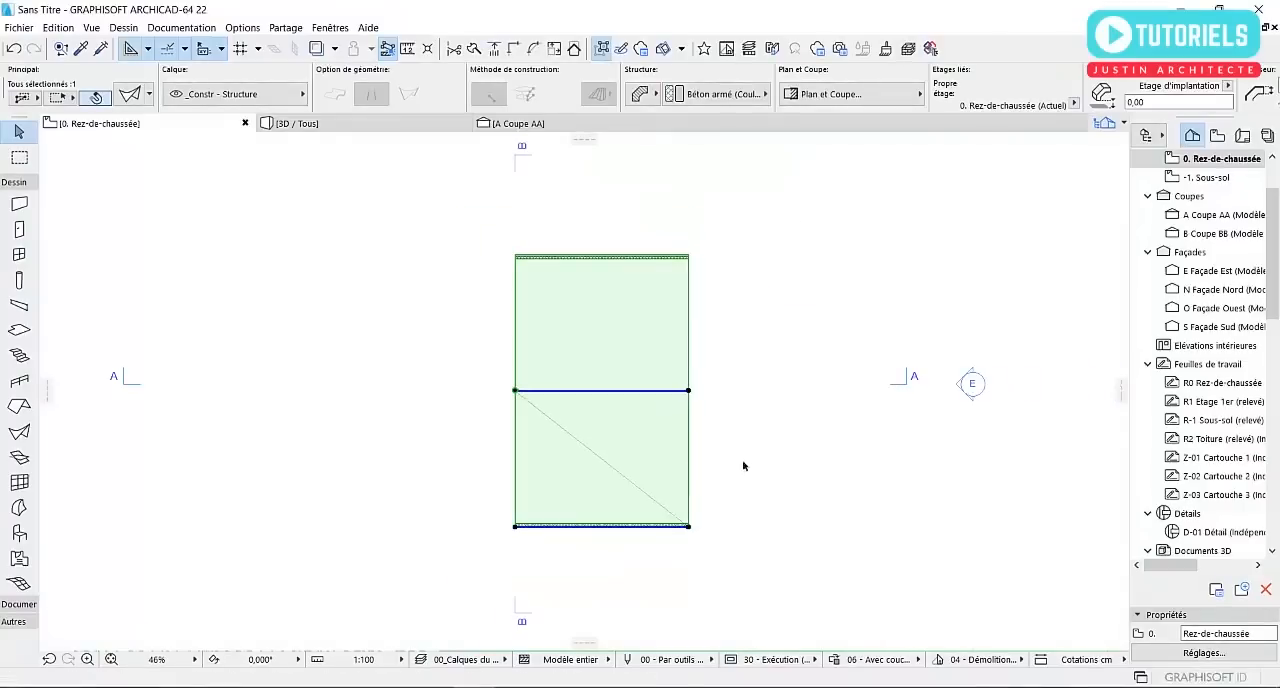
left_click(797, 477)
middle_click_drag(779, 475, 698, 473)
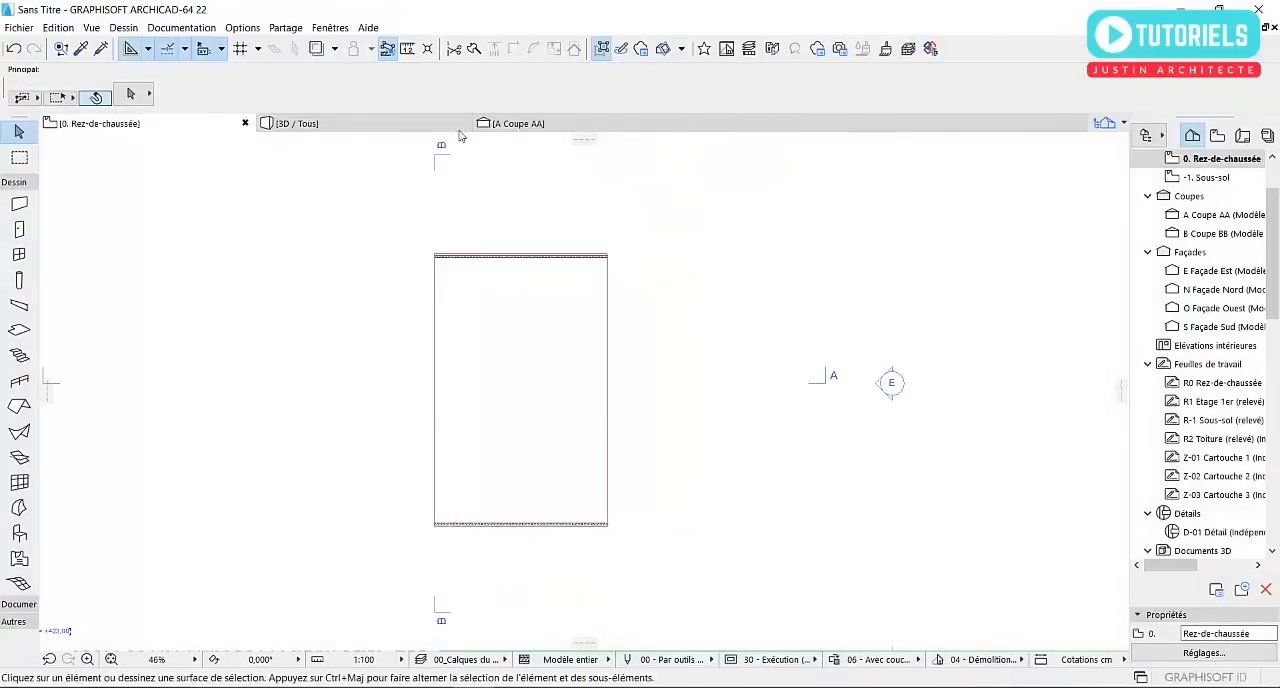
left_click(546, 270)
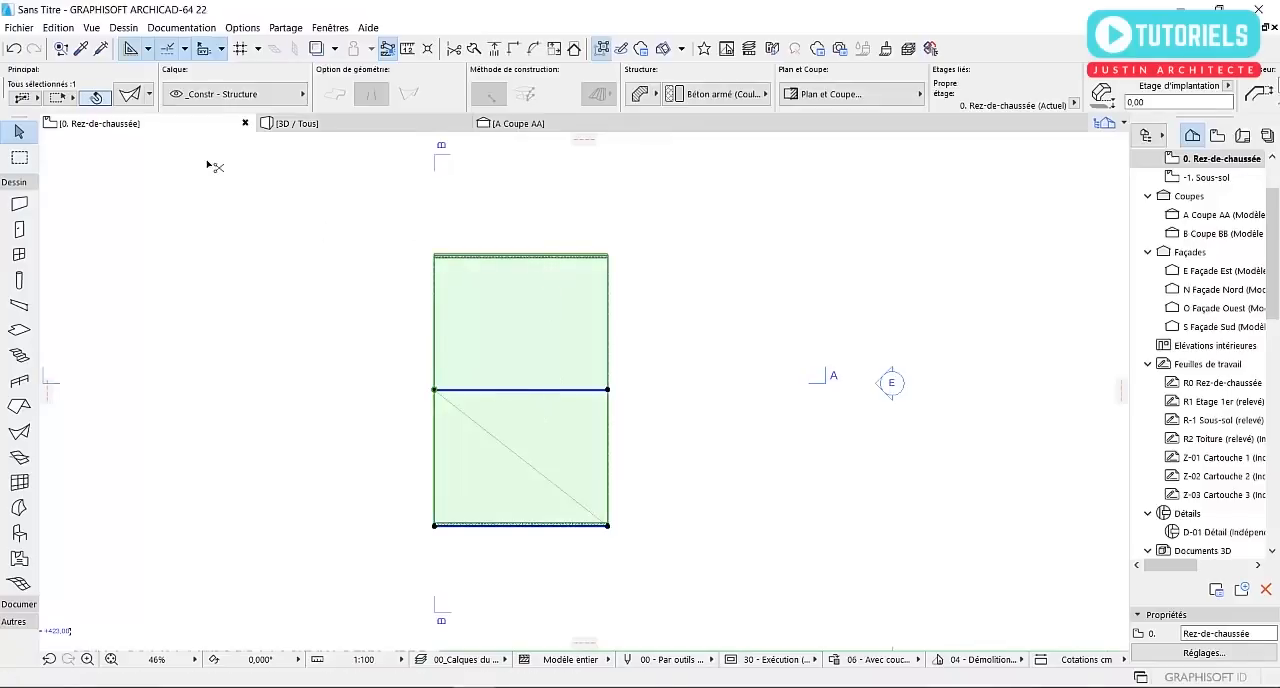
Undo the shell's rotations until it stands upright with its profile line pointing north, and reselect it on the Rez-de-chaussée plan
key("ctrl+z")
key("ctrl+z")
key("ctrl+z")
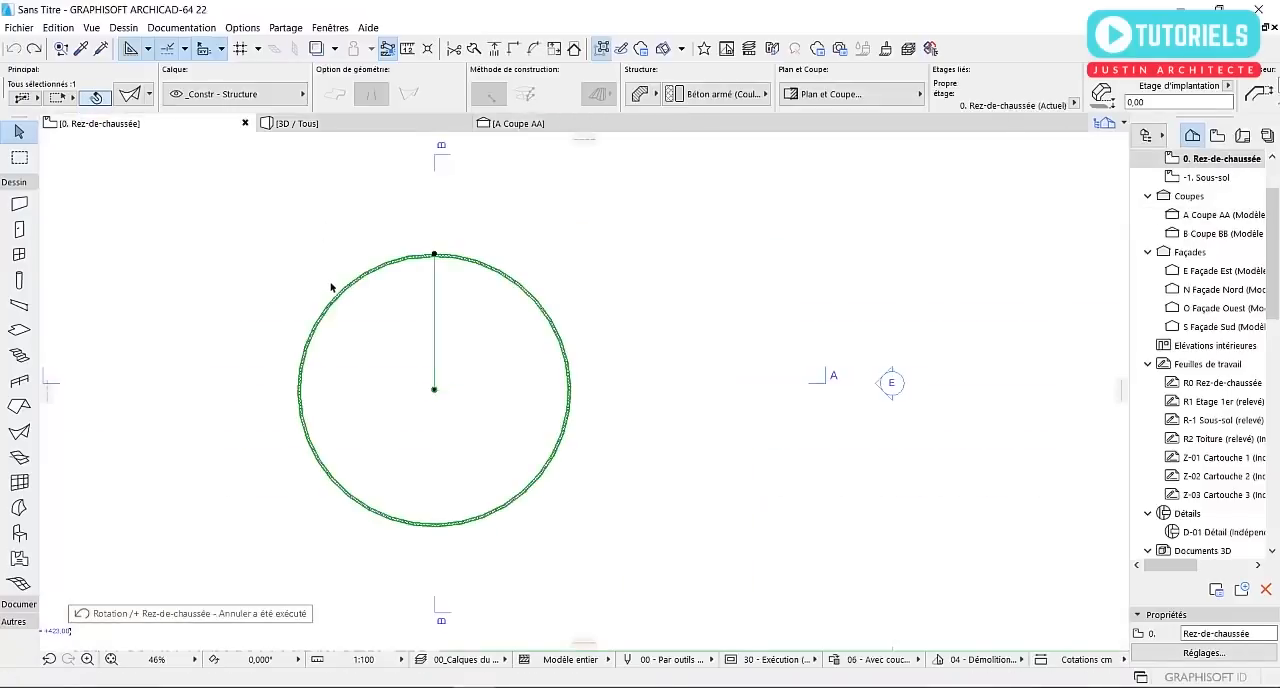
left_click(253, 233)
middle_click_drag(432, 308, 498, 314)
scroll(498, 314, "up", 1)
left_click_drag(494, 218, 500, 262)
left_click(451, 262)
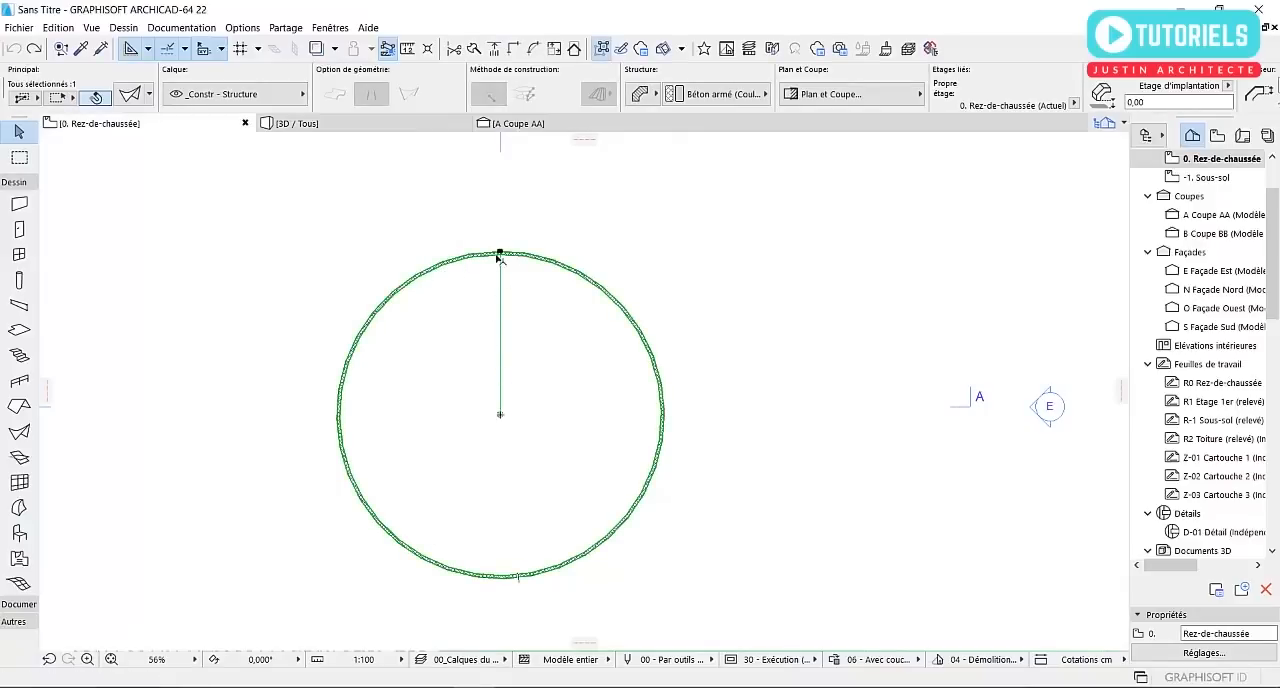
Compare the upright shell's profile position and axis between Coupe AA and the Rez-de-chaussée plan
left_click(518, 124)
left_click(528, 168)
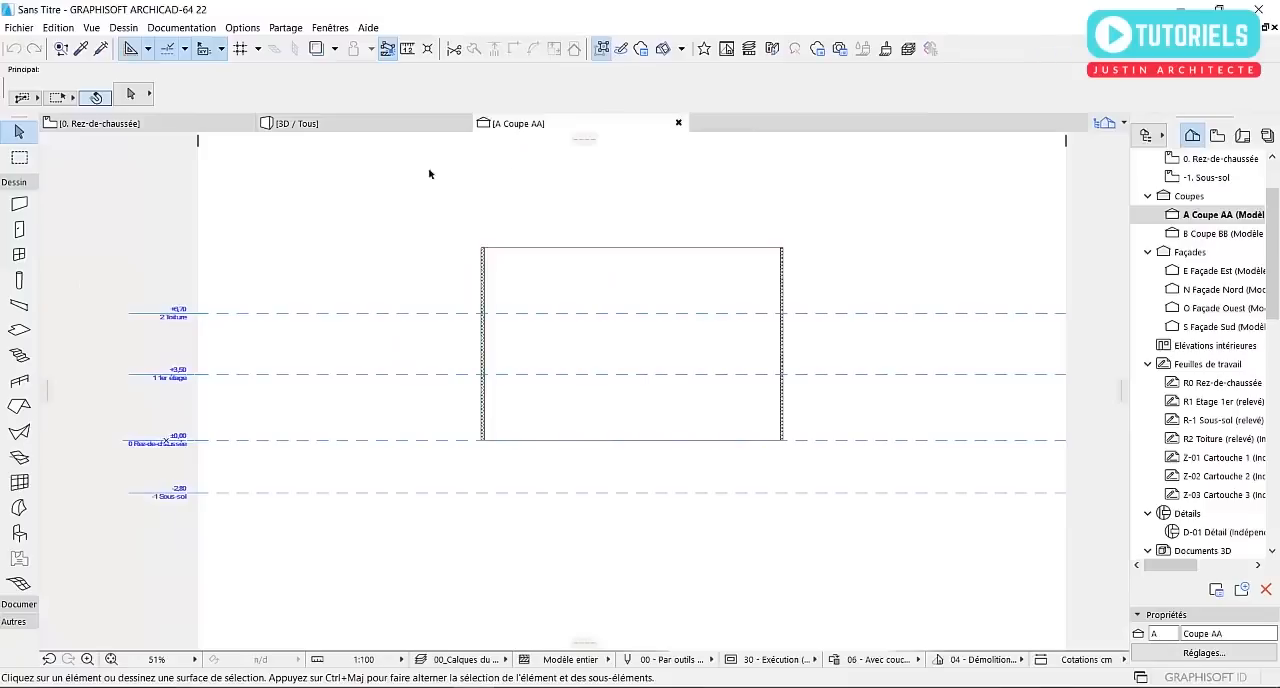
left_click(712, 298)
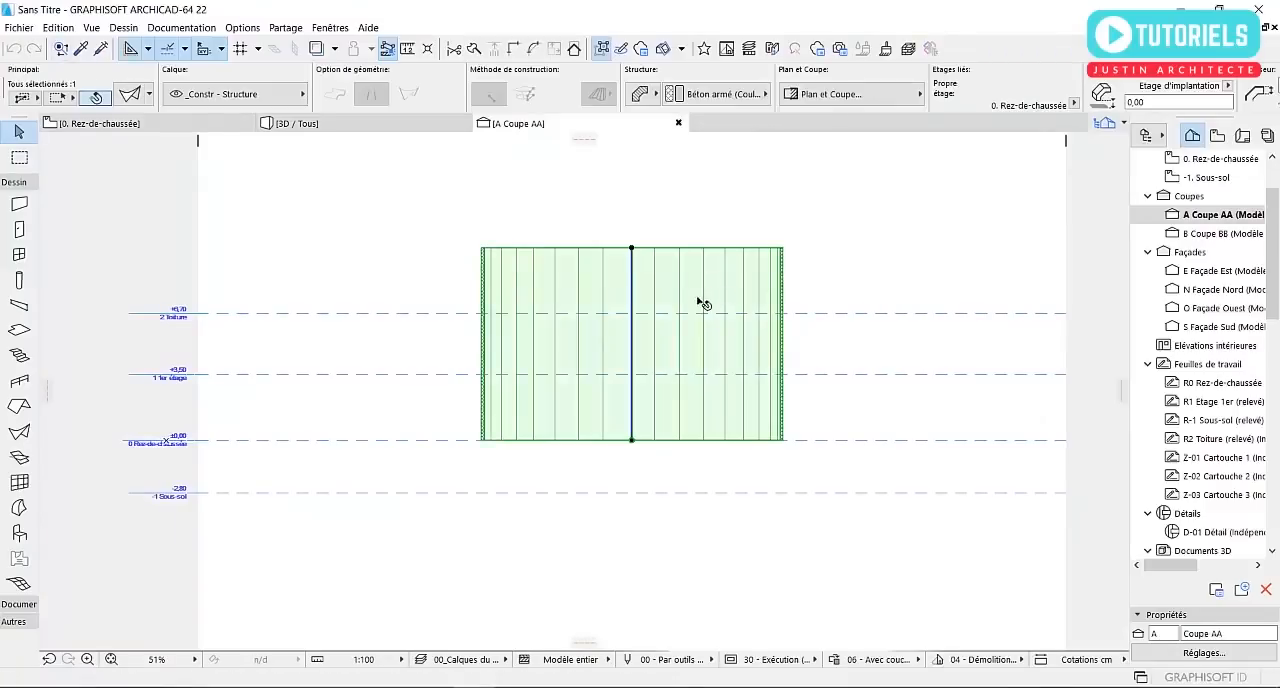
left_click(170, 124)
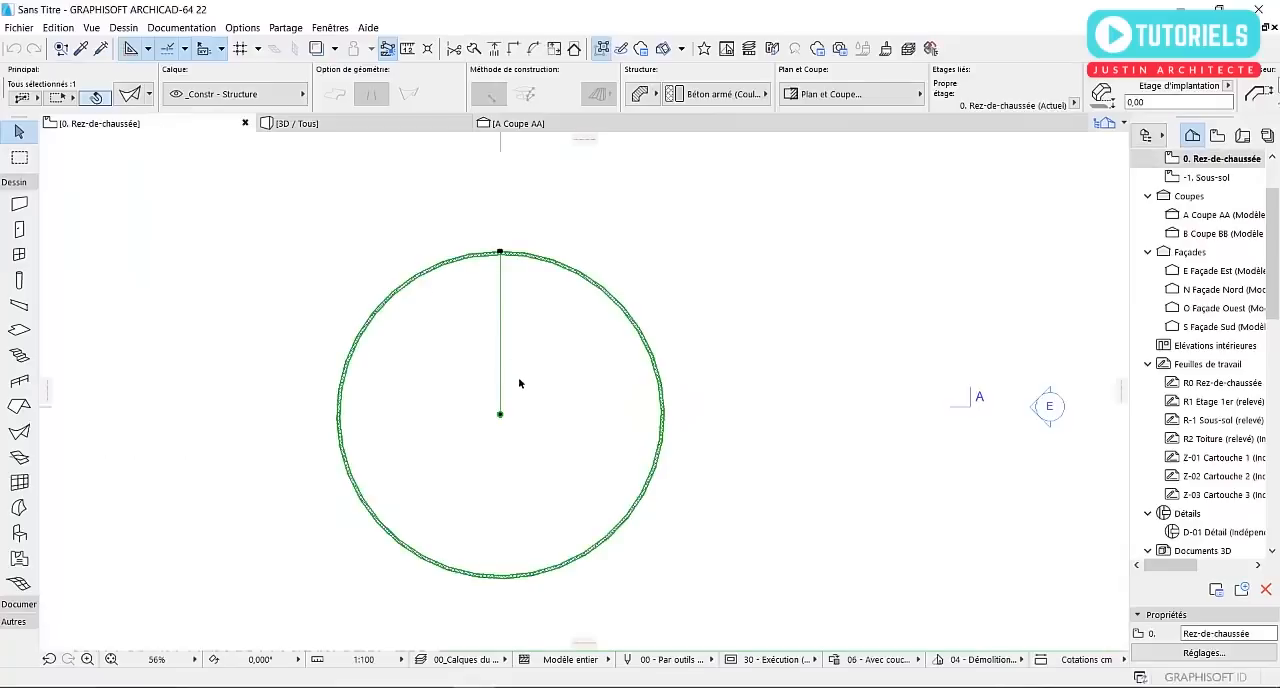
left_click(518, 123)
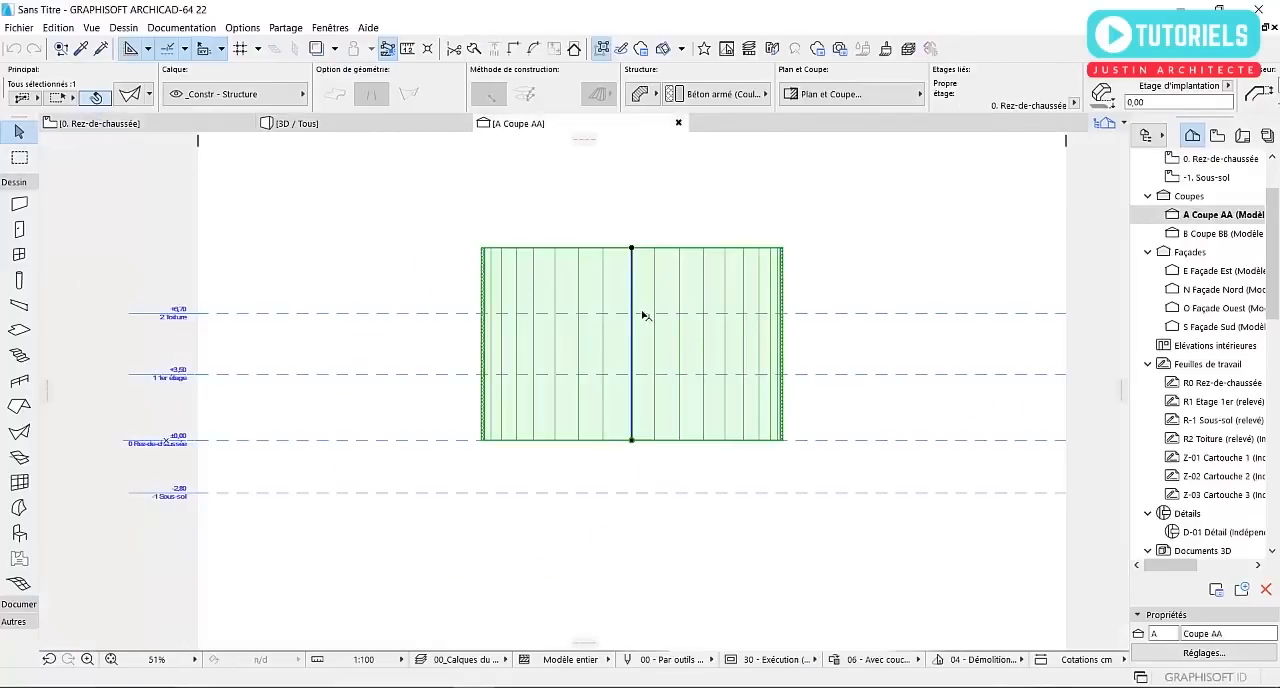
left_click(142, 128)
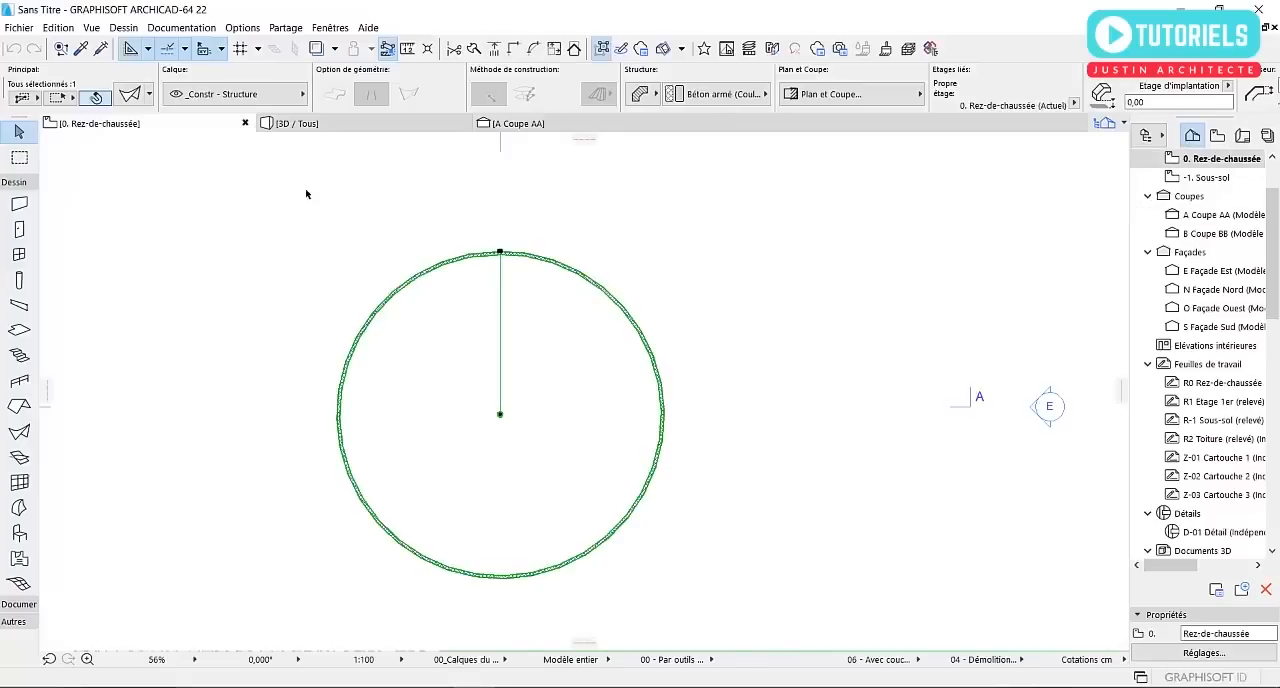
left_click(518, 123)
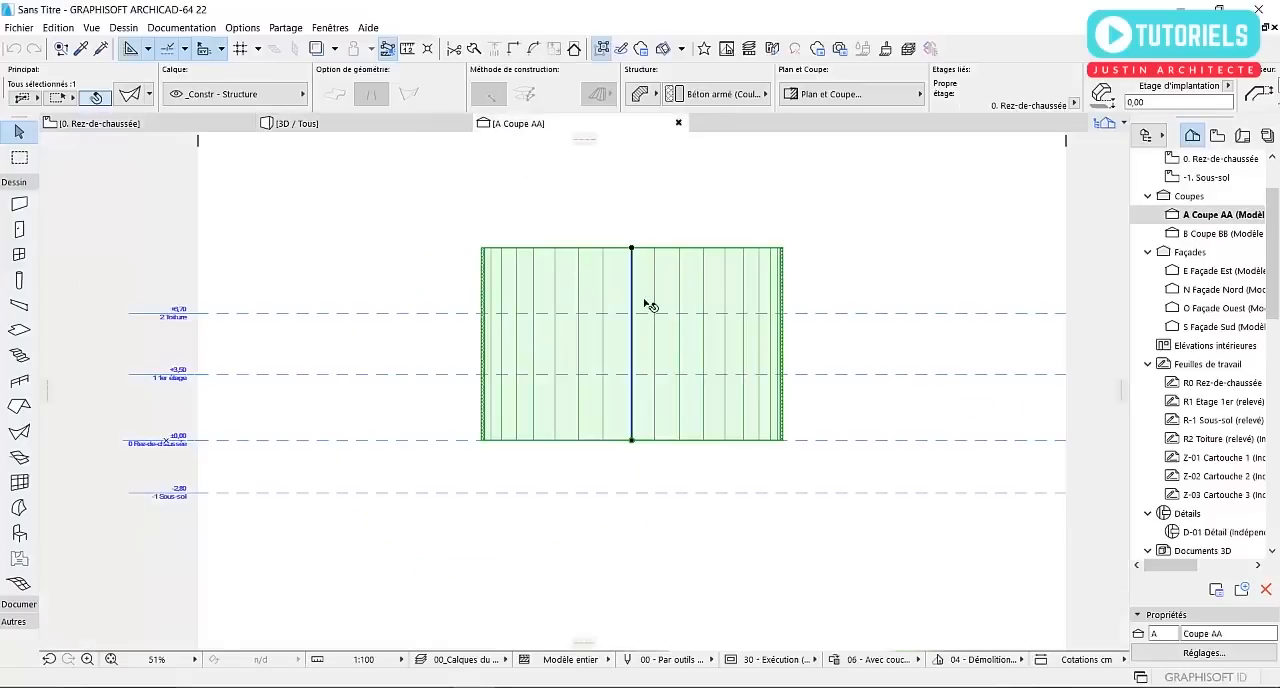
Lay the upright, north-facing shell on its side in Coupe AA by rotating it 90° clockwise about its base centre
left_click(637, 438)
left_click(720, 519)
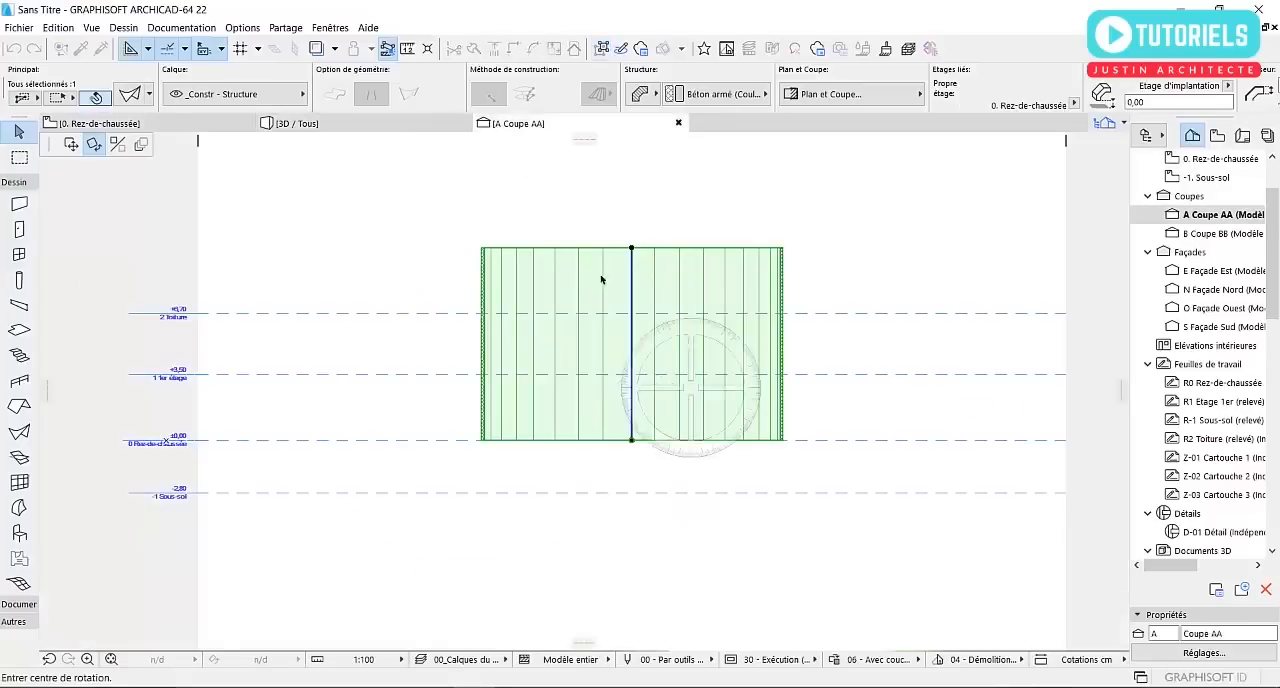
left_click(632, 440)
left_click(631, 247)
left_click(937, 441)
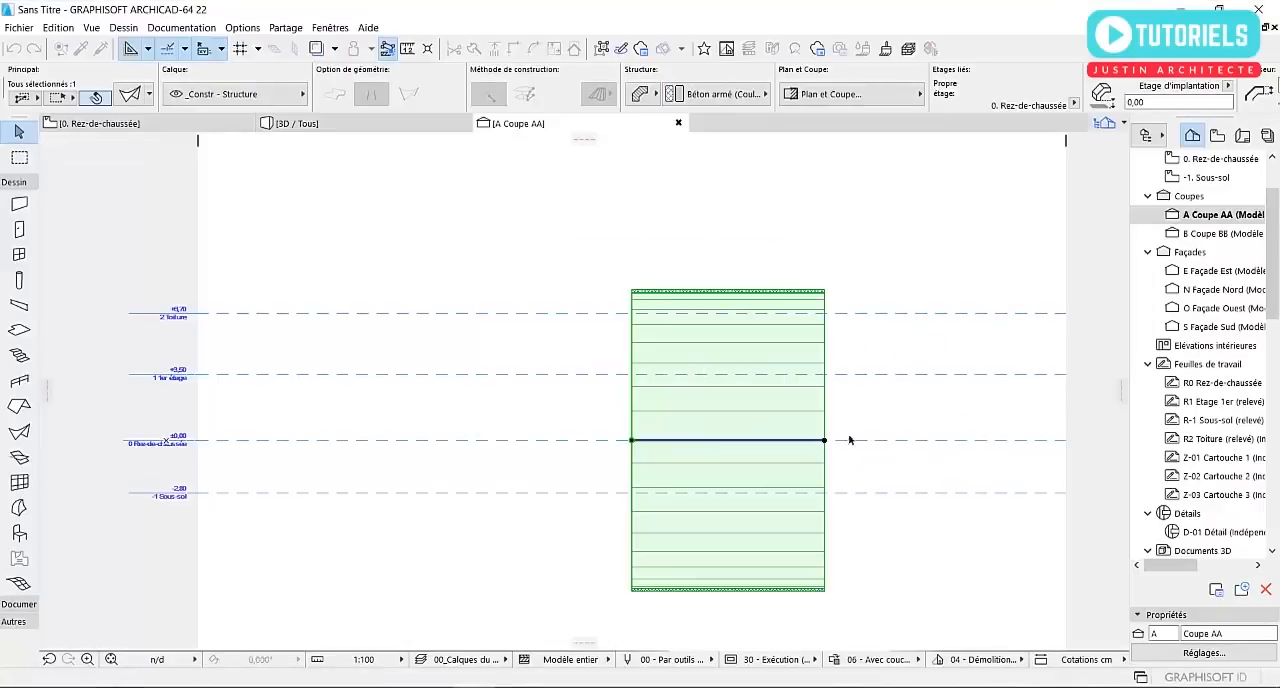
Check the reoriented shell on the Rez-de-chaussée plan and review its geometry and revolution settings without changing them
left_click(166, 125)
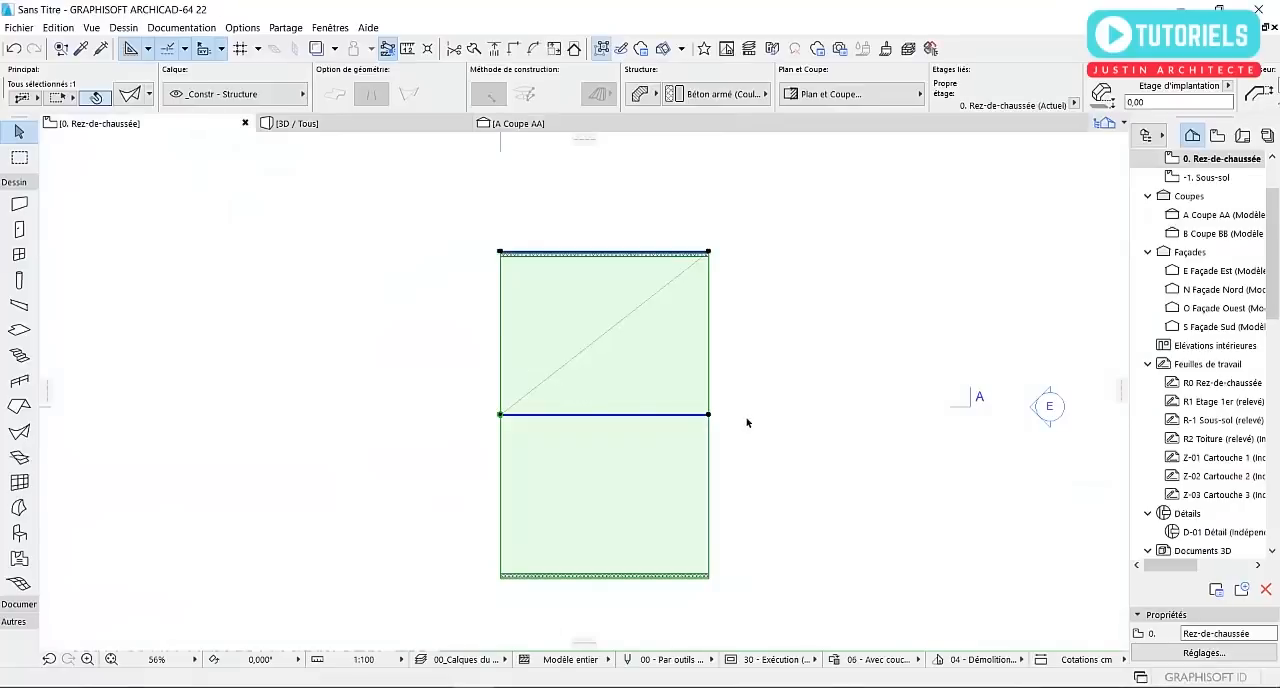
middle_click_drag(783, 404, 732, 420)
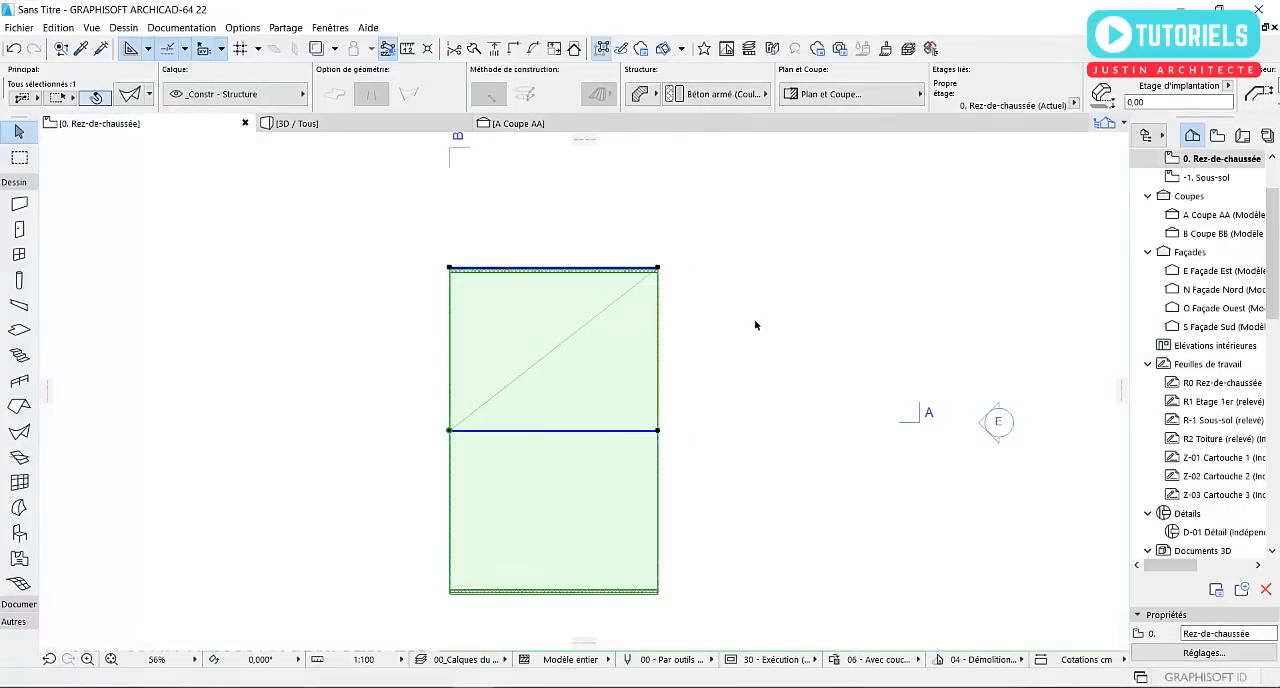
scroll(595, 425, "down", 3)
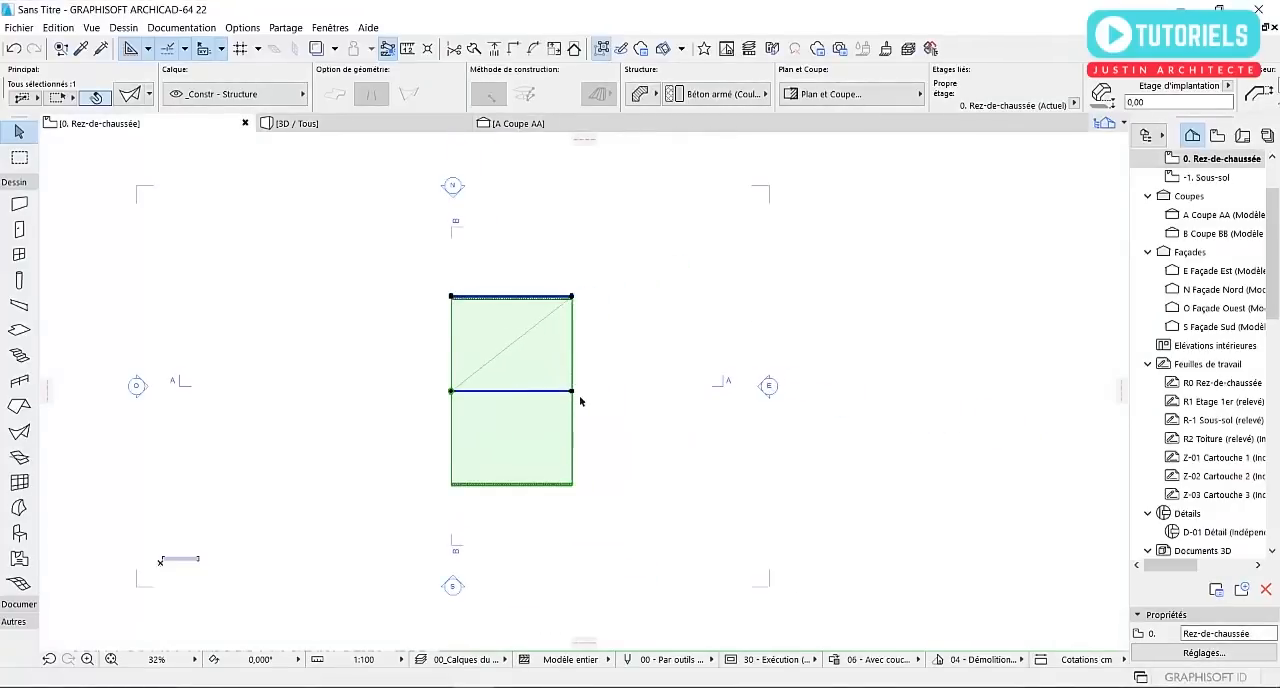
scroll(490, 313, "up", 2)
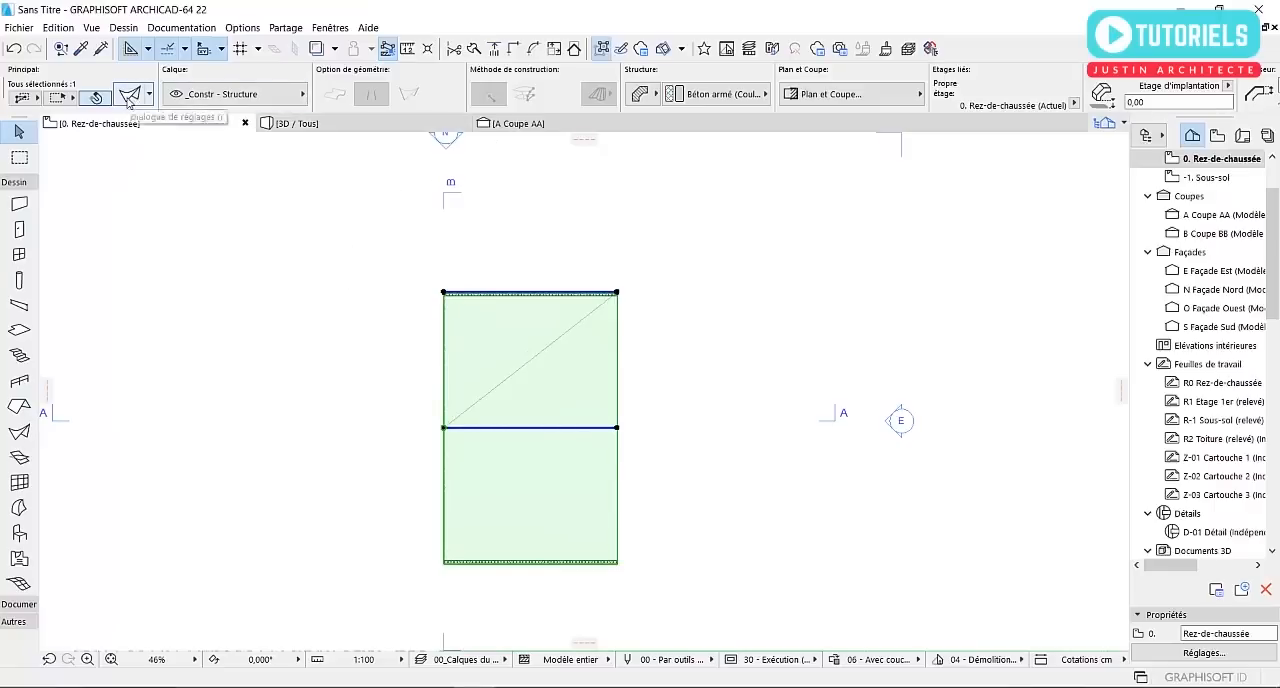
key("ctrl+t")
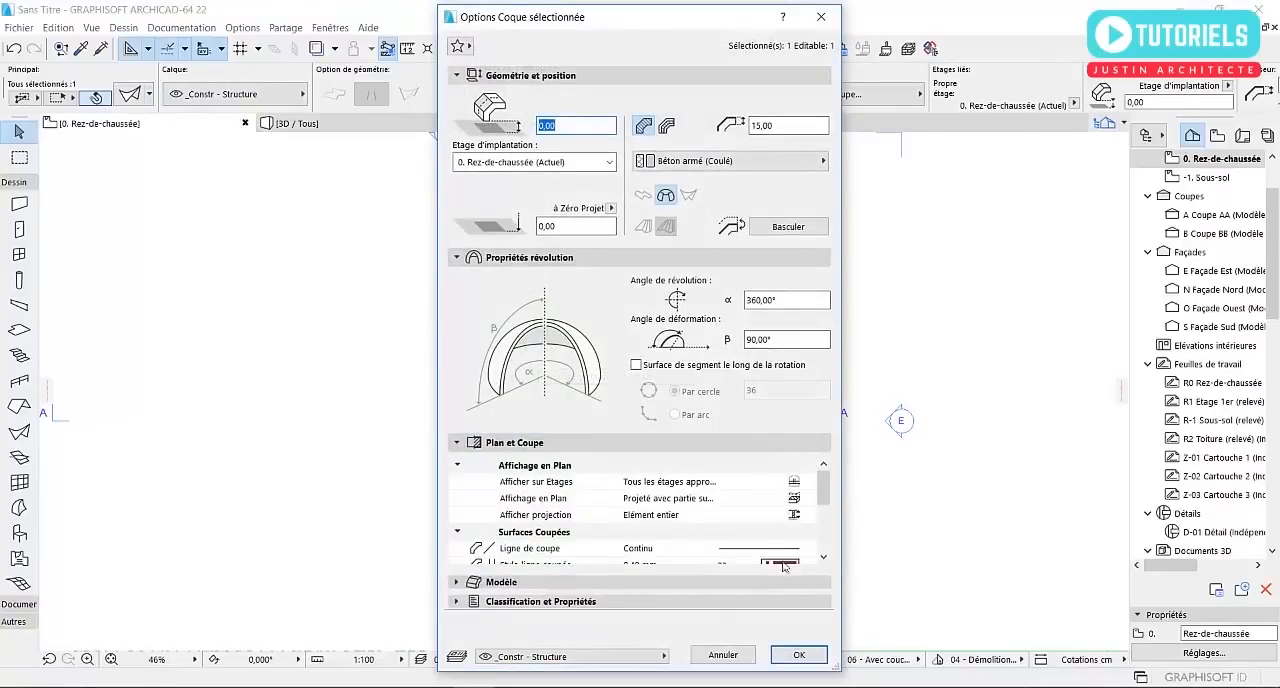
left_click(799, 655)
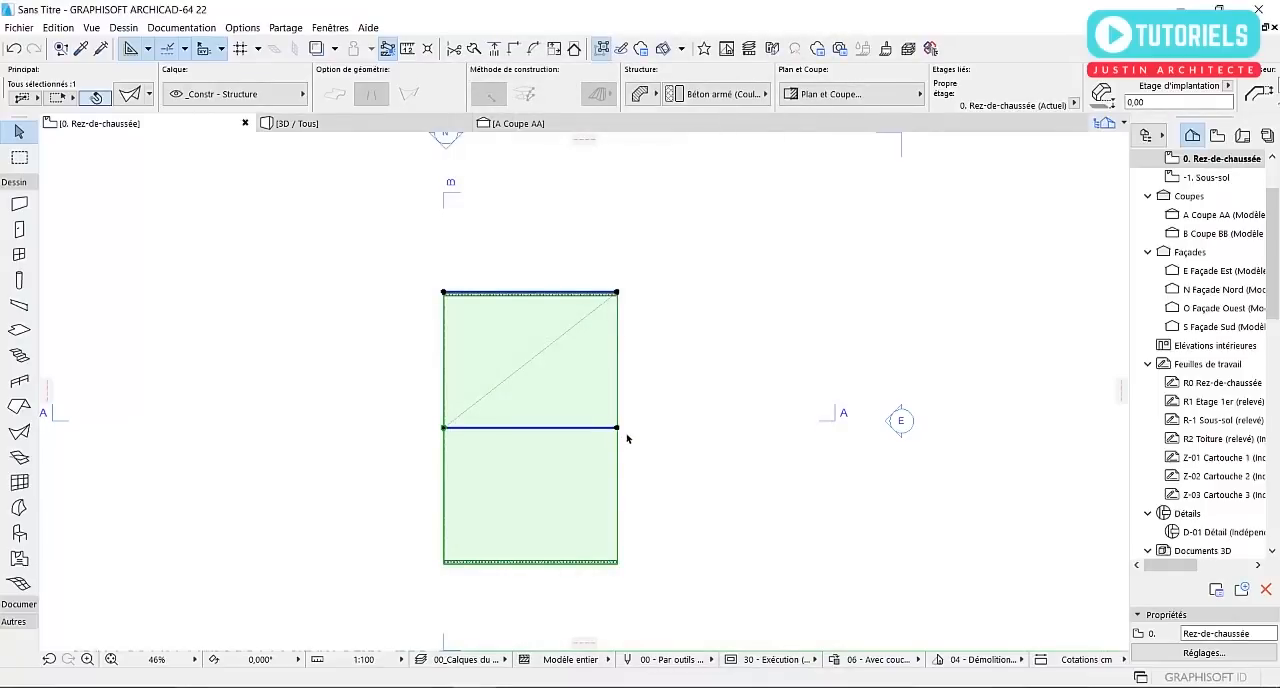
Extend the shell eastward by moving its profile's northeast end node horizontally to about the east façade marker
left_click(617, 428)
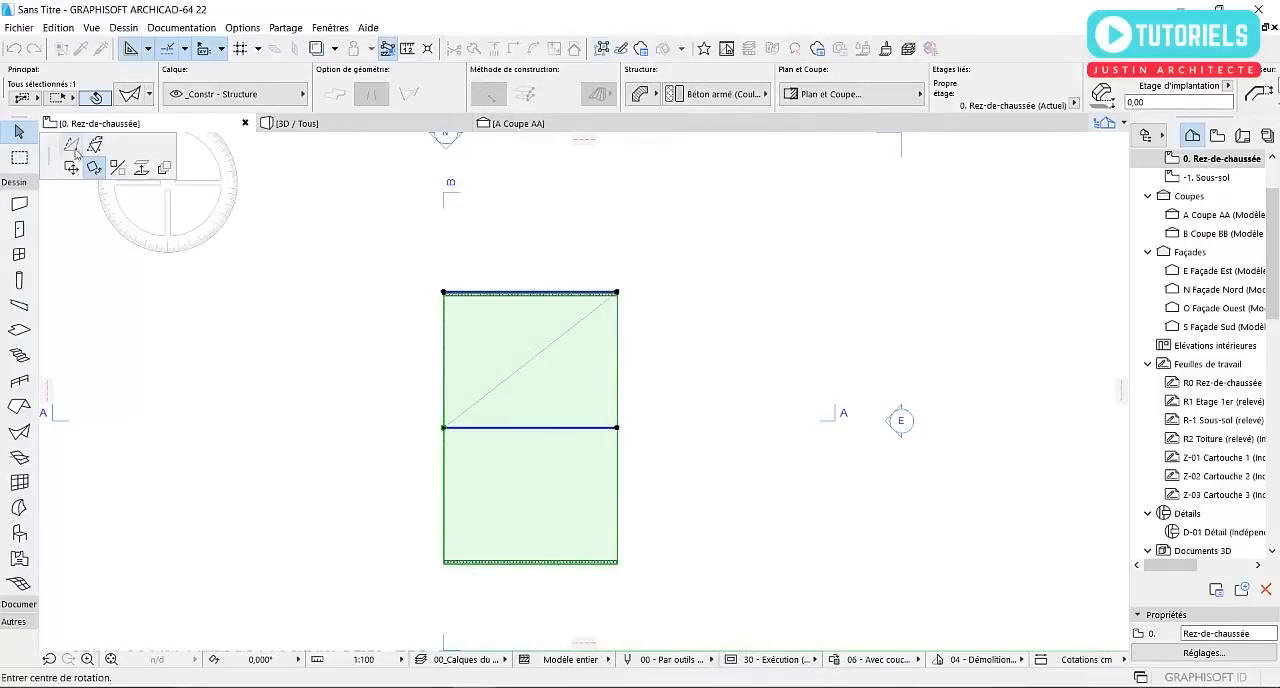
key("Escape")
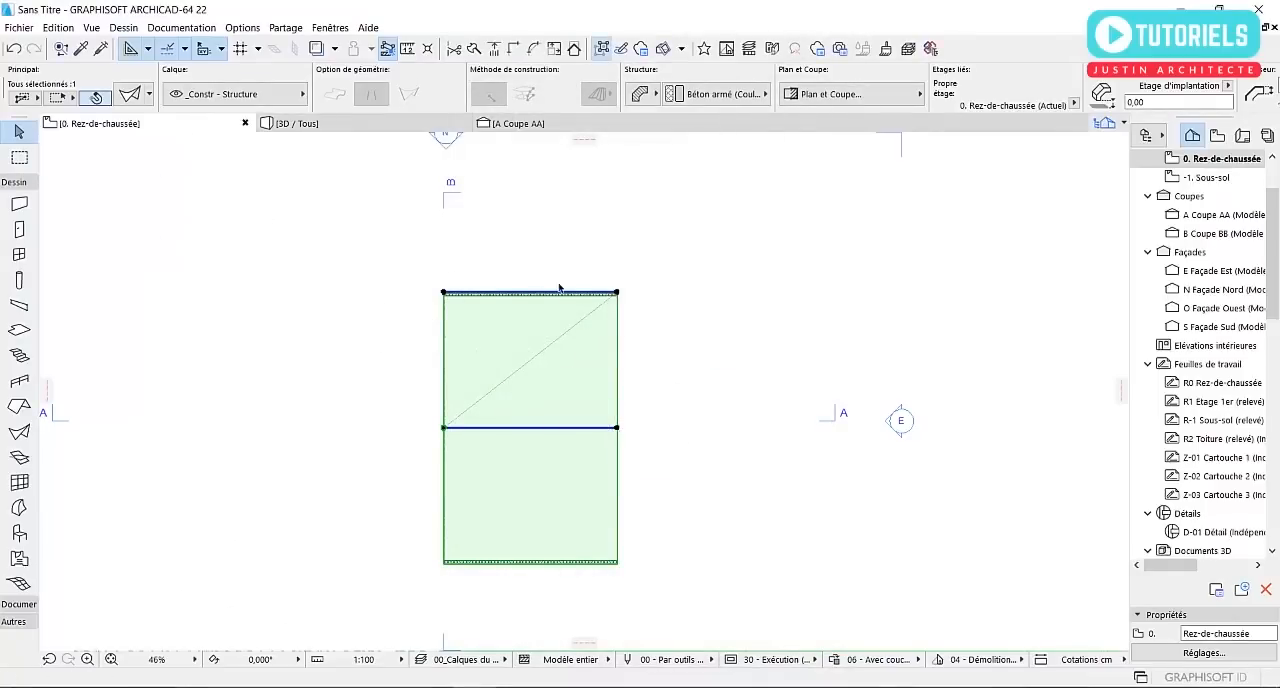
left_click(617, 292)
left_click(673, 370)
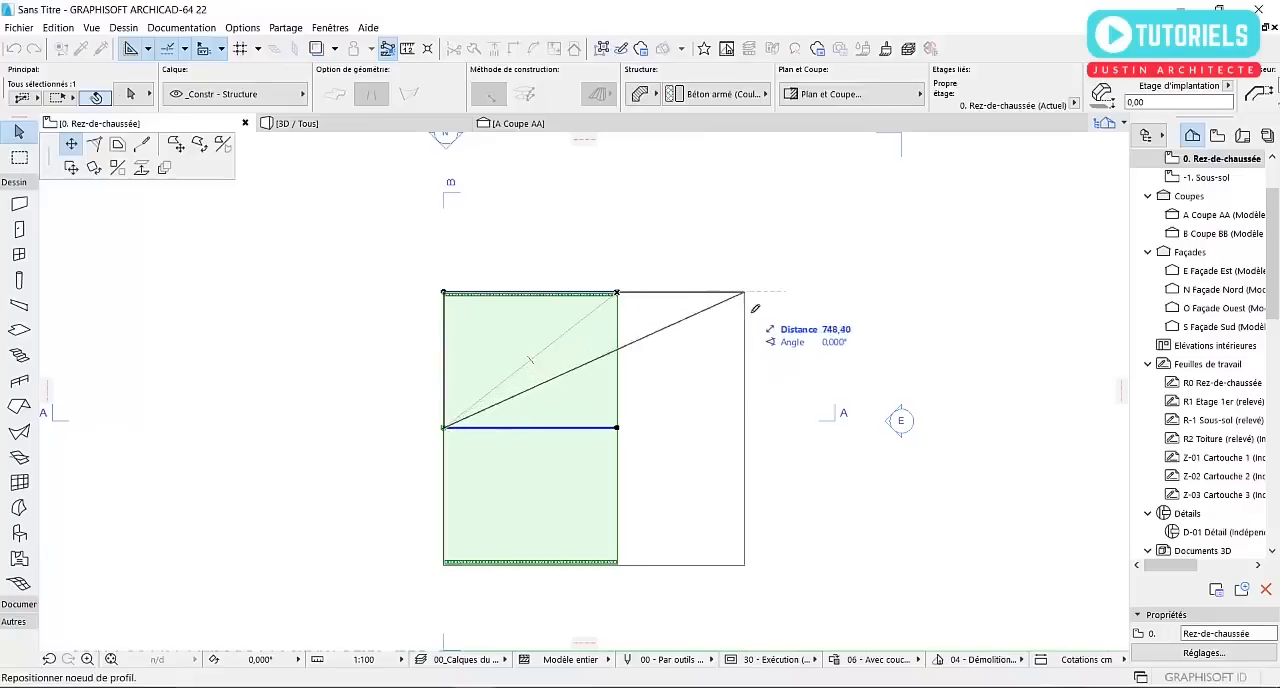
left_click(885, 293)
Try to extend the shell westward by moving its profile's west end node about 1349 cm west
scroll(888, 306, "down", 3)
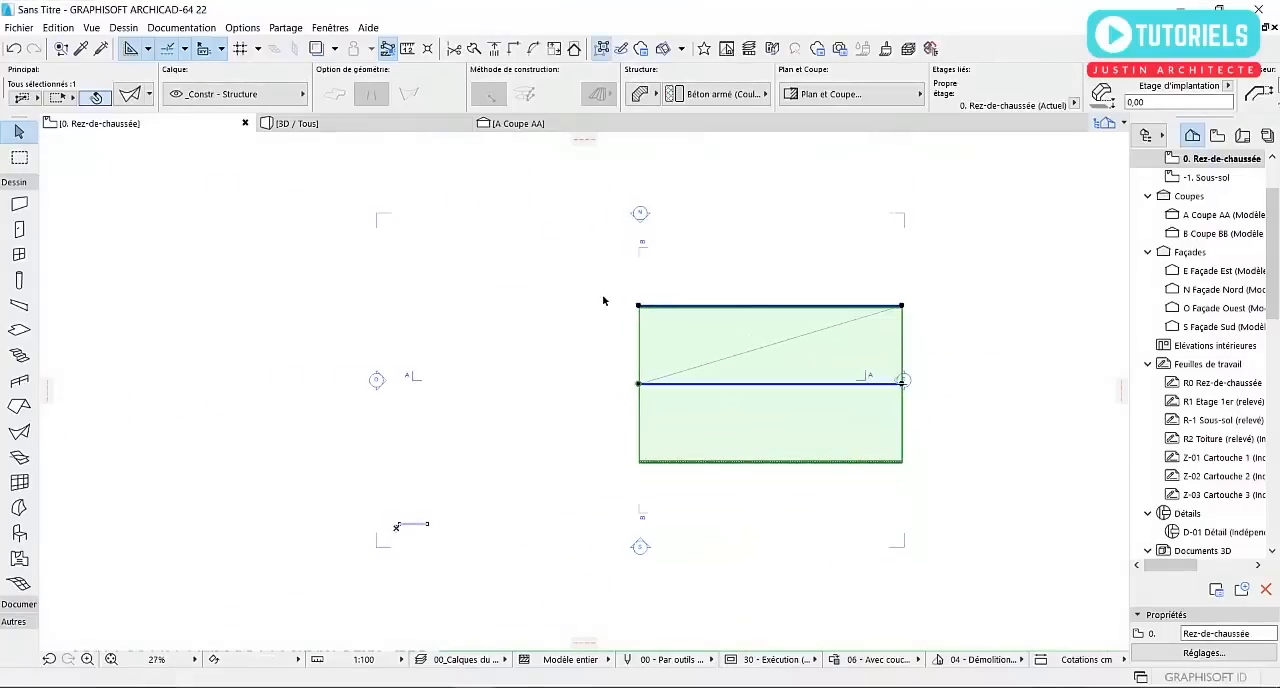
left_click(574, 307)
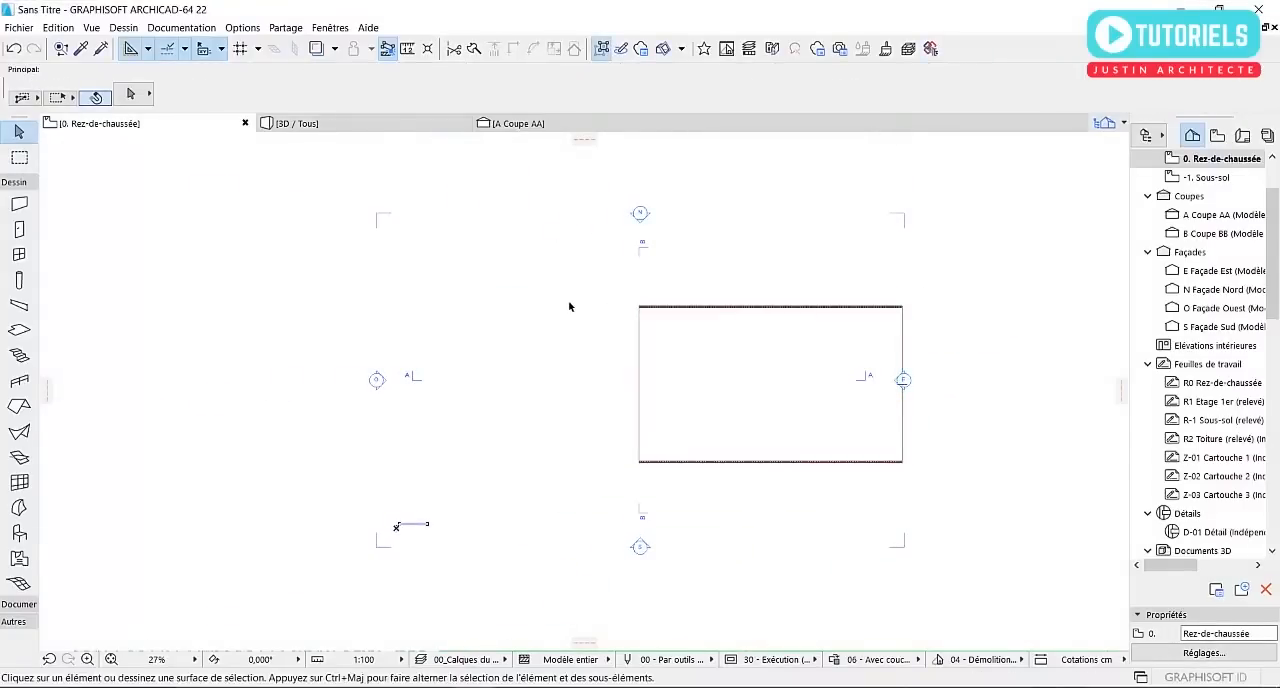
left_click(647, 313)
left_click(641, 307)
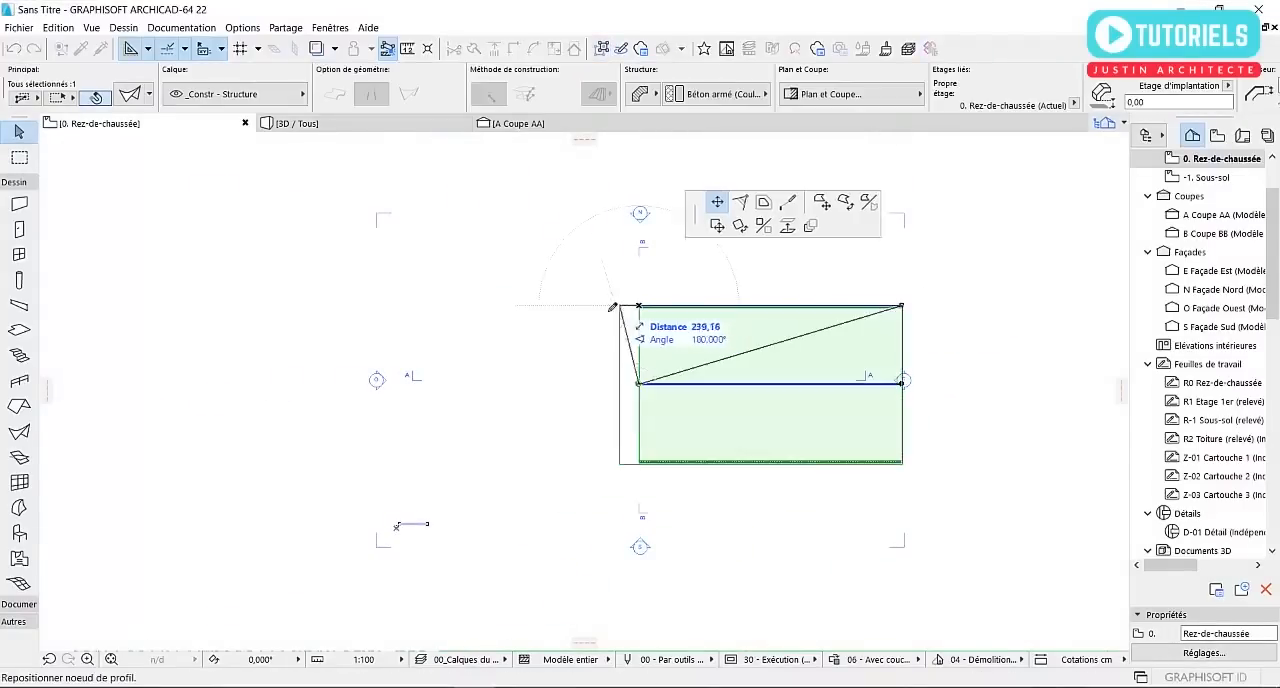
left_click(506, 305)
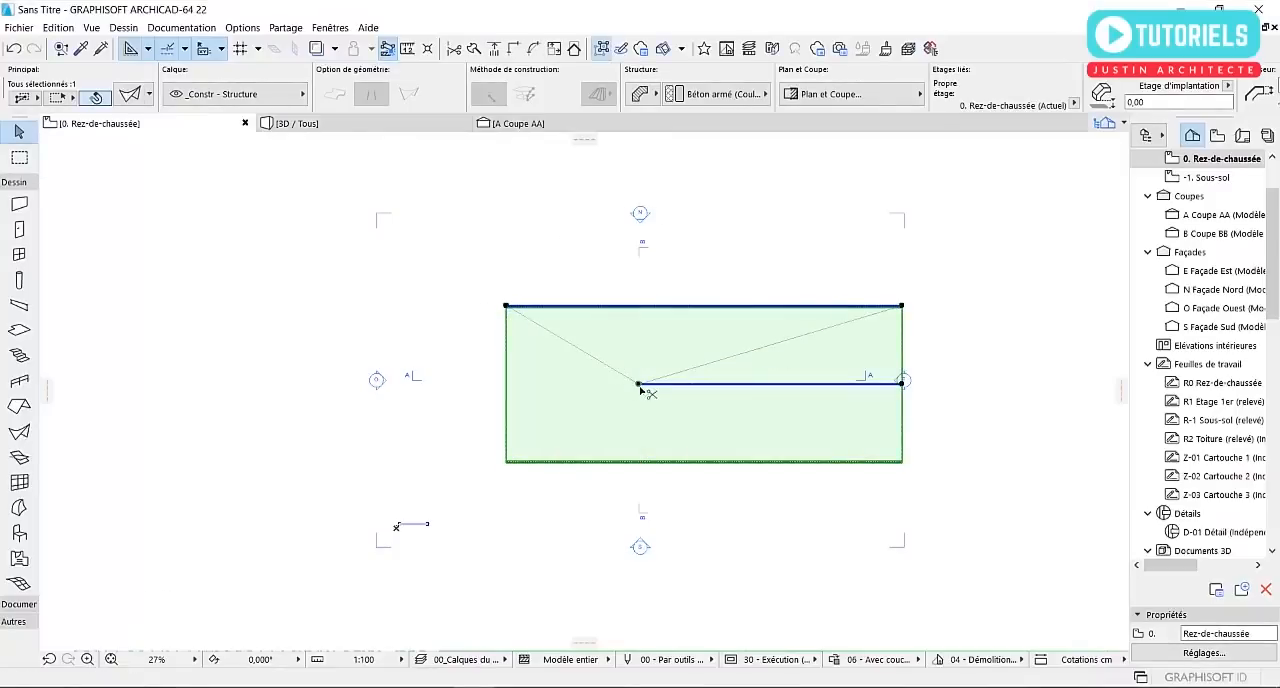
key("ctrl+z")
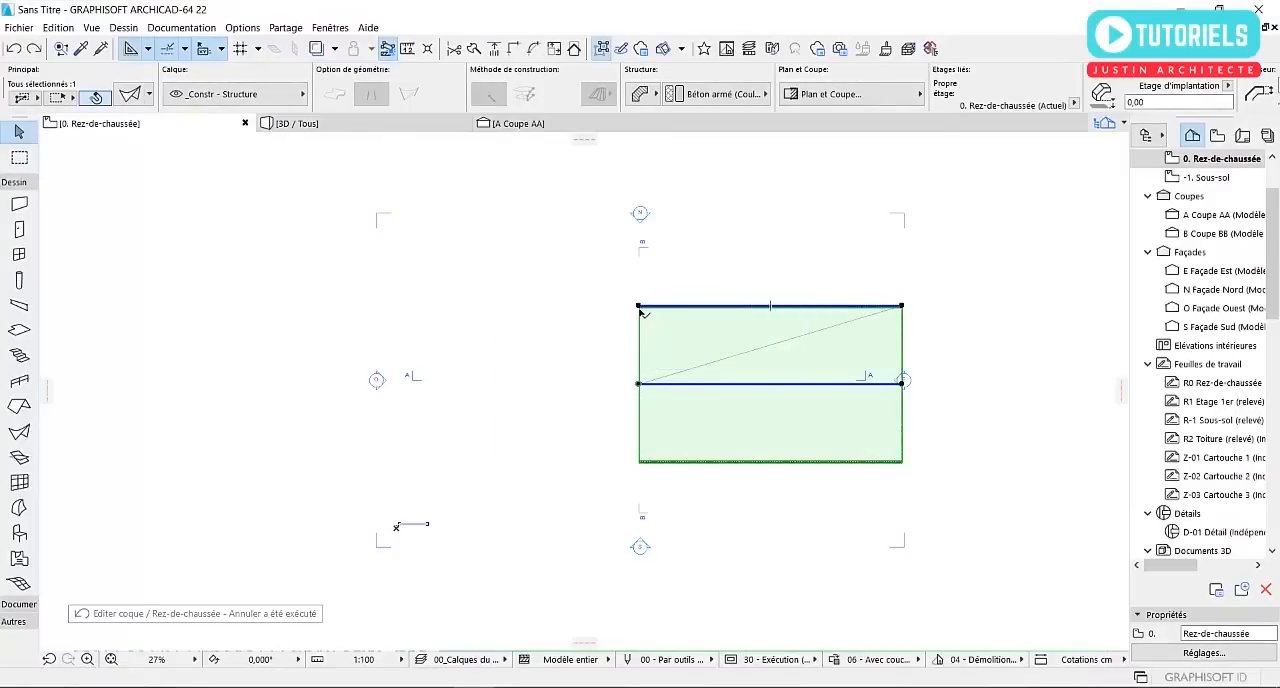
Move the whole shell horizontally to the west so it sits nearly centred between the east and west façade markers
left_click(640, 307)
left_click(92, 167)
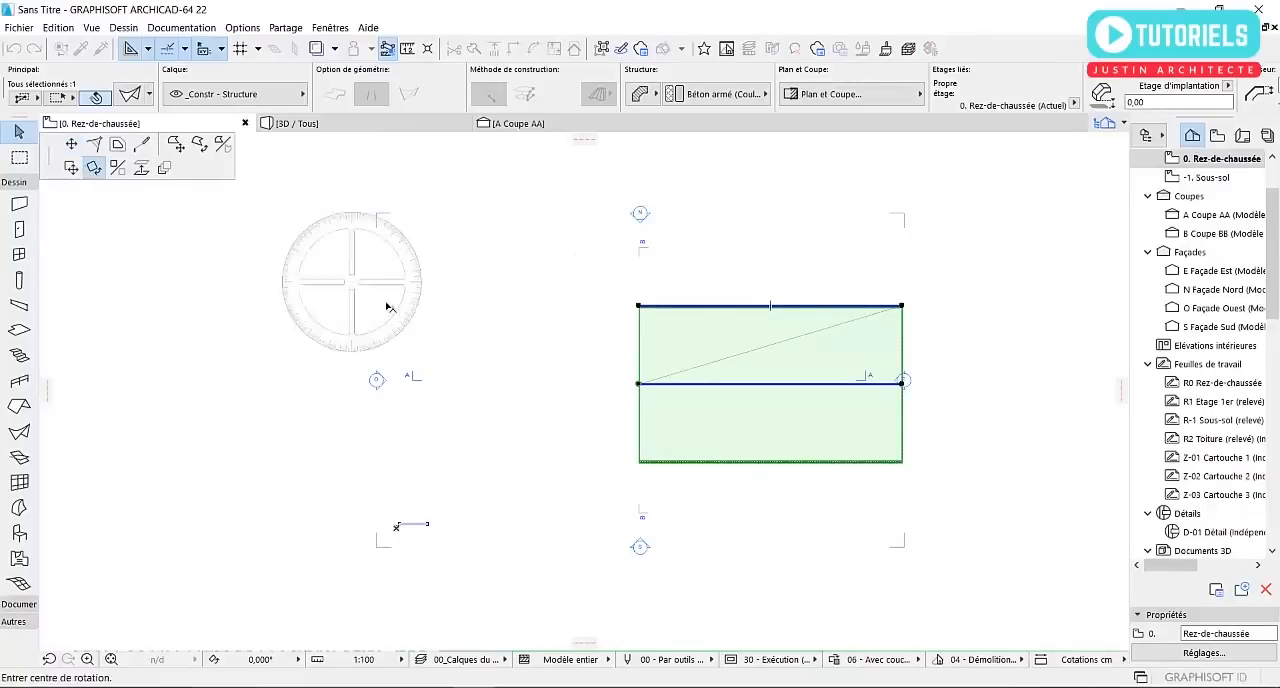
left_click(70, 167)
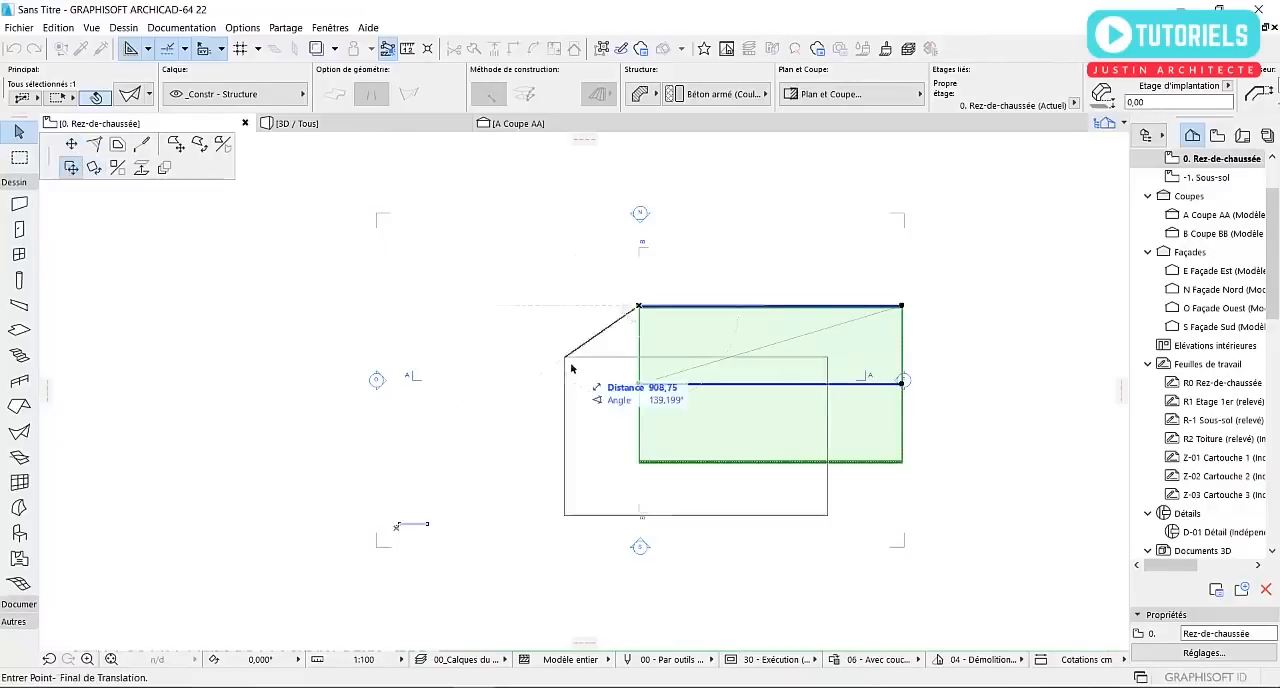
left_click(490, 332)
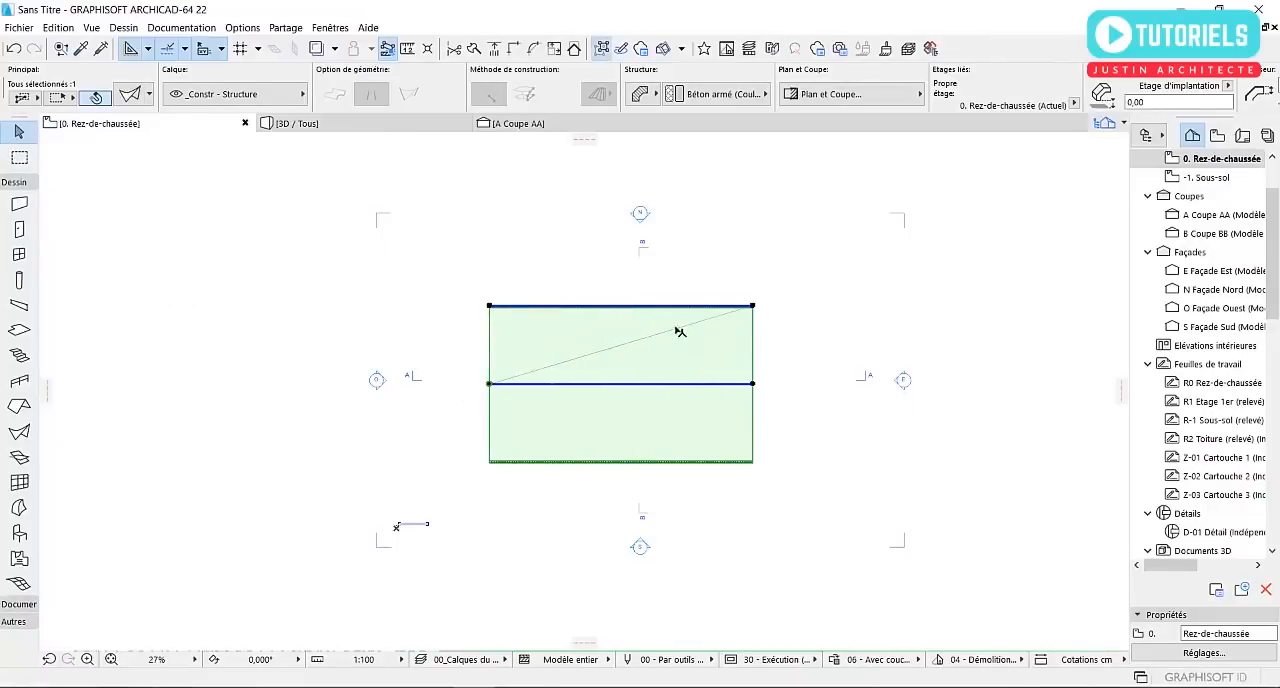
Reposition the profile's east end node horizontally so the shell ends just short of the east Coupe AA marker
left_click(752, 306)
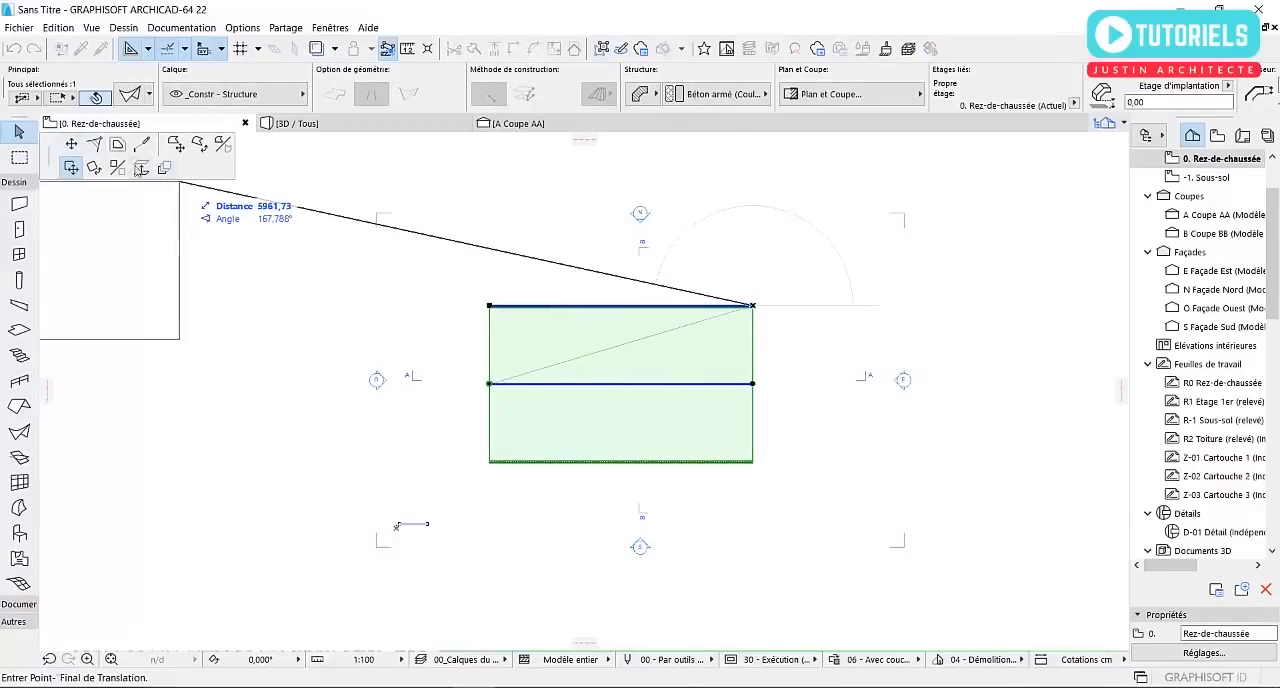
left_click(71, 144)
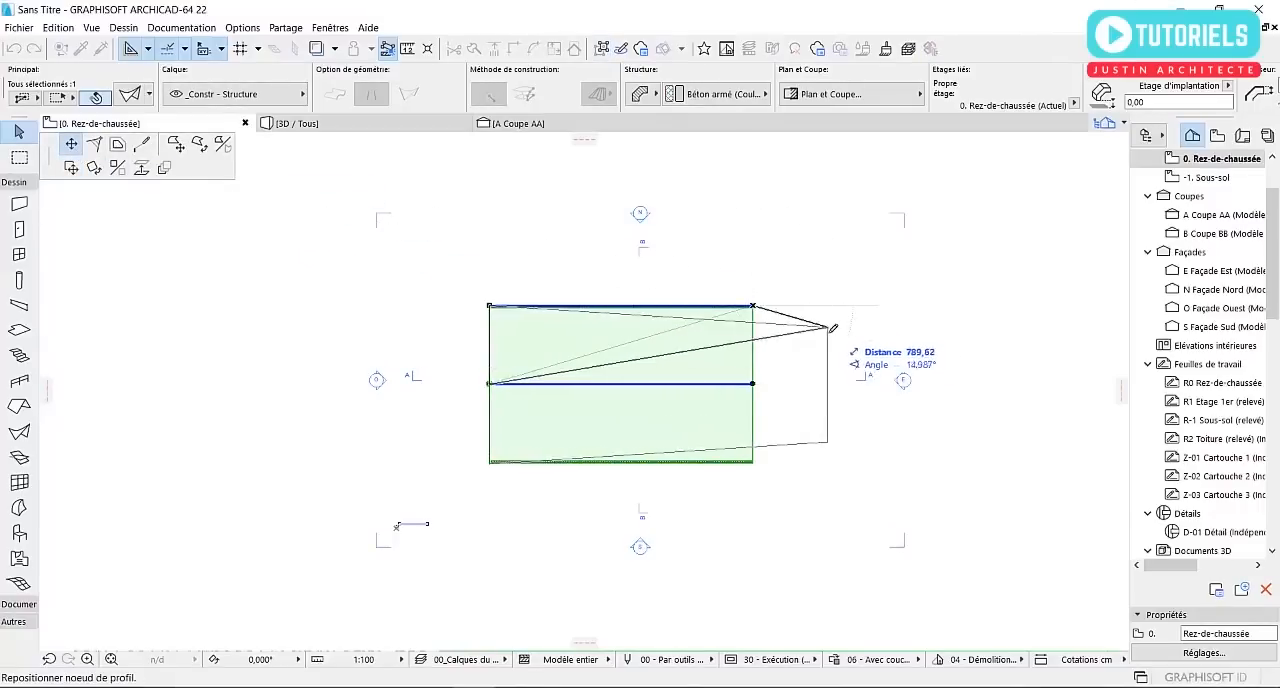
left_click(938, 305)
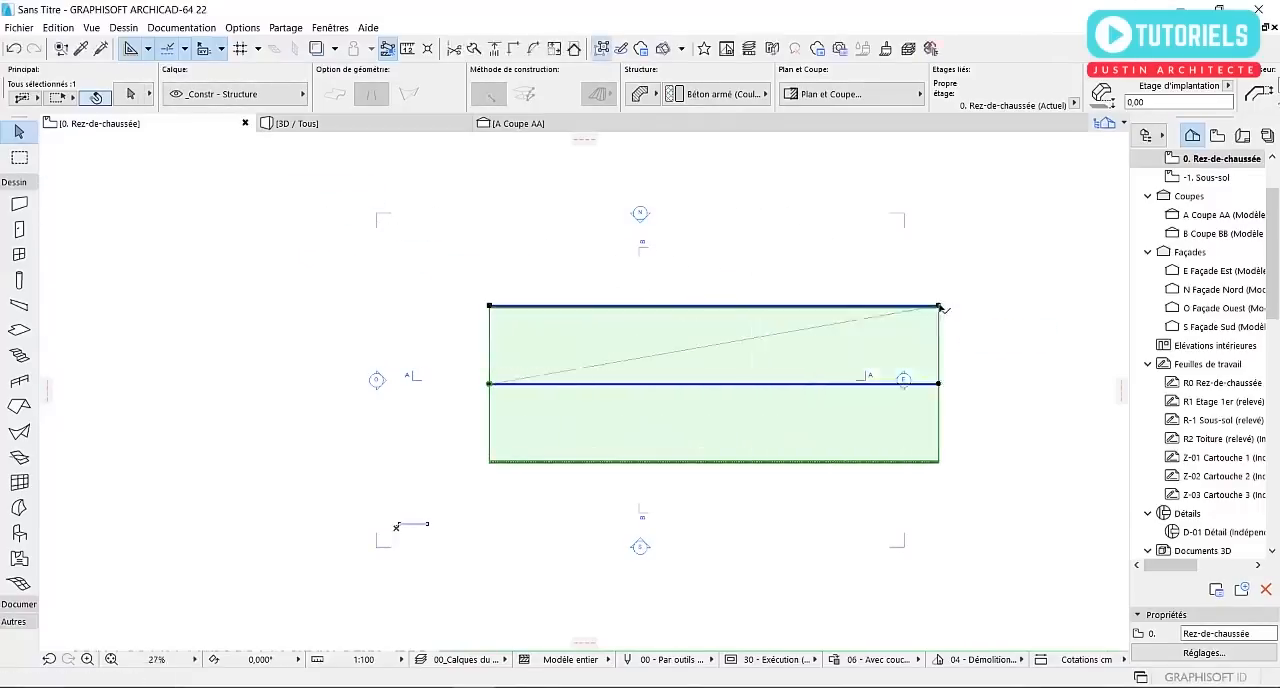
scroll(836, 310, "up", 3)
left_click(982, 305)
left_click(877, 382)
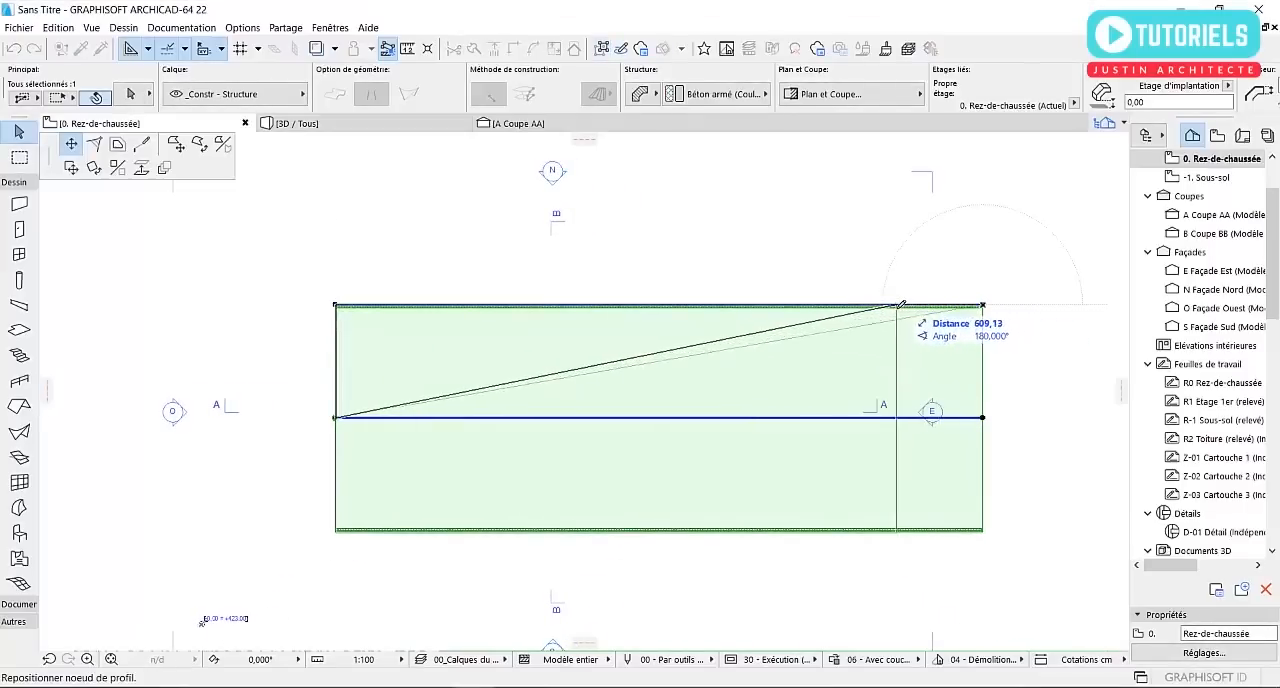
left_click(865, 305)
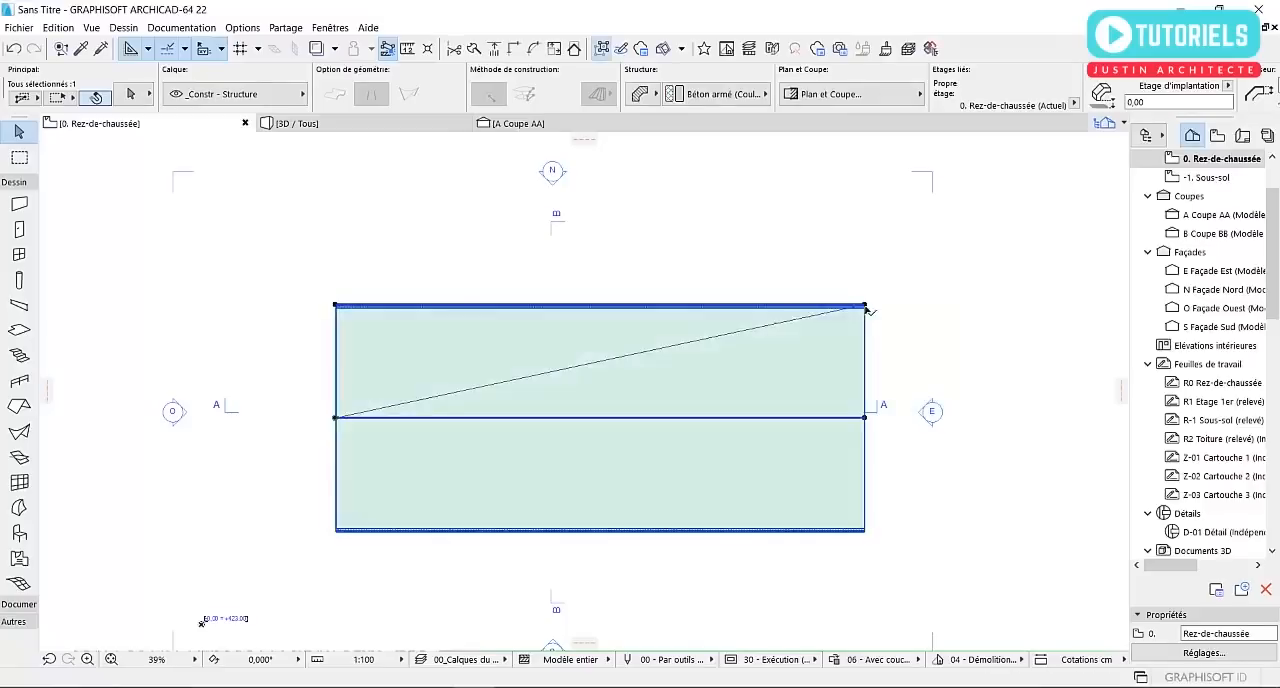
Move the whole shell about 138 cm at 135° to the northwest to centre it between the façade markers
left_click(335, 305)
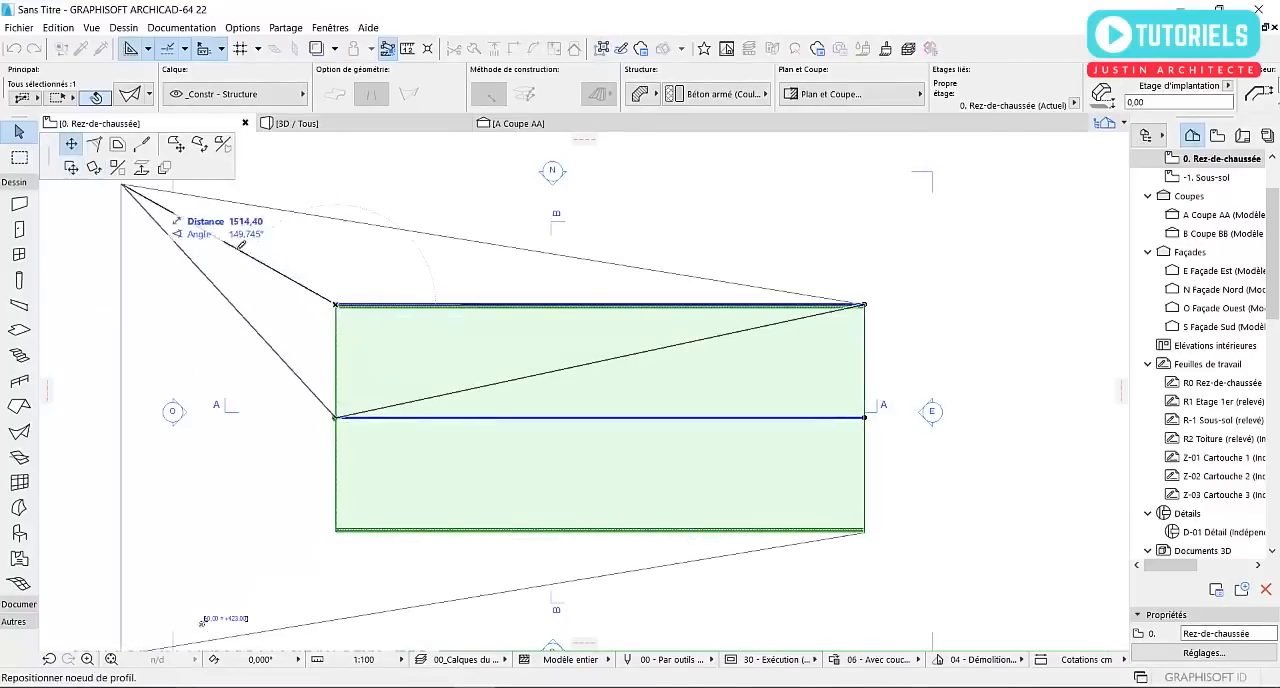
left_click(71, 169)
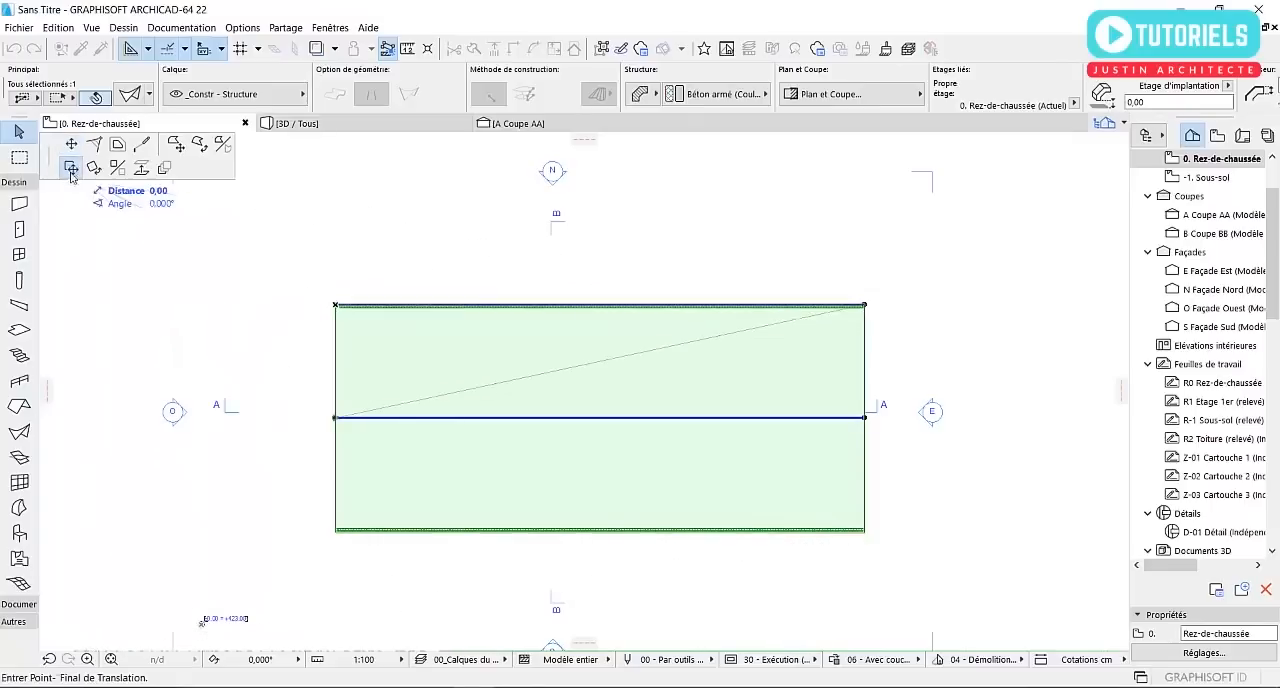
left_click(322, 292)
key("Escape")
left_click(686, 352)
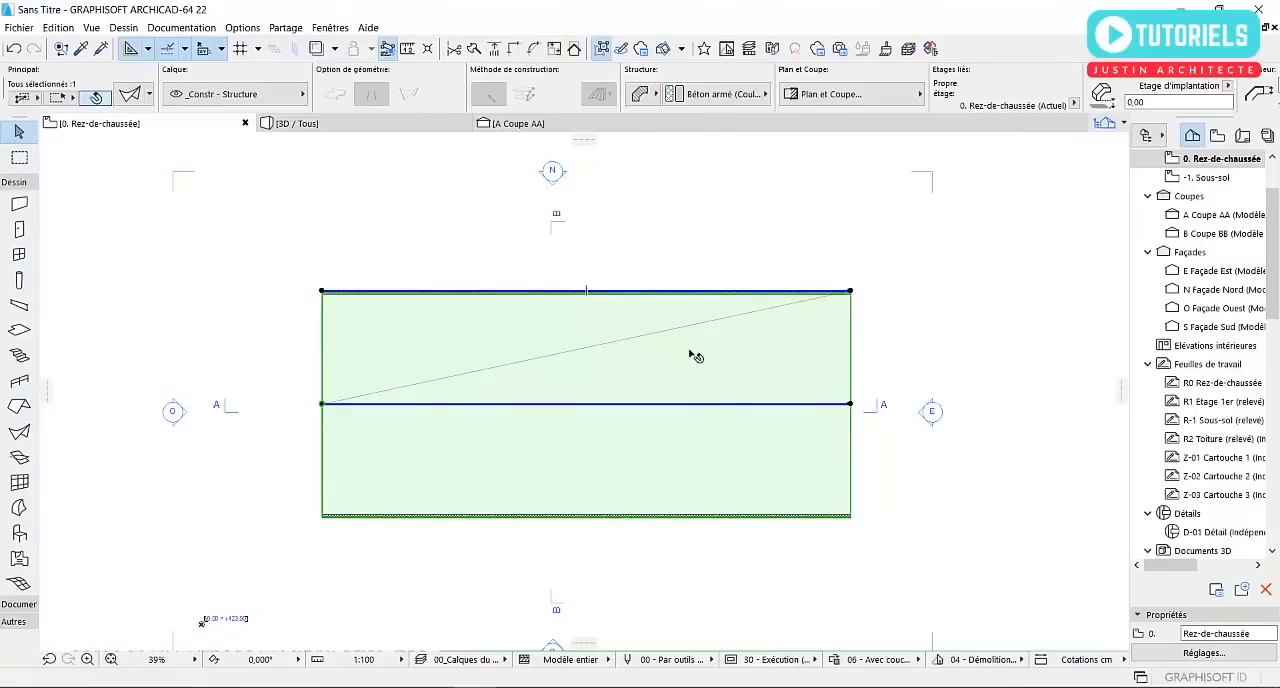
Insert three intermediate nodes on the shell's north profile line: near the east end, slightly past the middle and toward the west end
scroll(760, 375, "up", 3)
scroll(768, 380, "down", 3)
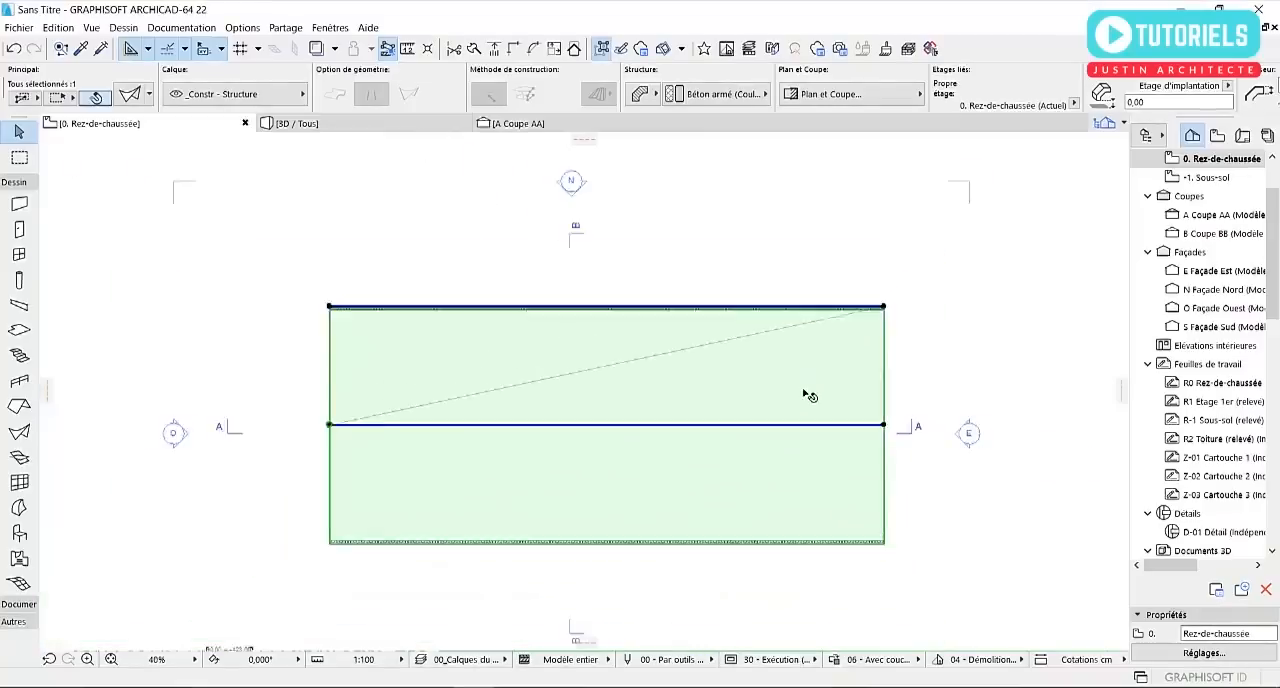
left_click(804, 311)
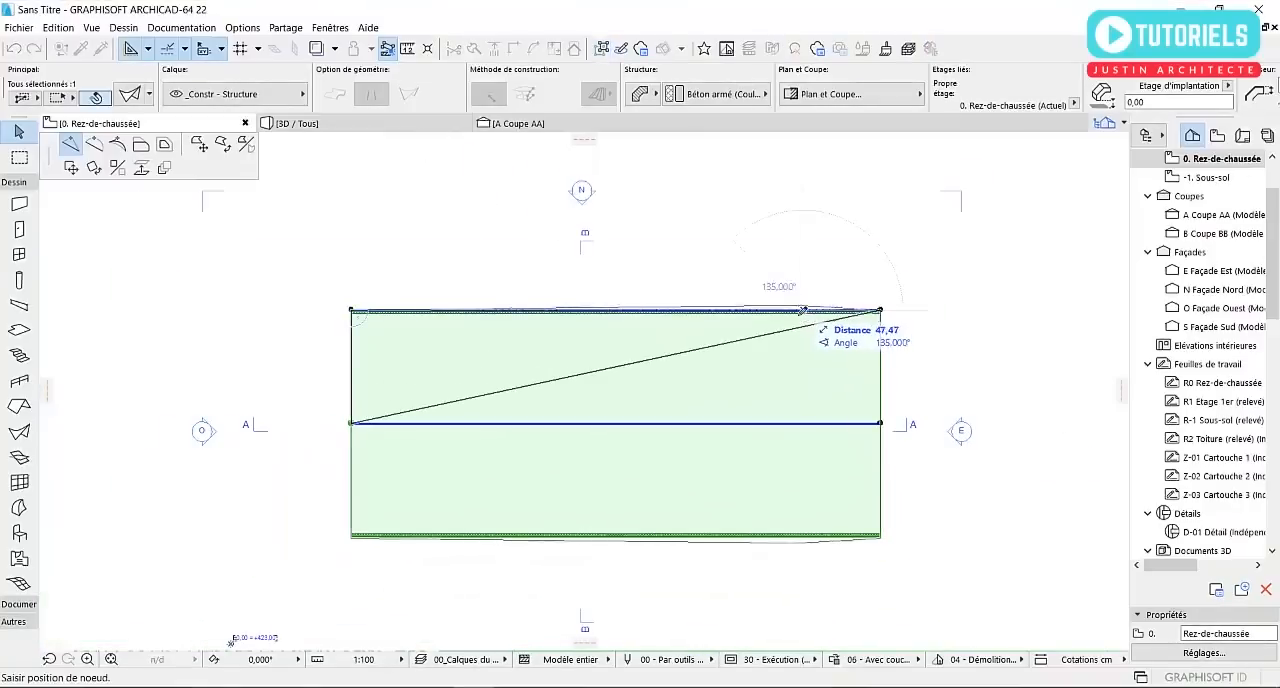
left_click(797, 310)
left_click(672, 311)
left_click(664, 310)
left_click(484, 312)
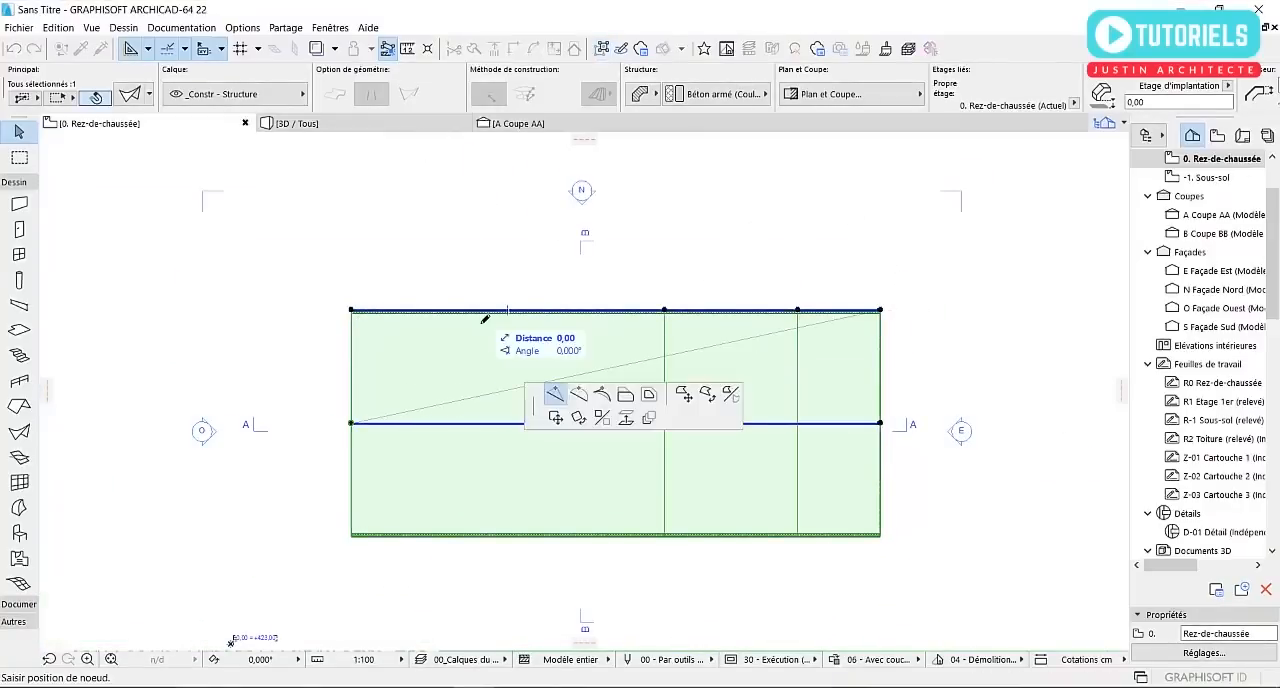
left_click(478, 310)
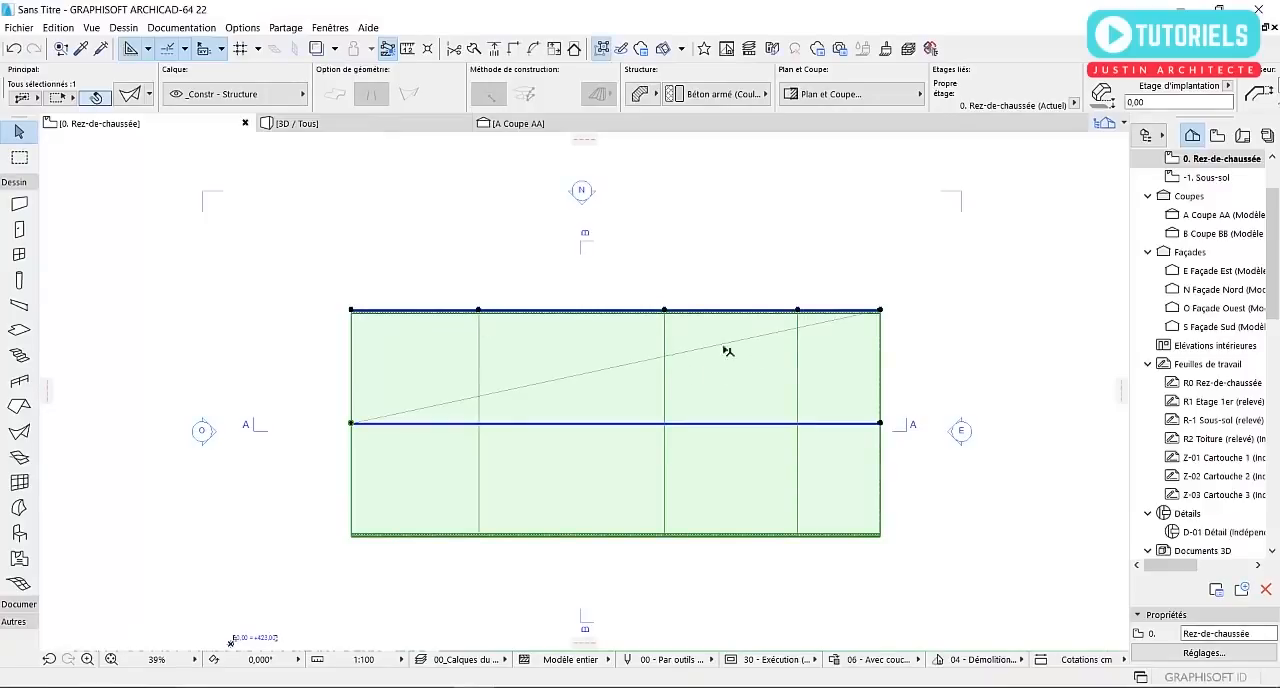
Replace the last two inserted profile nodes with one near the west end and one midway between the inner nodes
scroll(760, 352, "up", 2)
key("ctrl+z")
key("ctrl+z")
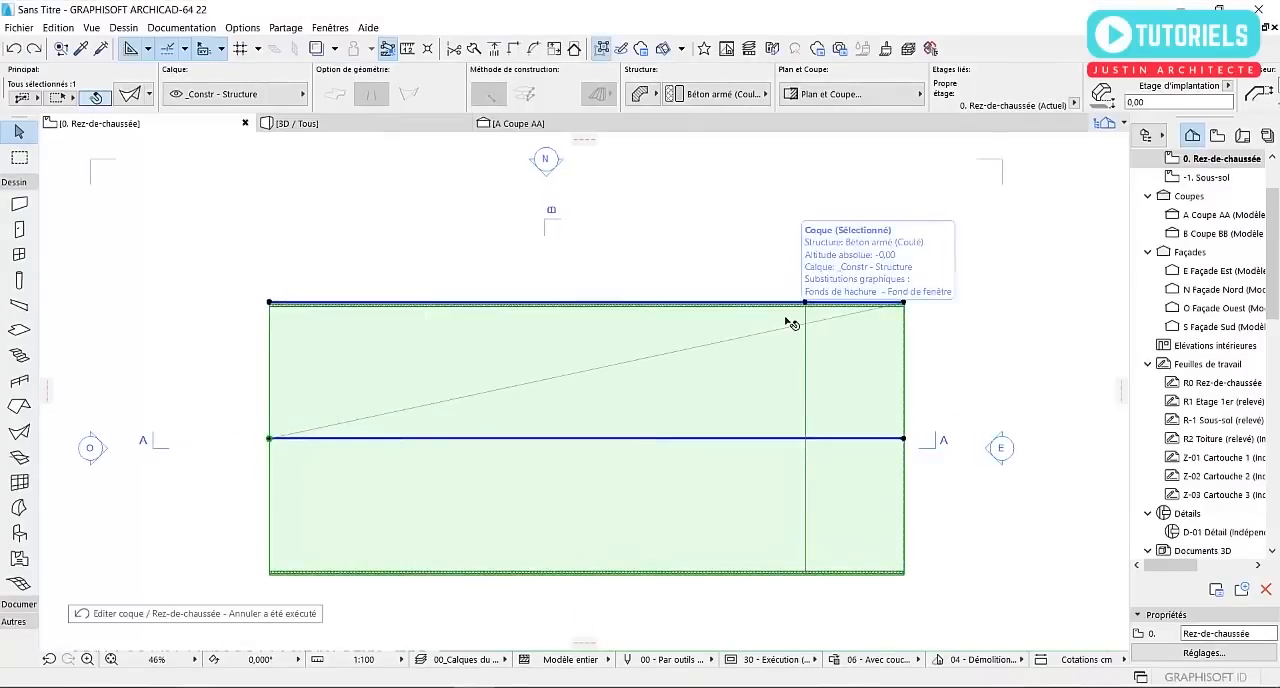
left_click(395, 304)
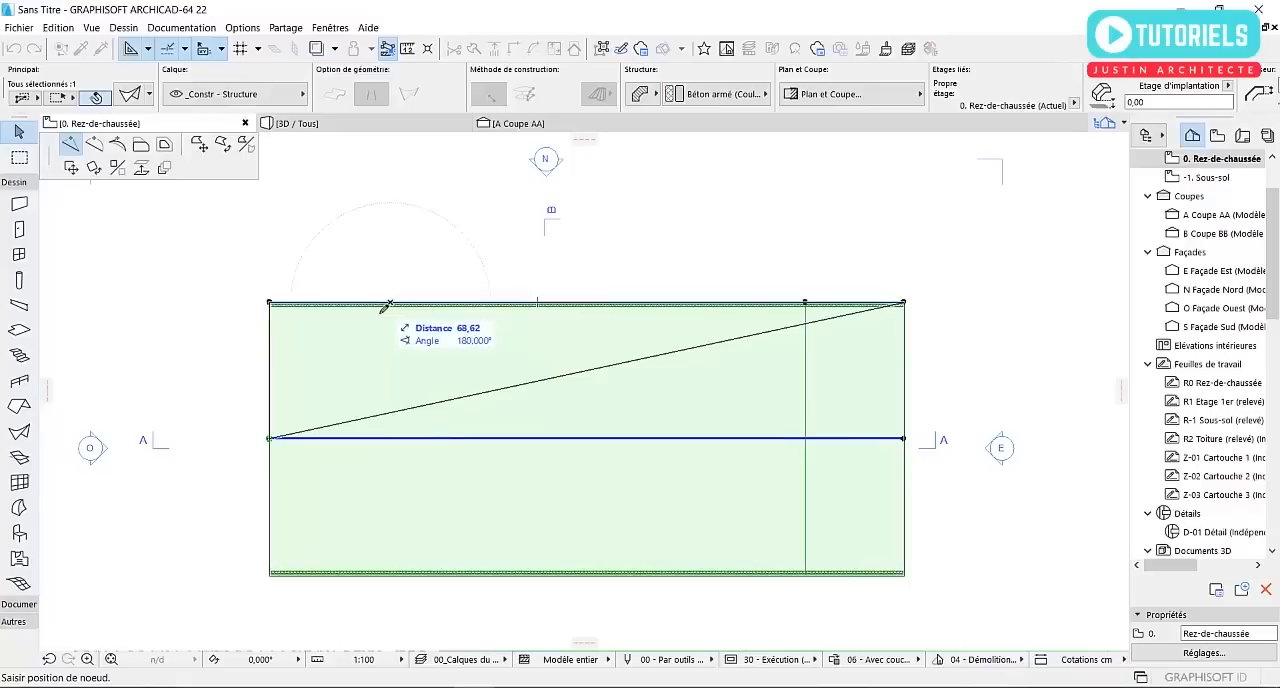
left_click(386, 302)
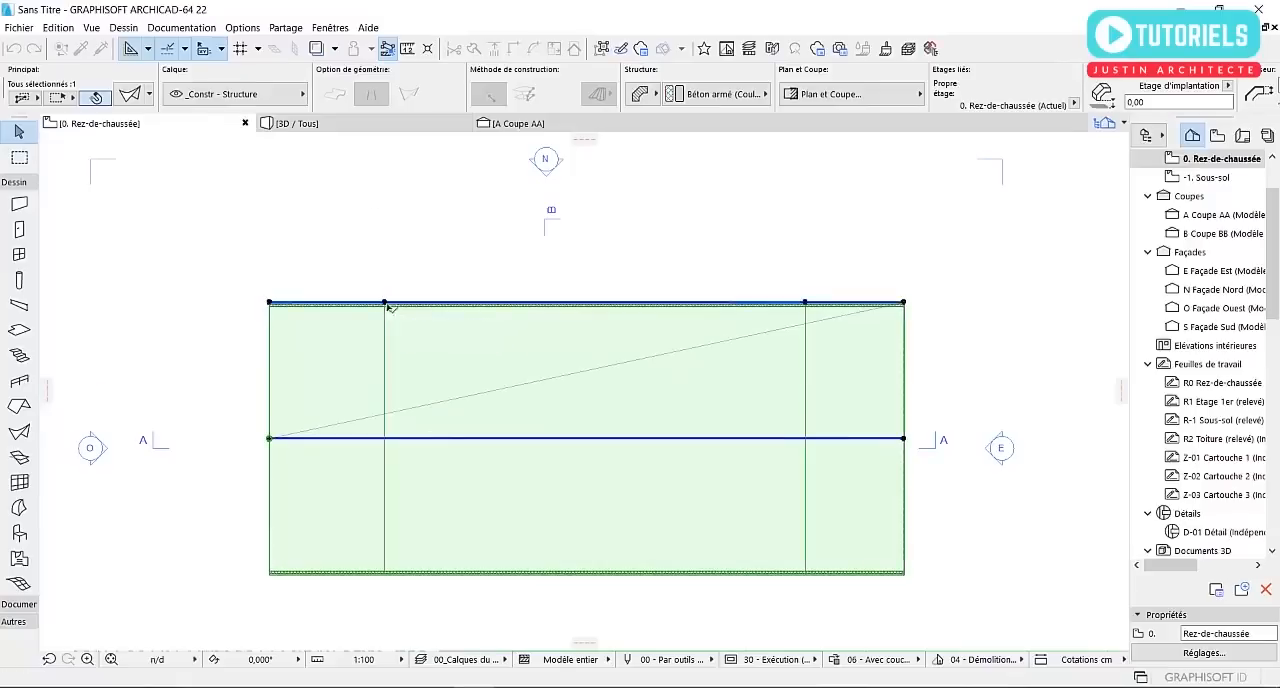
left_click(600, 306)
left_click(595, 302)
Move the inner profile node near the east end straight south toward the axis to narrow the shell there
middle_click_drag(806, 345, 710, 258)
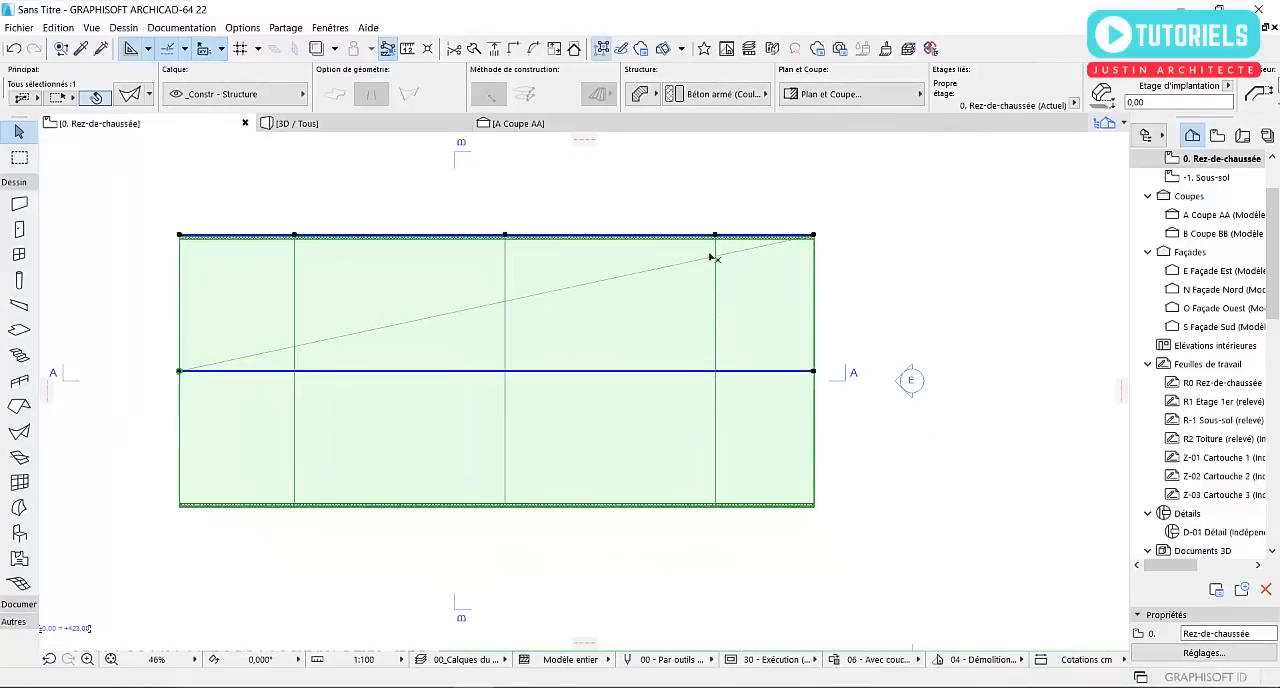
left_click(716, 236)
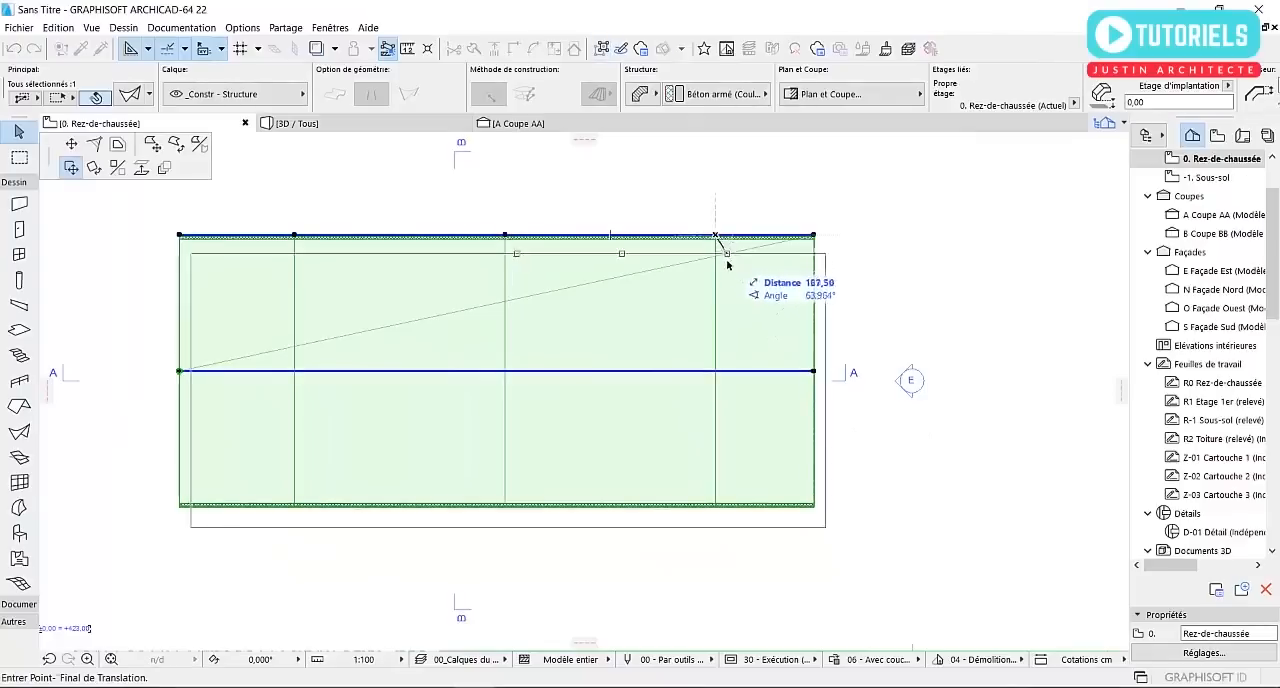
key("Escape")
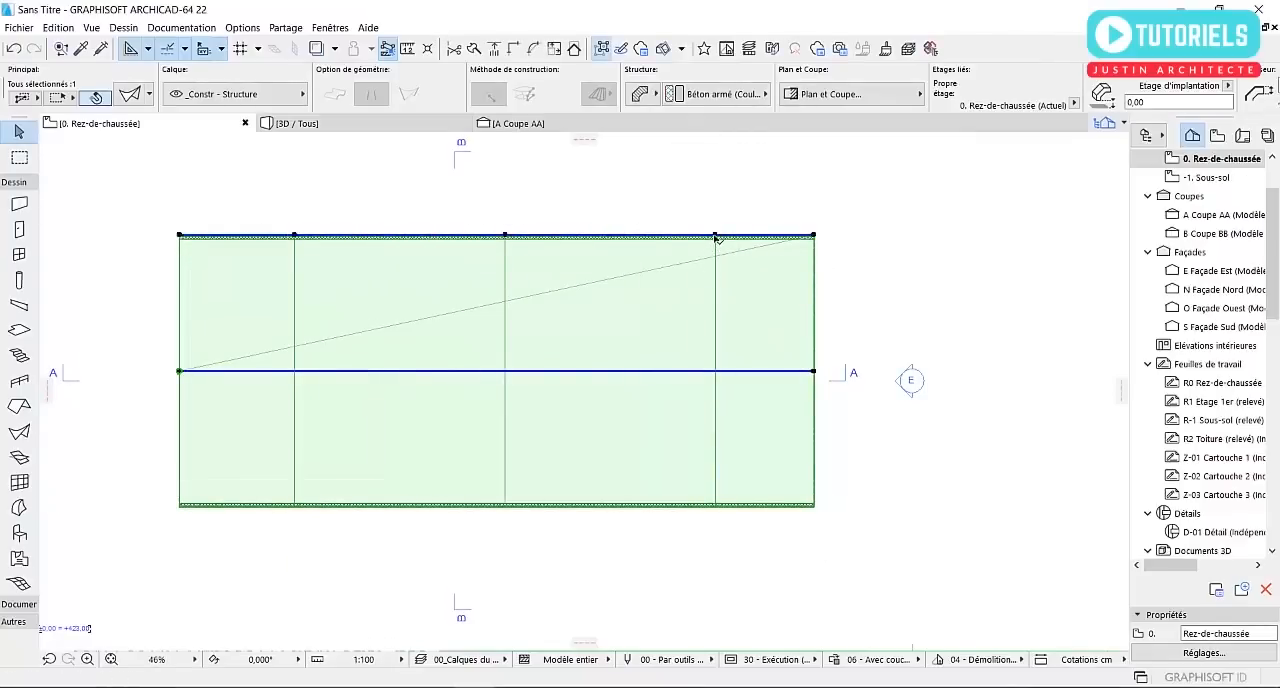
left_click(716, 236)
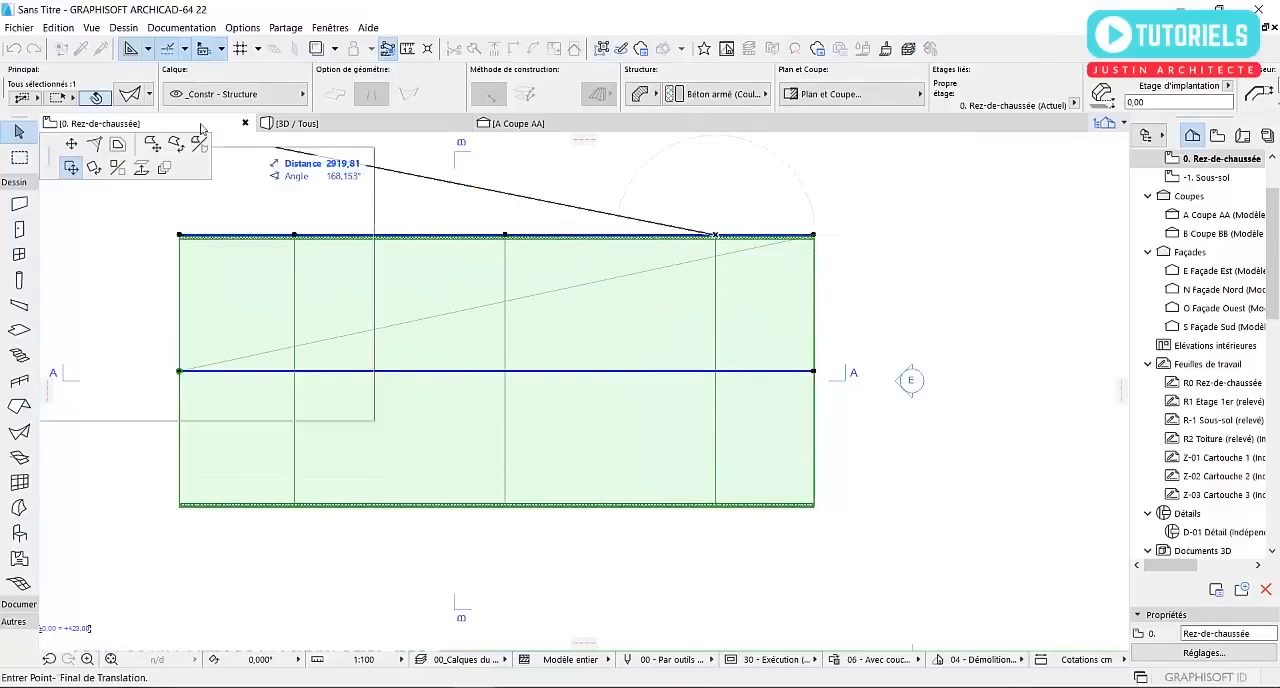
left_click(94, 148)
left_click(716, 291)
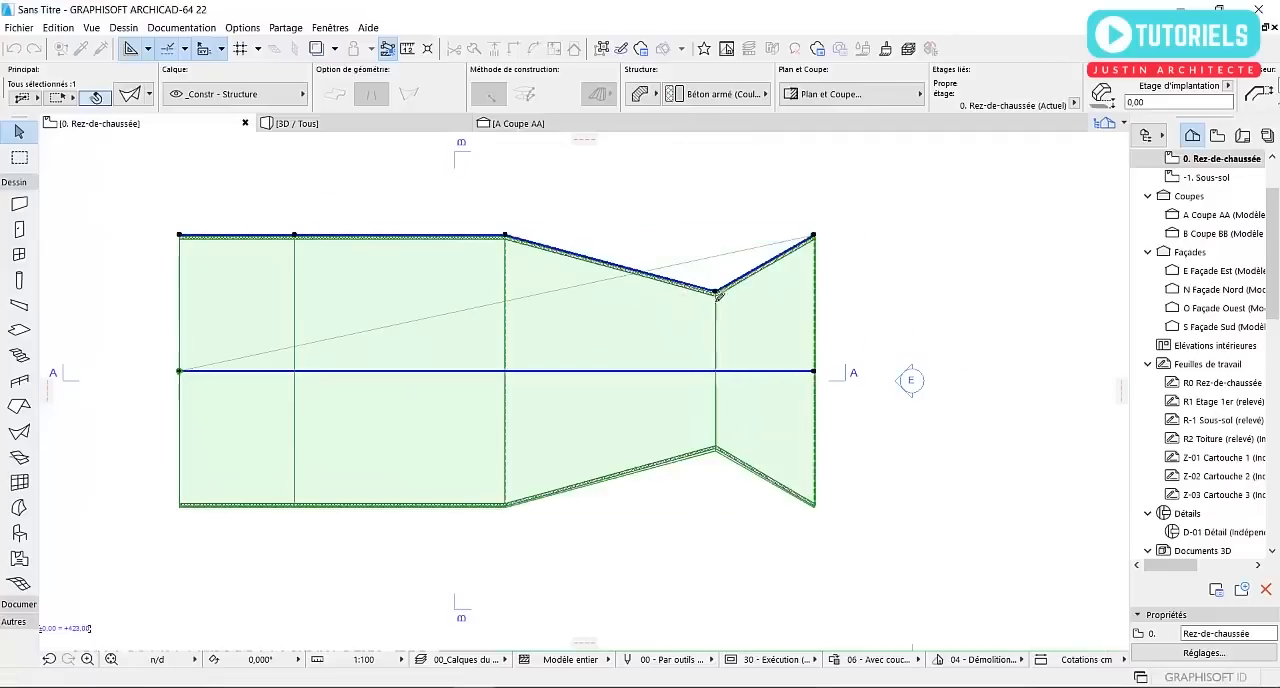
Move the inner node near the west end slightly outward and the west end node about 445 cm straight toward the axis
left_click(294, 235)
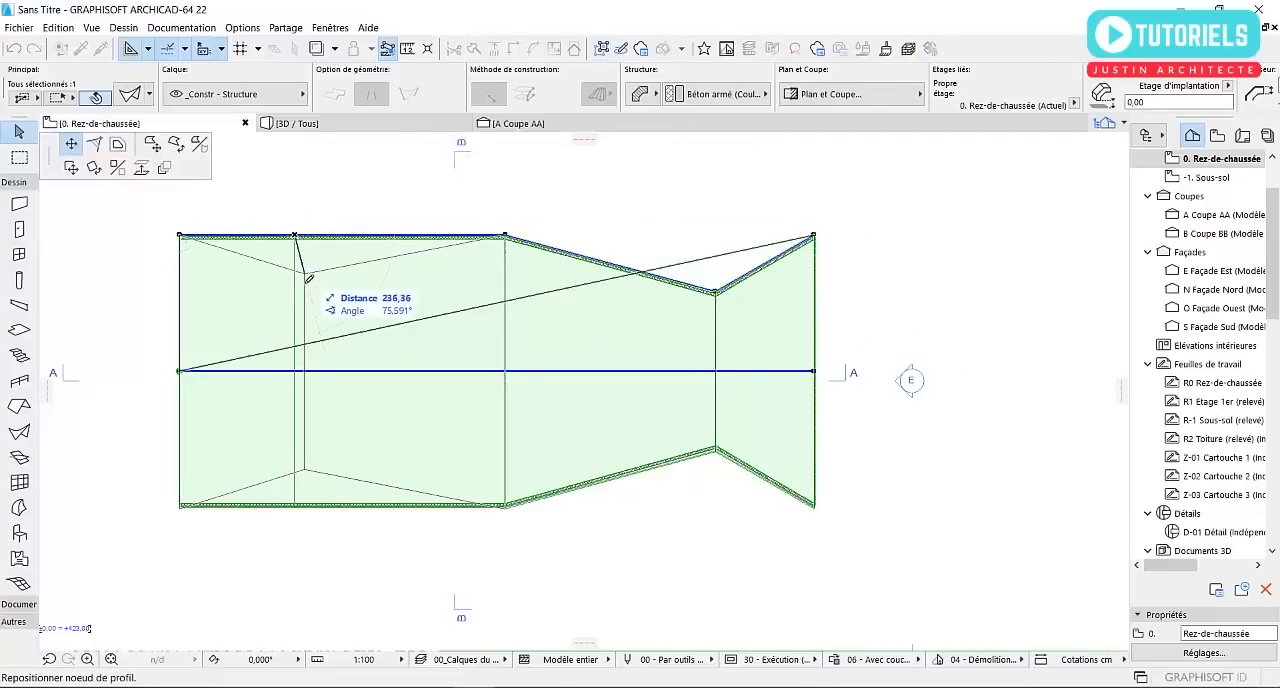
left_click(299, 207)
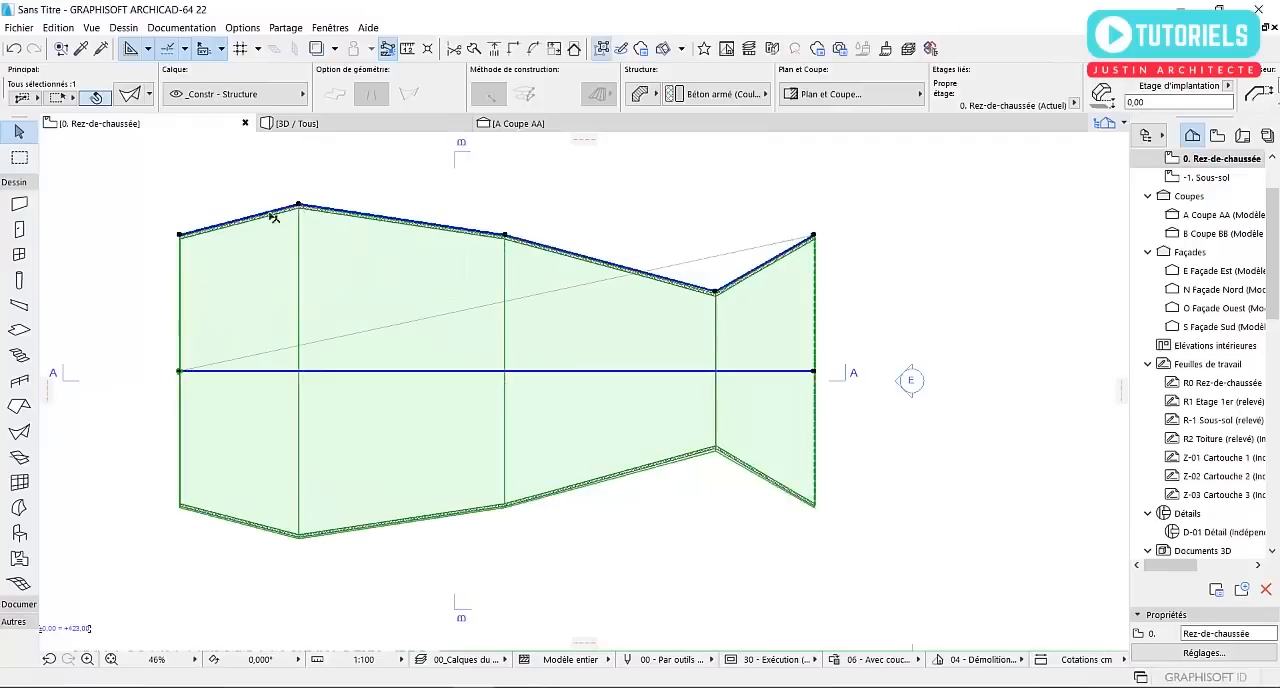
left_click(180, 236)
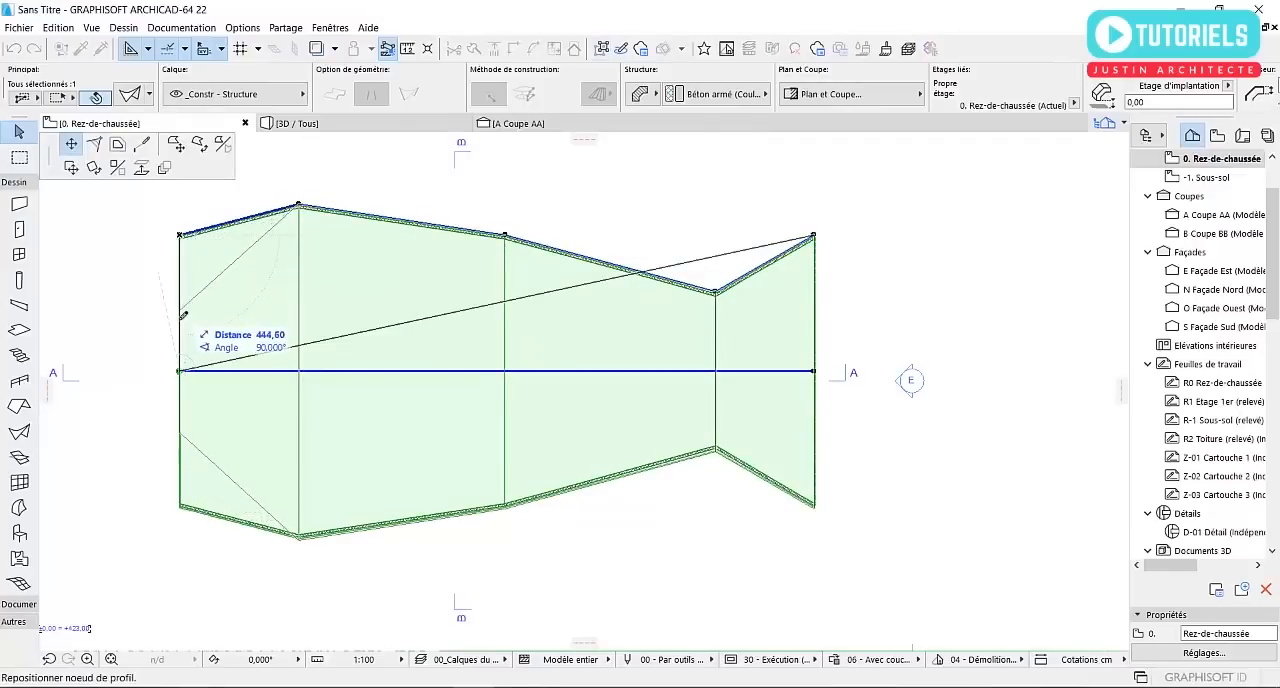
left_click(181, 311)
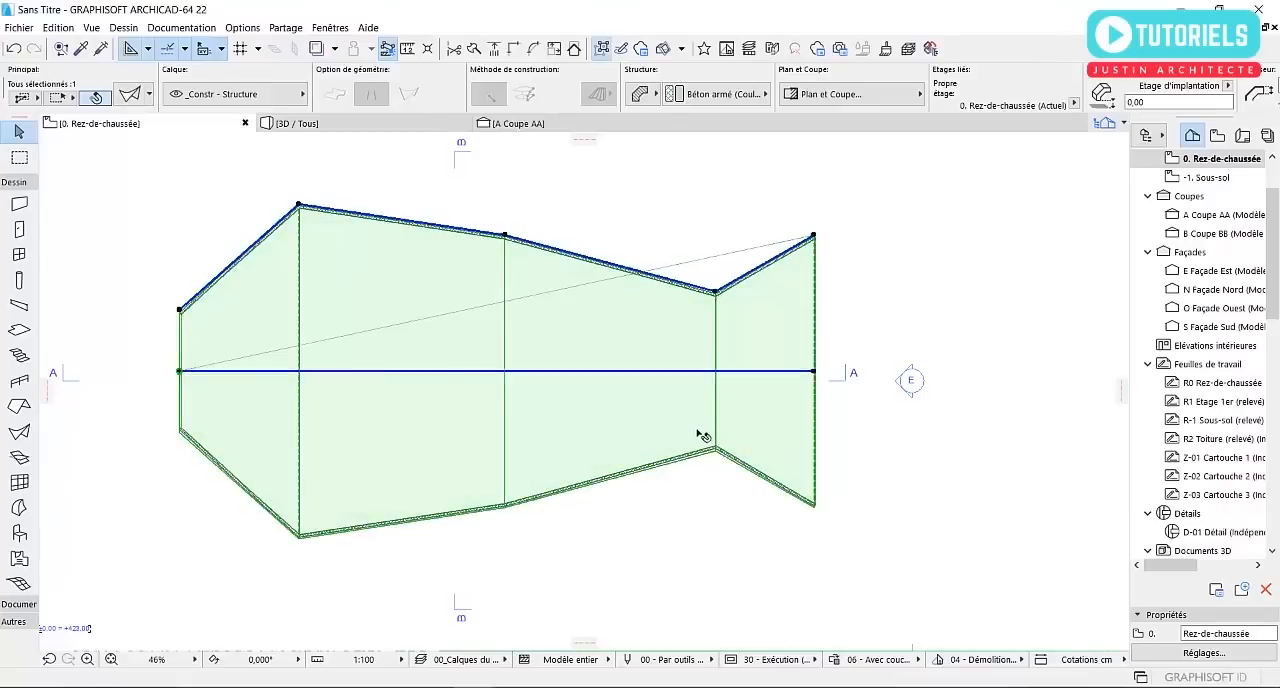
Undo the last two node moves at the west end of the shell's profile
scroll(655, 345, "up", 1)
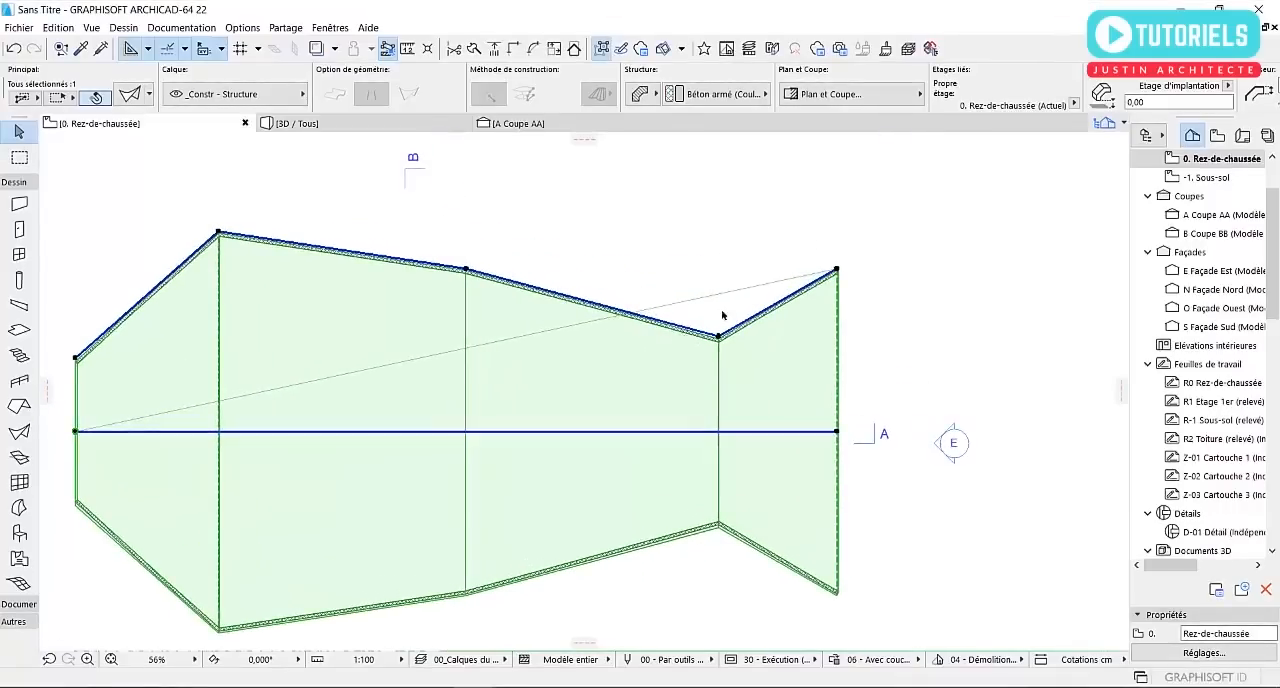
key("ctrl+z")
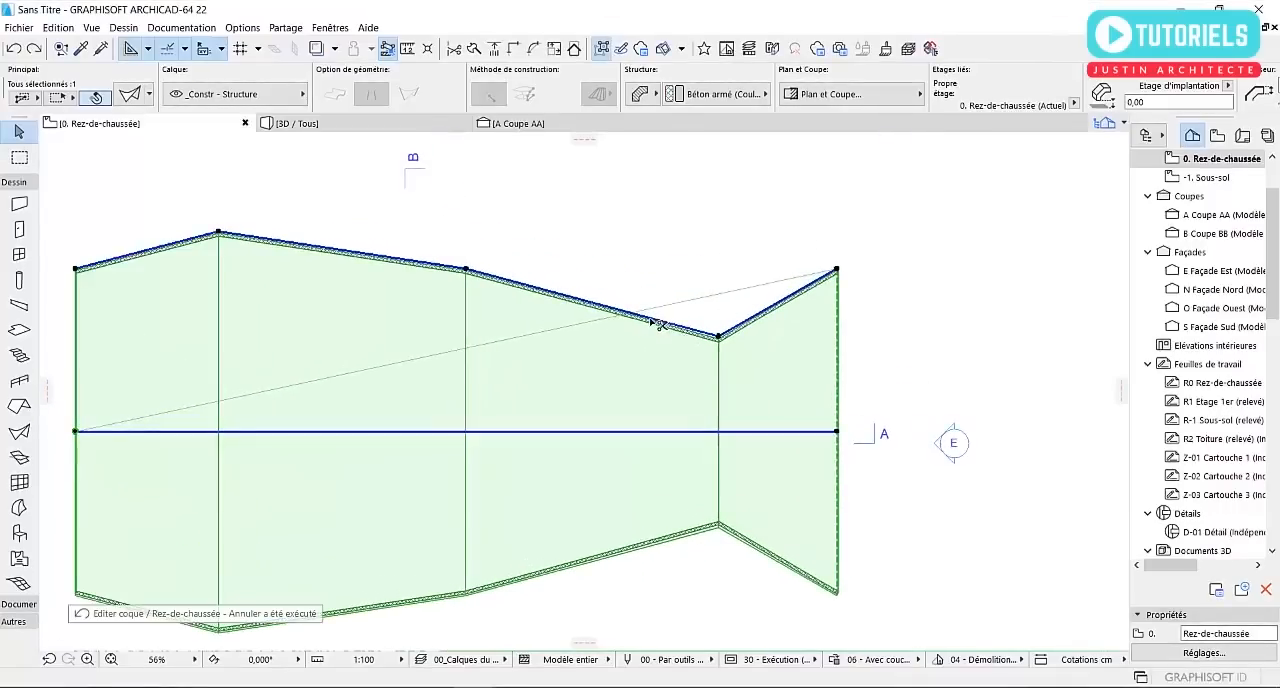
key("ctrl+z")
middle_click_drag(350, 345, 460, 294)
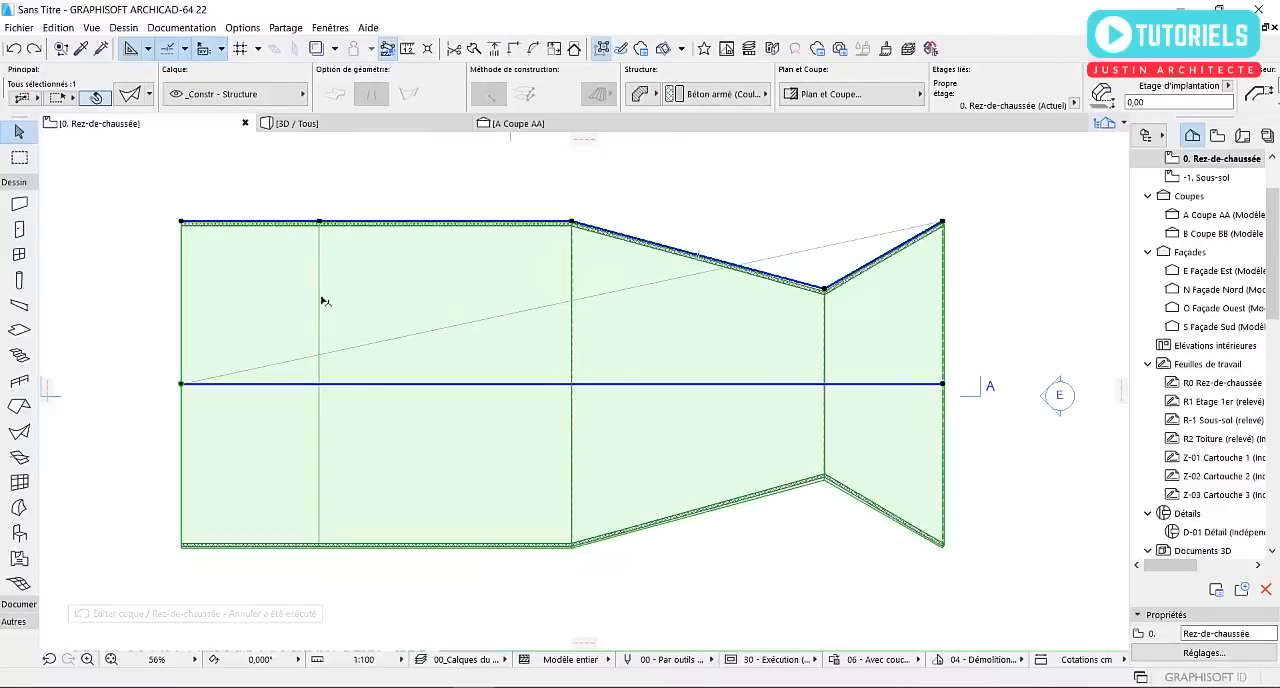
Move the inner profile node near the west end about 310 cm straight toward the axis
left_click(320, 222)
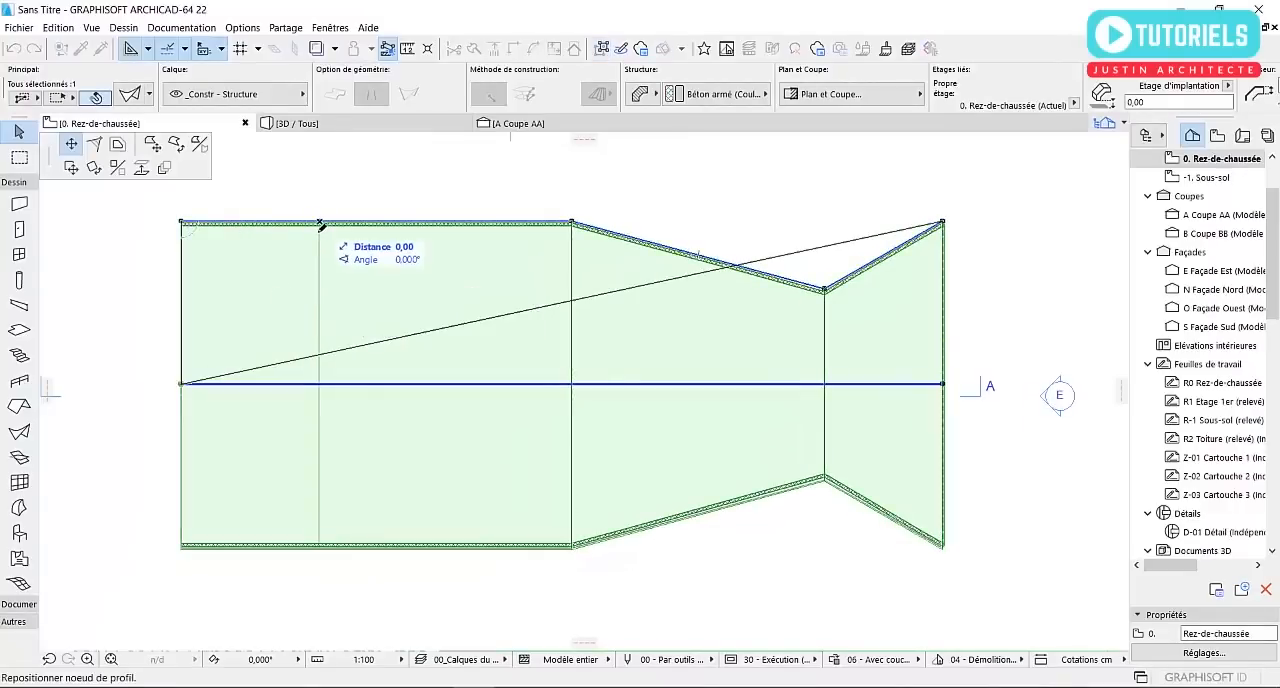
left_click(320, 290)
middle_click_drag(541, 304, 505, 323)
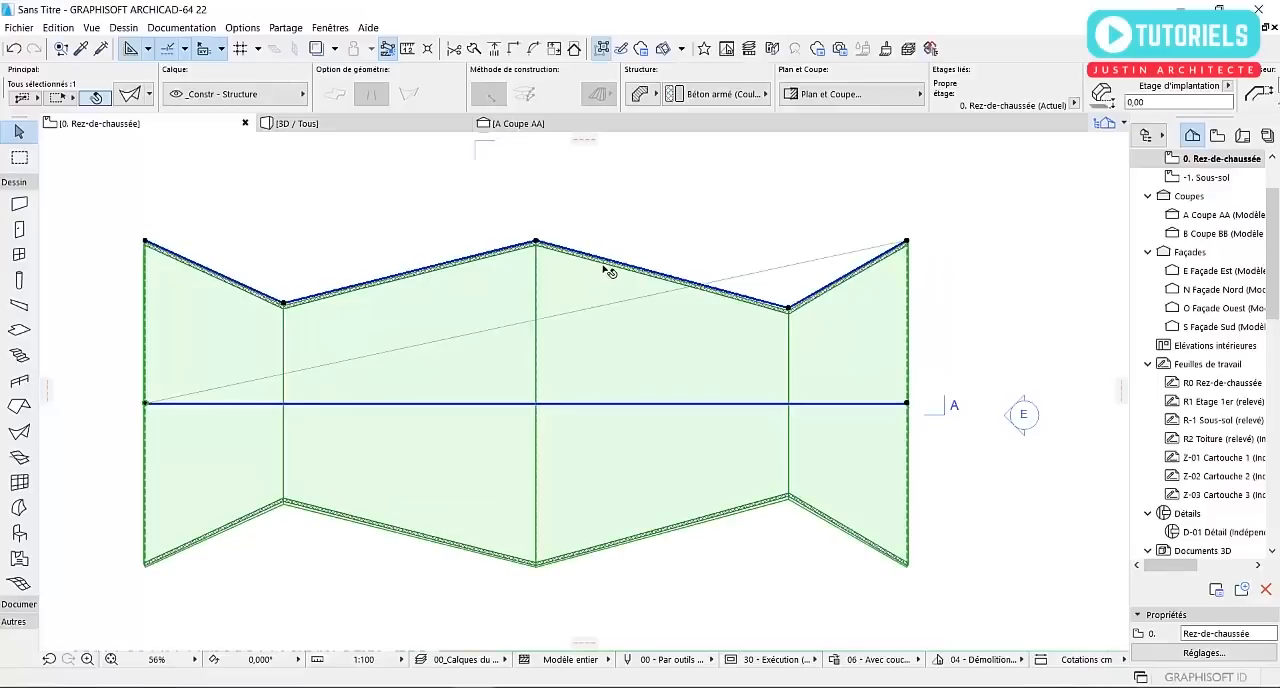
Curve the profile segment between the middle node and the inner east node outward with a radius of about 1517 cm
left_click(612, 266)
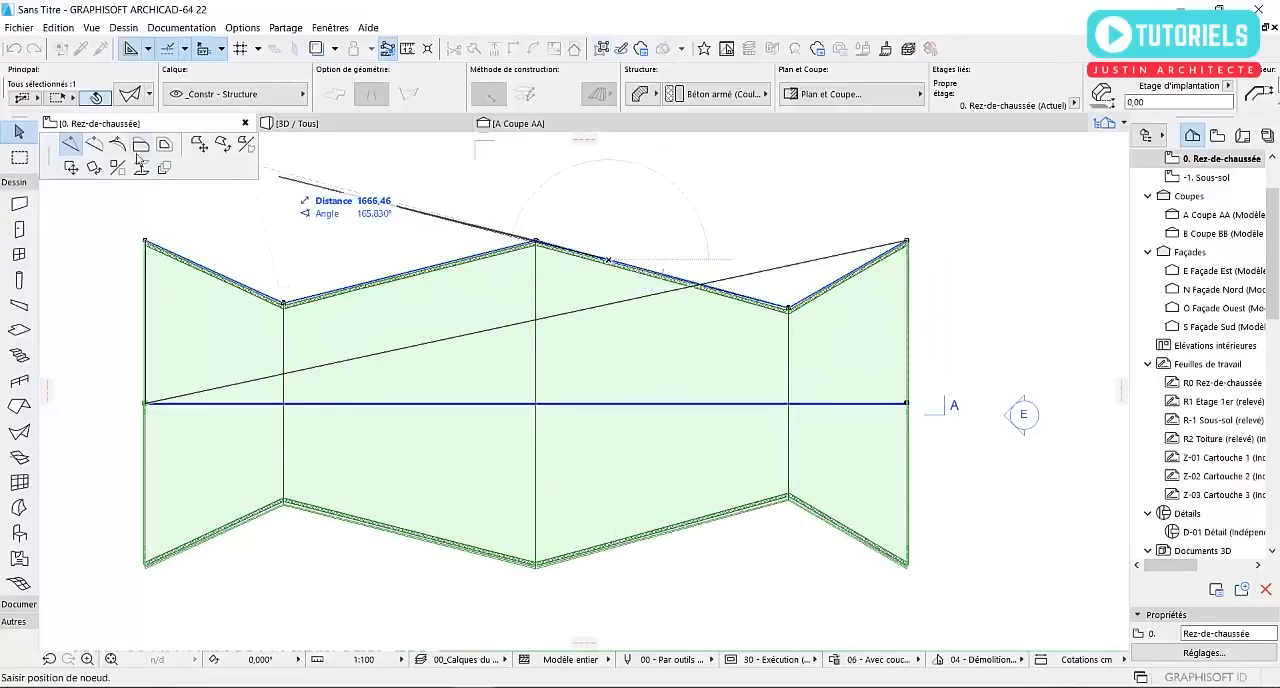
left_click(93, 146)
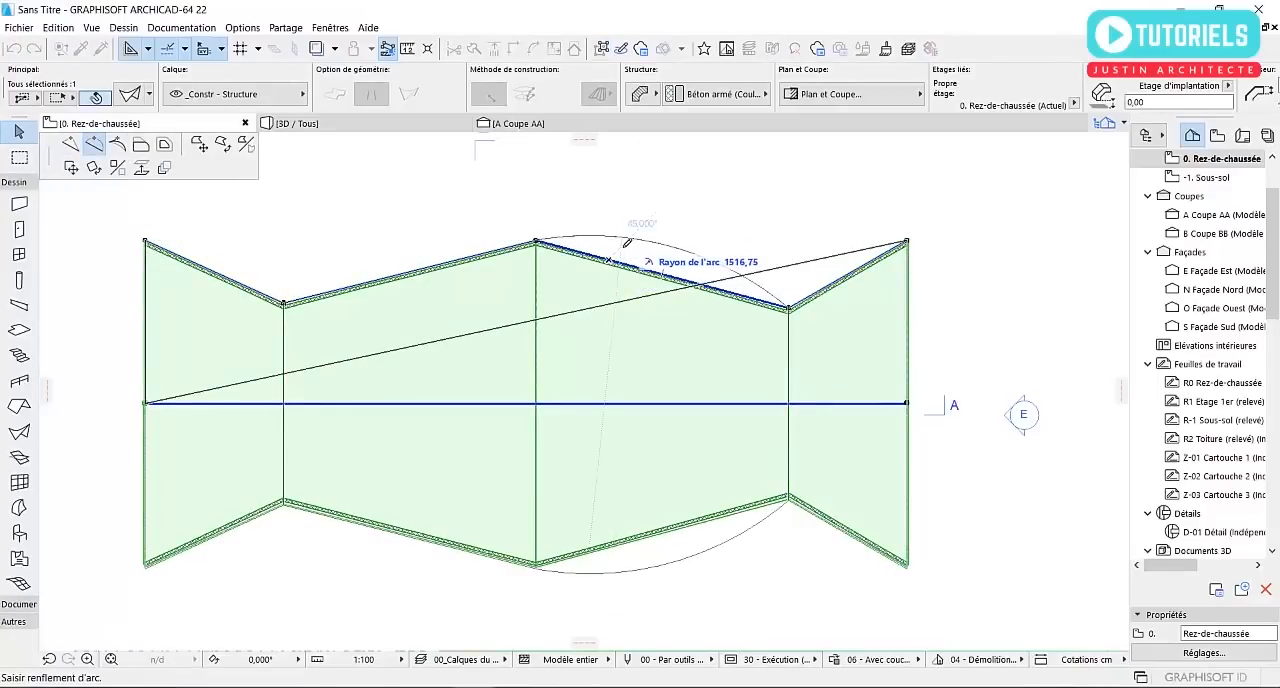
left_click(627, 238)
scroll(518, 288, "down", 2)
scroll(336, 314, "up", 1)
scroll(300, 285, "up", 1)
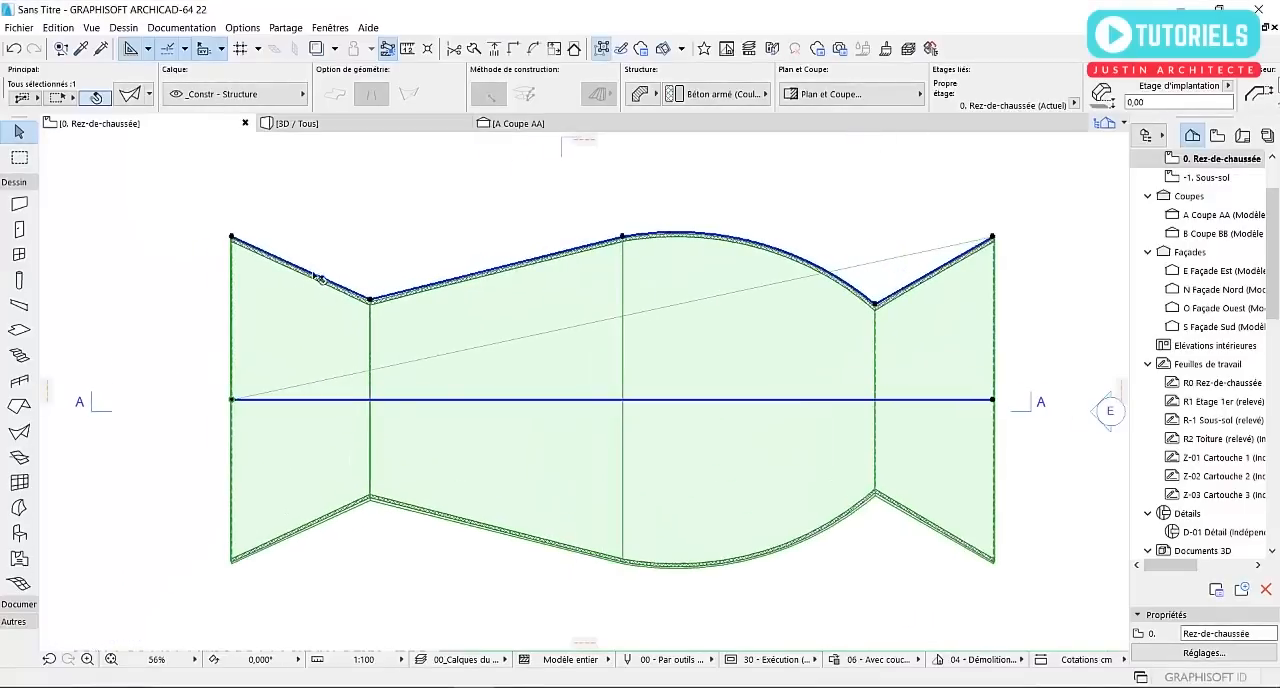
Curve the westernmost profile segment inward with an arc radius of about 671 cm
left_click(314, 269)
left_click(413, 350)
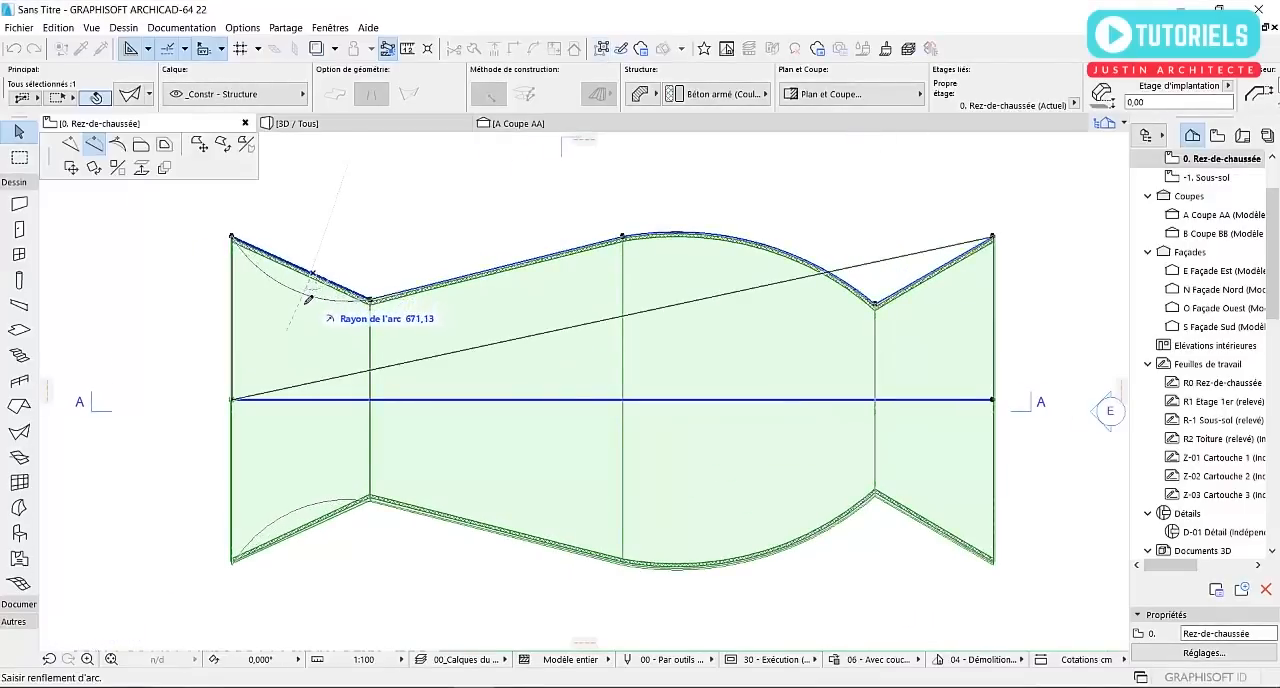
left_click(308, 298)
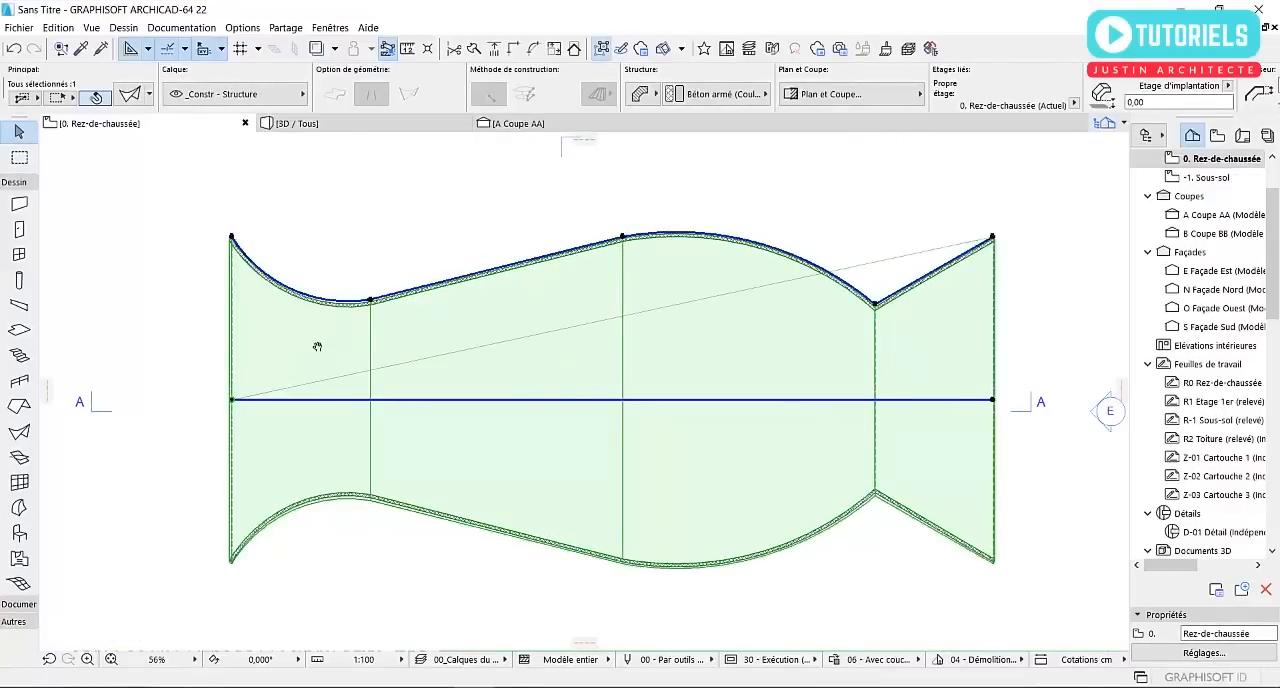
middle_click_drag(376, 344, 315, 334)
middle_click_drag(739, 311, 696, 325)
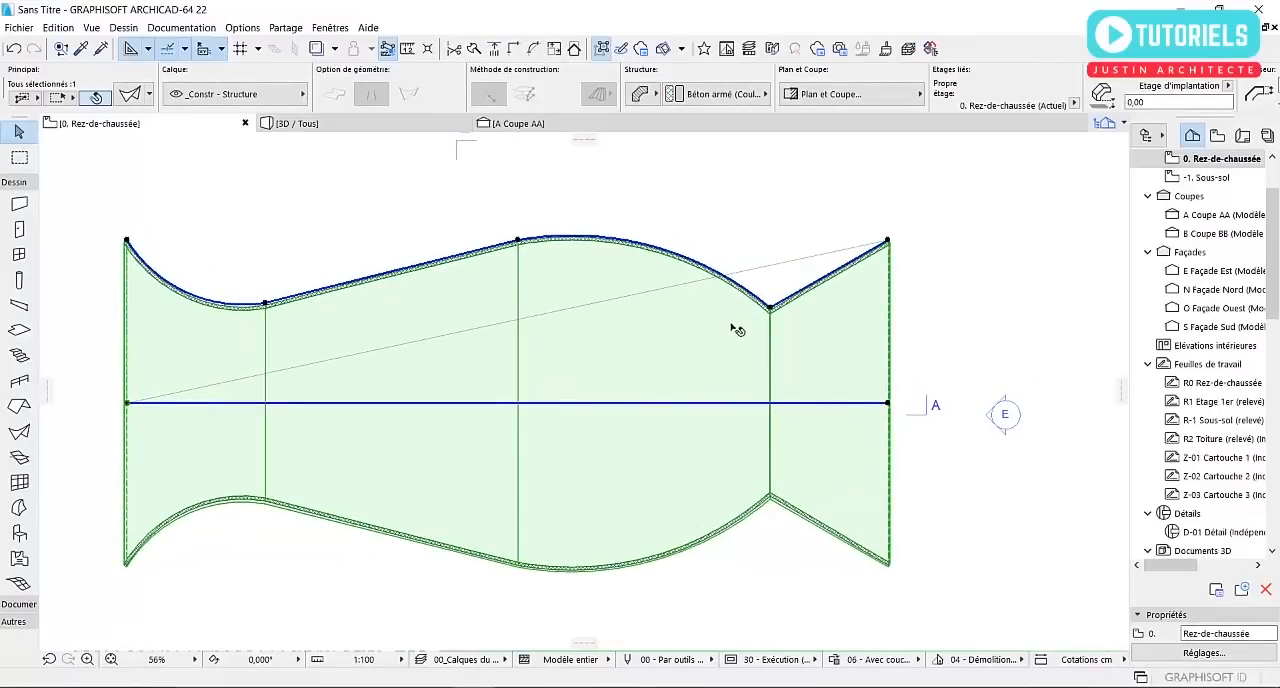
Examine the reshaped shell in the 3D perspective from the side and return to the ground floor plan
scroll(826, 318, "down", 2)
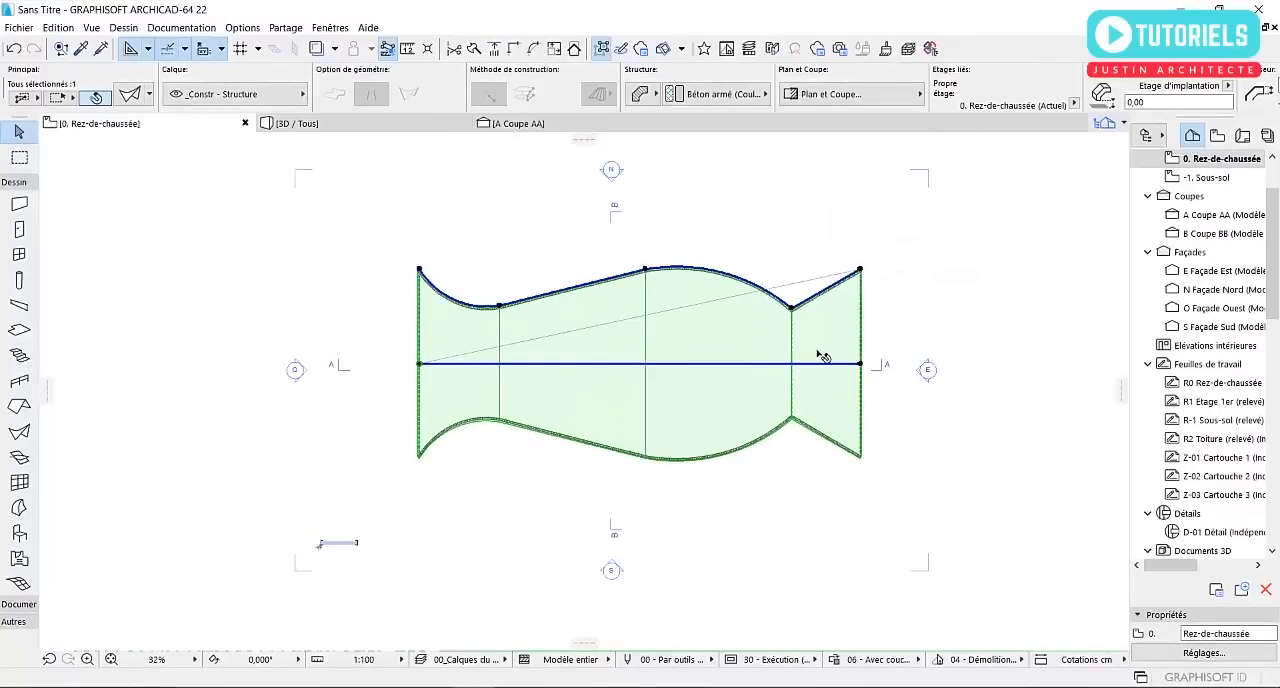
left_click(300, 123)
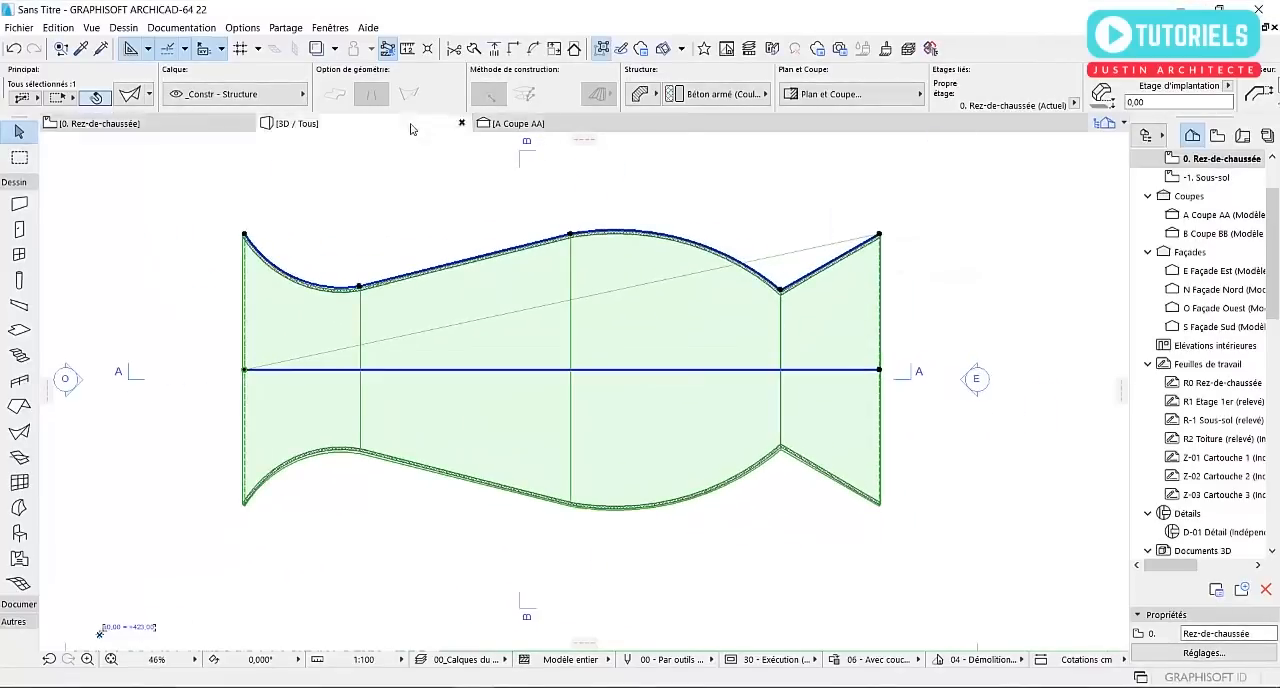
scroll(538, 260, "down", 6)
middle_click_drag(737, 334, 322, 300, "shift")
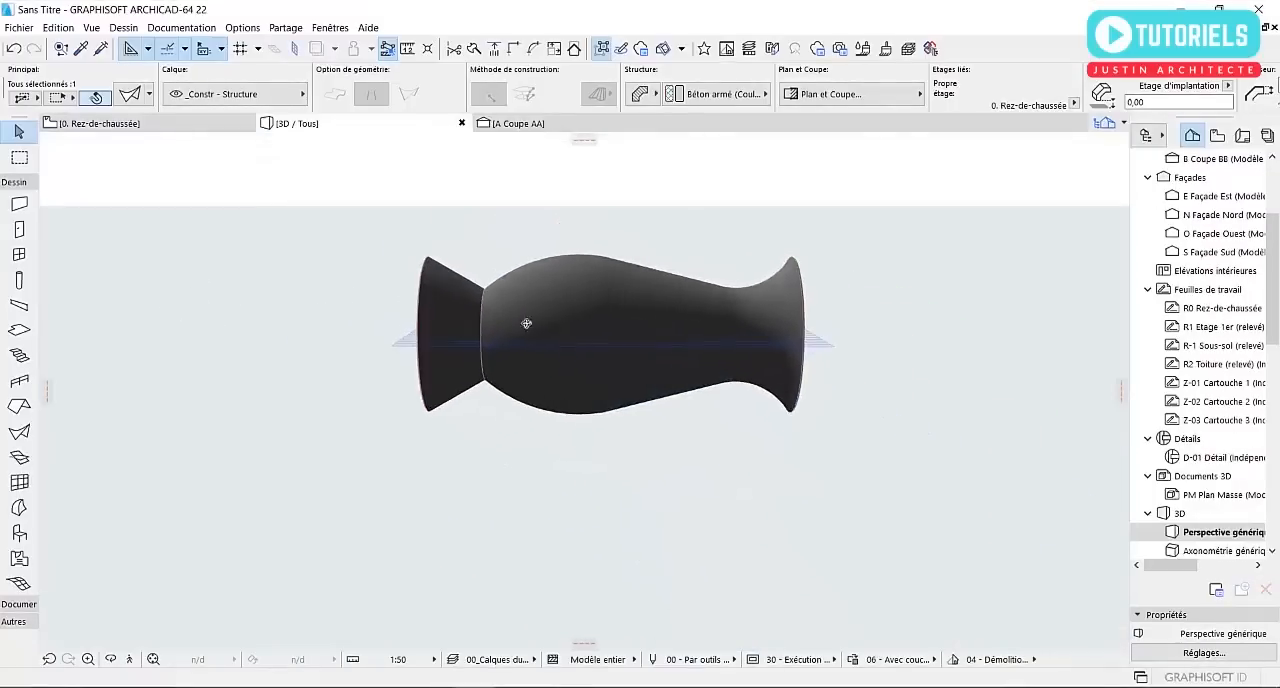
scroll(645, 335, "up", 3)
left_click(677, 343)
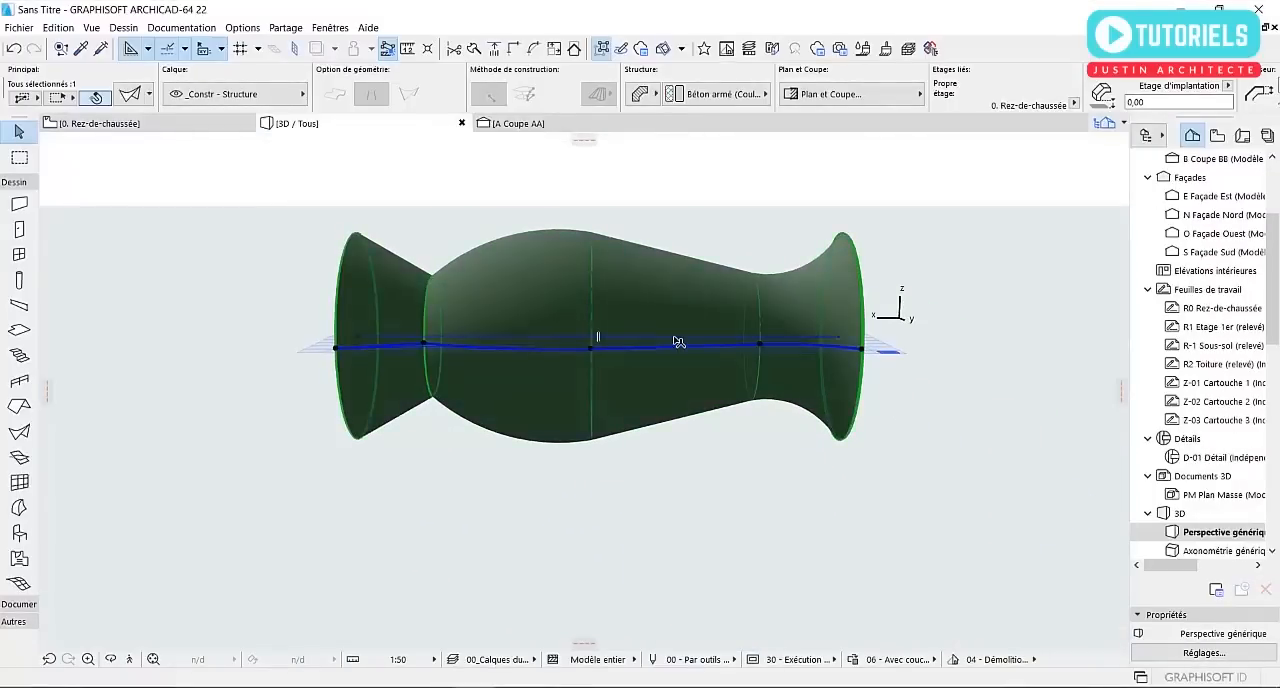
left_click(96, 123)
middle_click_drag(706, 309, 560, 305)
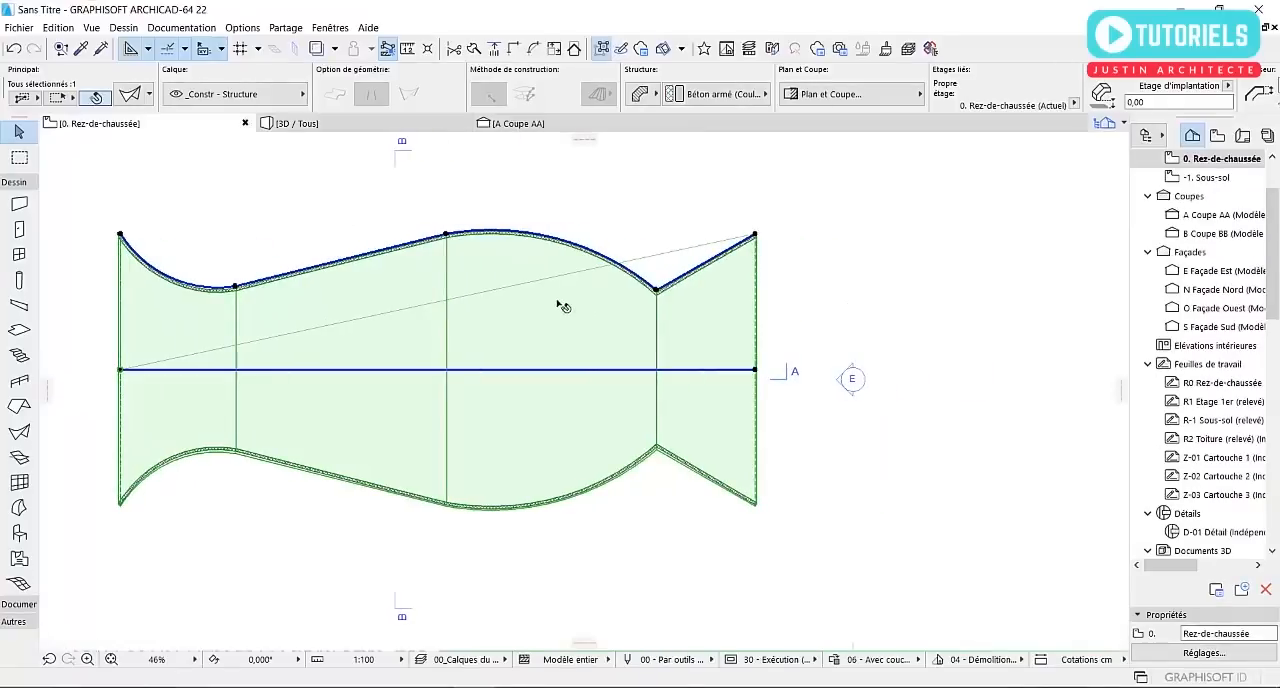
Undo the arc on the westernmost profile segment and insert a node near the middle of that segment
scroll(415, 285, "up", 4)
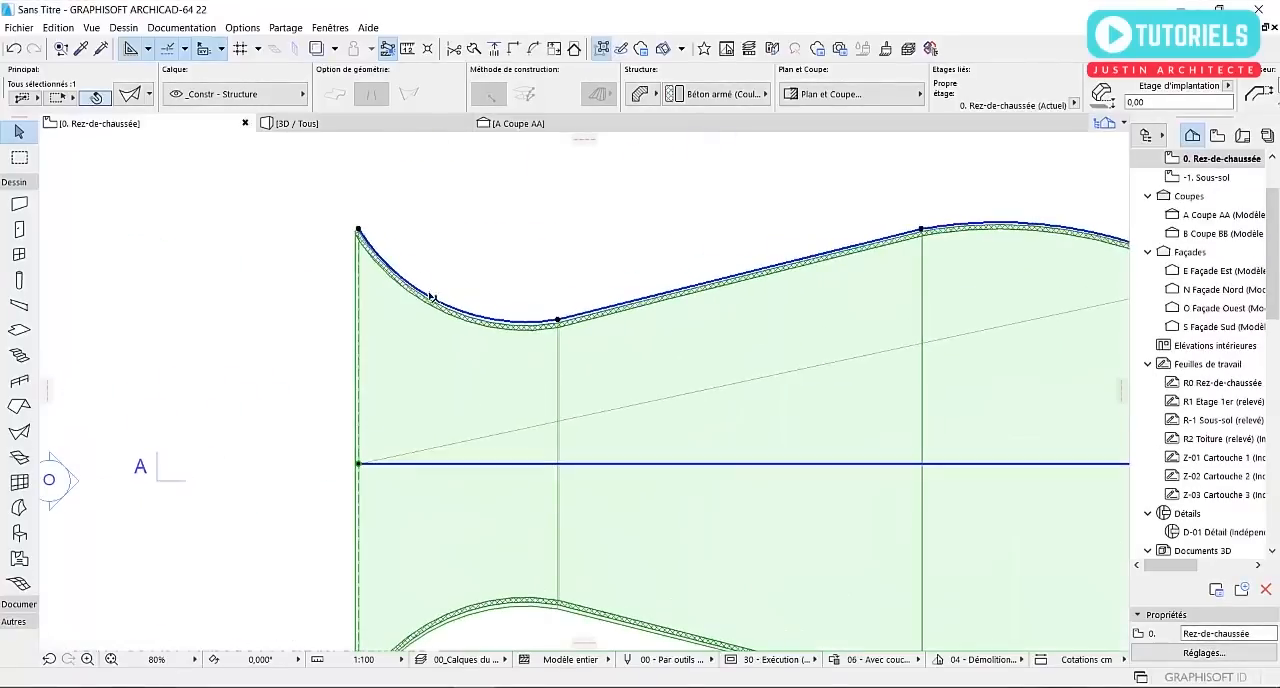
left_click(432, 297)
key("Escape")
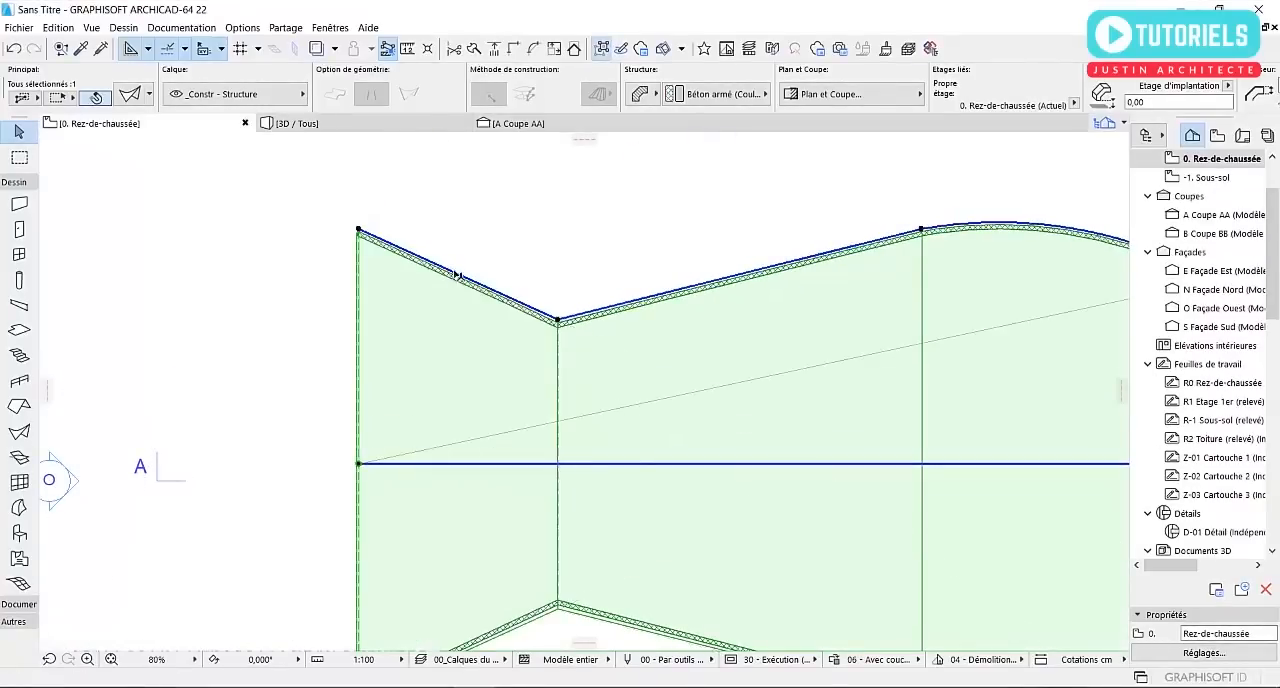
left_click(457, 277)
left_click(455, 272)
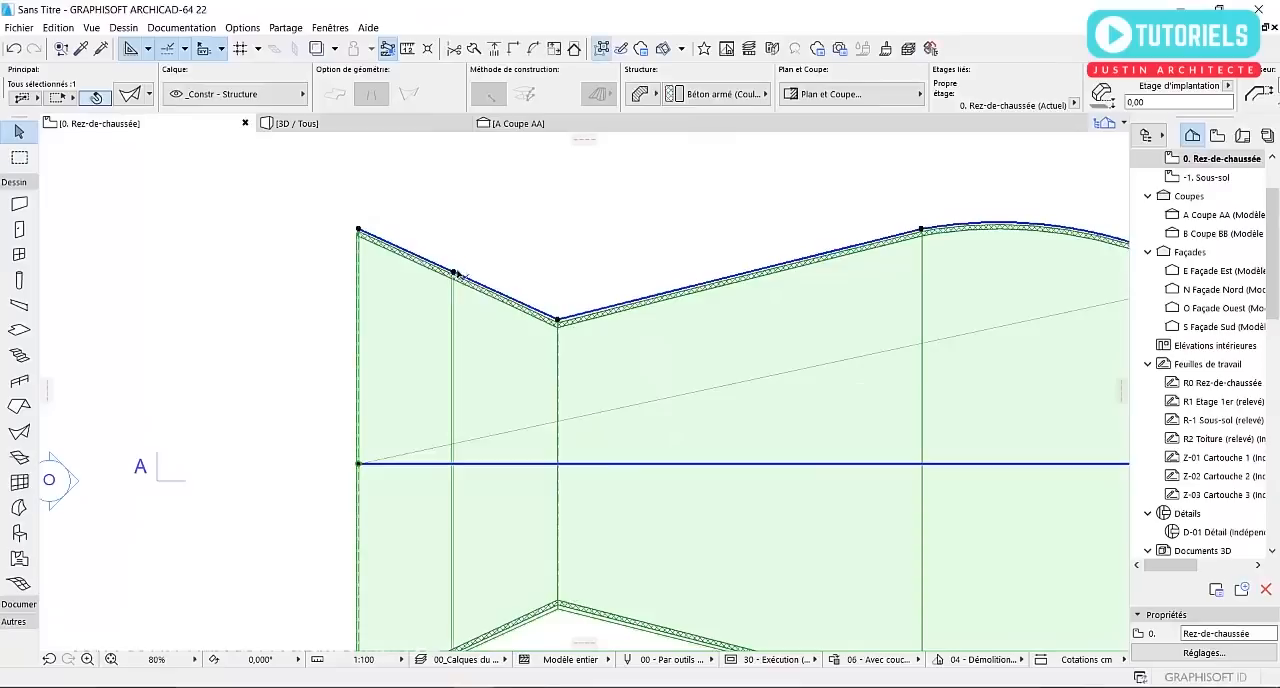
Move the profile's west end node straight toward the axis so that the end segment tapers inward
left_click(362, 232)
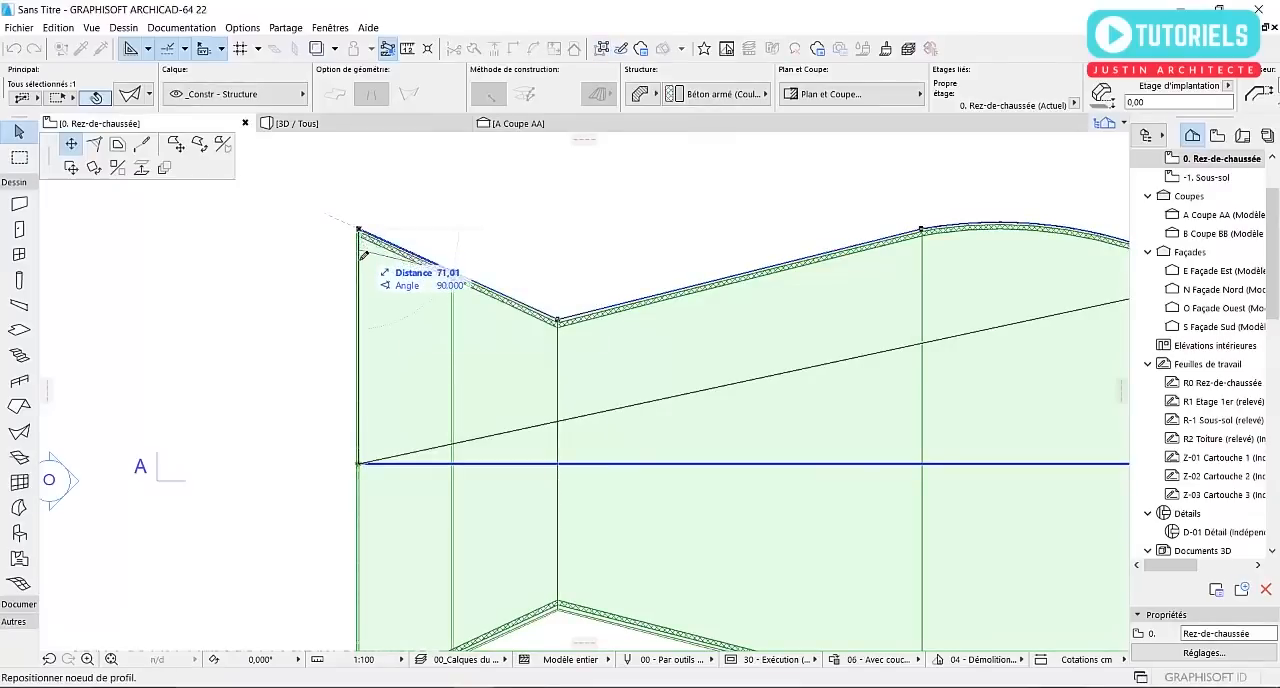
left_click(361, 302)
scroll(314, 261, "down", 4)
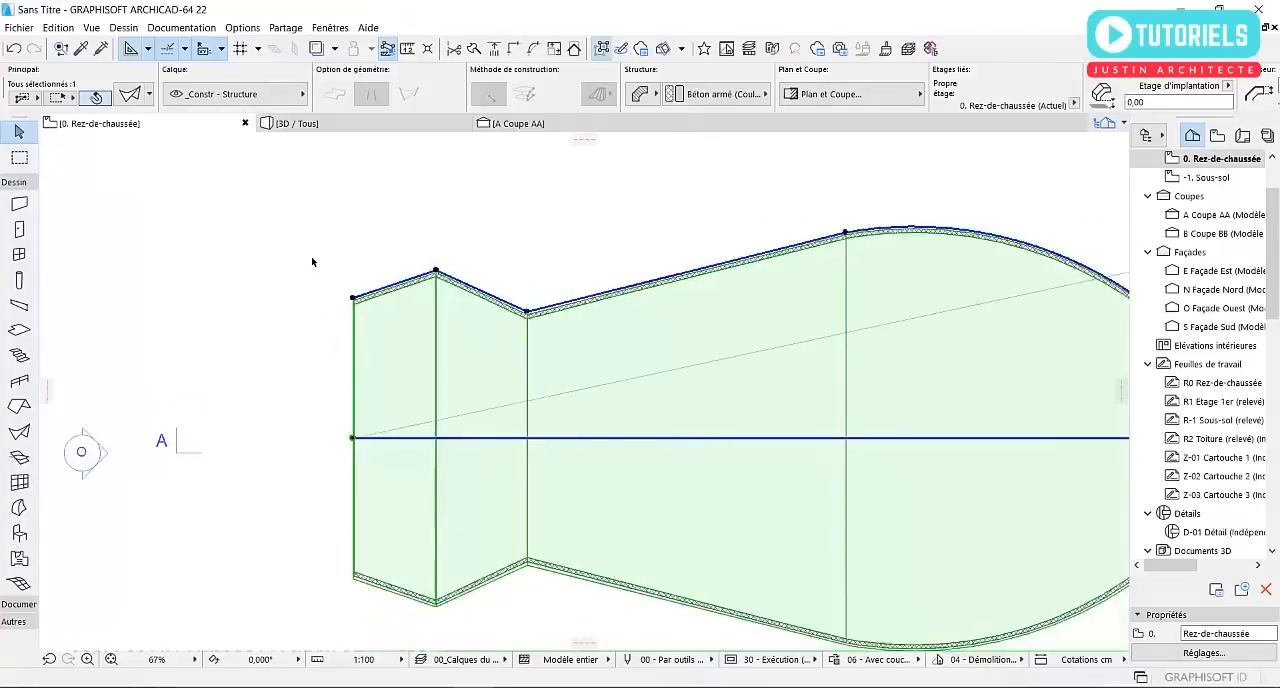
middle_click_drag(530, 305, 413, 286)
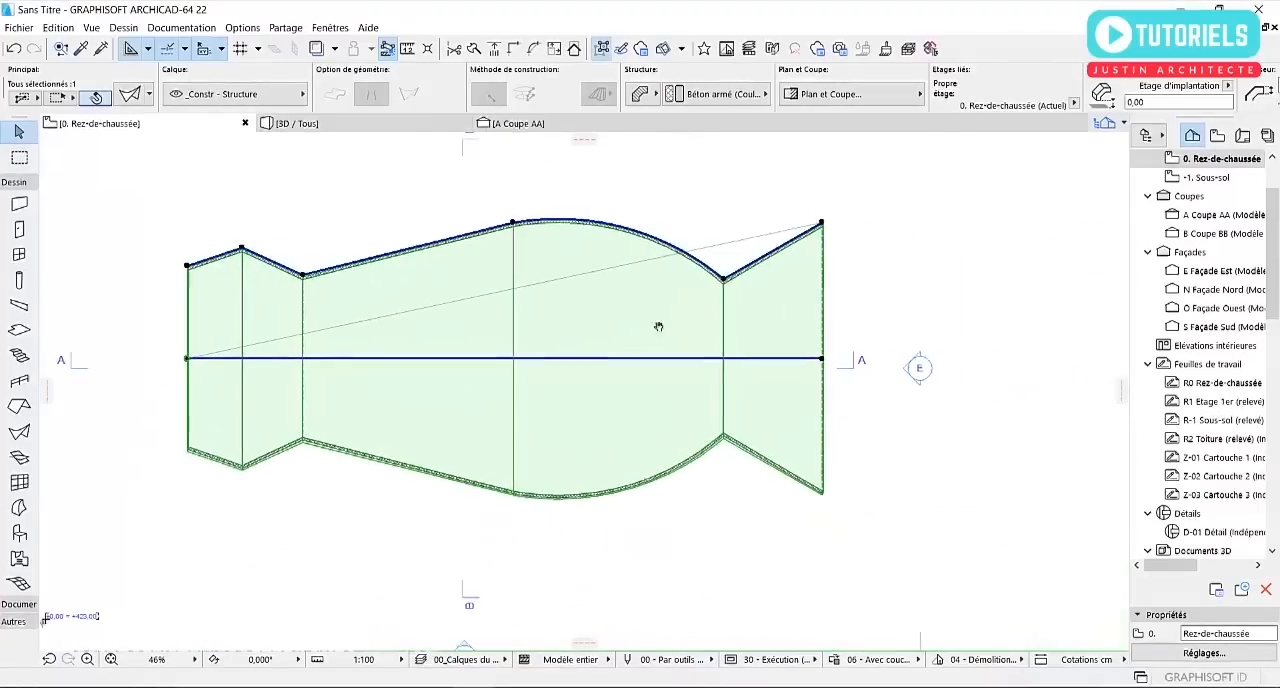
Try inserting a profile node midway along the easternmost segment and repositioning the east end, and undo the insertion
scroll(682, 260, "up", 3)
left_click(798, 250)
left_click(644, 254)
left_click(729, 205)
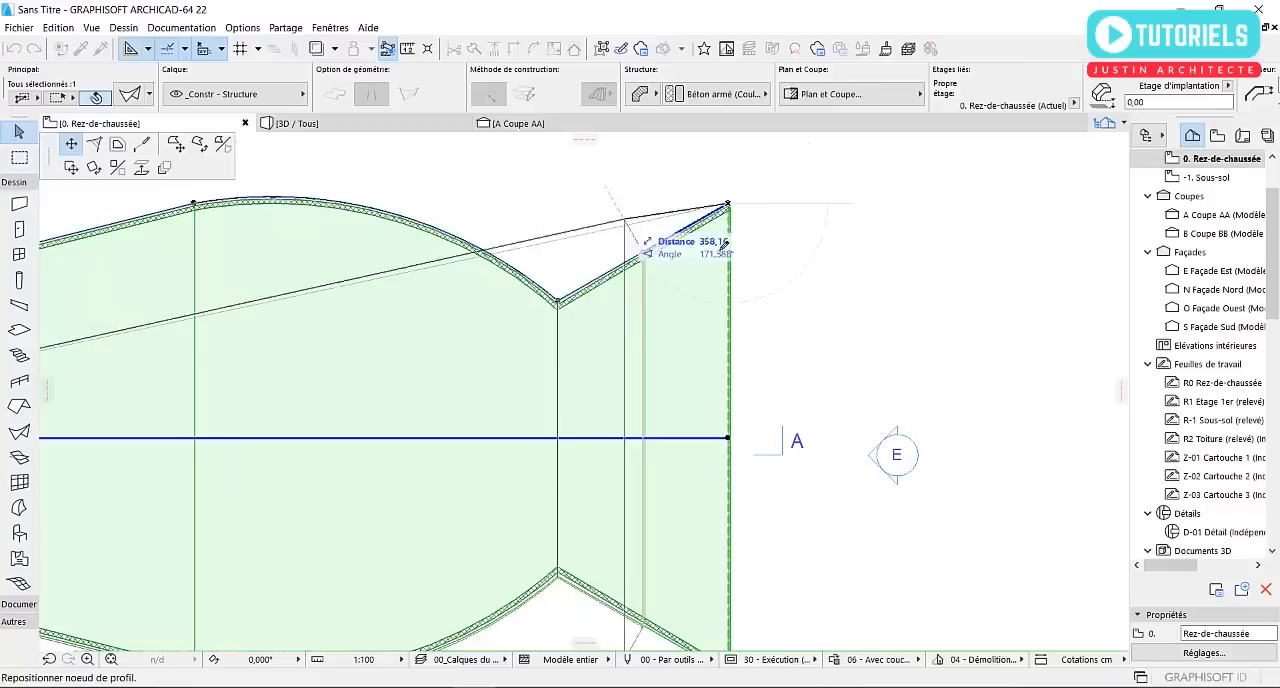
left_click(727, 204)
scroll(726, 232, "down", 3)
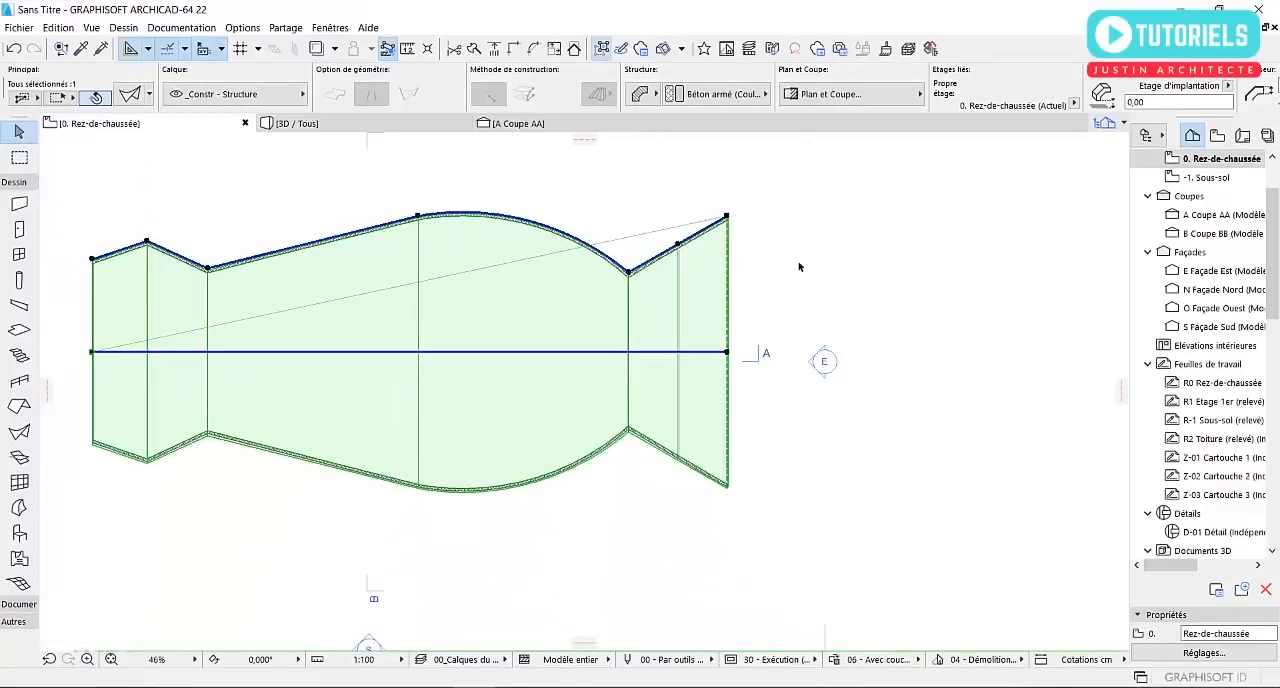
key("ctrl+z")
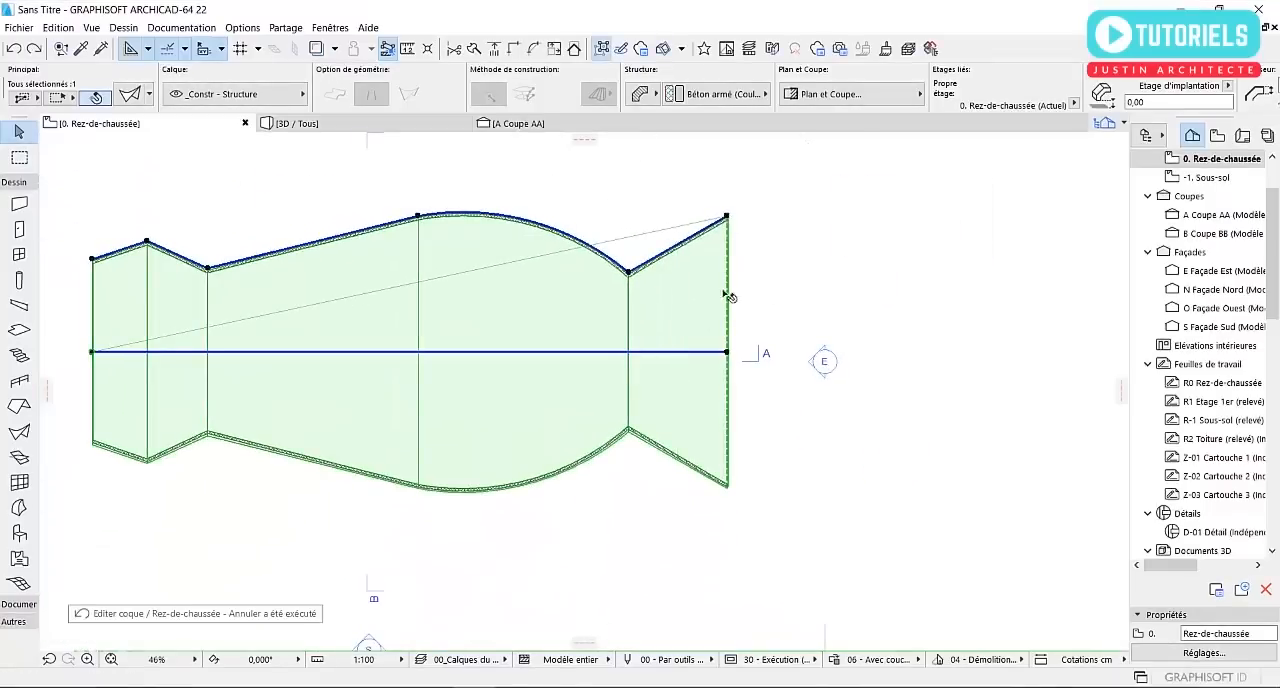
Curve the second profile segment from the west inward with a radius of about 381 cm and deselect the shell
scroll(268, 268, "up", 4)
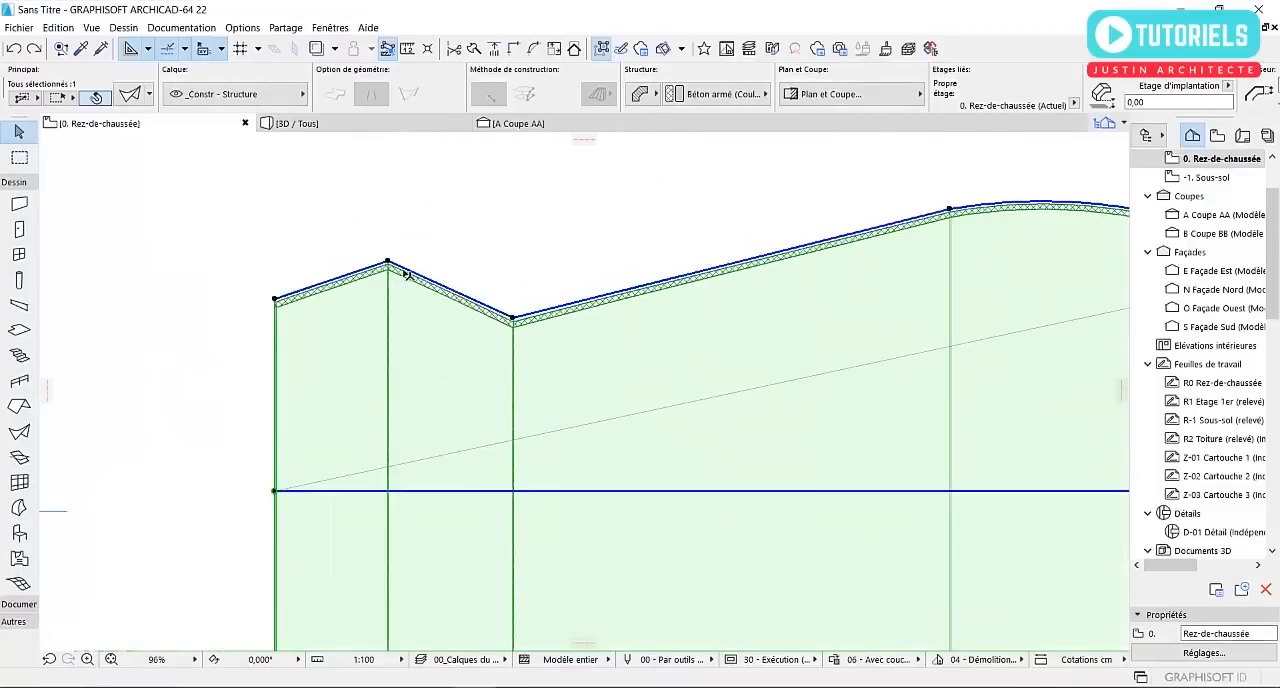
left_click(453, 292)
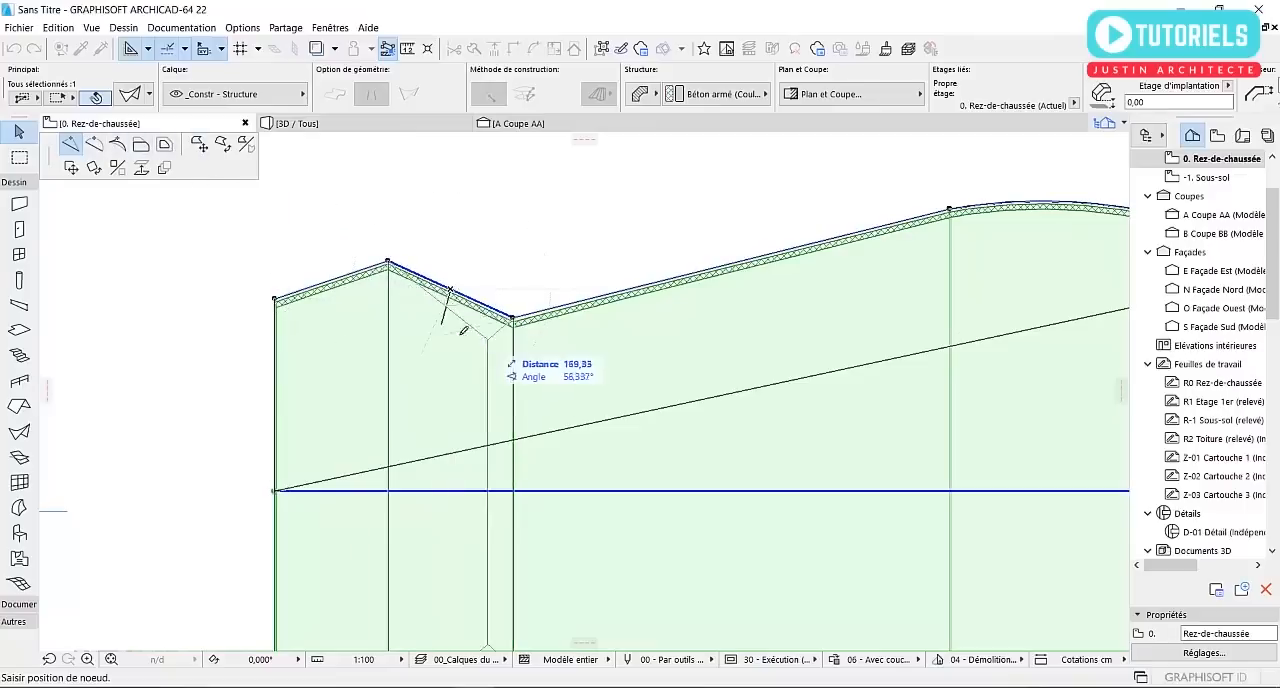
left_click(94, 143)
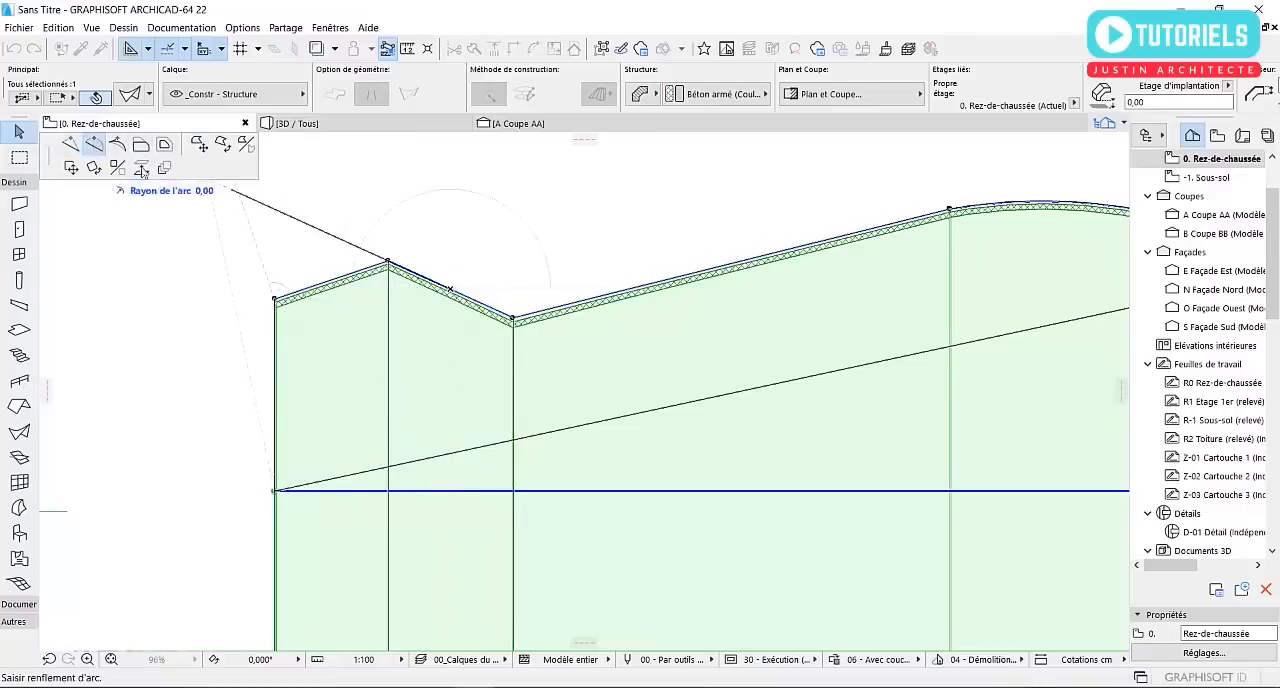
left_click(450, 315)
key("ctrl+apostrophe")
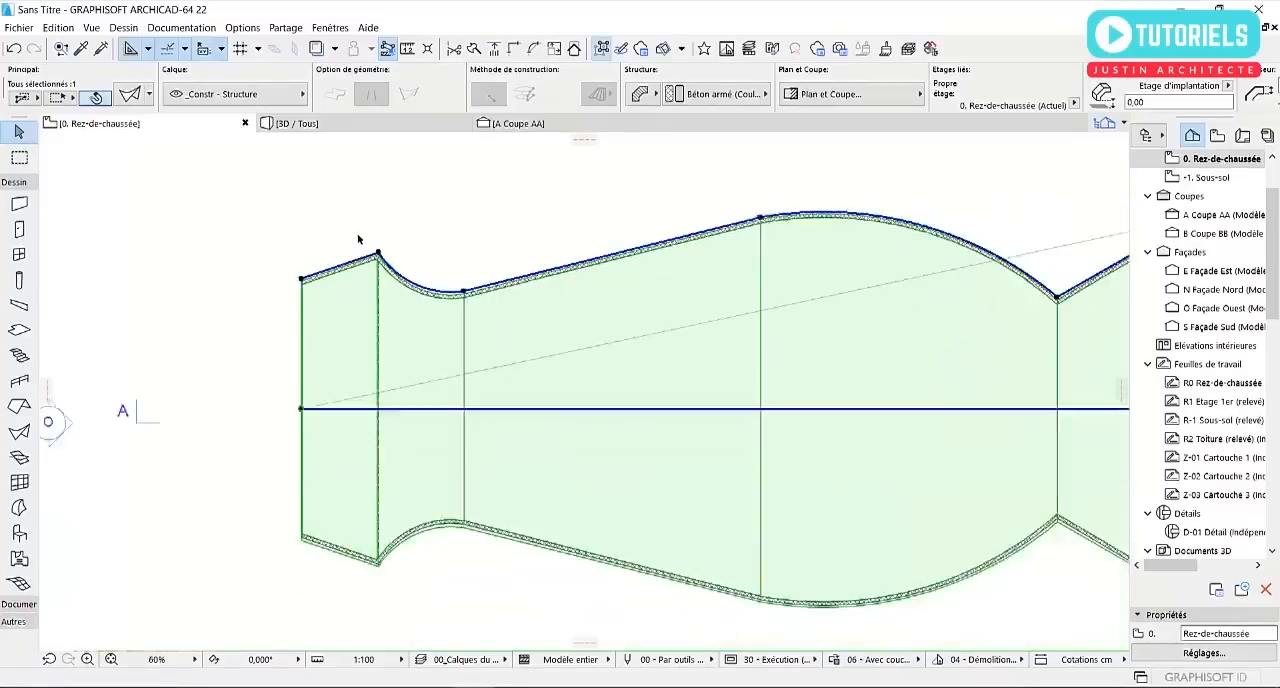
left_click(271, 251)
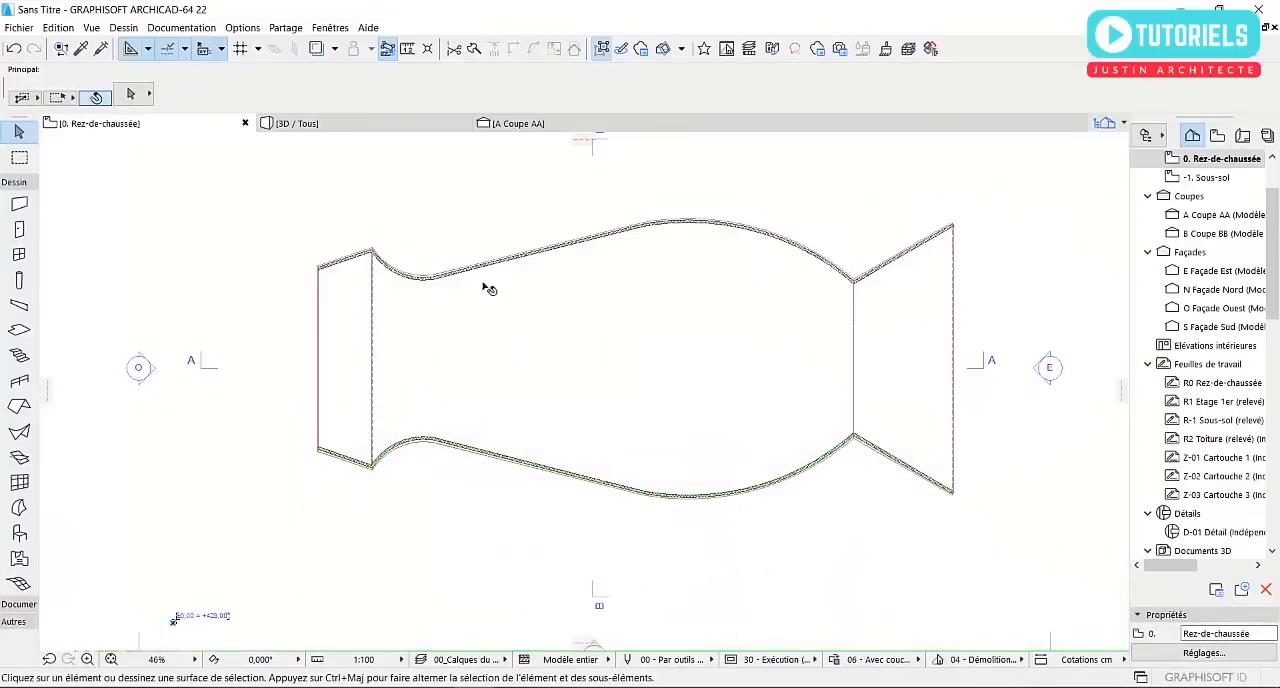
middle_click_drag(562, 300, 523, 307)
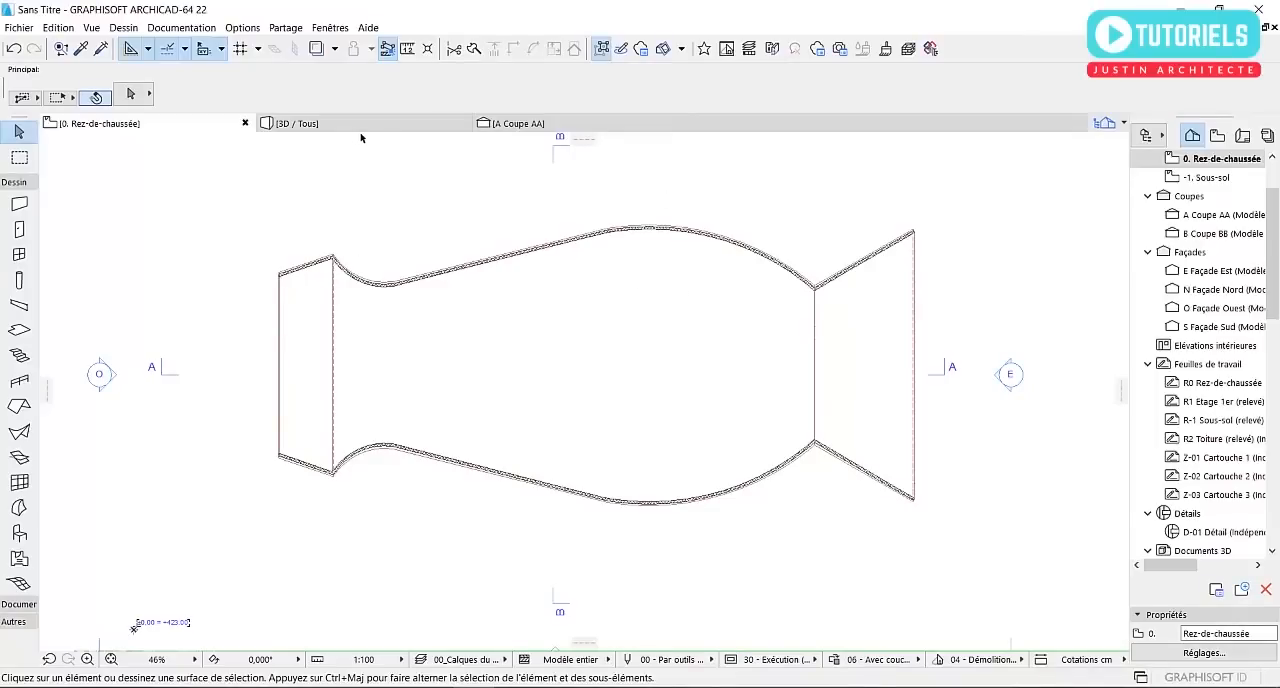
Open section A and activate the Morph tool with polygonal geometry, starting at the shell's west end on level ±0,00
left_click(512, 123)
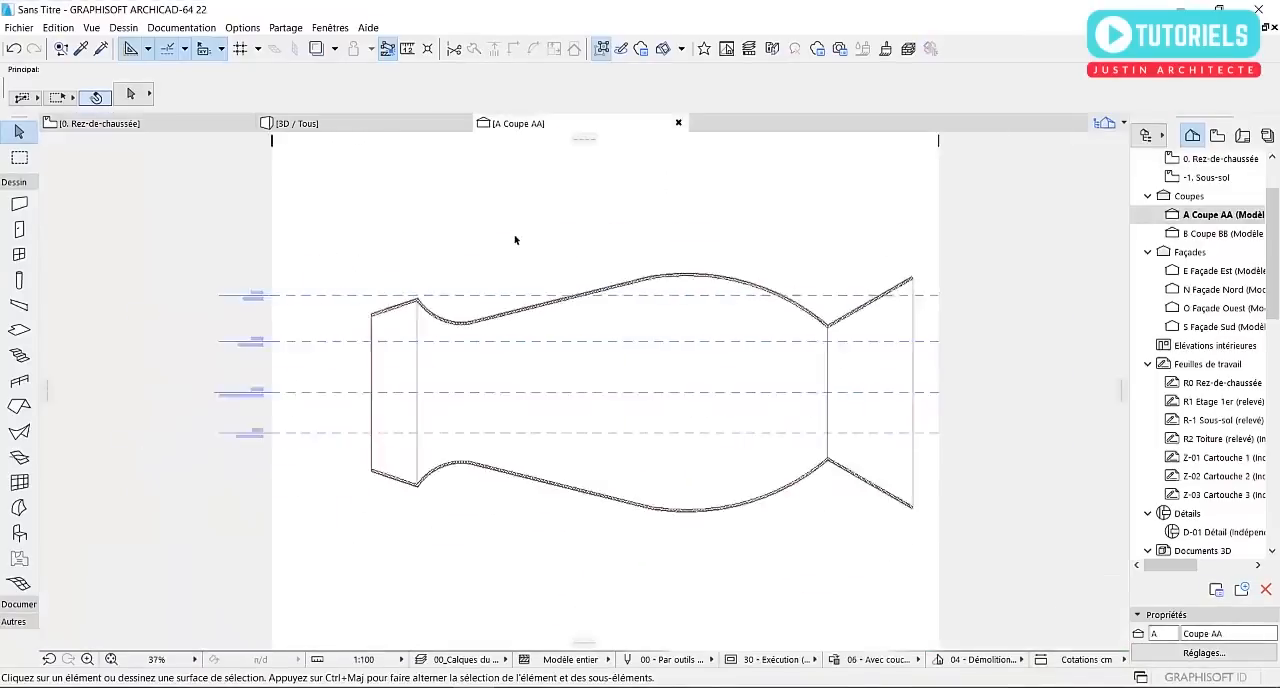
scroll(522, 392, "up", 3)
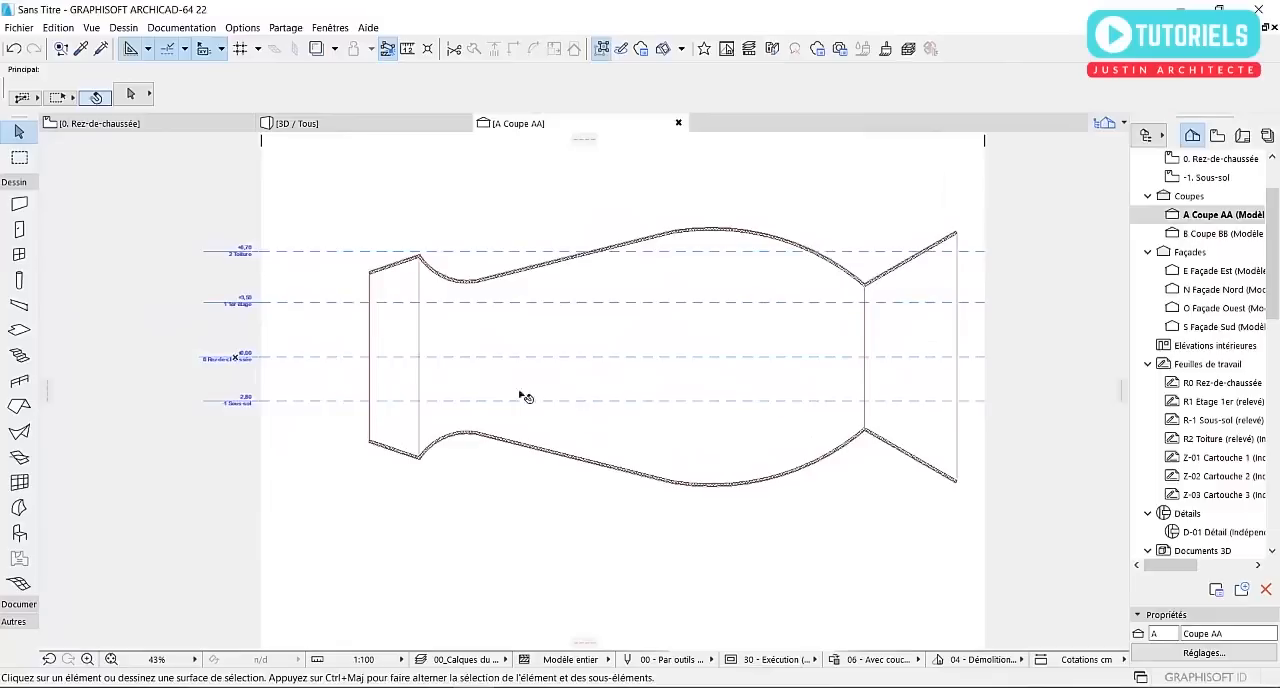
scroll(857, 269, "up", 2)
scroll(848, 274, "down", 3)
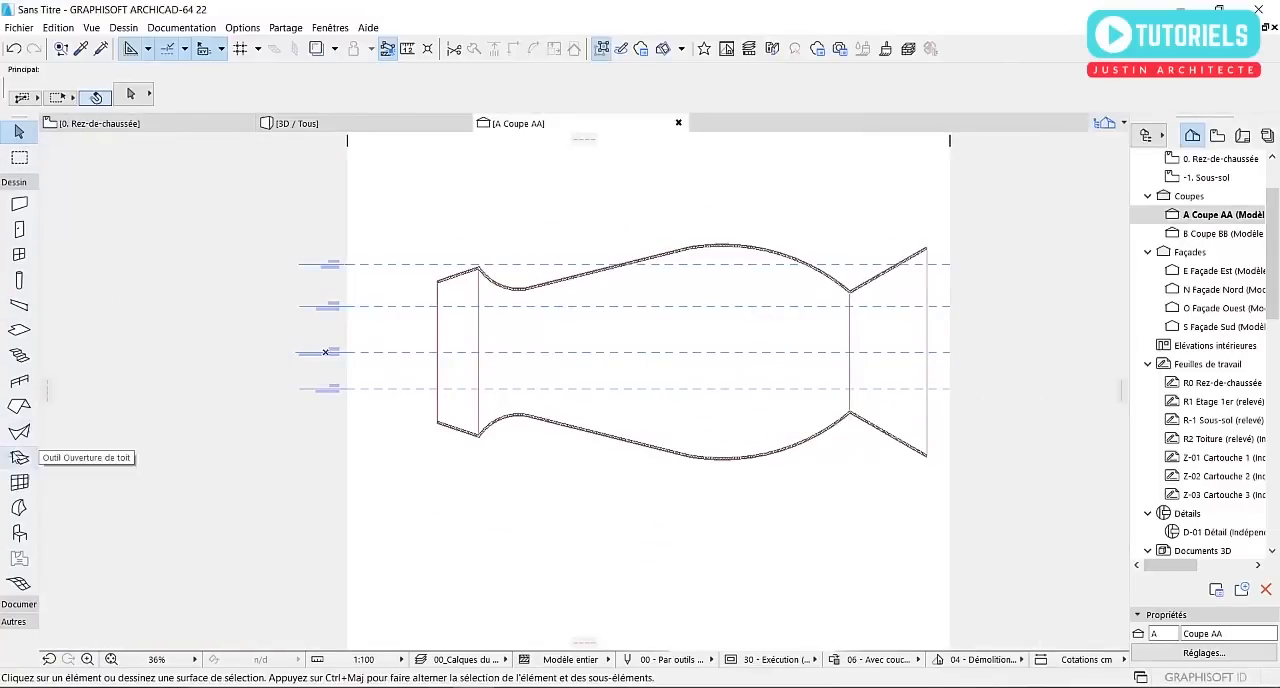
left_click(18, 507)
scroll(450, 369, "up", 6)
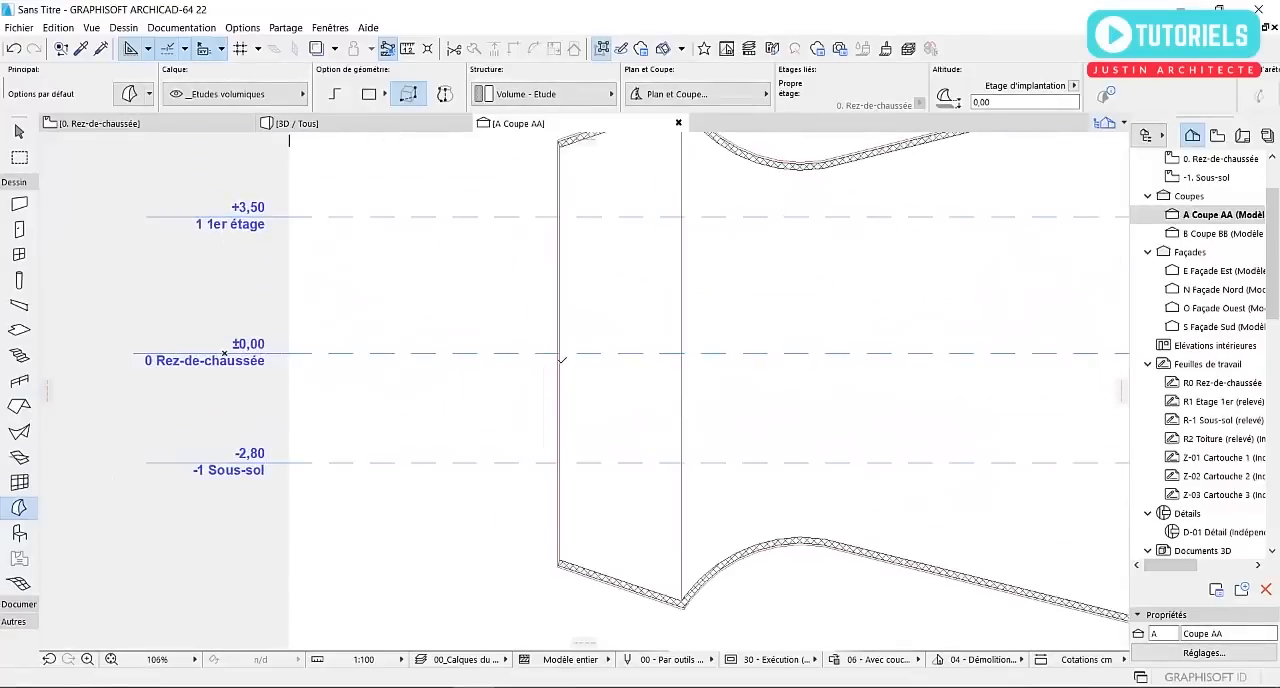
left_click(560, 354)
scroll(453, 340, "down", 2)
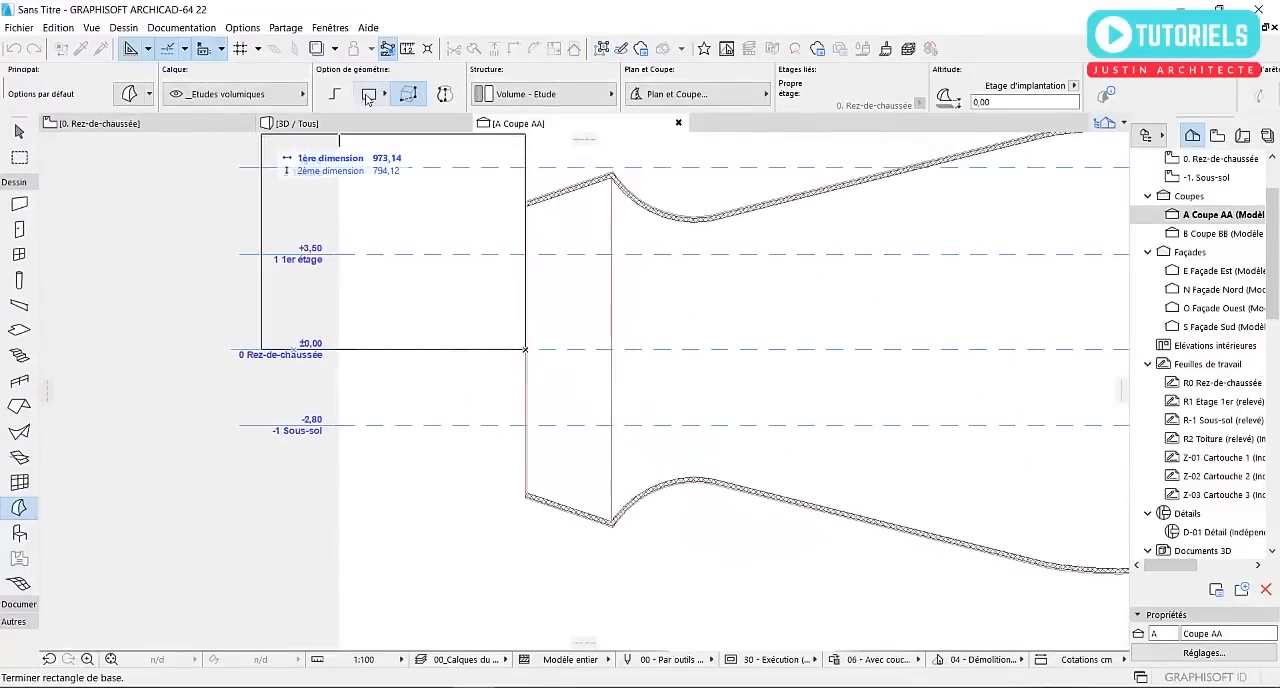
left_click(333, 100)
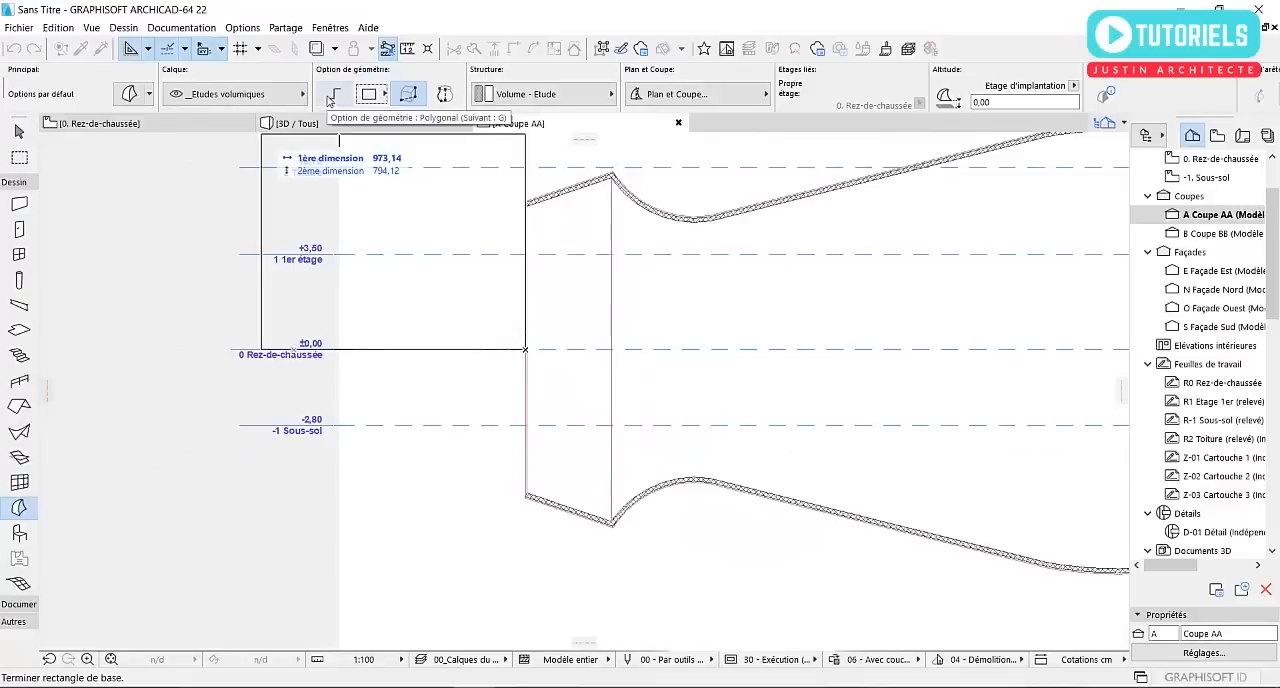
Try drawing an open, bent morph line through the shell from the west end to the east end, and undo it
scroll(610, 323, "down", 3)
left_click(418, 306)
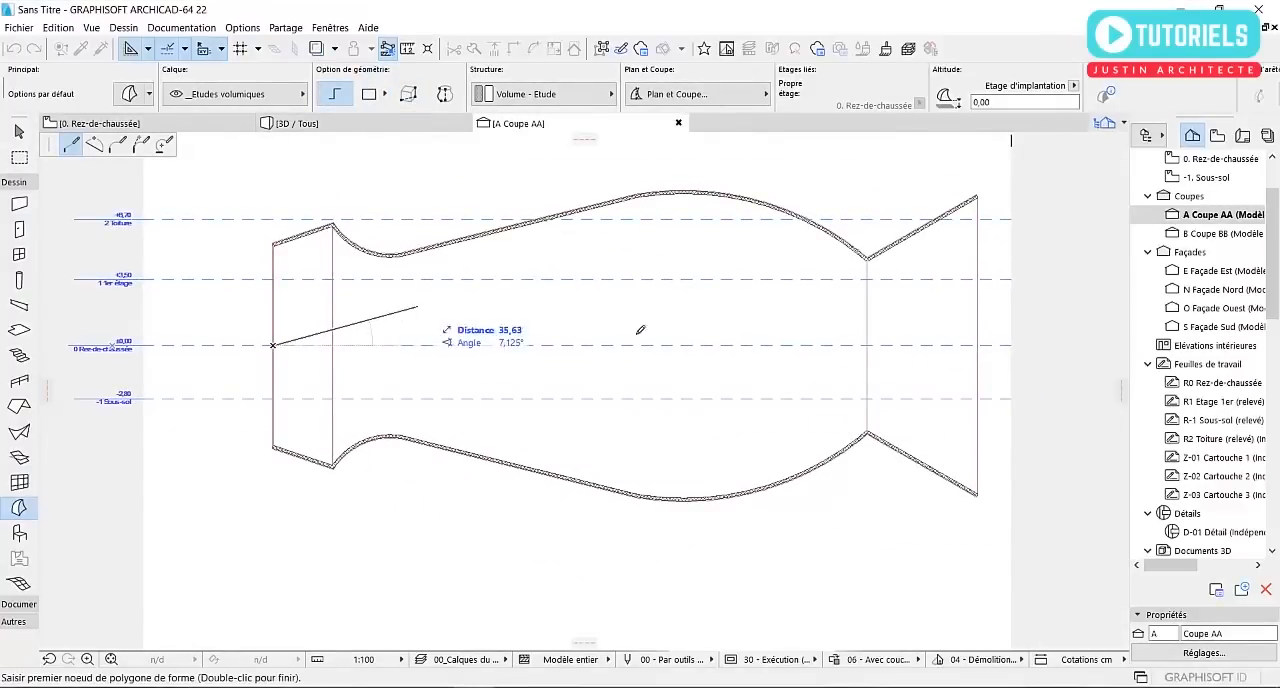
left_click(632, 266)
left_click(709, 311)
left_click(867, 312)
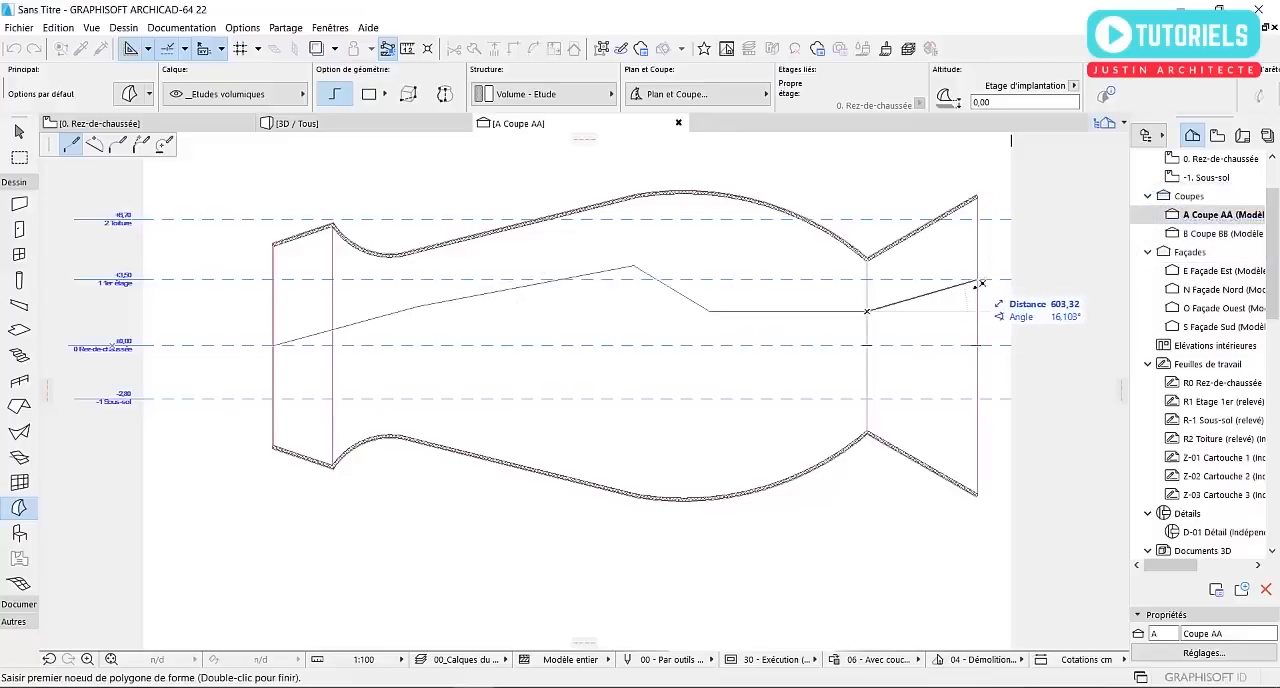
double_click(977, 283)
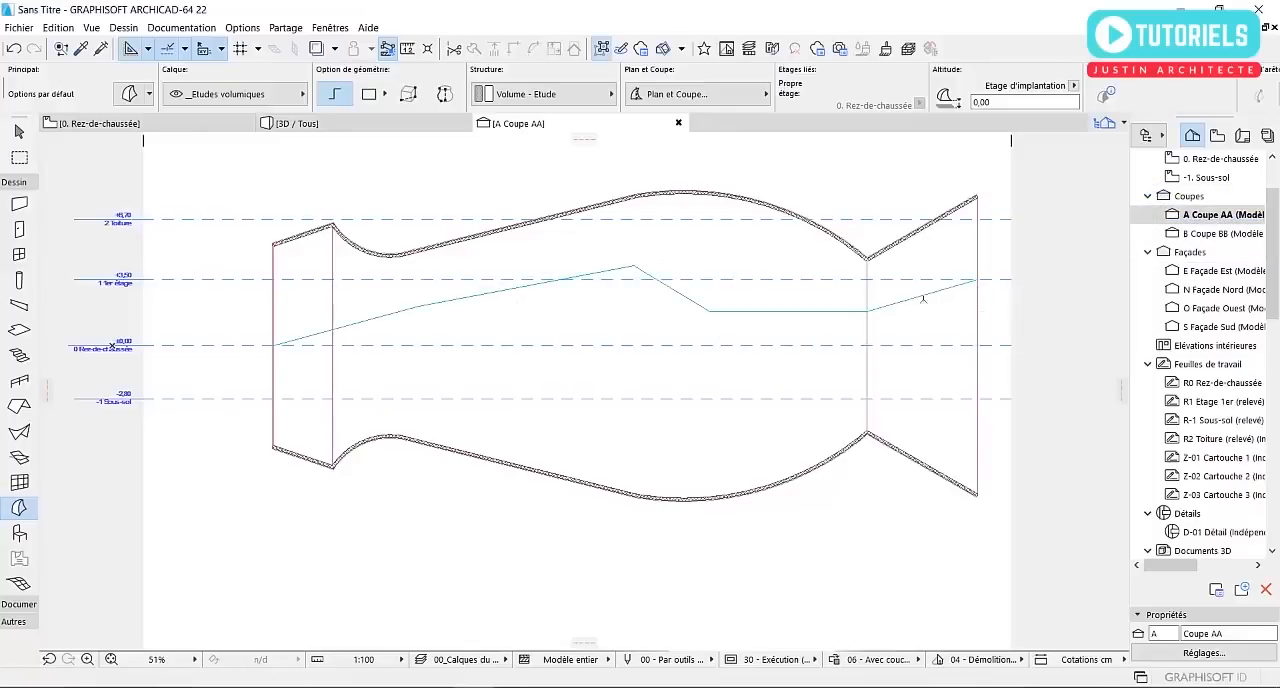
key("ctrl+z")
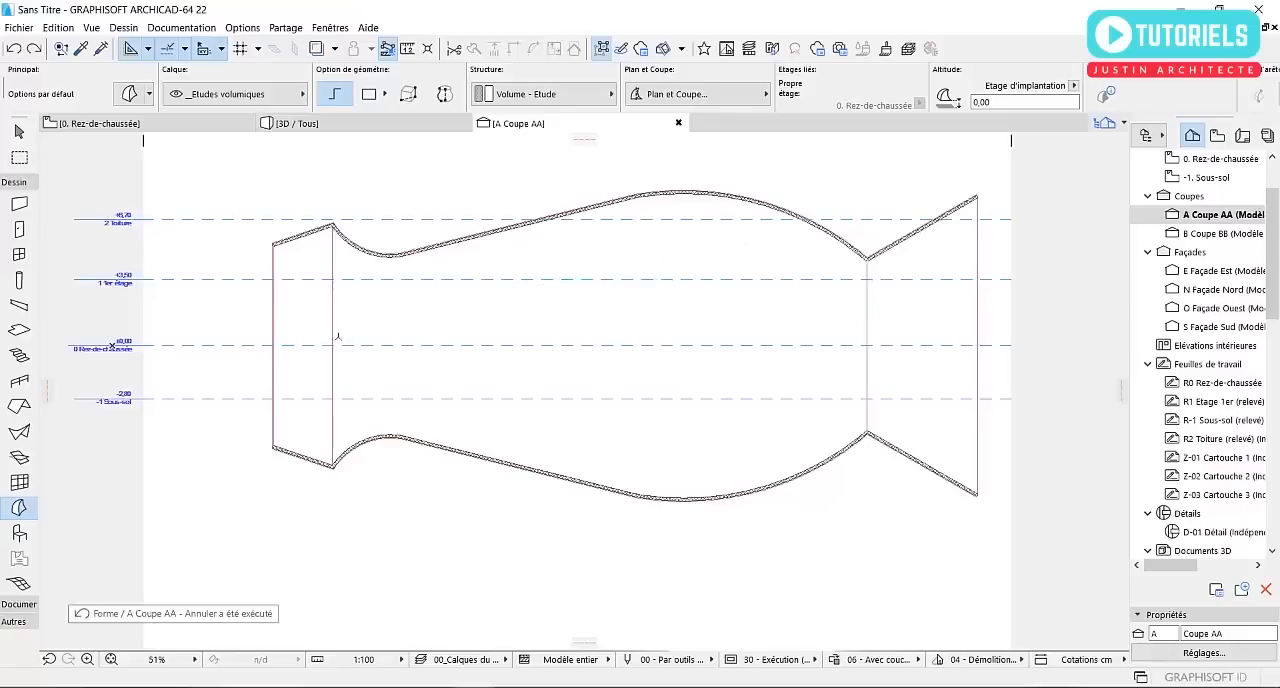
Draw a closed polygonal morph from the west end on level ±0,00, with an undulating upper edge inside the shell and its base below the shell
left_click(273, 345)
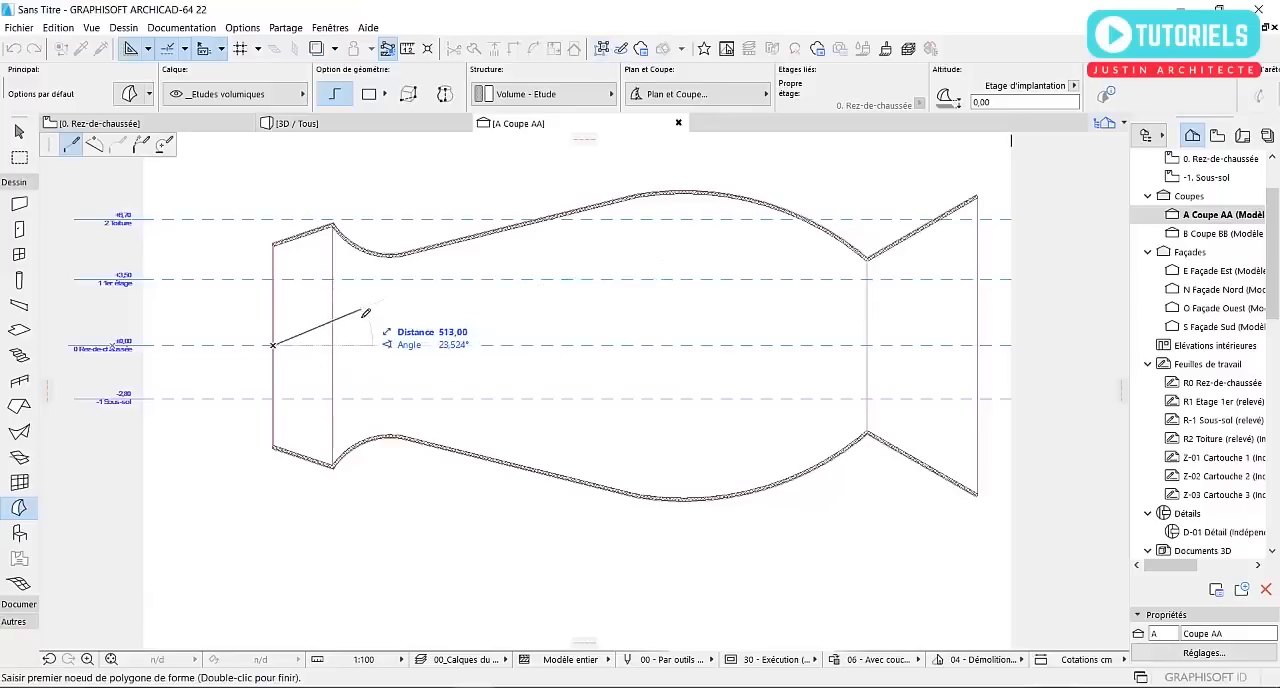
left_click(333, 318)
left_click(400, 322)
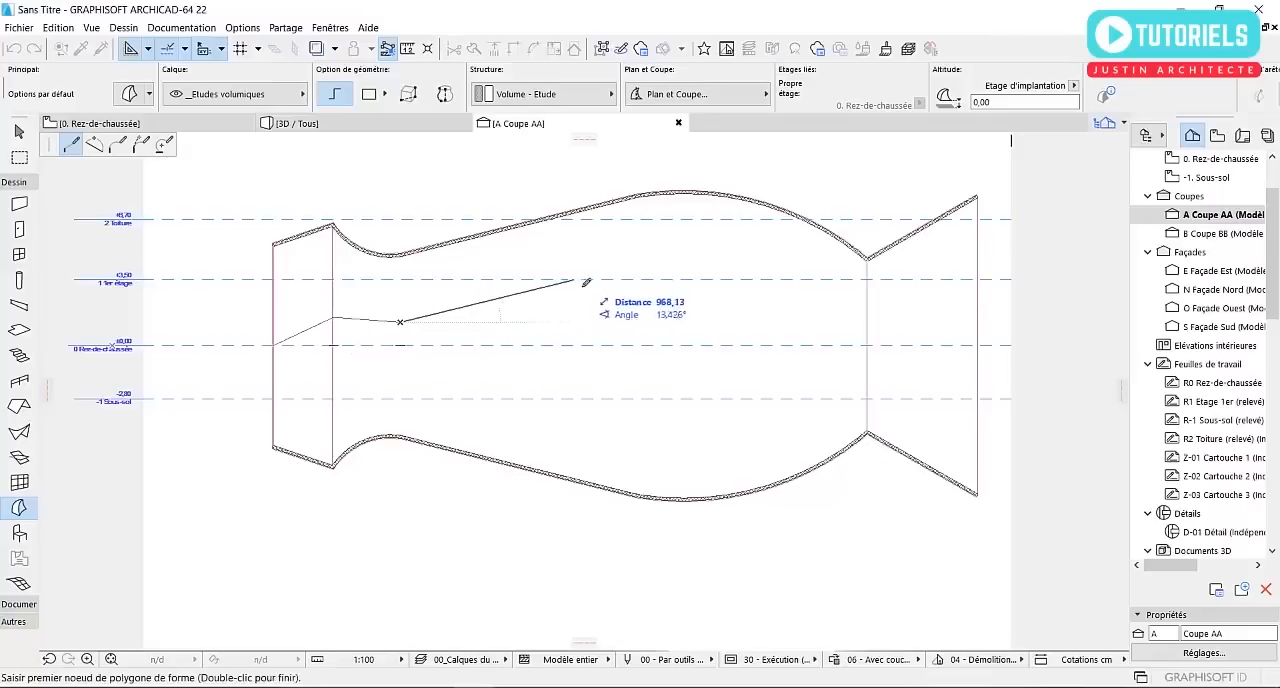
left_click(810, 302)
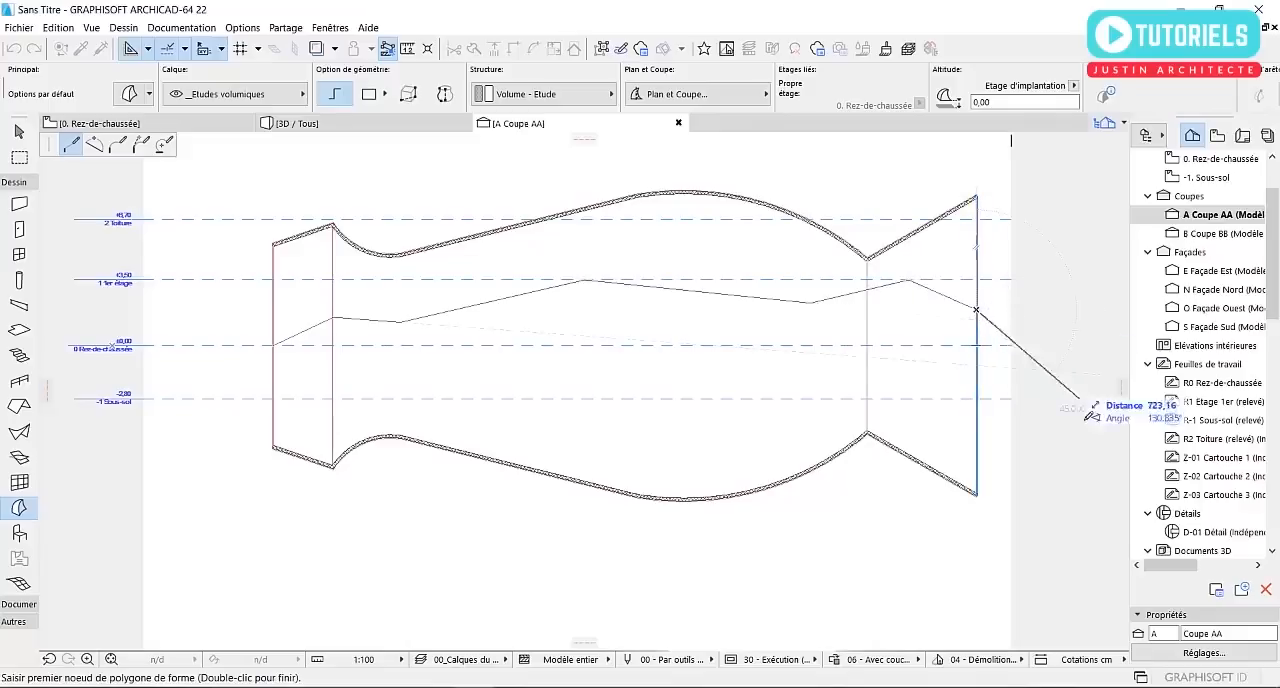
left_click(1057, 490)
left_click(405, 591)
left_click(212, 520)
left_click(274, 346)
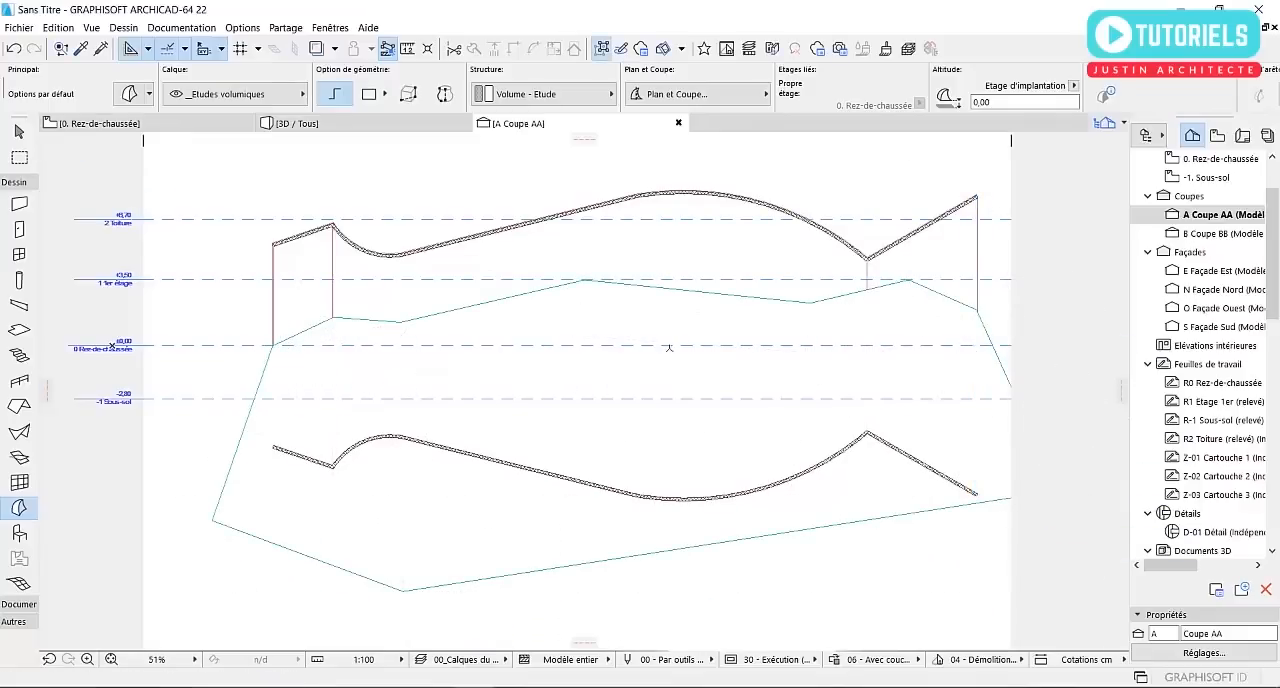
key("Escape")
Select the morph and curve the long descending segment in the middle of its upper edge upward into an arc
left_click(938, 296)
scroll(720, 300, "up", 2)
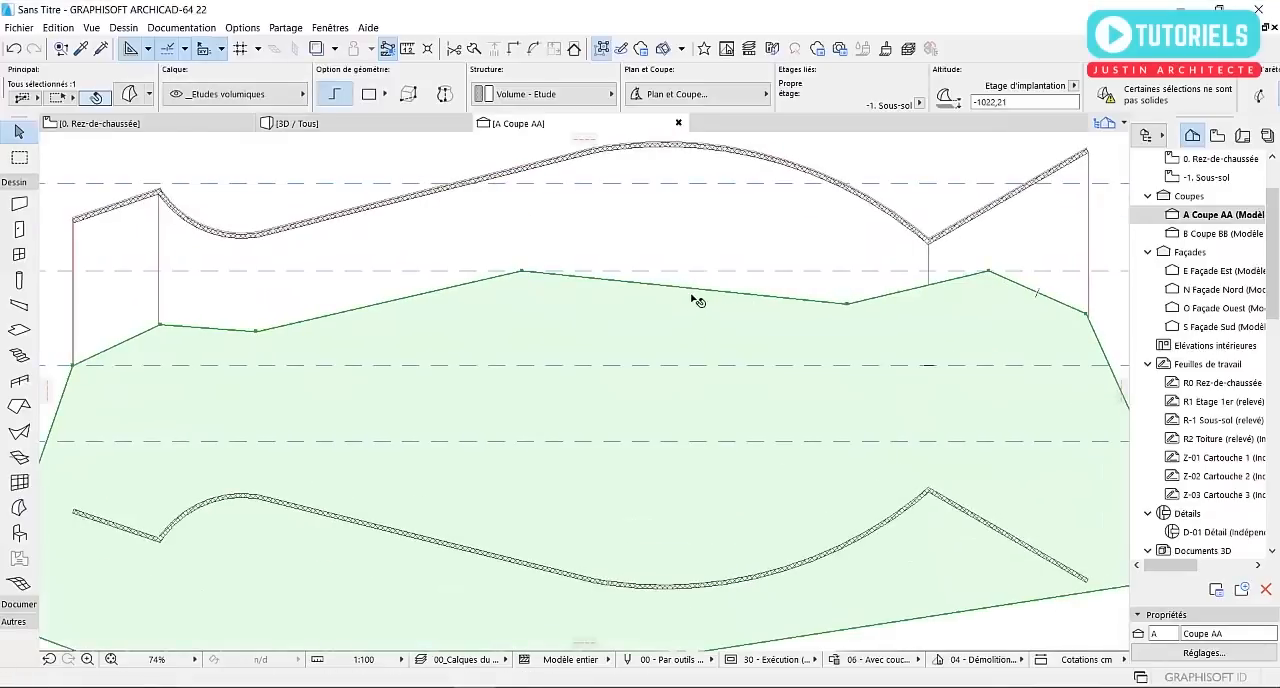
left_click(695, 292)
left_click(763, 371)
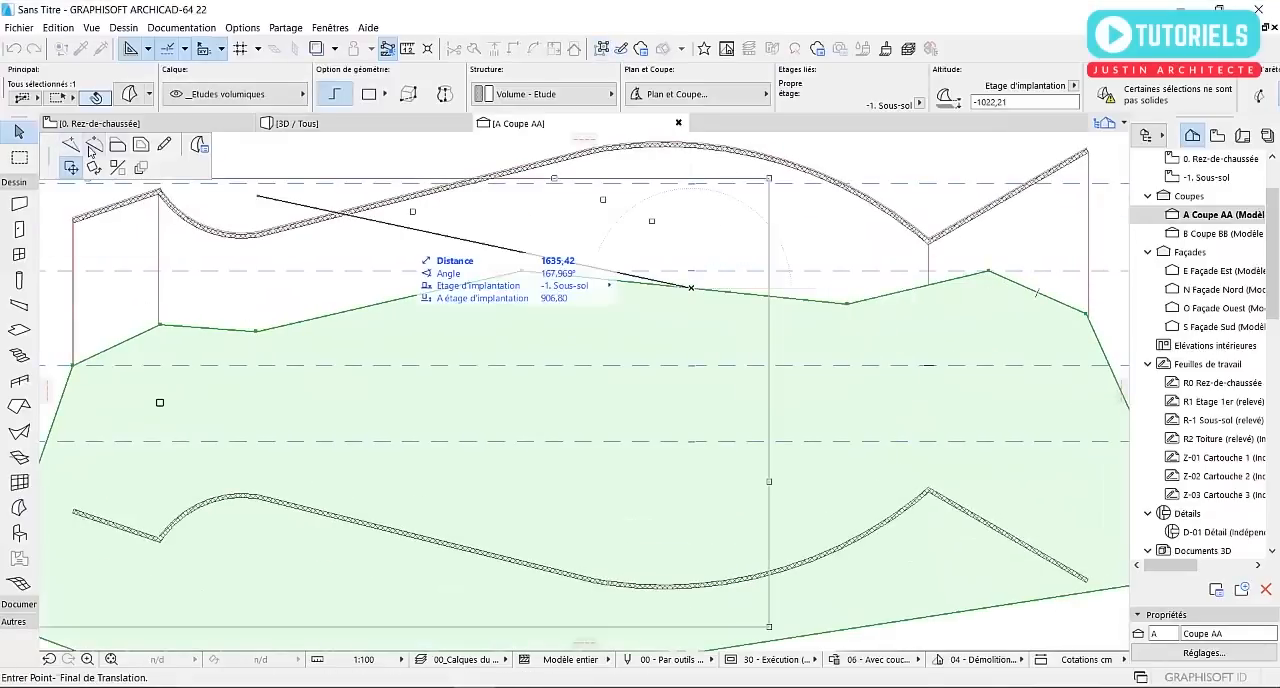
left_click(91, 149)
left_click(643, 266)
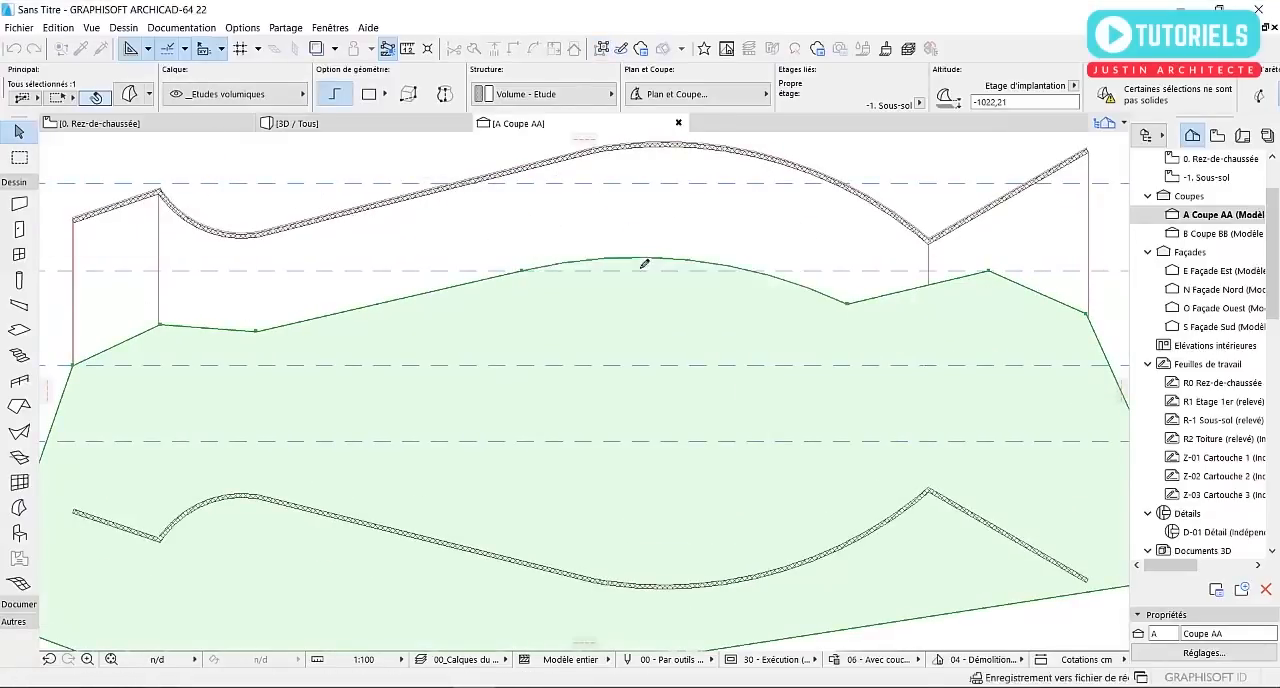
Curve the easternmost segment of the morph's upper edge outward into an arc
middle_click_drag(968, 303, 592, 326)
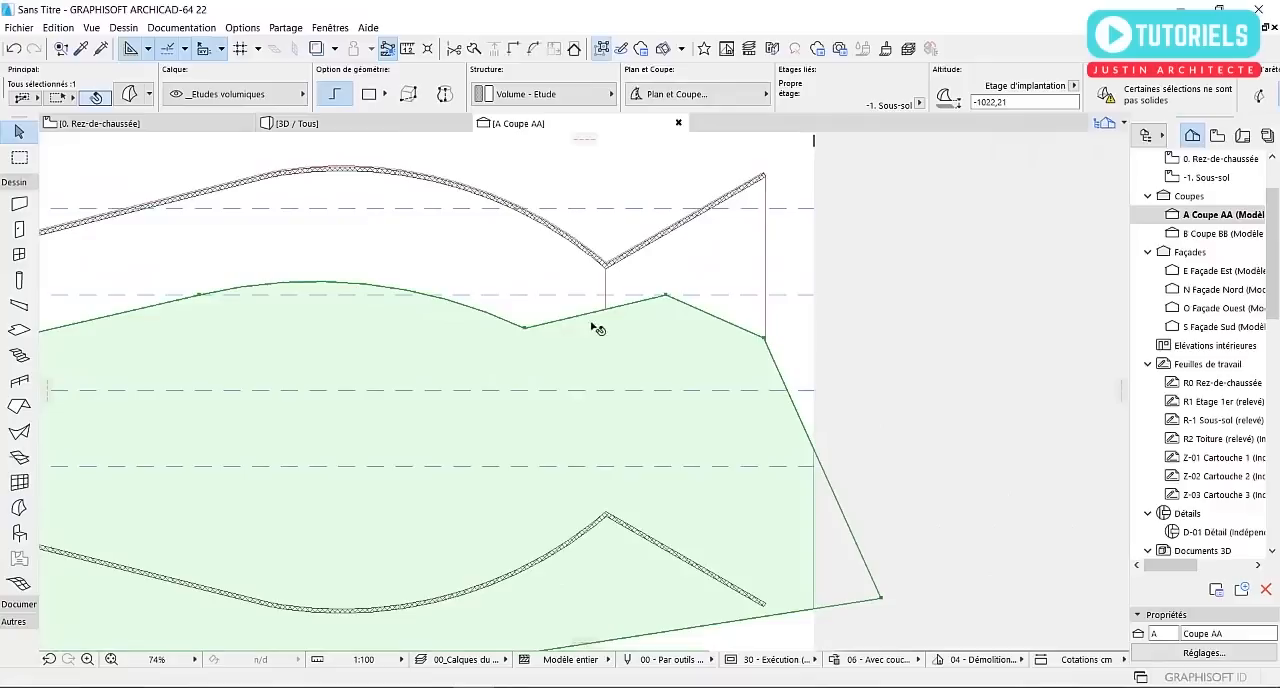
left_click(723, 321)
left_click(734, 307)
Curve the short second segment from the west on the morph's upper edge downward into a shallow hollow
scroll(773, 311, "down", 4)
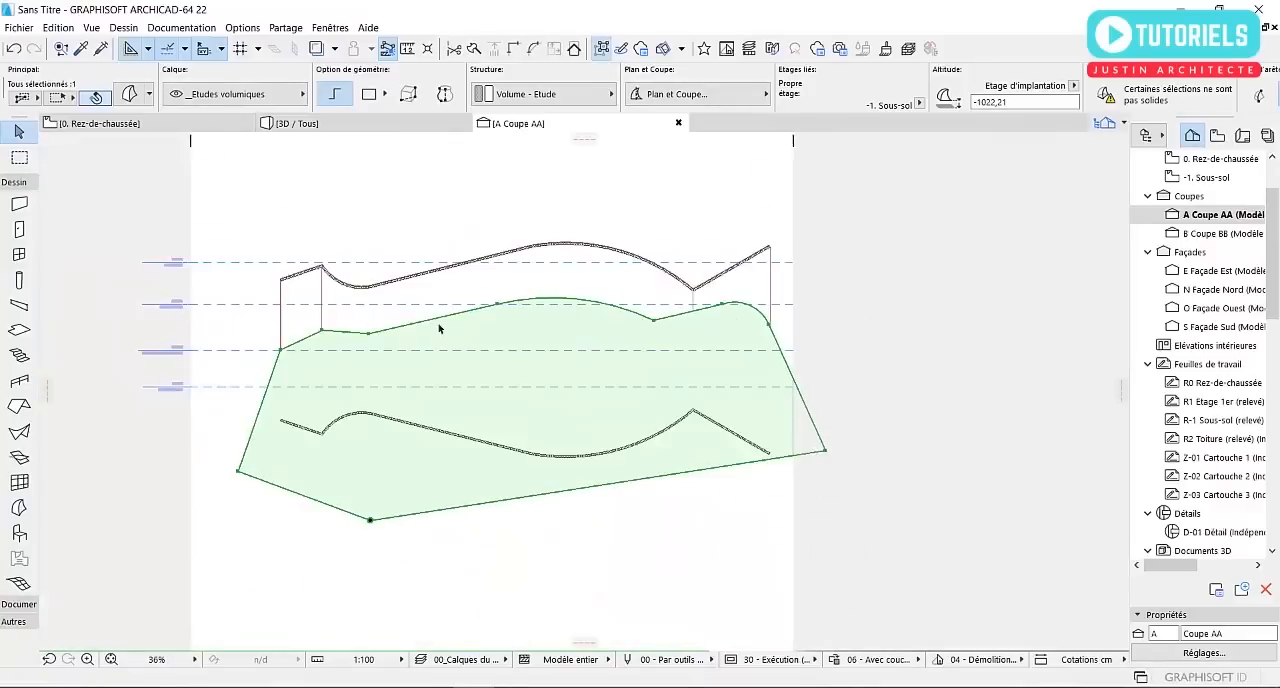
scroll(438, 327, "up", 4)
left_click(447, 323)
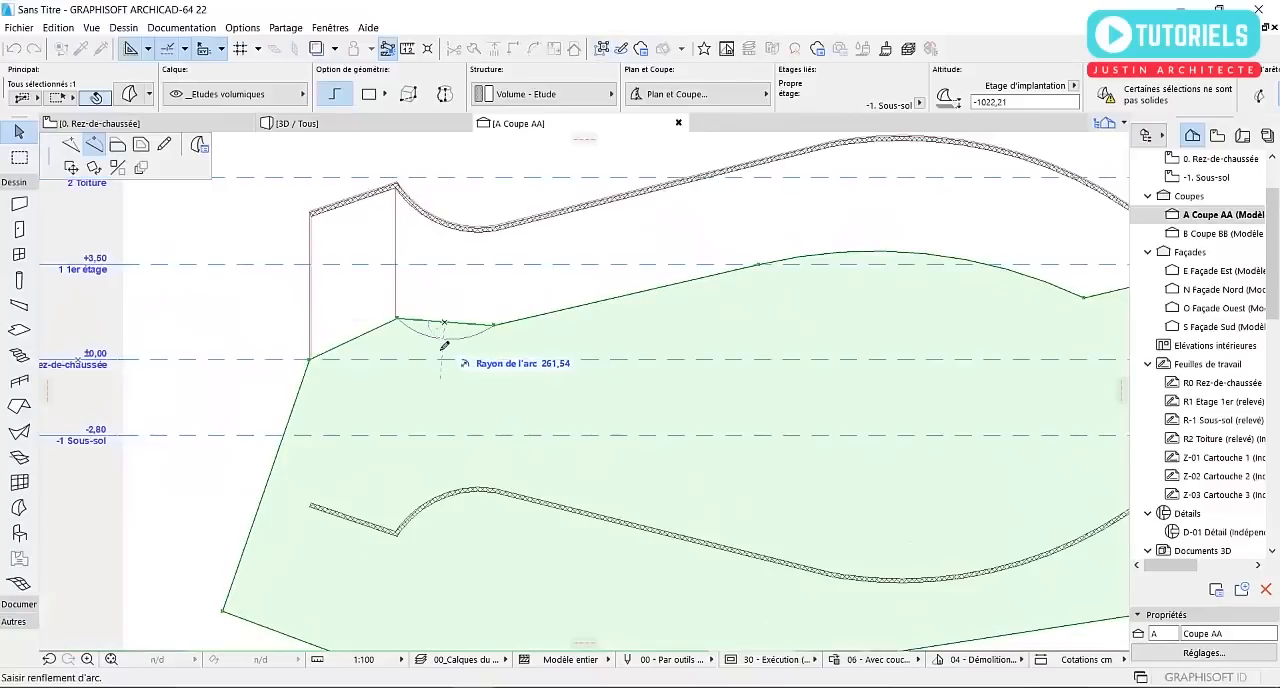
left_click(446, 339)
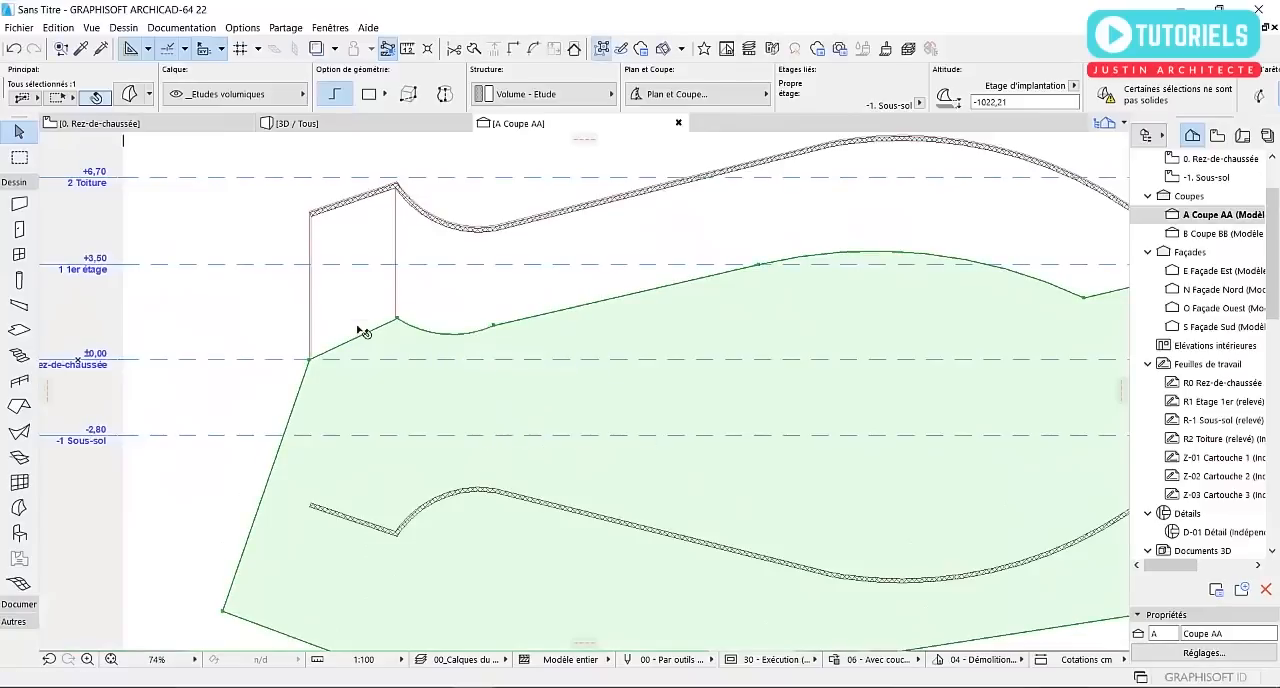
Curve the westernmost segment of the morph's upper edge upward into a rounded bulge
scroll(369, 336, "up", 2)
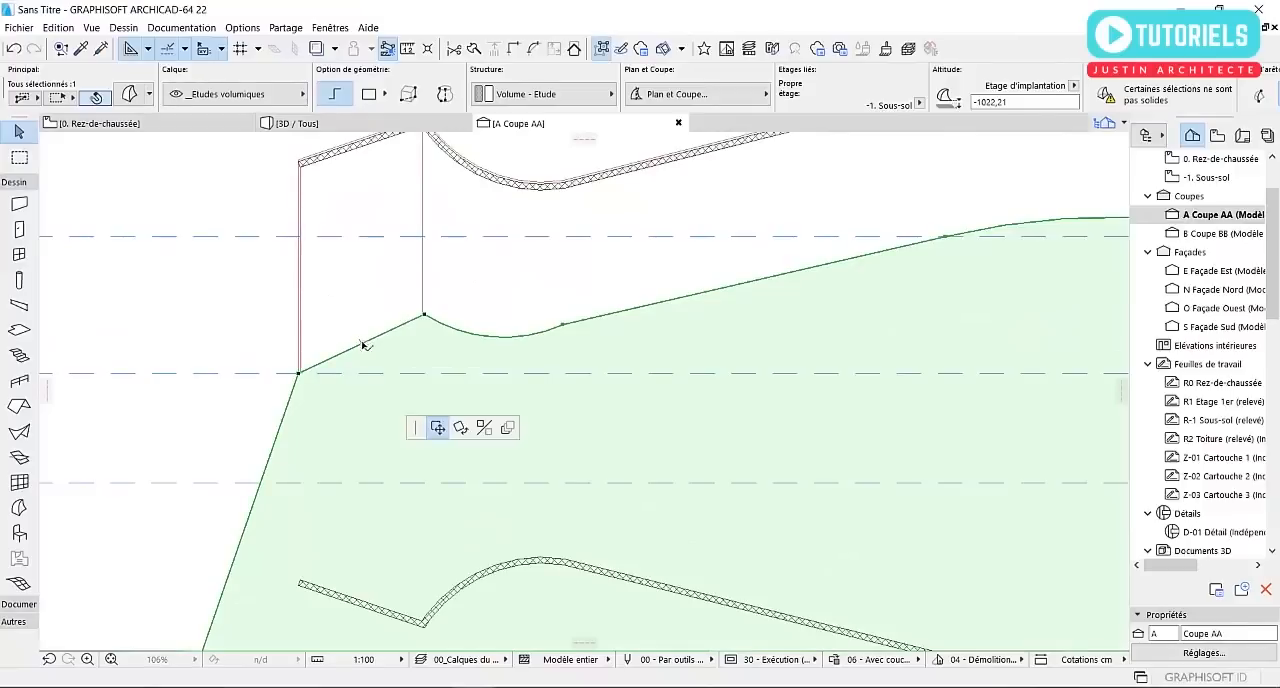
key("Escape")
left_click(362, 344)
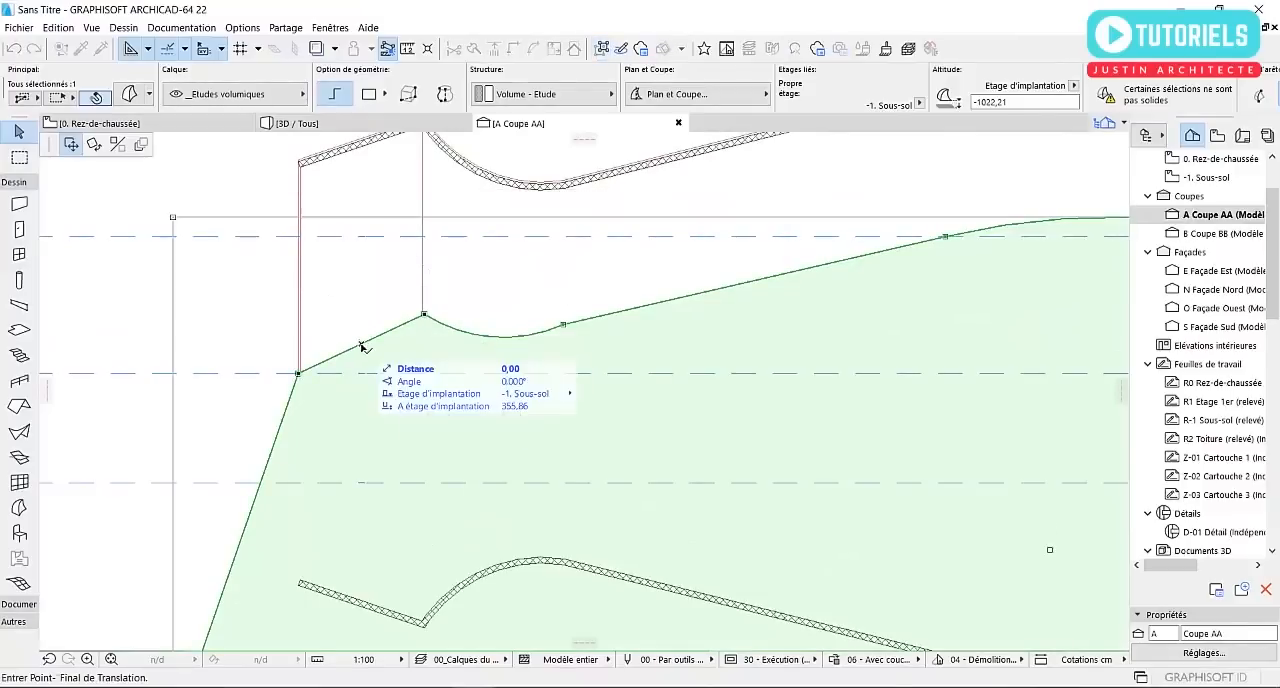
key("Escape")
scroll(377, 347, "up", 3)
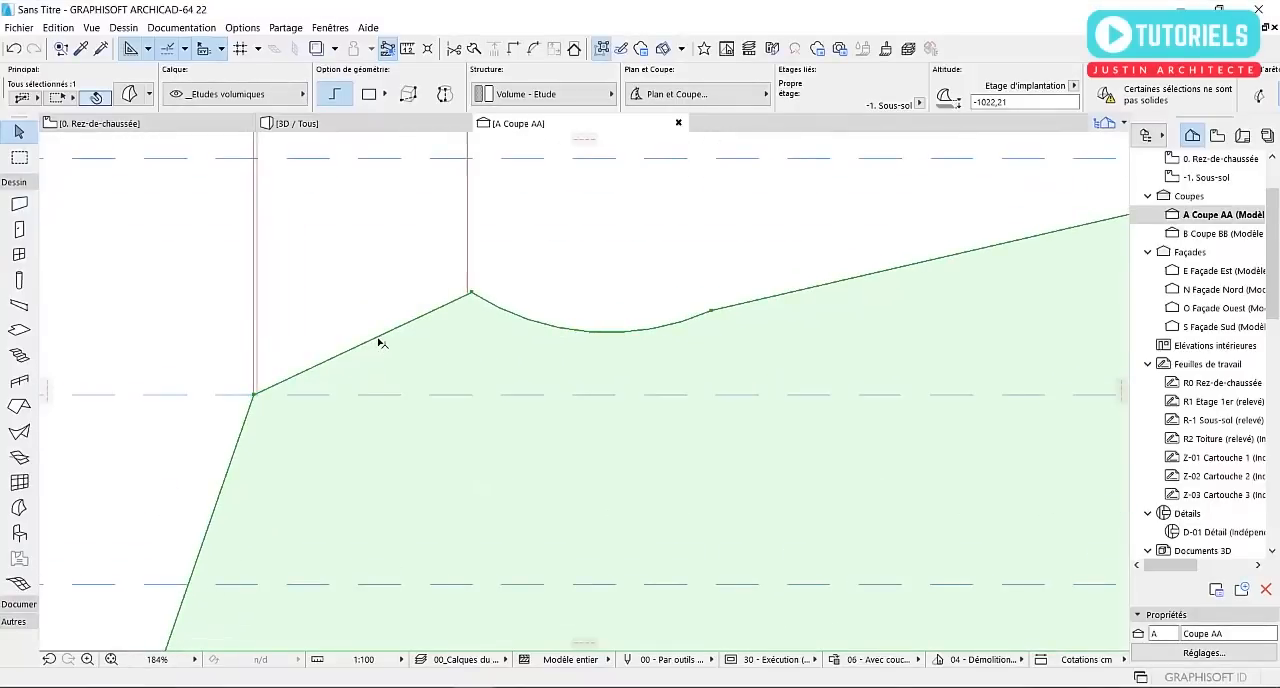
left_click(379, 342)
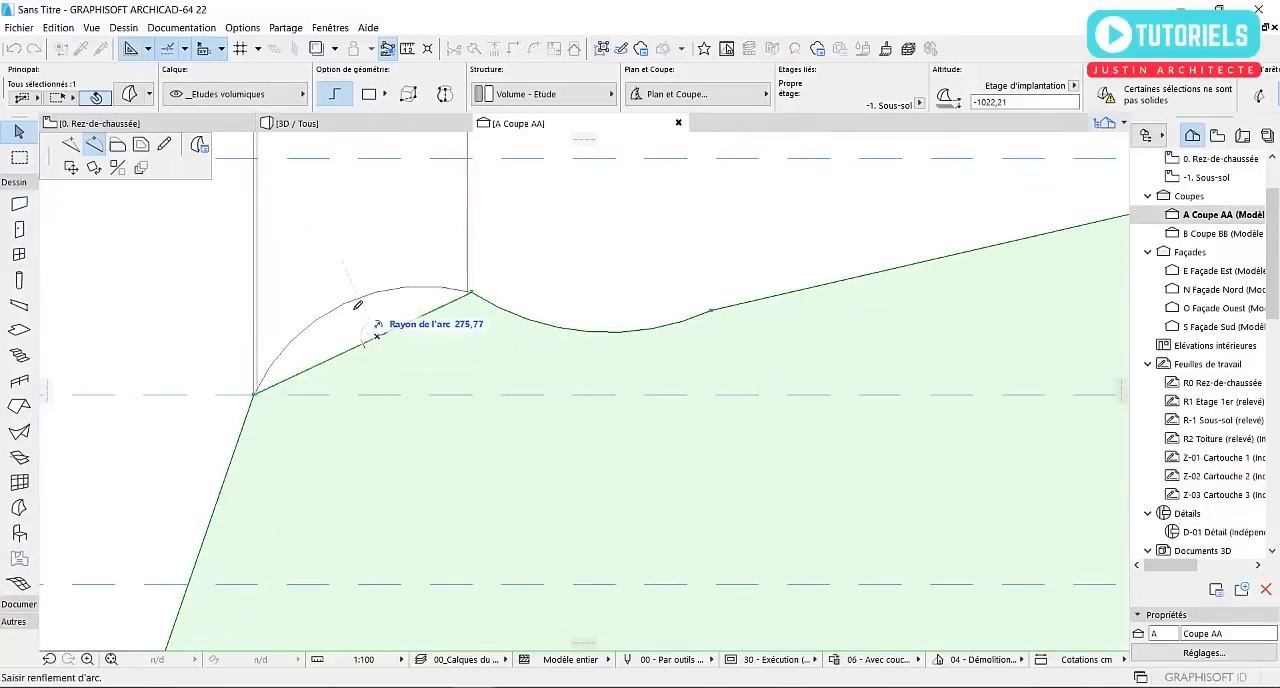
left_click(358, 300)
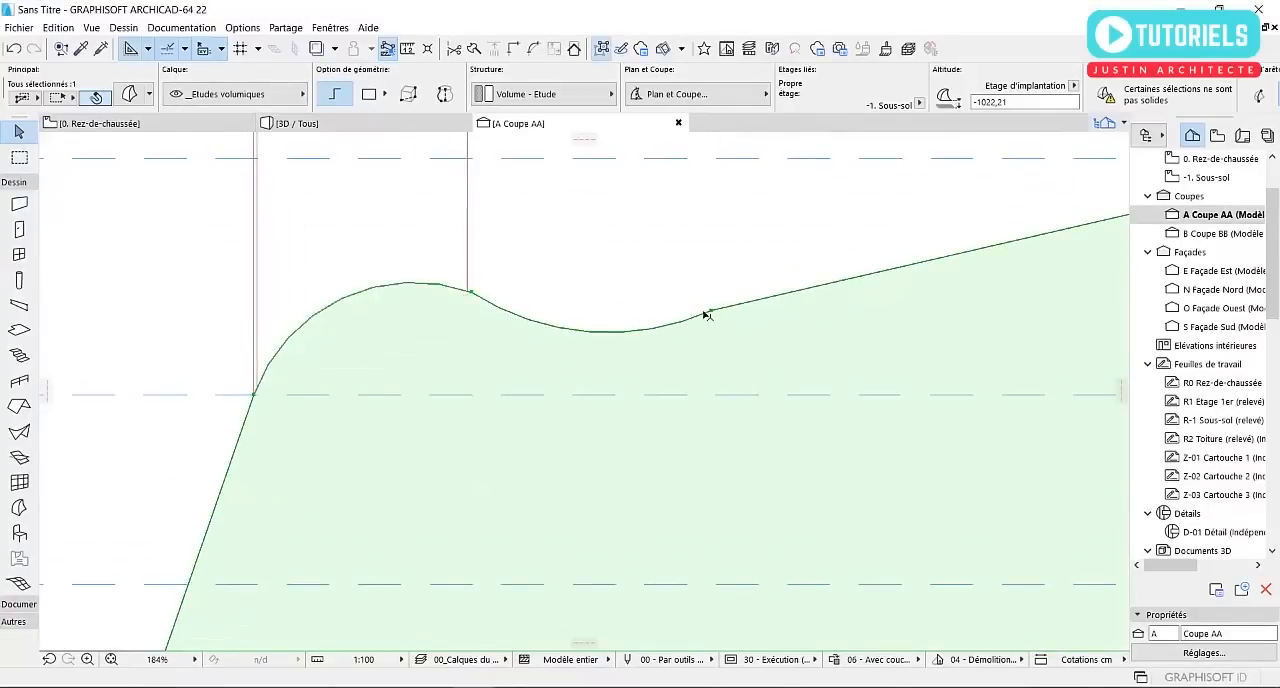
Move the morph node at the east end of the hollow slightly down to smooth the transition, and deselect the morph
key("ctrl+e")
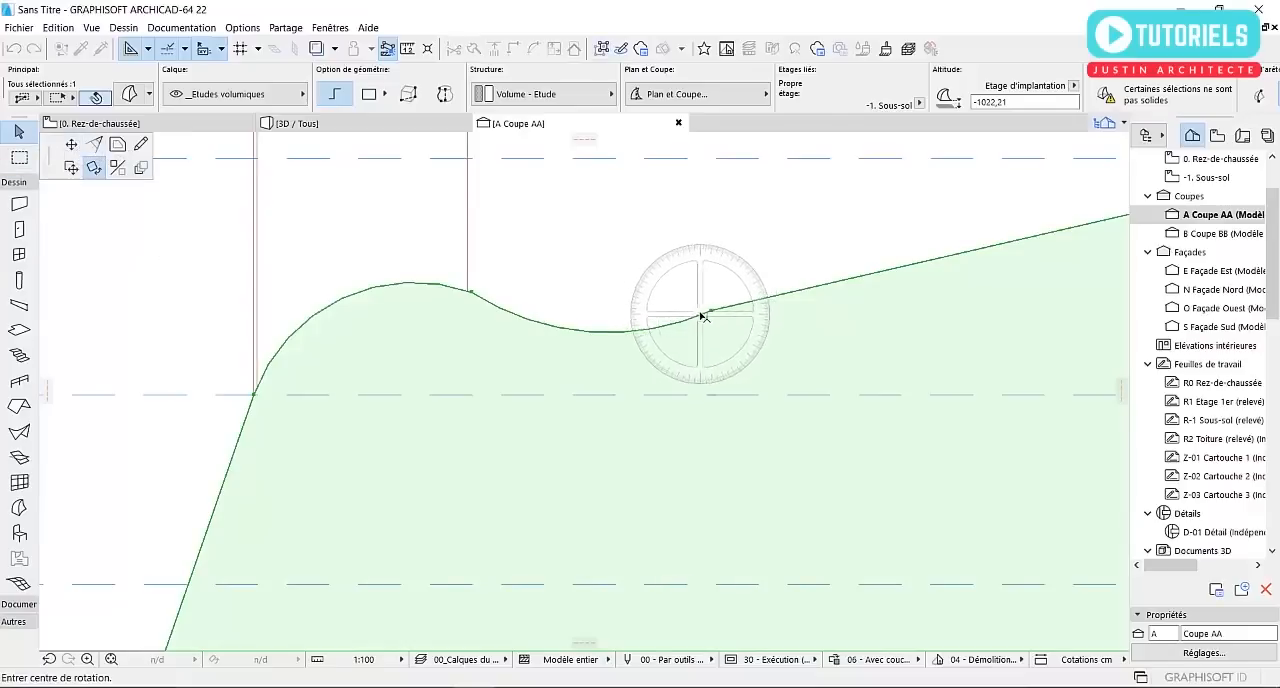
left_click(72, 147)
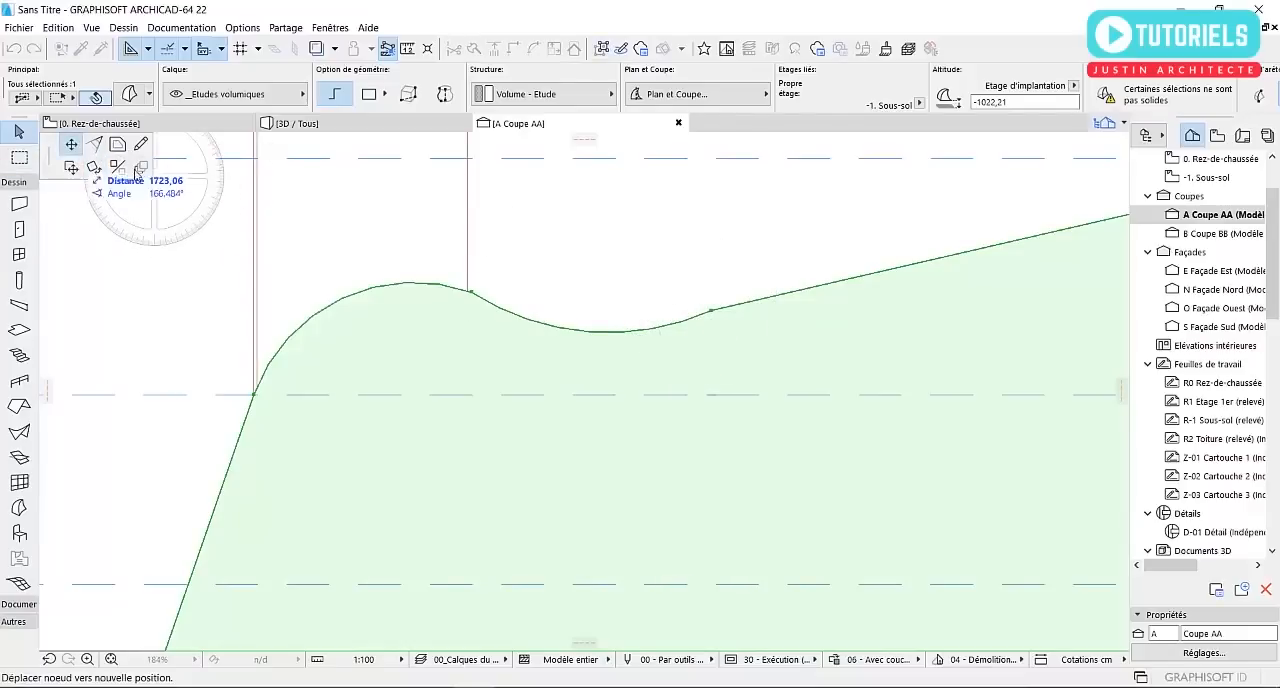
left_click(709, 334)
scroll(420, 312, "down", 5)
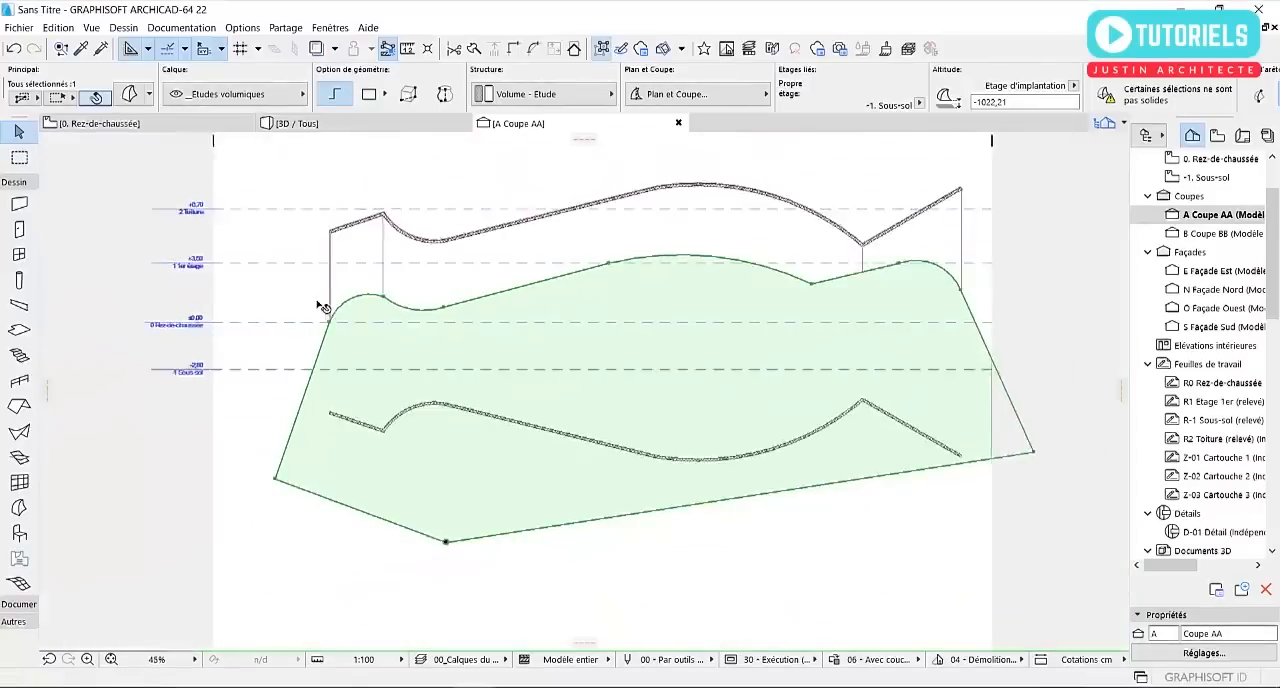
left_click(298, 296)
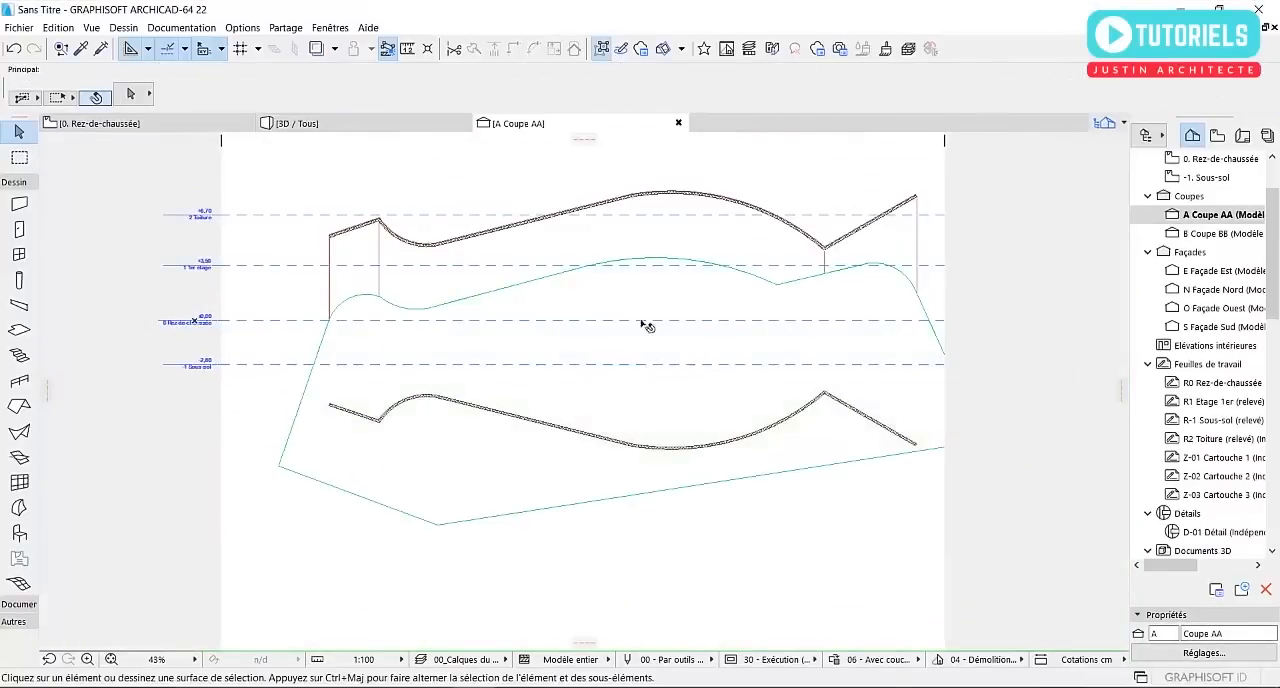
Examine the flat morph inside the shell from several angles in the 3D view and select it
left_click(292, 123)
middle_click_drag(400, 320, 881, 334, "shift")
key("Escape")
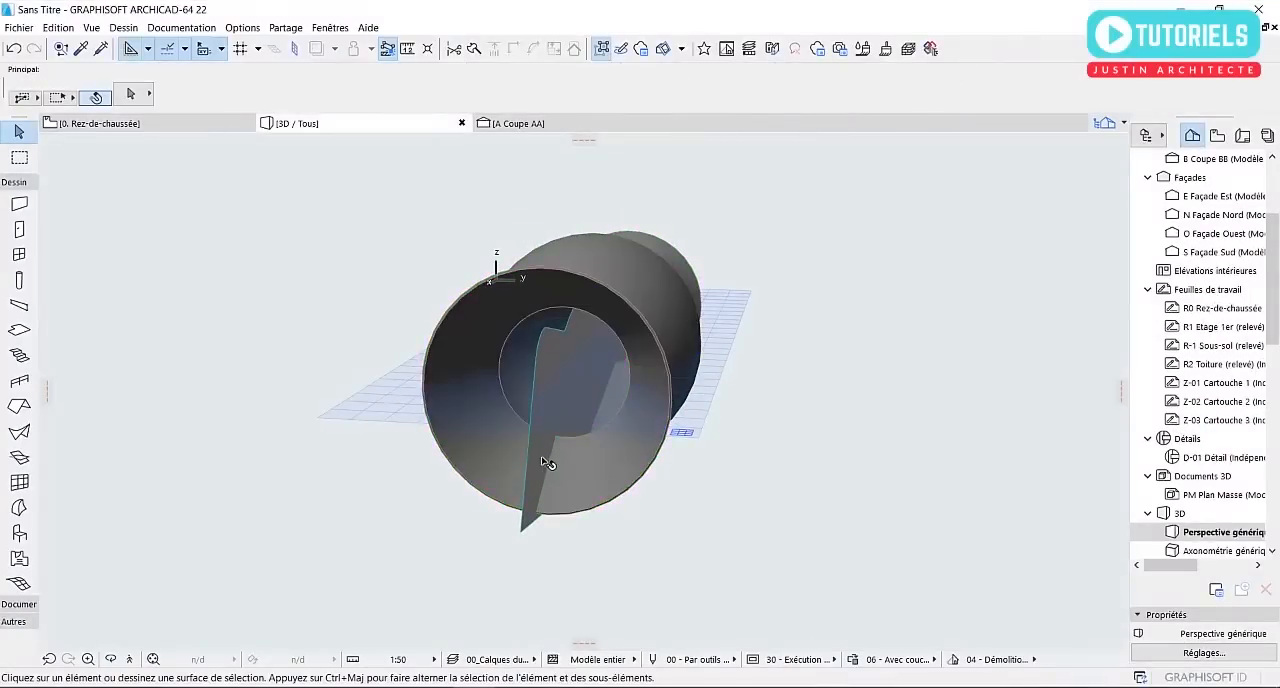
left_click(547, 462)
middle_click_drag(623, 437, 856, 459, "shift")
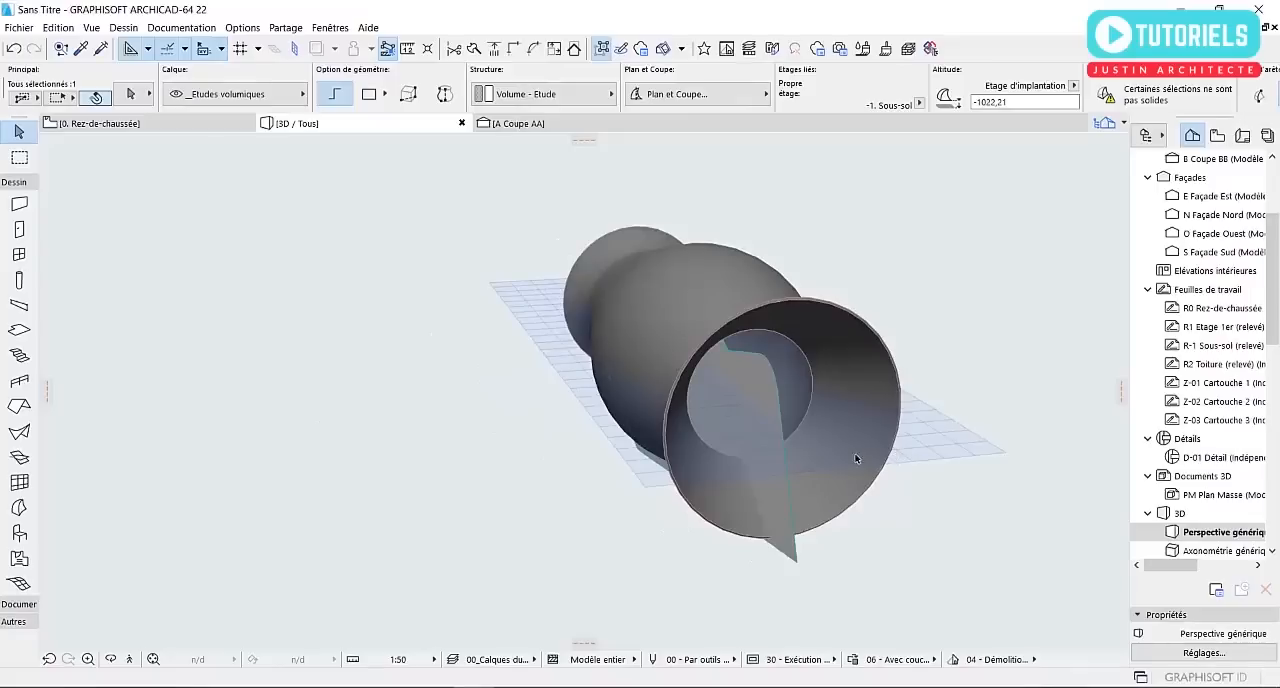
left_click(775, 457)
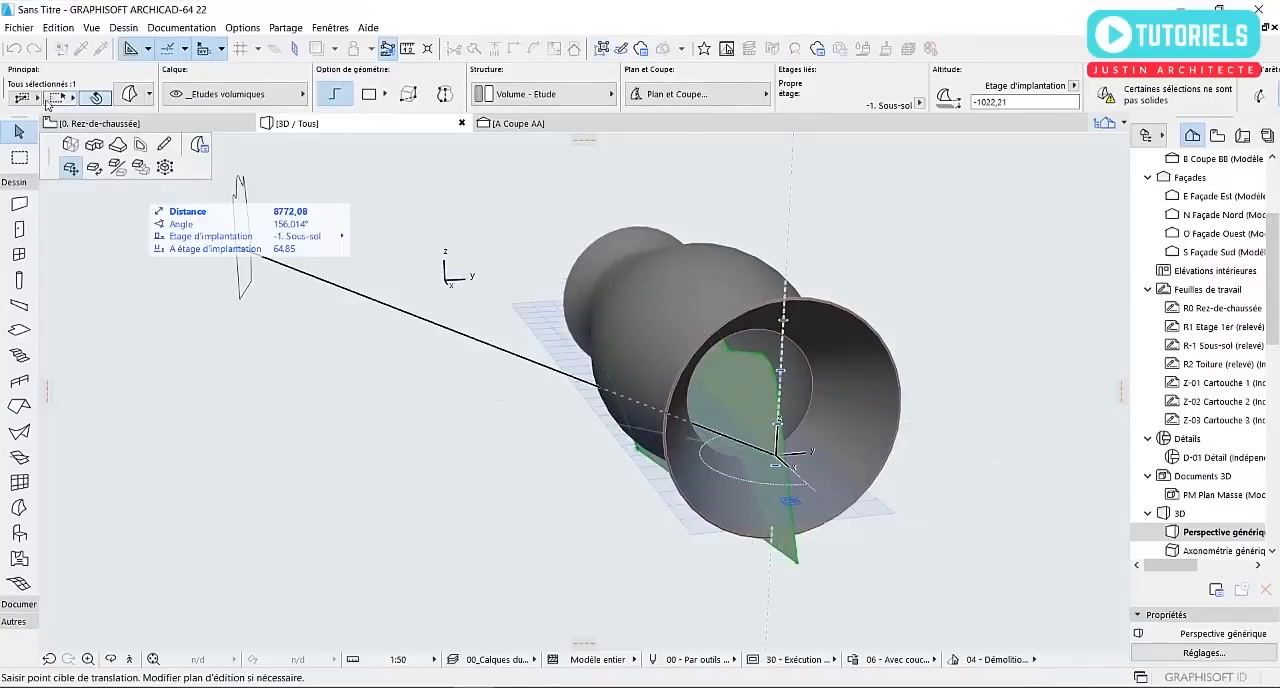
Move the flat morph north in the ground floor plan, parallel to section A, until it lies just outside the shell
left_click(82, 123)
scroll(708, 323, "down", 2)
scroll(710, 367, "up", 5)
left_click(698, 347)
scroll(517, 331, "down", 2)
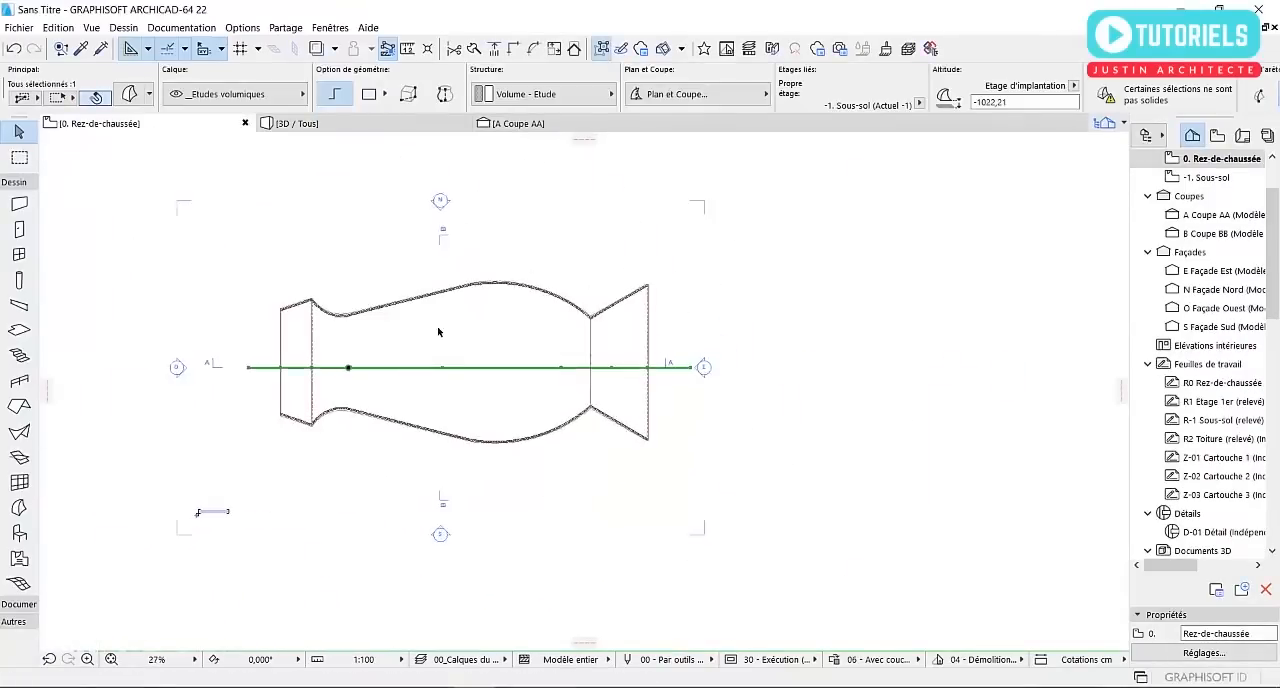
left_click(724, 397)
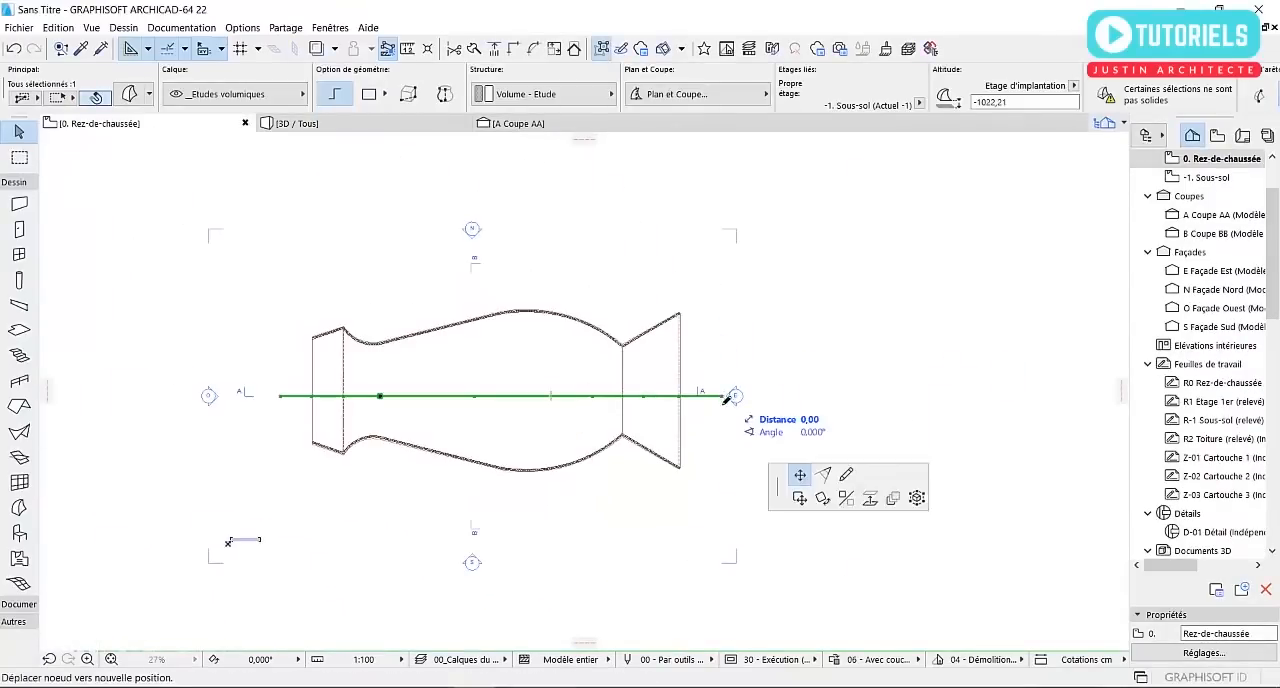
left_click(72, 168)
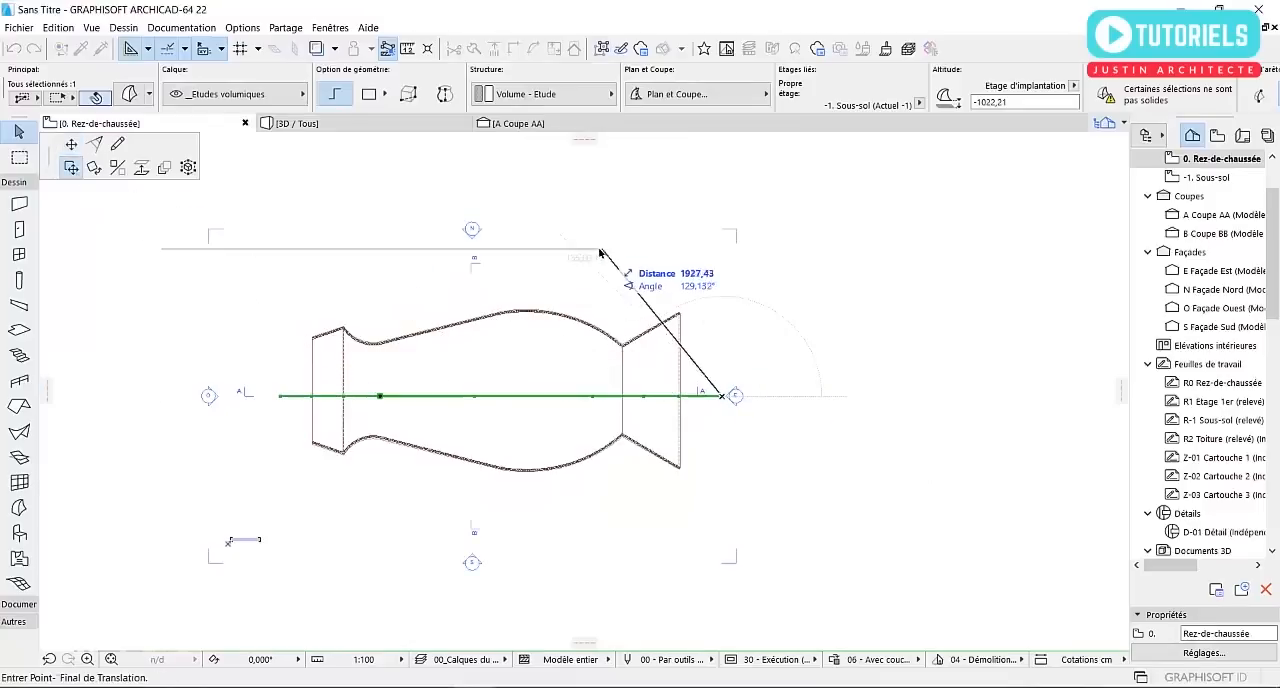
left_click(714, 297)
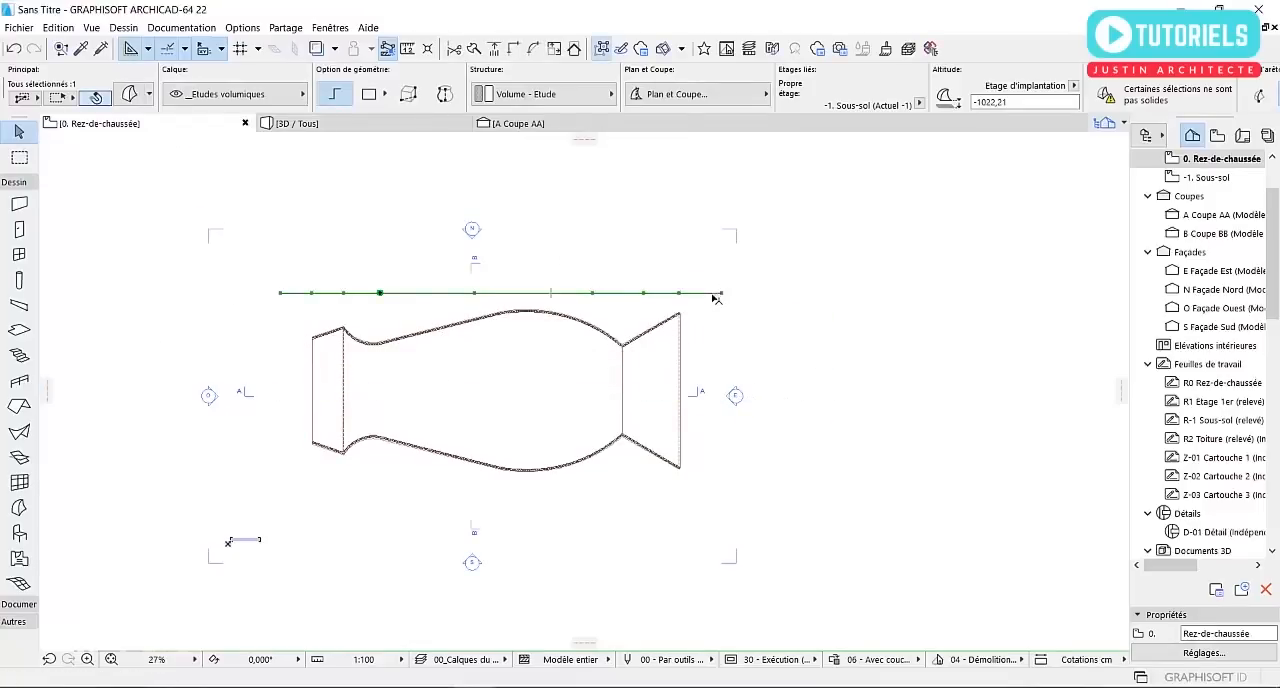
Extrude the flat morph horizontally in 3D across the full width of the shell to form a solid block, and deselect it
left_click(297, 123)
middle_click_drag(771, 363, 818, 437, "shift")
left_click(834, 468)
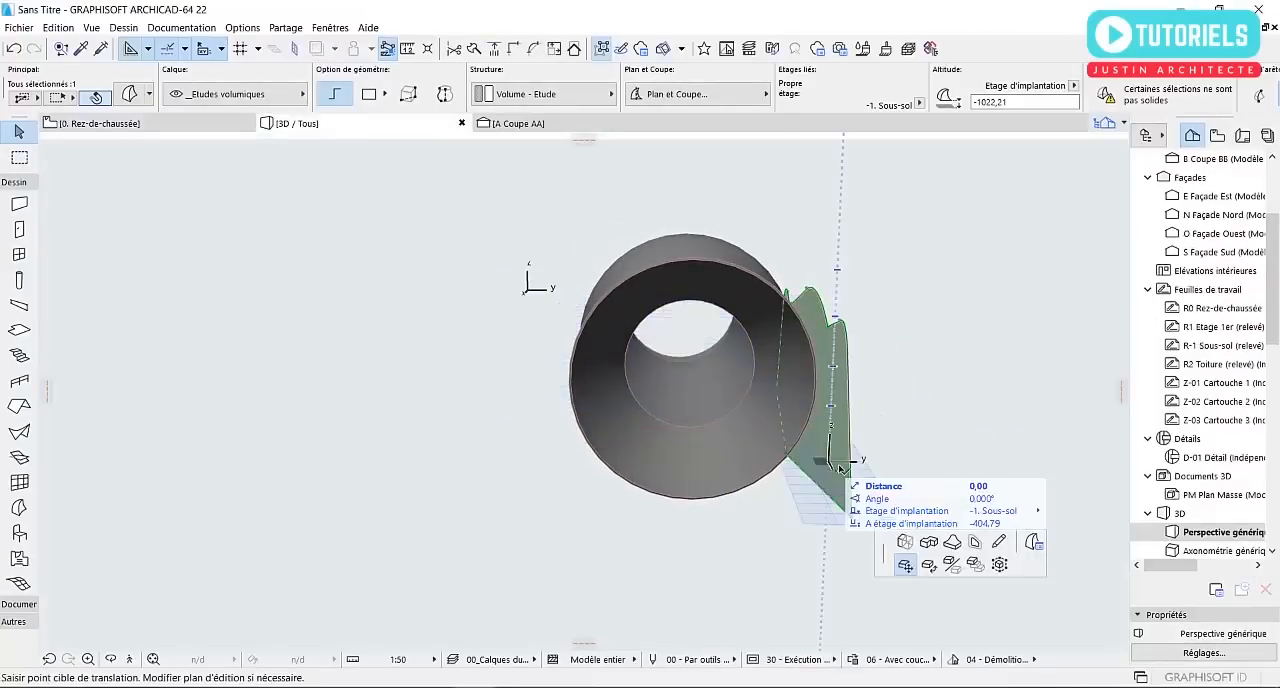
left_click(73, 150)
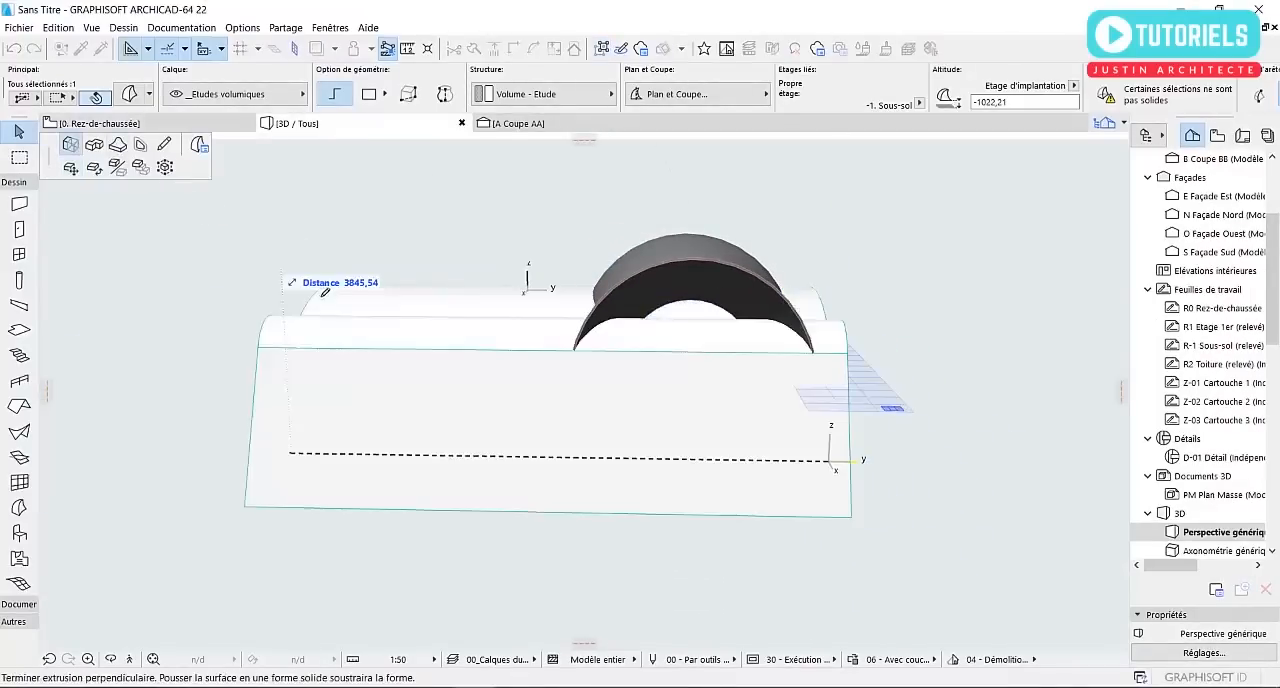
left_click(521, 360)
middle_click_drag(521, 360, 736, 298, "shift")
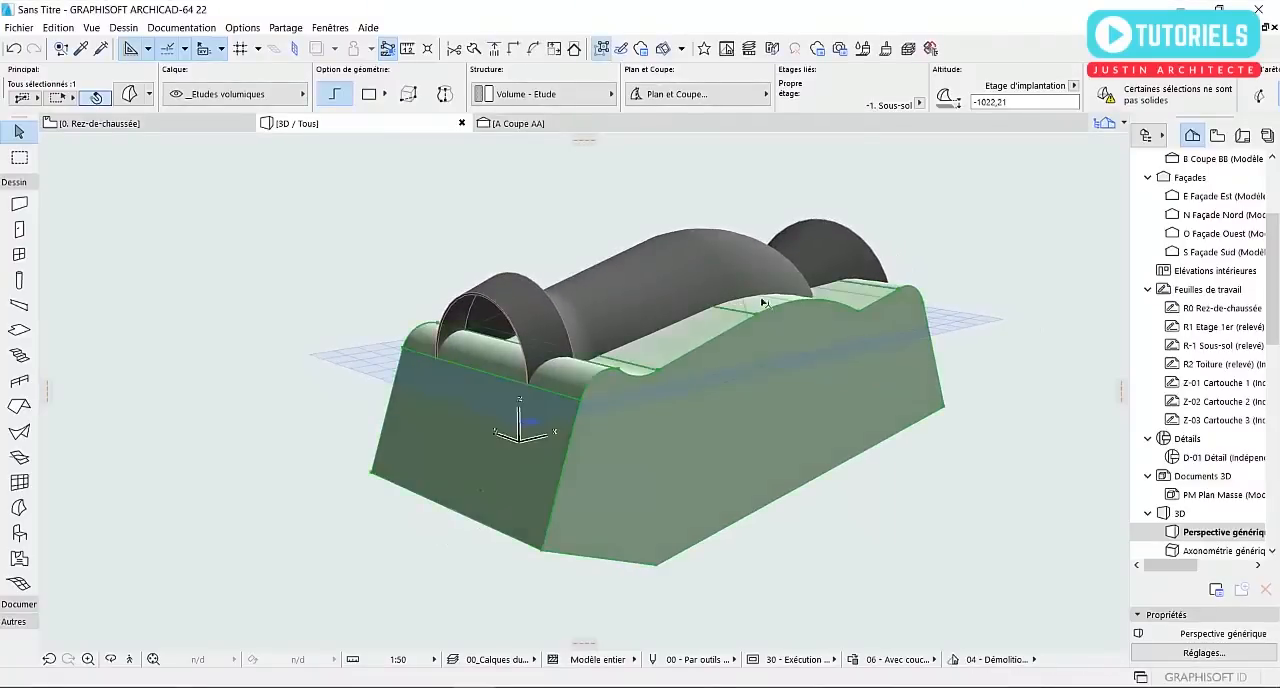
scroll(772, 357, "up", 3)
left_click(254, 230)
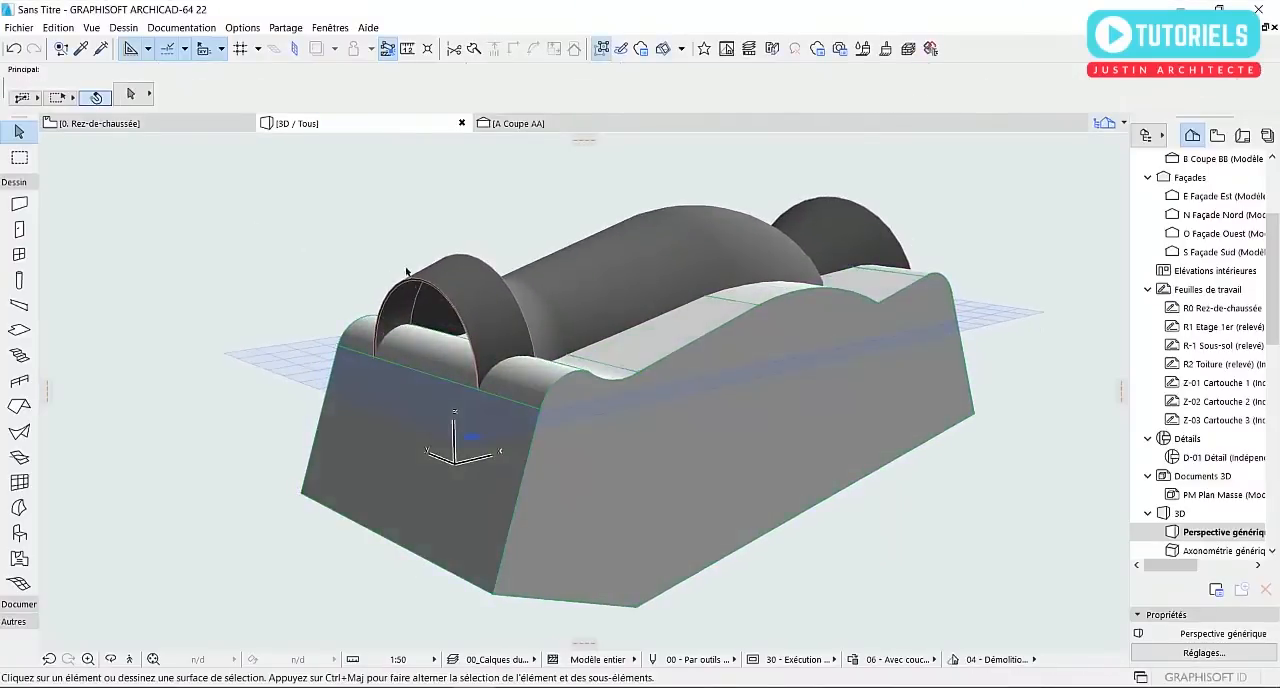
Select the revolved shell and open the solid element operations with it as the target
middle_click_drag(620, 272, 580, 366, "shift")
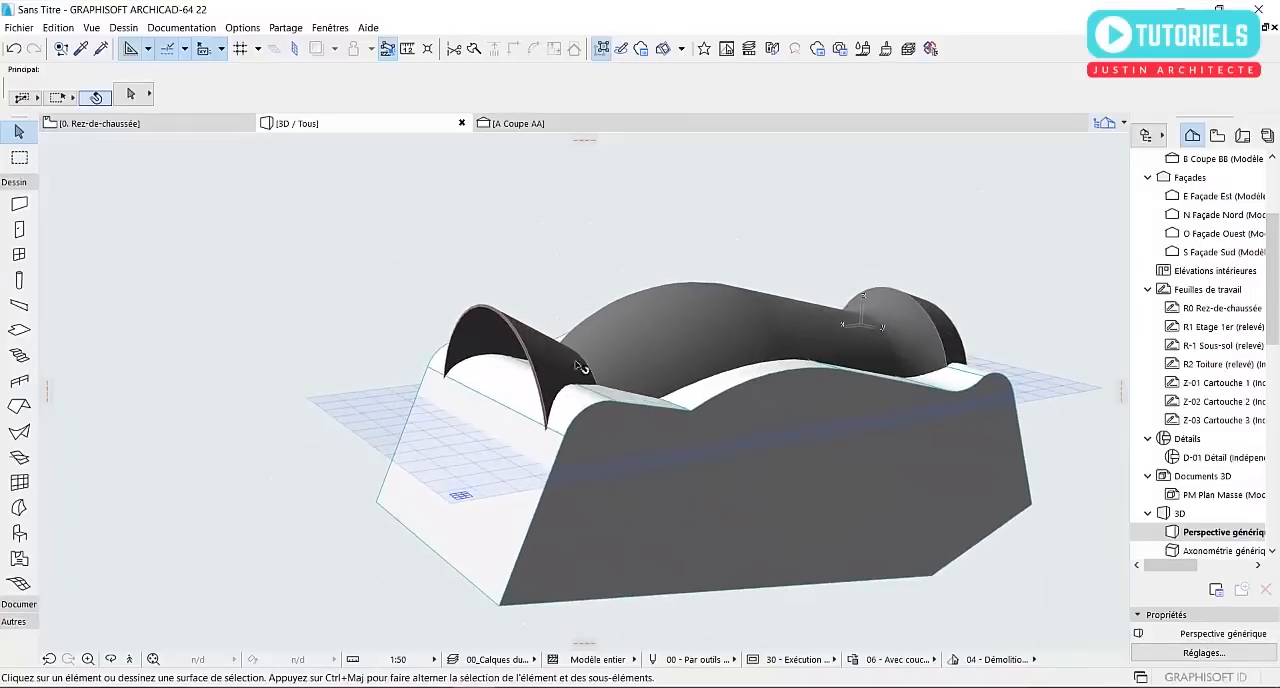
left_click(657, 335)
right_click(592, 281)
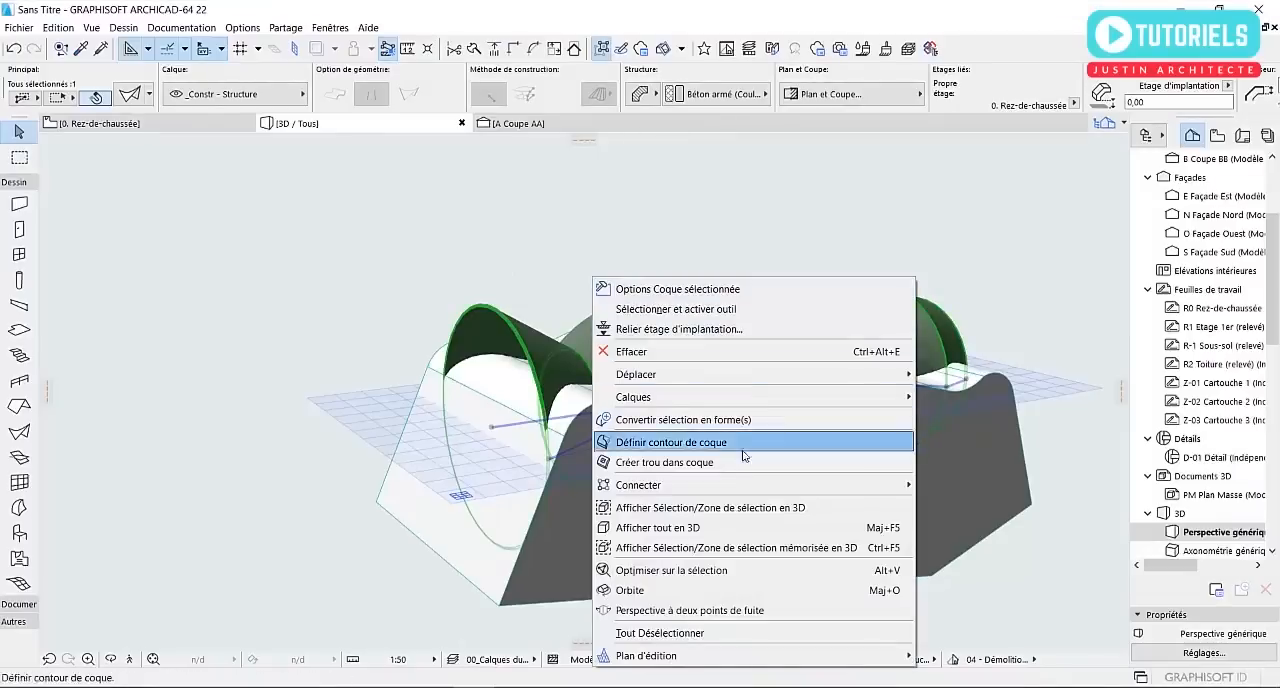
mouse_move(810, 496)
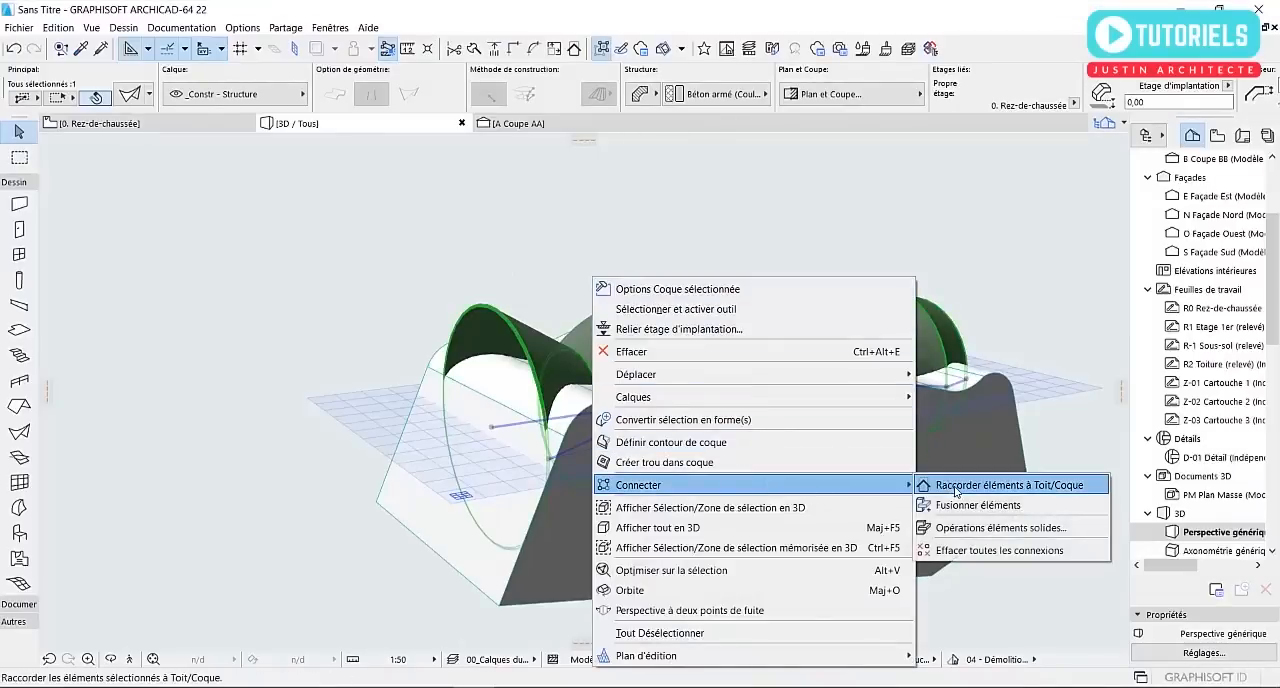
left_click(968, 529)
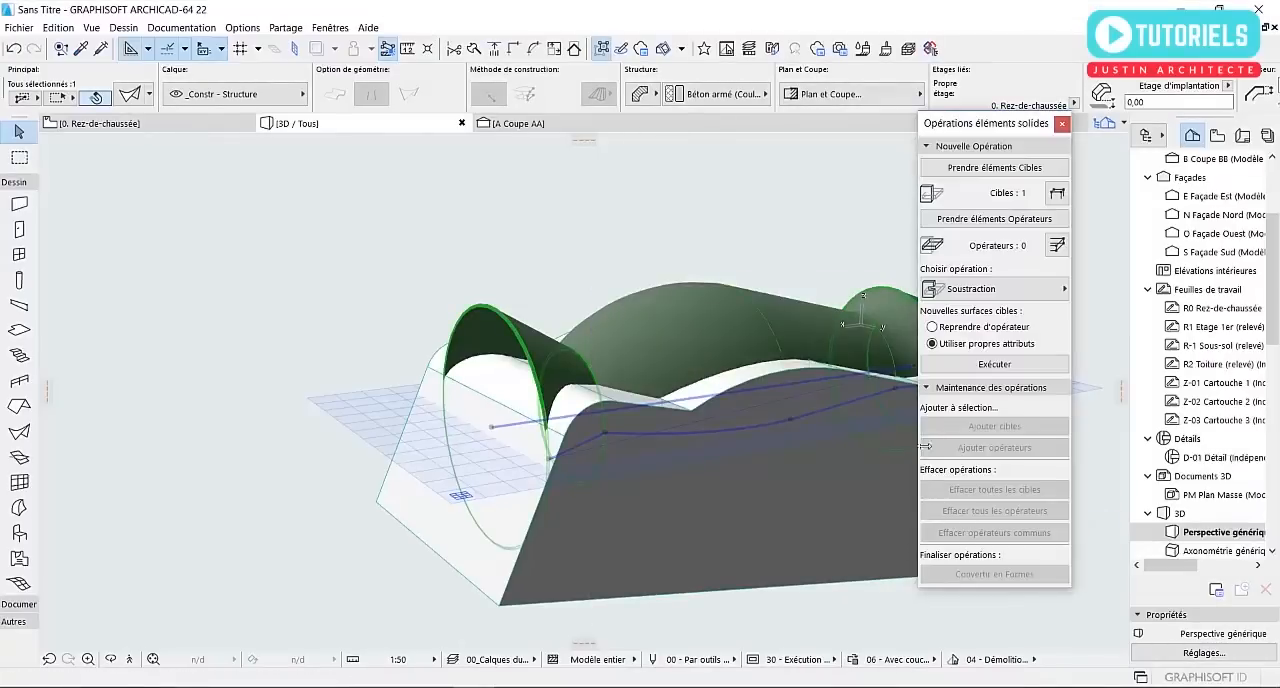
Set the extruded morph as the operator and execute a Soustraction on the shell, keeping the target's own surface attributes
middle_click_drag(648, 384, 436, 374)
key("Escape")
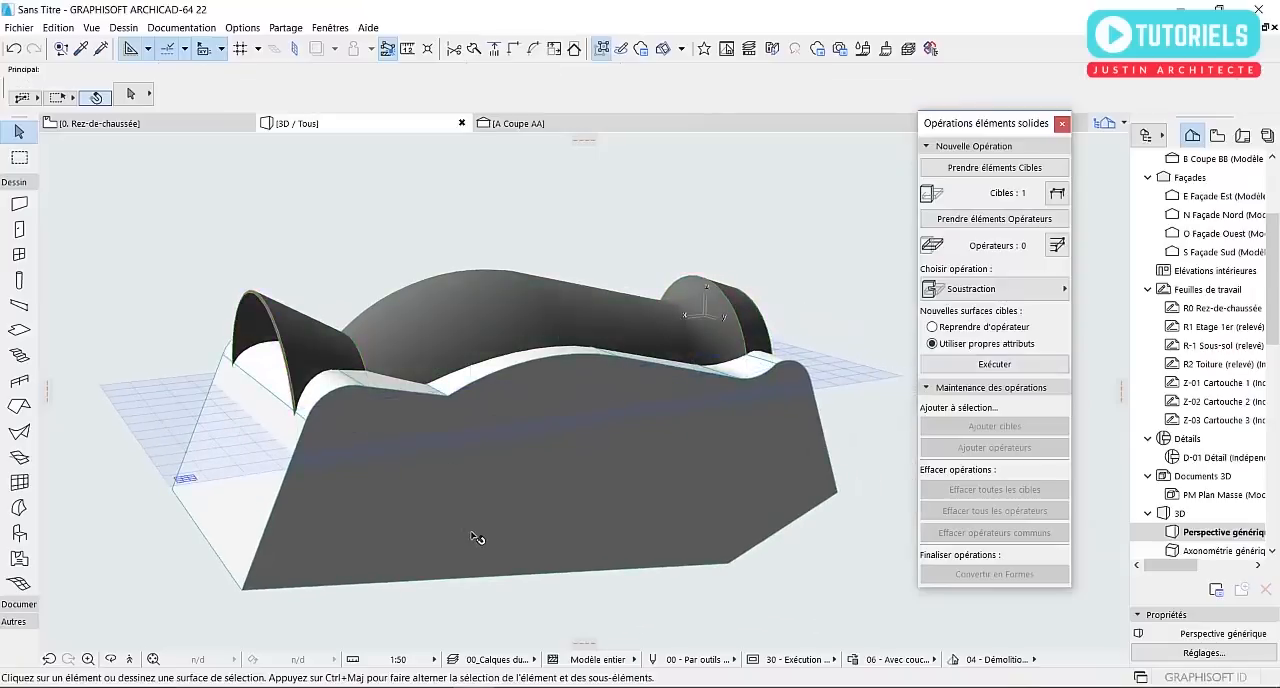
left_click(477, 540)
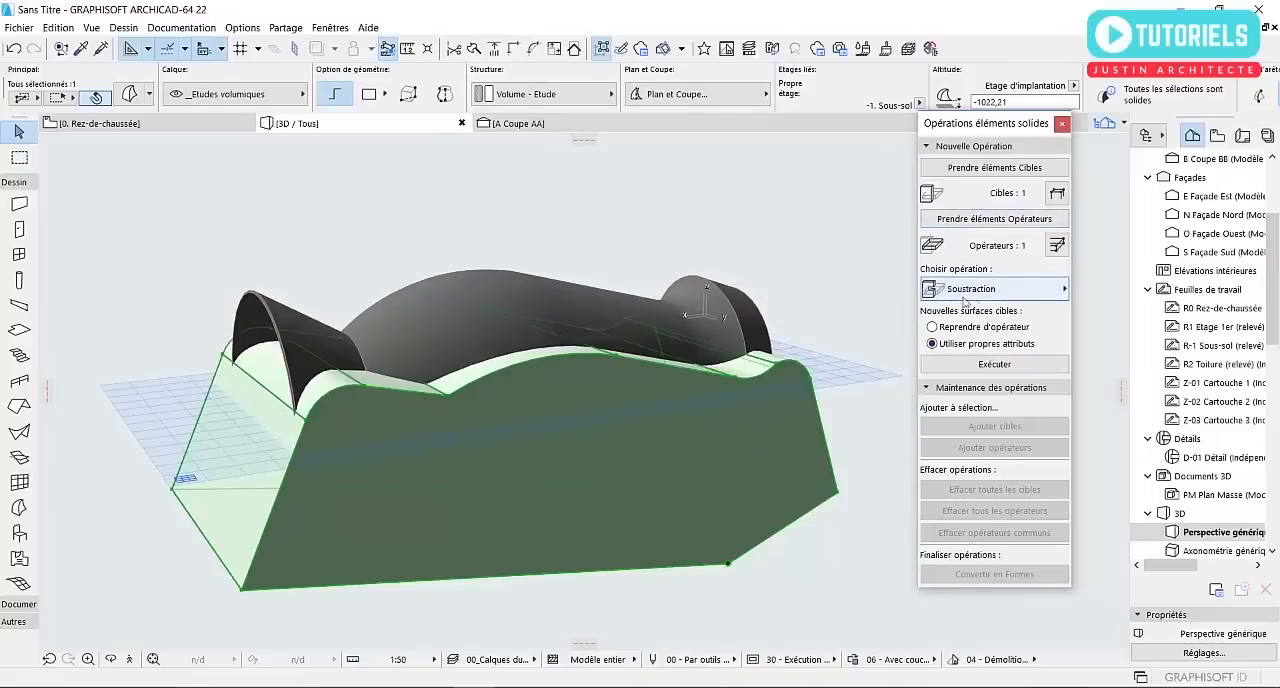
left_click(987, 366)
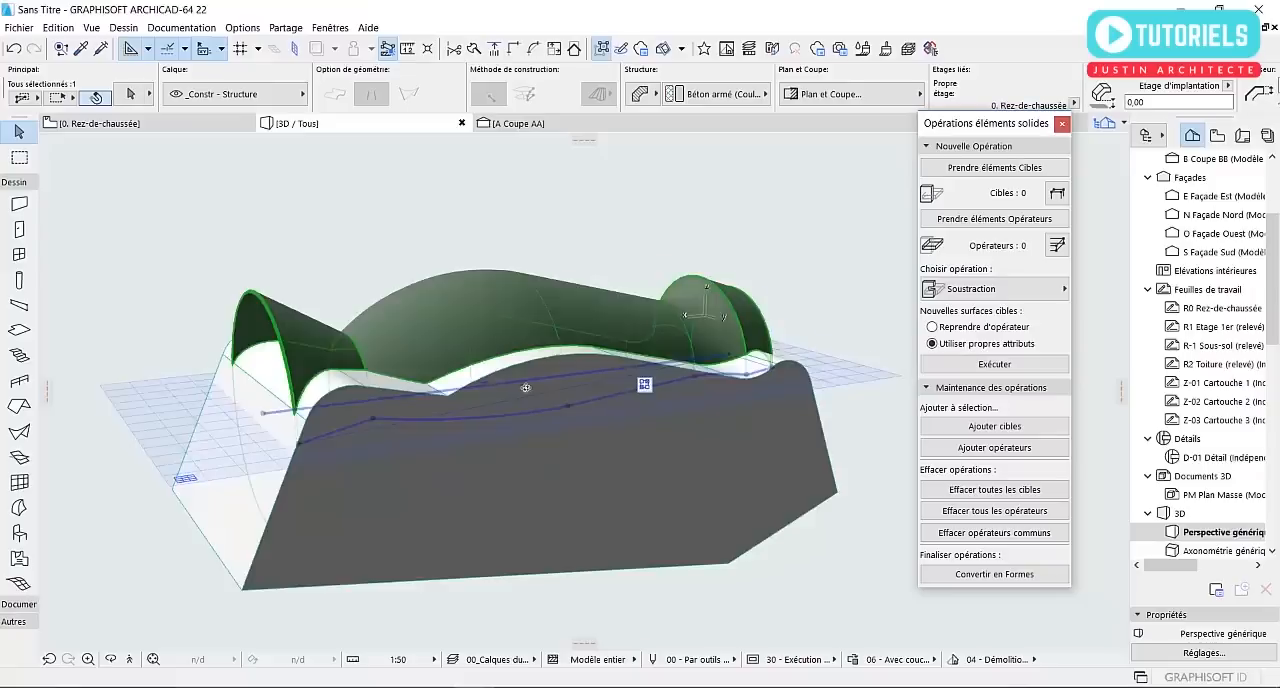
Hide the layer of the extruded morph in the 3D view so that only the trimmed shell is shown
middle_click_drag(526, 387, 771, 389, "shift")
scroll(530, 388, "down", 2)
middle_click_drag(531, 389, 622, 428, "shift")
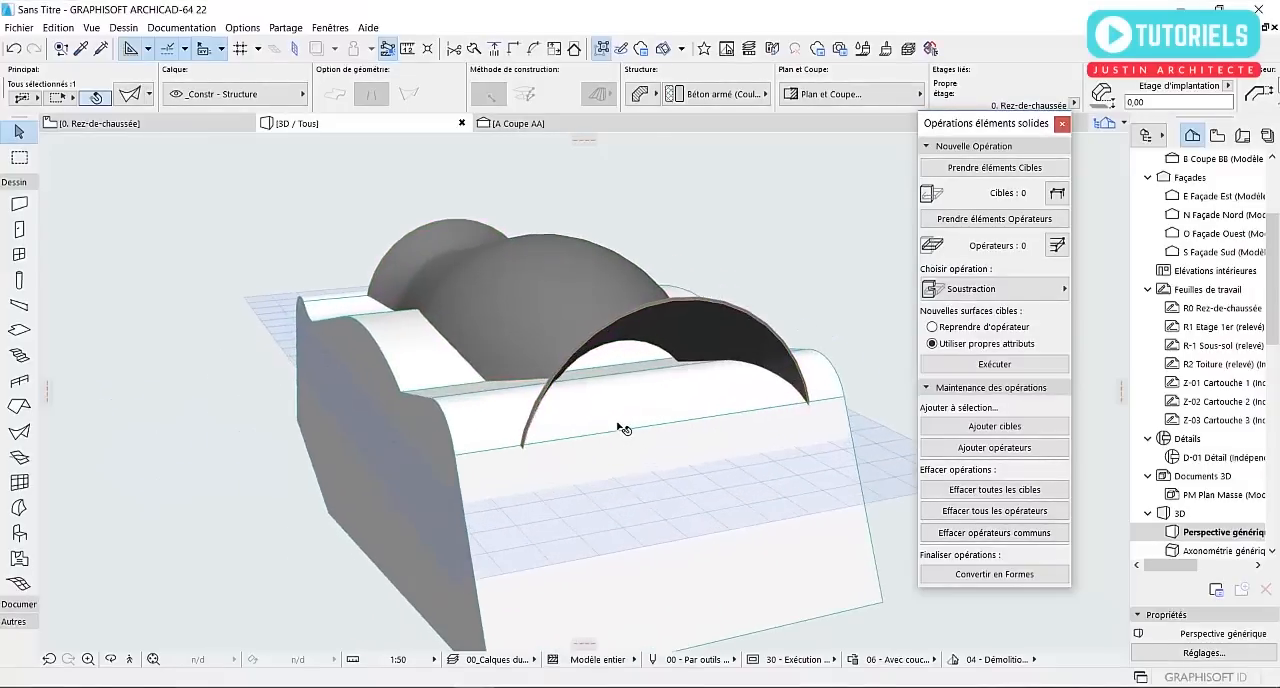
scroll(525, 338, "down", 2)
left_click(287, 422)
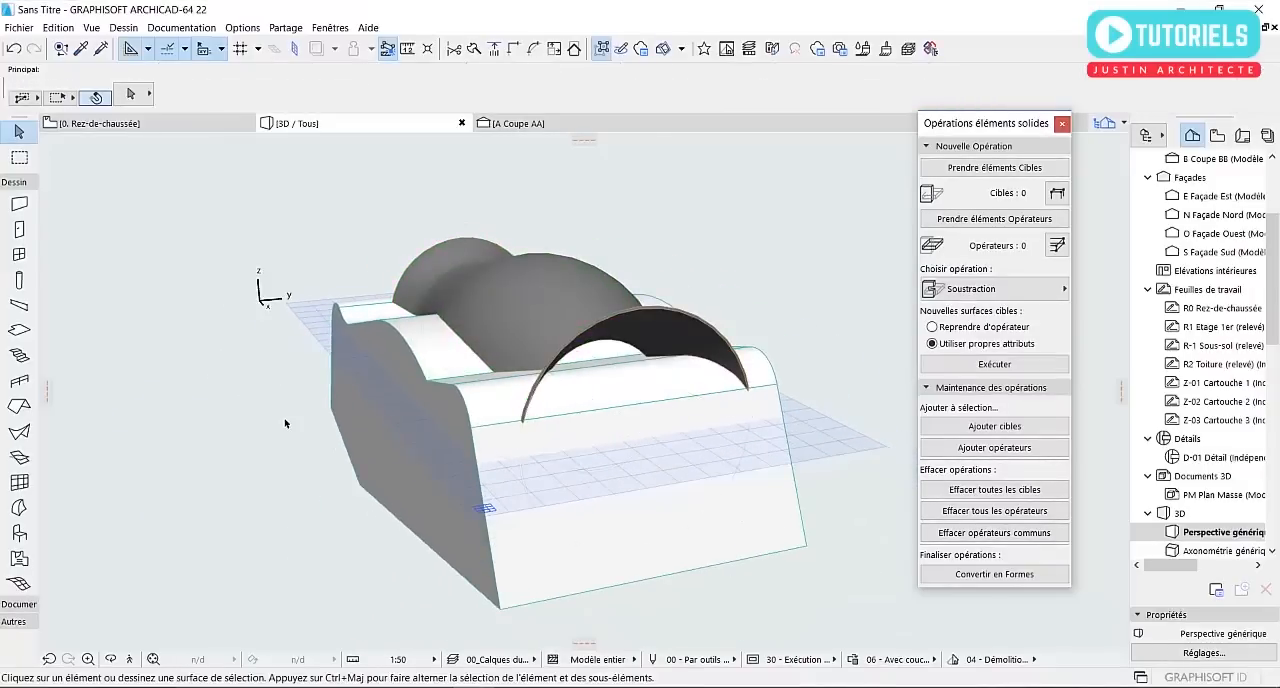
left_click(403, 488)
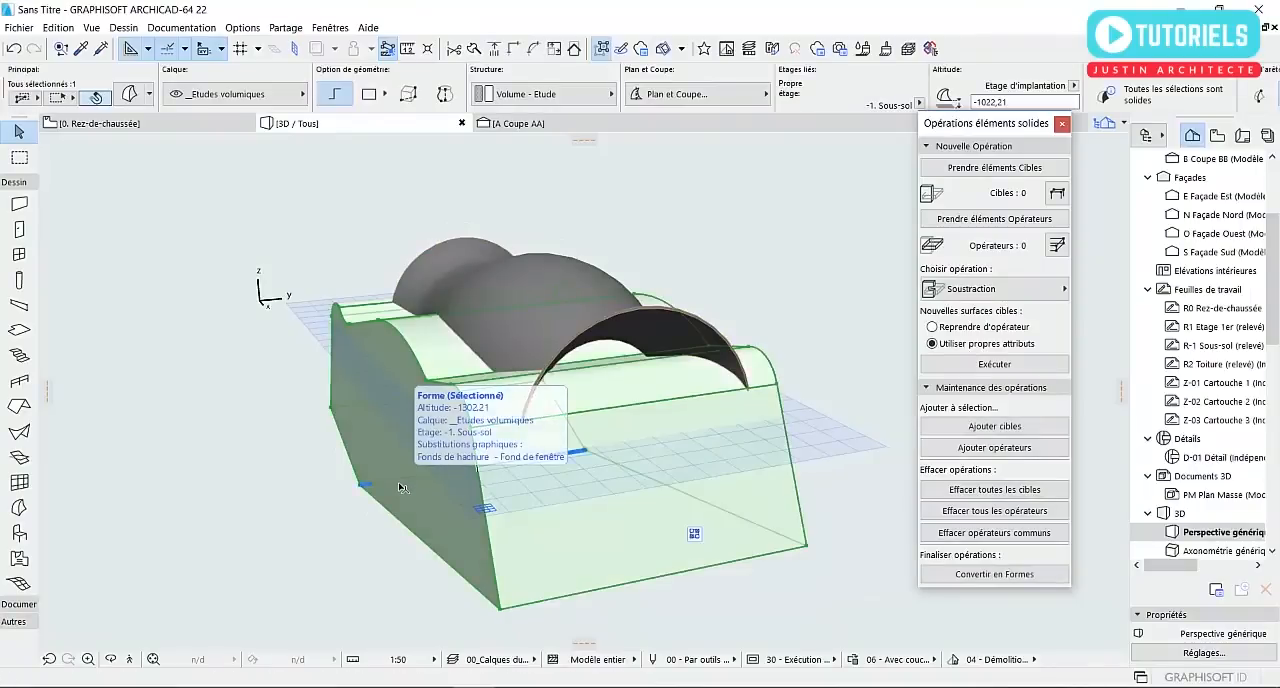
right_click(399, 485)
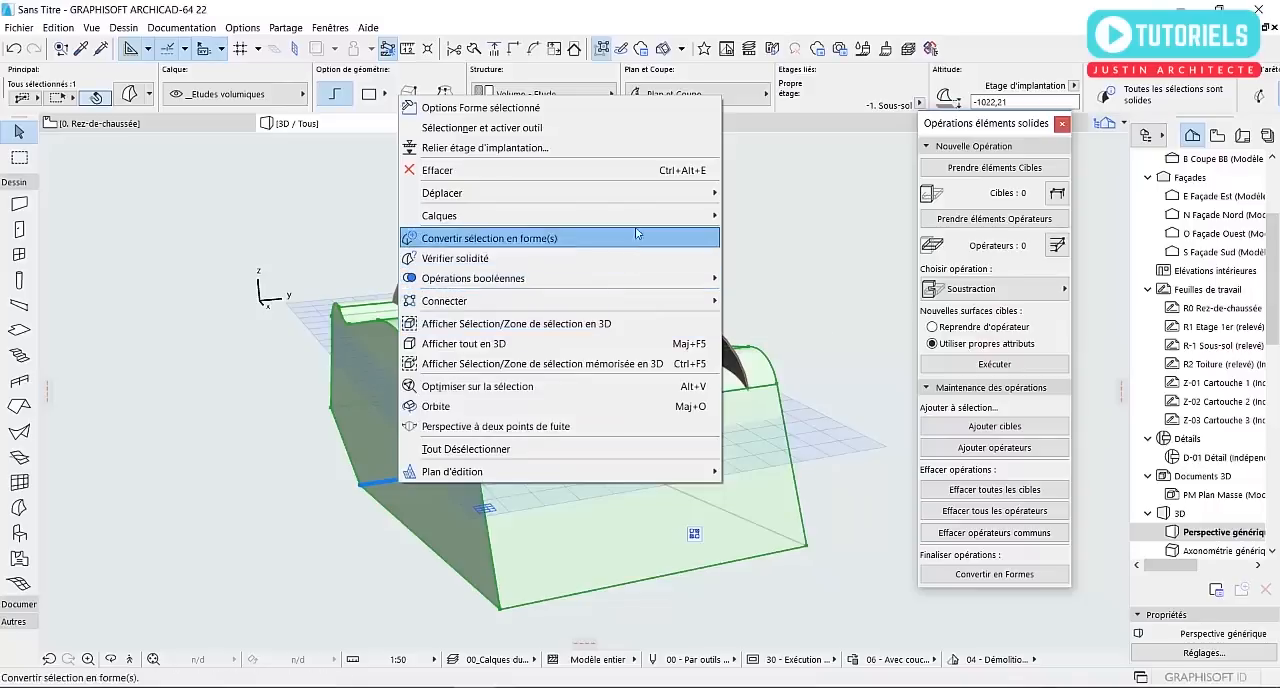
mouse_move(690, 215)
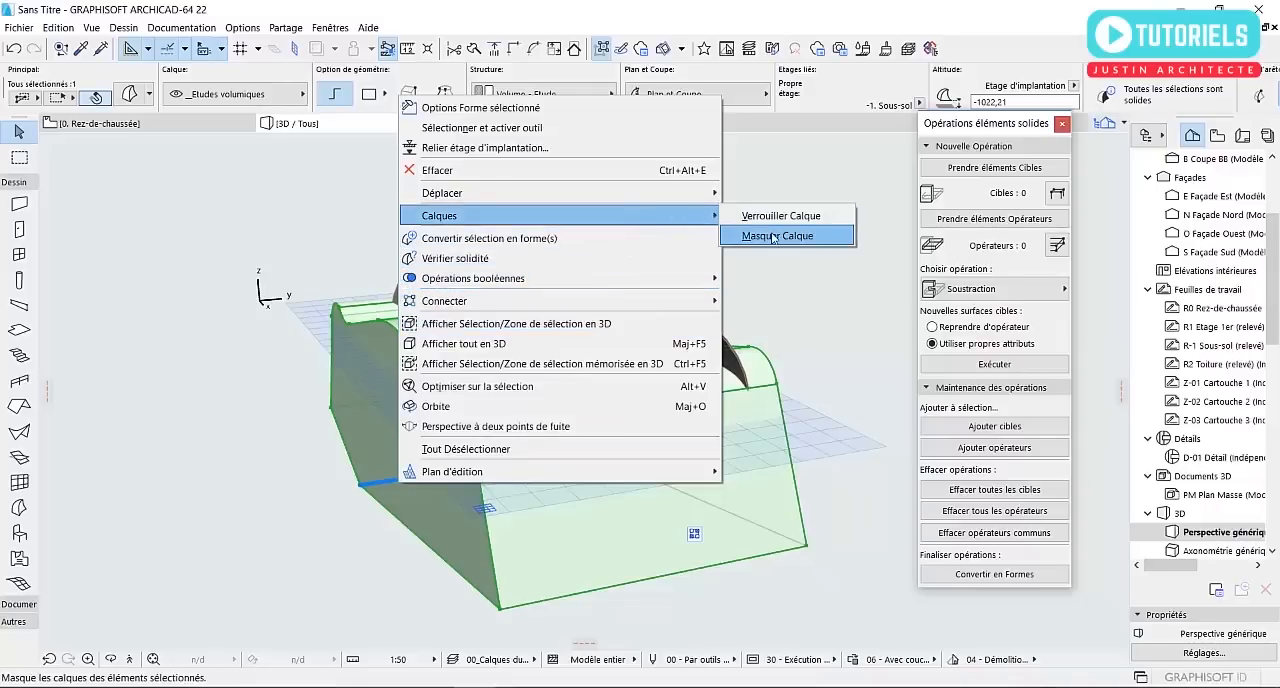
left_click(772, 237)
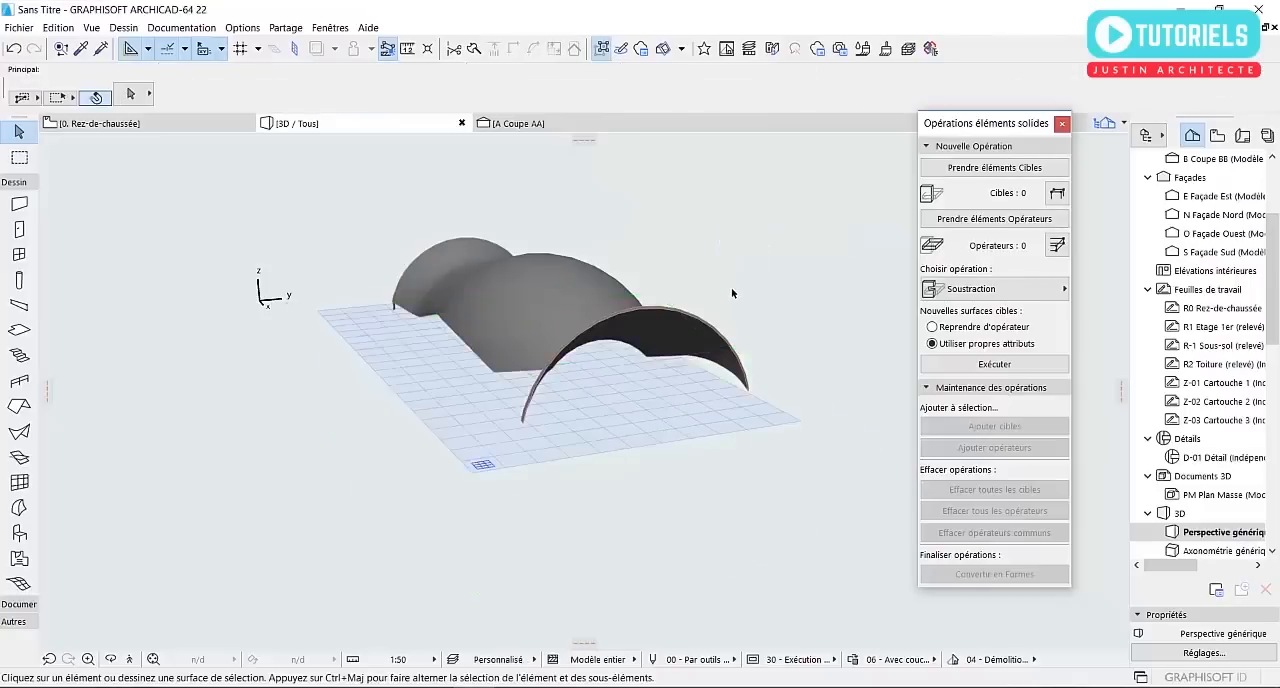
Hide the extruded morph's layer in the ground floor plan too
middle_click_drag(594, 330, 360, 337, "shift")
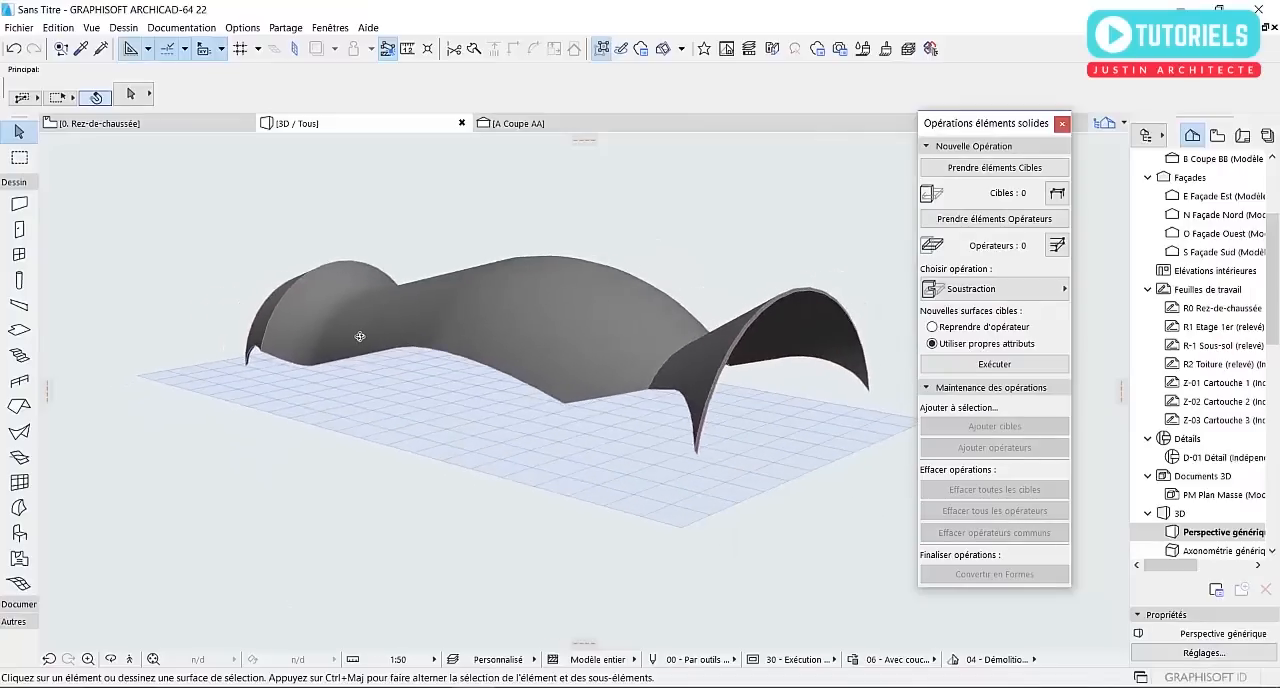
middle_click_drag(548, 348, 696, 366, "shift")
scroll(700, 345, "up", 6)
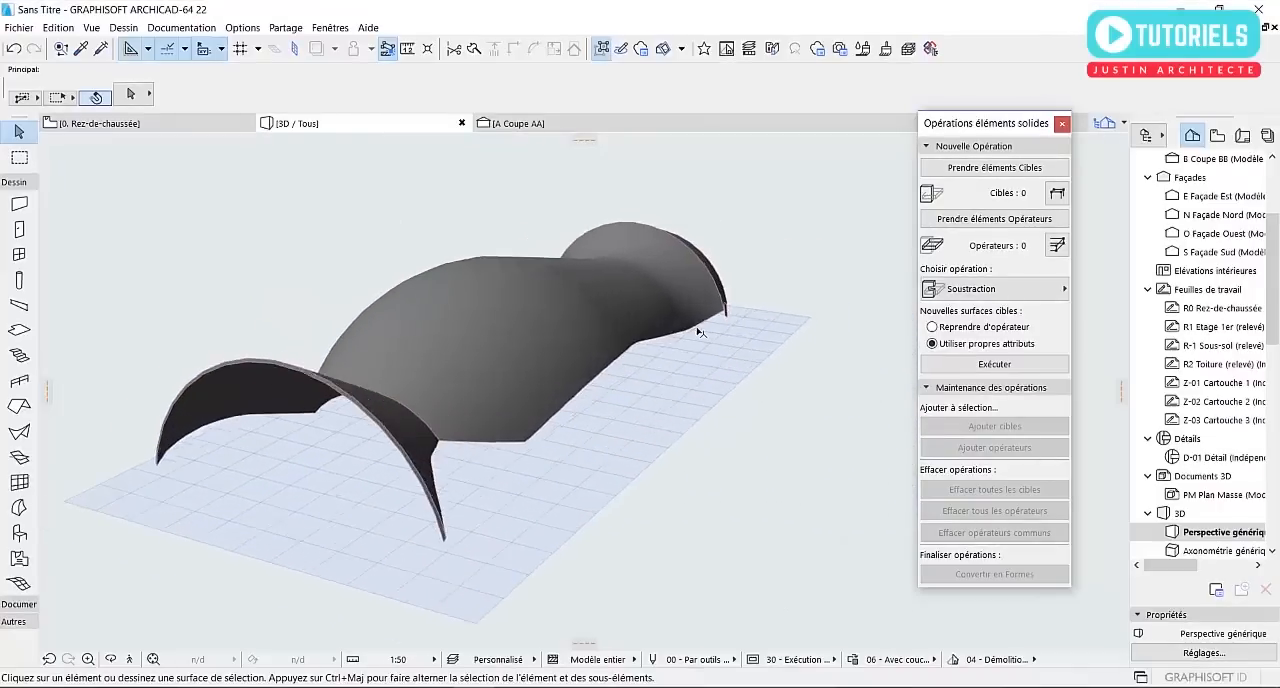
left_click(140, 123)
key("ctrl+a")
left_click(232, 326)
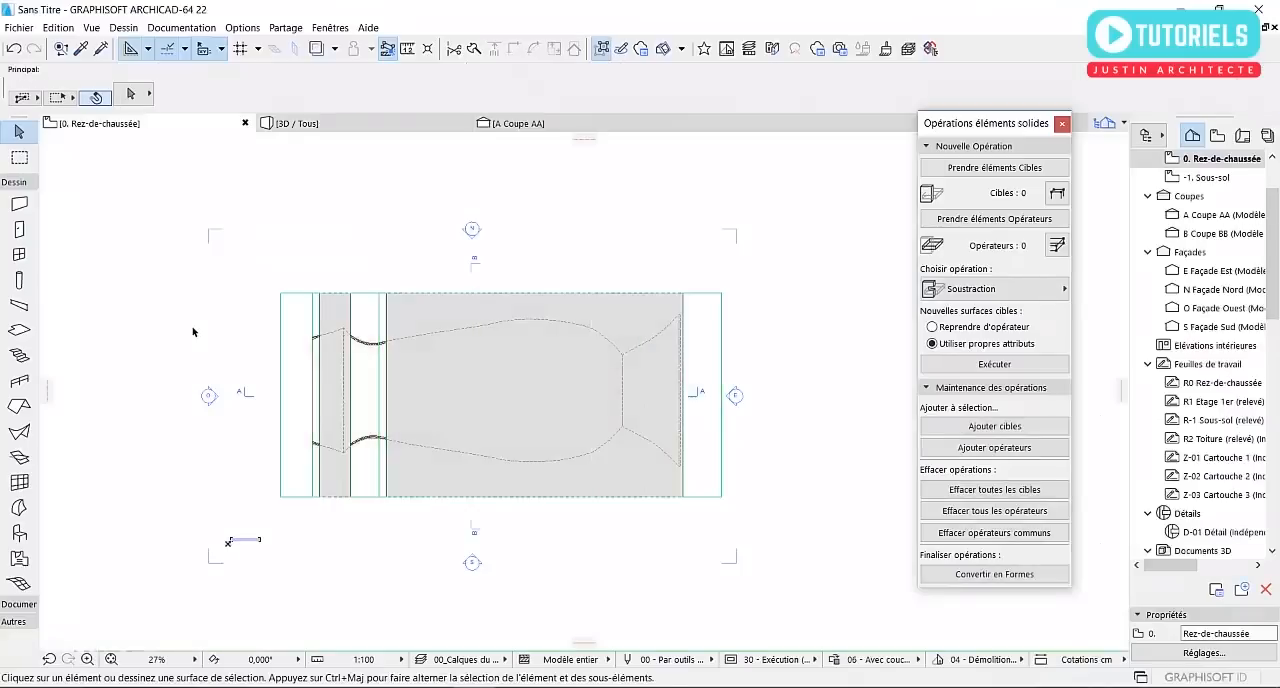
left_click(289, 299)
right_click(289, 300)
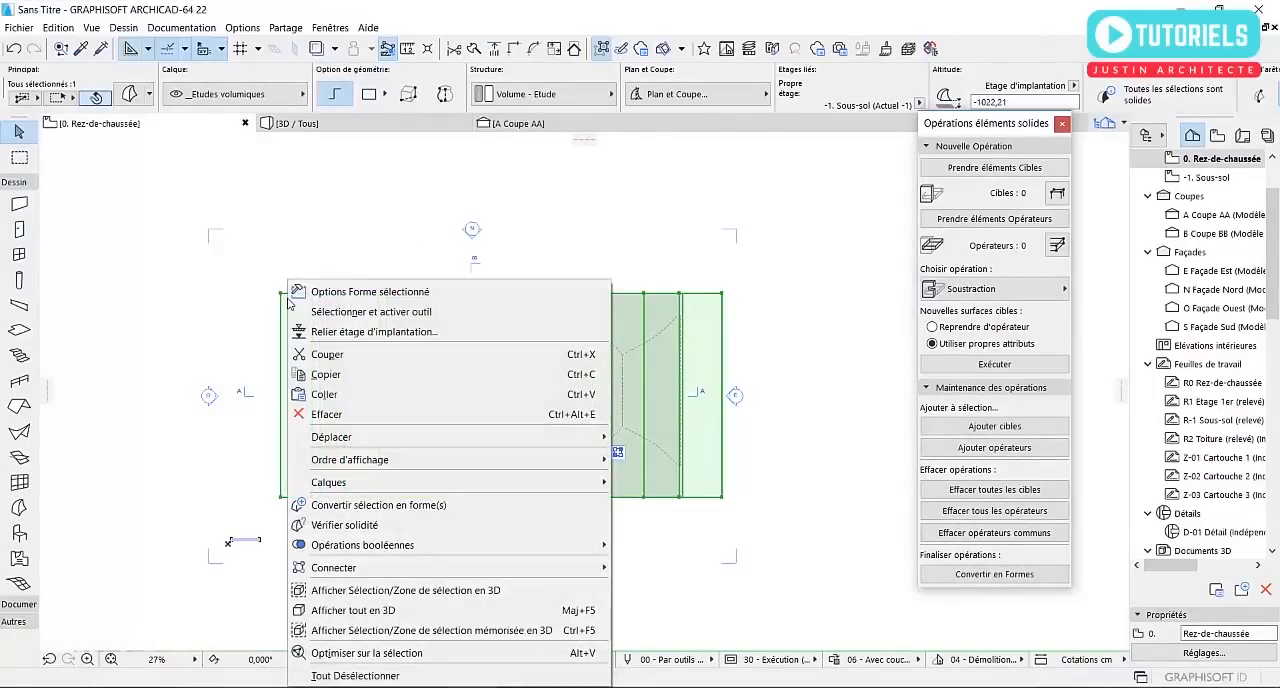
mouse_move(524, 489)
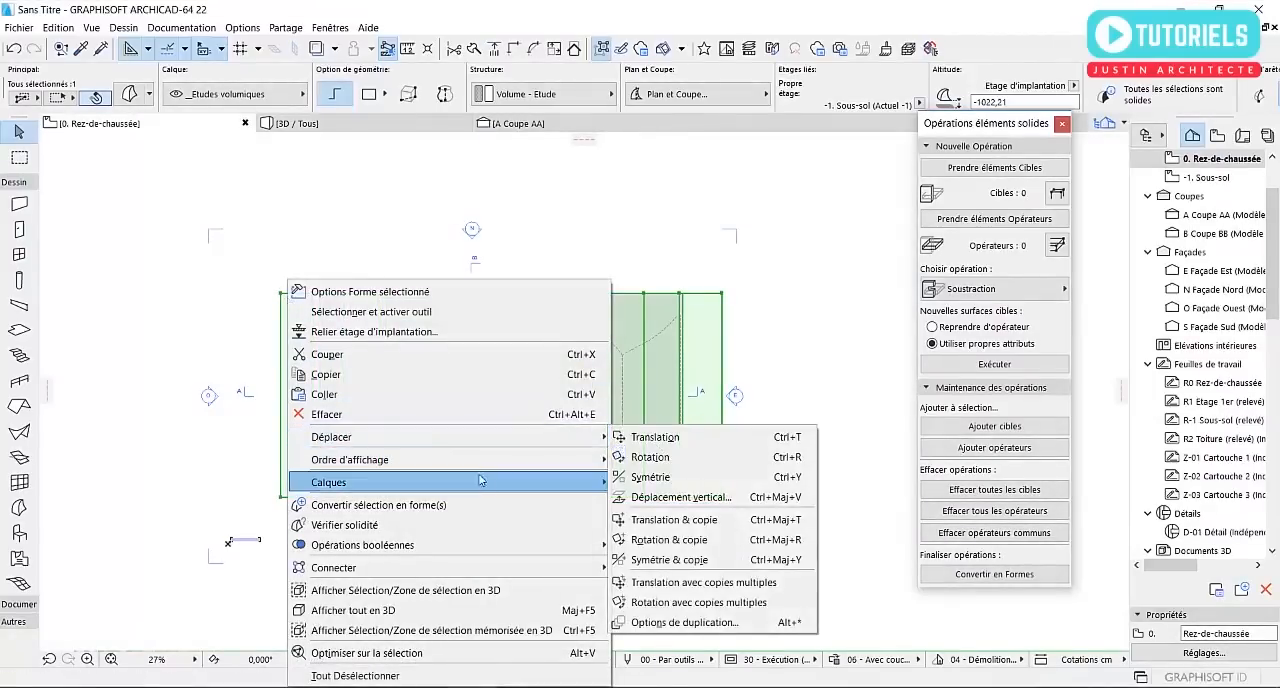
left_click(684, 512)
Draw a straight curtain wall 3720 cm long from the shell's west end to its east end, along its southern side in plan
scroll(406, 391, "up", 3)
middle_click_drag(436, 390, 397, 388)
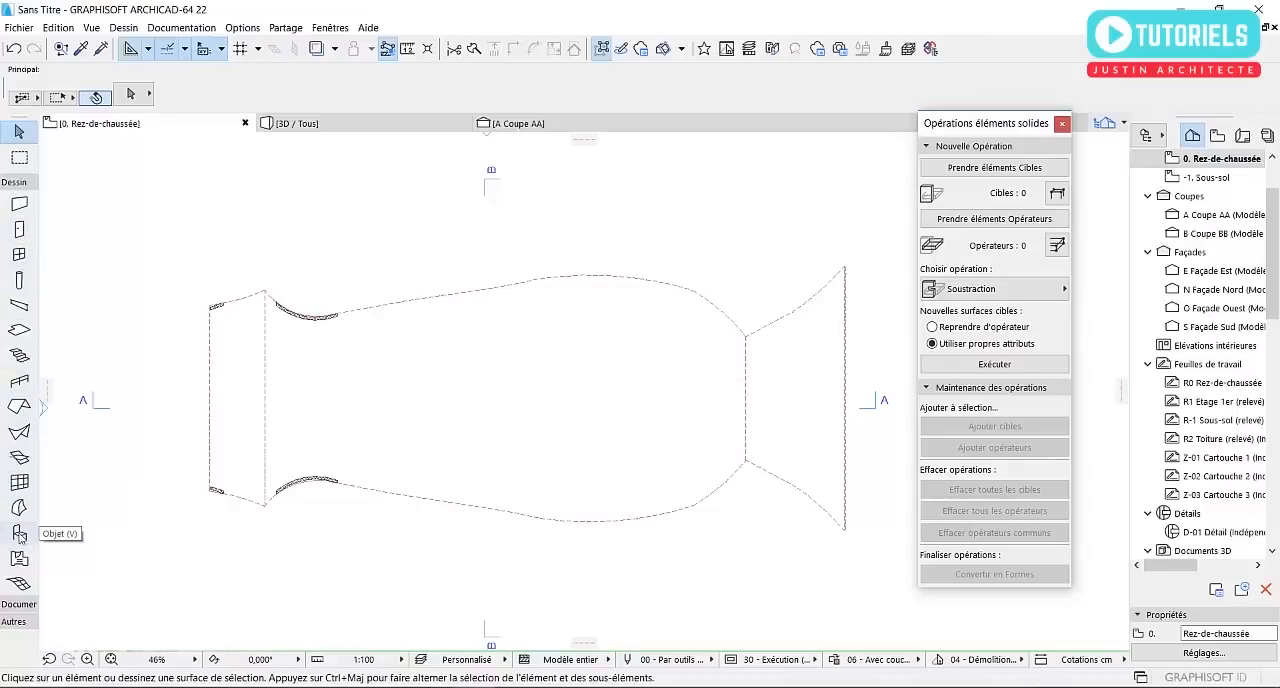
left_click(19, 482)
scroll(240, 476, "up", 3)
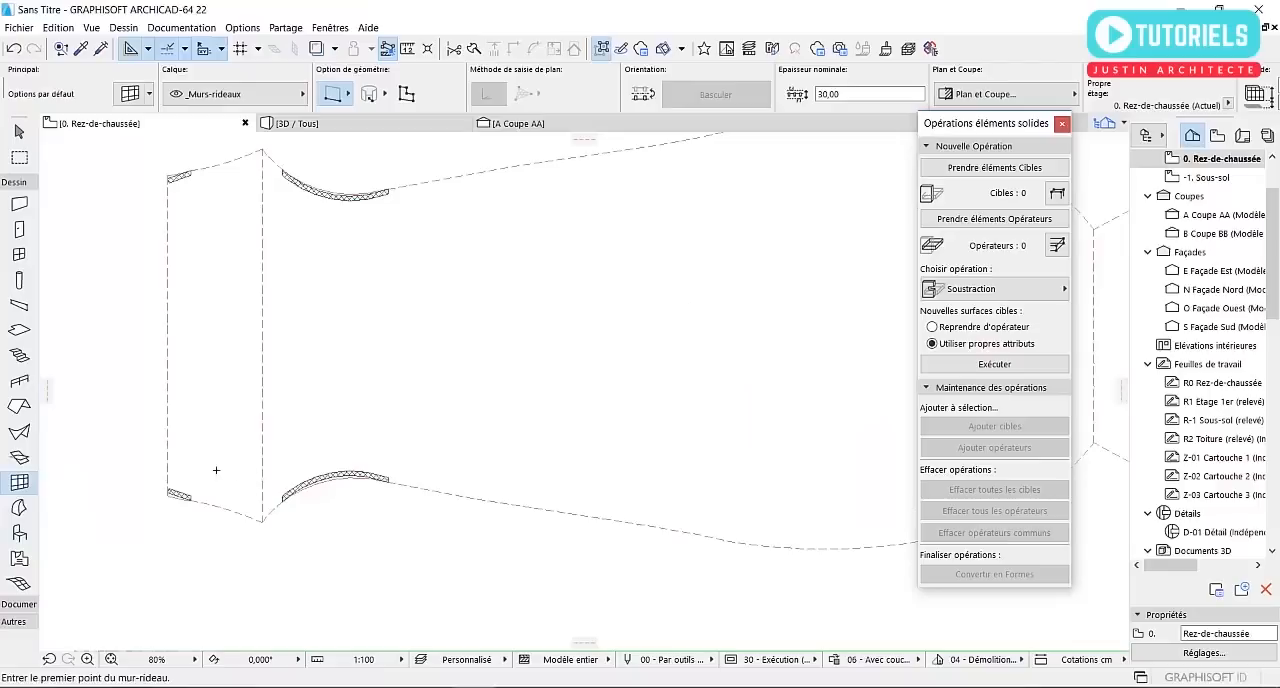
left_click(167, 447)
scroll(166, 446, "down", 3)
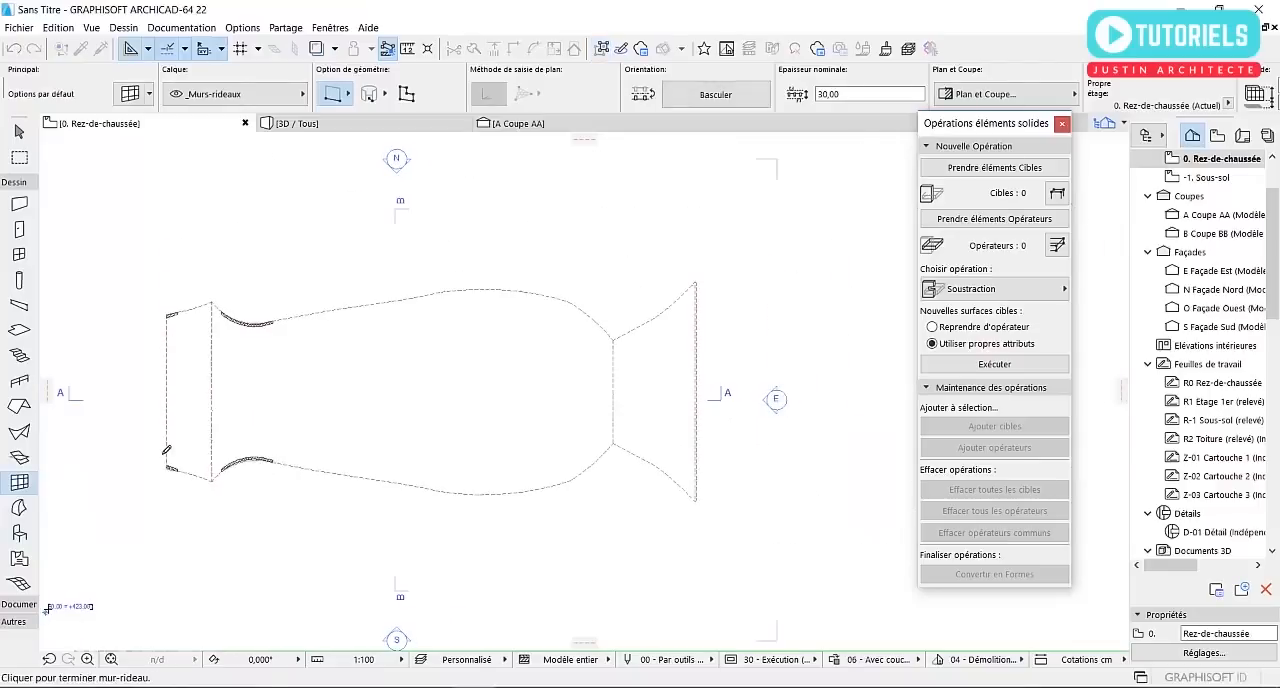
left_click(704, 456)
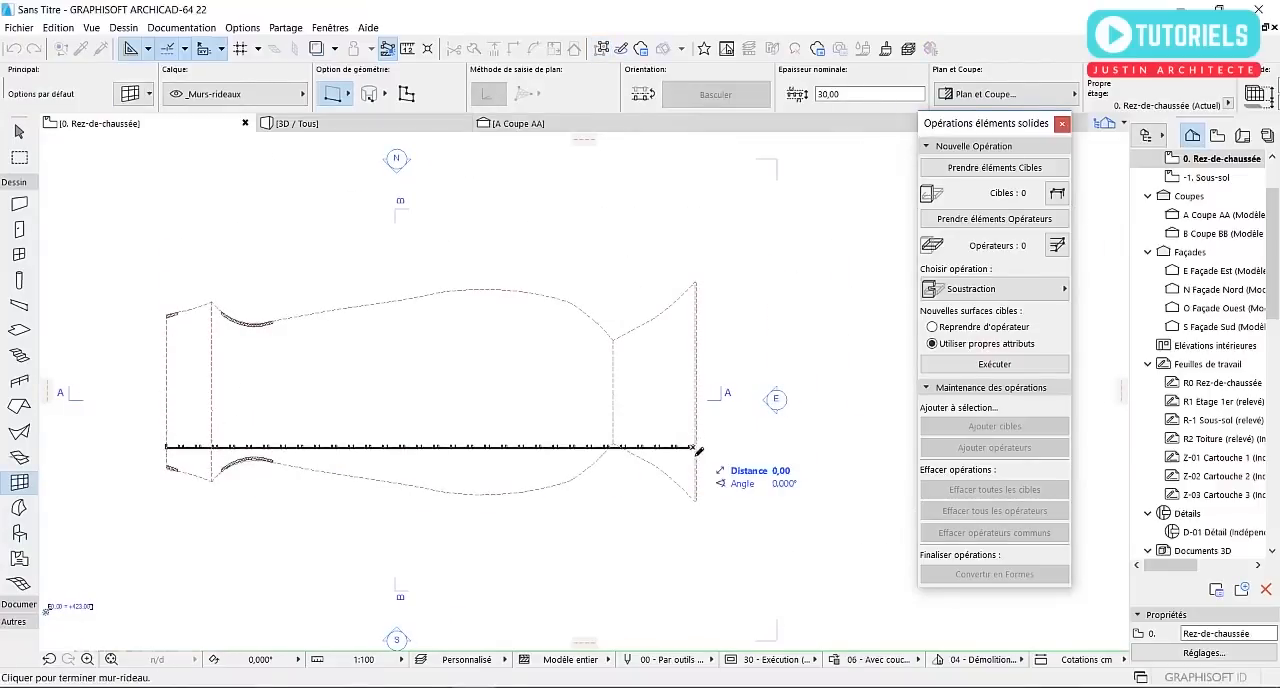
scroll(714, 458, "up", 2)
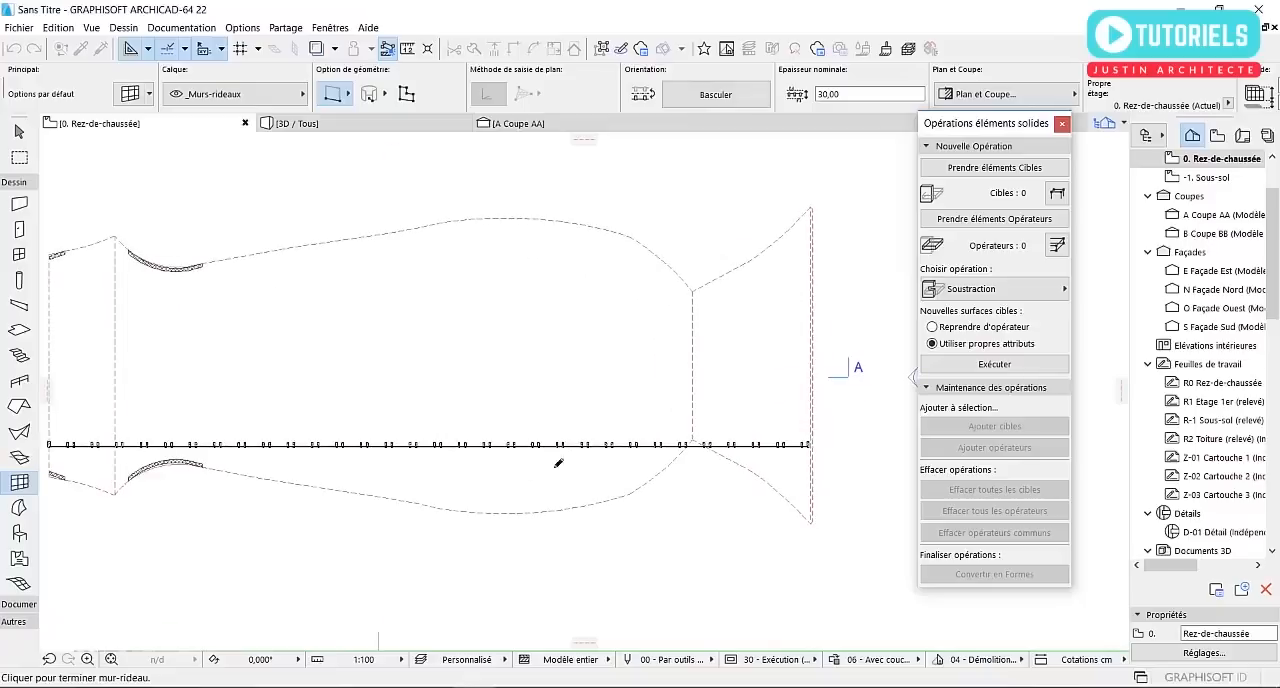
left_click(814, 453)
key("Escape")
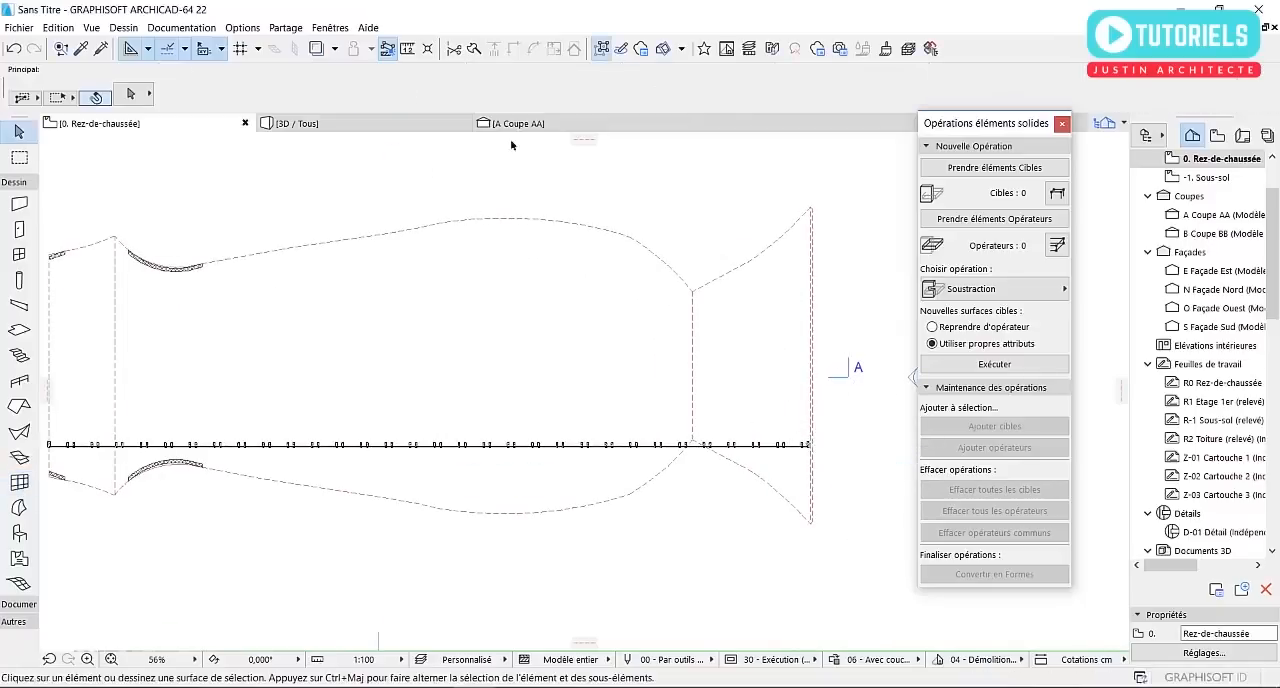
In the 3D view, apply the "01 - Mur-rideau simple 1m/1m" favourite to the curtain wall under the shell
left_click(414, 121)
middle_click_drag(474, 244, 655, 443, "shift")
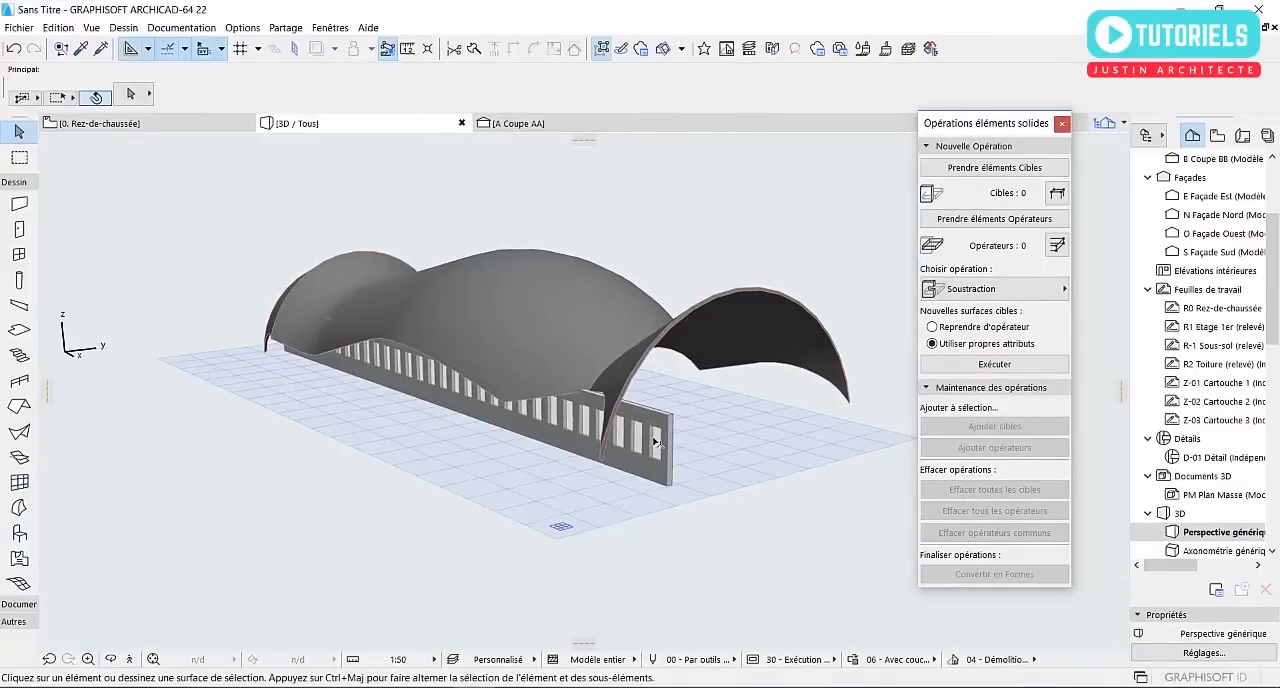
left_click(672, 430)
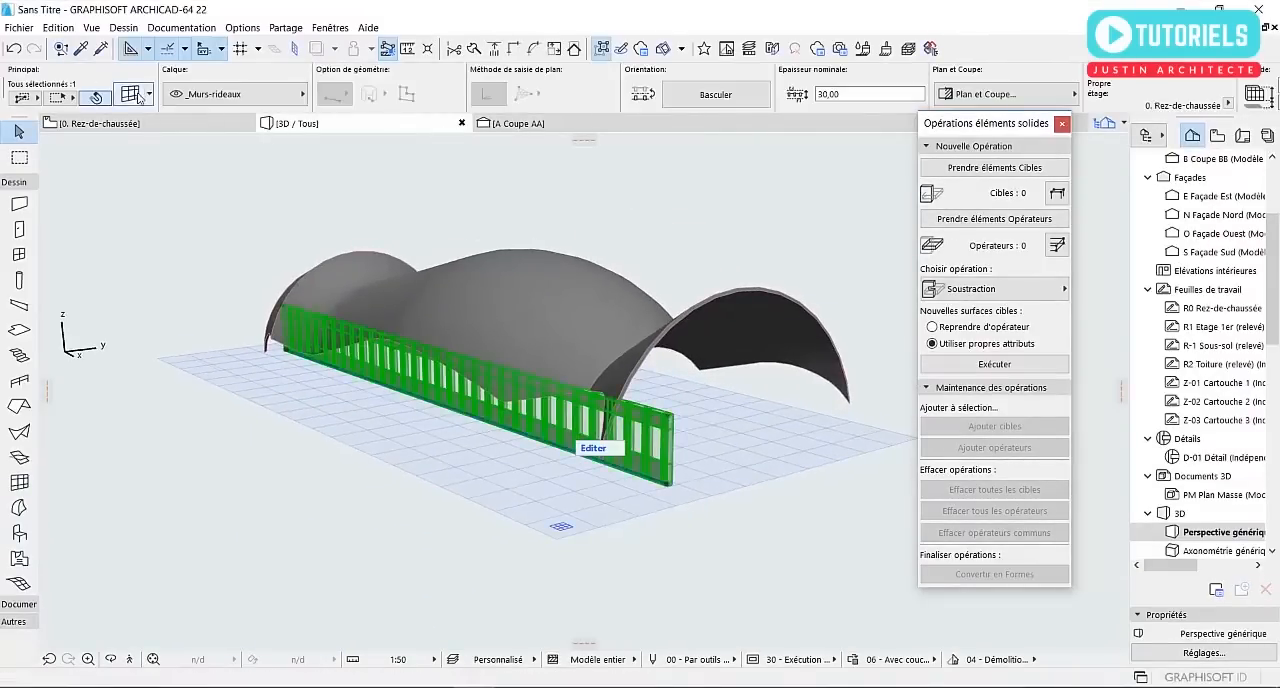
key("ctrl+t")
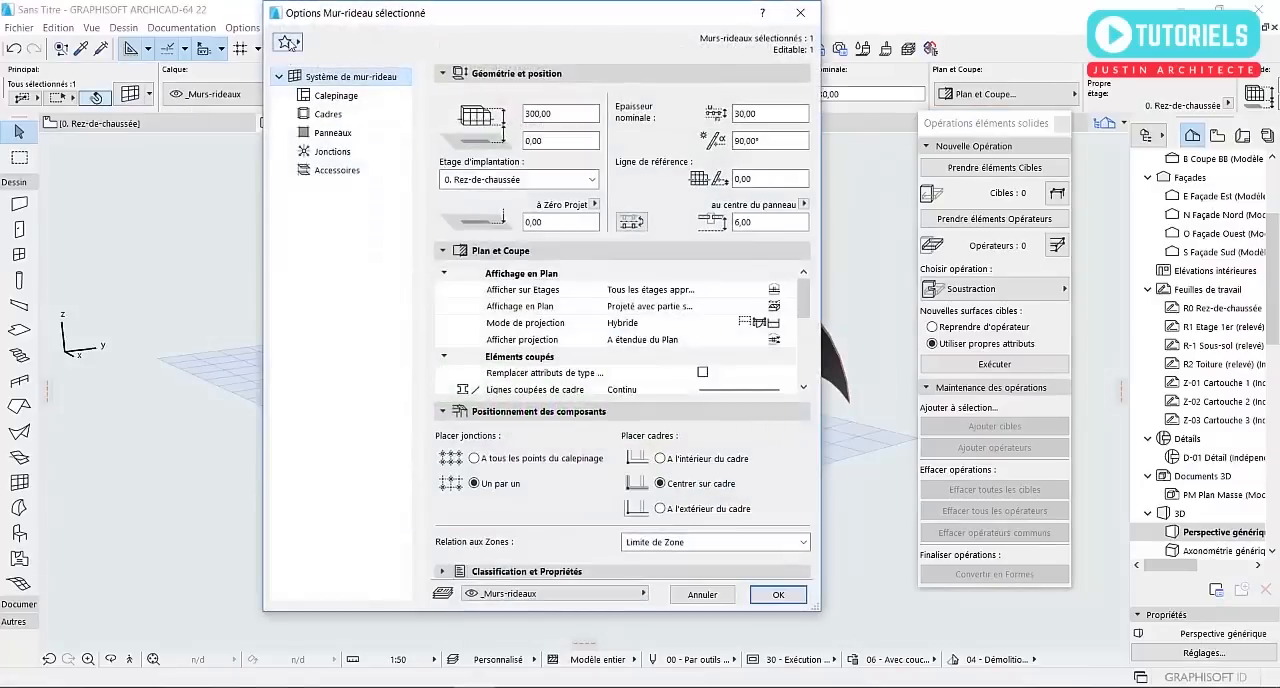
left_click(287, 42)
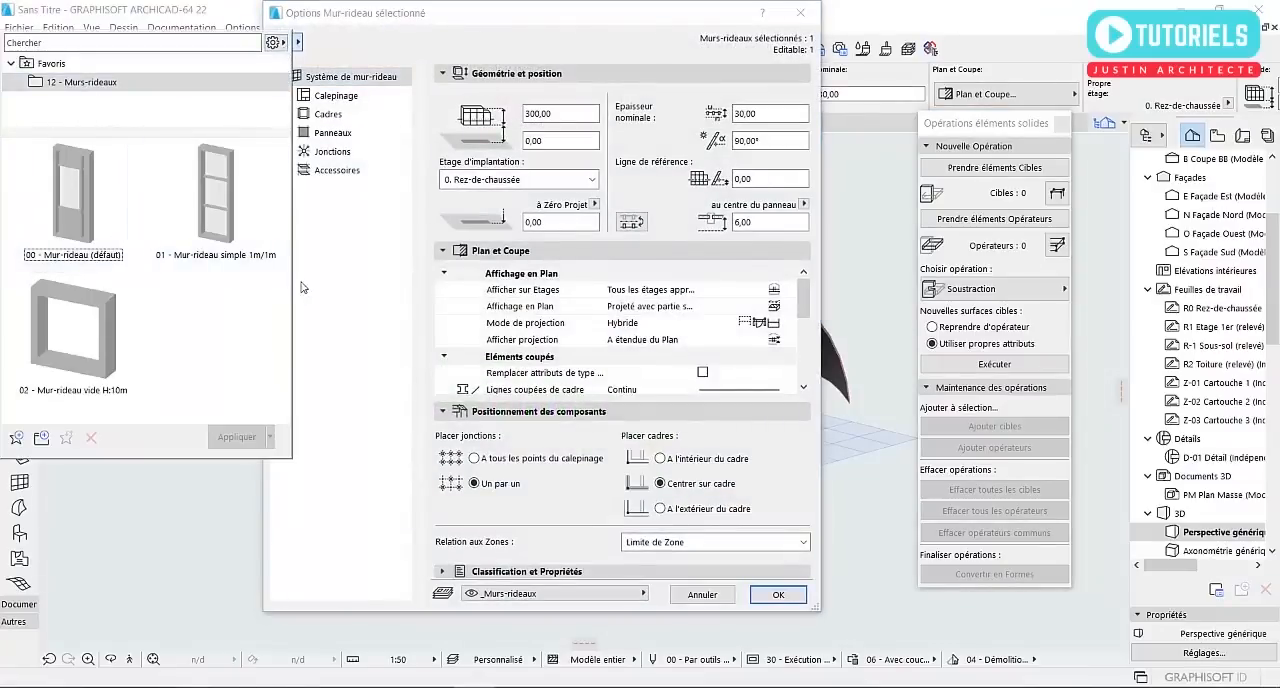
left_click(257, 204)
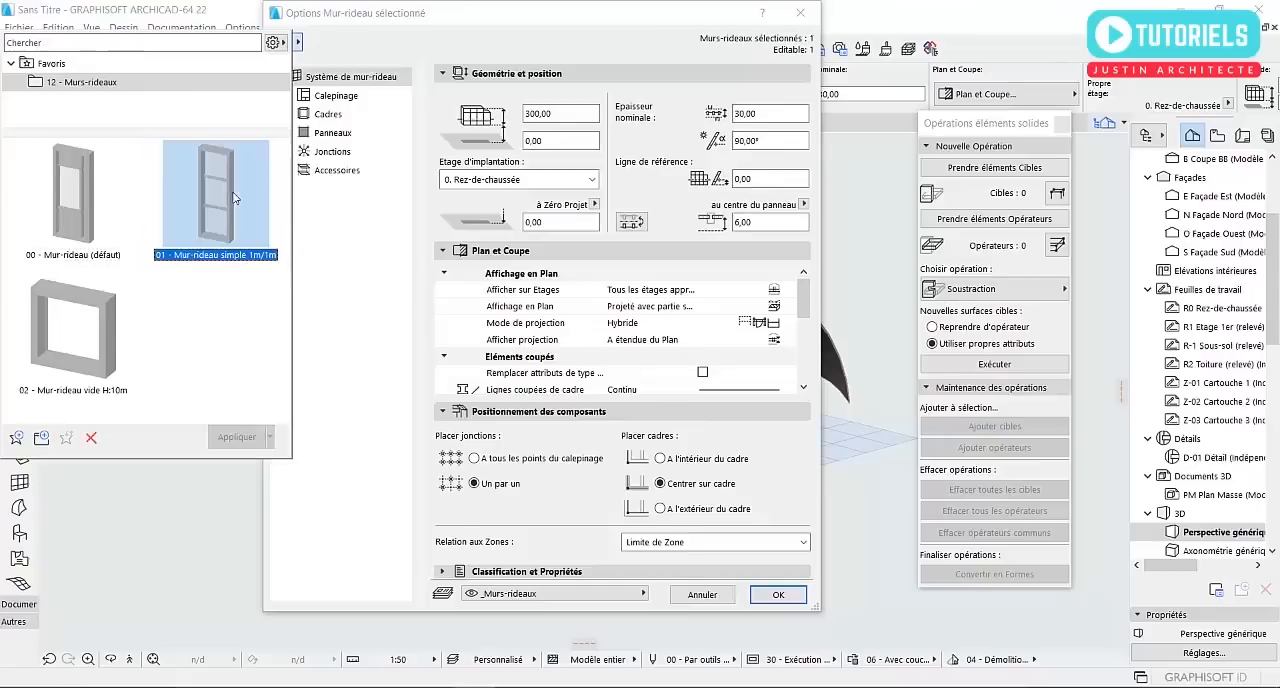
double_click(229, 199)
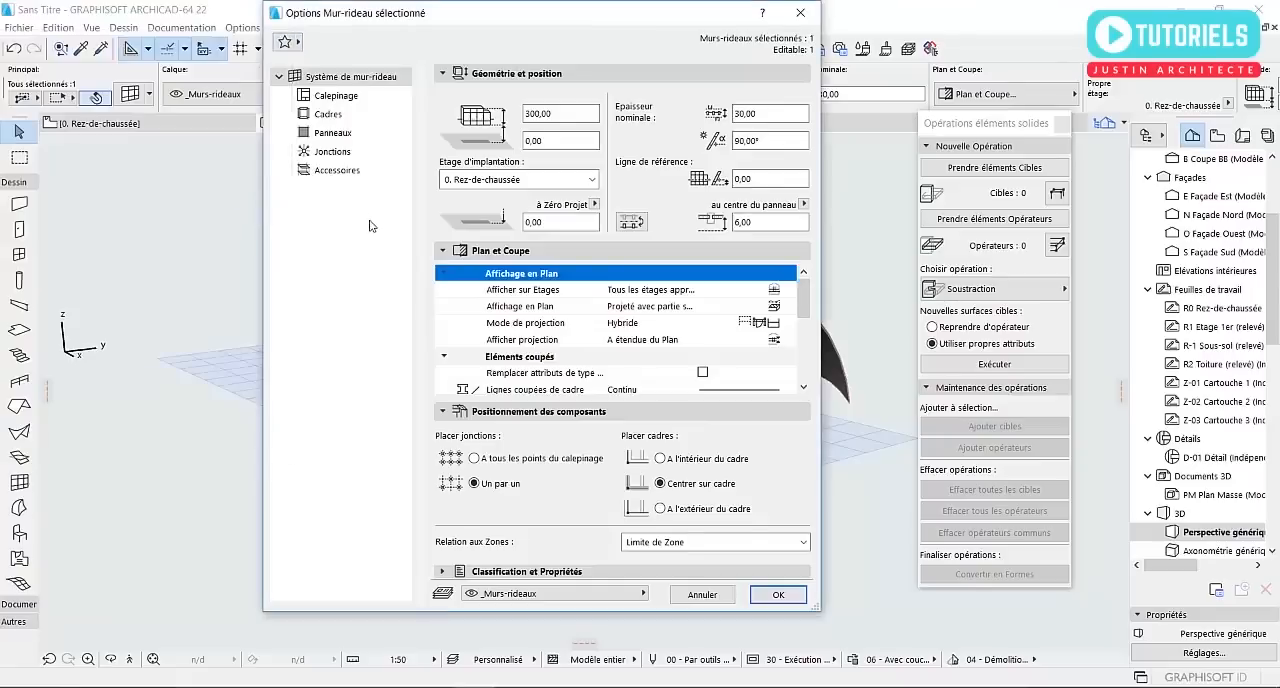
Set all three row heights of the curtain wall's grid pattern to 150 cm and apply the settings
left_click(332, 96)
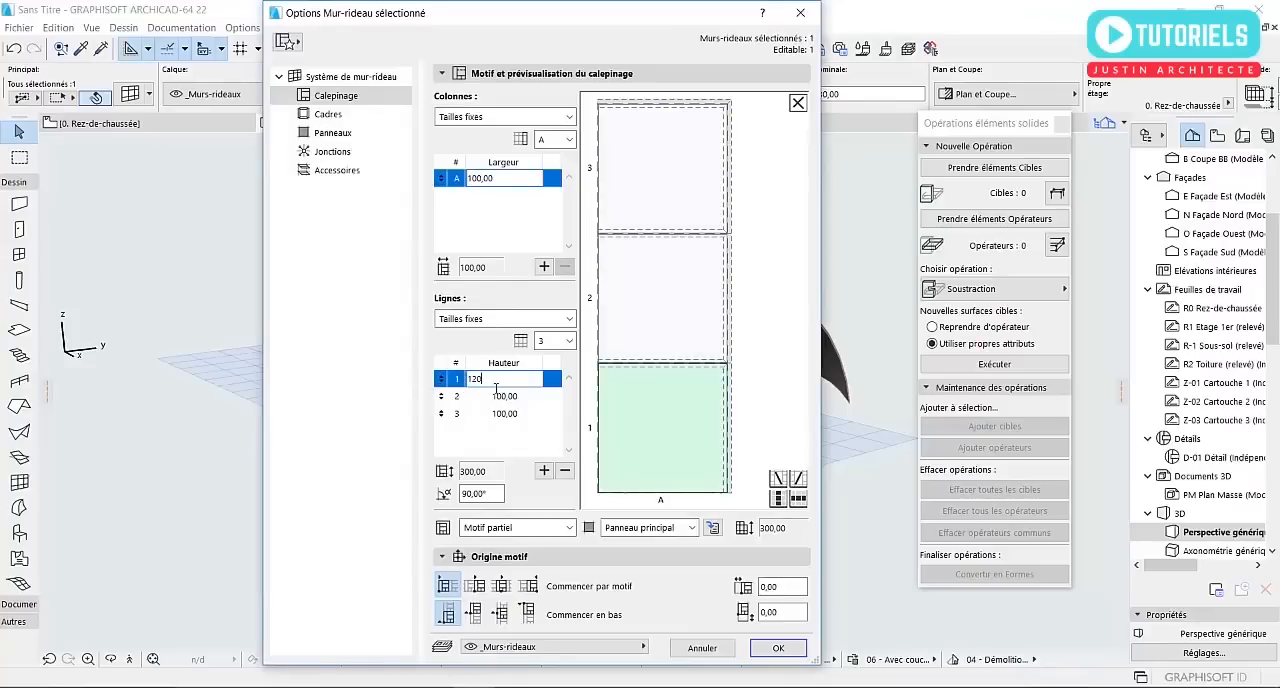
type("120")
key("Return")
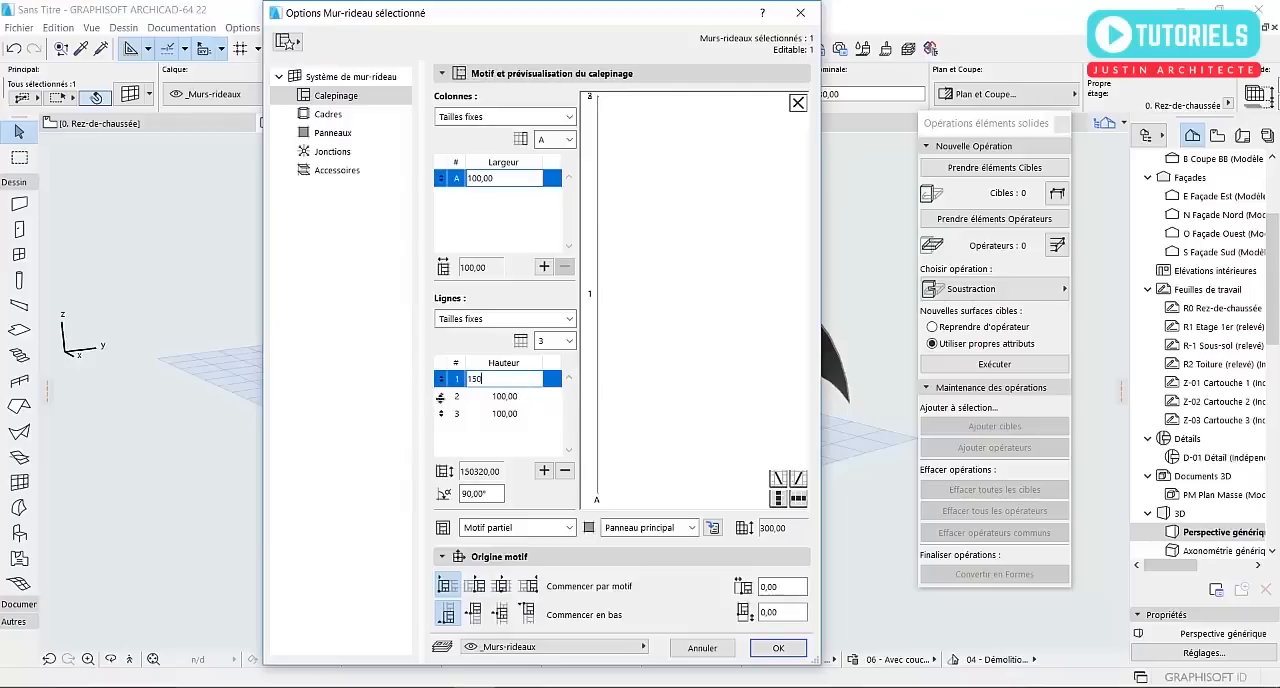
left_click(511, 402)
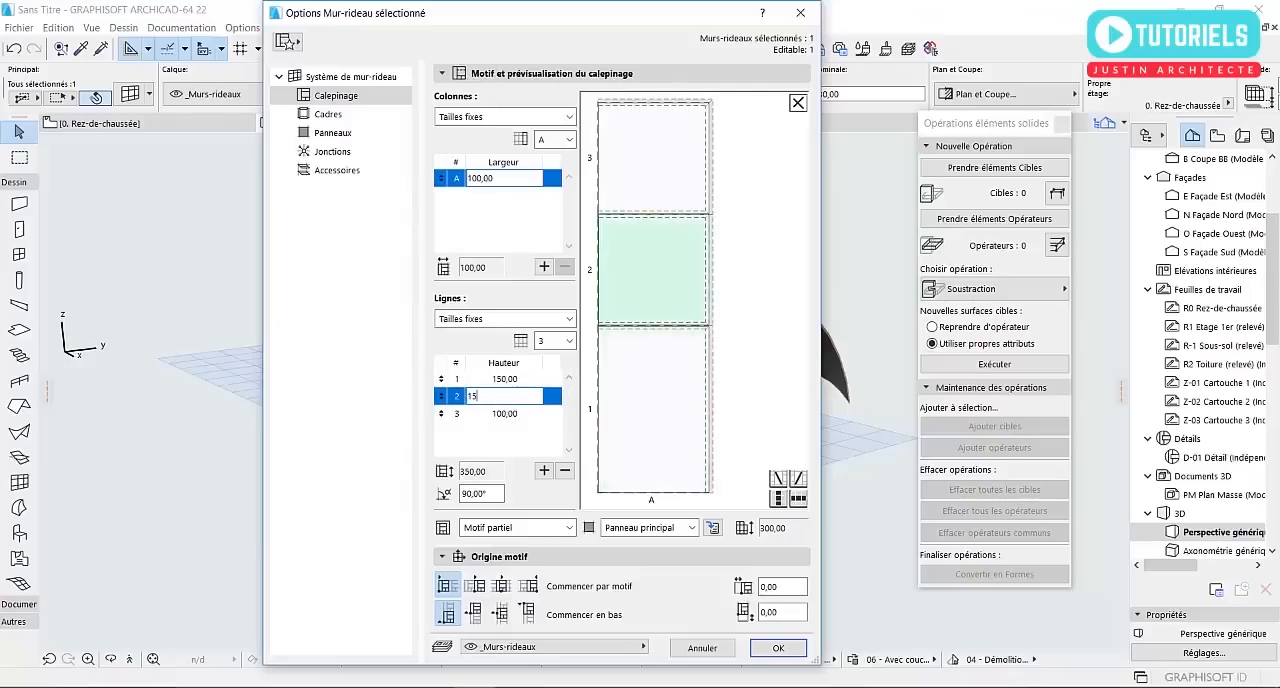
left_click(527, 416)
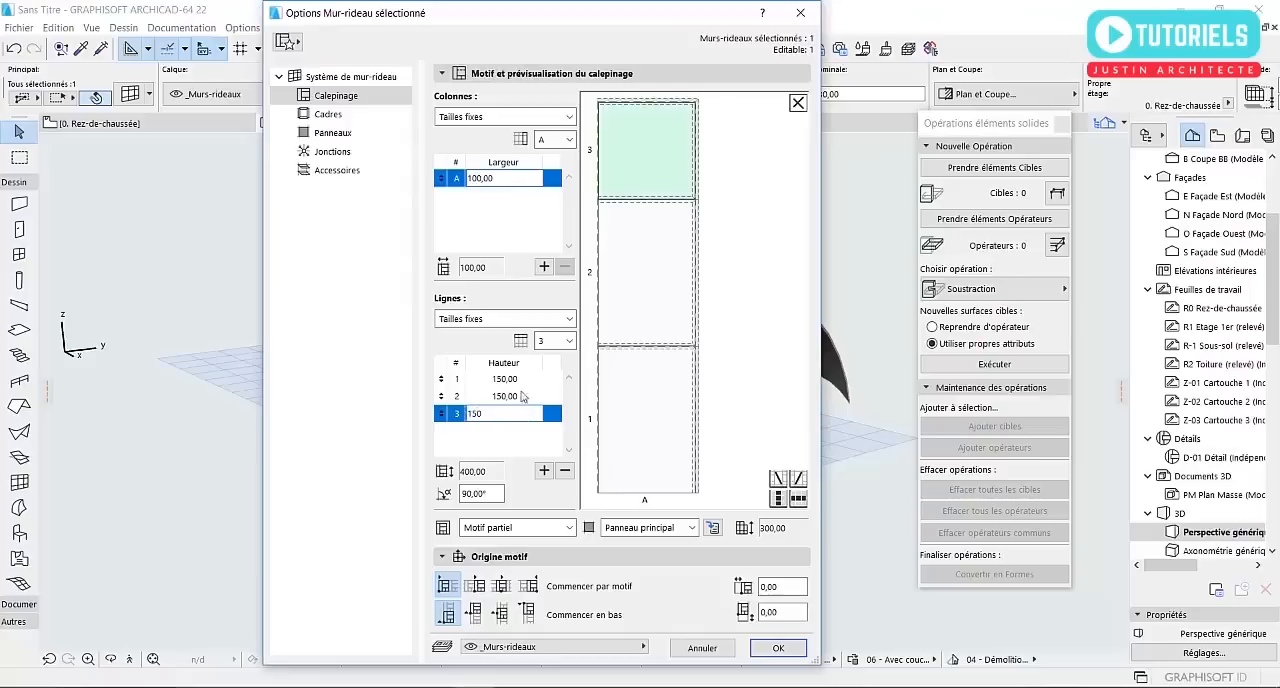
key("Return")
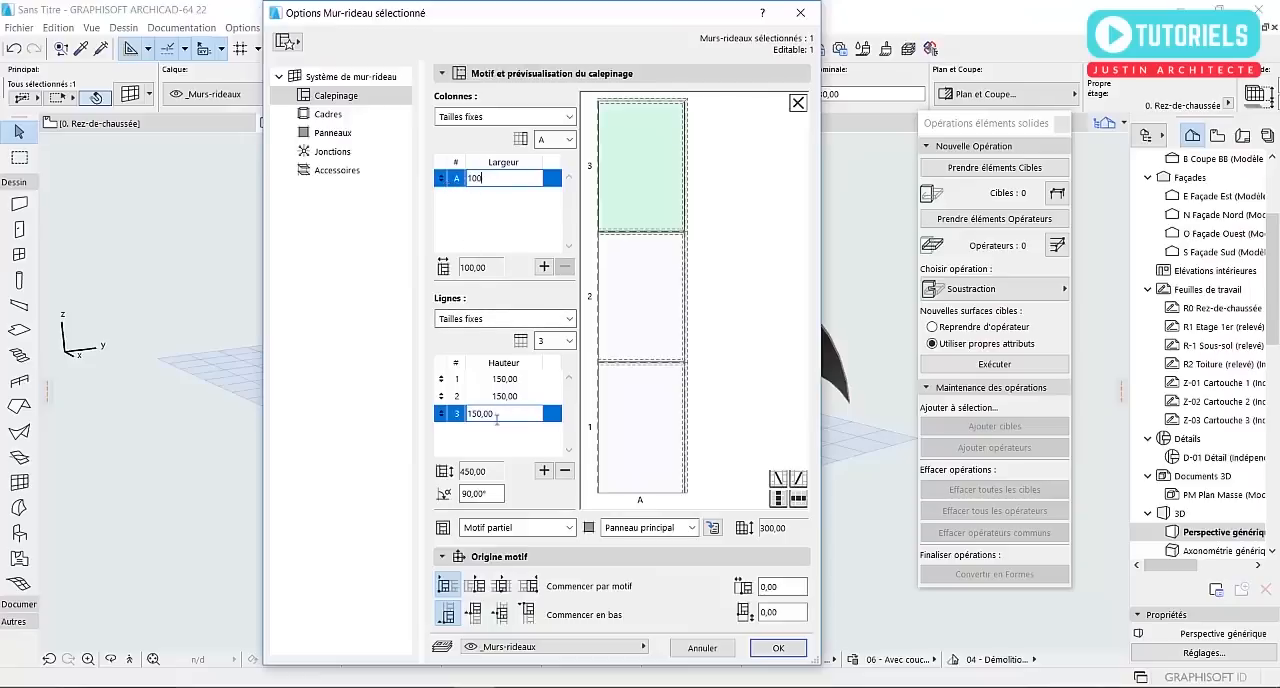
left_click(510, 380)
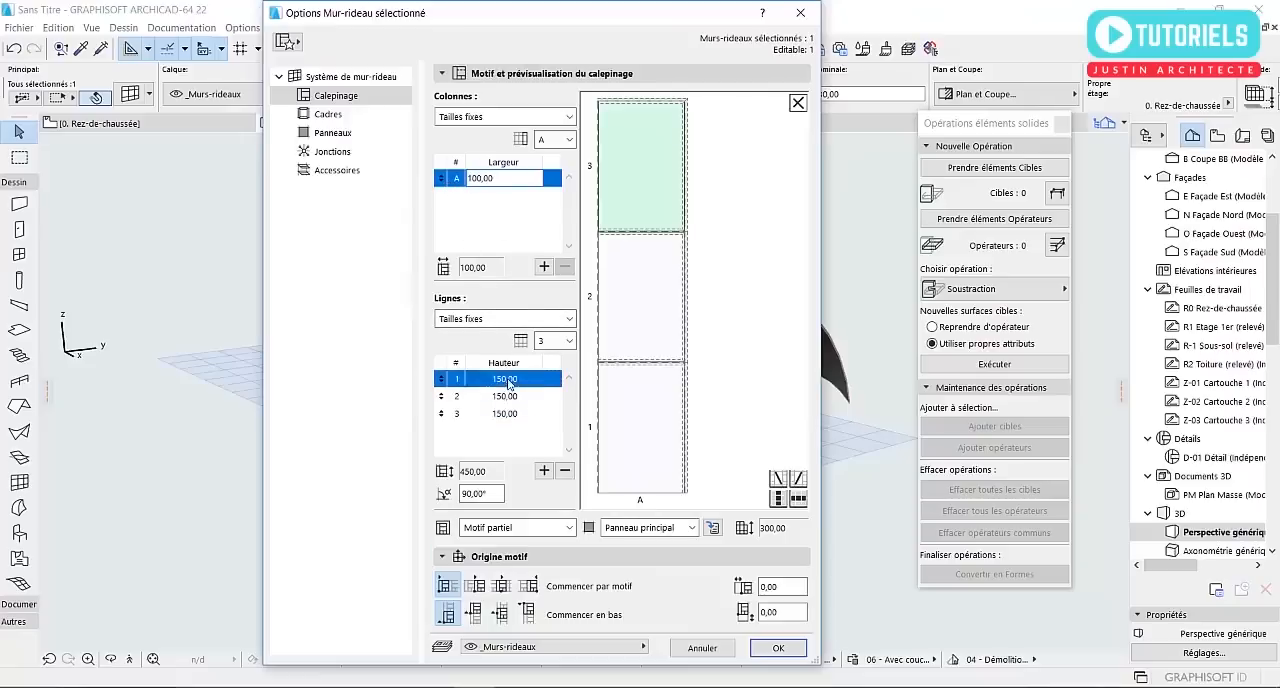
left_click(776, 648)
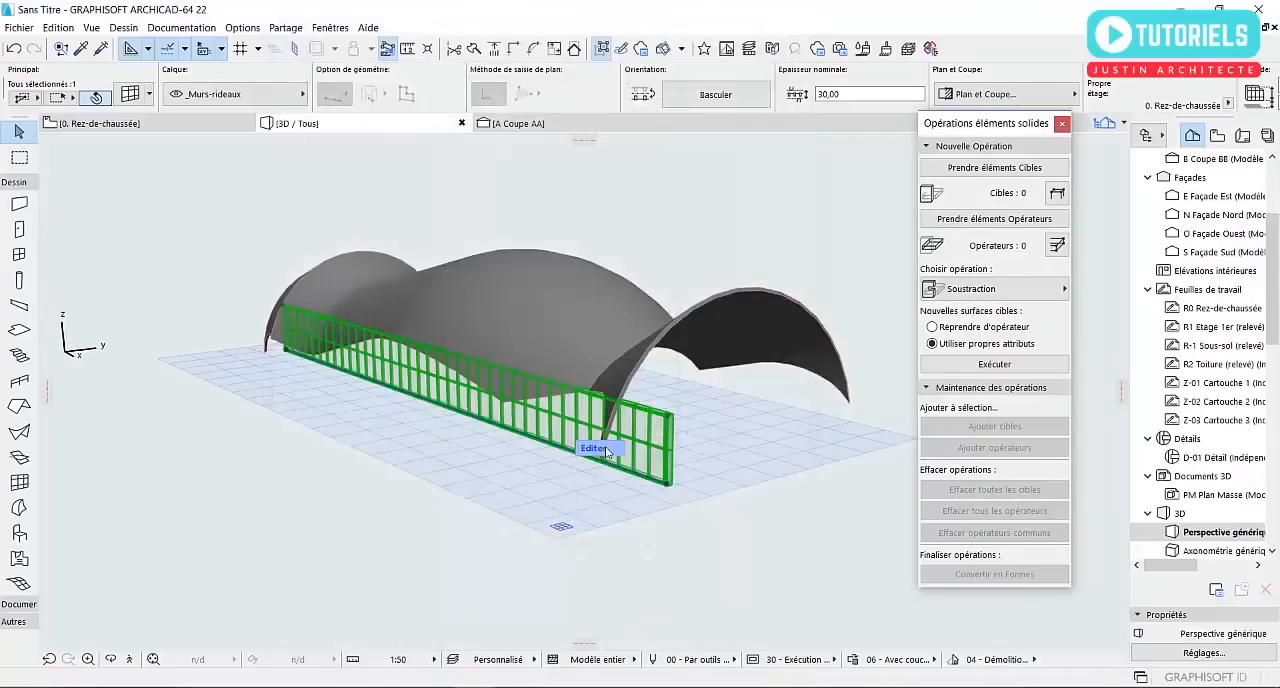
Stretch the curtain wall's top edge upward in 3D so that it is taller along its whole length
scroll(605, 446, "up", 5)
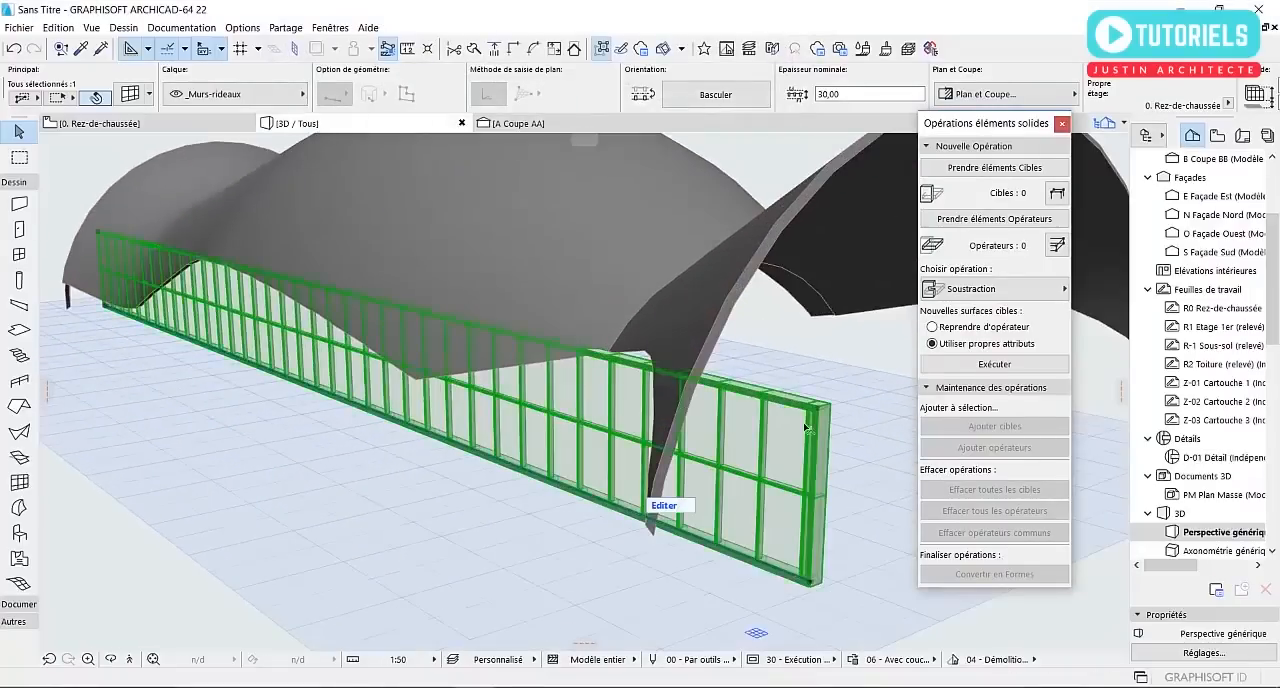
left_click(818, 411)
middle_click_drag(796, 436, 618, 441)
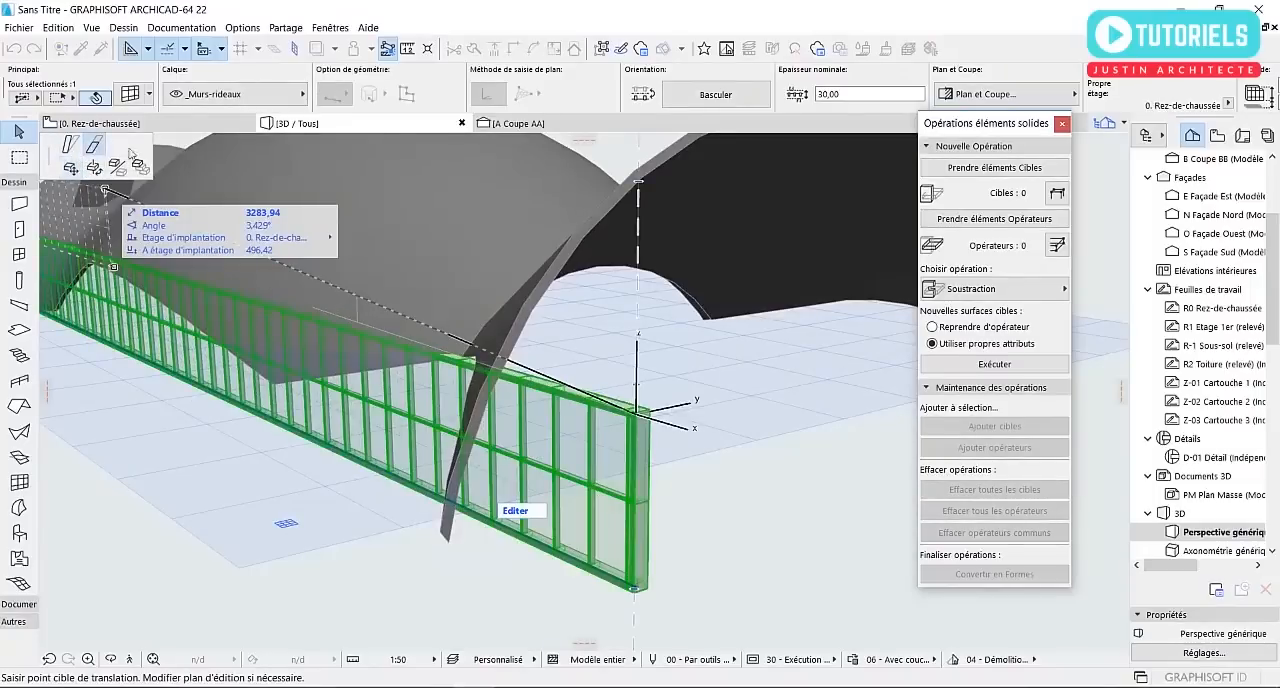
scroll(470, 300, "down", 2)
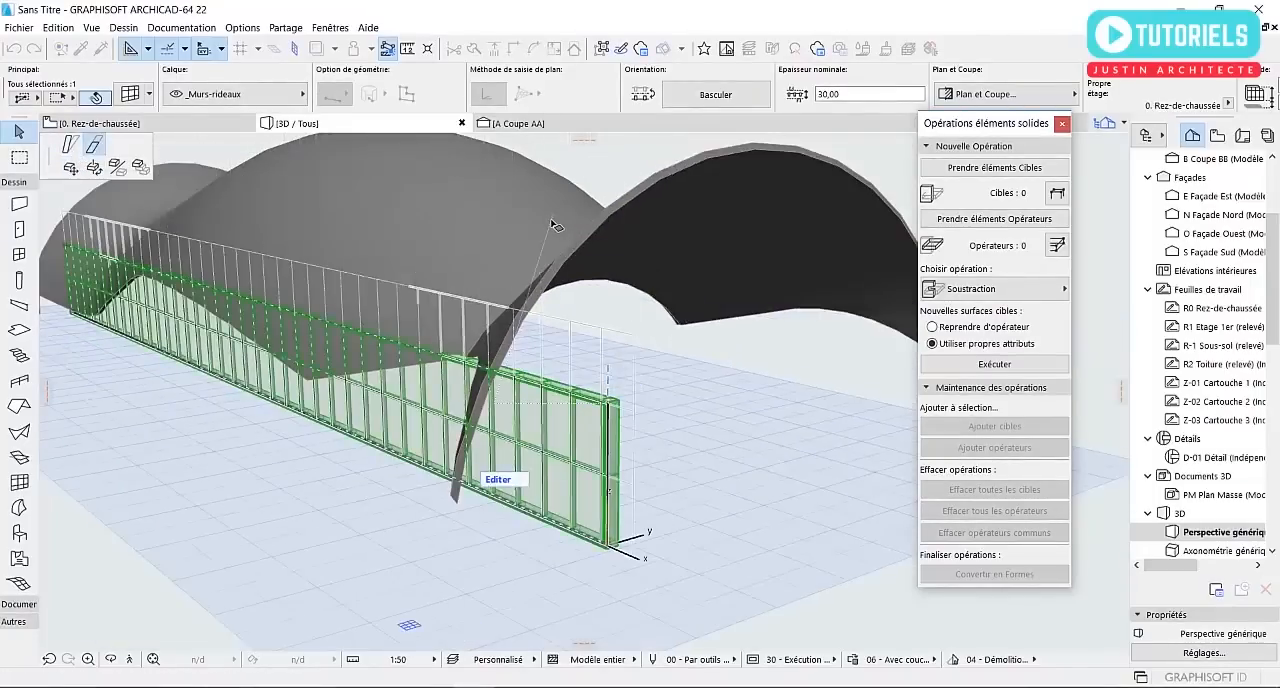
left_click(567, 261)
scroll(500, 290, "down", 1)
middle_click_drag(280, 335, 465, 368, "shift")
In the ground floor plan, draw a second straight curtain wall like the first along the shell's northern side, from the east end to the west end
key("F2")
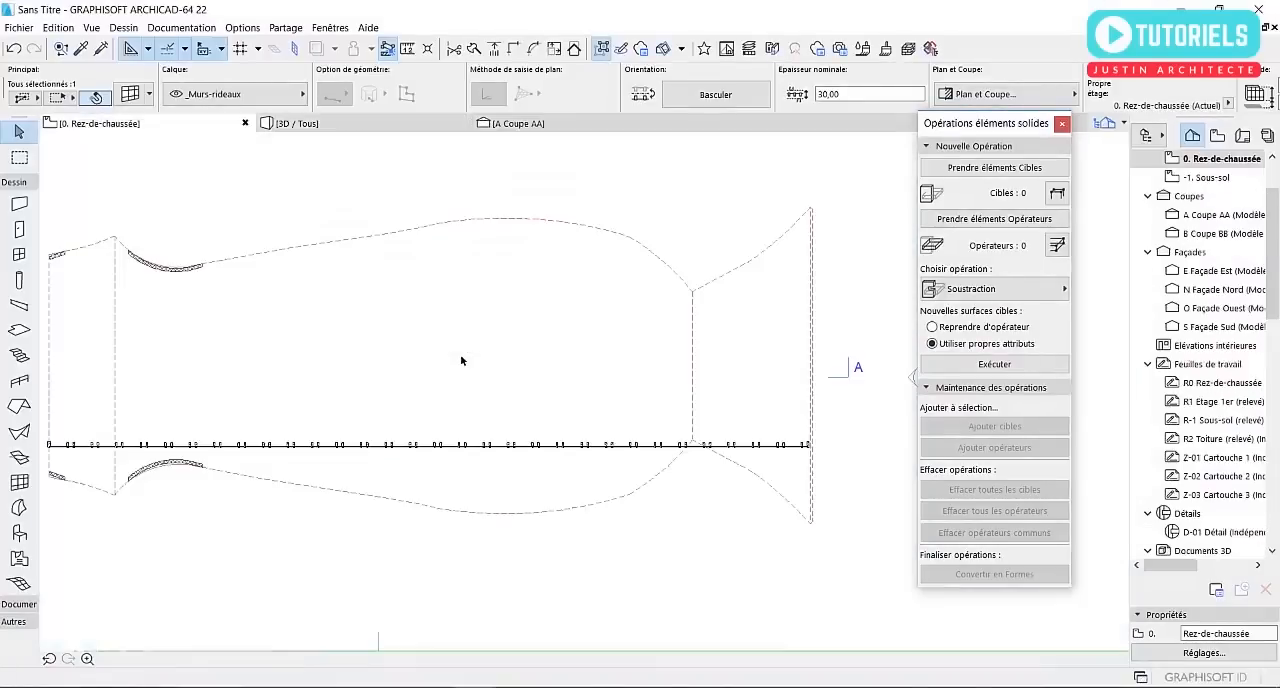
scroll(803, 443, "up", 3)
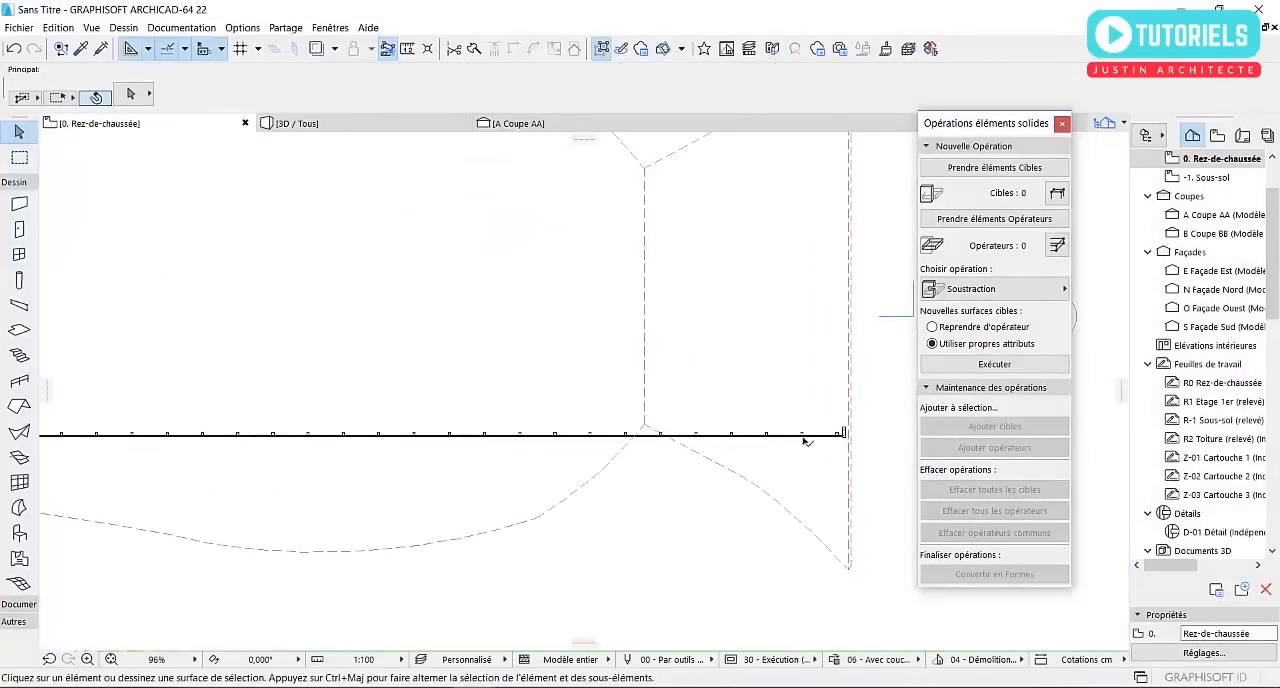
left_click(806, 440, "alt")
scroll(803, 440, "down", 3)
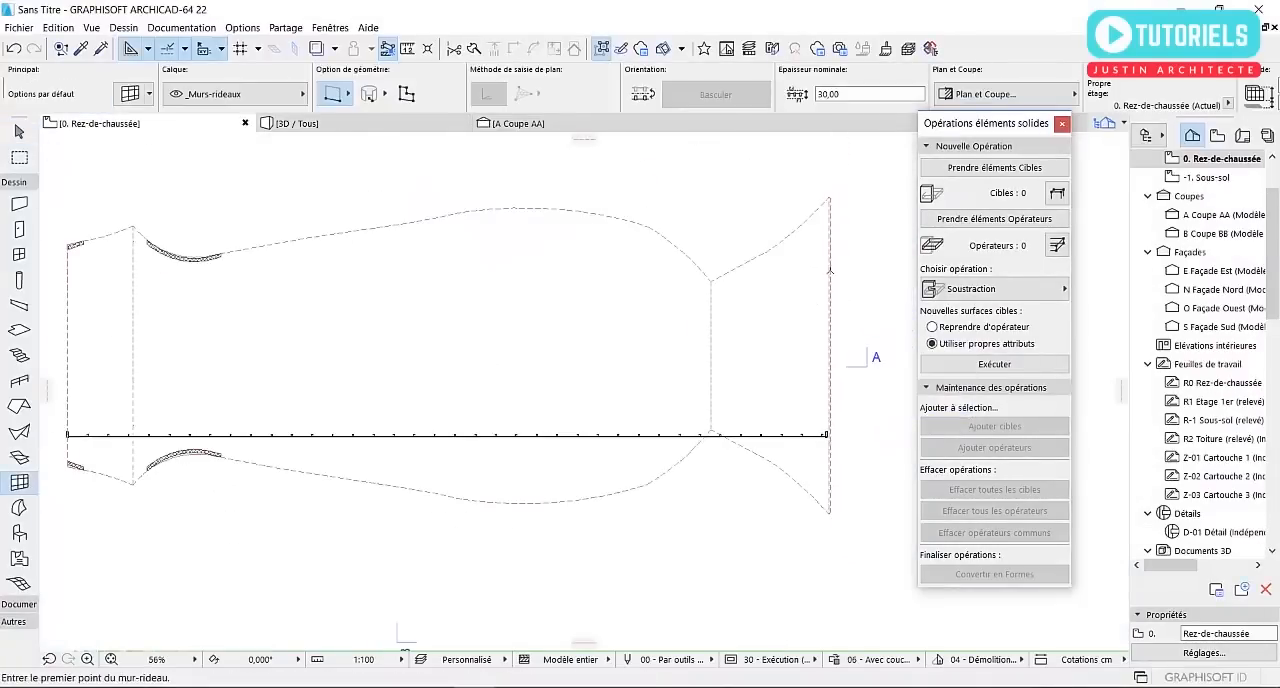
left_click(829, 264)
scroll(660, 285, "down", 2)
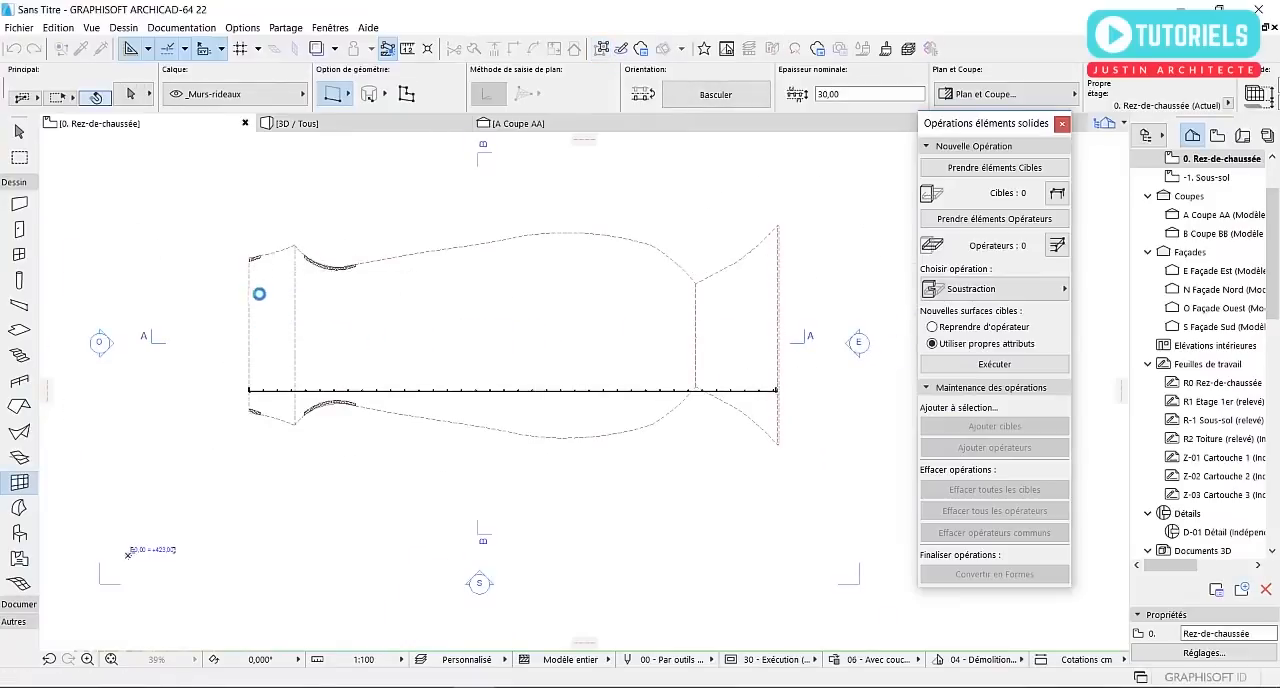
scroll(249, 270, "up", 9)
key("Escape")
left_click(275, 281)
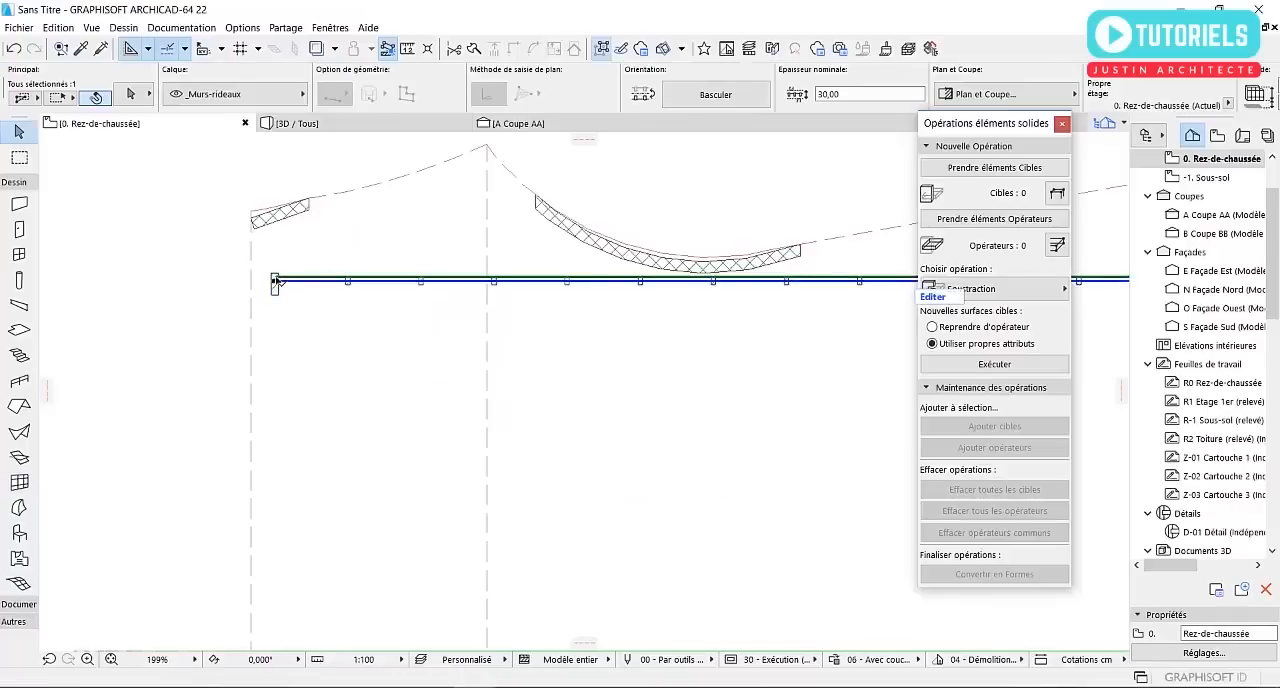
key("ctrl+d")
left_click(275, 281)
key("Escape")
key("Escape")
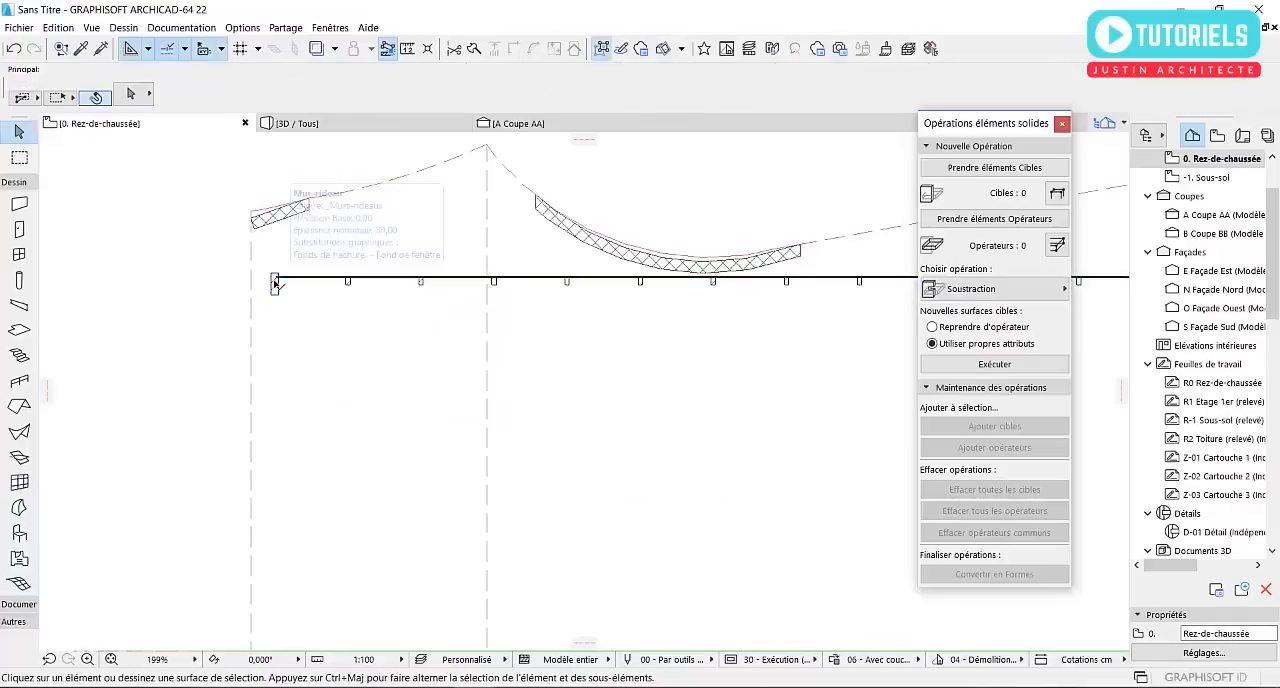
Draw a perpendicular curtain wall about 840 cm long at the west end, from the northern curtain wall down to the southern one
left_click(275, 283, "alt")
scroll(287, 281, "down", 1)
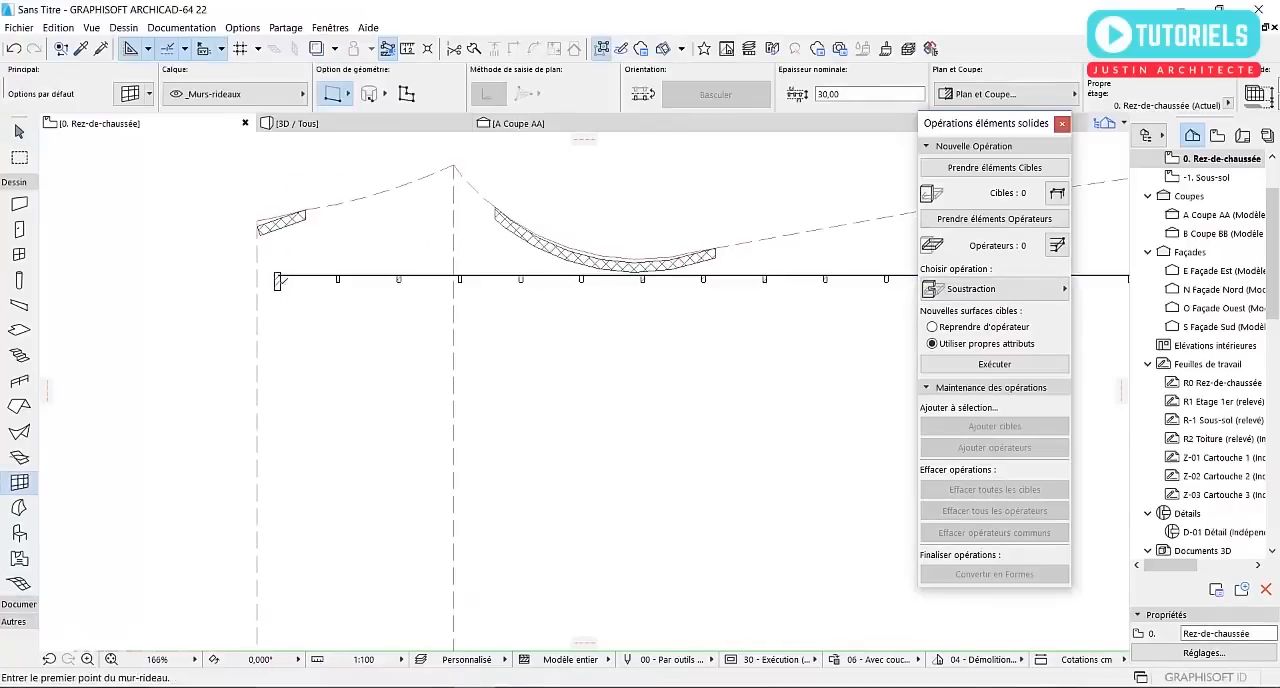
left_click(278, 281)
scroll(293, 283, "down", 6)
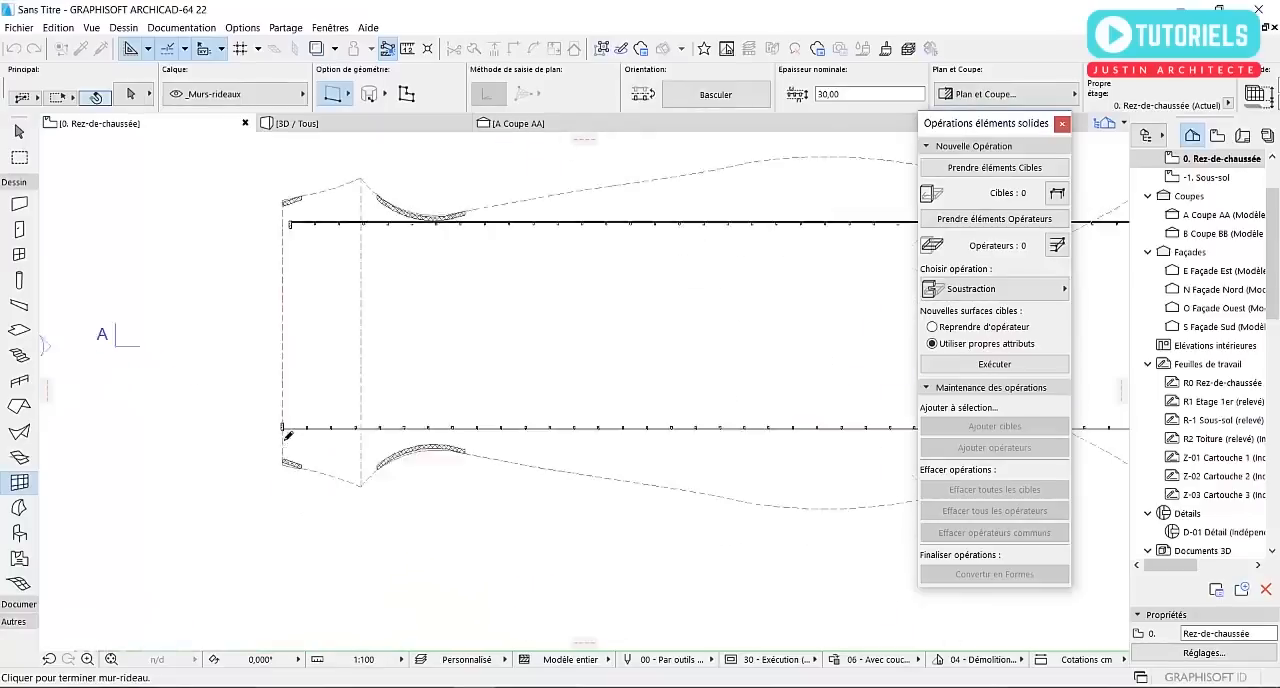
scroll(287, 434, "up", 8)
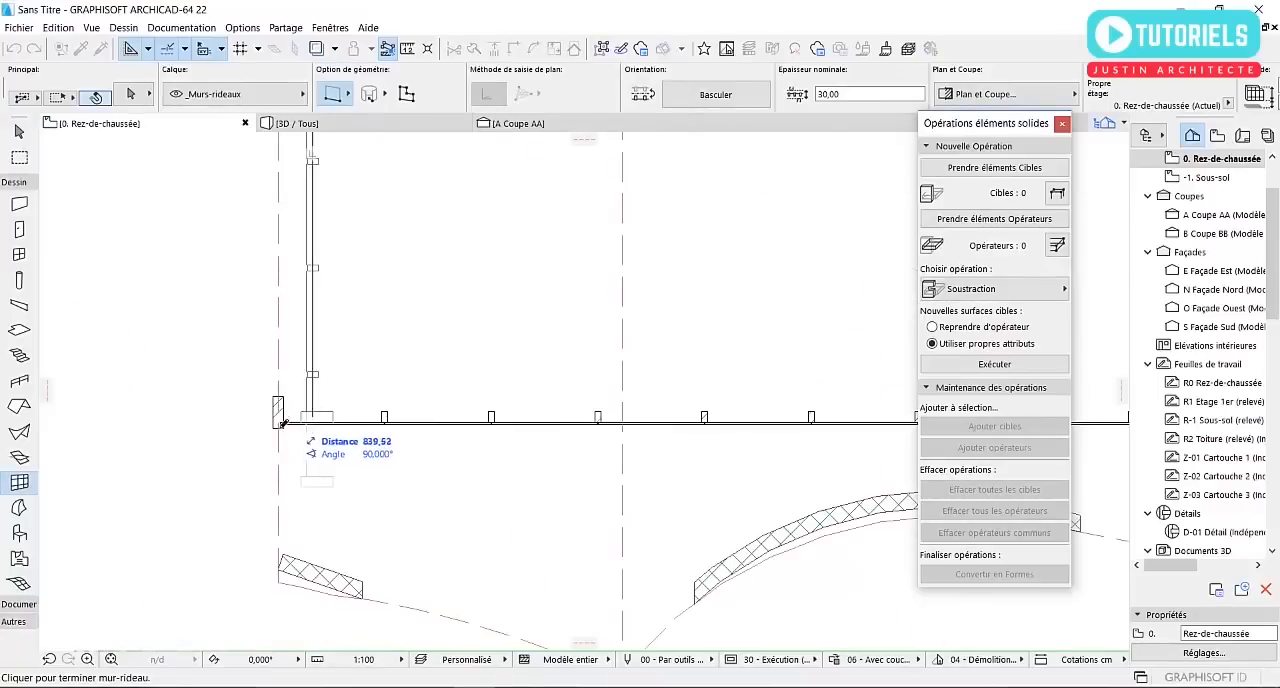
left_click(282, 425)
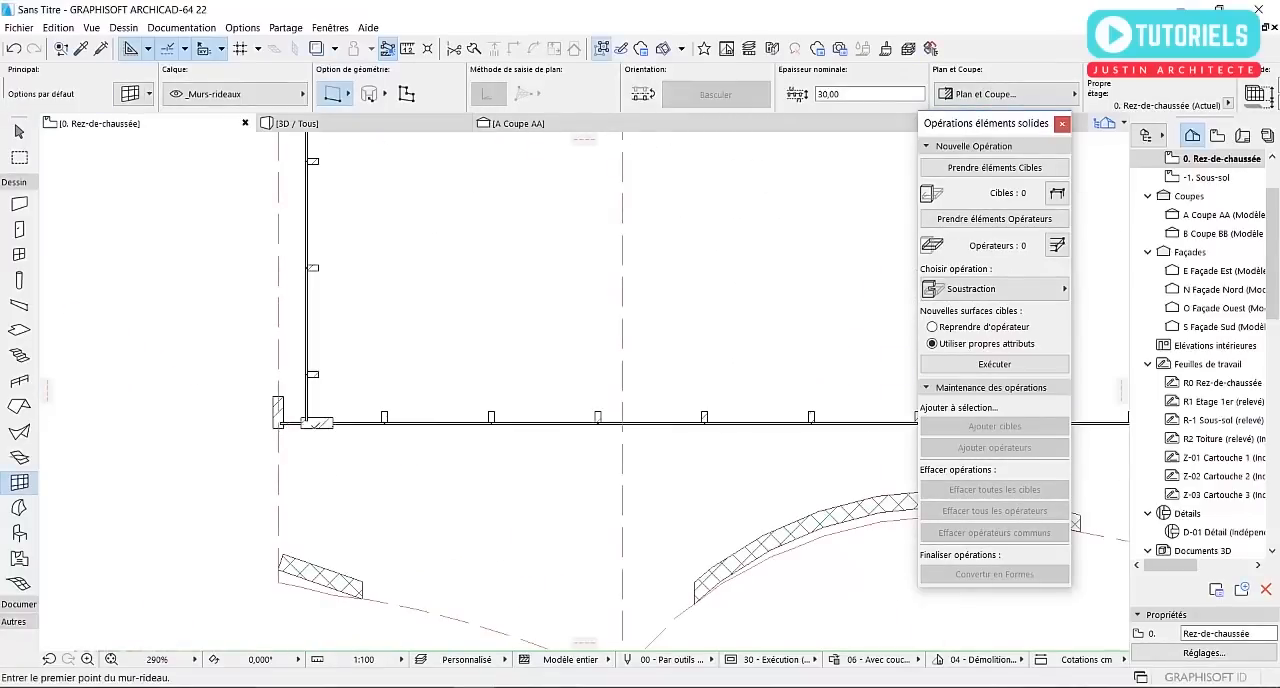
key("Escape")
Shift the west end node of the southern curtain wall about 32 cm east to meet the perpendicular curtain wall
left_click(378, 425)
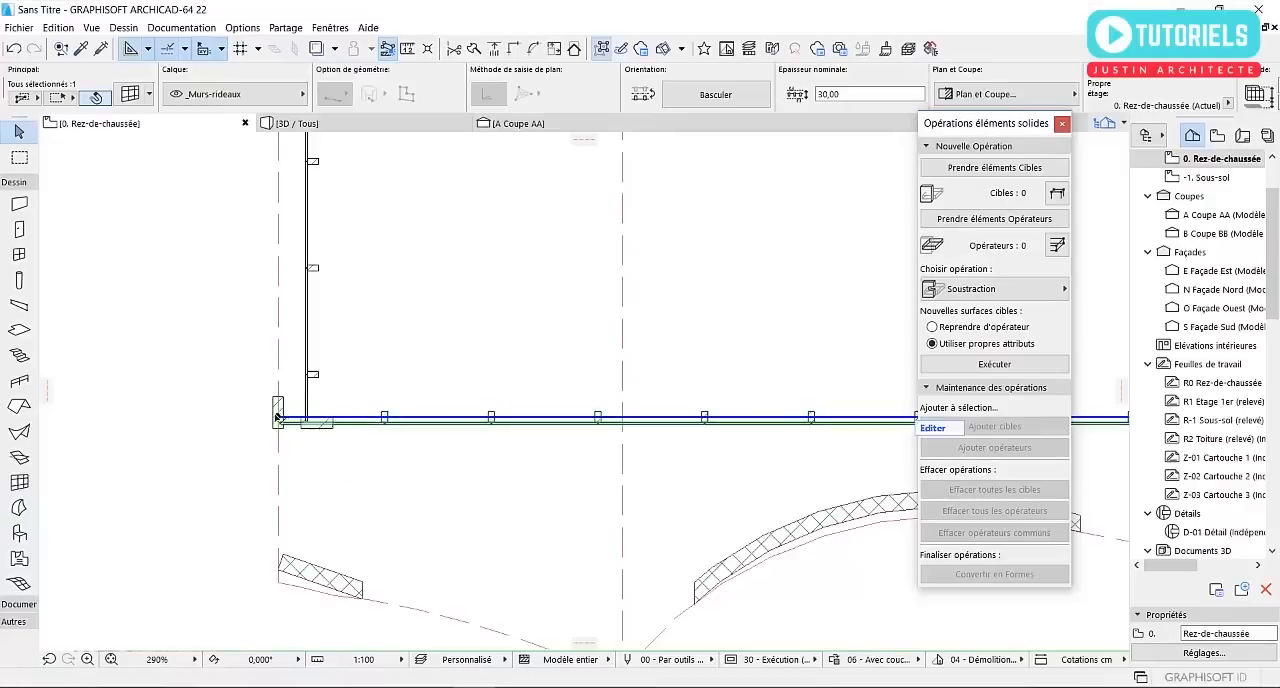
left_click(277, 417)
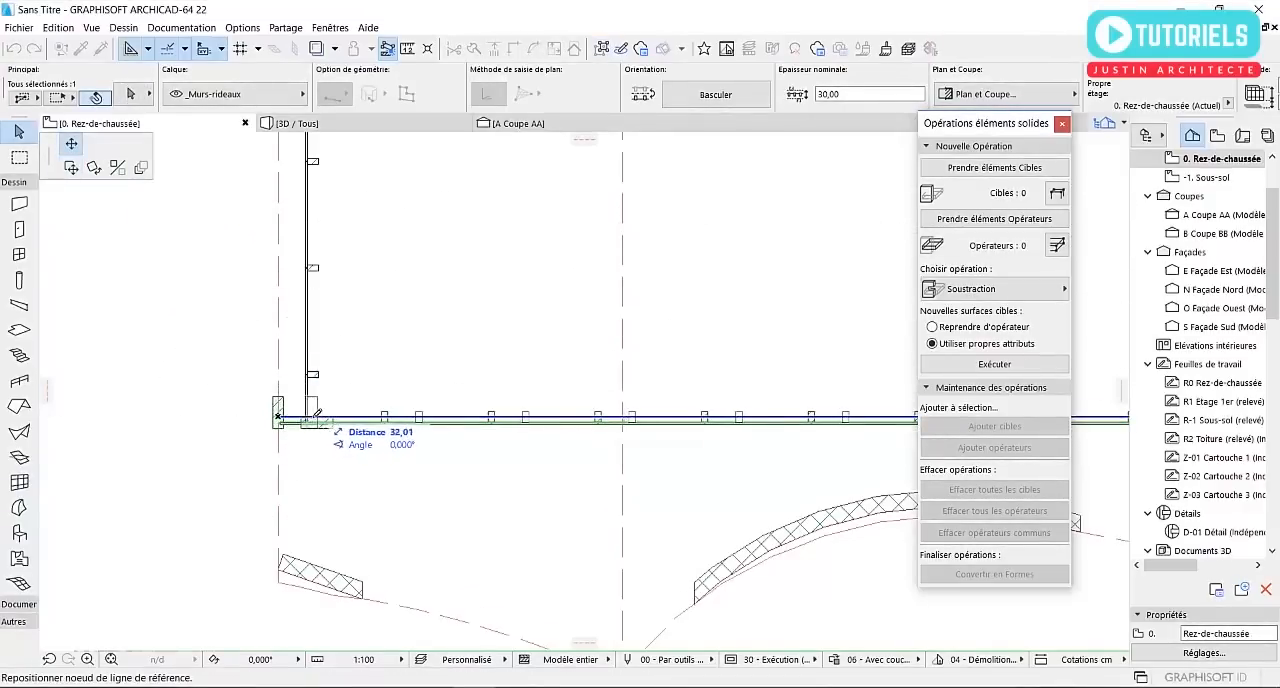
left_click(317, 412)
scroll(268, 408, "up", 5)
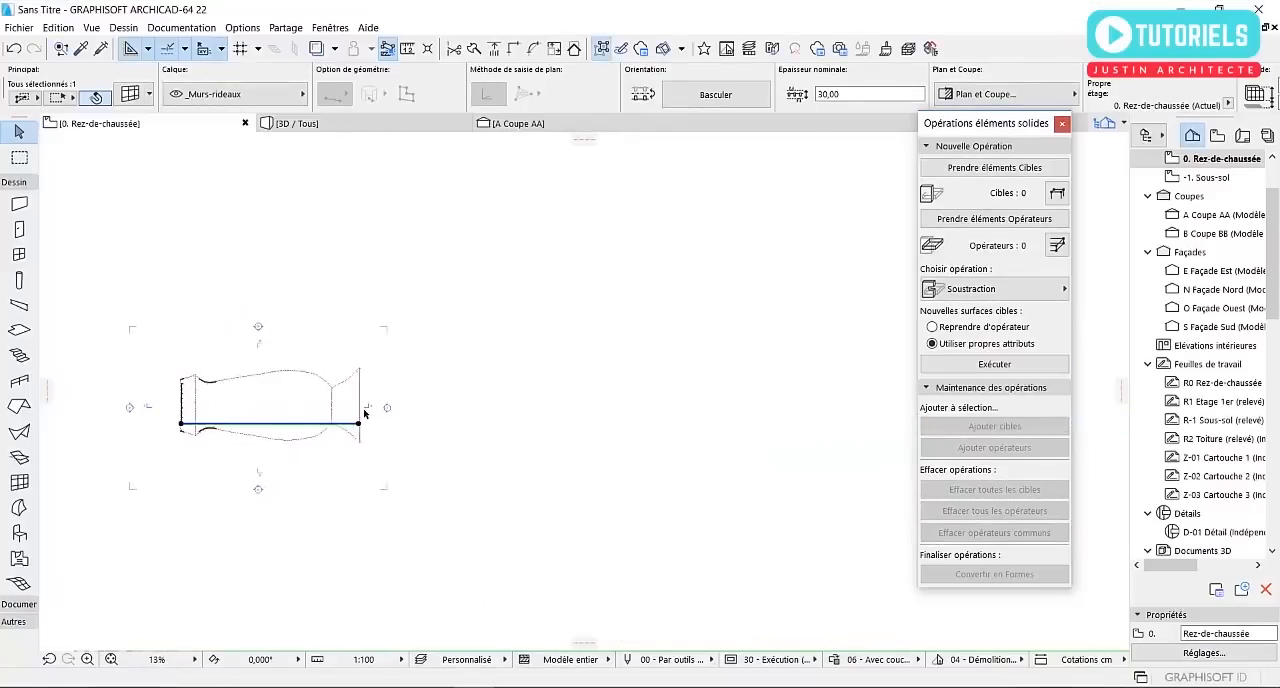
scroll(268, 408, "up", 3)
left_click(361, 455)
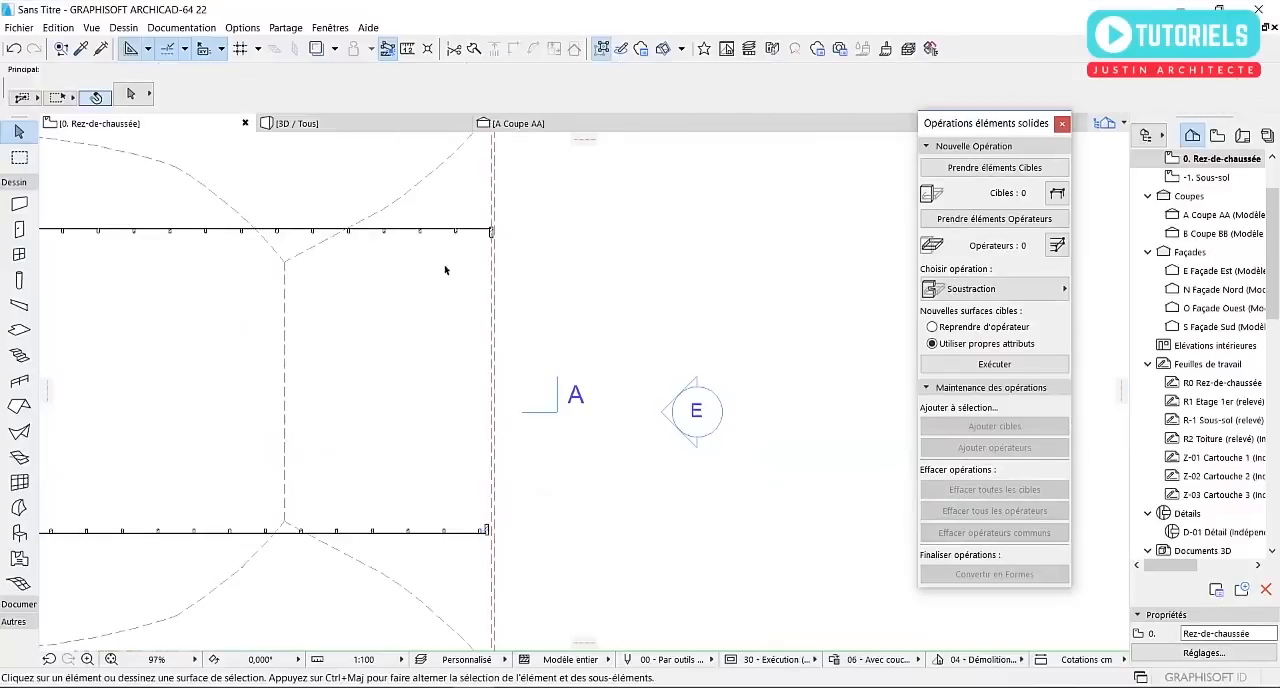
Move the northern curtain wall straight south, toward the inside of the shell
left_click(452, 229)
scroll(487, 233, "up", 1)
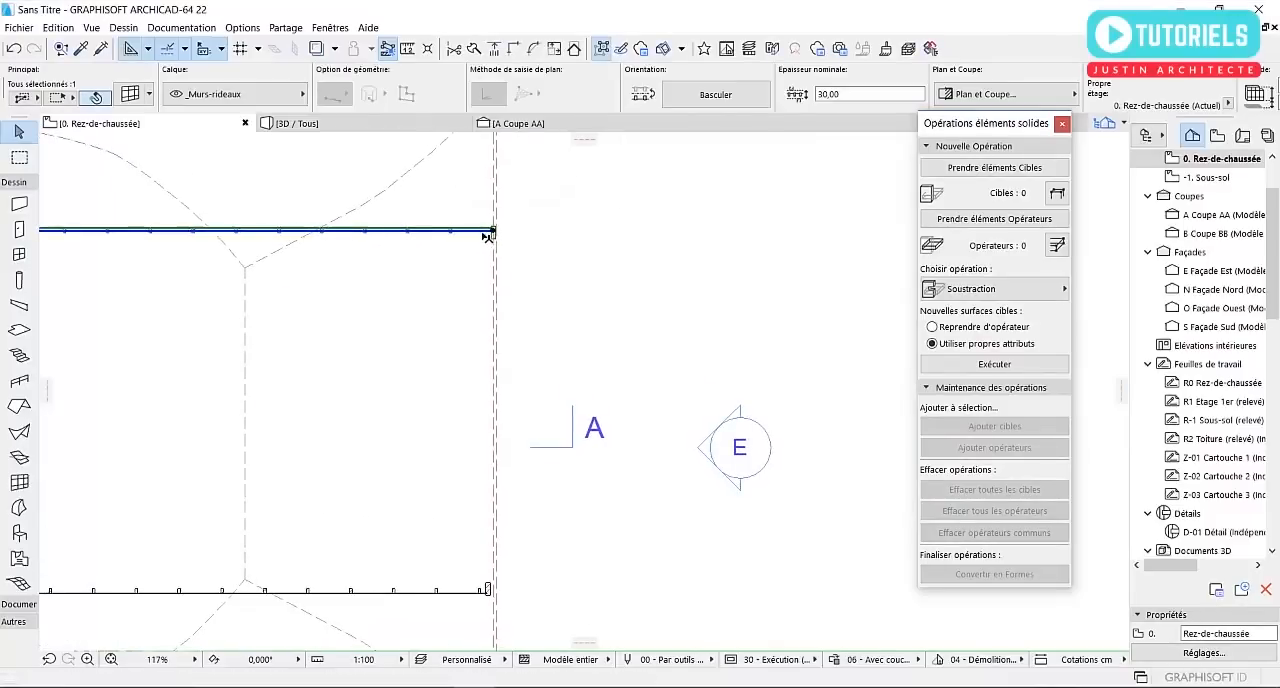
left_click(492, 232)
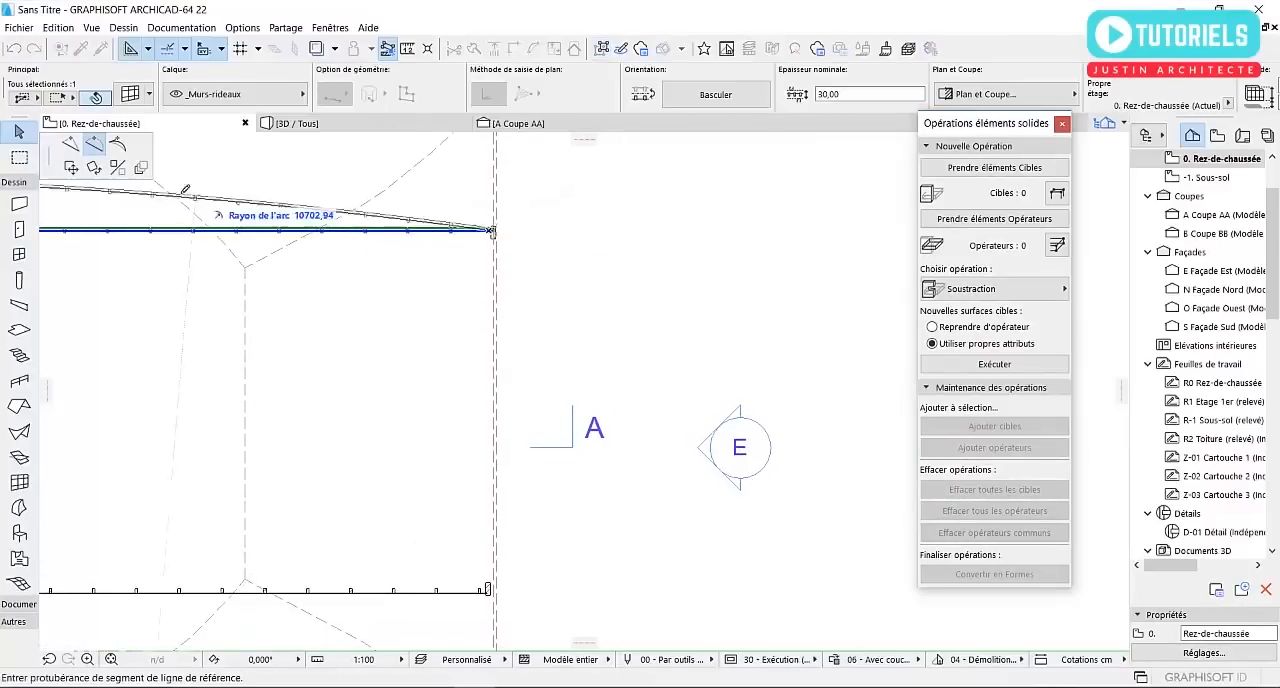
left_click(76, 170)
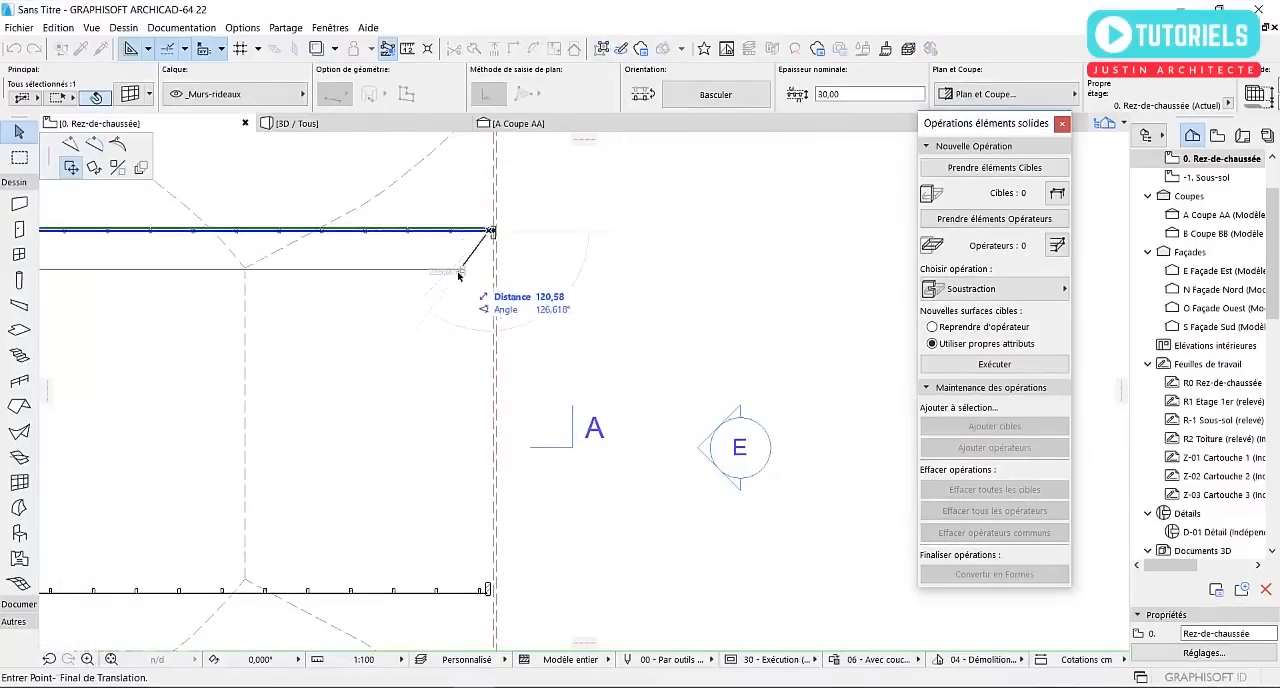
left_click(491, 284)
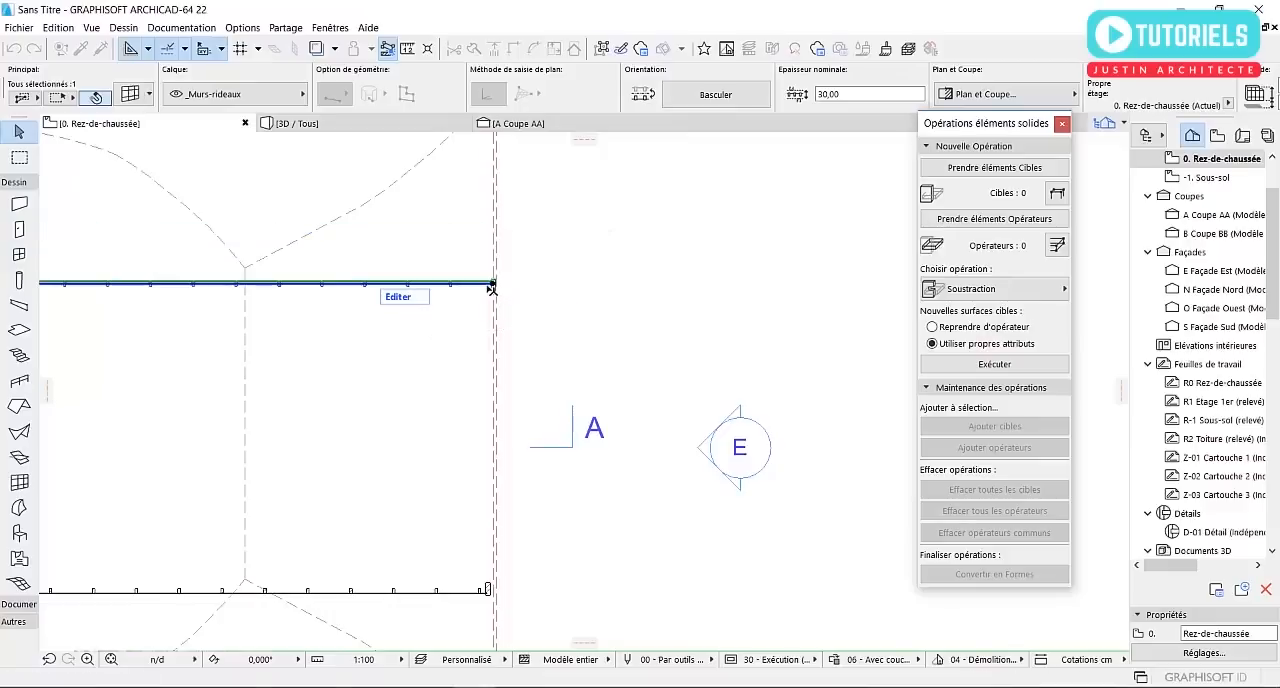
left_click(491, 285)
key("Escape")
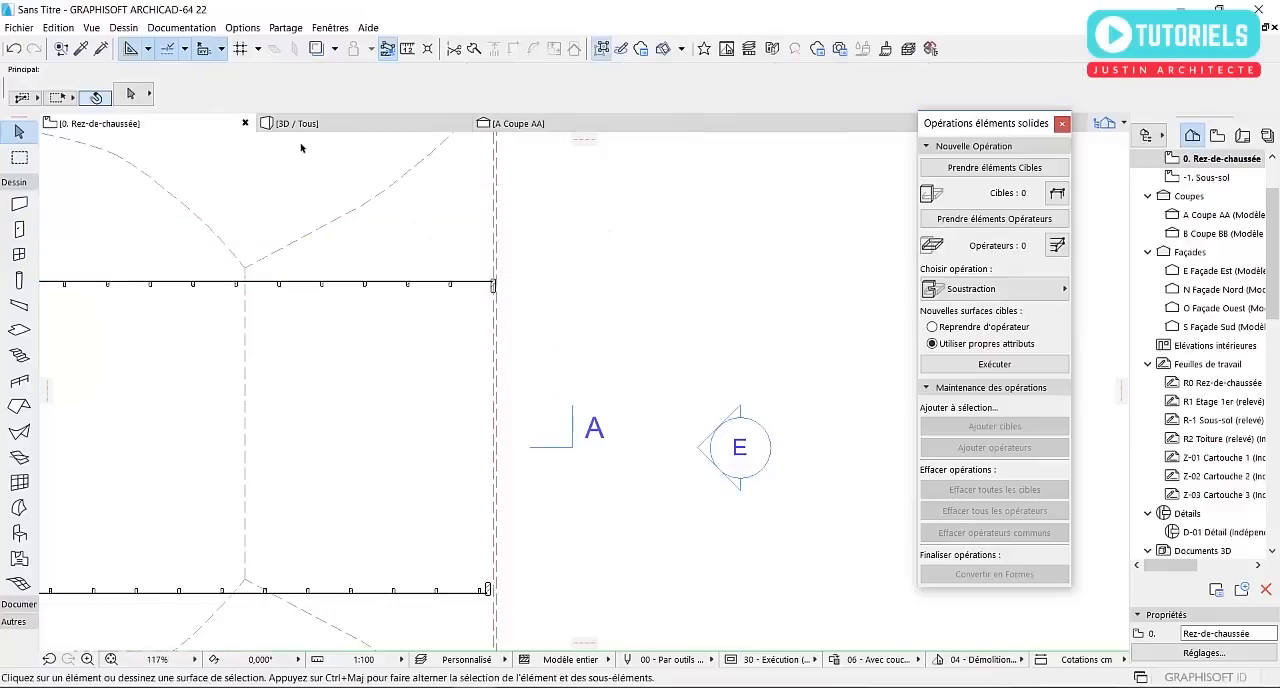
In the ground floor plan, draw a perpendicular curtain wall at the east end, from the southern curtain wall up to the northern one
left_click(410, 124)
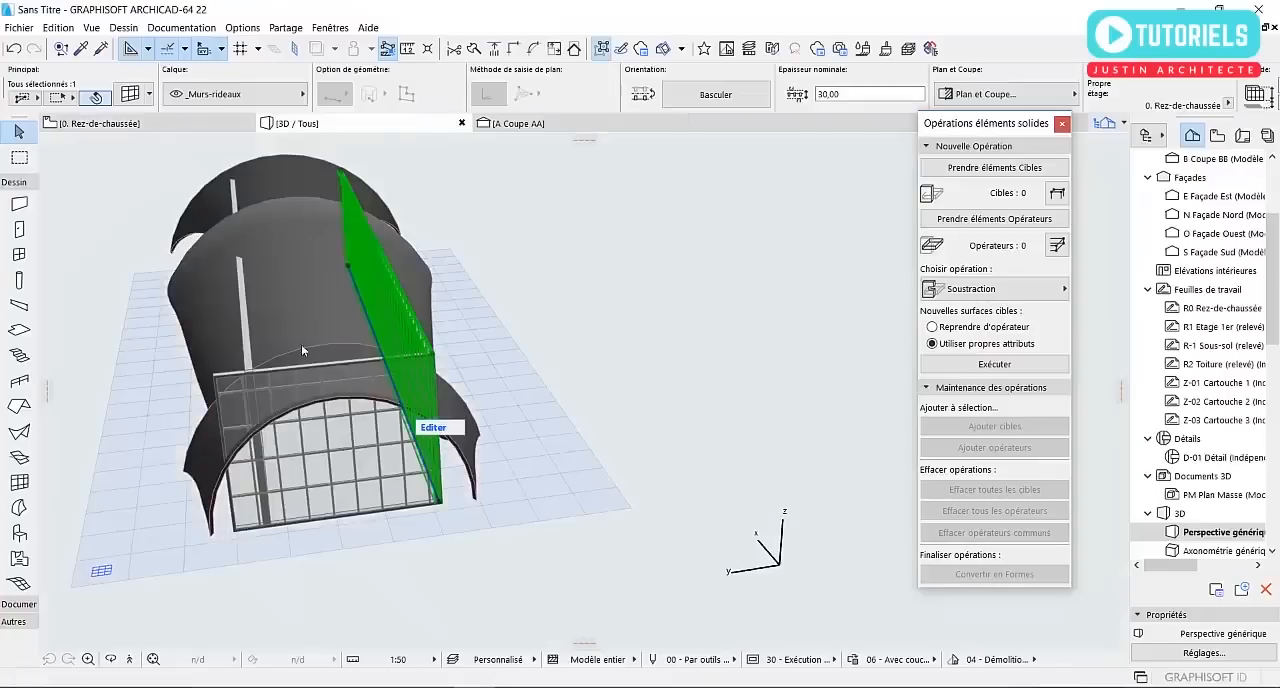
middle_click_drag(303, 346, 465, 283, "shift")
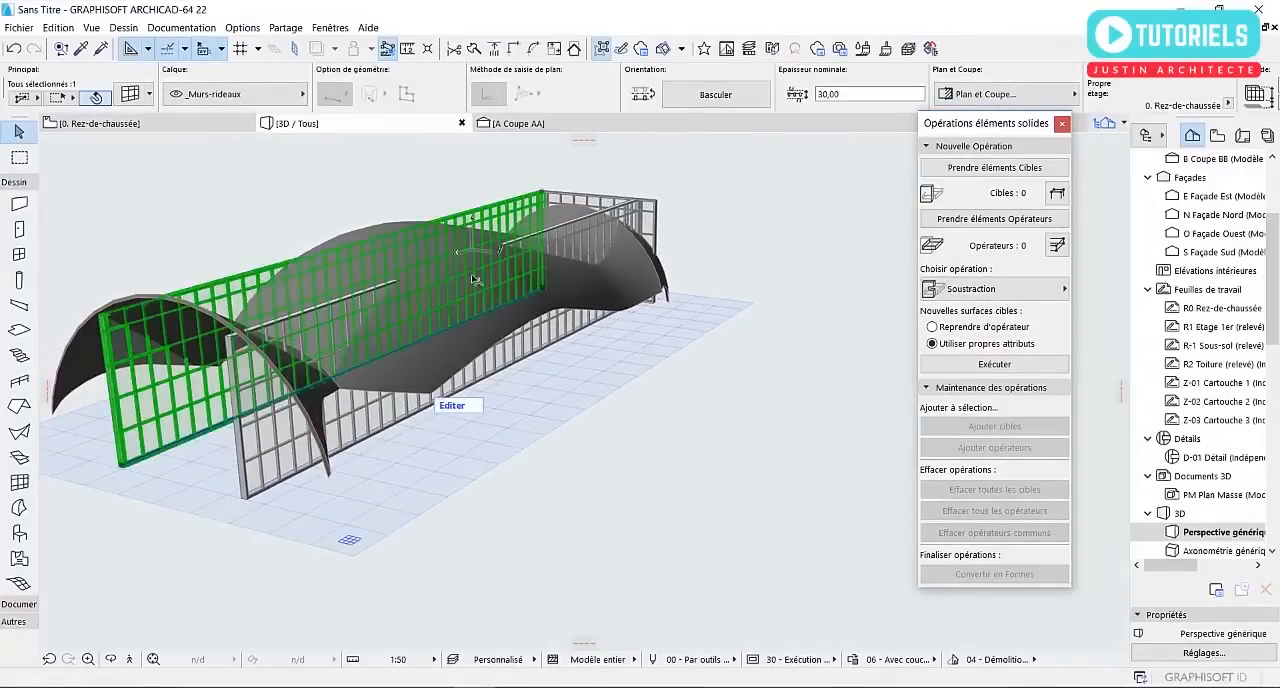
middle_click_drag(519, 511, 647, 481, "shift")
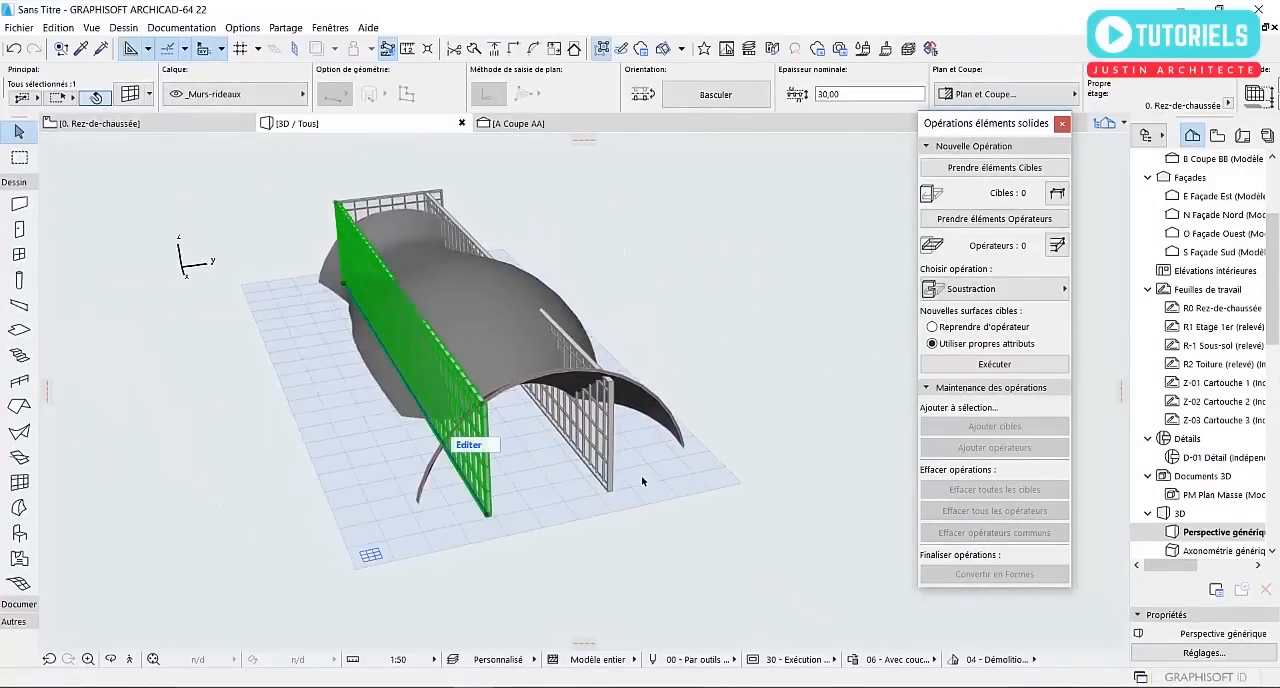
key("F2")
scroll(645, 505, "down", 2)
scroll(523, 536, "up", 1)
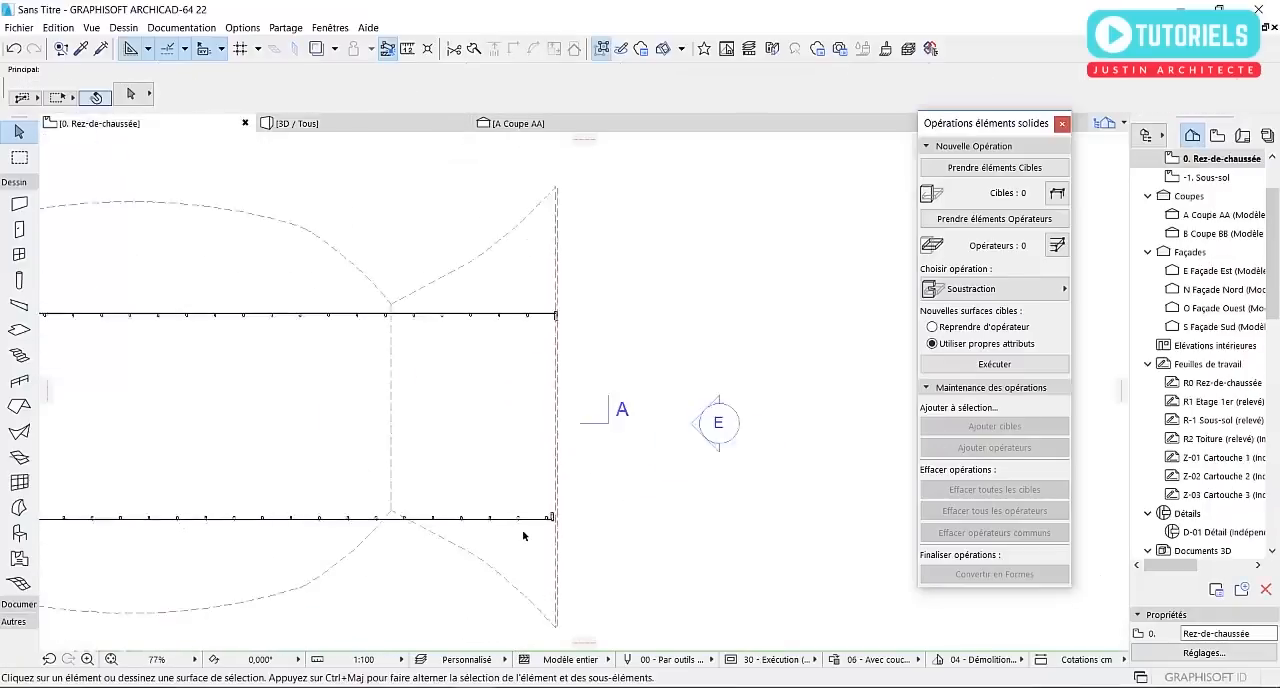
scroll(523, 536, "up", 2)
left_click(565, 514, "alt")
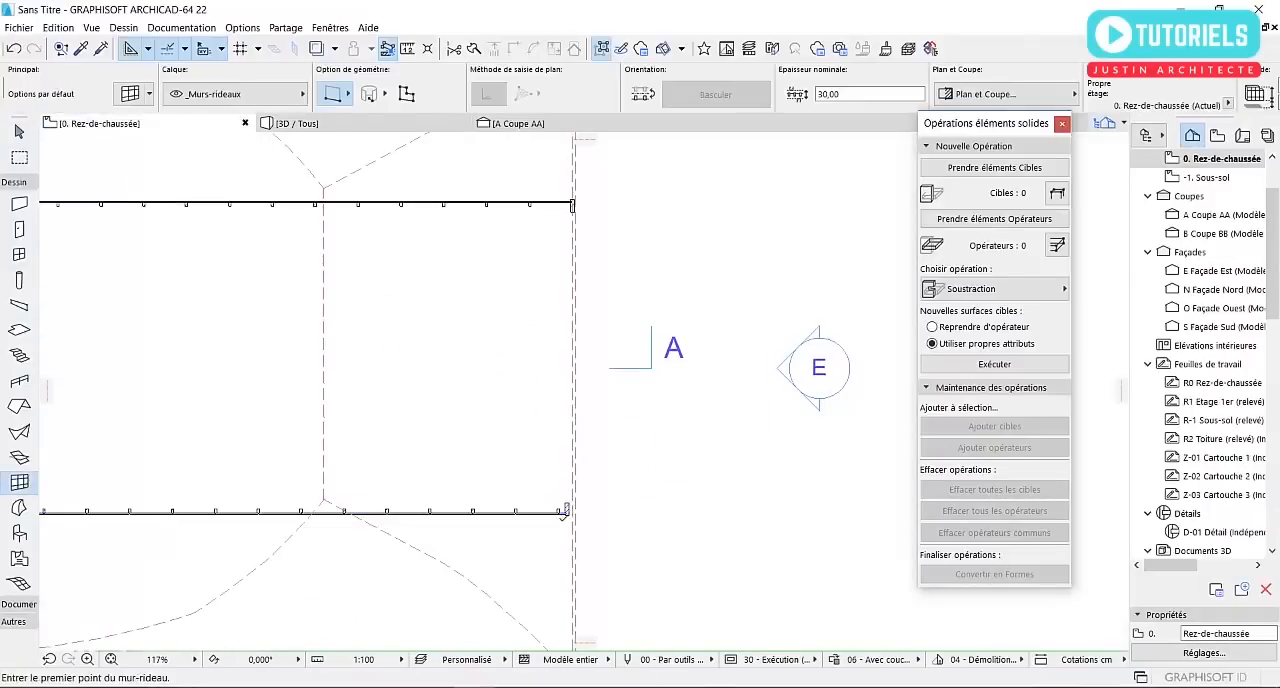
left_click(558, 514)
left_click(559, 204)
key("Escape")
Shift the east end node of the southern curtain wall west to meet the new perpendicular curtain wall
scroll(566, 510, "up", 9)
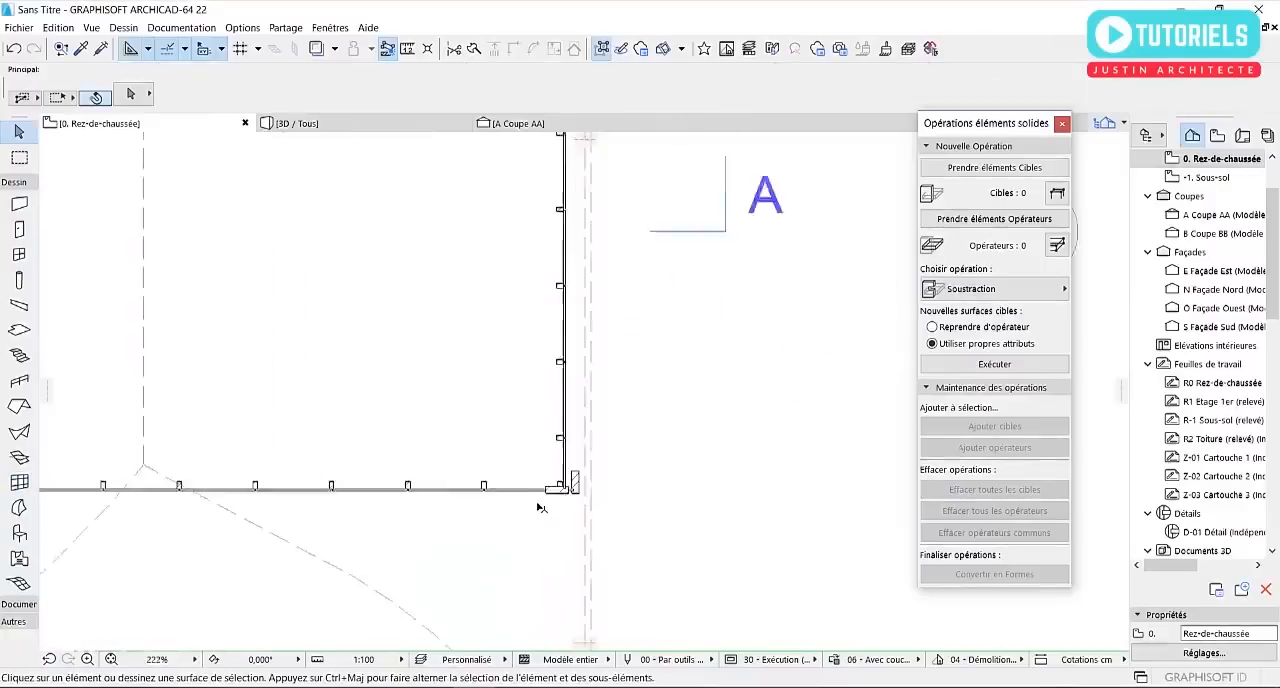
left_click(634, 413)
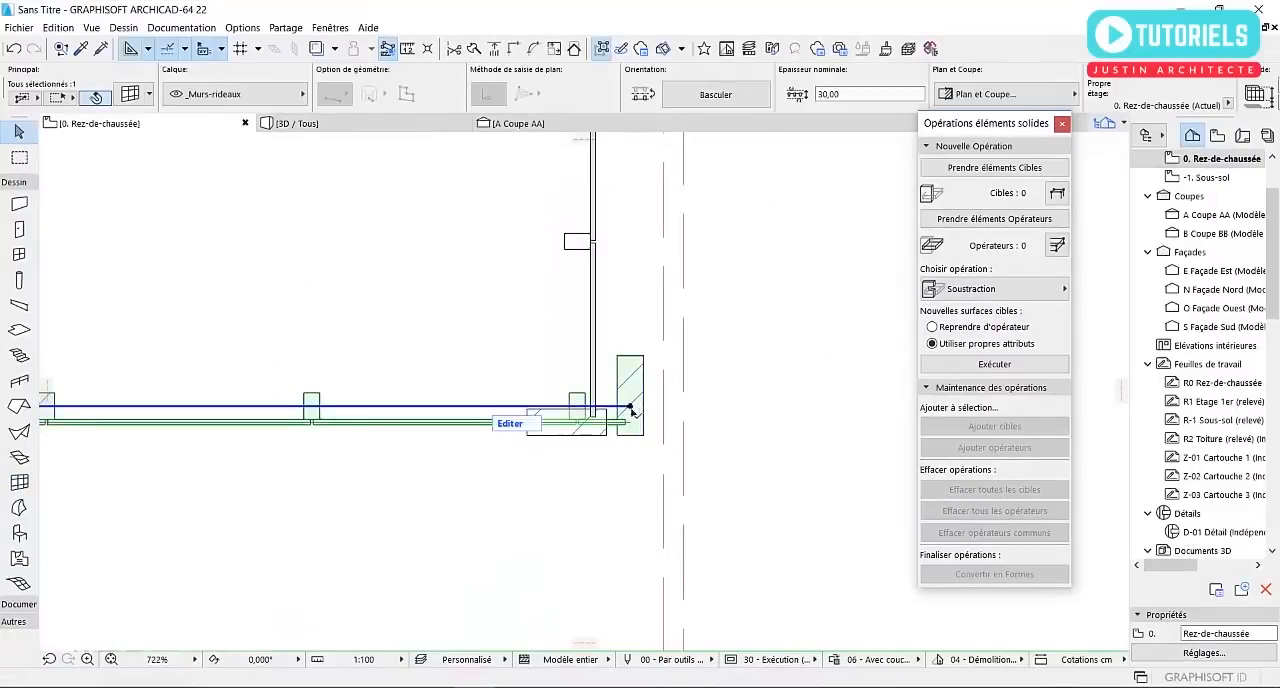
left_click(630, 410)
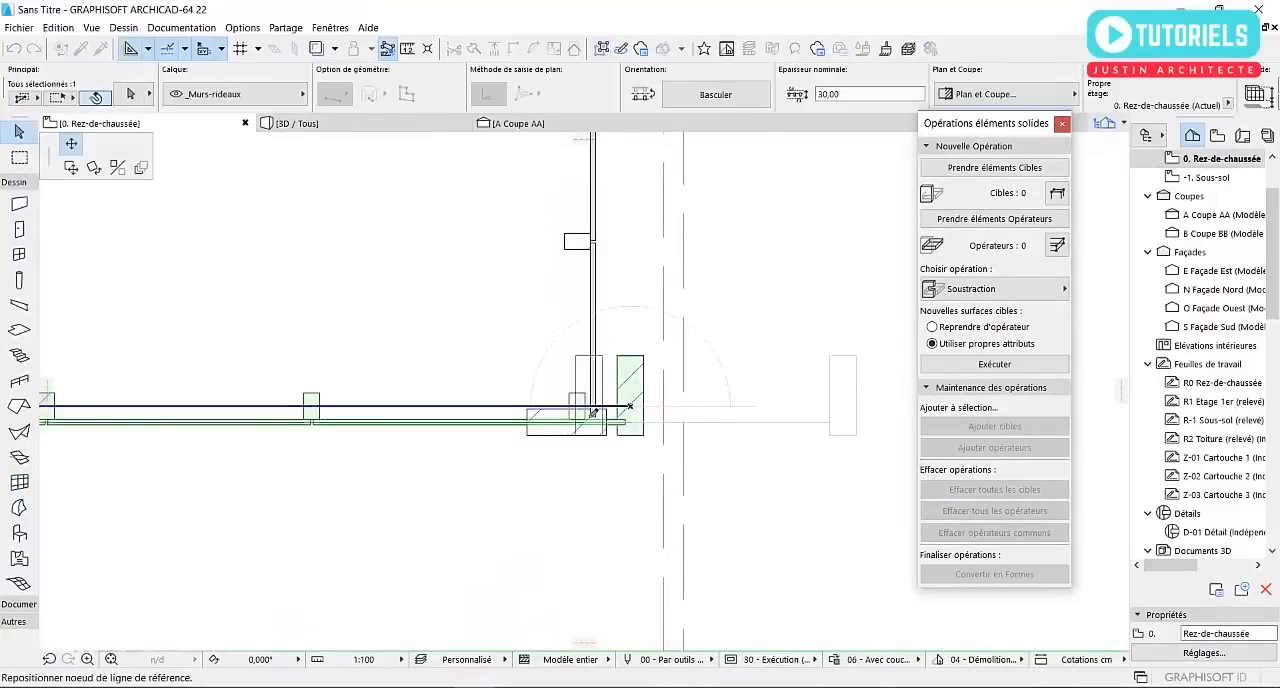
left_click(593, 413)
scroll(556, 496, "down", 13)
scroll(547, 370, "up", 13)
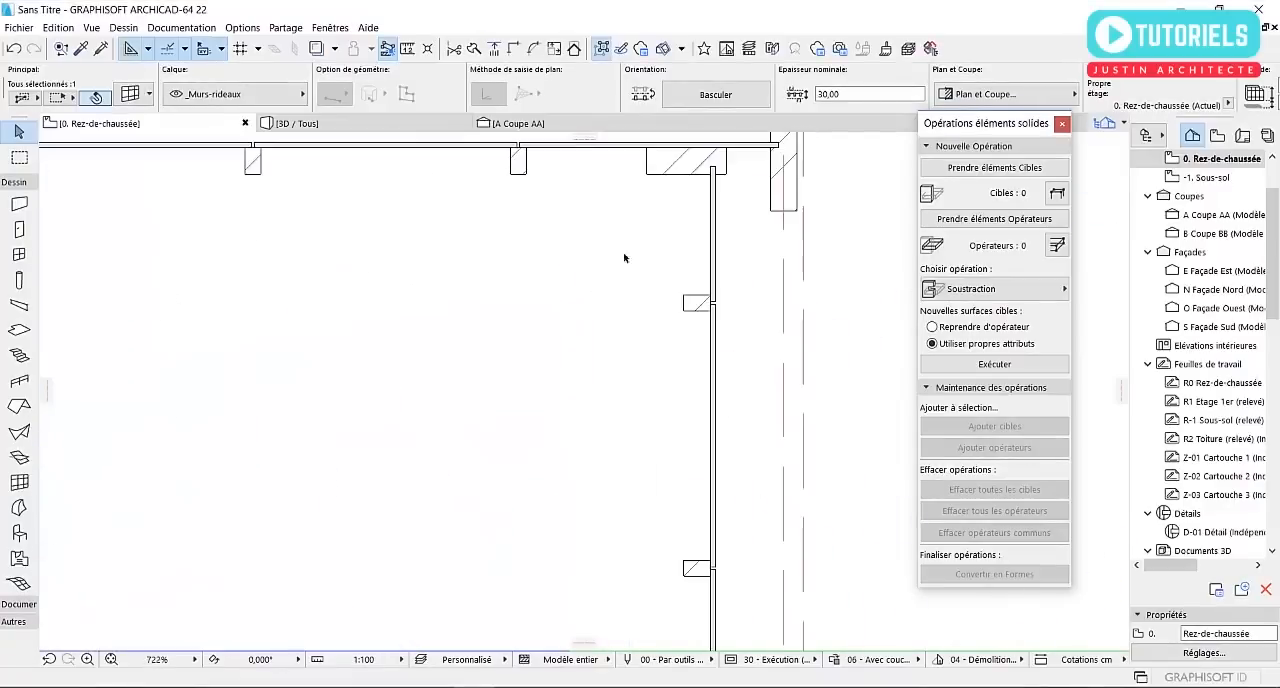
Shift the east end node of the northern curtain wall about 27 cm west to meet the perpendicular curtain wall
key("Escape")
middle_click_drag(733, 226, 630, 412)
left_click(683, 346)
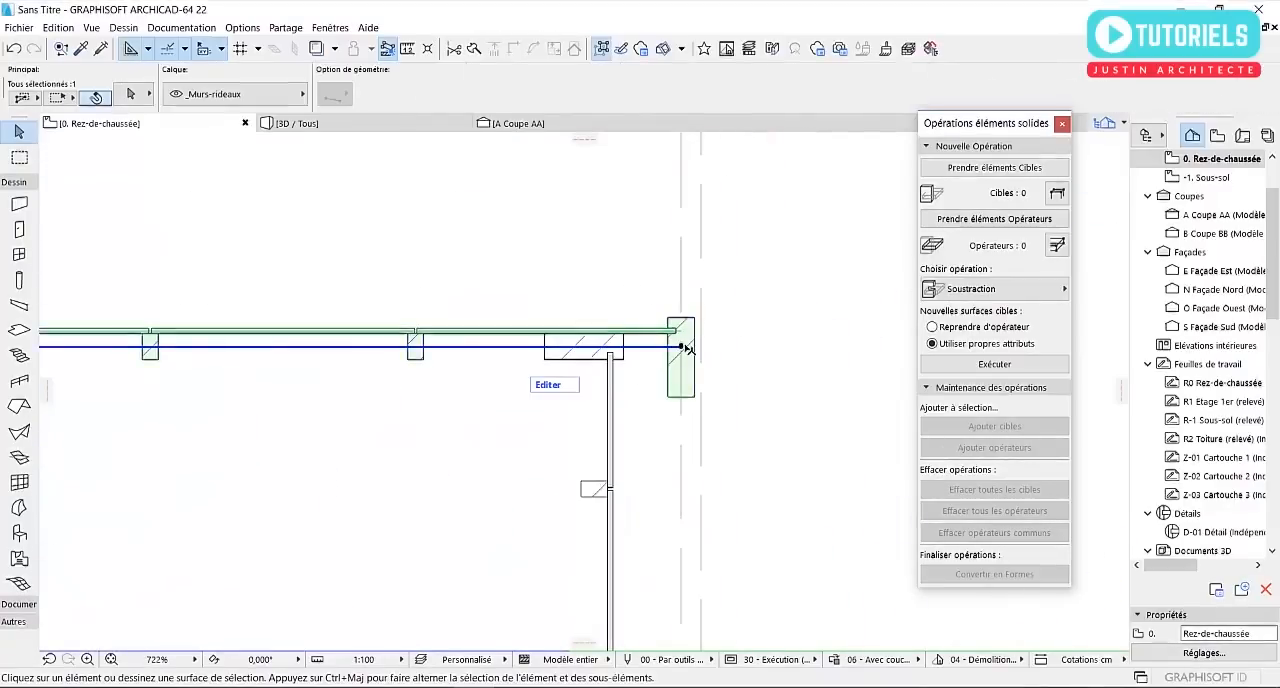
left_click(681, 347)
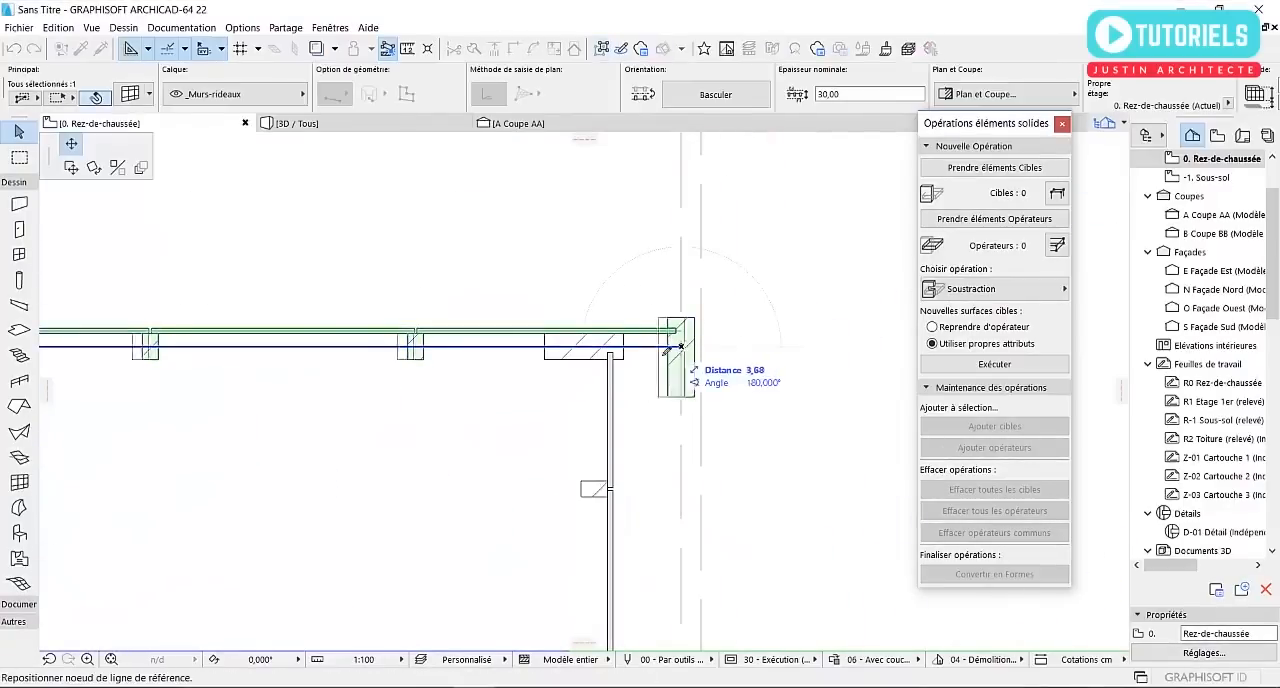
left_click(611, 356)
scroll(640, 342, "down", 12)
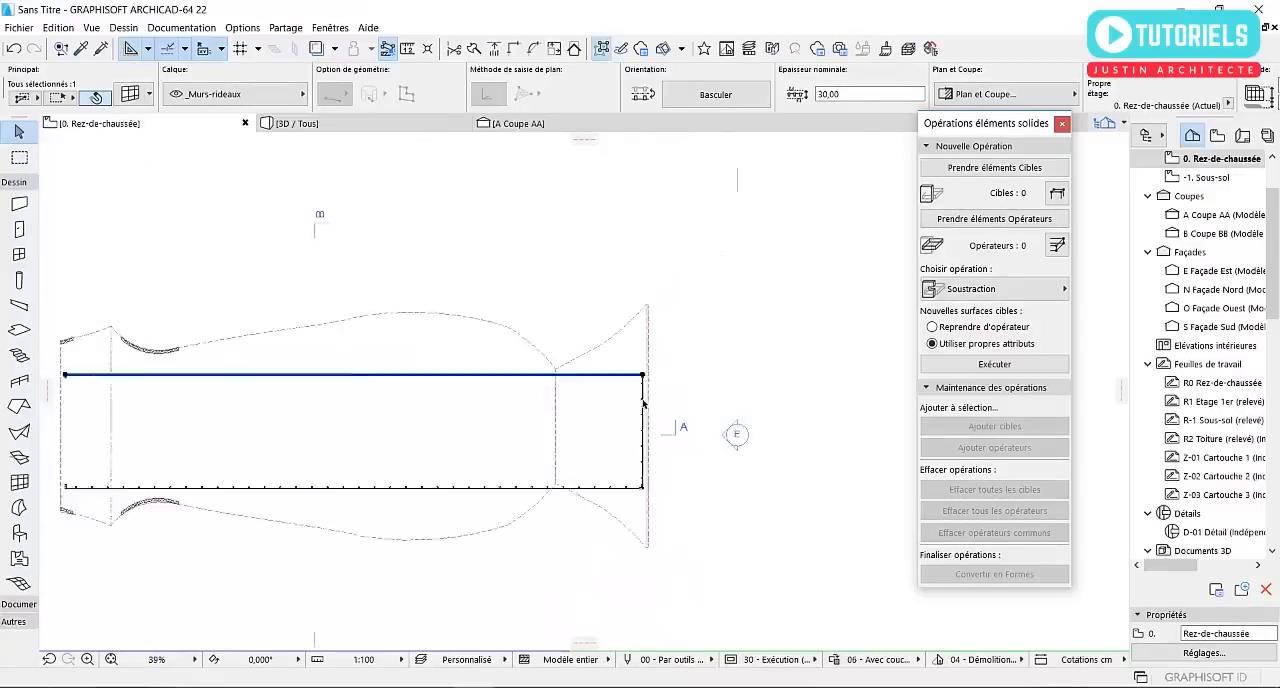
Shorten the west end curtain wall by moving its north node about 118 cm south onto the northern curtain wall
scroll(307, 421, "up", 6)
scroll(212, 204, "up", 3)
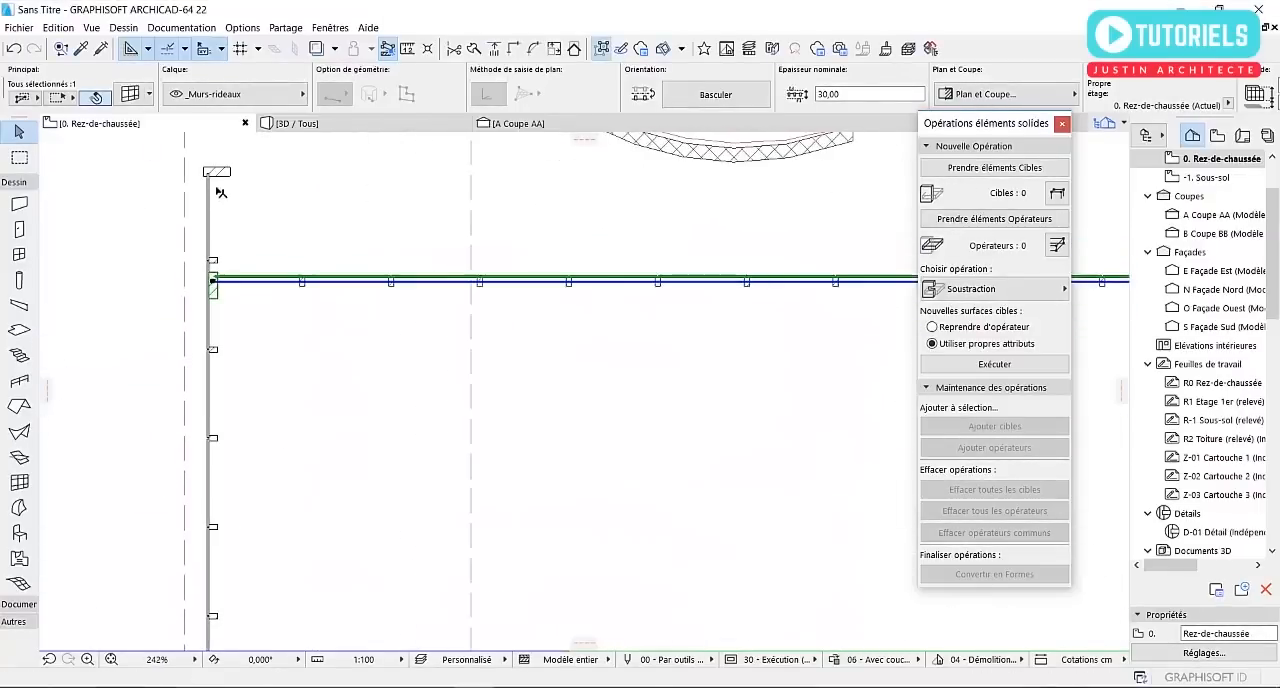
key("Escape")
left_click(213, 172)
left_click(213, 172)
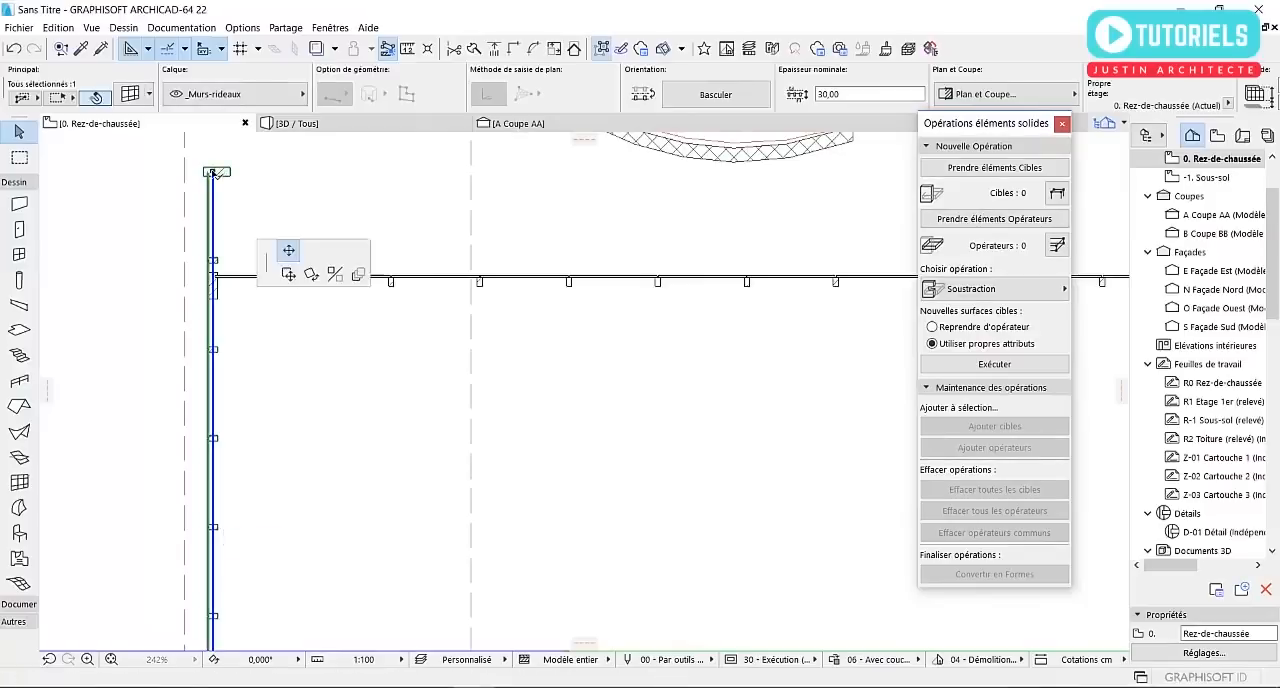
left_click(213, 283)
key("Escape")
scroll(222, 290, "down", 7)
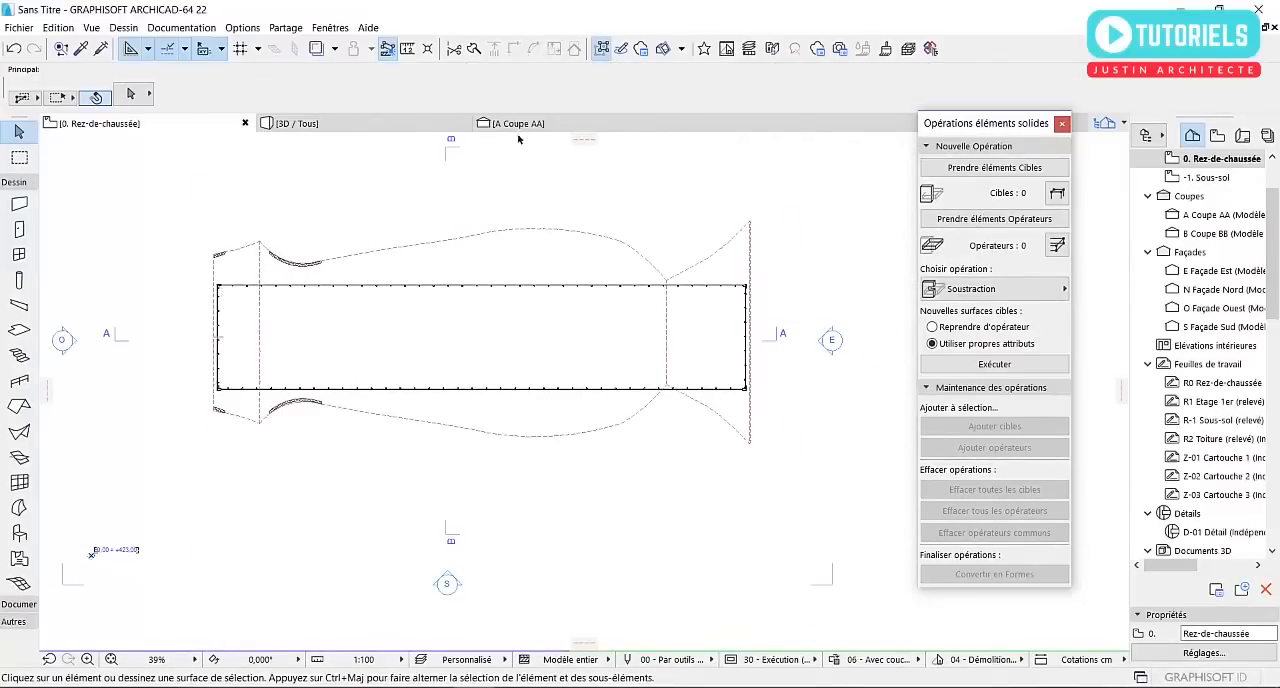
Examine in 3D how the tops of the end curtain walls meet the arched shell
left_click(343, 123)
left_click(469, 331)
middle_click_drag(441, 333, 390, 370, "shift")
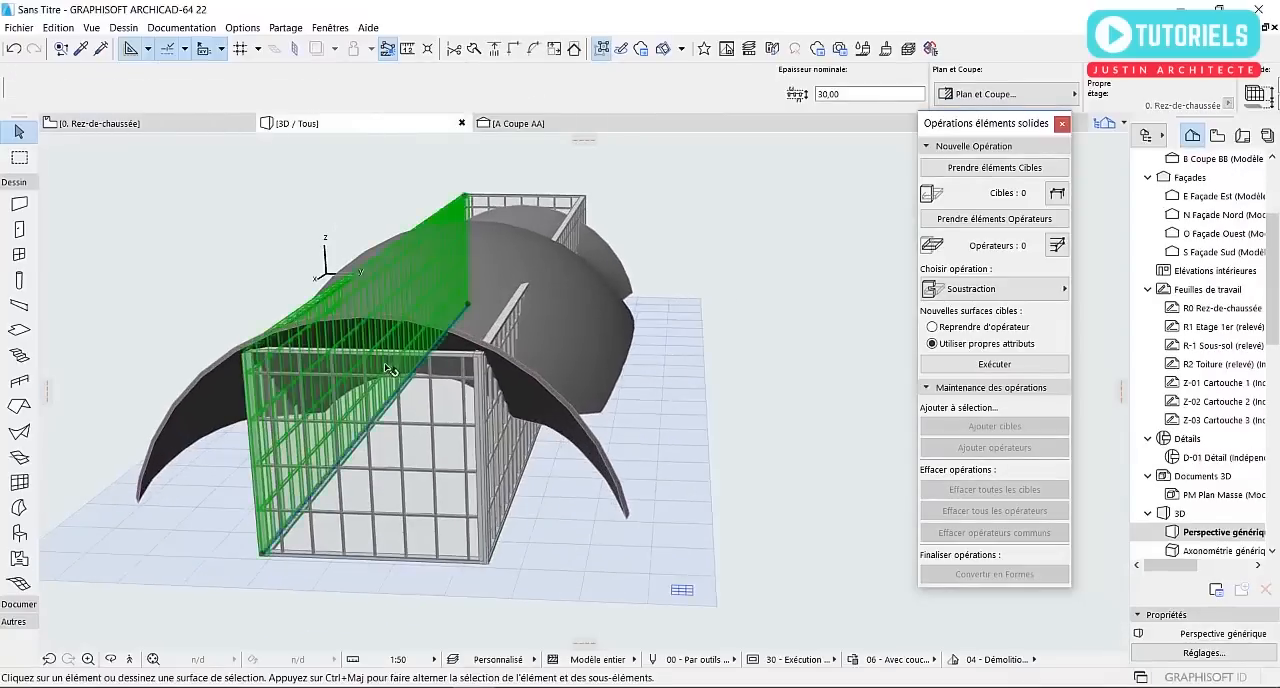
left_click(442, 374)
middle_click_drag(537, 383, 341, 411, "shift")
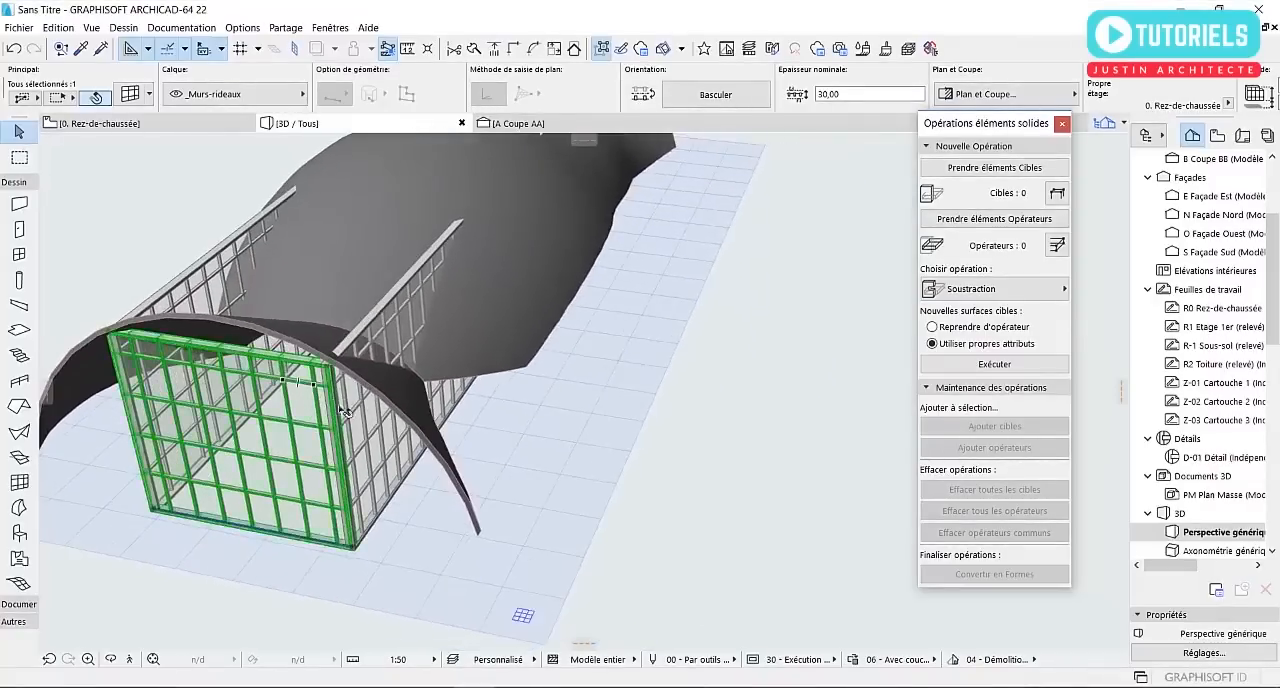
scroll(408, 390, "down", 3)
middle_click_drag(443, 361, 284, 320, "shift")
middle_click_drag(448, 379, 582, 400)
scroll(330, 408, "up", 2)
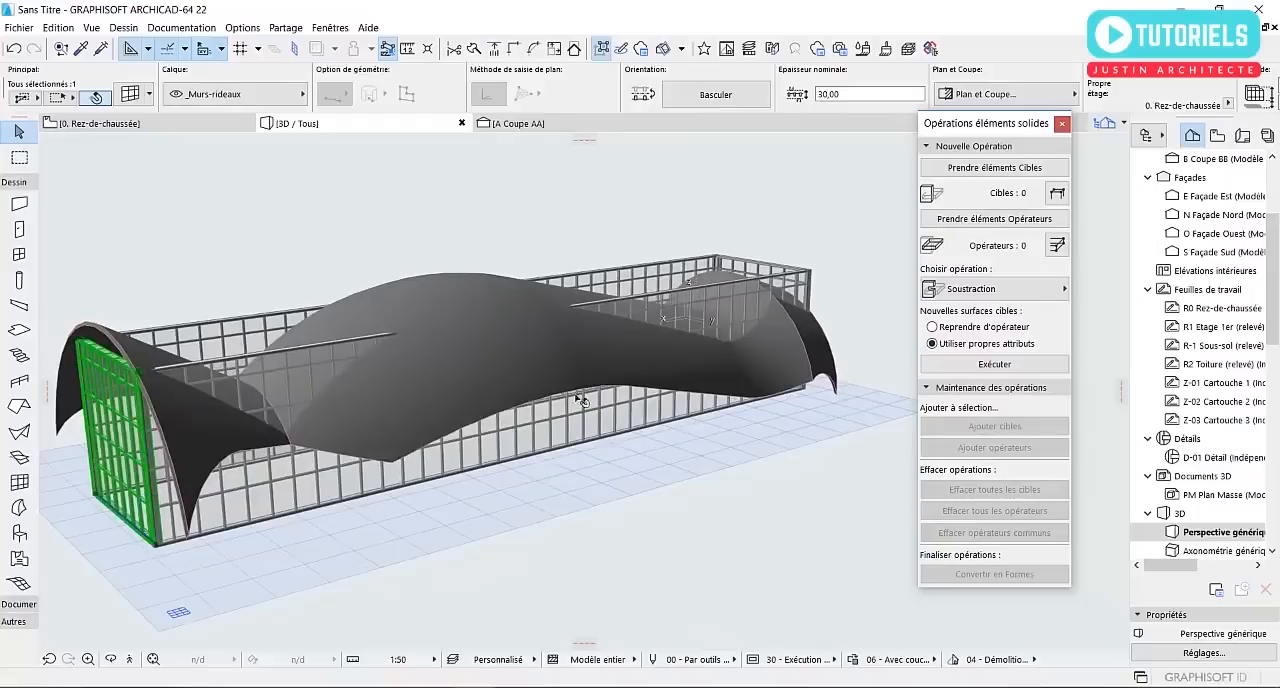
left_click(764, 267, "shift")
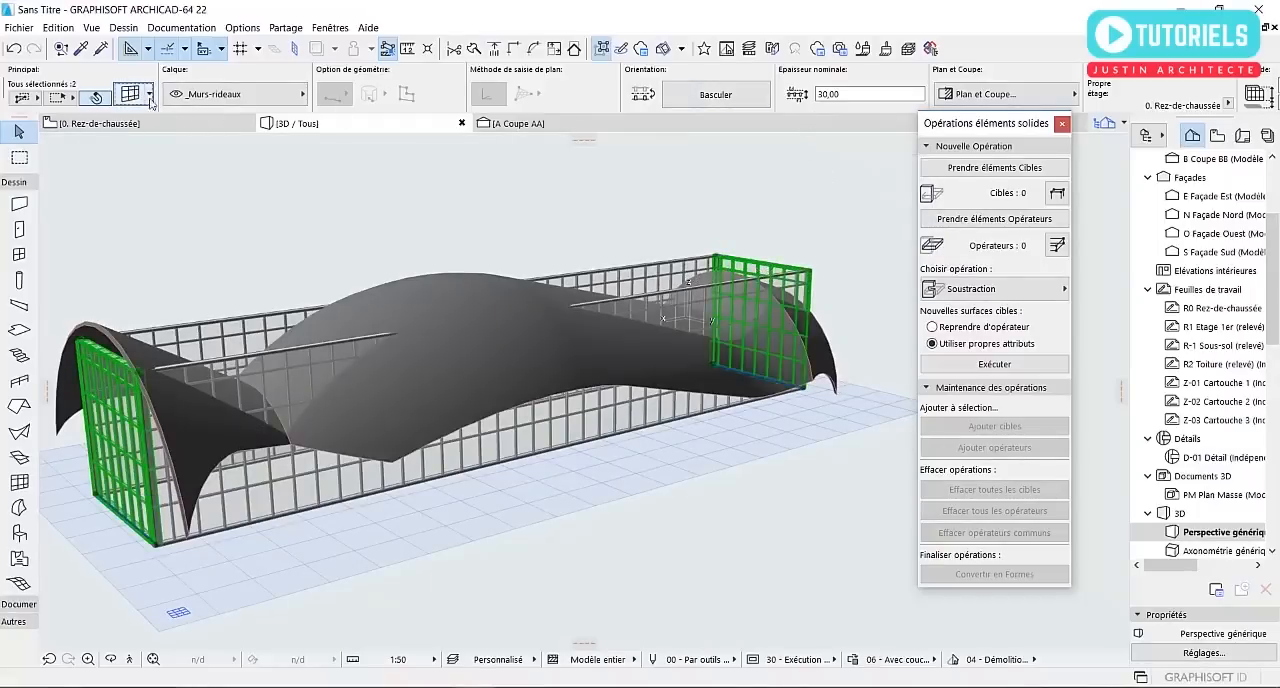
left_click(146, 371)
key("Escape")
key("Escape")
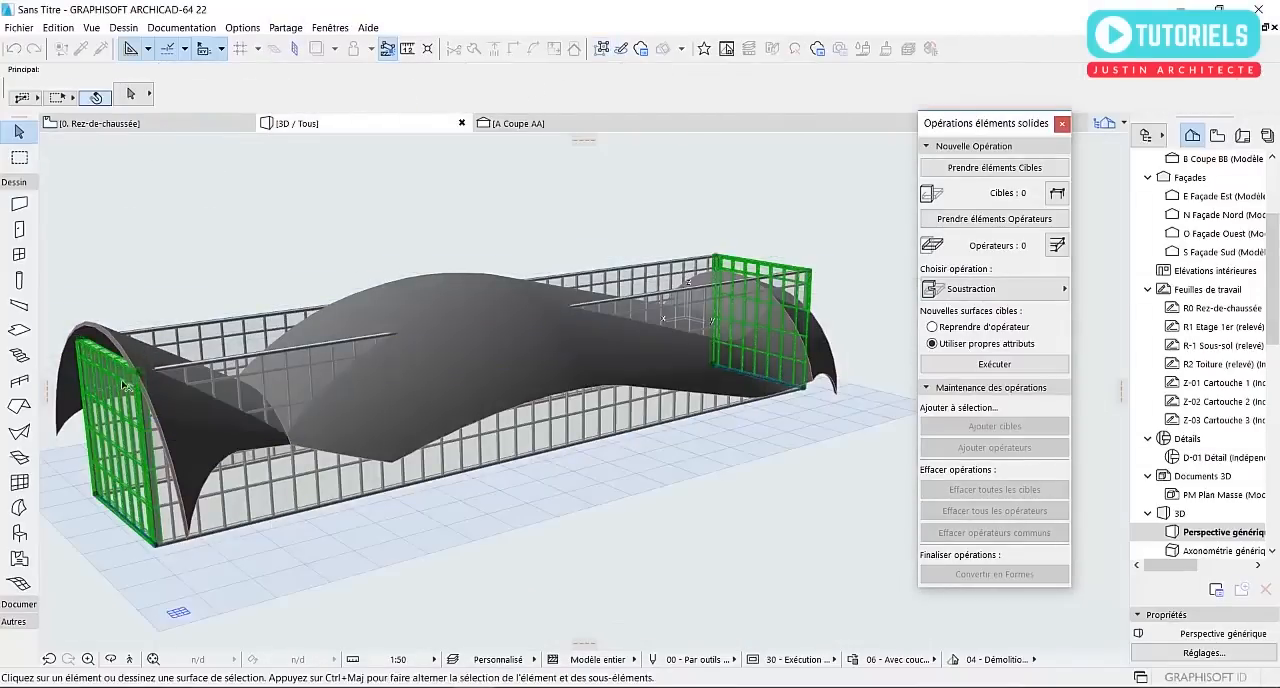
Stretch the east end curtain wall vertically above the shell arch, to a height of about 966 cm
scroll(123, 384, "up", 2)
middle_click_drag(123, 384, 366, 362)
left_click(366, 355)
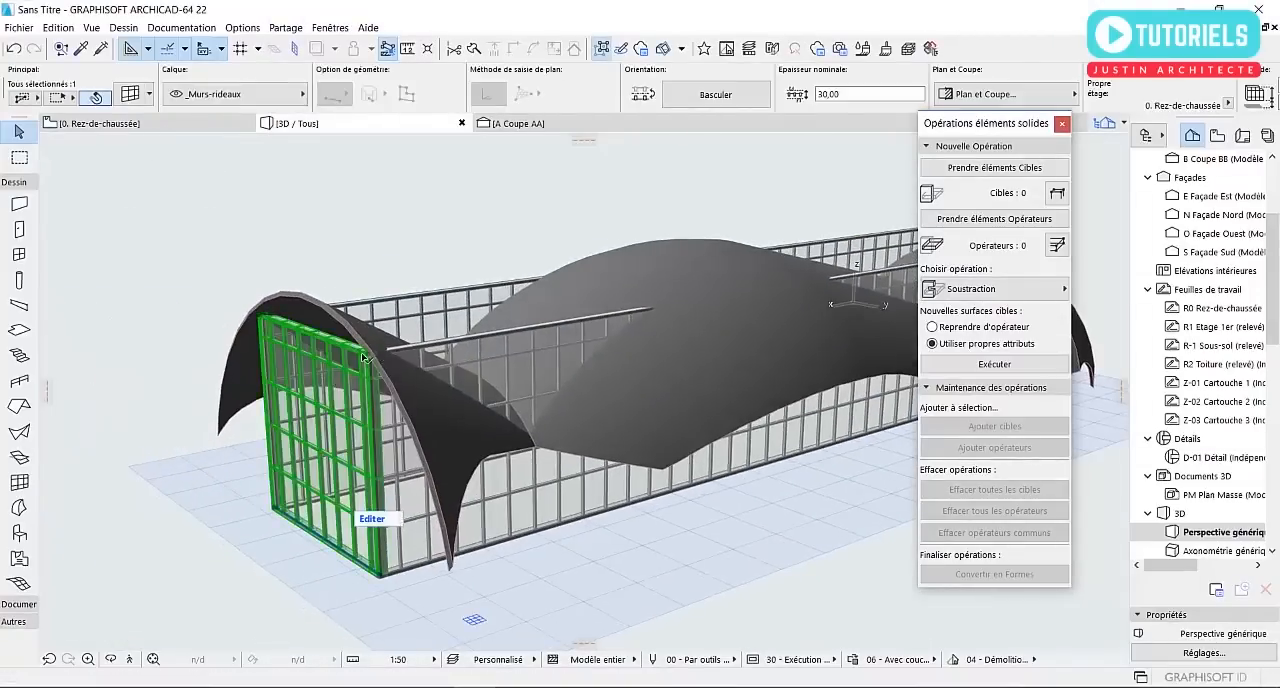
left_click(369, 355)
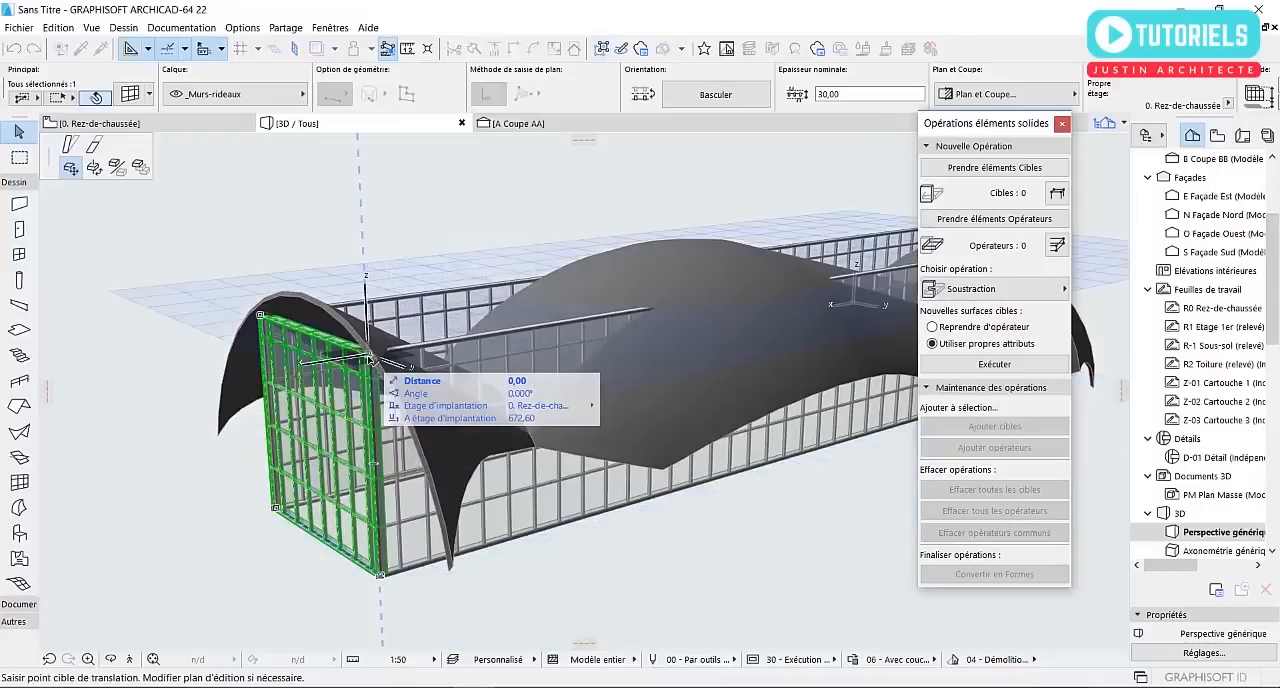
left_click(92, 147)
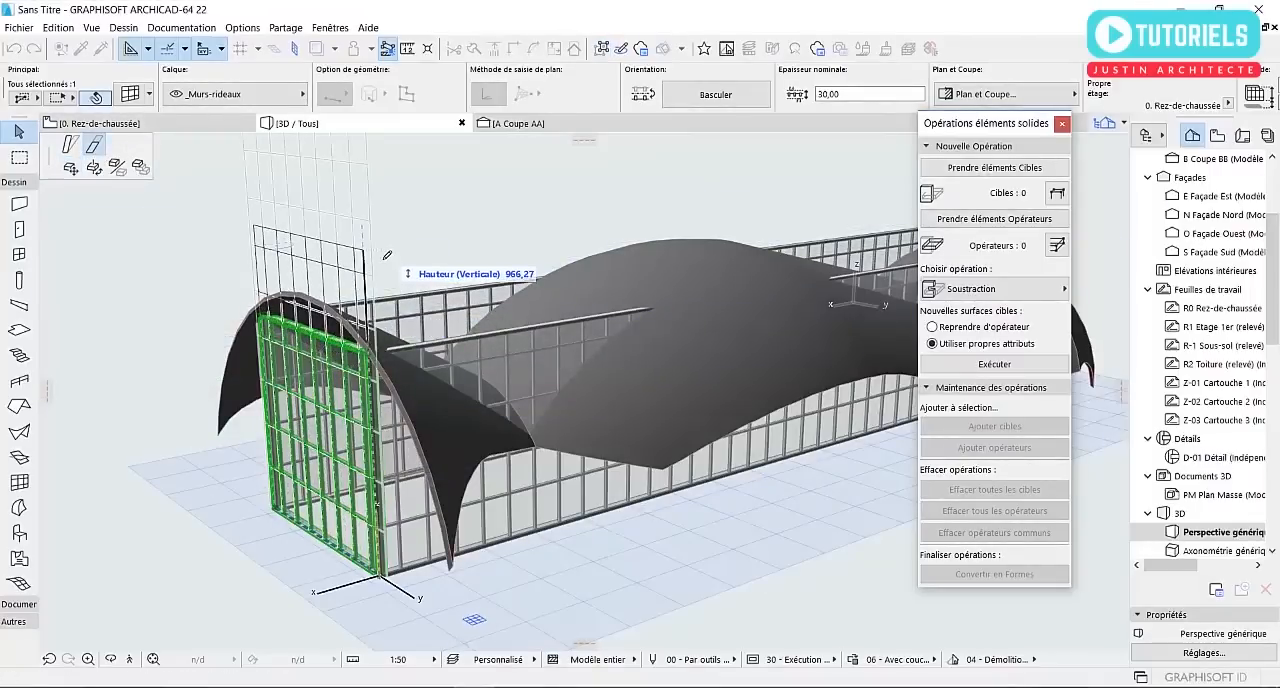
left_click(387, 255)
Stretch the west end curtain wall vertically so that it also rises above the shell arch
scroll(274, 358, "down", 2)
middle_click_drag(523, 341, 260, 386)
key("Escape")
left_click(664, 297)
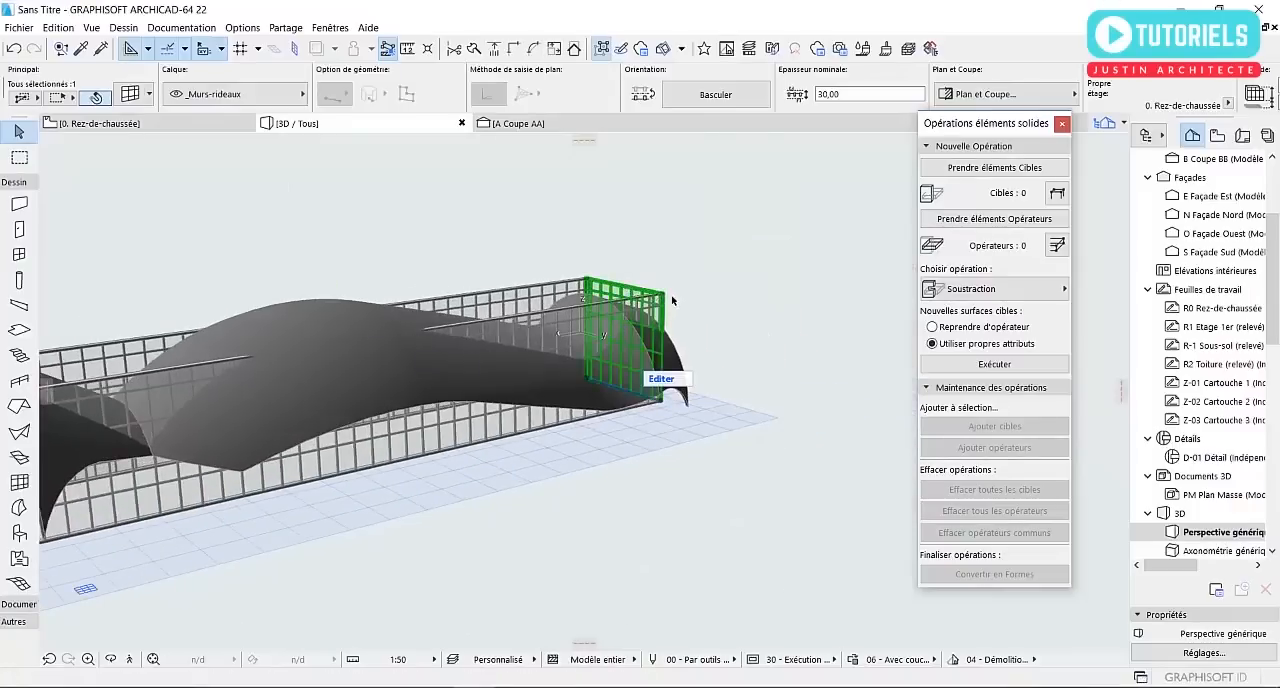
scroll(672, 300, "up", 3)
left_click(655, 297)
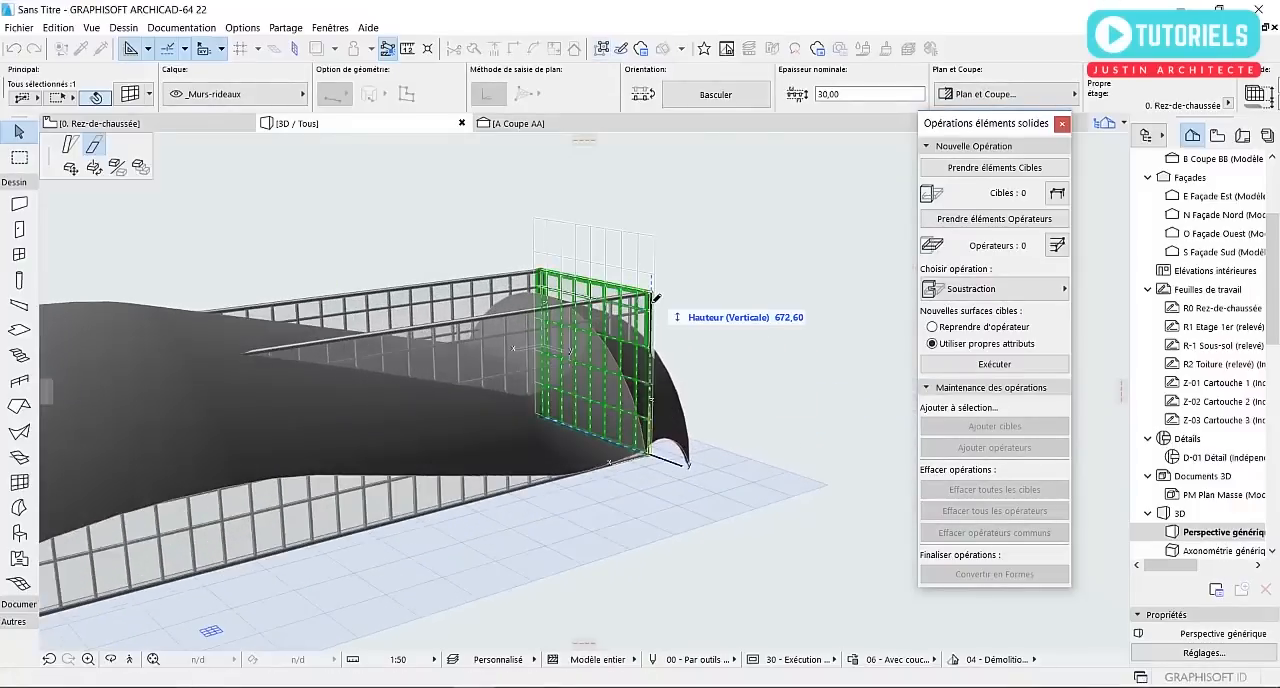
left_click(655, 242)
key("Escape")
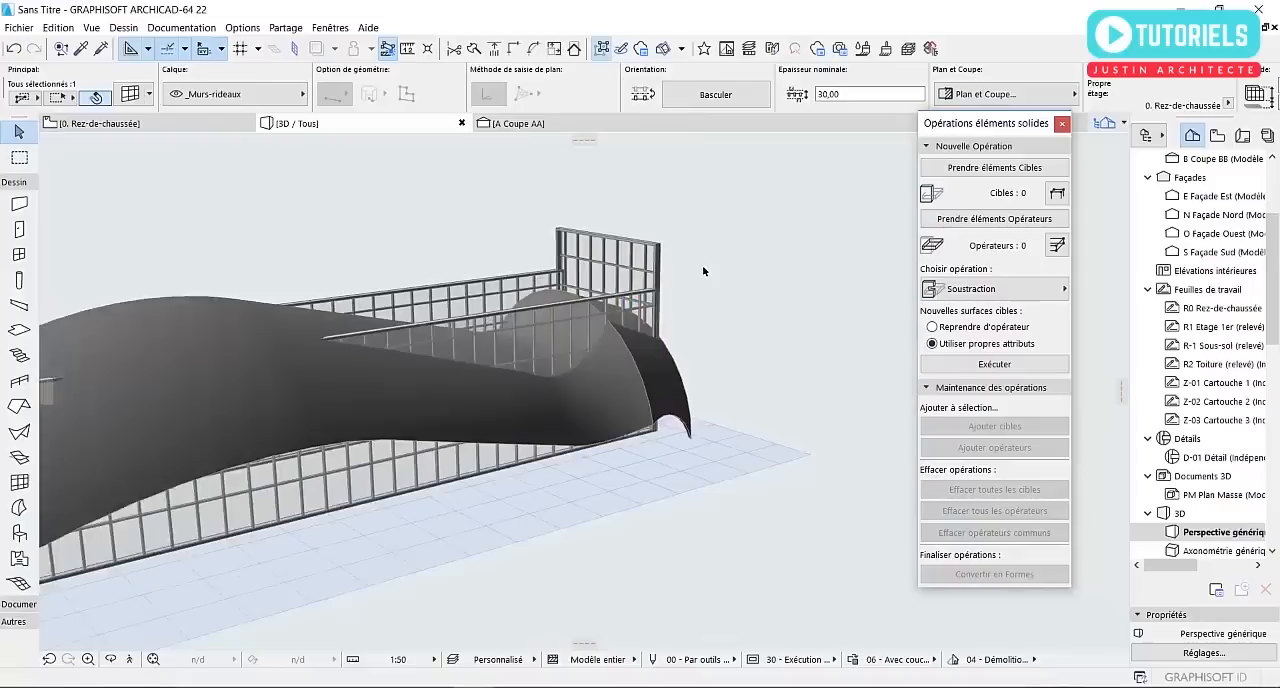
key("Escape")
middle_click_drag(702, 282, 578, 310, "shift")
left_click(579, 311)
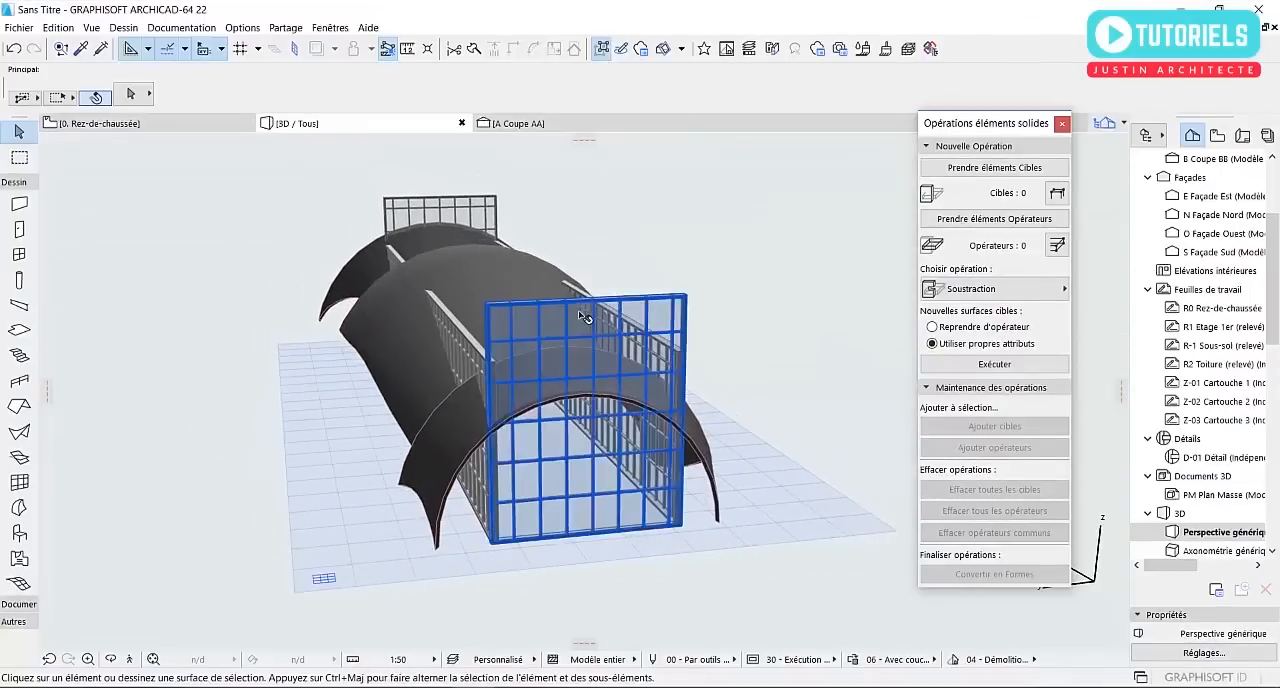
middle_click_drag(404, 330, 483, 309, "shift")
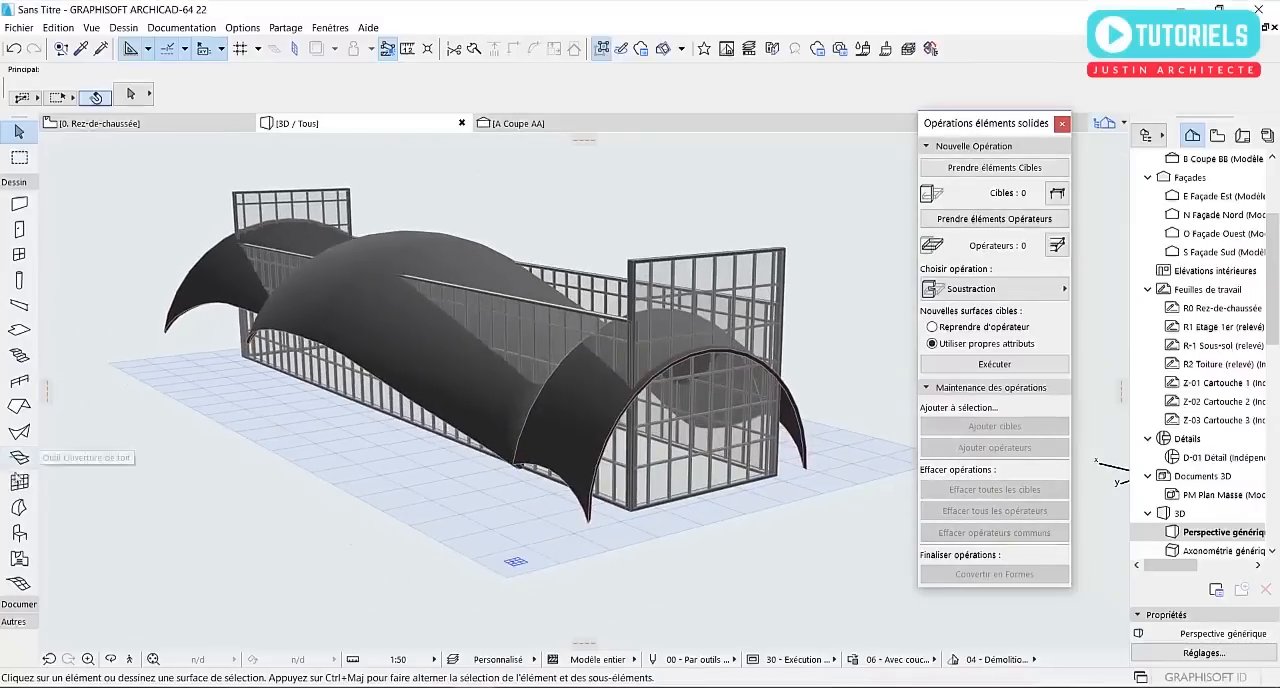
left_click(19, 482)
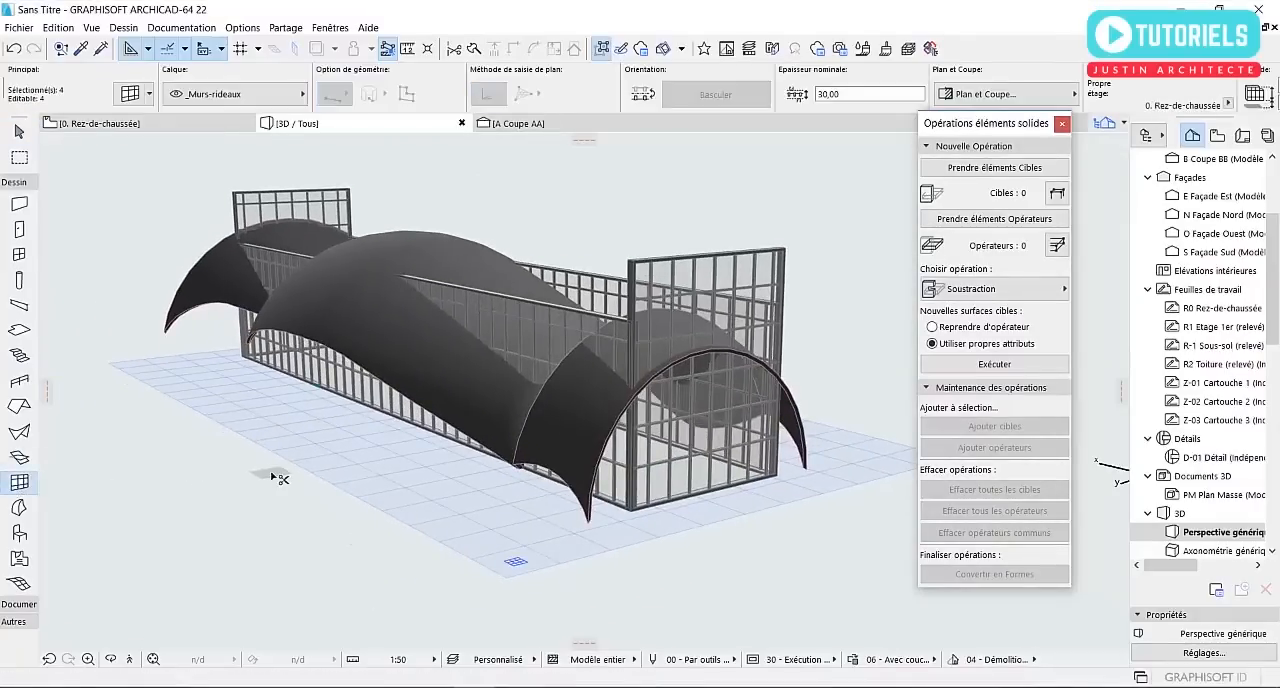
key("ctrl+a")
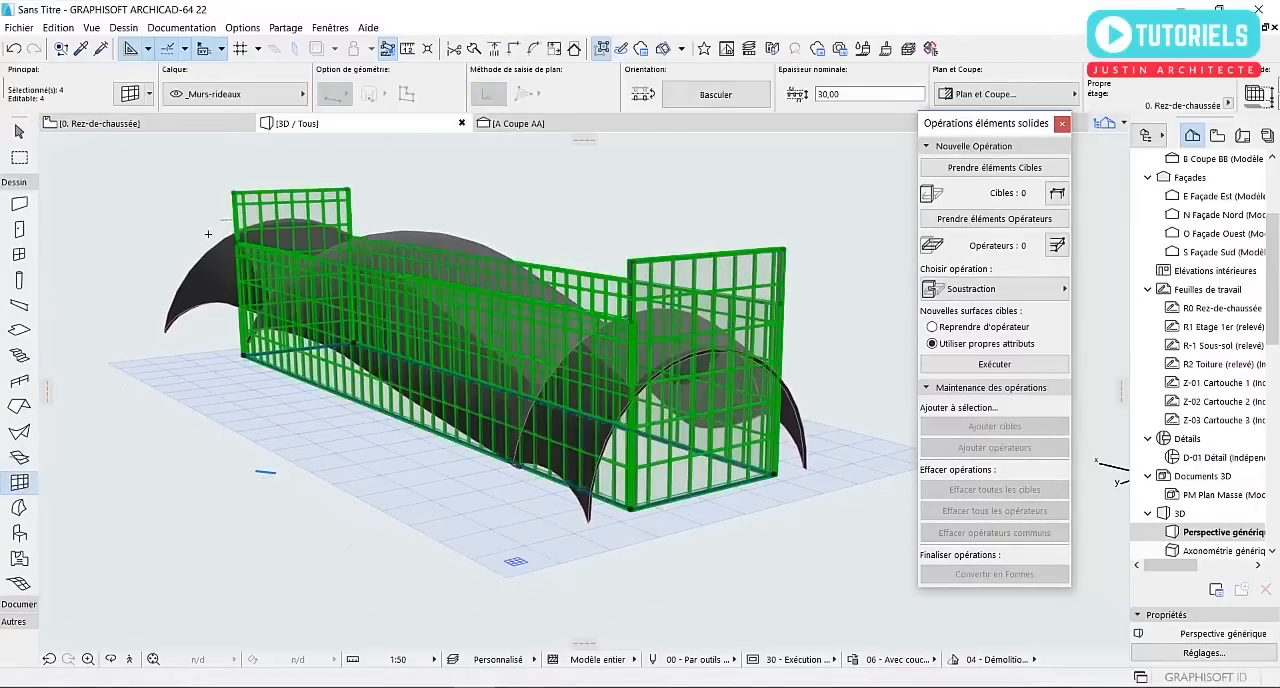
key("Escape")
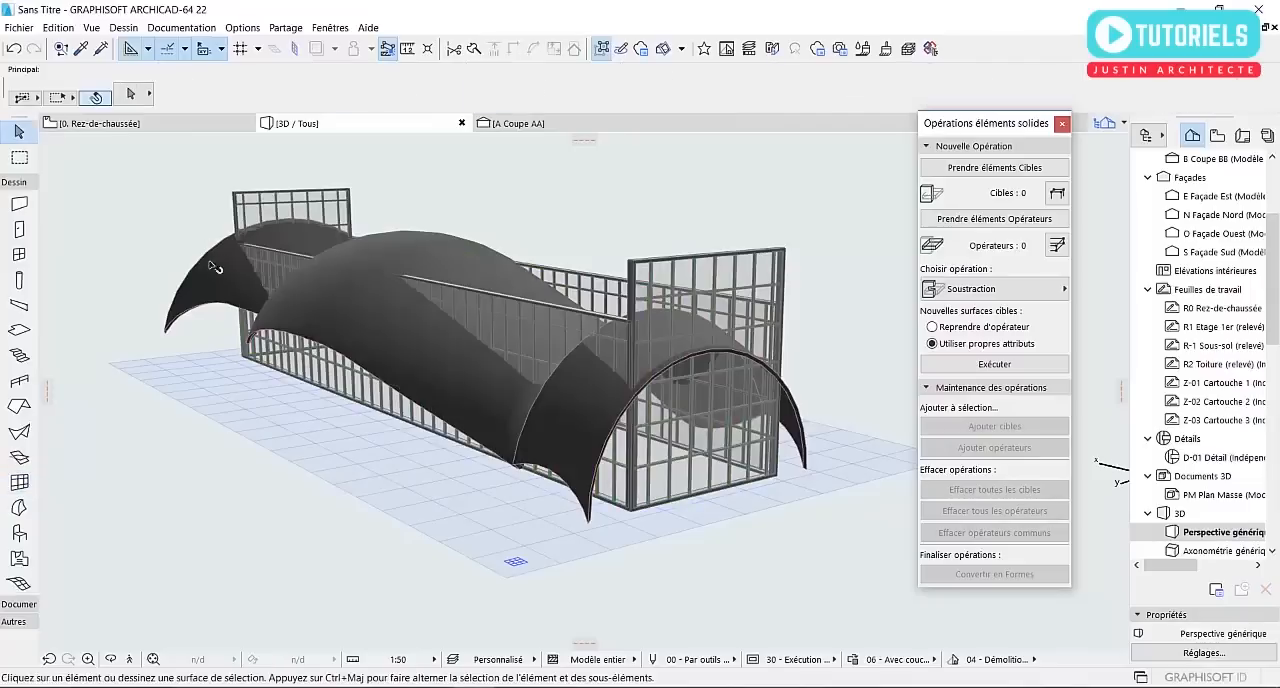
left_click(213, 282)
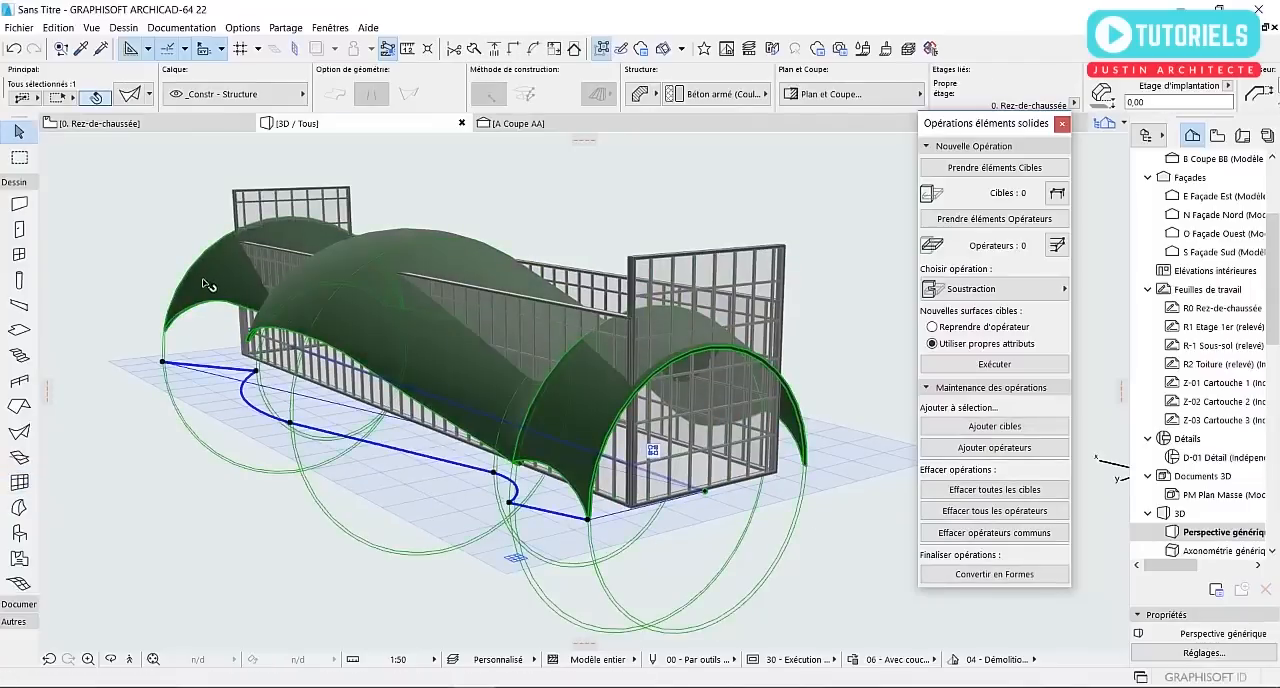
left_click(146, 232)
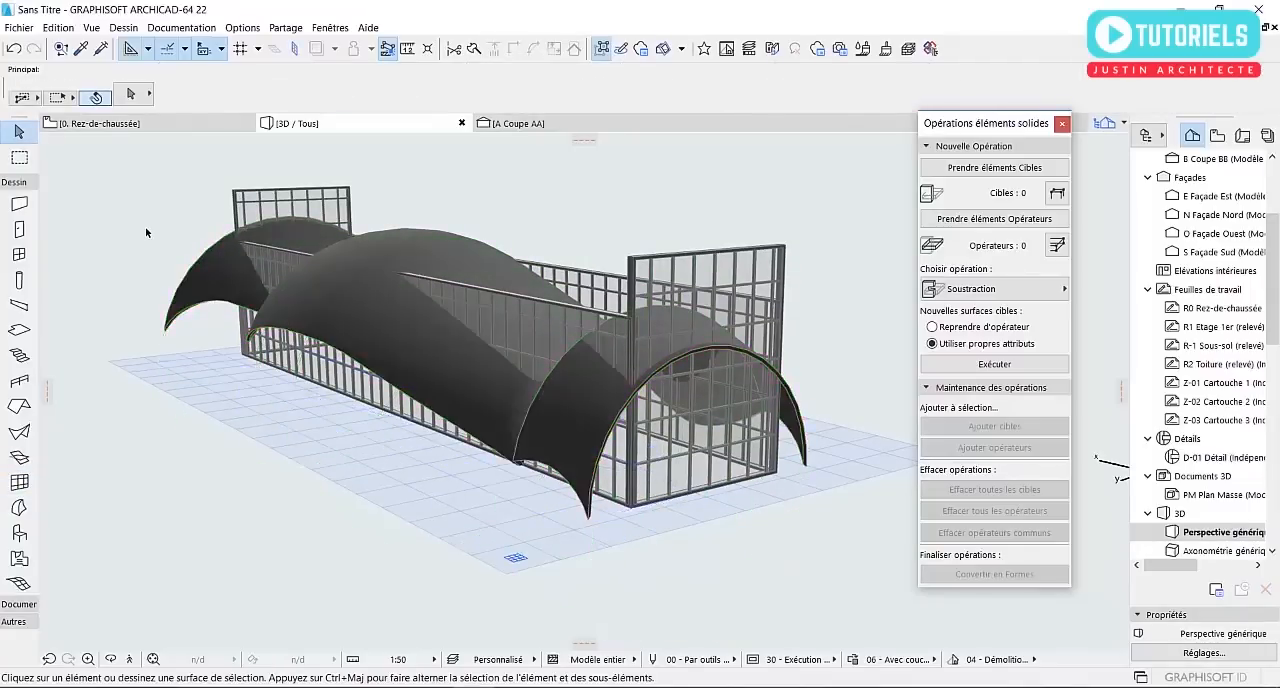
Select all four curtain walls in the 3D view
left_click(15, 480)
key("ctrl+a")
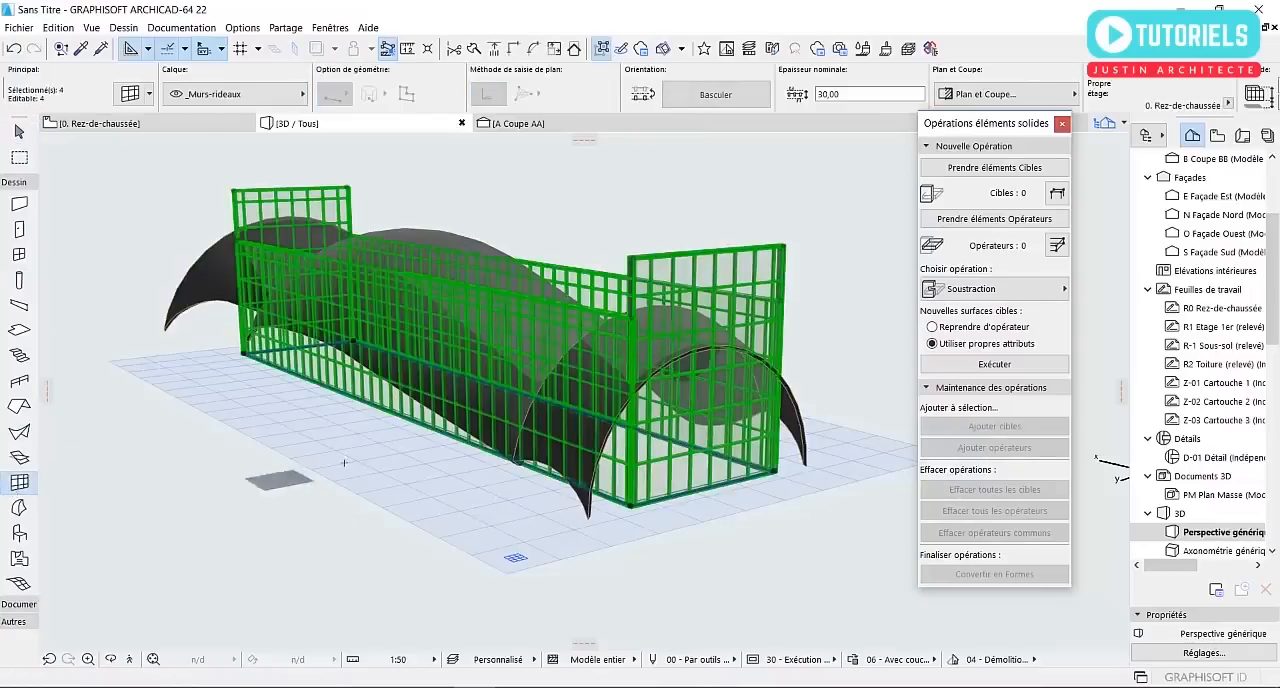
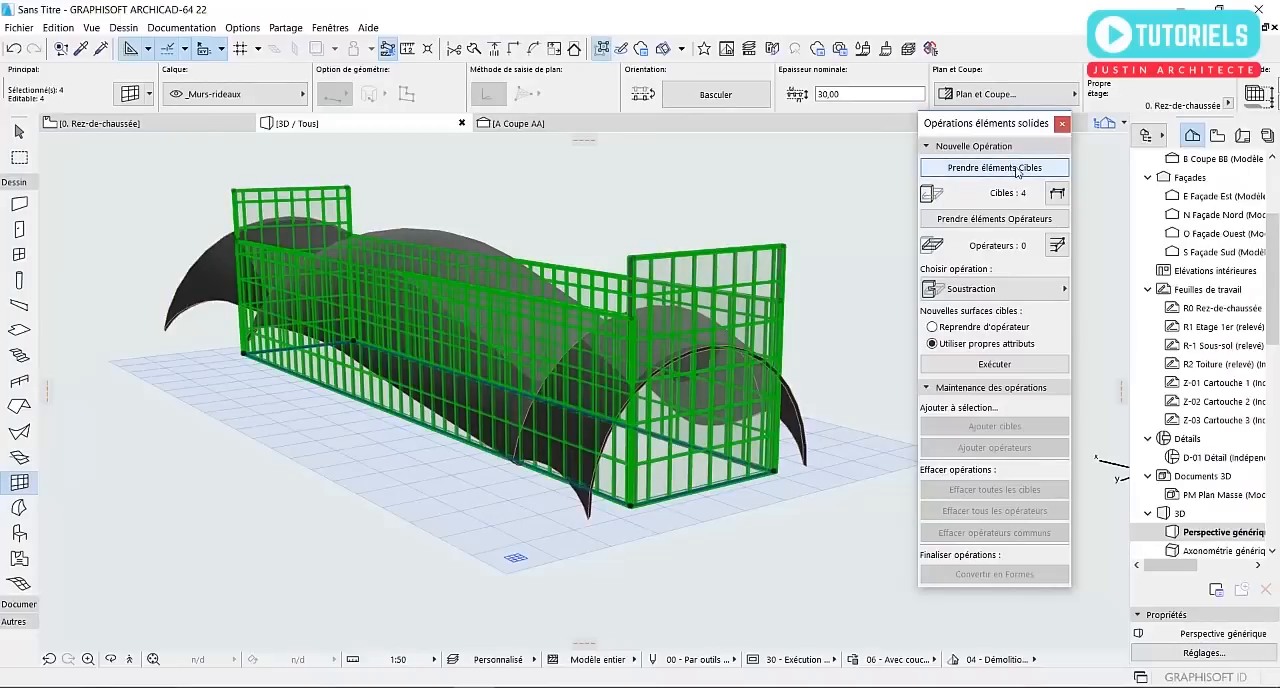
Subtract the shell with upward extrusion from the four curtain walls, using the shell as operator and the walls as targets
key("Escape")
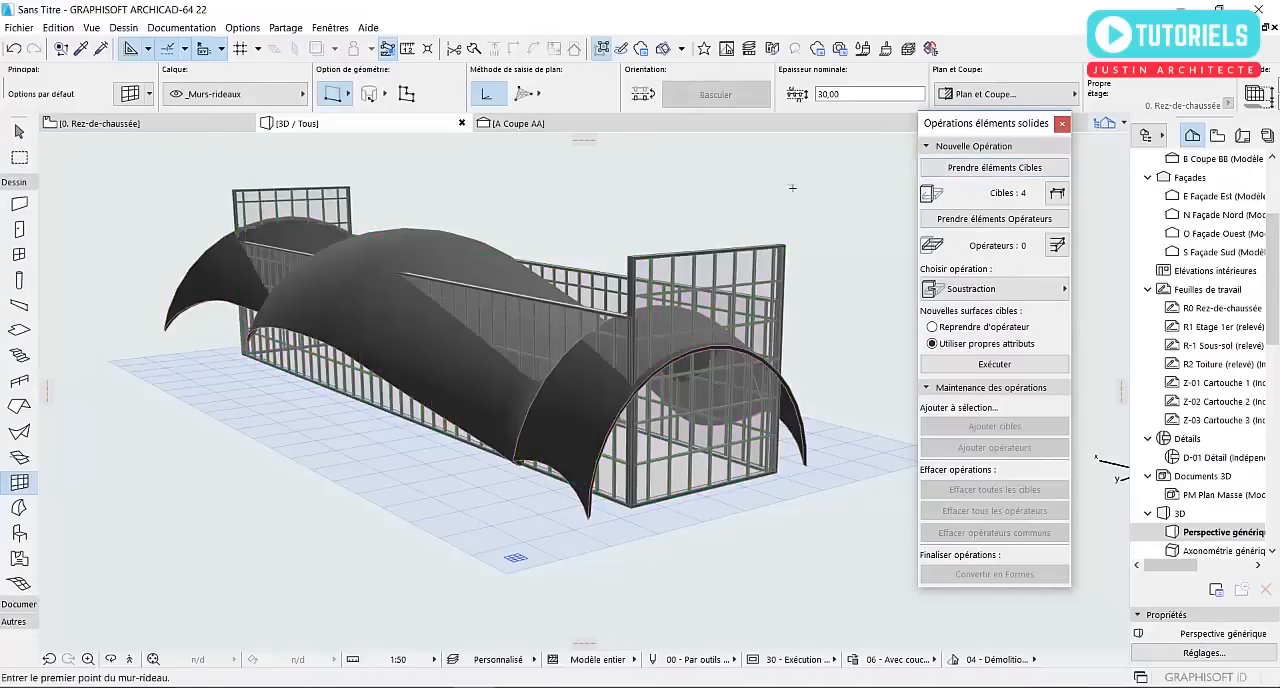
key("Escape")
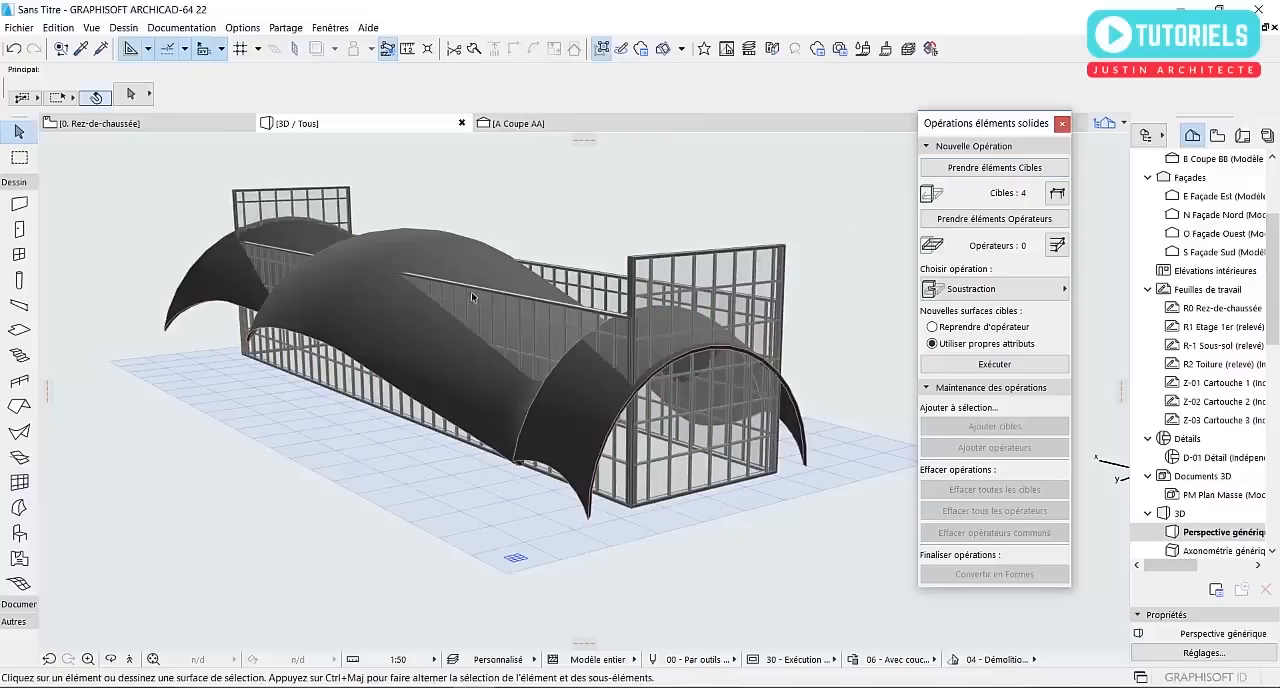
left_click(445, 257)
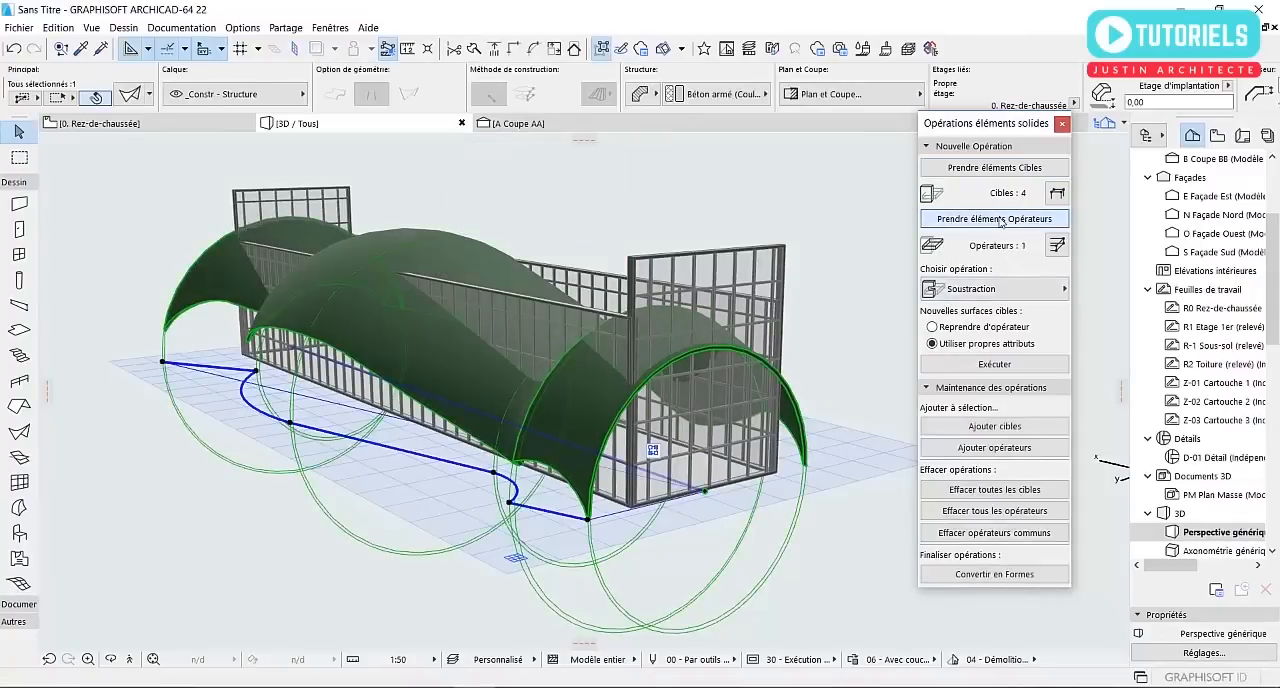
left_click(990, 289)
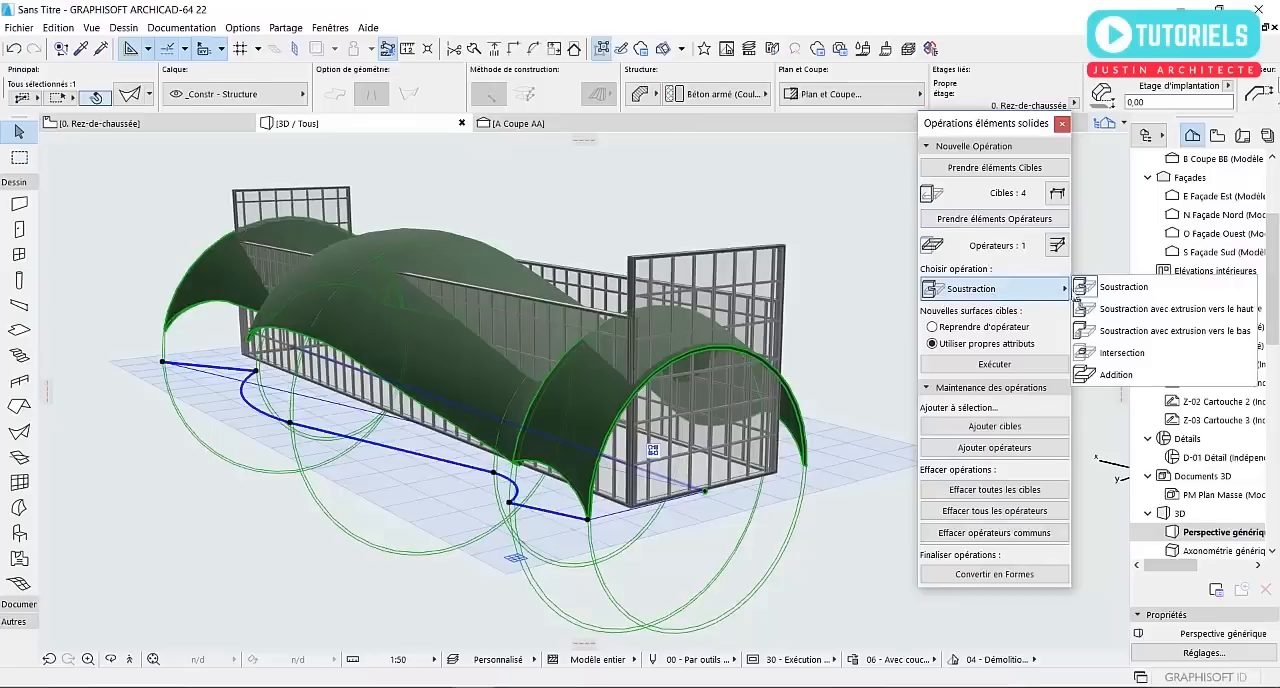
left_click(1130, 310)
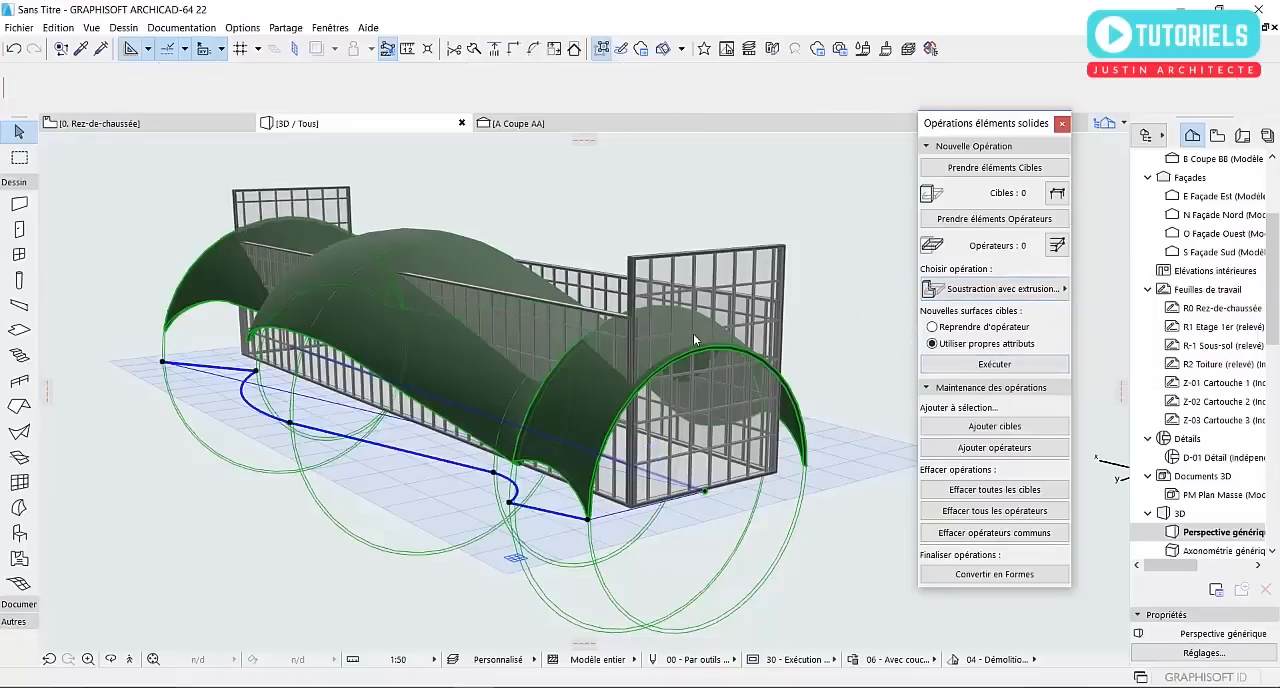
left_click(636, 212)
Move the south curtain wall about 62 cm inward from its east base corner, towards the inside of the enclosure
middle_click_drag(480, 312, 686, 354, "shift")
scroll(686, 354, "down", 1)
middle_click_drag(317, 346, 517, 473, "shift")
scroll(517, 473, "up", 3)
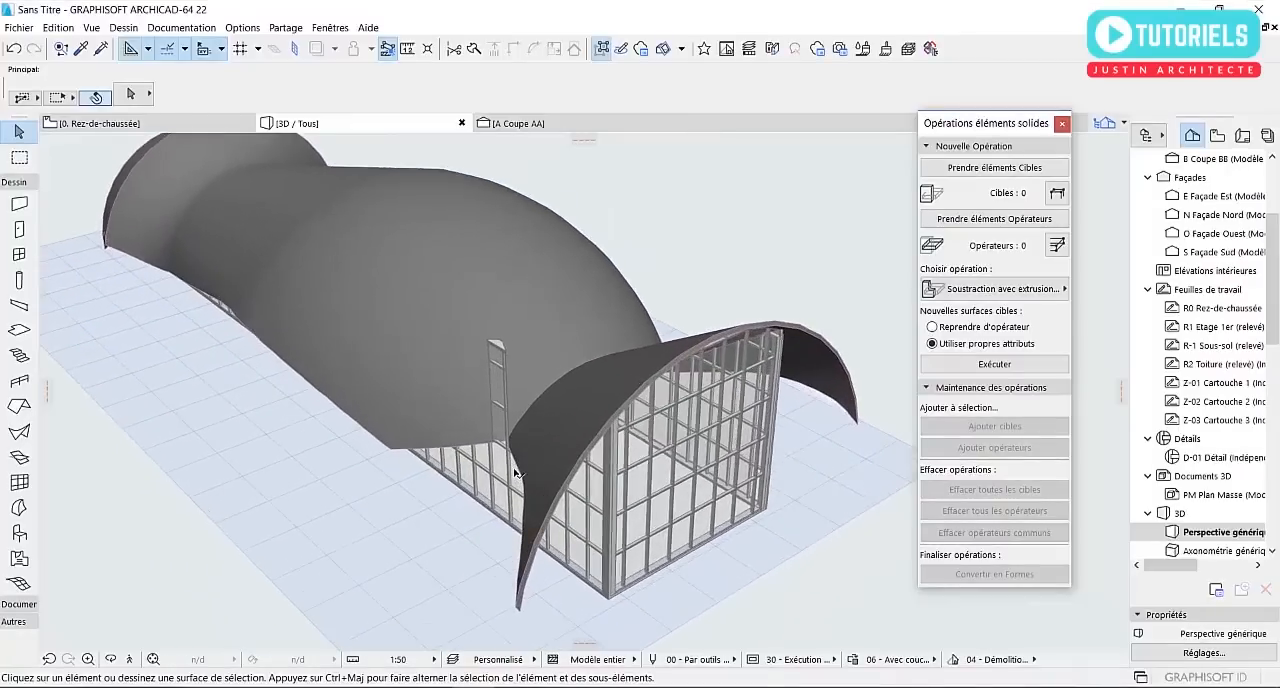
left_click(500, 362)
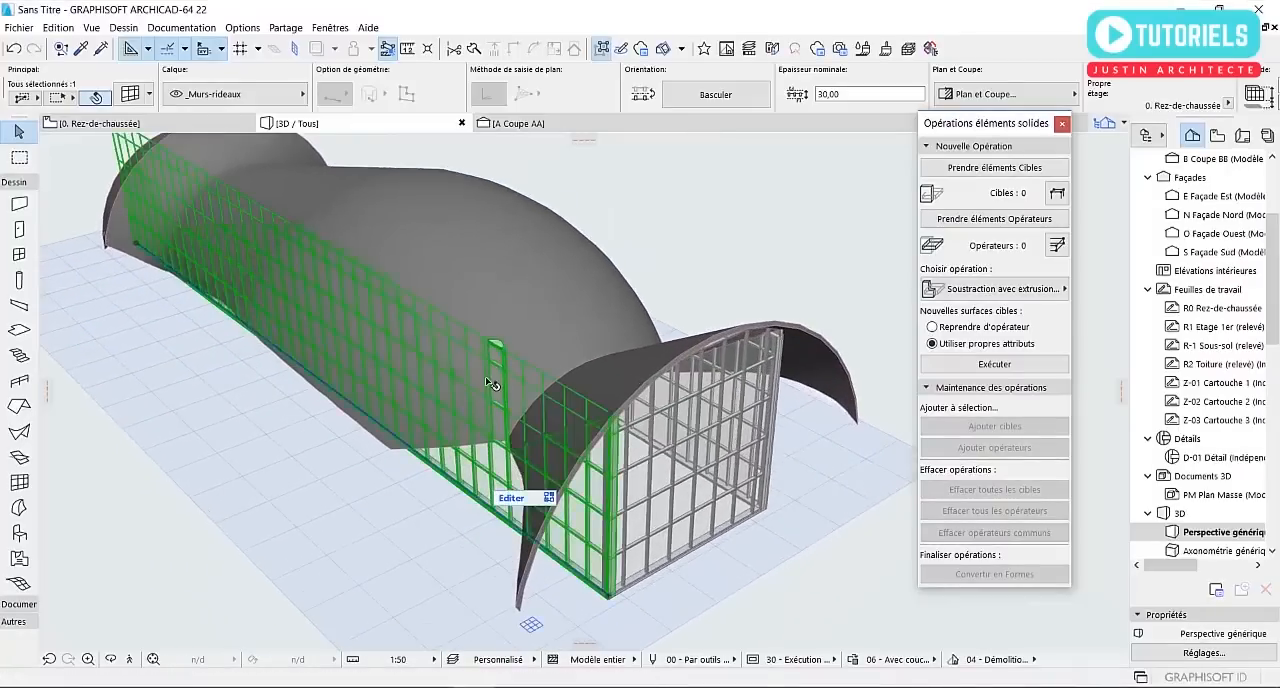
scroll(601, 561, "up", 2)
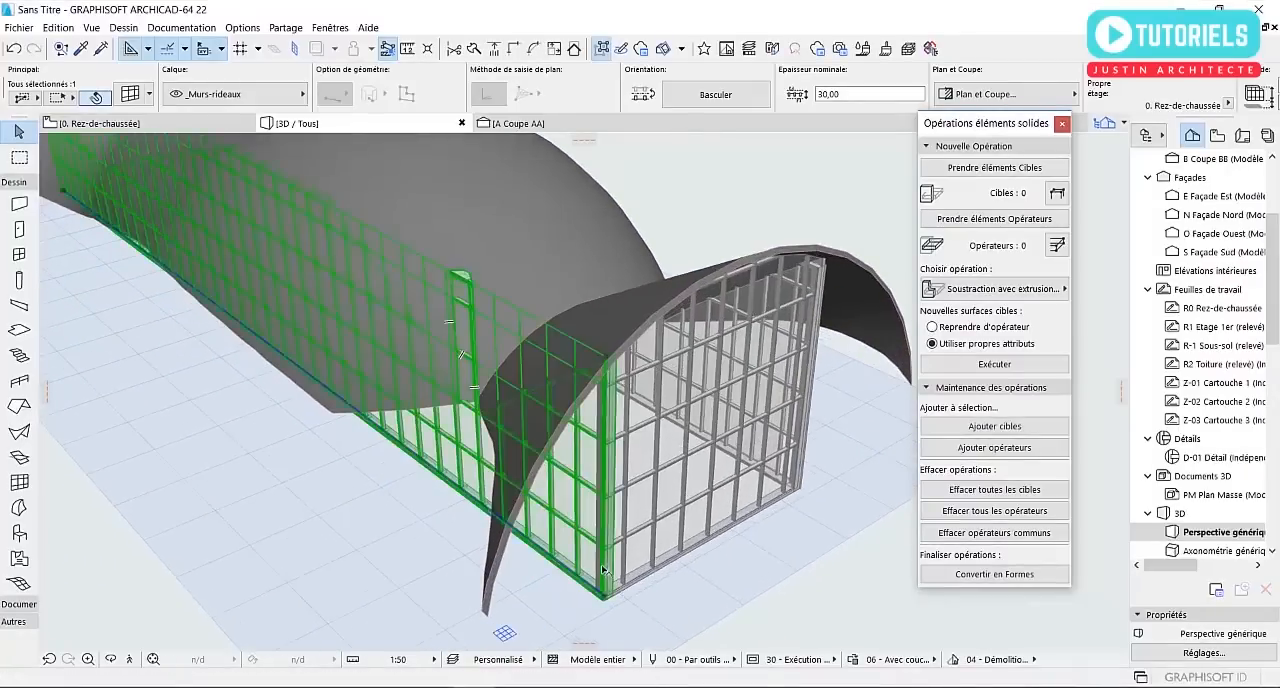
scroll(600, 566, "up", 3)
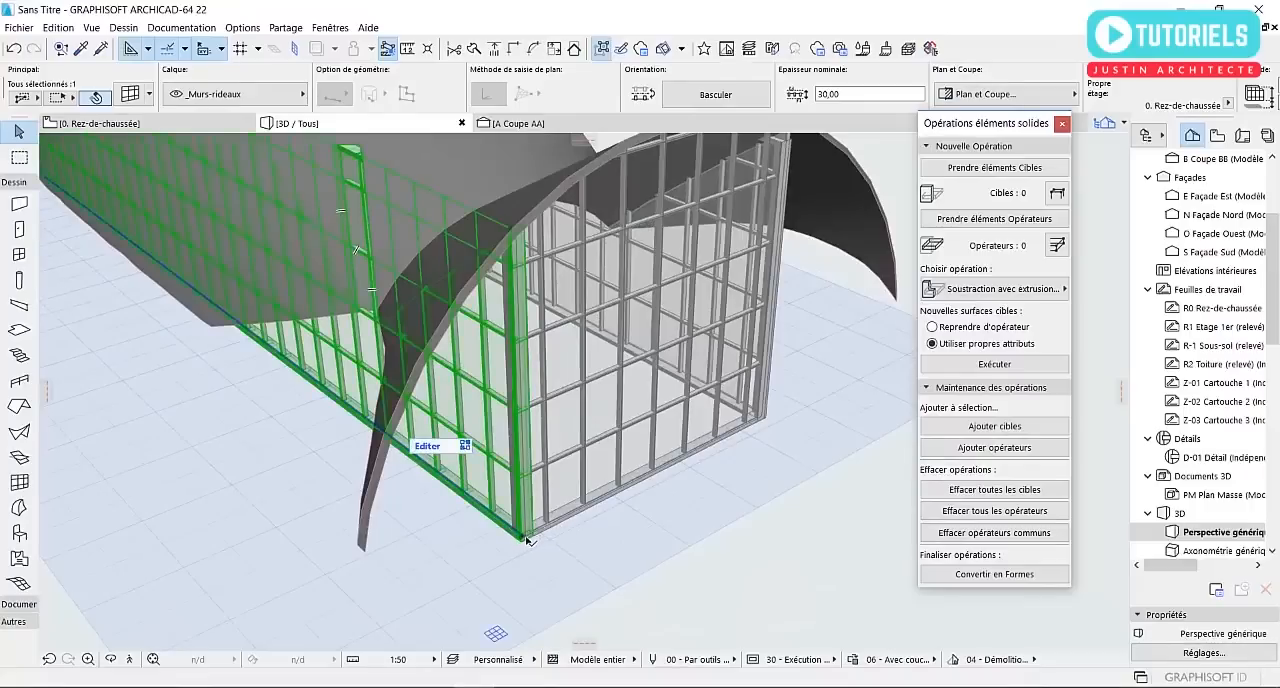
left_click(527, 541)
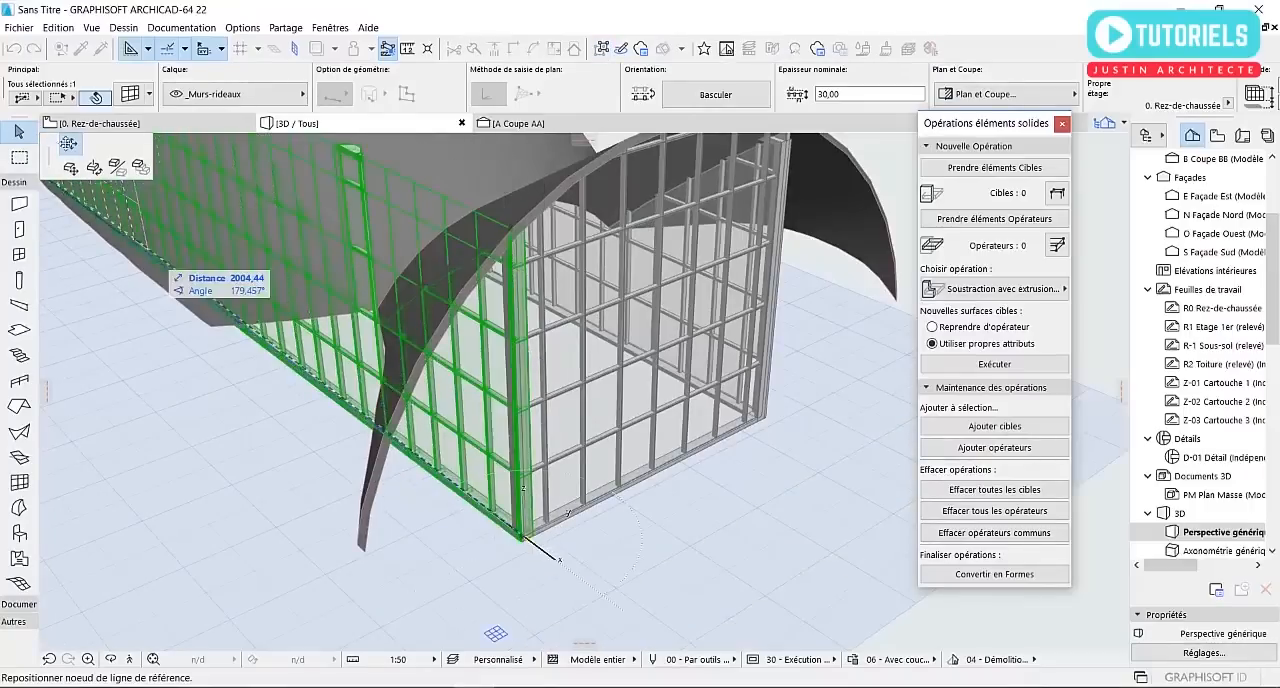
left_click(70, 168)
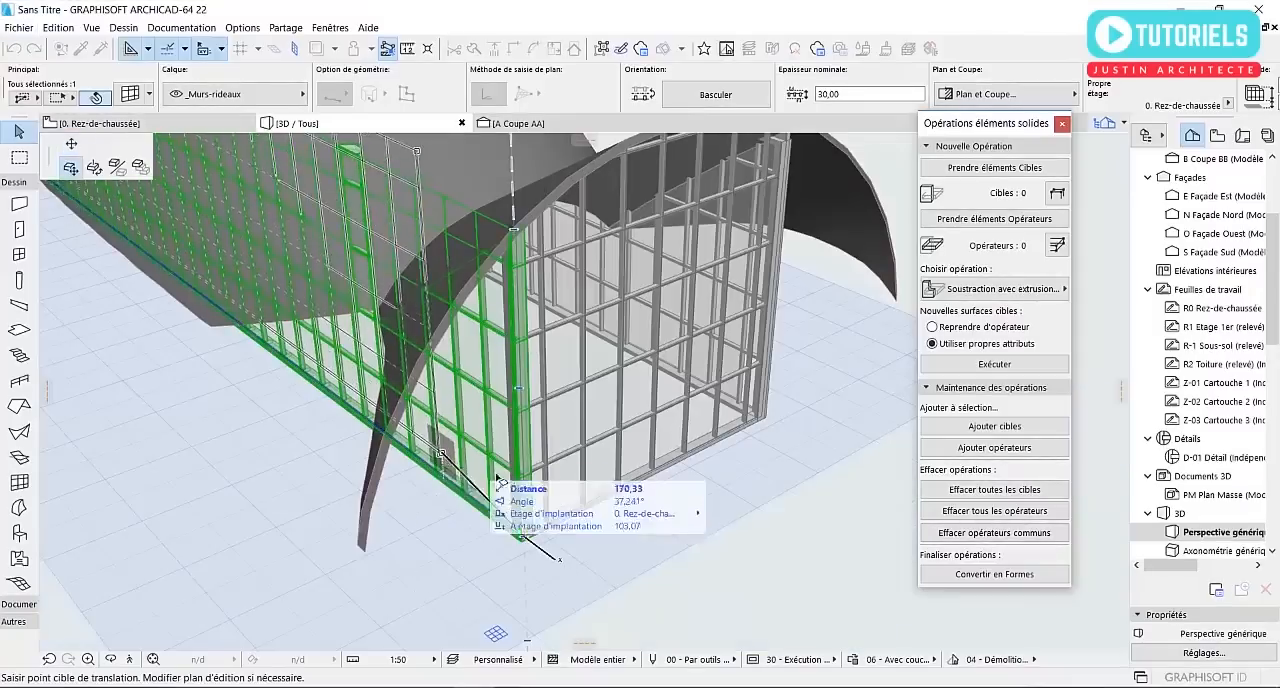
left_click(554, 528)
scroll(556, 524, "down", 5)
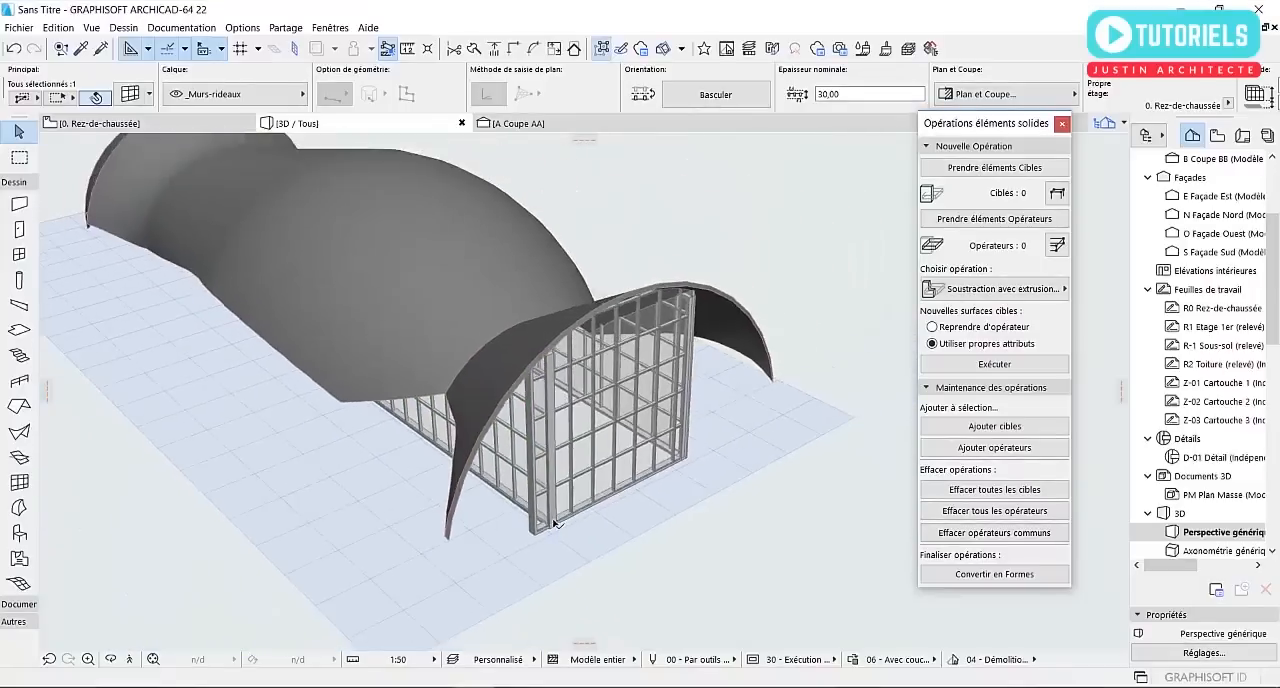
Try to trim the east end curtain wall where it meets the relocated south curtain wall
left_click(673, 246)
middle_click_drag(586, 455, 565, 422, "shift")
scroll(573, 470, "up", 5)
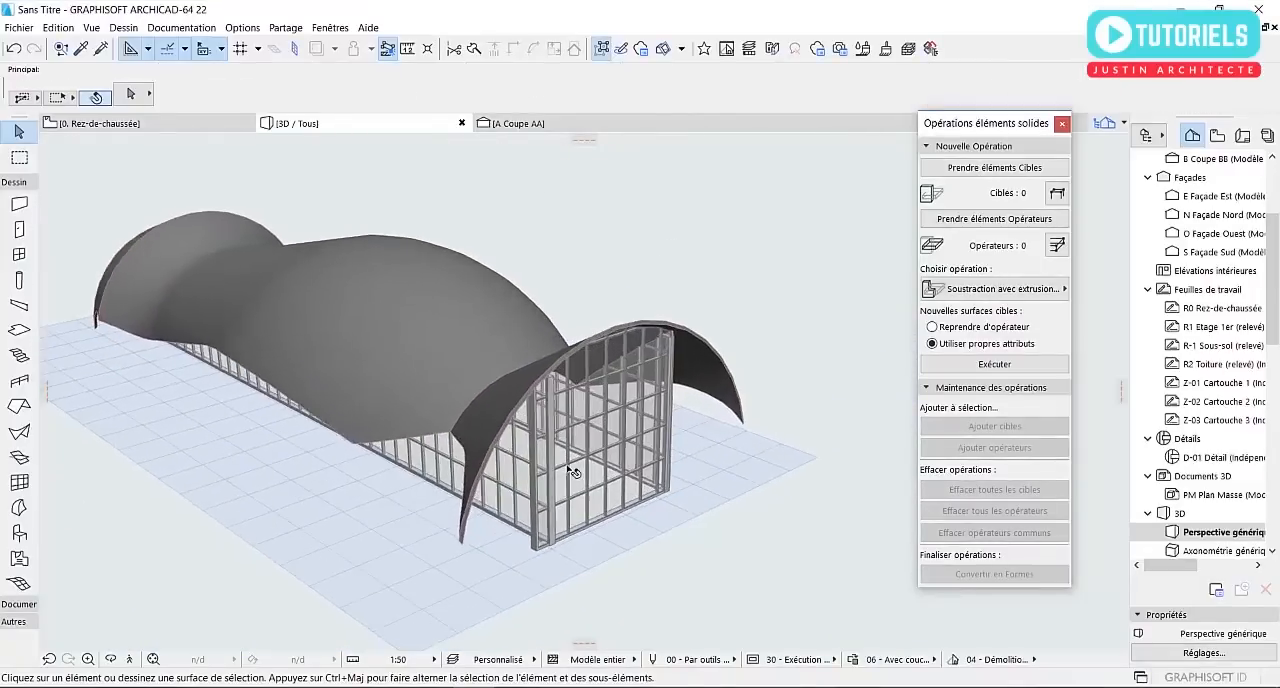
left_click(600, 509)
left_click(463, 491, "shift")
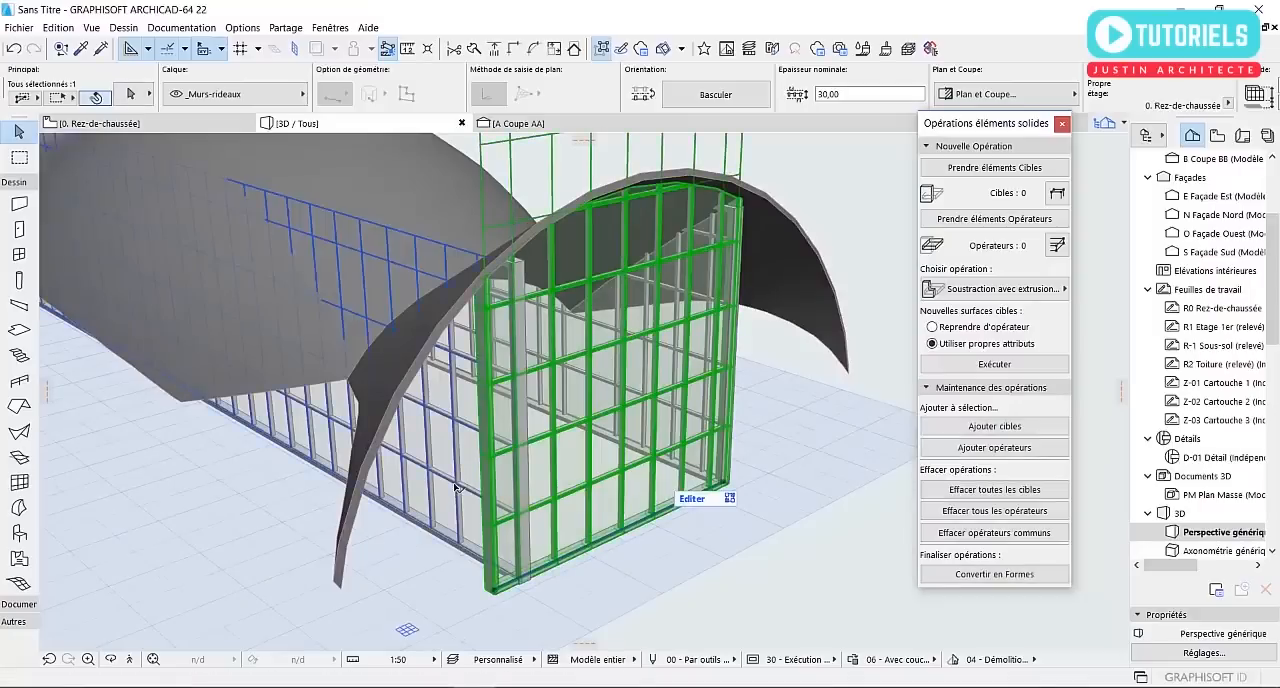
left_click(513, 53)
key("Escape")
scroll(536, 570, "up", 3)
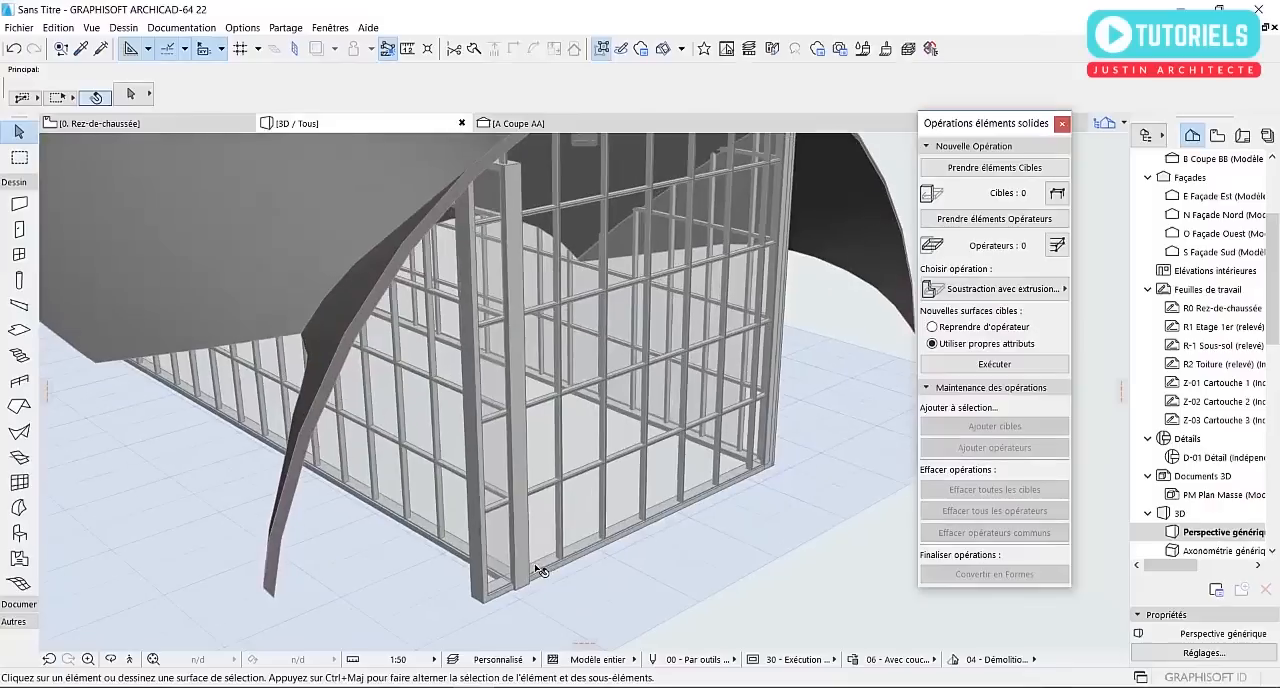
Shorten the east end curtain wall in the ground floor plan so its south end meets the south curtain wall
left_click(551, 575)
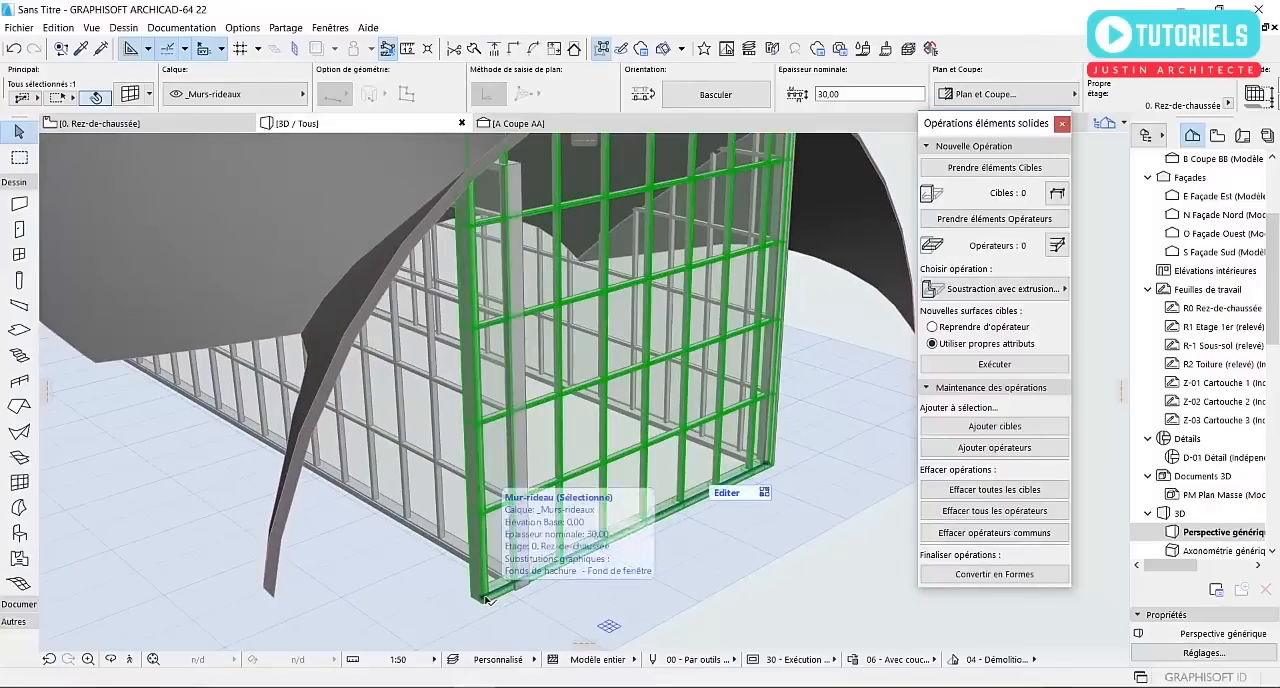
left_click(156, 121)
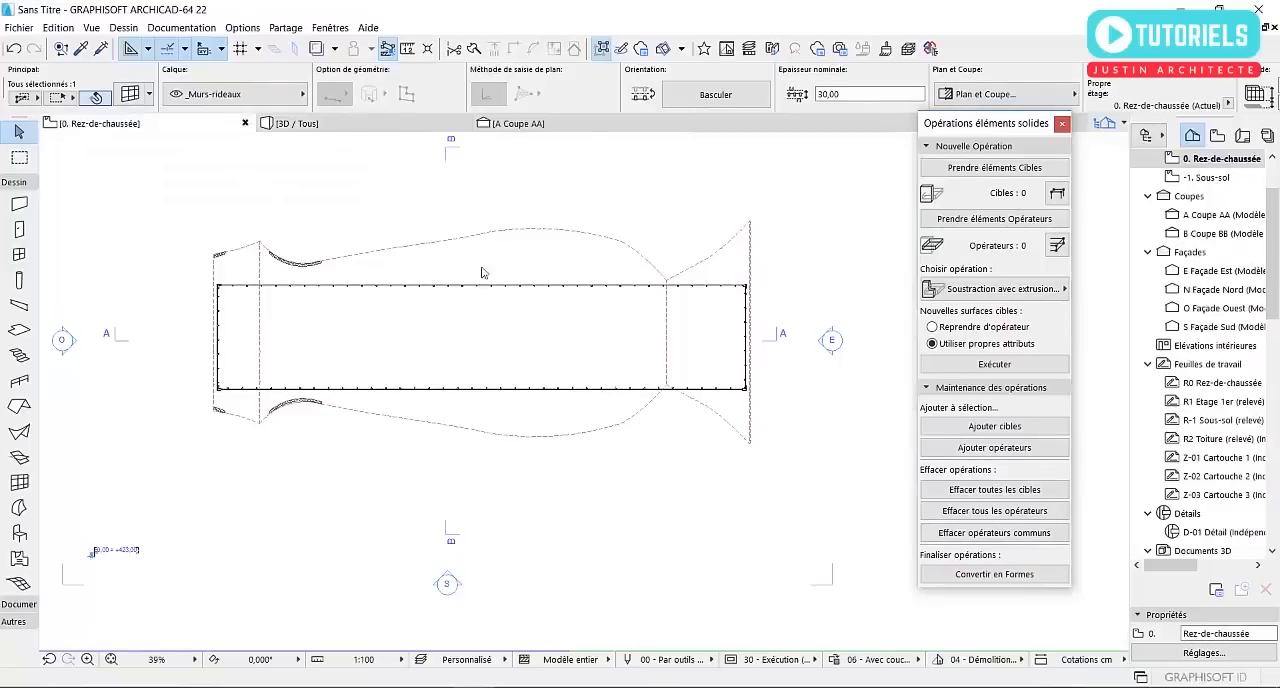
key("Escape")
scroll(794, 349, "up", 6)
scroll(670, 495, "up", 3)
left_click(688, 557)
left_click_drag(690, 560, 703, 443)
scroll(702, 443, "down", 15)
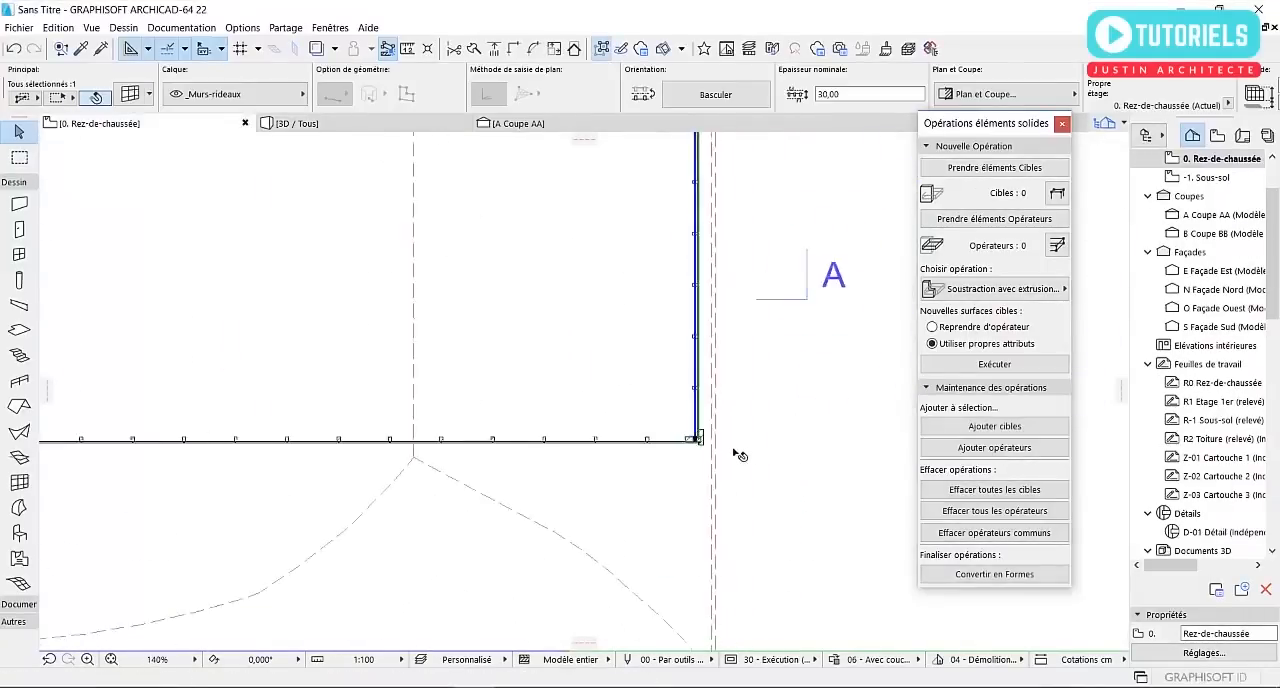
Reposition the south end node of the west end curtain wall onto the corner of the south curtain wall
scroll(543, 455, "up", 11)
scroll(531, 447, "up", 4)
left_click(481, 489)
left_click(459, 486)
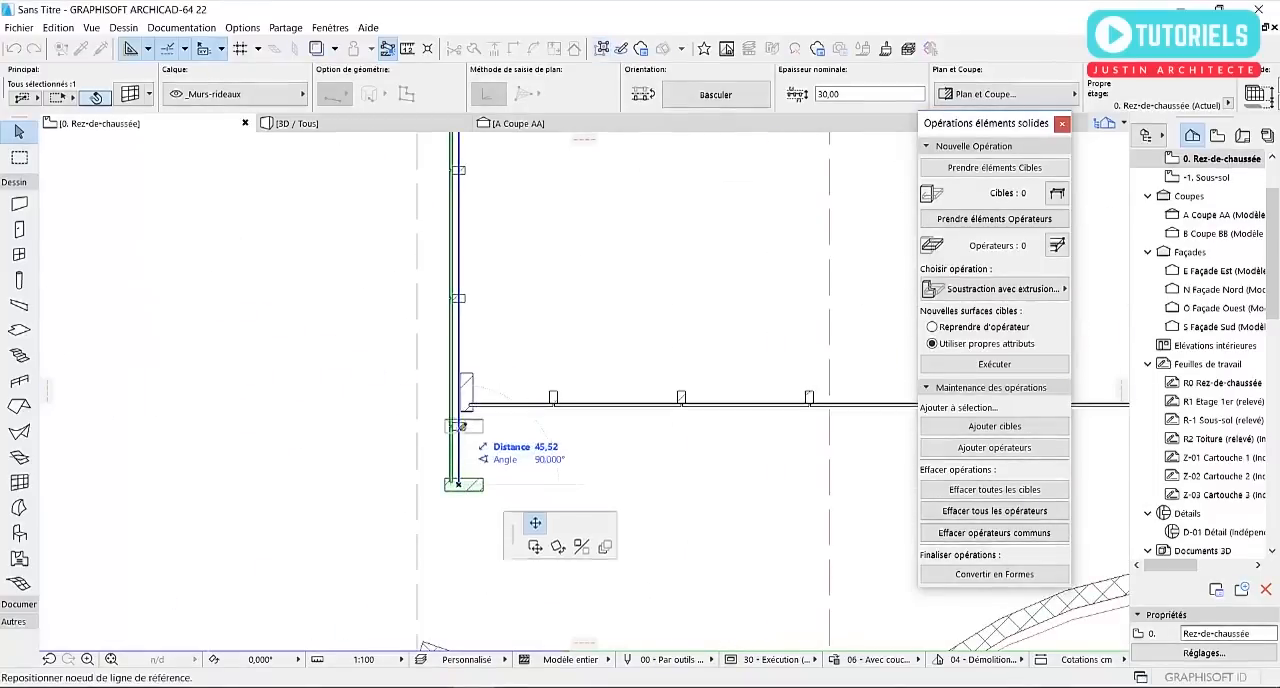
left_click(471, 409)
Insert a node on the south curtain wall's reference line just west of the shell's eastern valley
scroll(386, 389, "down", 11)
middle_click_drag(617, 446, 403, 446)
left_click(713, 423)
scroll(713, 423, "up", 3)
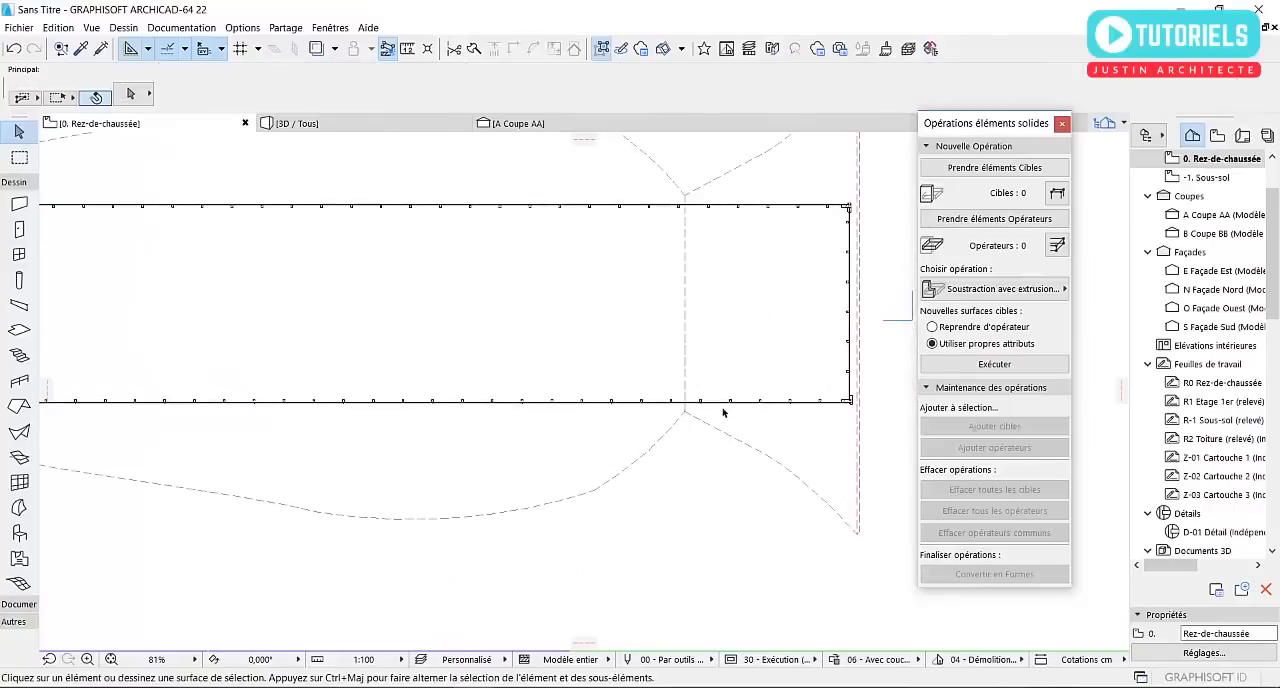
left_click(718, 403)
scroll(510, 405, "up", 1)
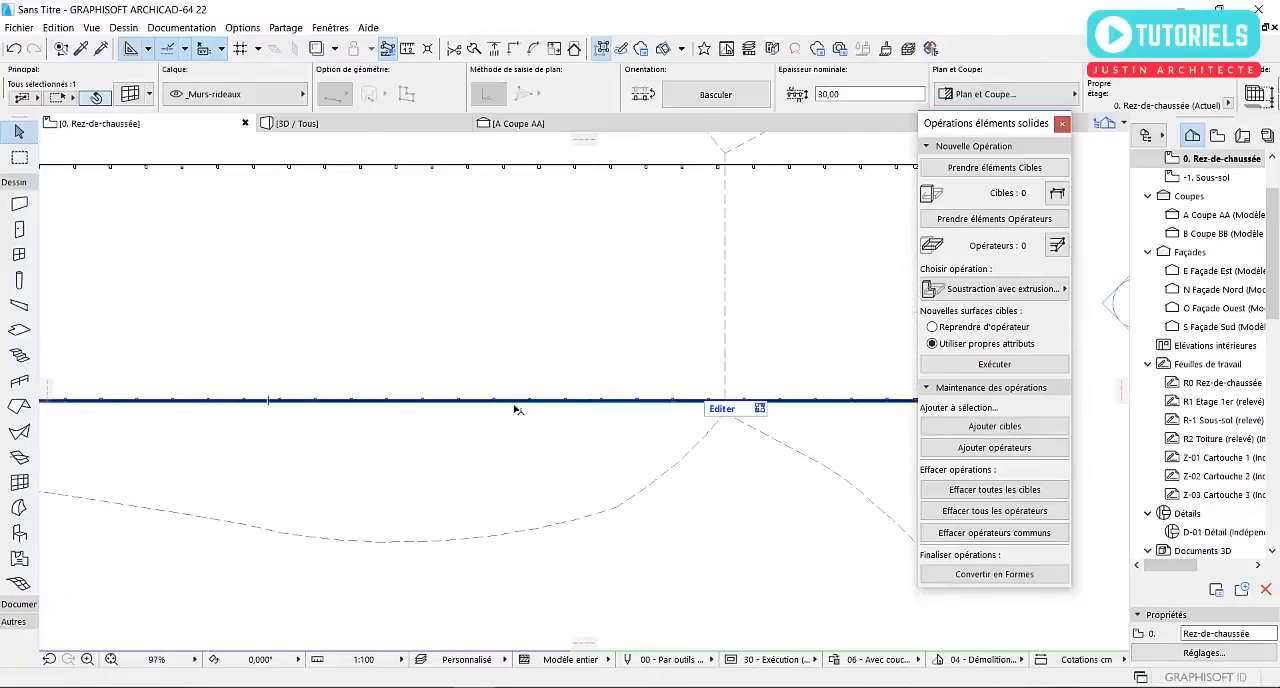
left_click(692, 406)
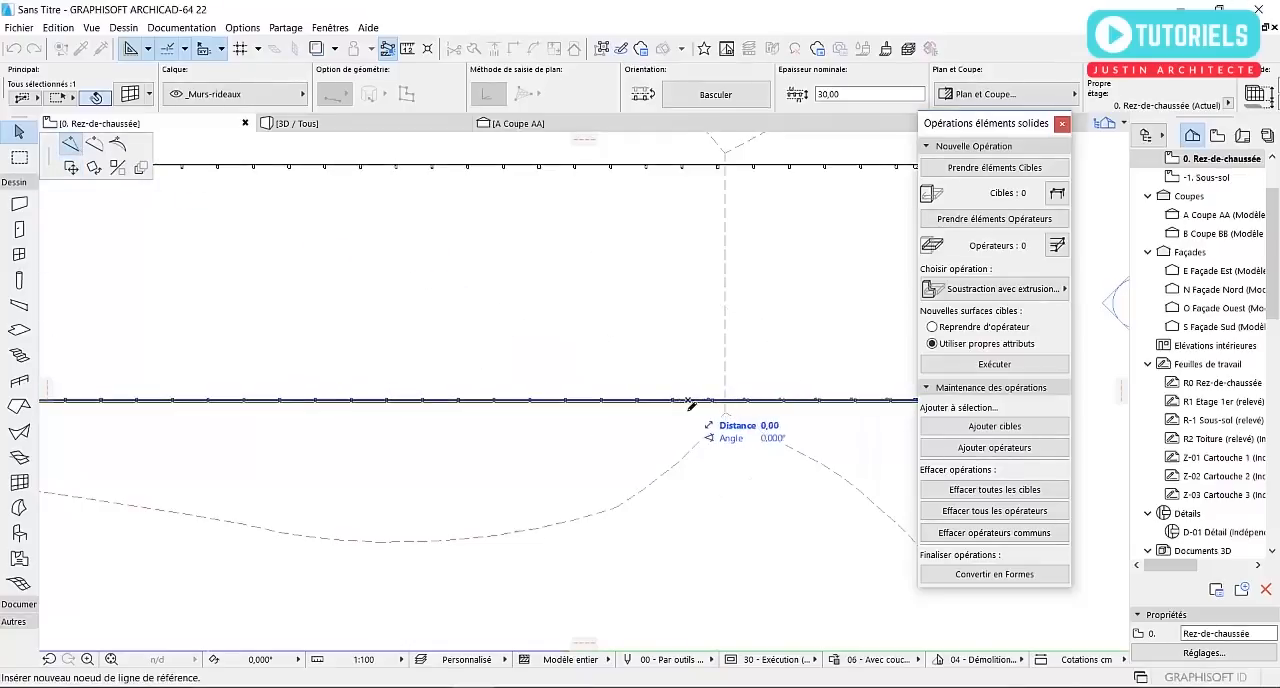
key("Escape")
scroll(710, 400, "down", 7)
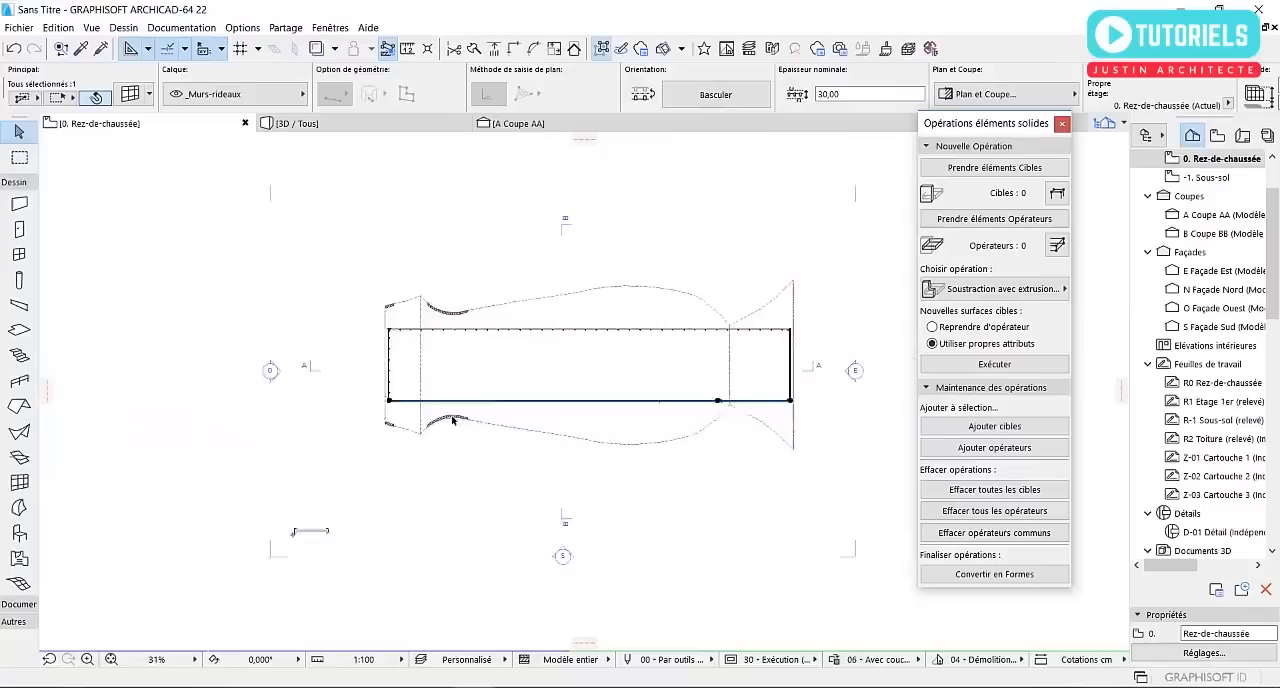
scroll(450, 408, "up", 5)
left_click(505, 392)
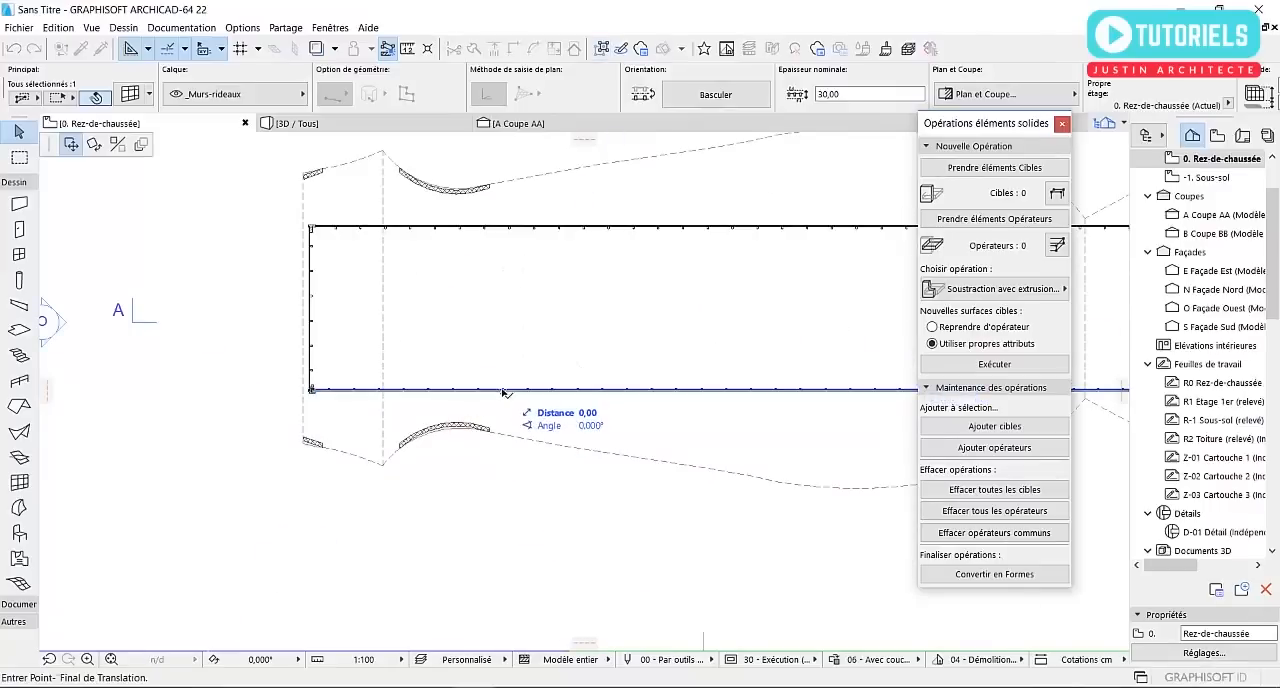
key("Escape")
scroll(503, 390, "up", 6)
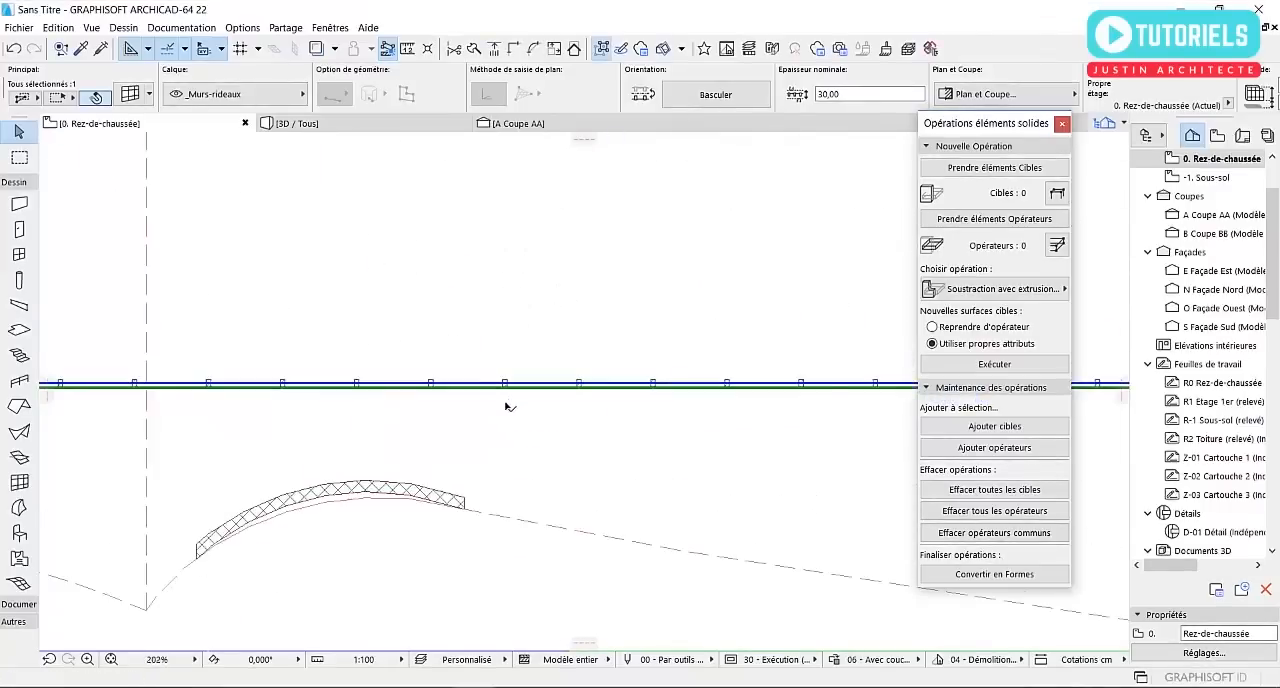
key("Escape")
left_click(519, 390)
scroll(351, 403, "down", 8)
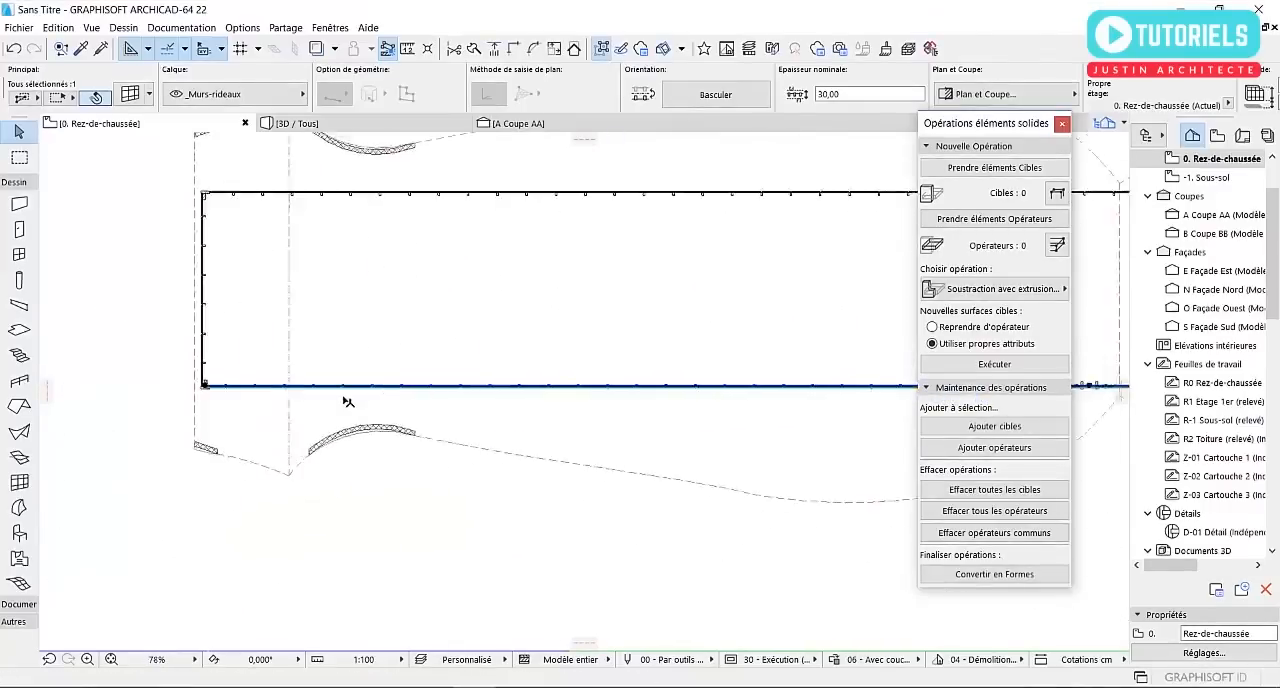
key("Escape")
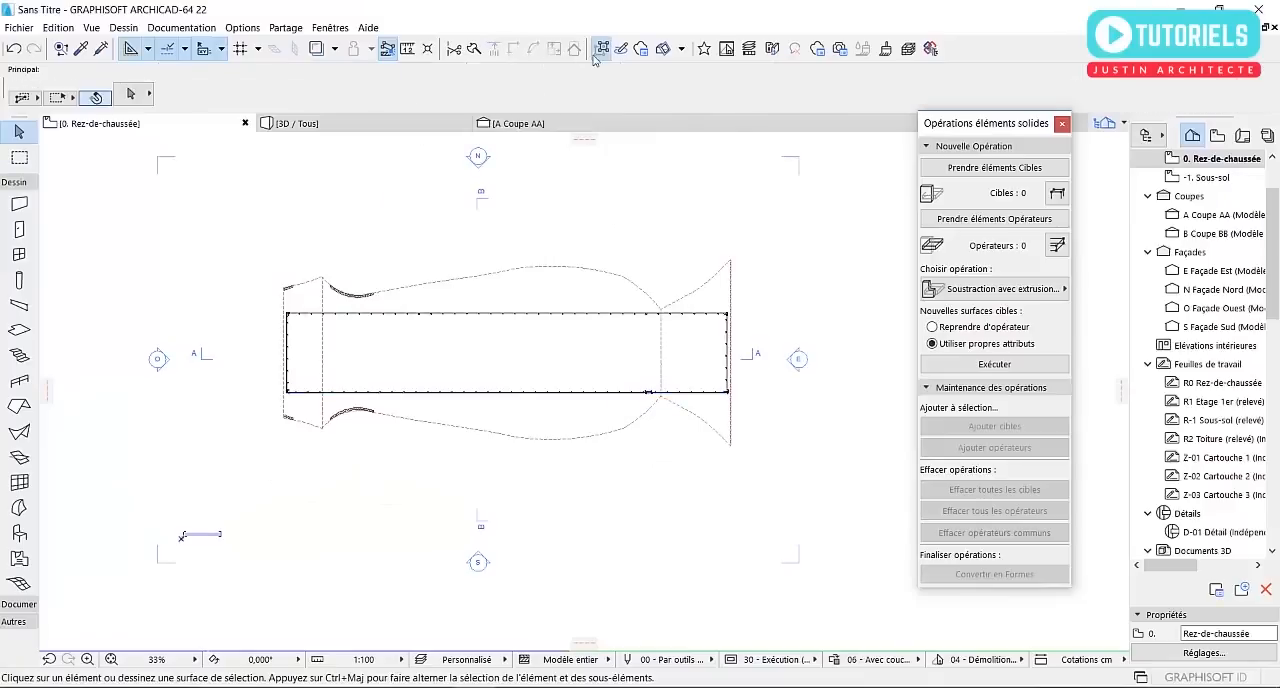
Insert a second node on the south curtain wall's reference line, just east of the shell's western cut arc
scroll(398, 365, "up", 8)
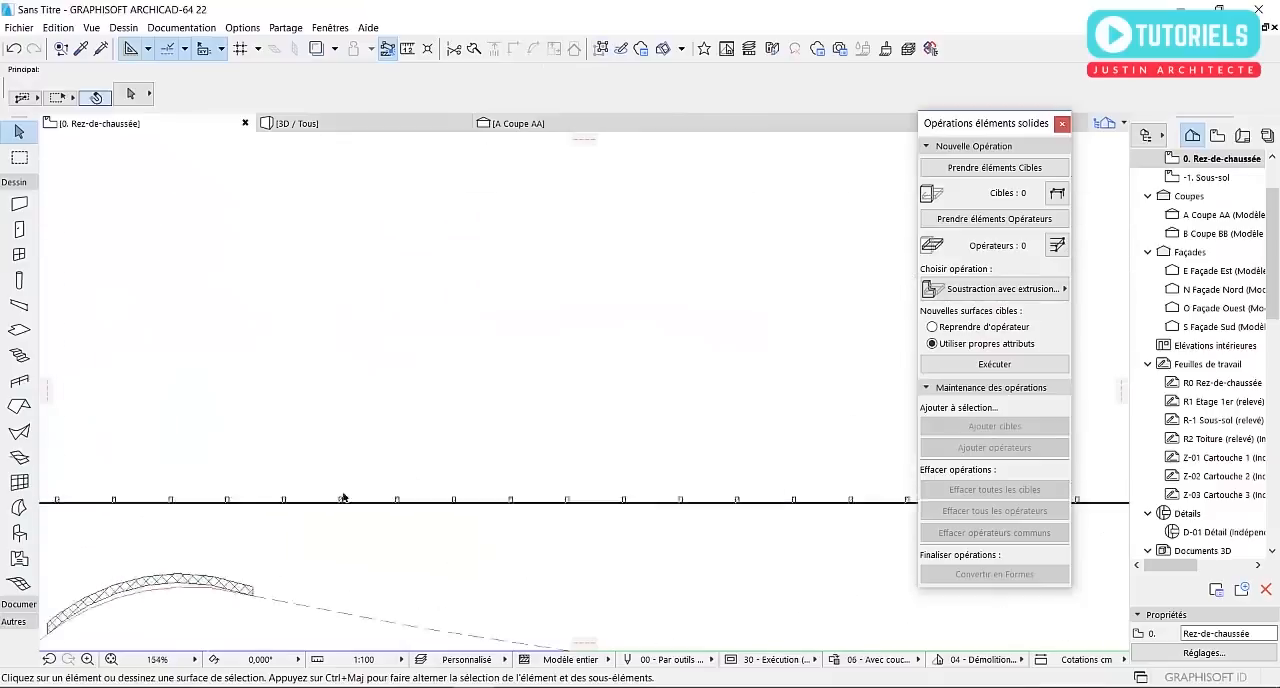
left_click(342, 513)
left_click(357, 525)
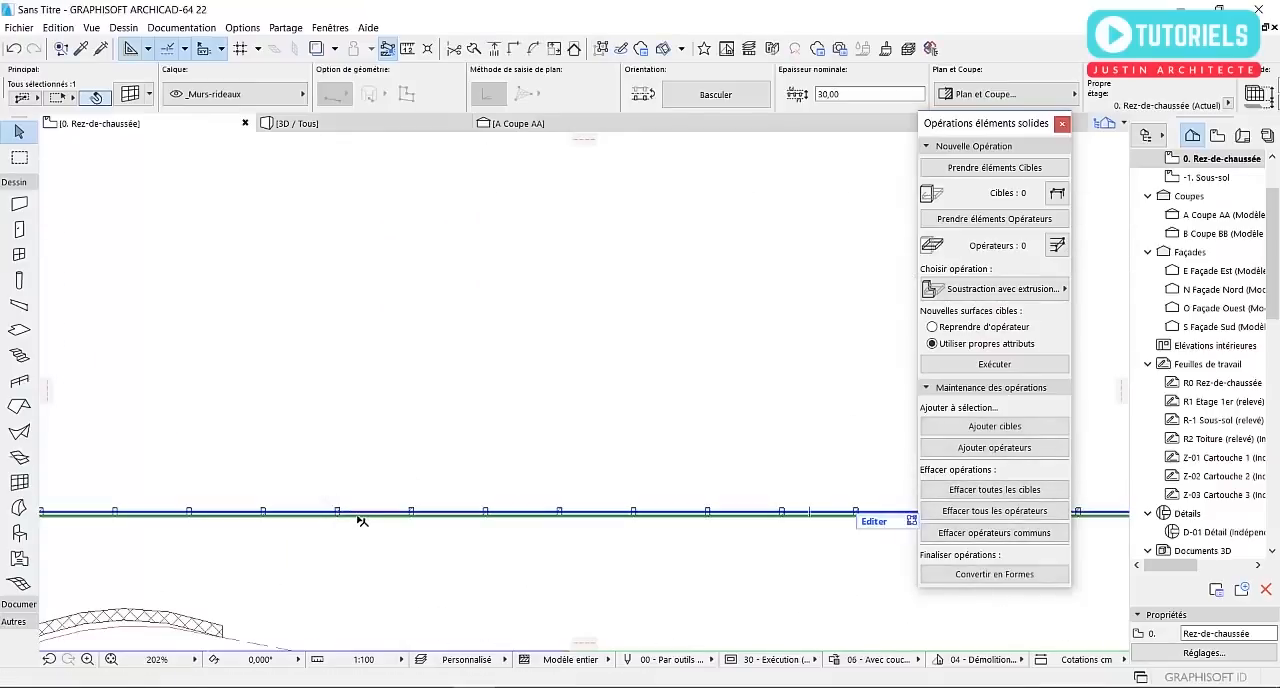
left_click(360, 521)
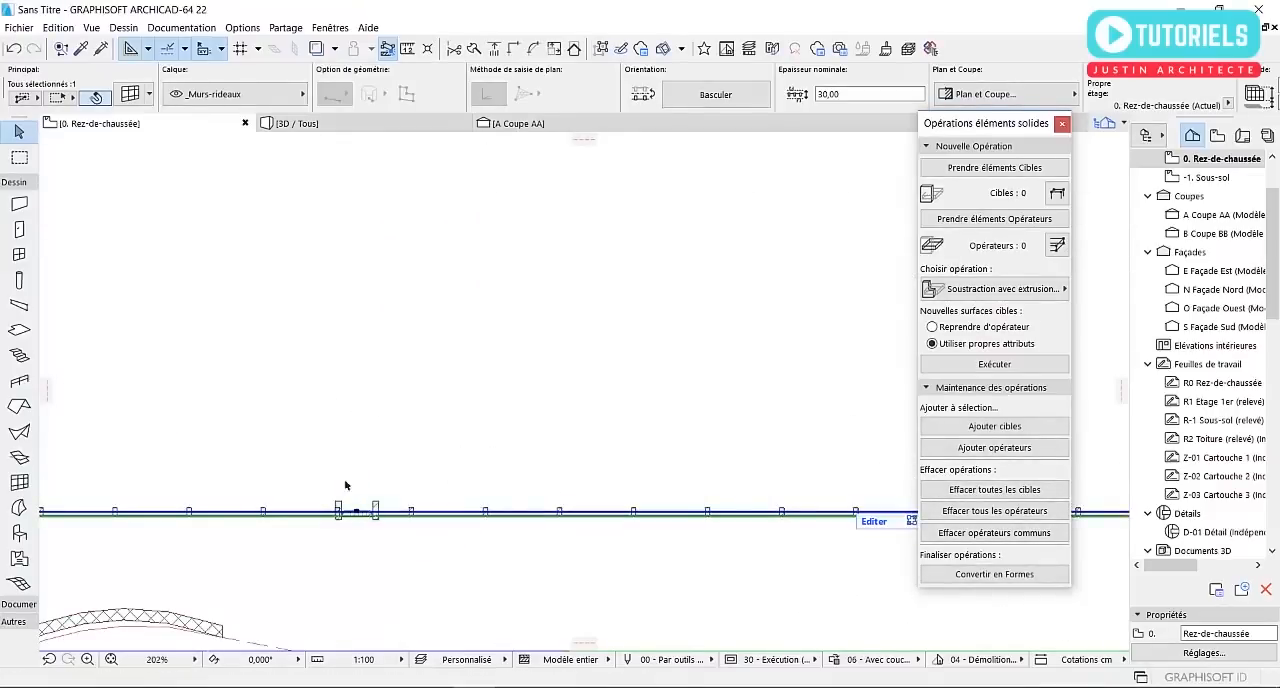
scroll(279, 438, "down", 3)
key("Escape")
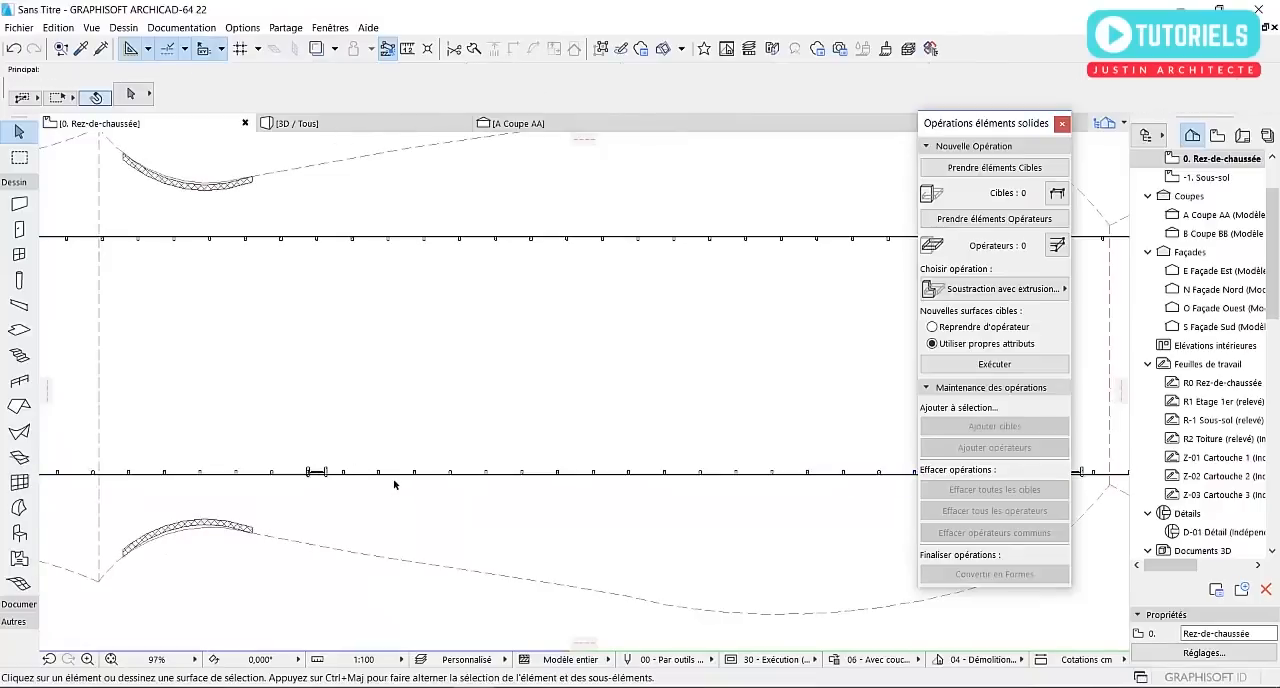
Curve the middle segment of the south curtain wall outward into an arc inside the shell's outline
middle_click_drag(430, 476, 344, 421)
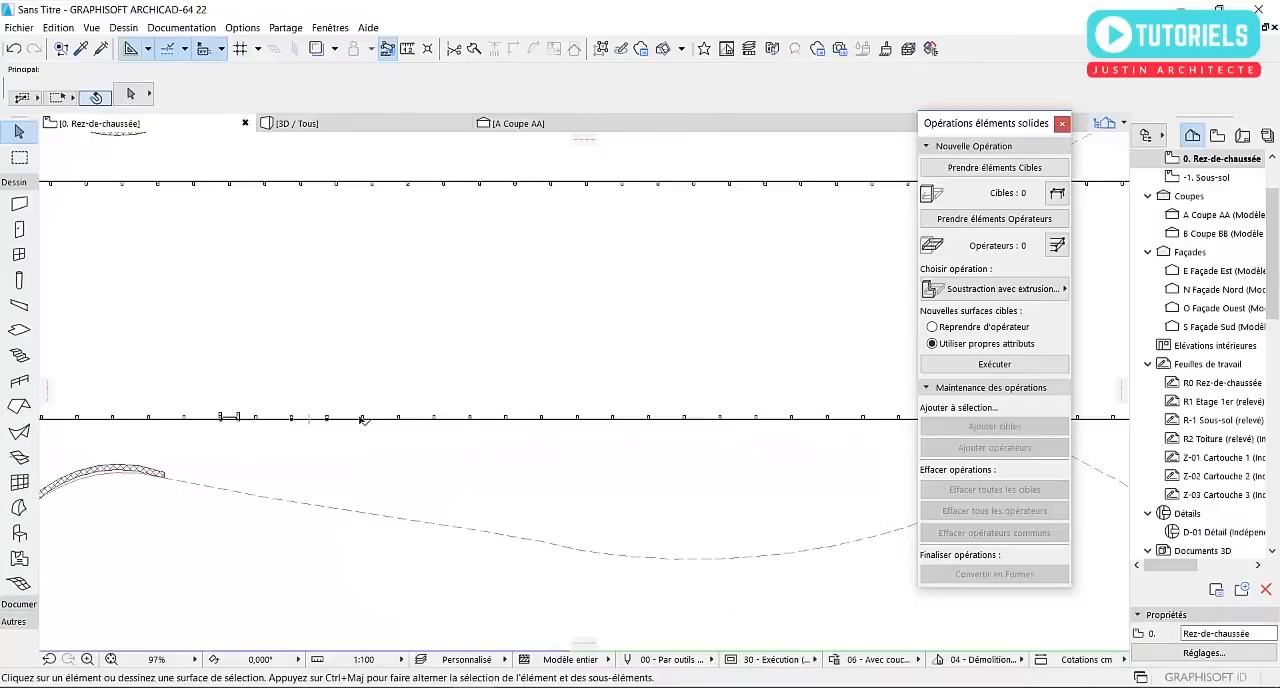
left_click(368, 419)
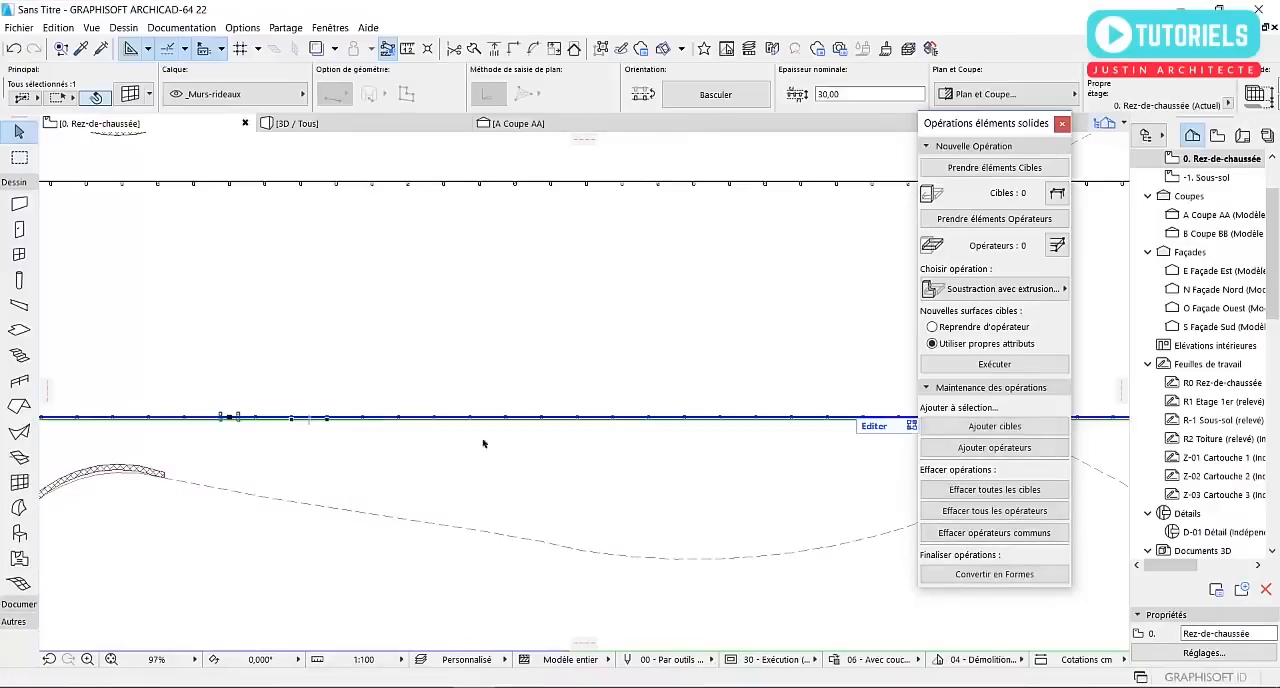
left_click(589, 419)
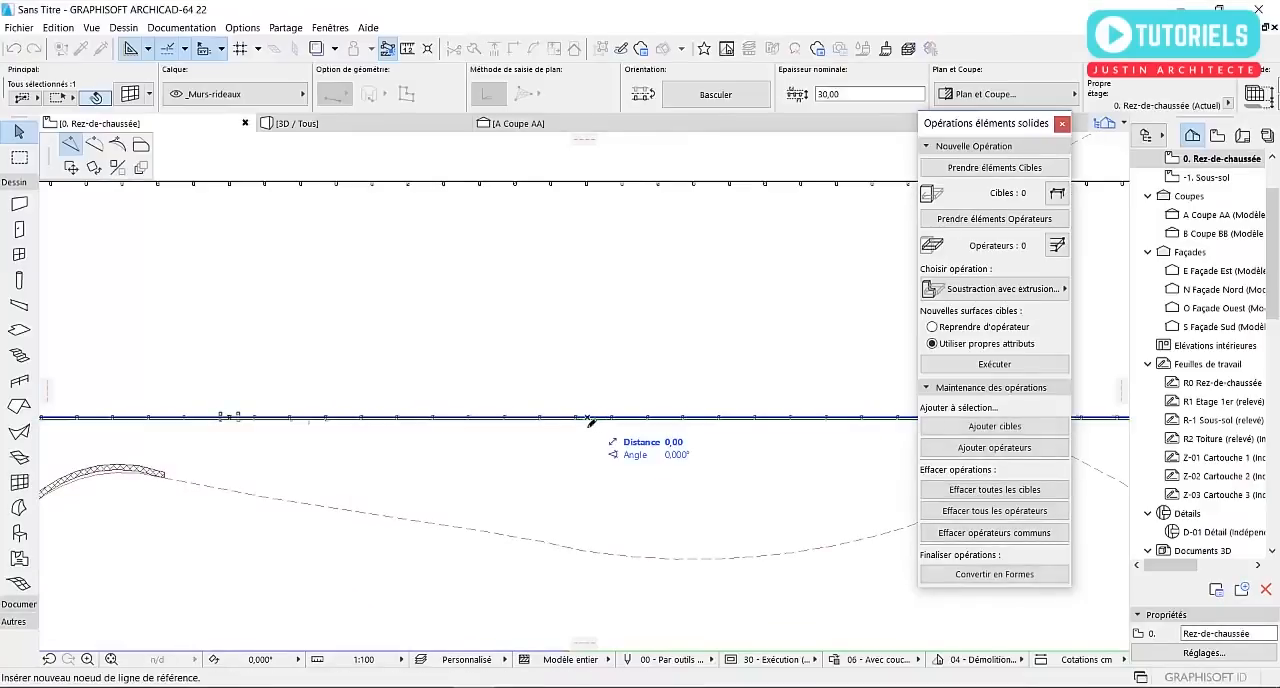
left_click(97, 146)
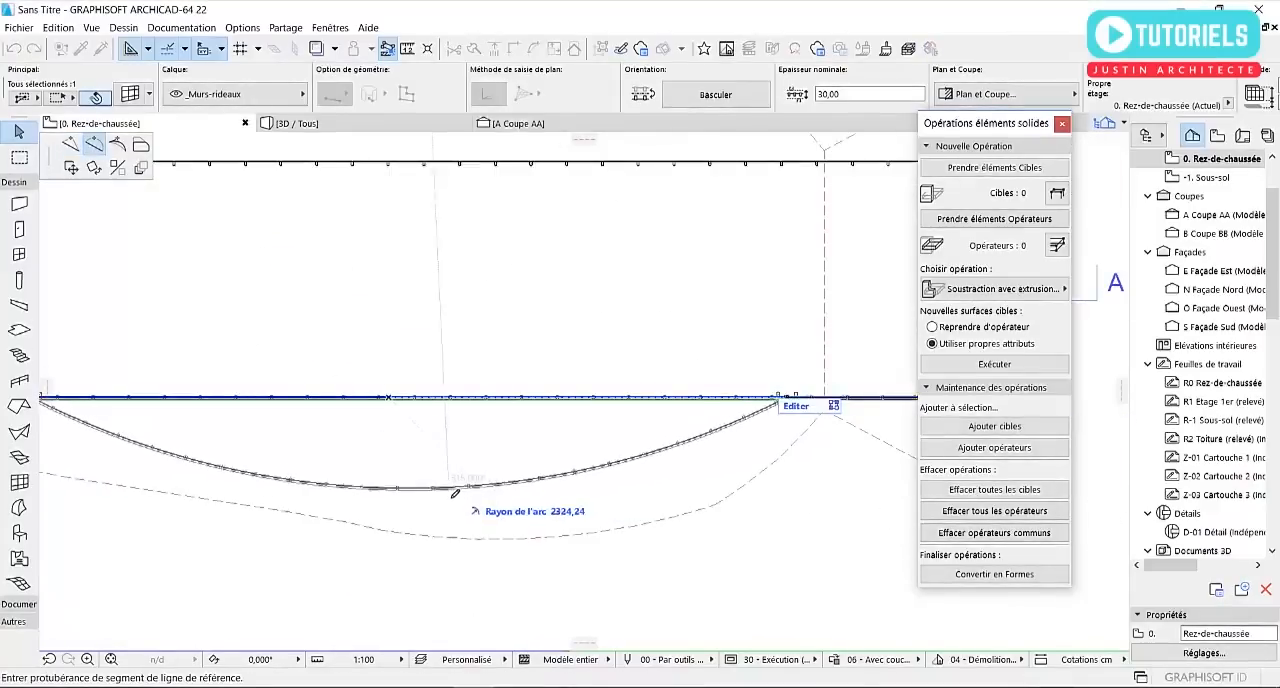
left_click(566, 512)
scroll(560, 514, "down", 3)
Insert a node on the south curtain wall's western straight segment, just east of the shell's western valley line
scroll(312, 508, "up", 2)
scroll(312, 508, "up", 2)
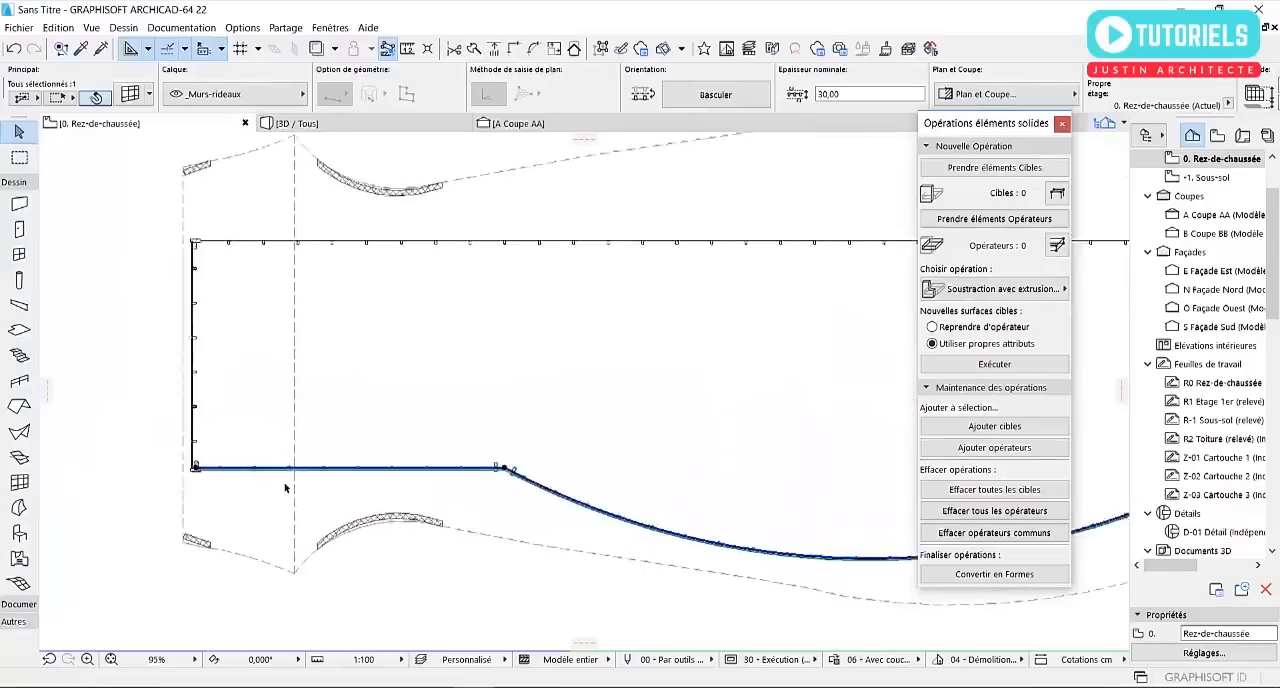
left_click(342, 465)
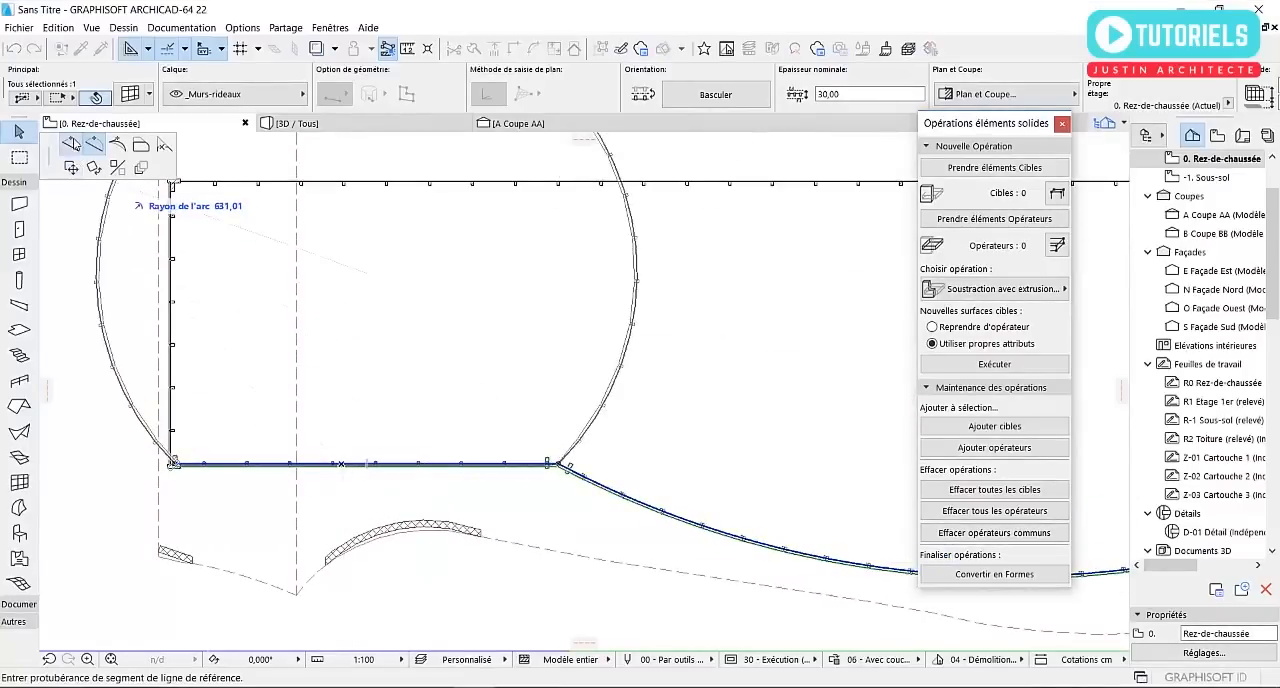
left_click(71, 146)
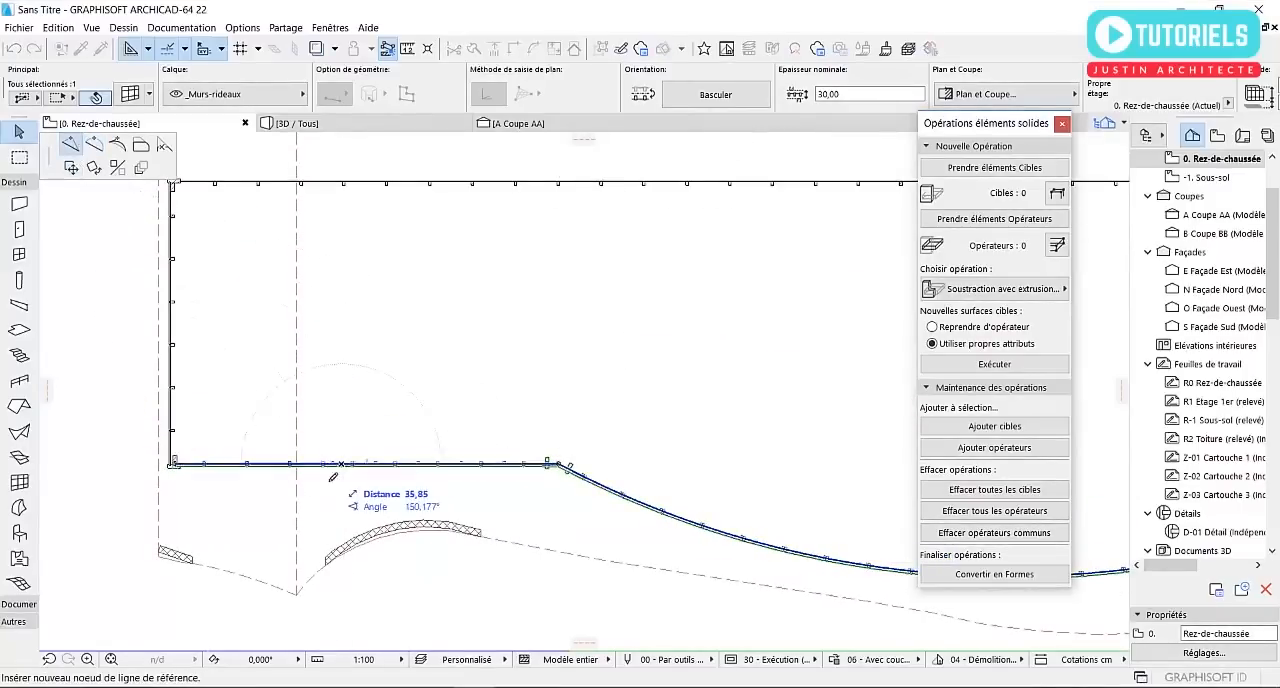
left_click(248, 466)
left_click(247, 465)
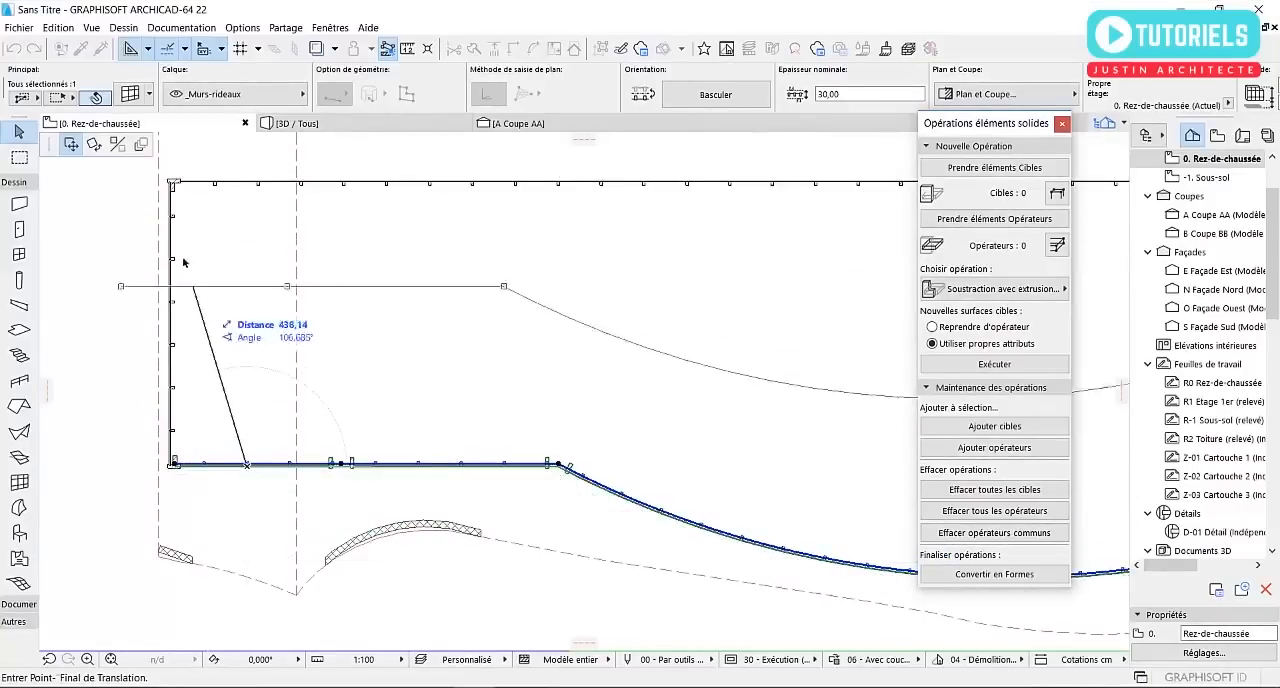
Curve the south curtain wall's westernmost segment outward into a shallow arc
left_click(278, 467)
scroll(273, 464, "up", 4)
left_click(258, 462)
left_click(330, 541)
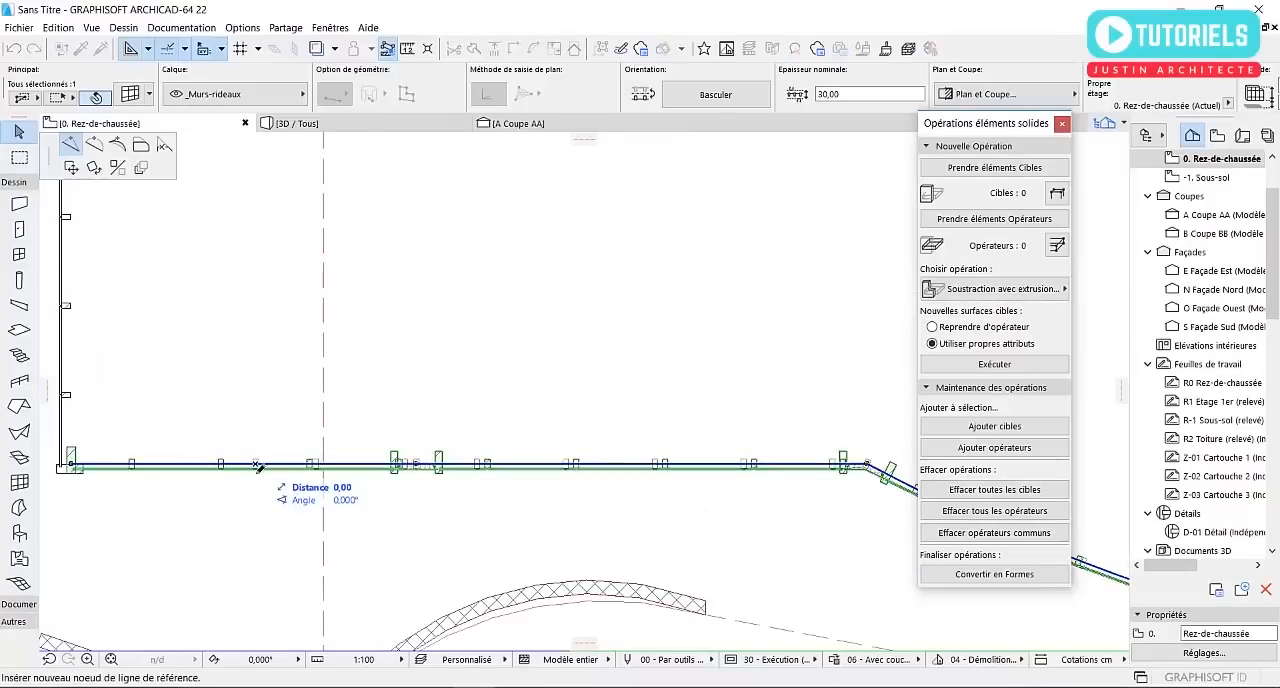
left_click(94, 150)
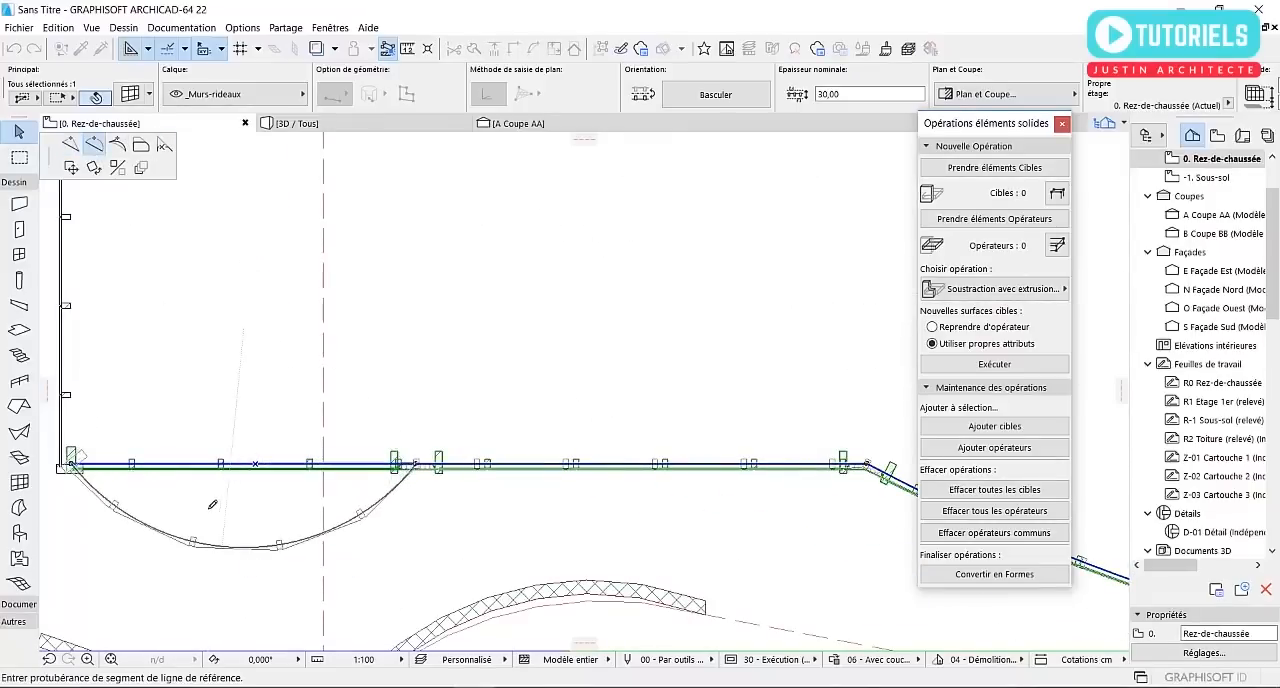
left_click(208, 512)
scroll(541, 460, "down", 6)
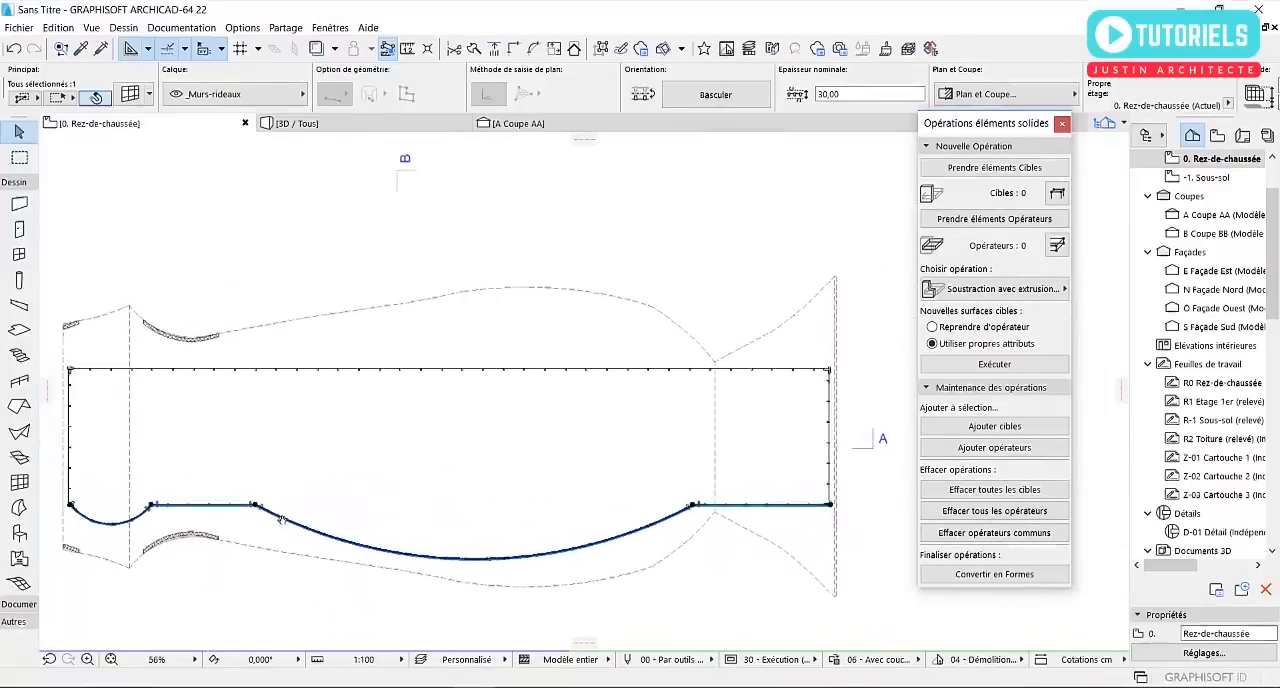
Insert a node on the north curtain wall's reference line just west of the shell's eastern valley
scroll(571, 457, "up", 3)
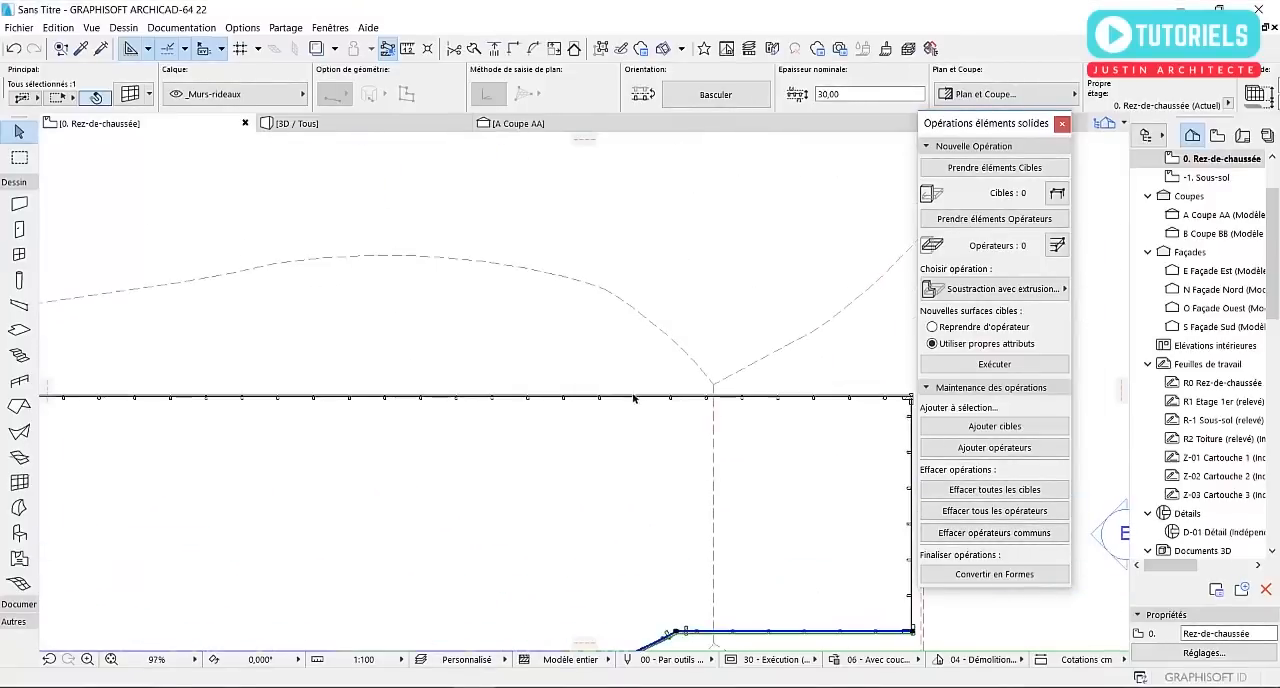
left_click(677, 399)
scroll(686, 401, "up", 5)
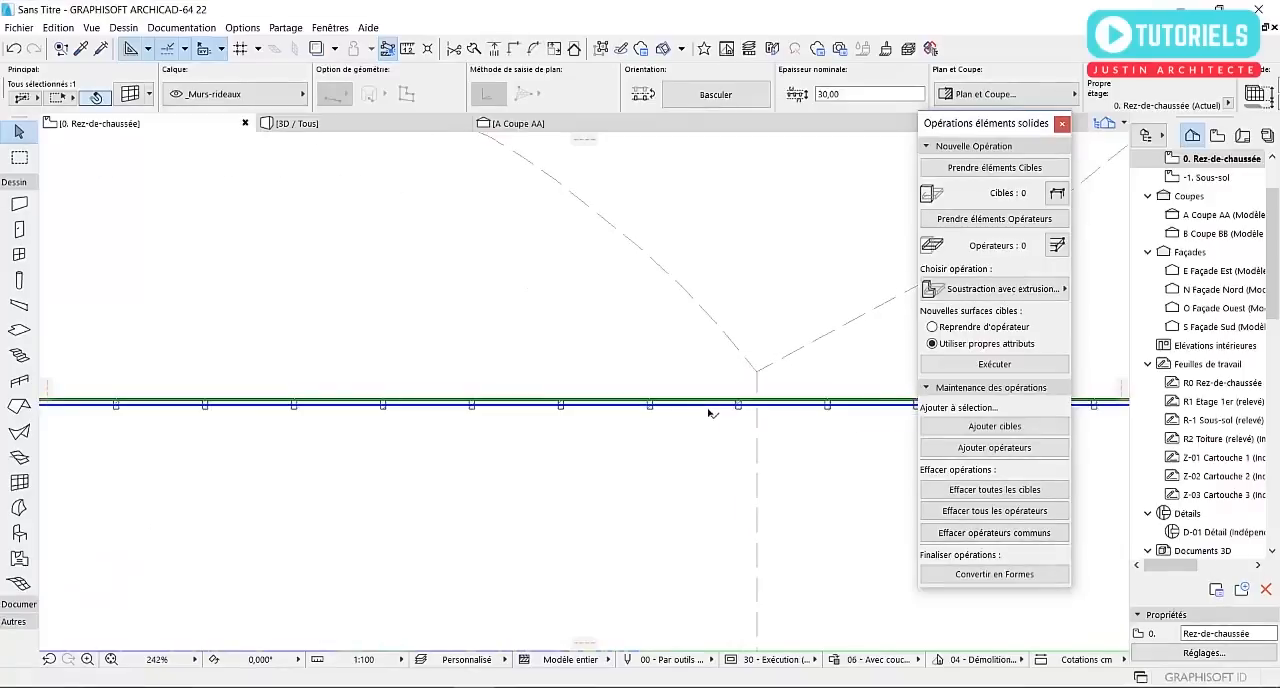
left_click(707, 405)
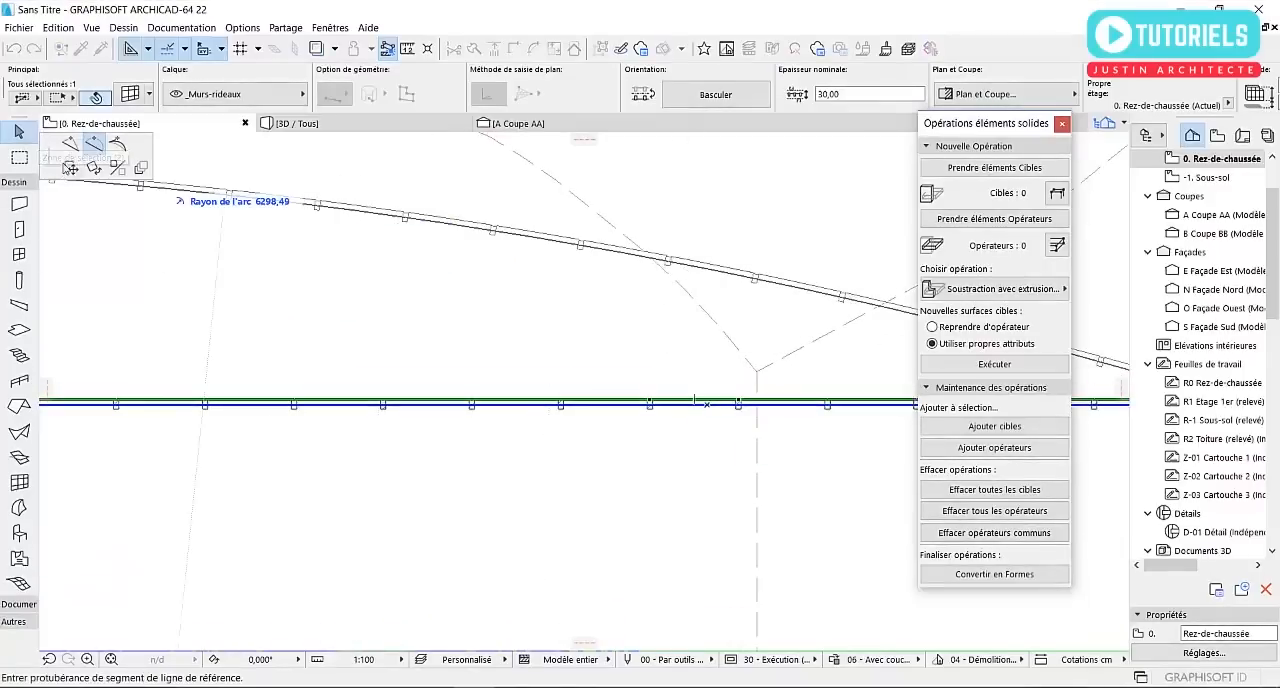
left_click(71, 150)
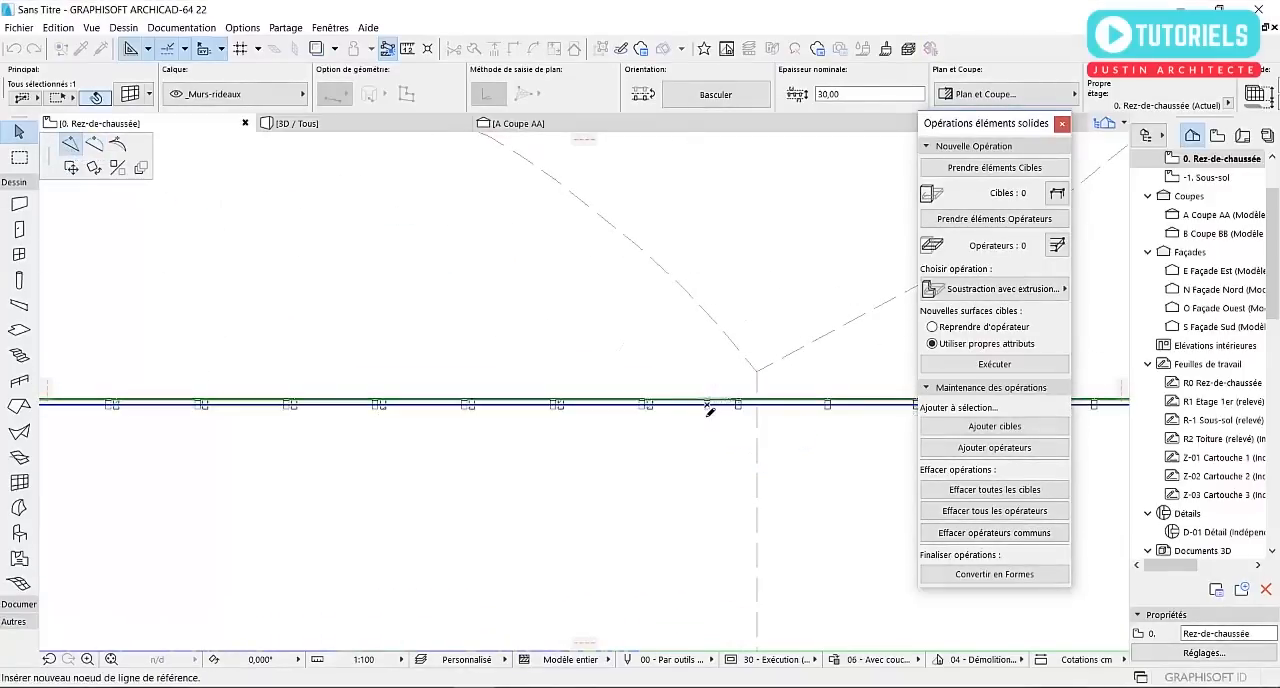
Insert a second node on the north curtain wall's reference line, level with the east end of the shell's western cut arc
scroll(419, 436, "down", 2)
middle_click_drag(450, 438, 732, 445)
scroll(601, 475, "down", 3)
scroll(300, 435, "up", 3)
scroll(299, 434, "up", 2)
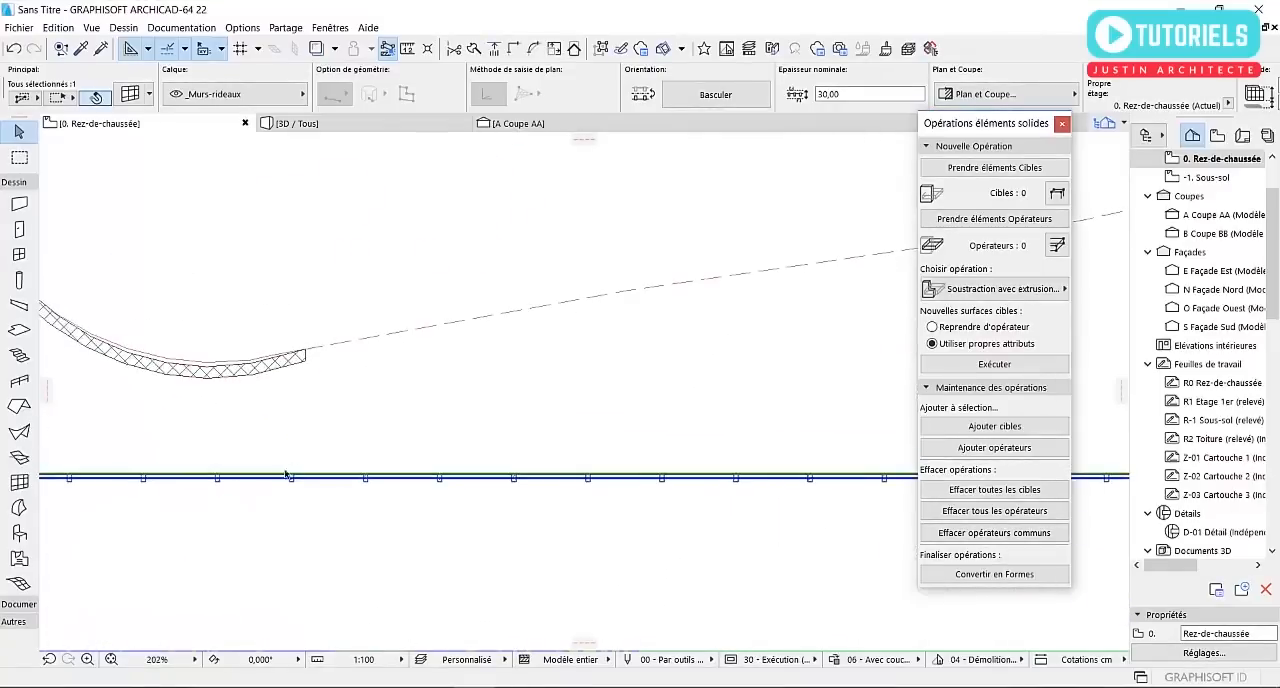
left_click(307, 481)
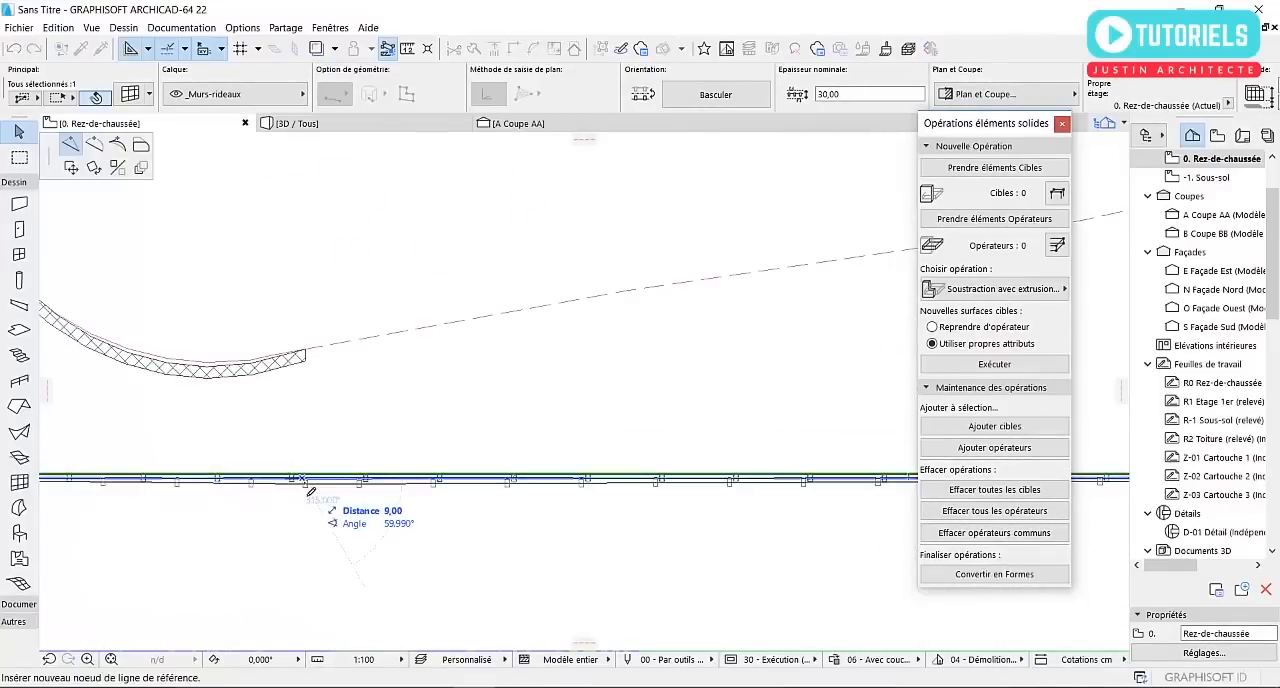
left_click(245, 489)
Curve the middle segment of the north curtain wall outward into an arc inside the shell's outline
scroll(244, 484, "down", 4)
left_click(618, 489)
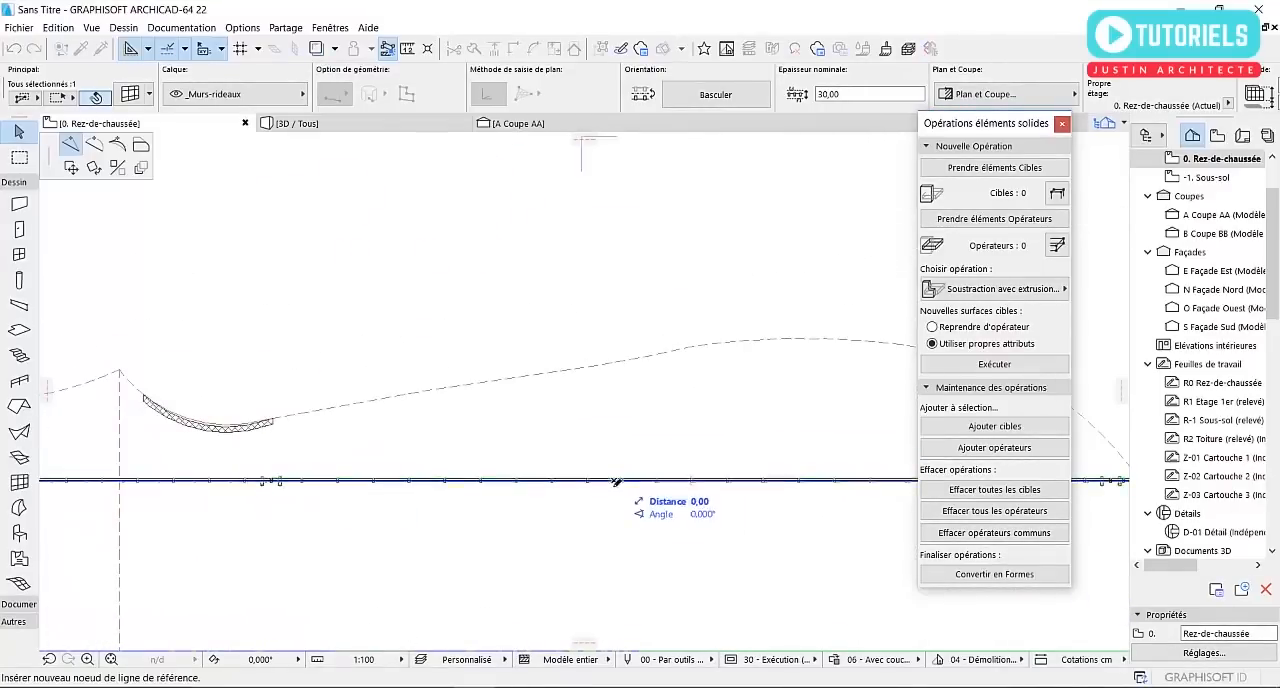
left_click(95, 146)
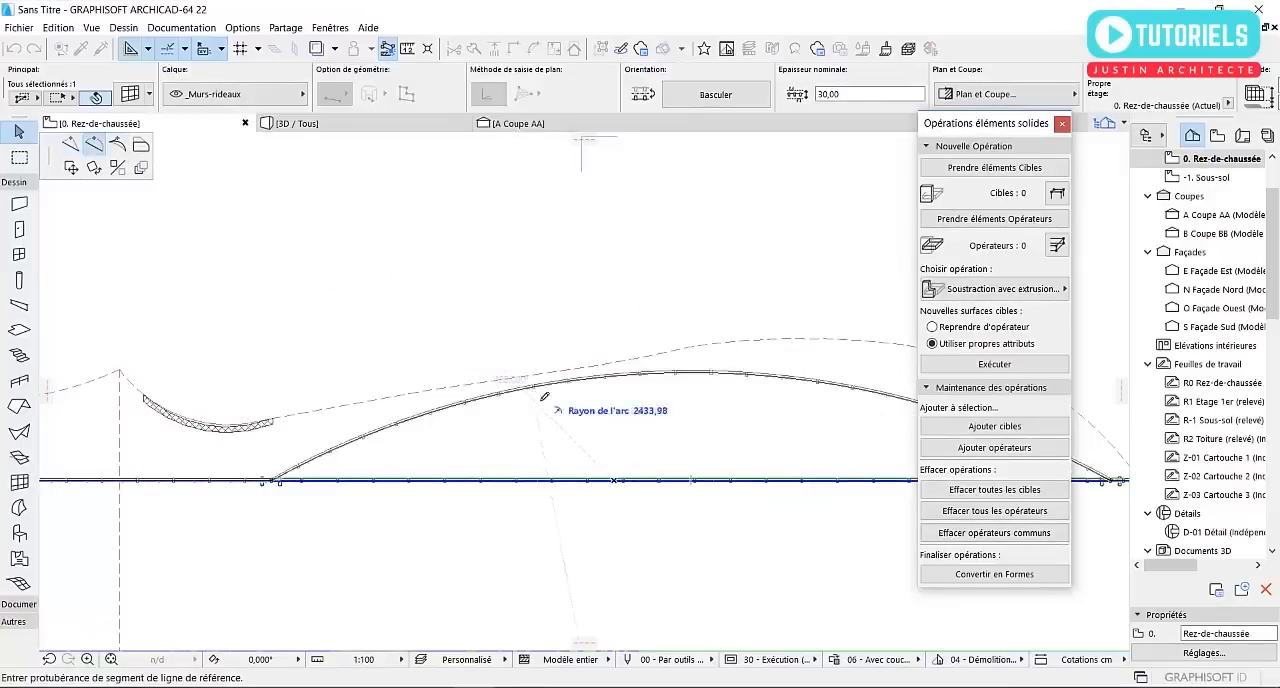
left_click(319, 470)
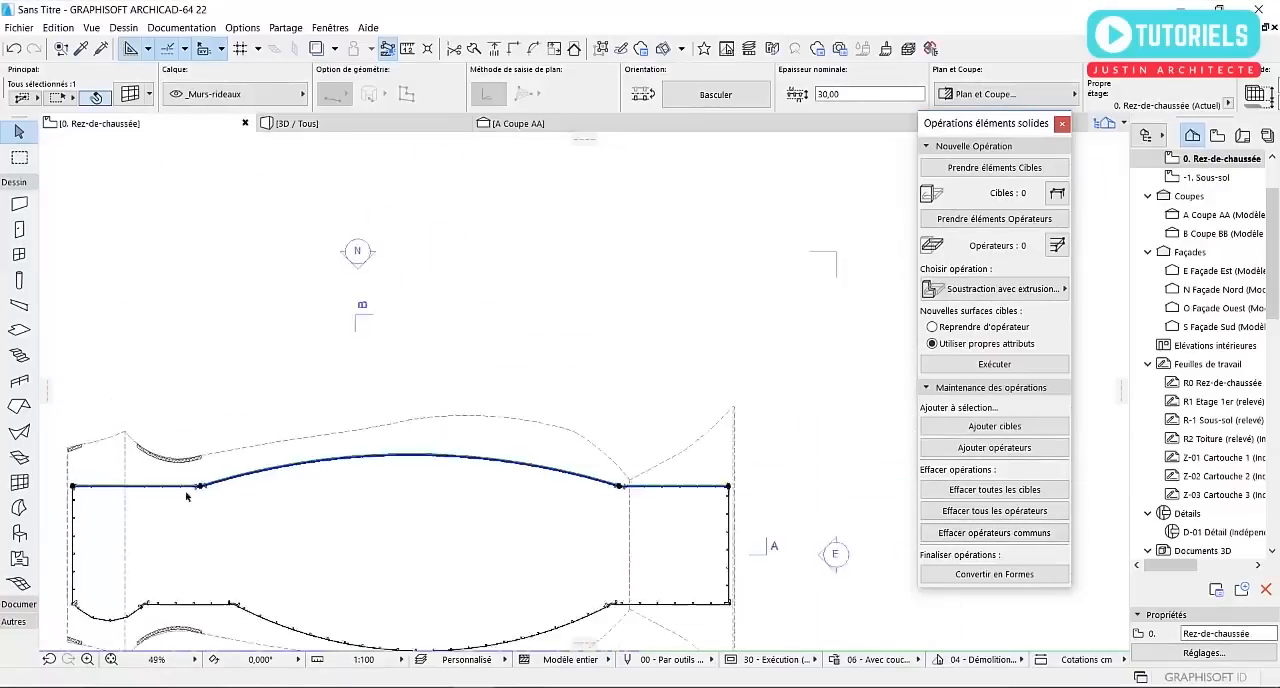
Insert a node on the north curtain wall's western straight segment, just east of the shell's western valley line
scroll(340, 505, "up", 4)
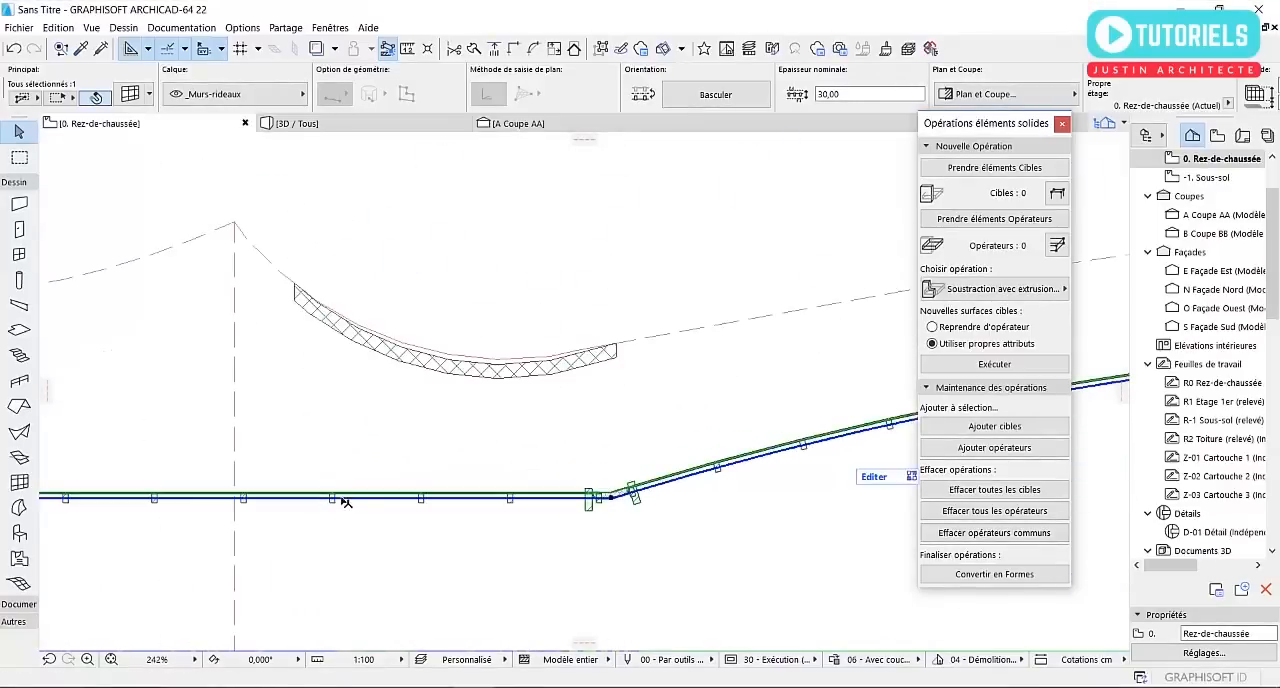
left_click(345, 502)
left_click(70, 144)
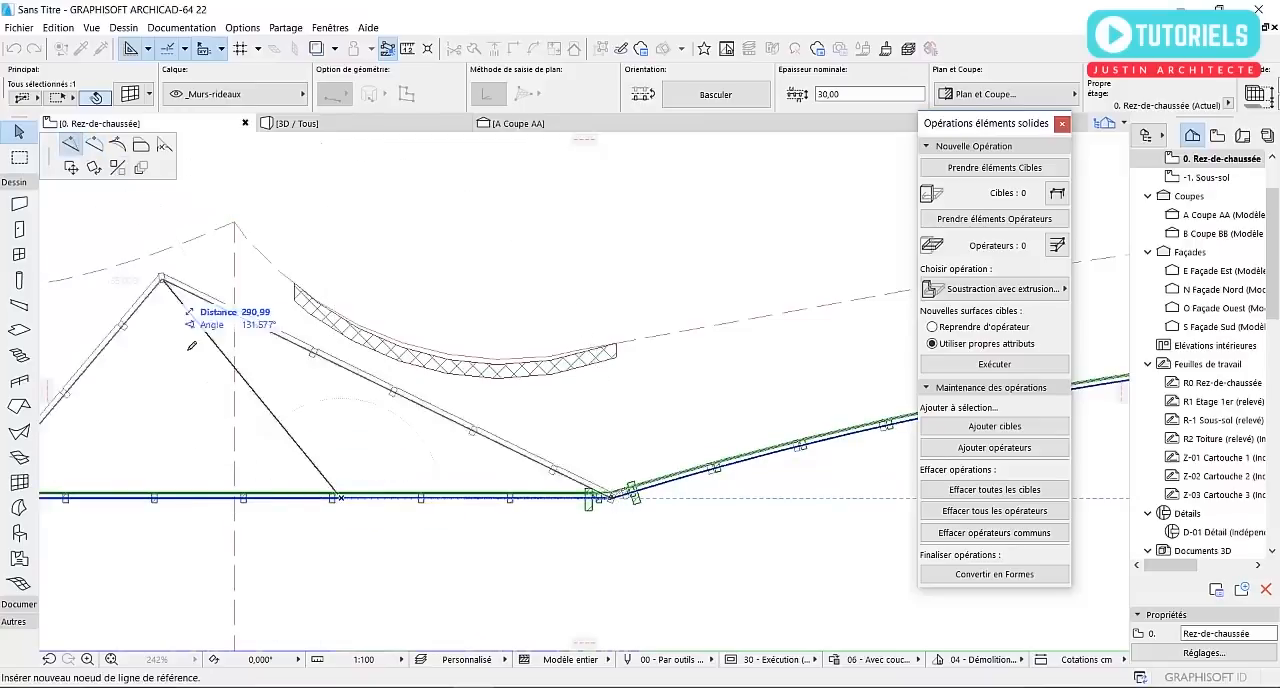
left_click(283, 512)
middle_click_drag(612, 477, 988, 517)
scroll(279, 467, "down", 1)
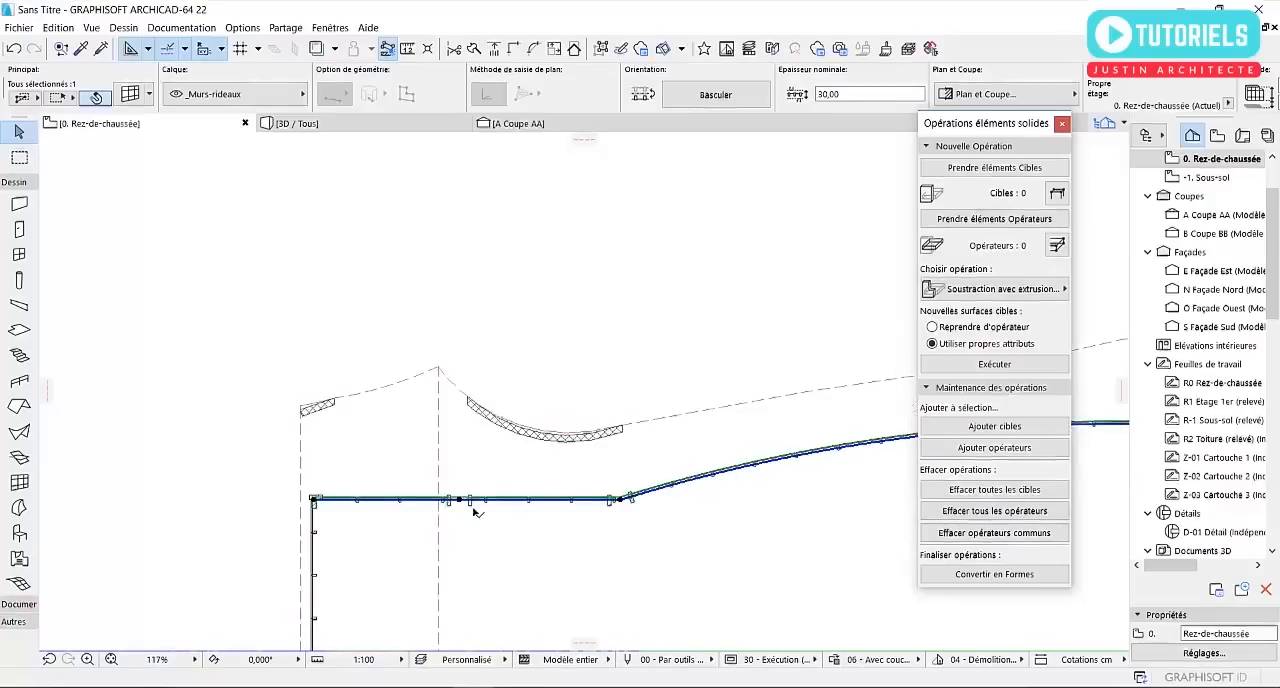
Examine the curved curtain walls beneath the shell roof from several sides in the 3D perspective
left_click(330, 123)
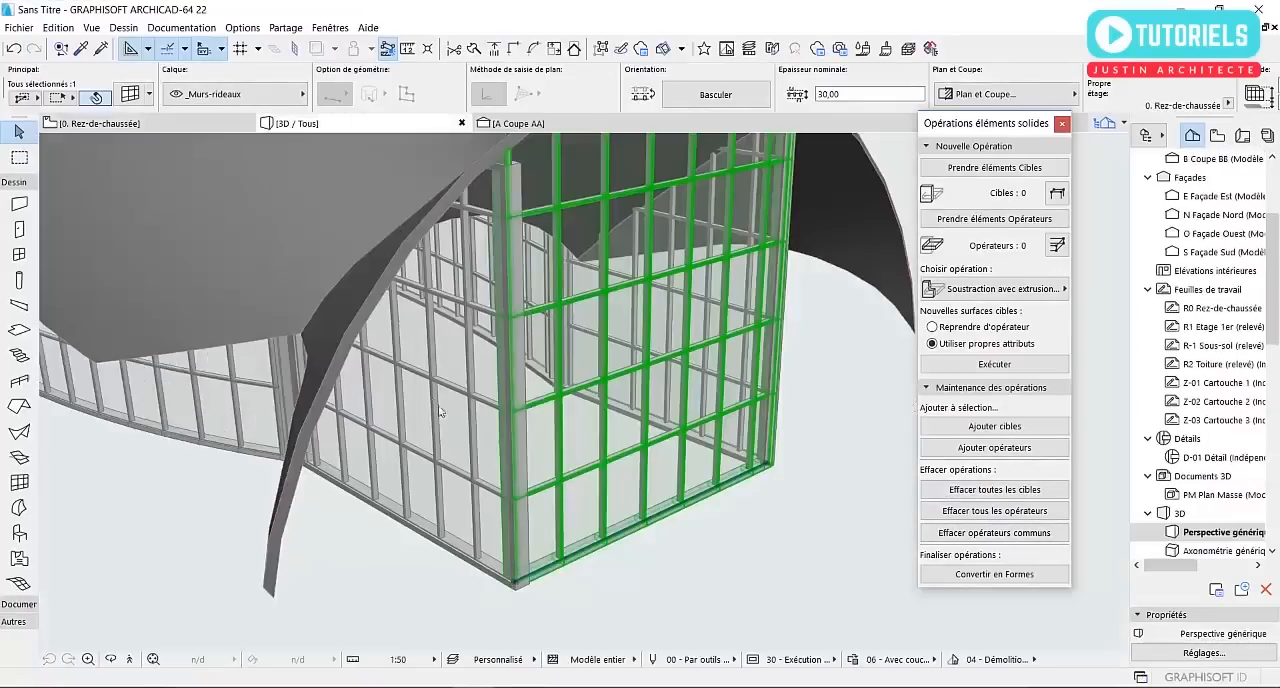
scroll(500, 437, "down", 1)
middle_click_drag(340, 404, 404, 400, "shift")
left_click(537, 262)
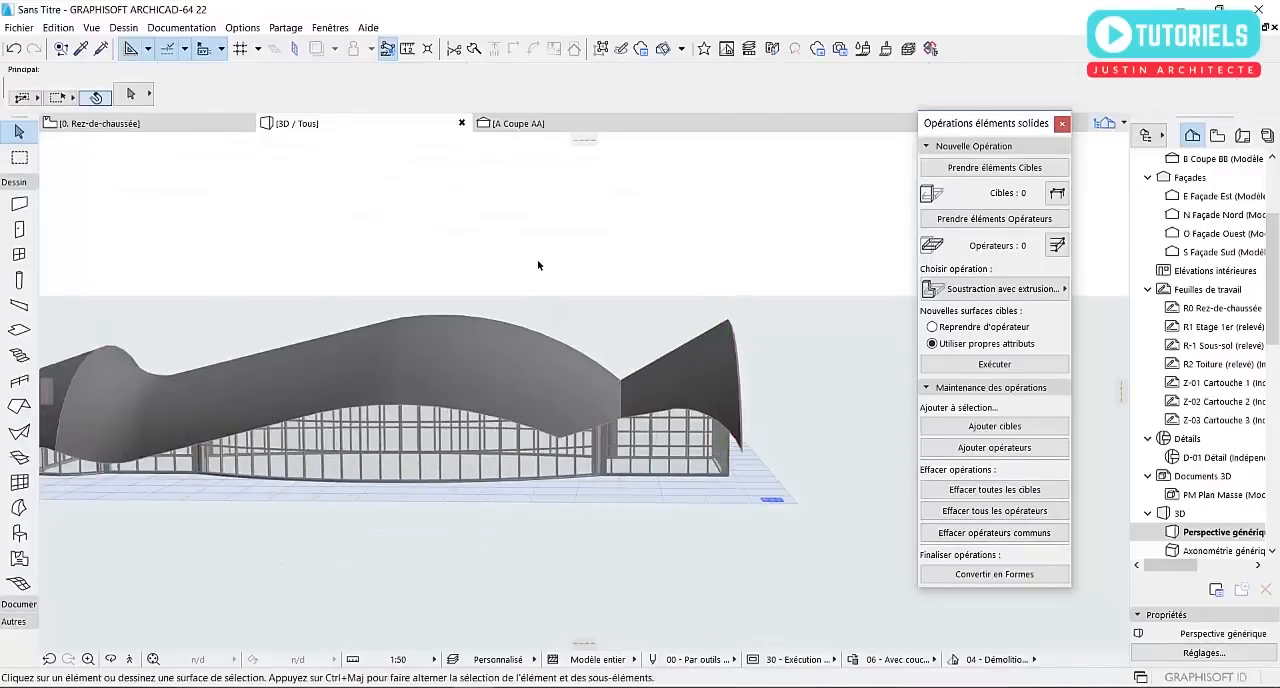
left_click(463, 260)
scroll(301, 346, "down", 1)
middle_click_drag(301, 346, 257, 390, "shift")
scroll(285, 412, "down", 1)
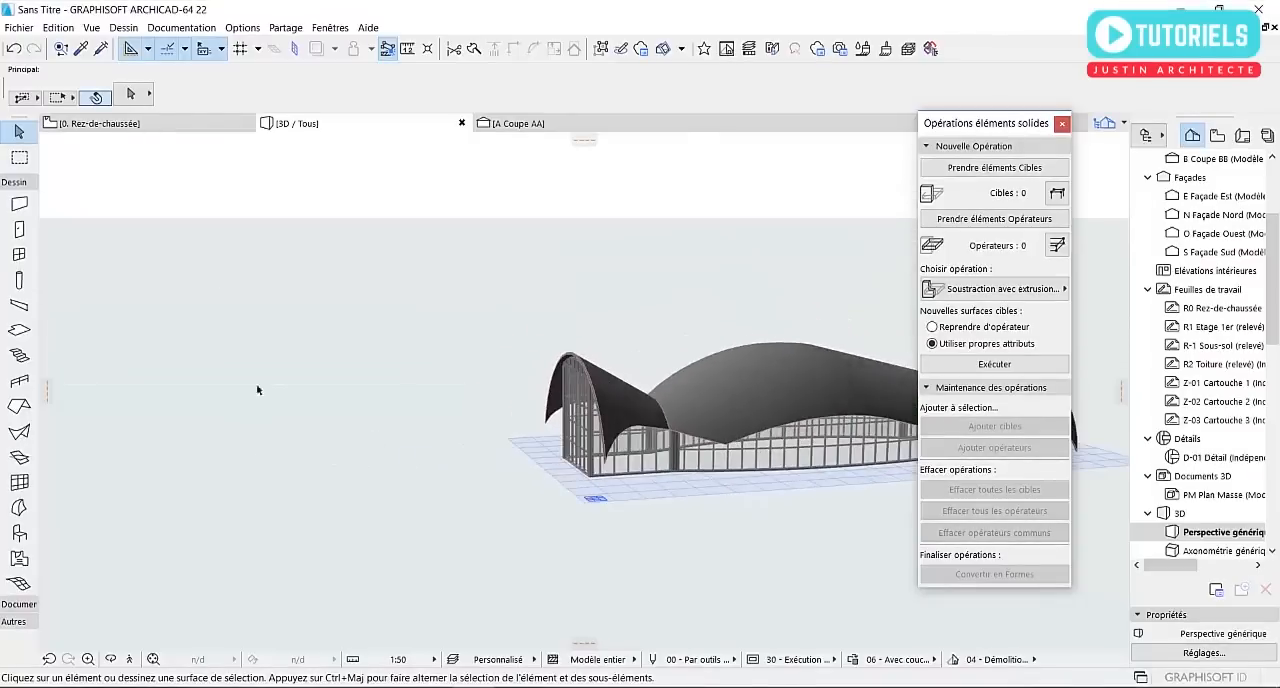
Draw a rectangular slab in the ground floor plan that surrounds the whole shell roof and its curtain walls
left_click(164, 123)
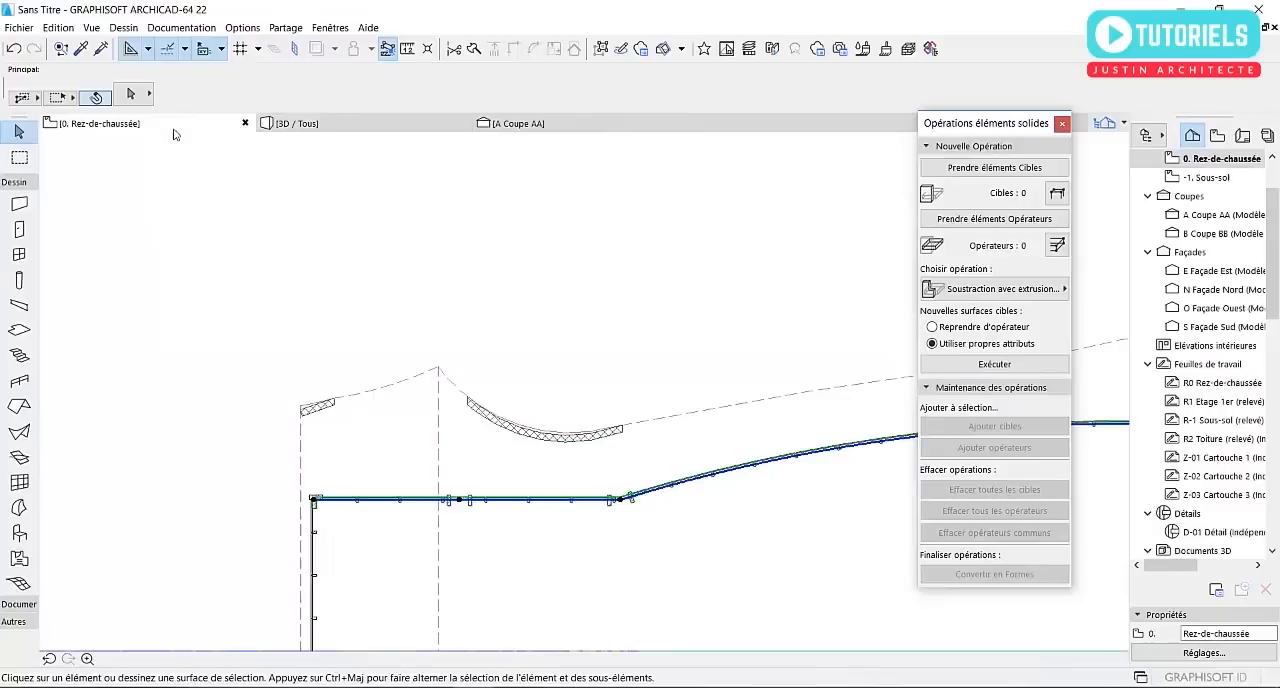
left_click(260, 355)
scroll(233, 357, "down", 3)
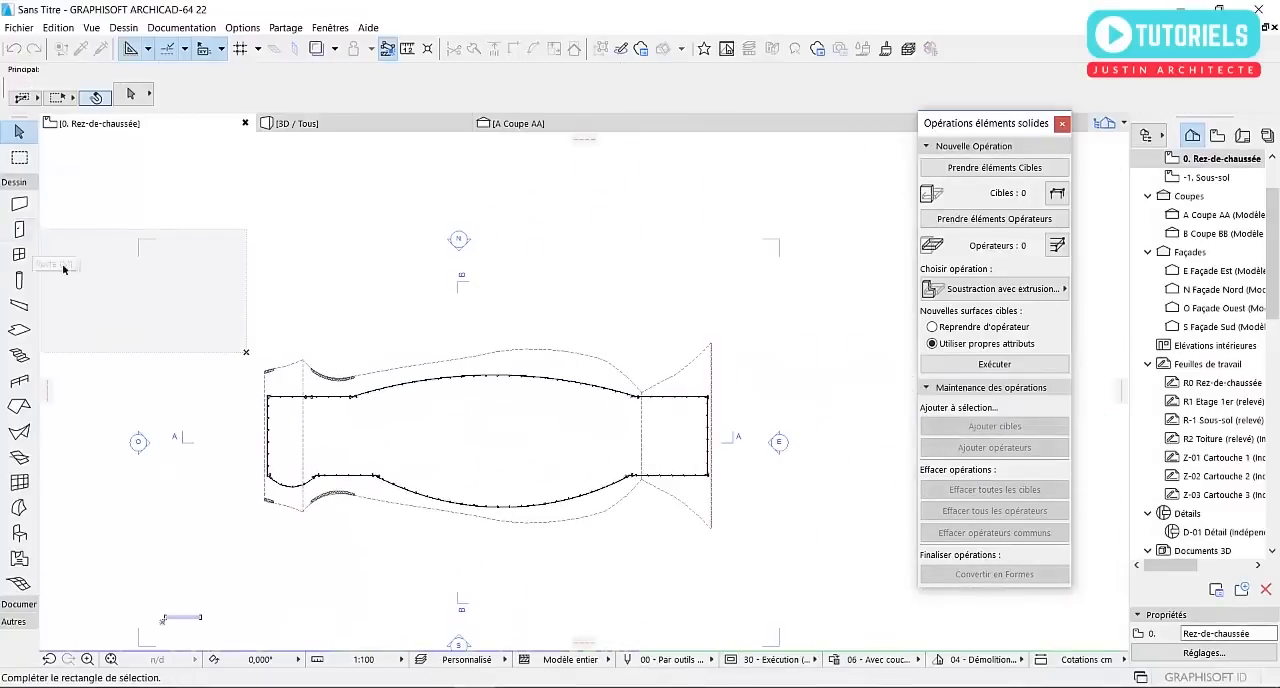
left_click(205, 311)
left_click(19, 330)
left_click(237, 334)
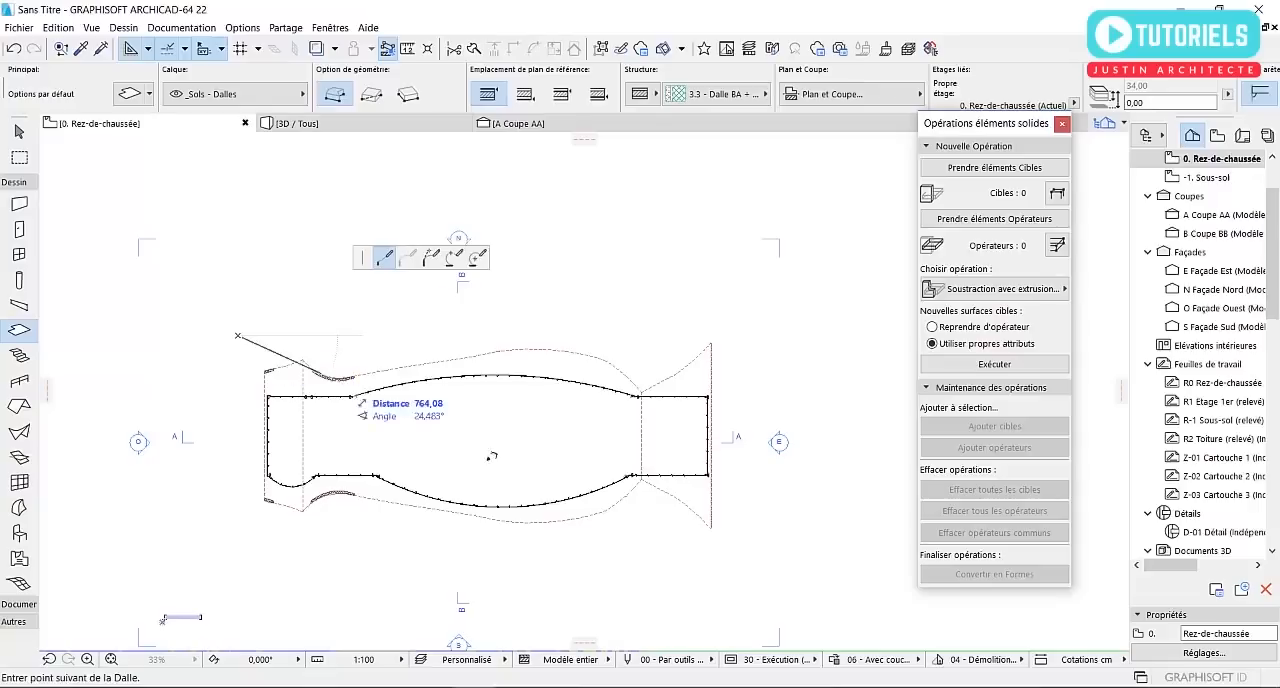
left_click(372, 97)
left_click(733, 551)
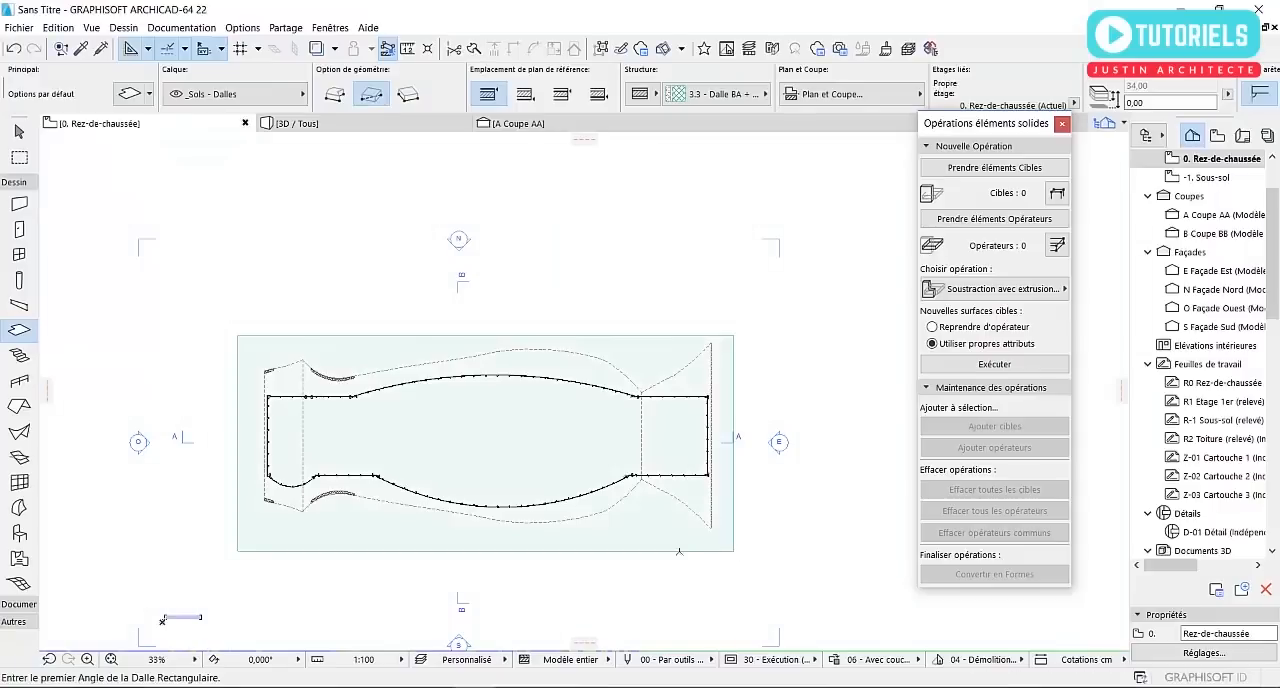
key("Escape")
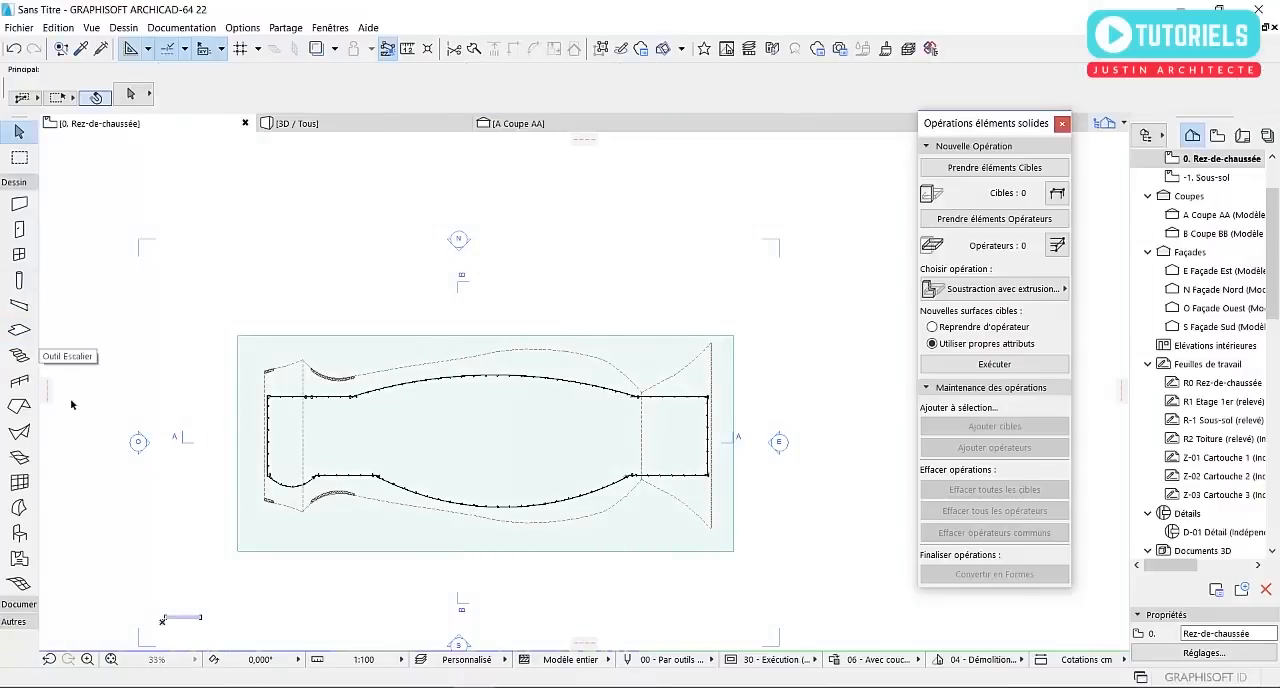
Draw a triangular polygonal slab from the rectangle's south-west corner along its south edge, its apex pointing at the shell's western valley
left_click(19, 330)
scroll(290, 545, "up", 3)
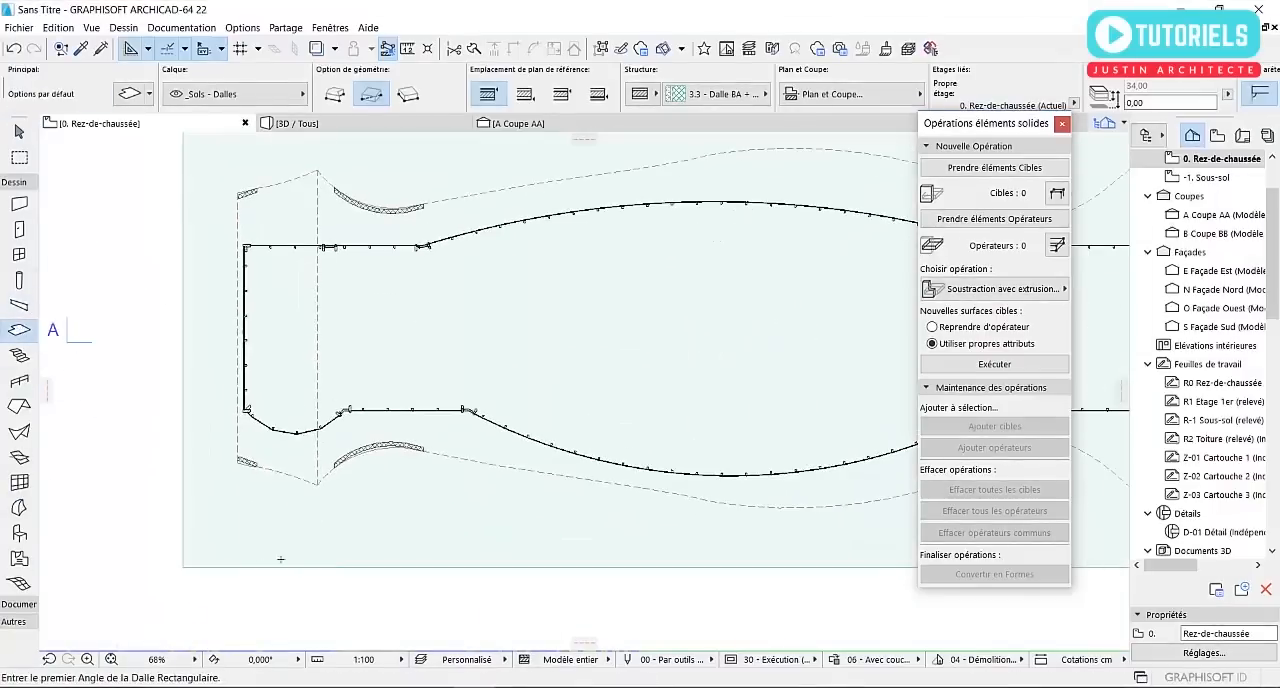
left_click(183, 567)
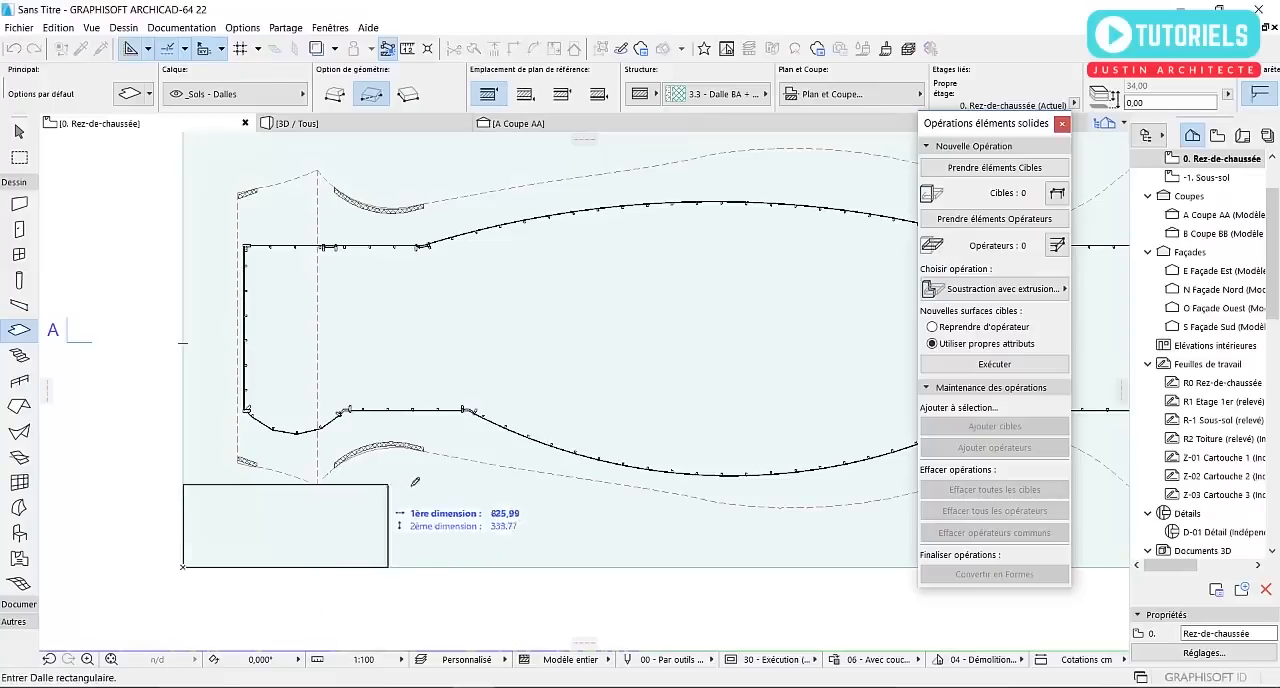
left_click(335, 95)
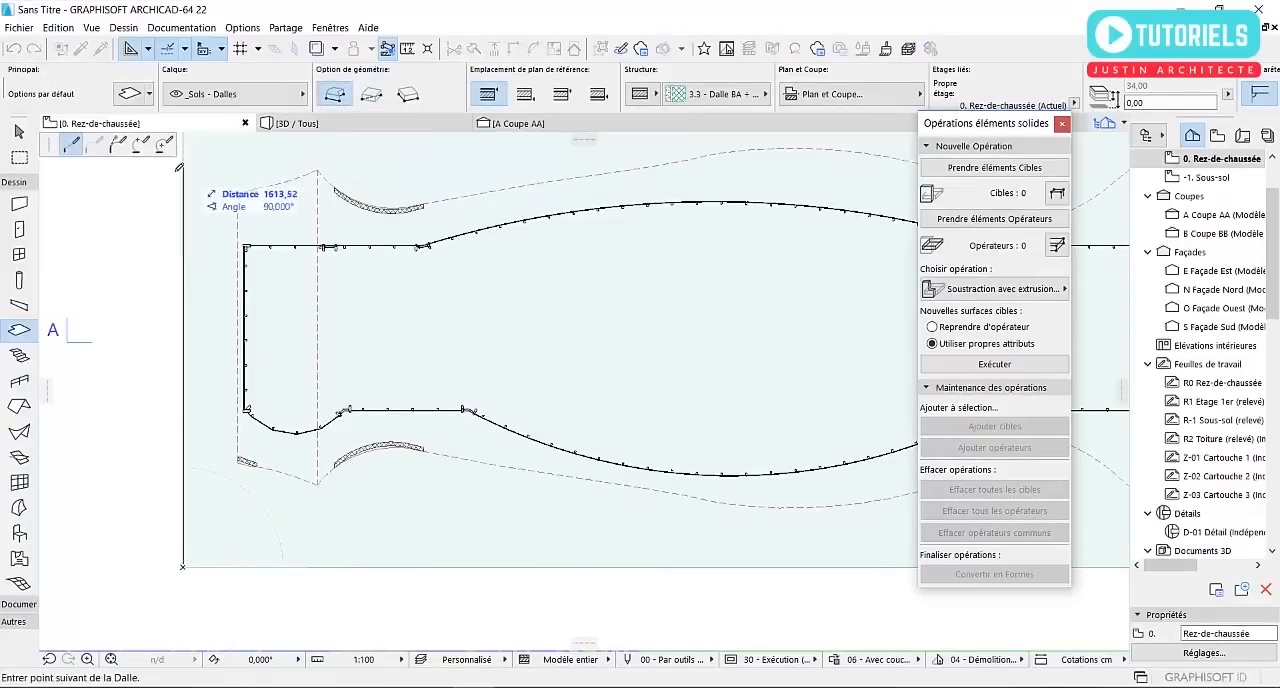
left_click(360, 464)
left_click(584, 567)
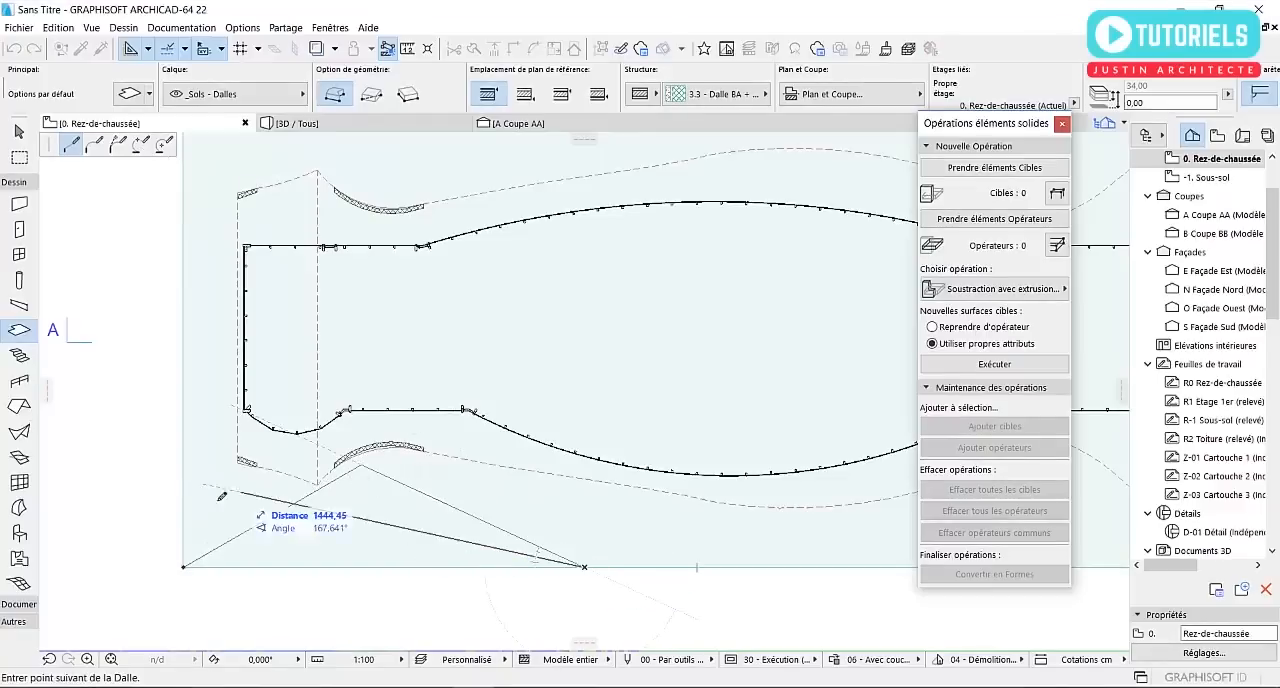
left_click(185, 568)
Draw a triangular slab from the rectangle's south-east corner along its south edge, its apex near the shell's eastern valley
scroll(187, 550, "down", 4)
middle_click_drag(625, 562, 517, 557)
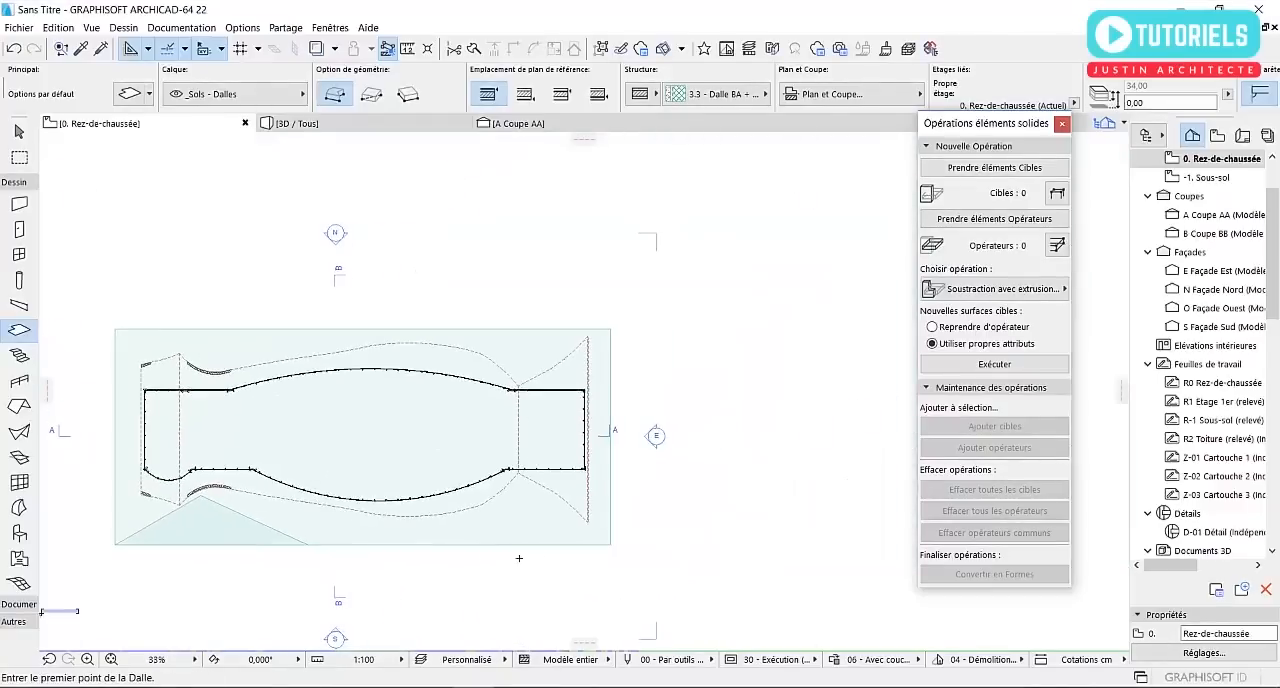
scroll(560, 548, "up", 2)
left_click(642, 544)
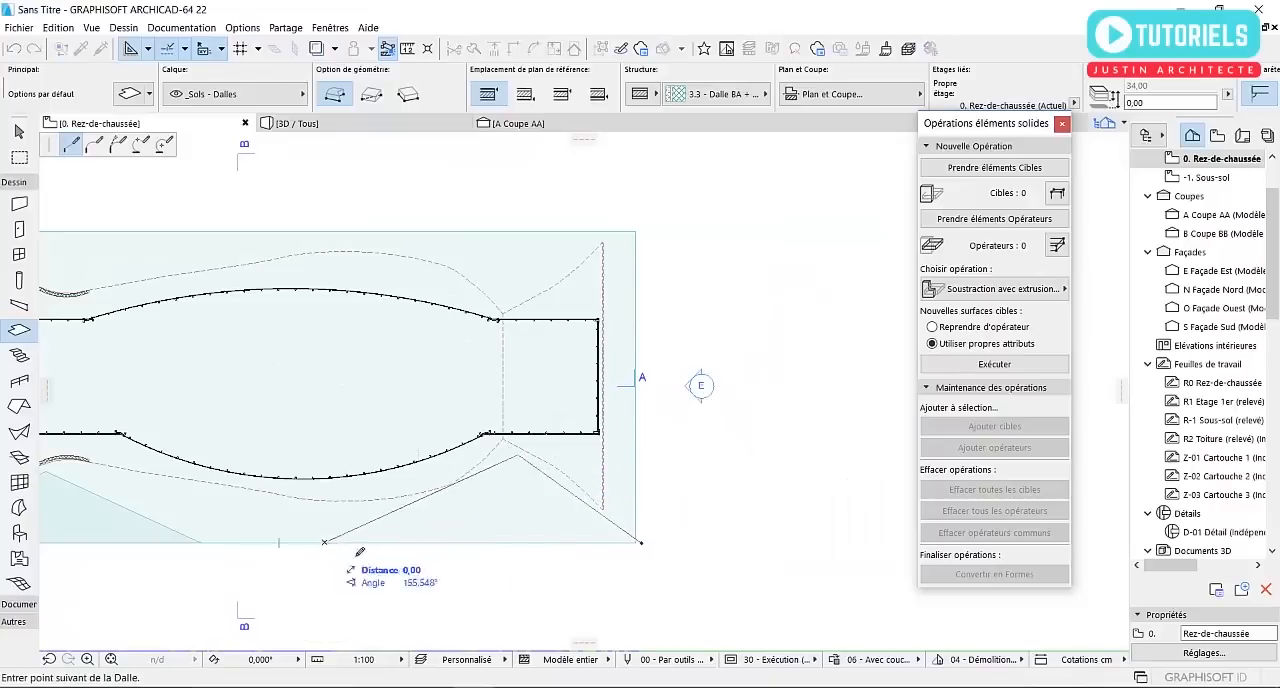
left_click(642, 544)
Draw a triangular slab from the rectangle's north-east corner along its north edge, its apex near the shell's eastern valley
middle_click_drag(611, 388, 709, 472)
left_click(734, 317)
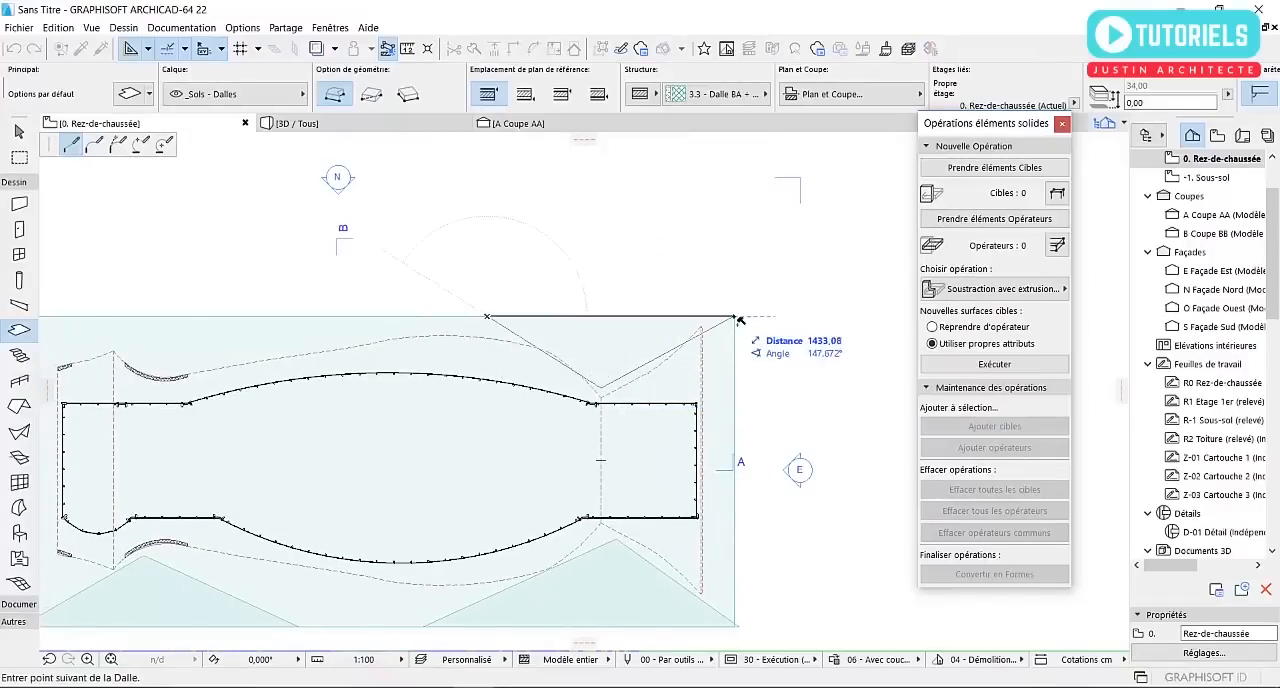
key("Escape")
Draw a triangular slab from the rectangle's north-west corner along its north edge, its apex just above the shell's western curved cut
middle_click_drag(498, 383, 764, 438)
middle_click_drag(357, 394, 462, 418)
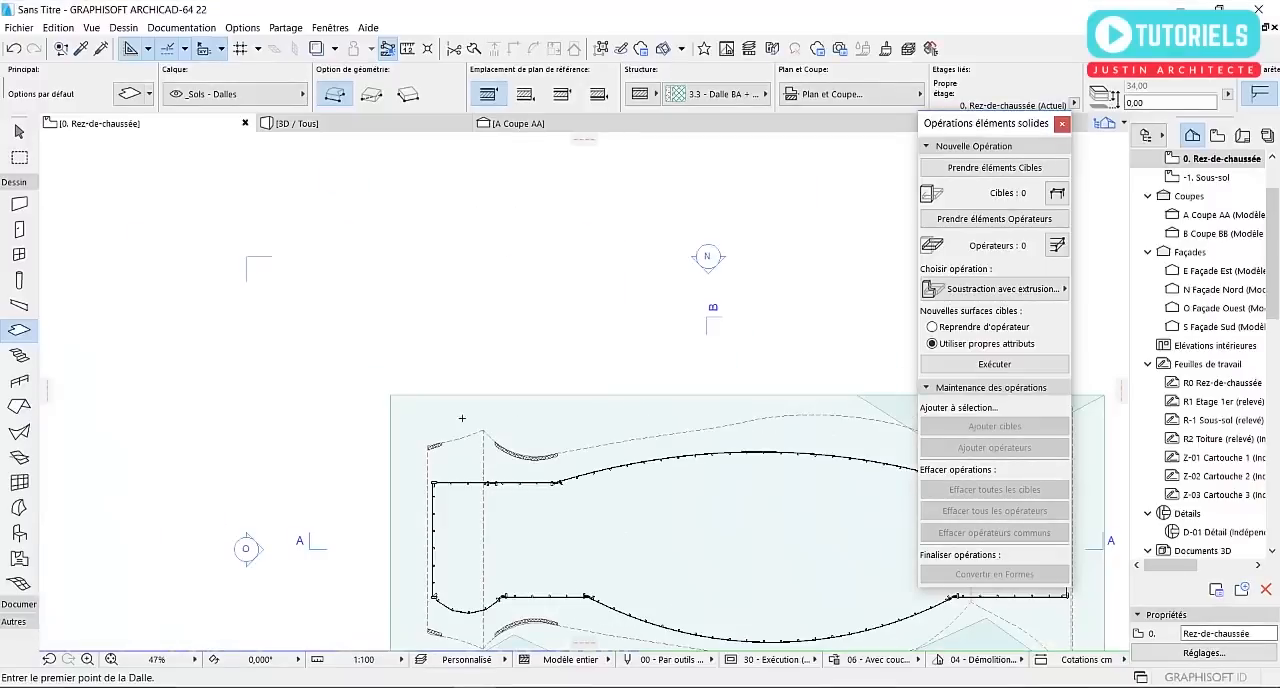
left_click(390, 396)
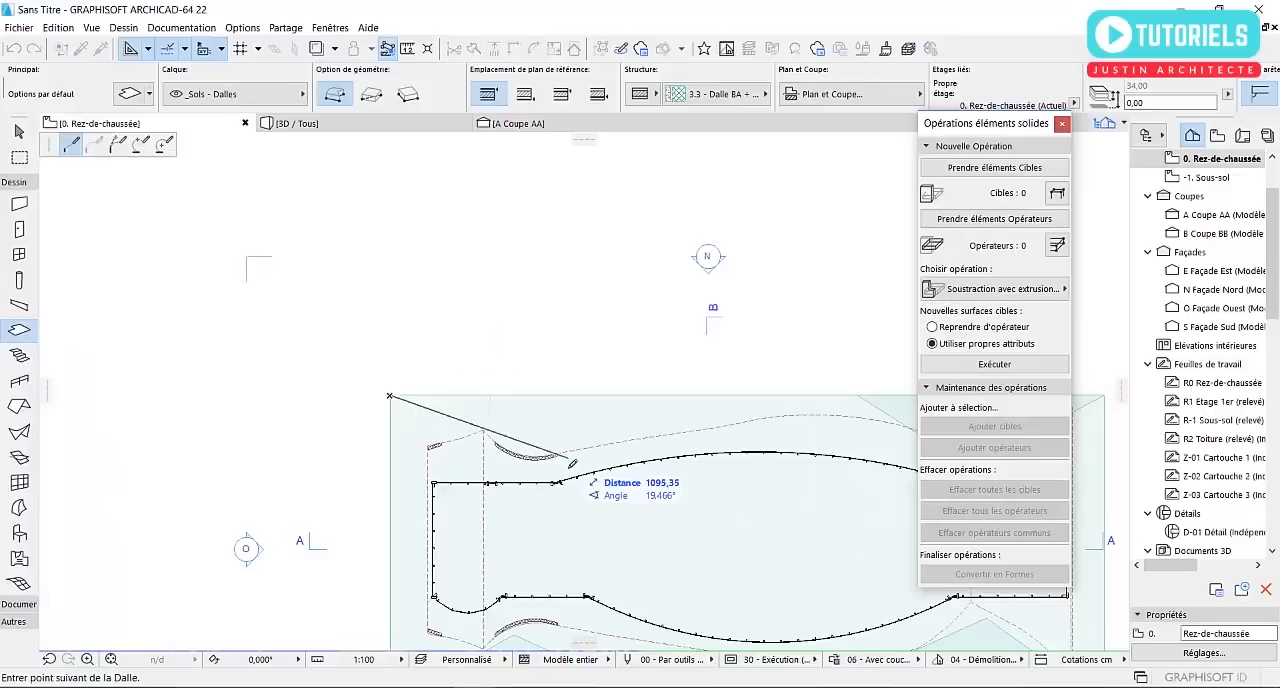
left_click(530, 446)
left_click(647, 396)
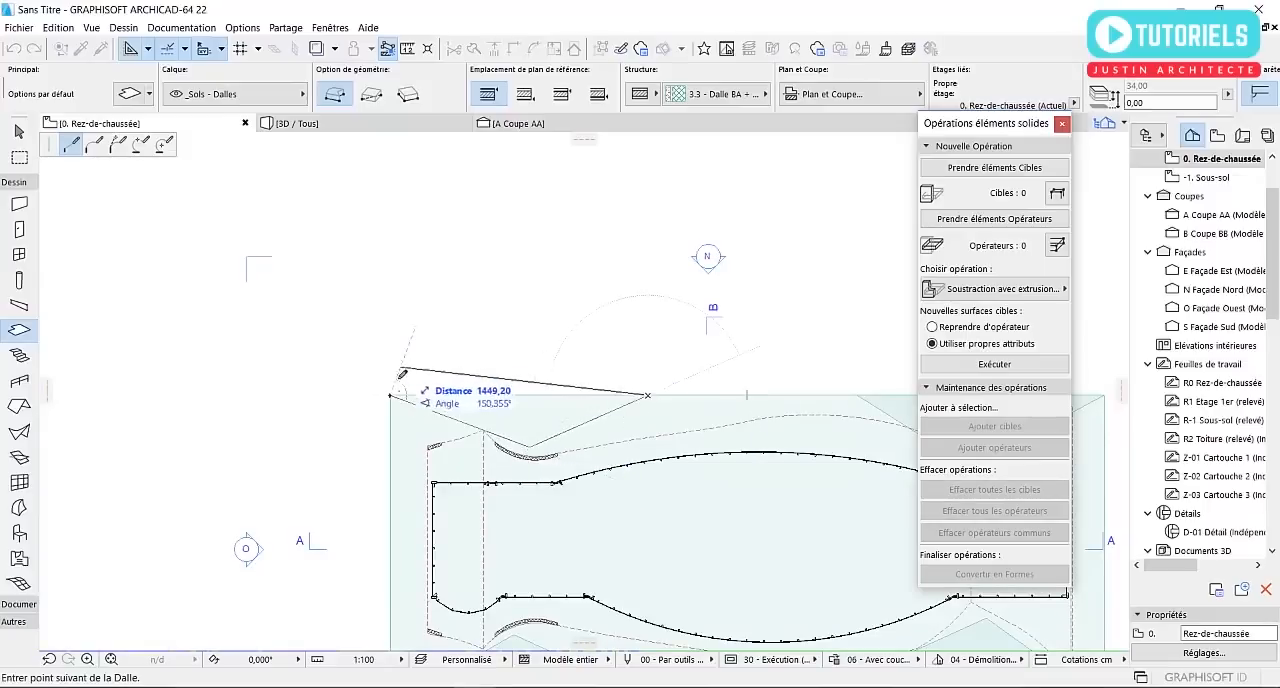
left_click(393, 397)
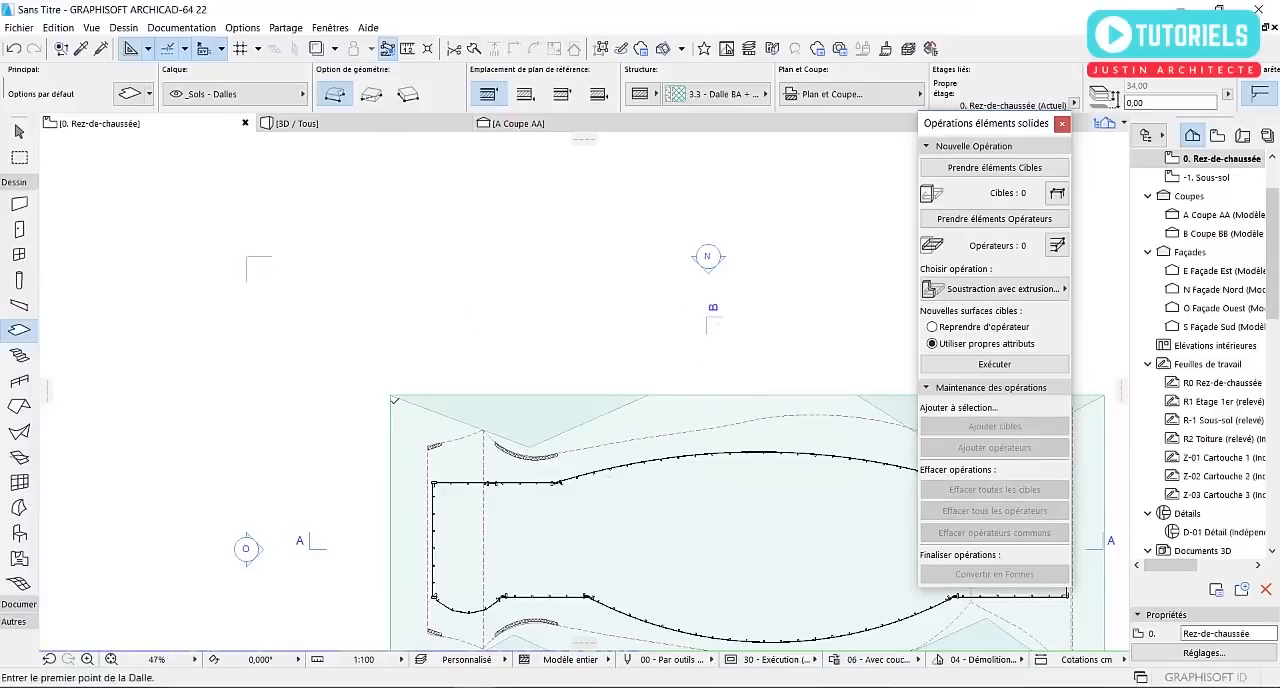
key("Escape")
Examine the four triangular slabs around the shell in the ground floor plan and in the 3D perspective
scroll(403, 305, "down", 3)
scroll(481, 436, "up", 3)
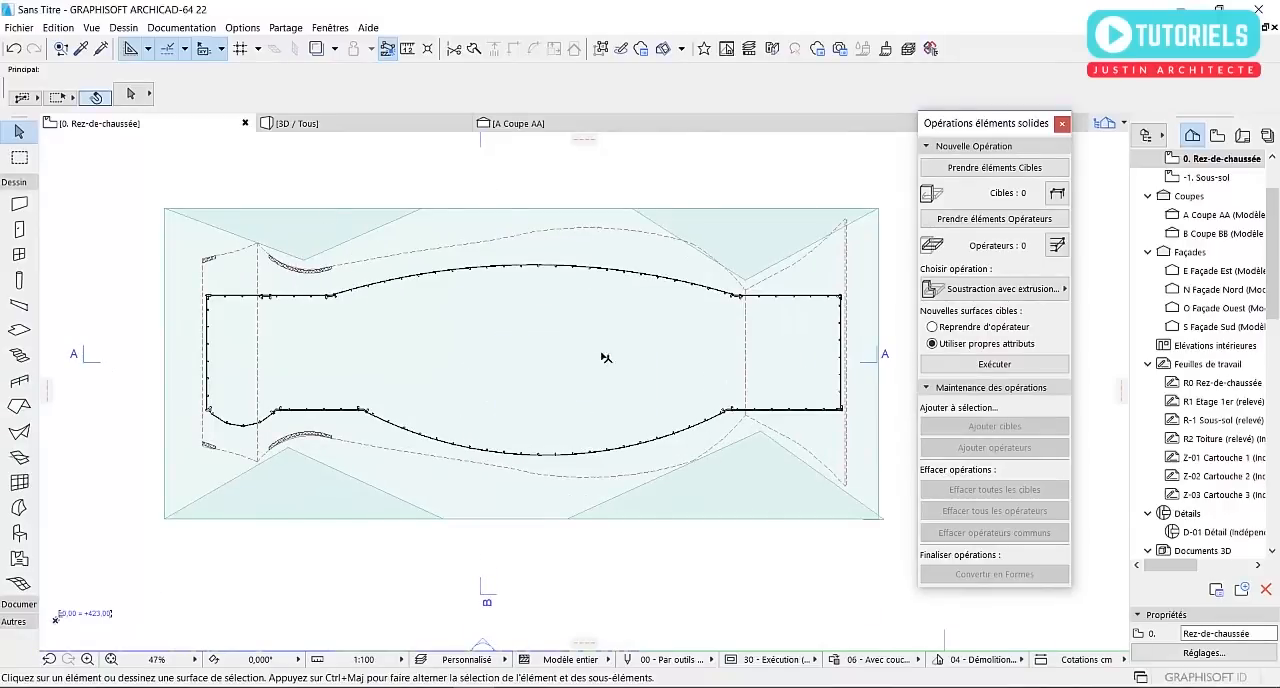
scroll(605, 357, "down", 3)
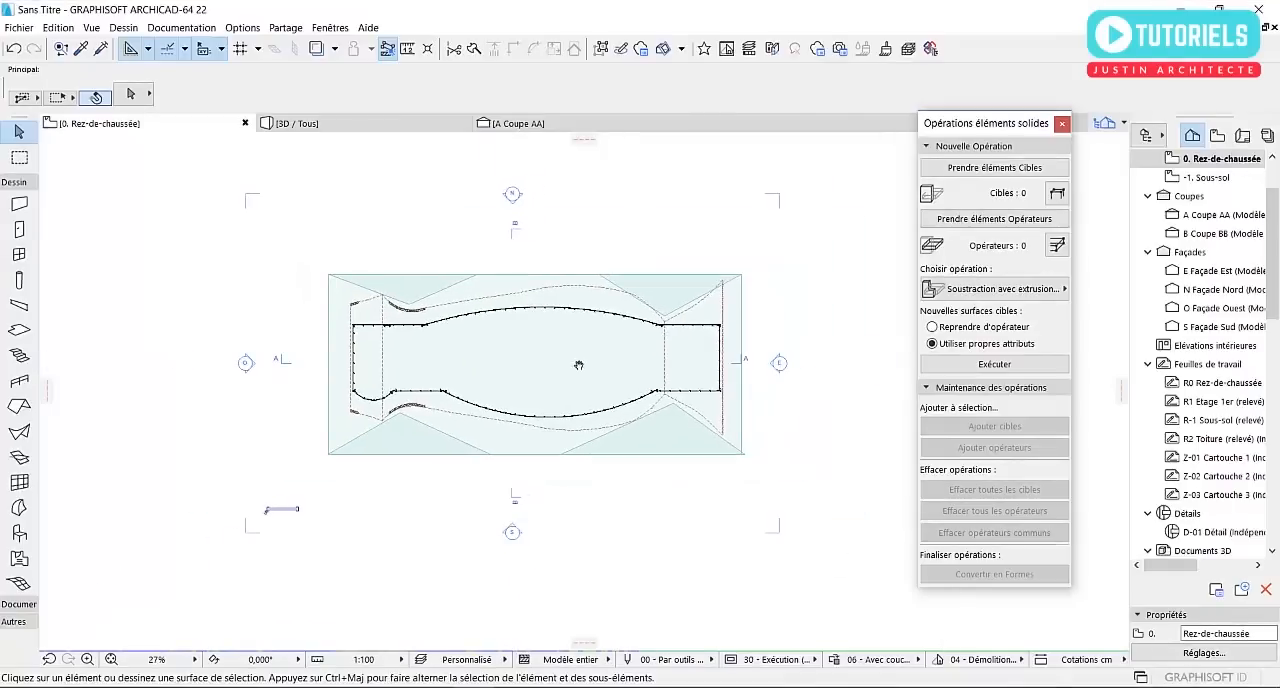
middle_click_drag(584, 363, 565, 367)
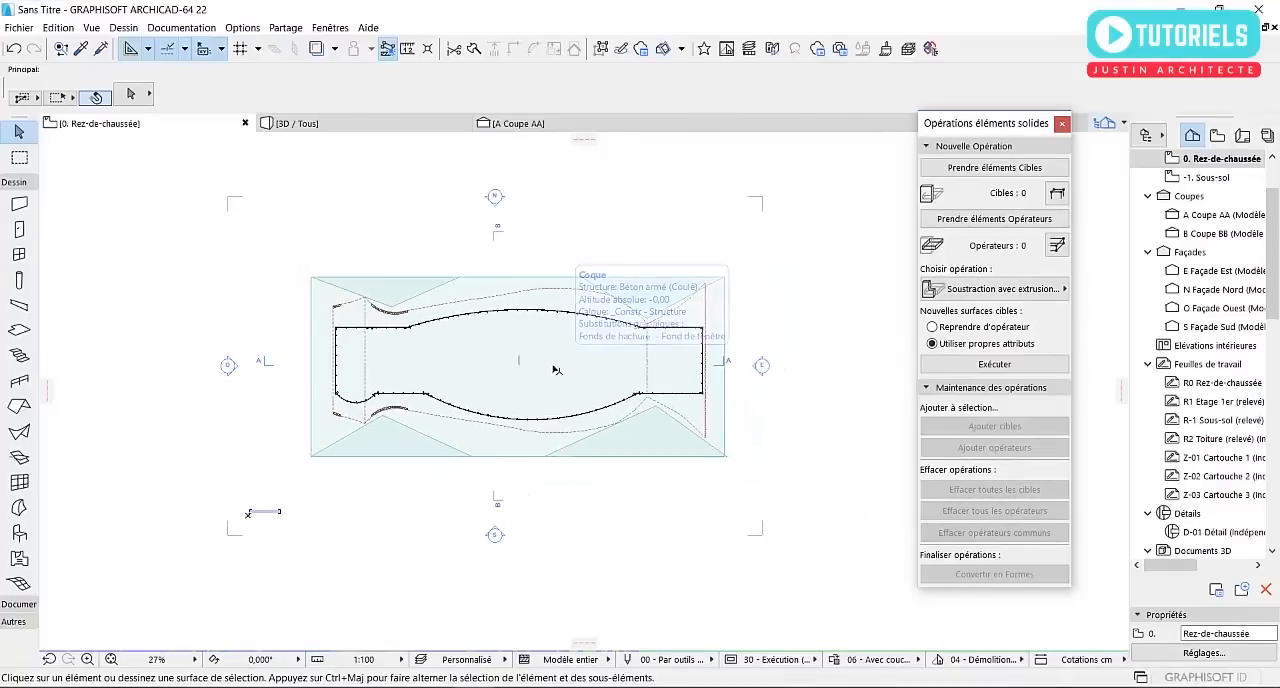
scroll(528, 330, "up", 2)
left_click(424, 130)
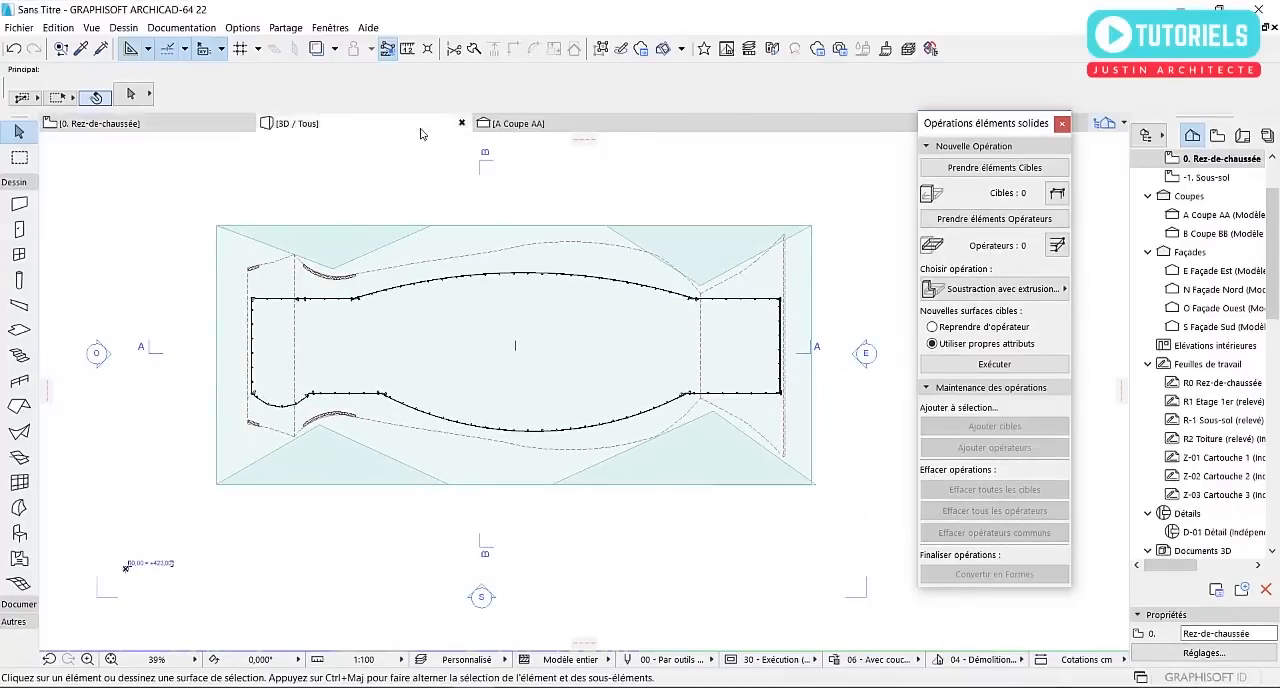
middle_click_drag(478, 323, 762, 446, "shift")
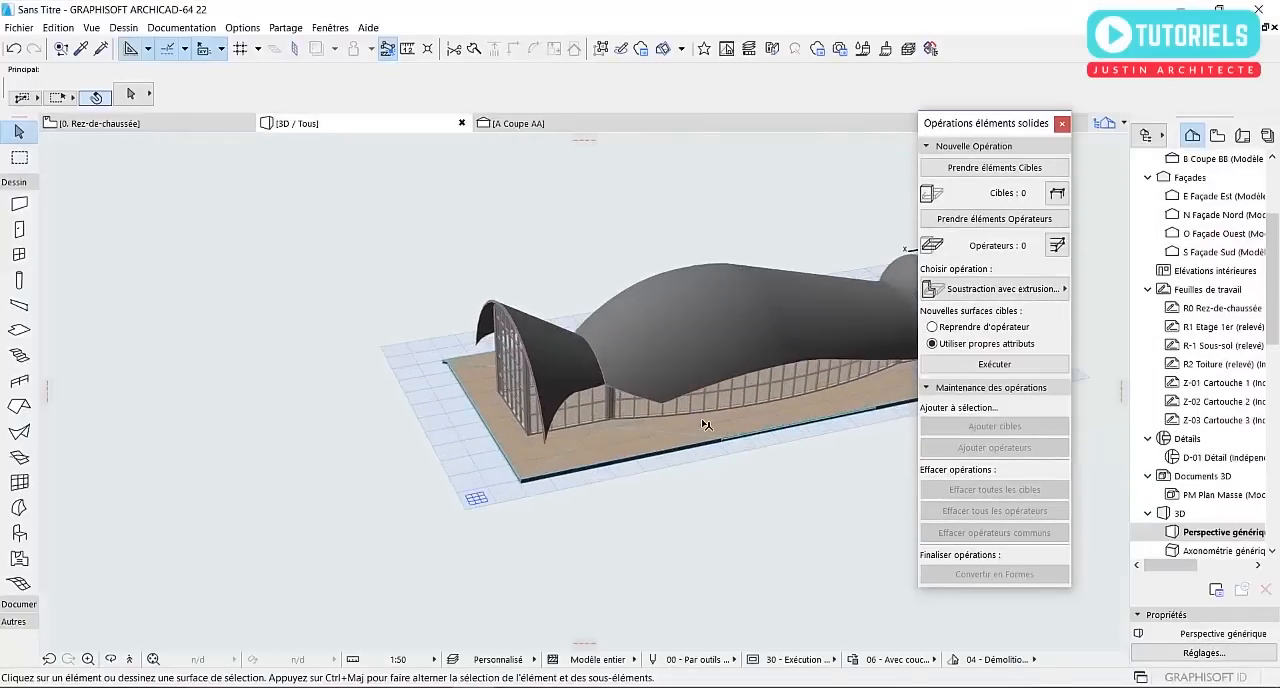
middle_click_drag(705, 425, 631, 420, "shift")
Subtract the outline of the south-east triangular slab from the large rectangular slab in the ground floor plan
key("F2")
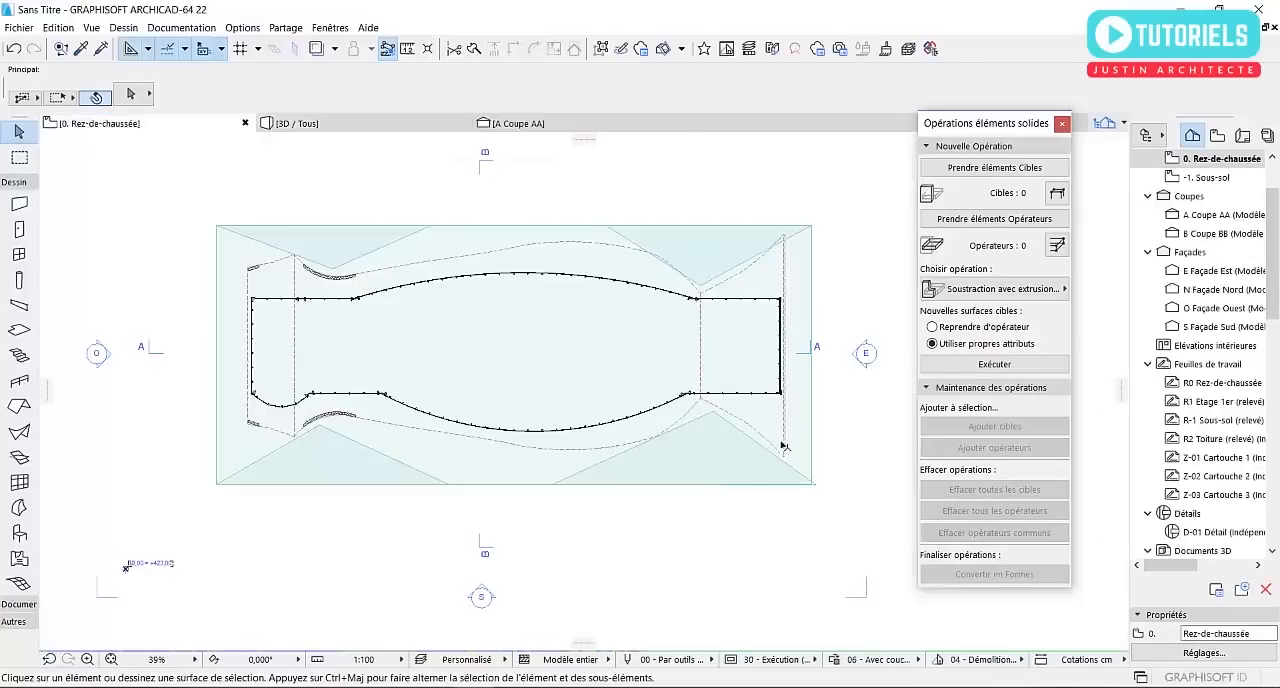
left_click(808, 441)
left_click(812, 227)
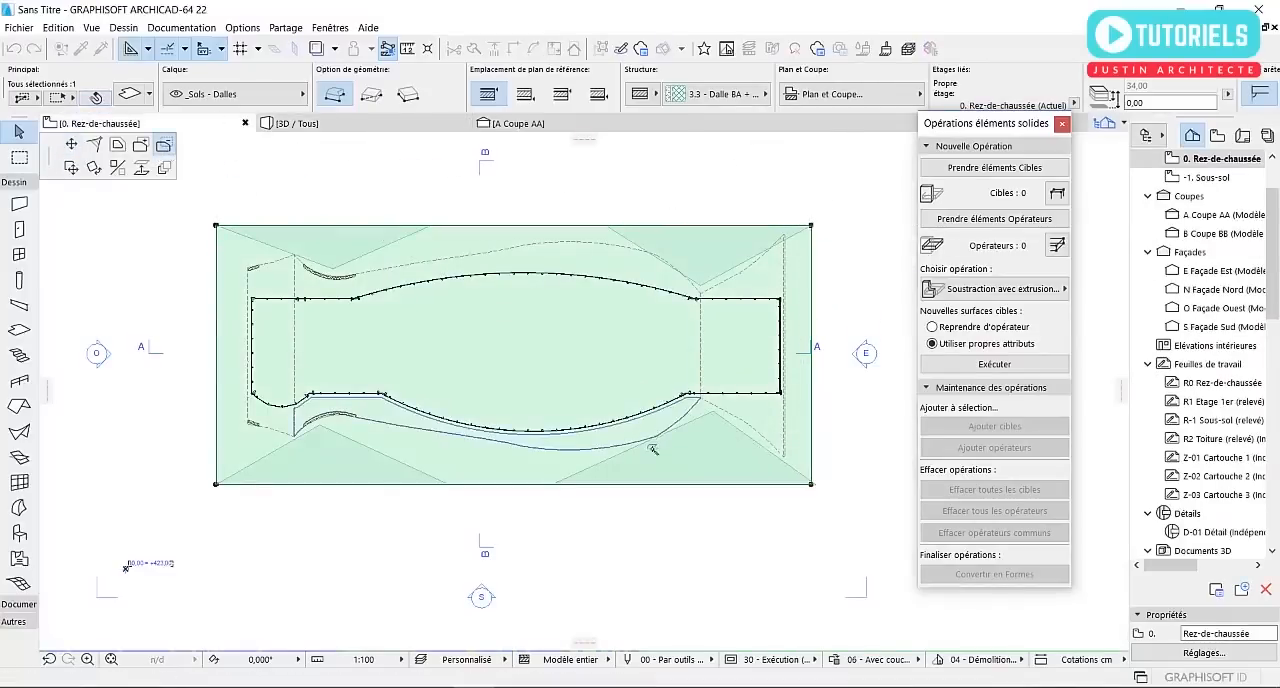
left_click(712, 411)
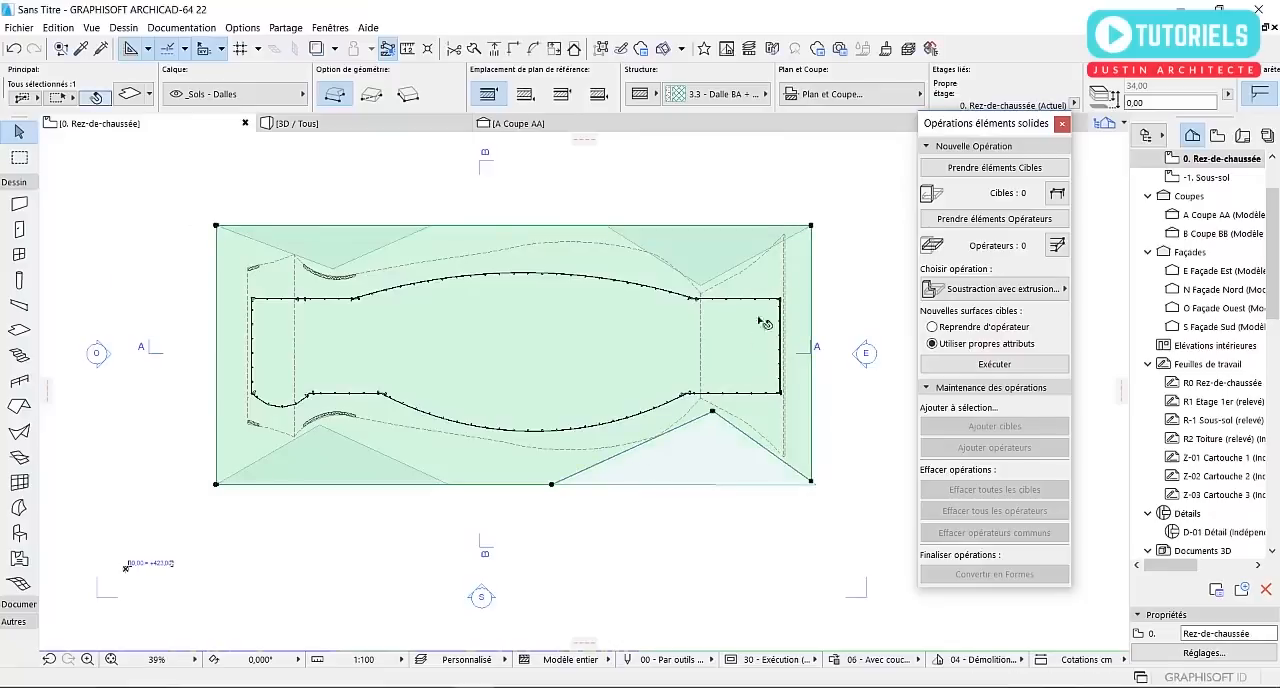
Try to subtract the north-east triangle's outline from the large slab, and undo the attempt
left_click(812, 228)
key("Escape")
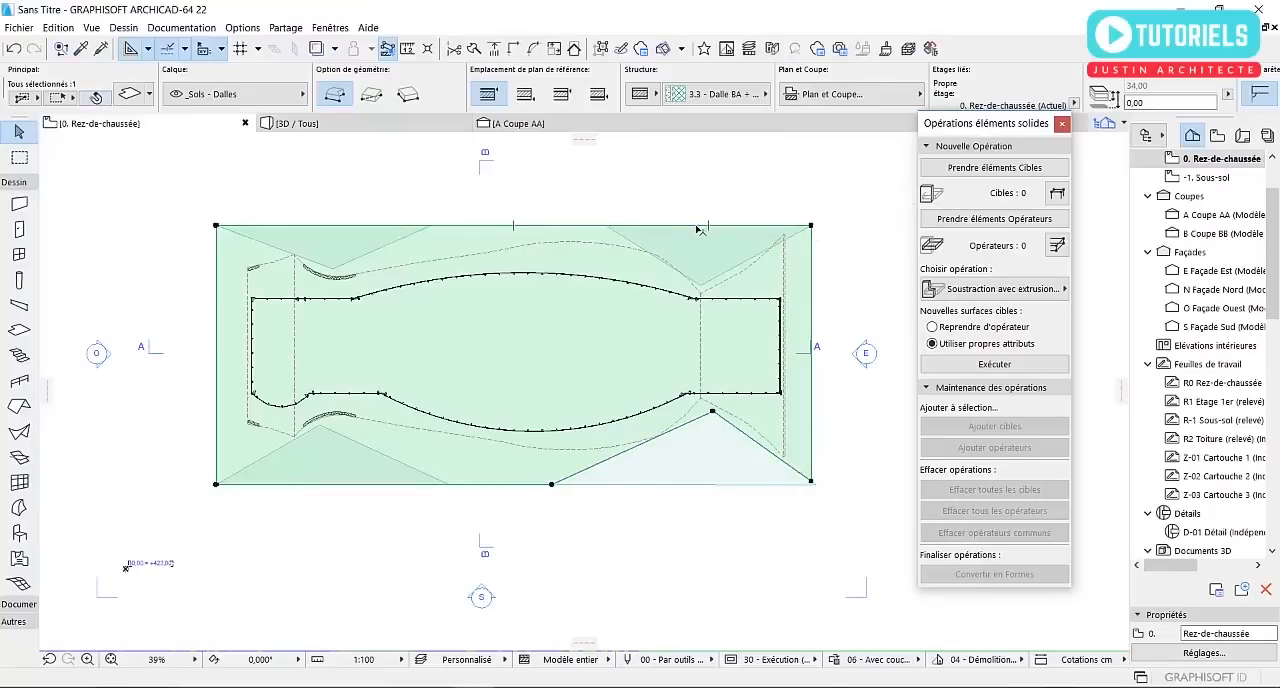
left_click(812, 227)
key("space")
left_click(695, 249)
key("ctrl+z")
Subtract the outline of the north-east triangular slab from the large slab
left_click(812, 484)
scroll(720, 297, "up", 5)
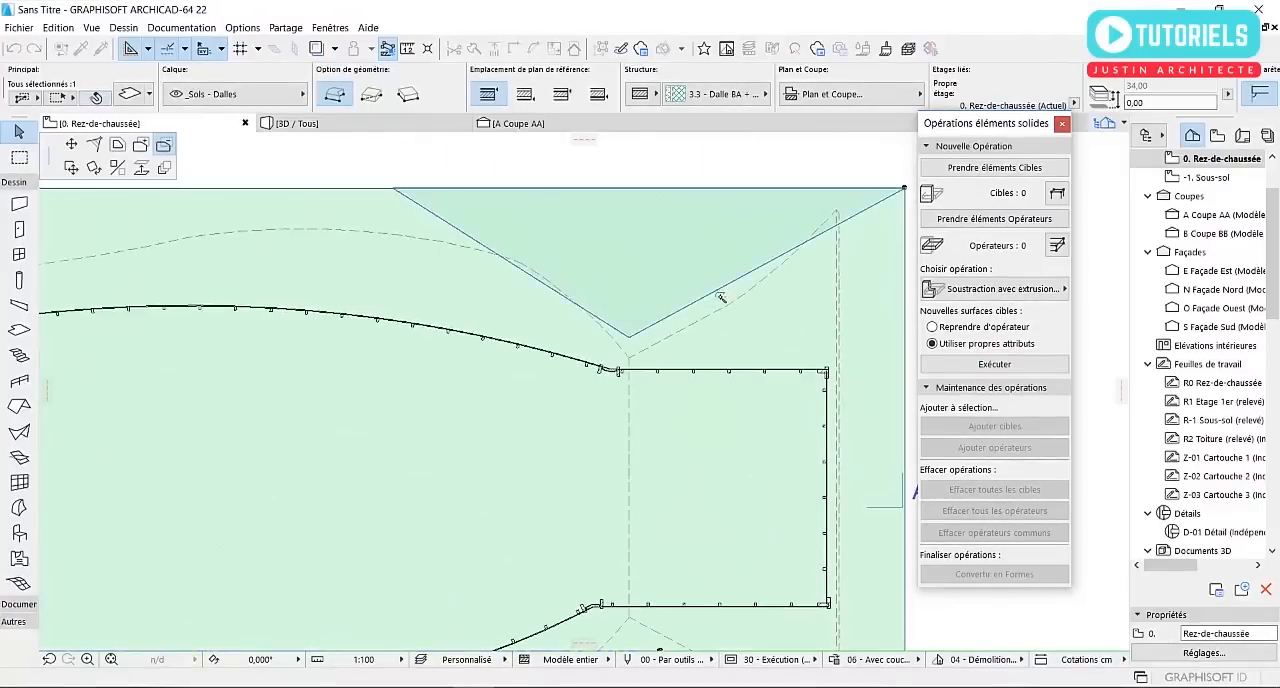
scroll(714, 266, "down", 3)
Subtract the outlines of the south-west and north-west triangular slabs from the large slab
scroll(278, 517, "up", 4)
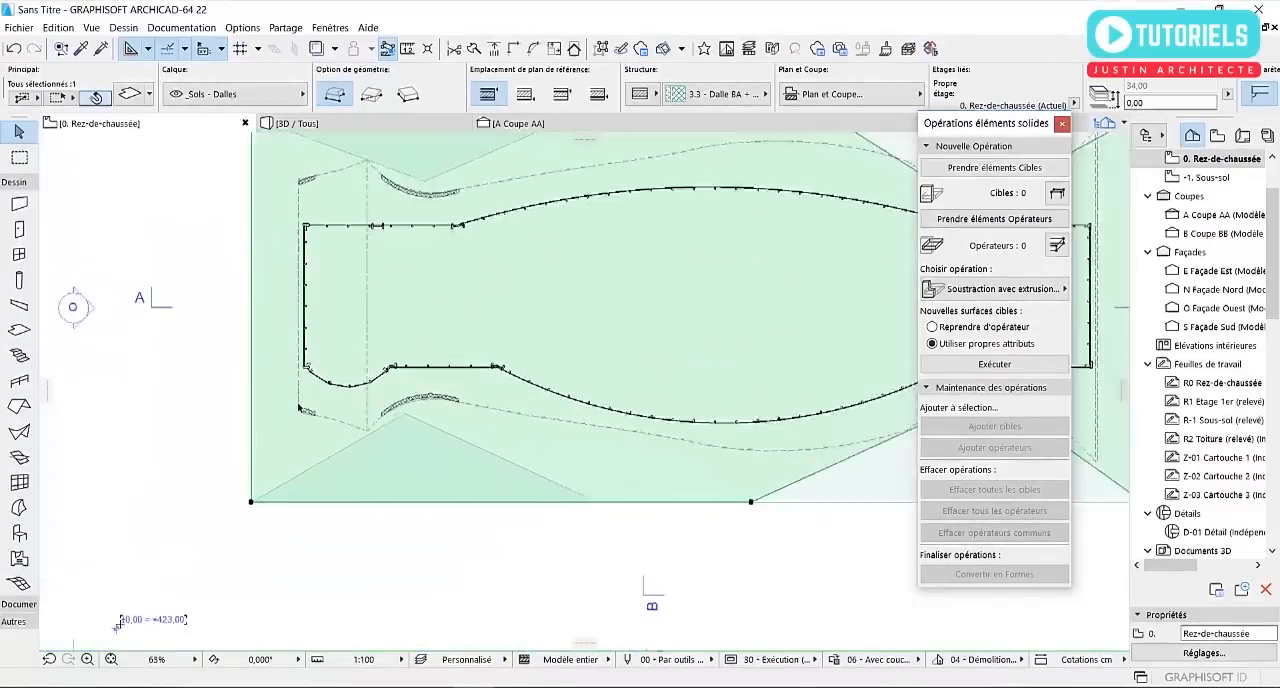
left_click(242, 518)
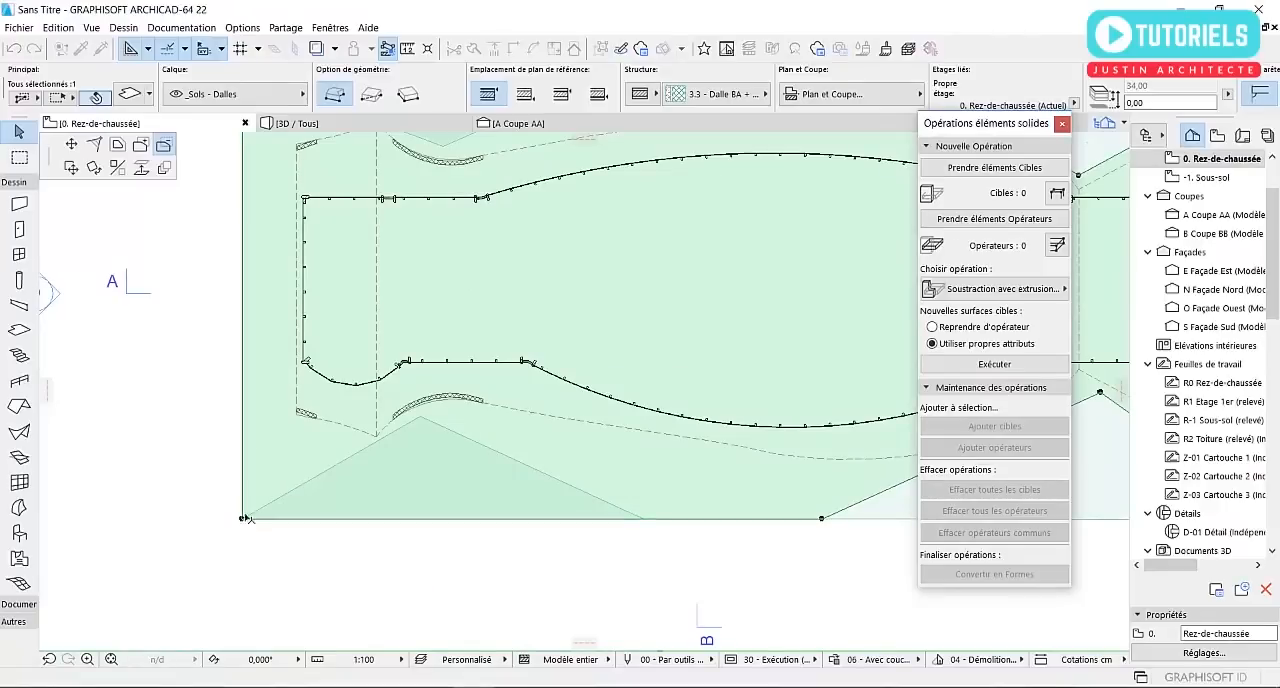
left_click(338, 470)
left_click(243, 519)
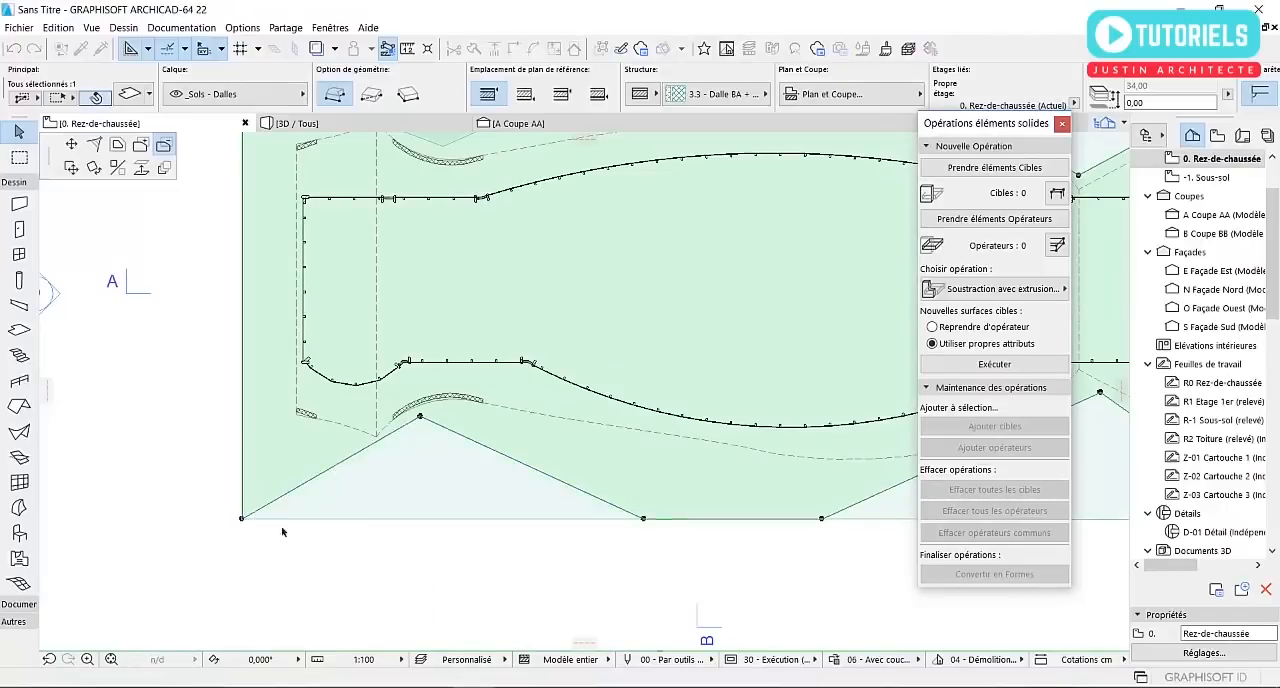
scroll(350, 538, "down", 3)
left_click(340, 294)
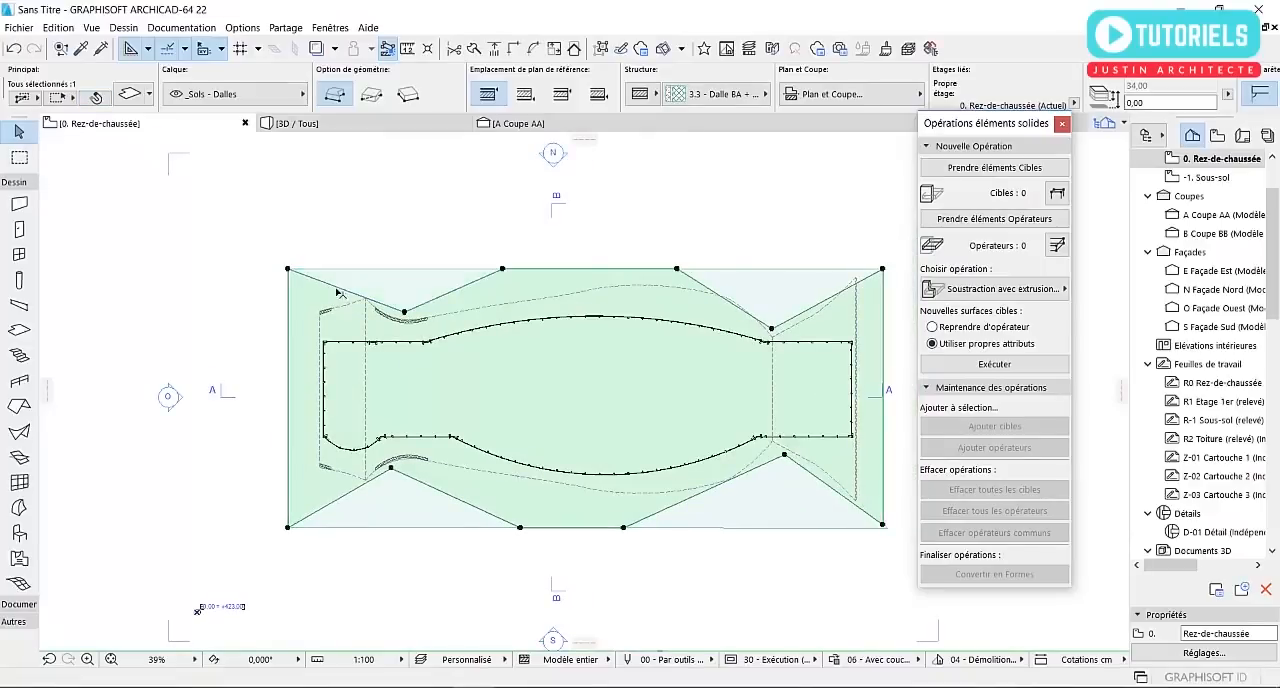
key("Escape")
In the 3D perspective, give the large notched slab a basic Béton armé (Coulé) structure with a thickness of 45 cm
middle_click_drag(719, 492, 692, 492)
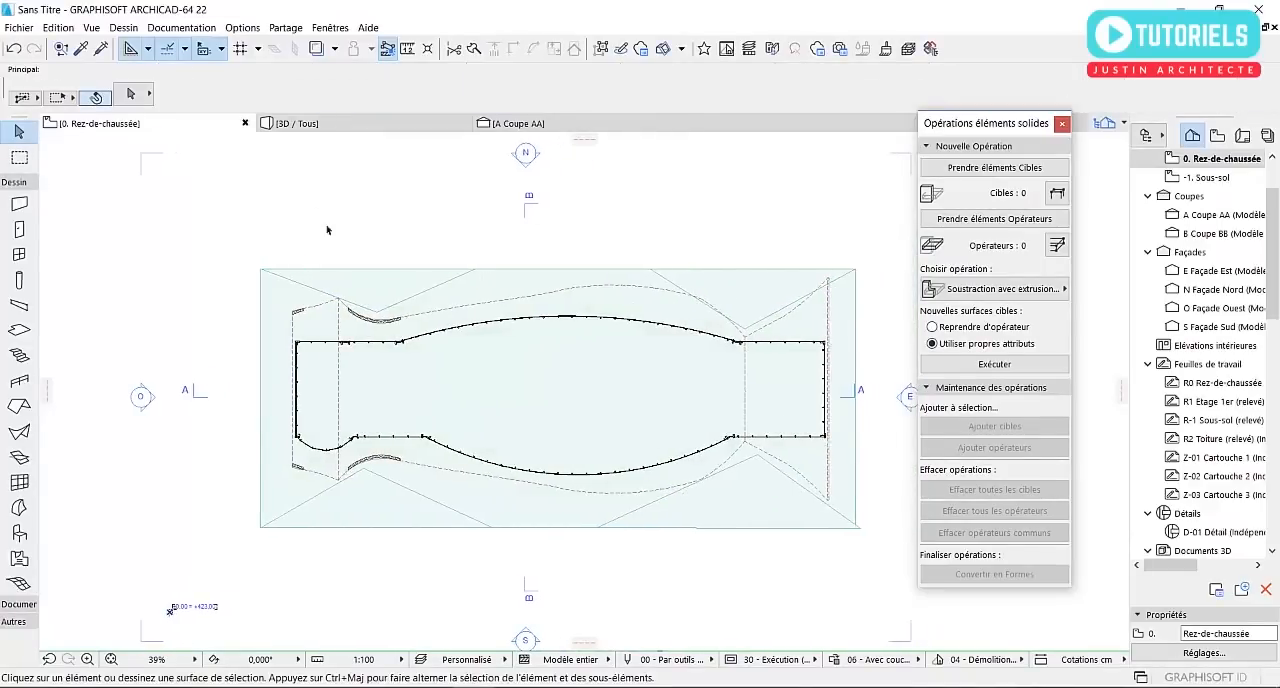
left_click(406, 127)
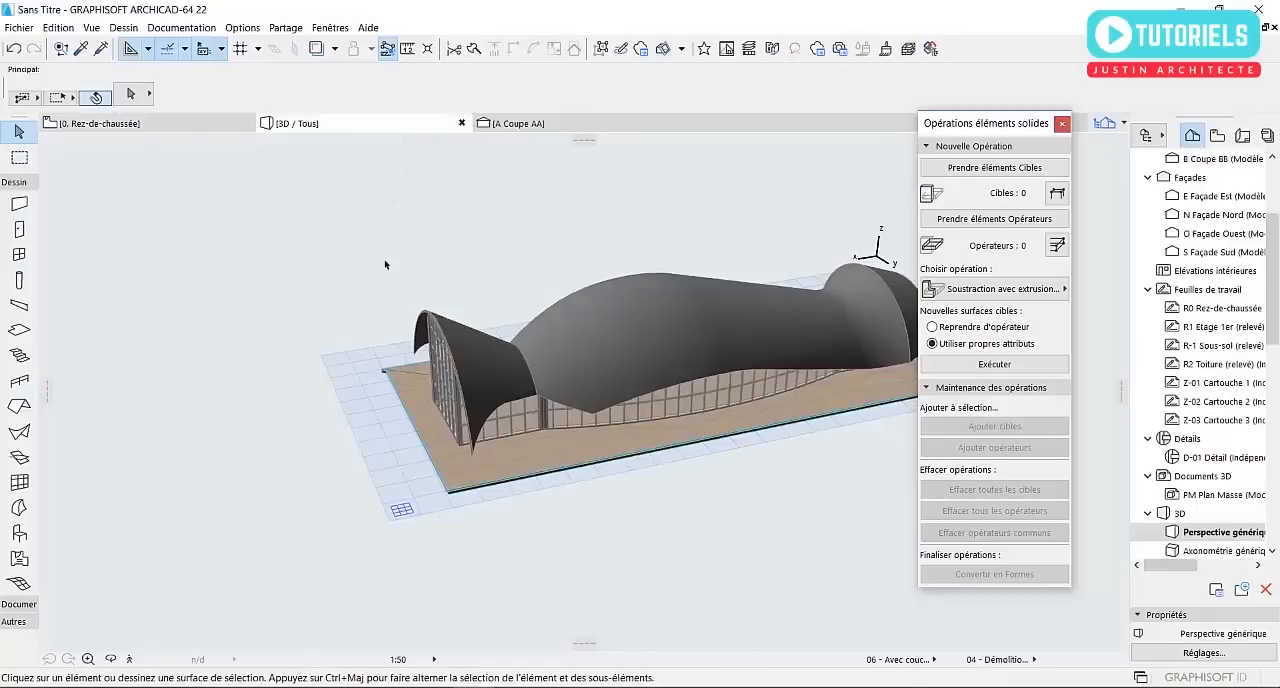
left_click(528, 484)
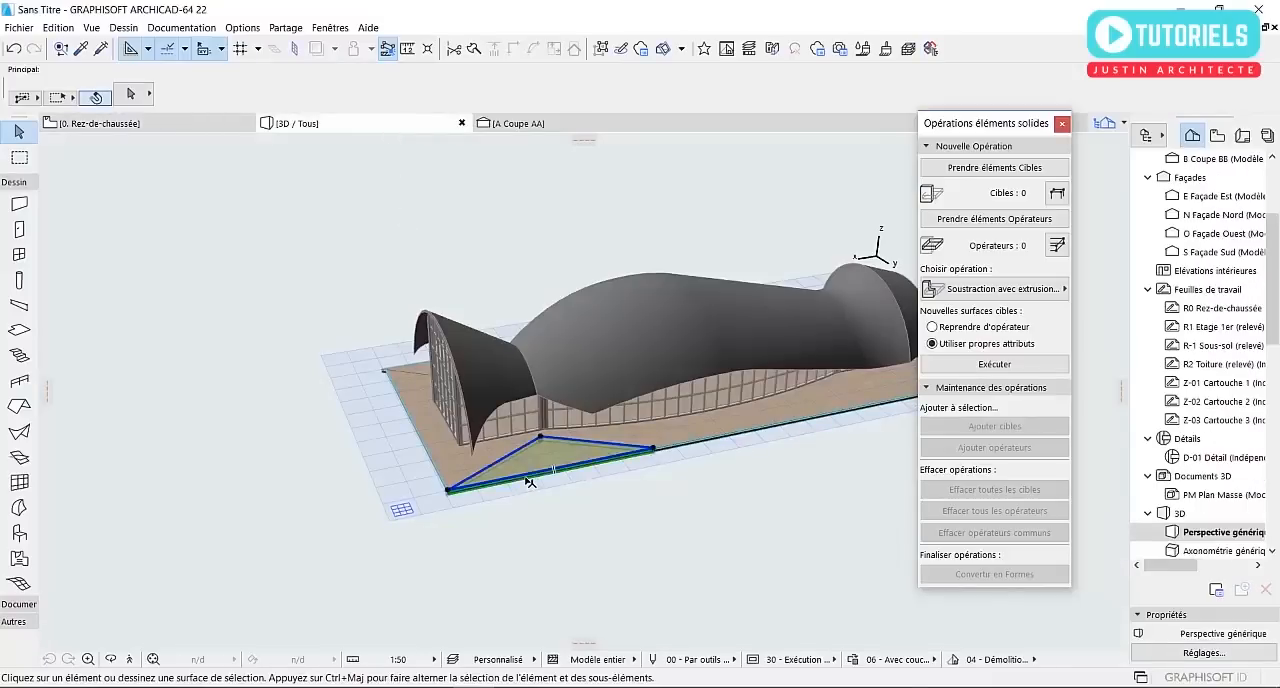
key("Escape")
left_click(700, 439)
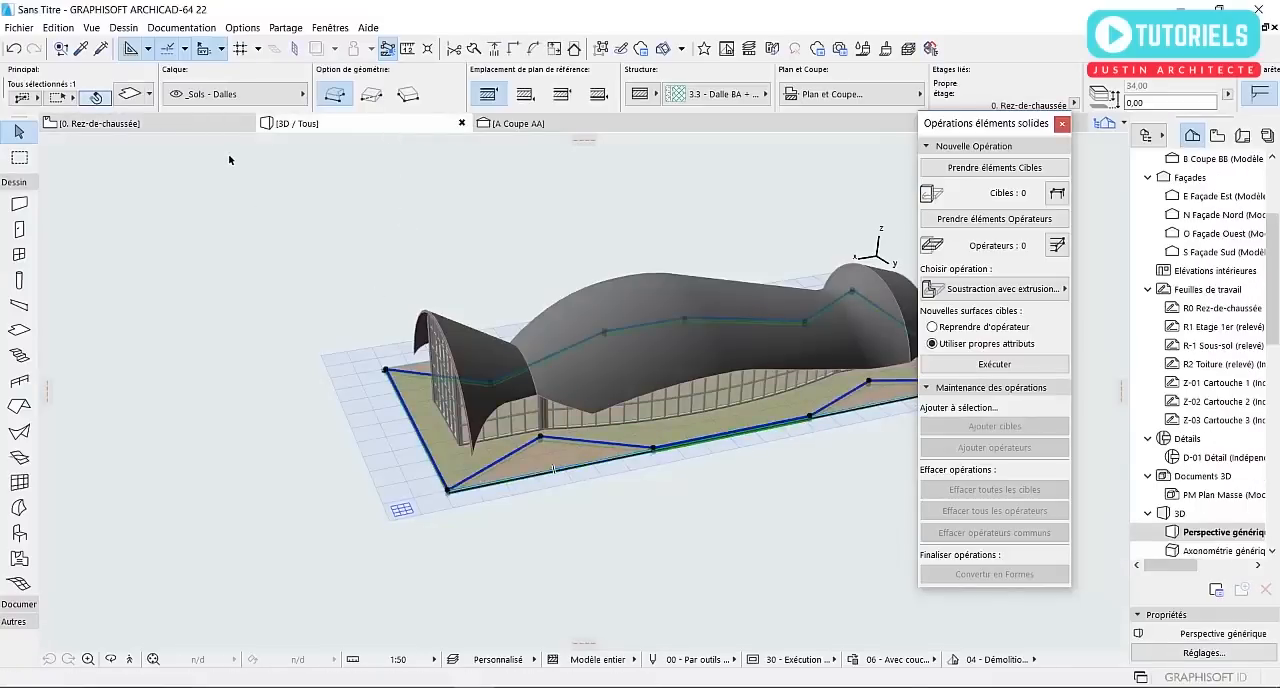
middle_click_drag(638, 381, 500, 369)
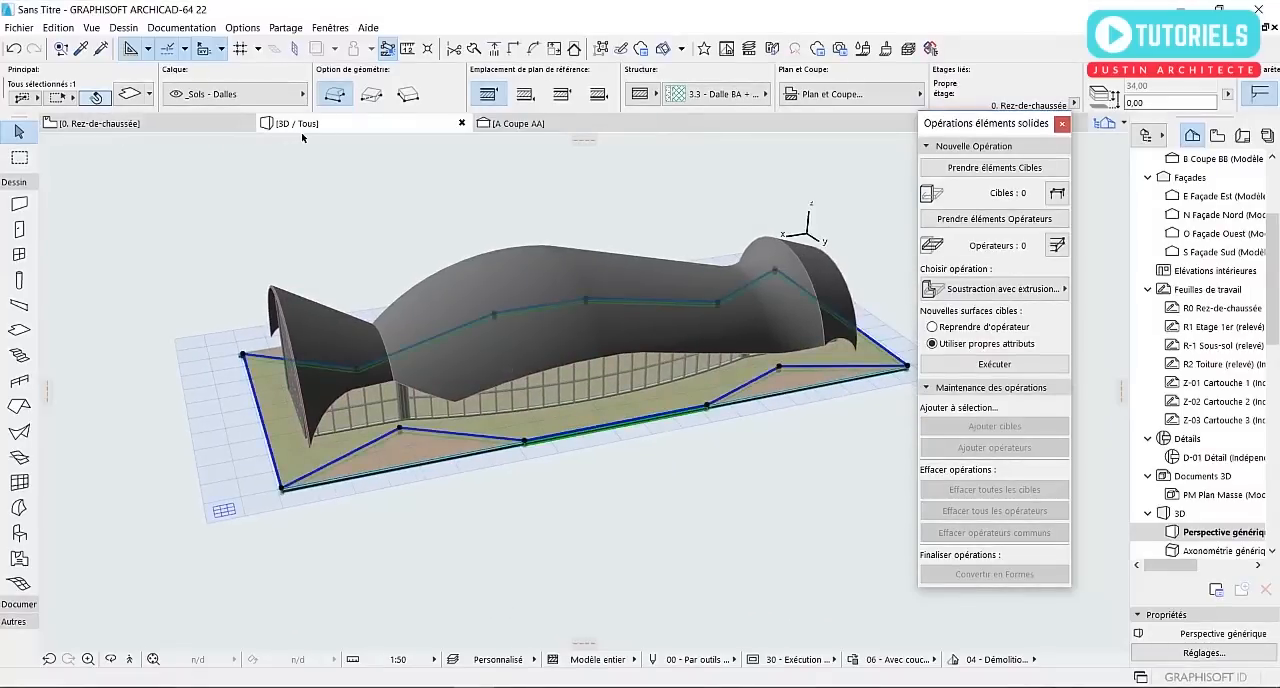
scroll(295, 206, "up", 1)
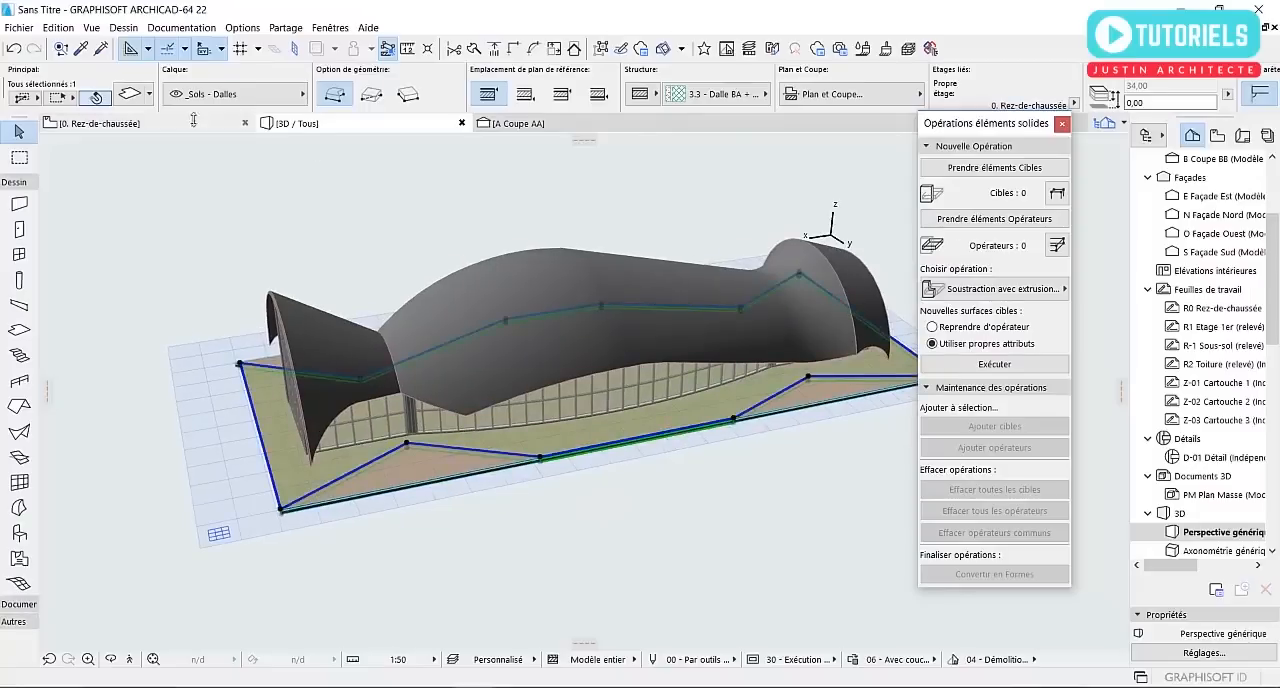
left_click(133, 97)
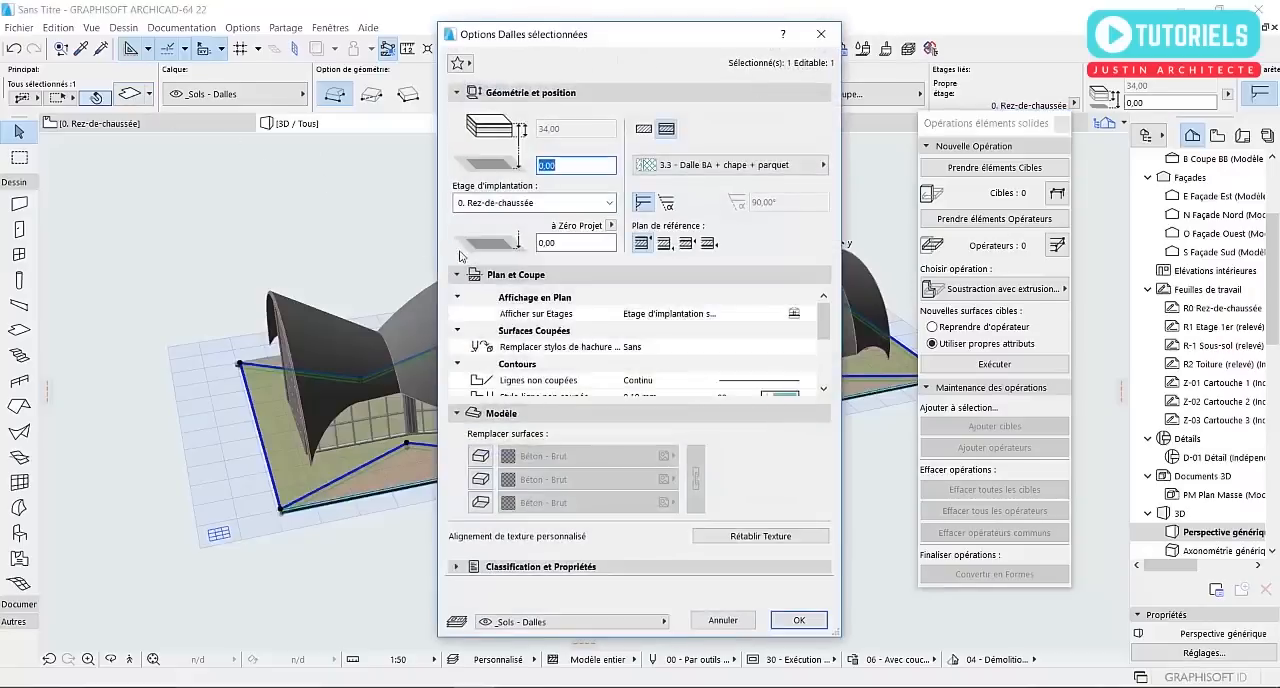
left_click(644, 130)
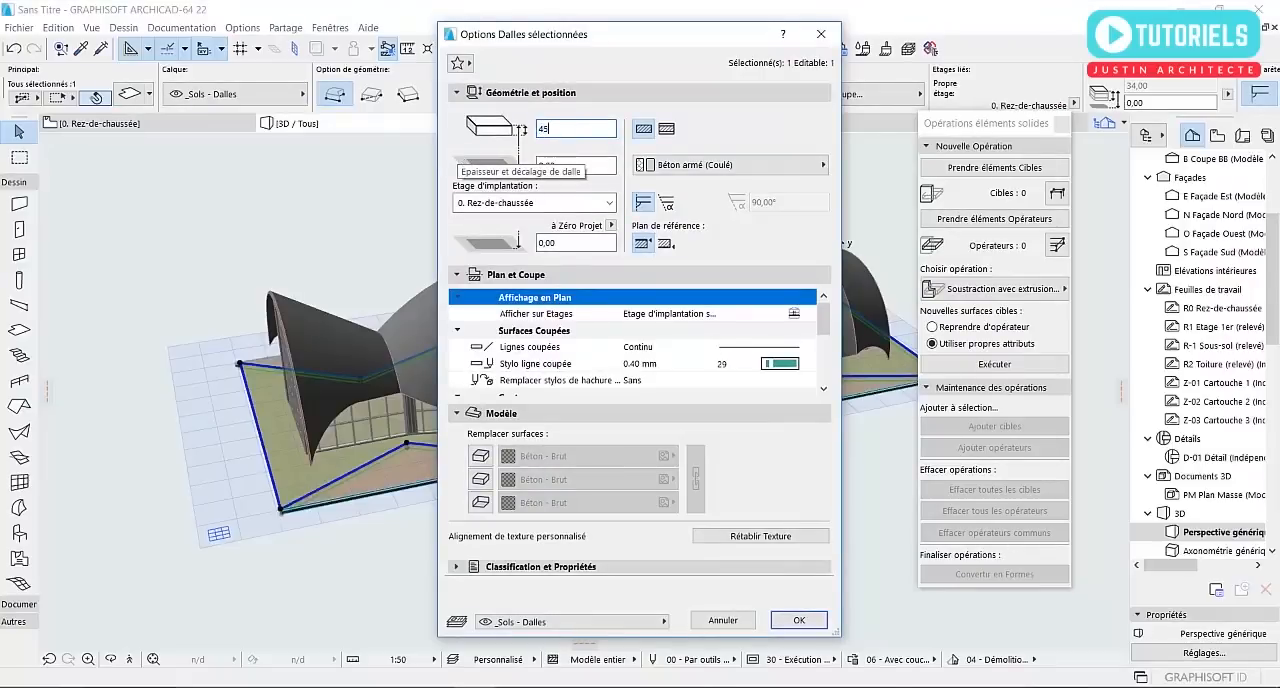
Override the large slab's top, edge and bottom surfaces with Béton - Brut and apply the slab settings
left_click(481, 456)
left_click(481, 479)
left_click(481, 502)
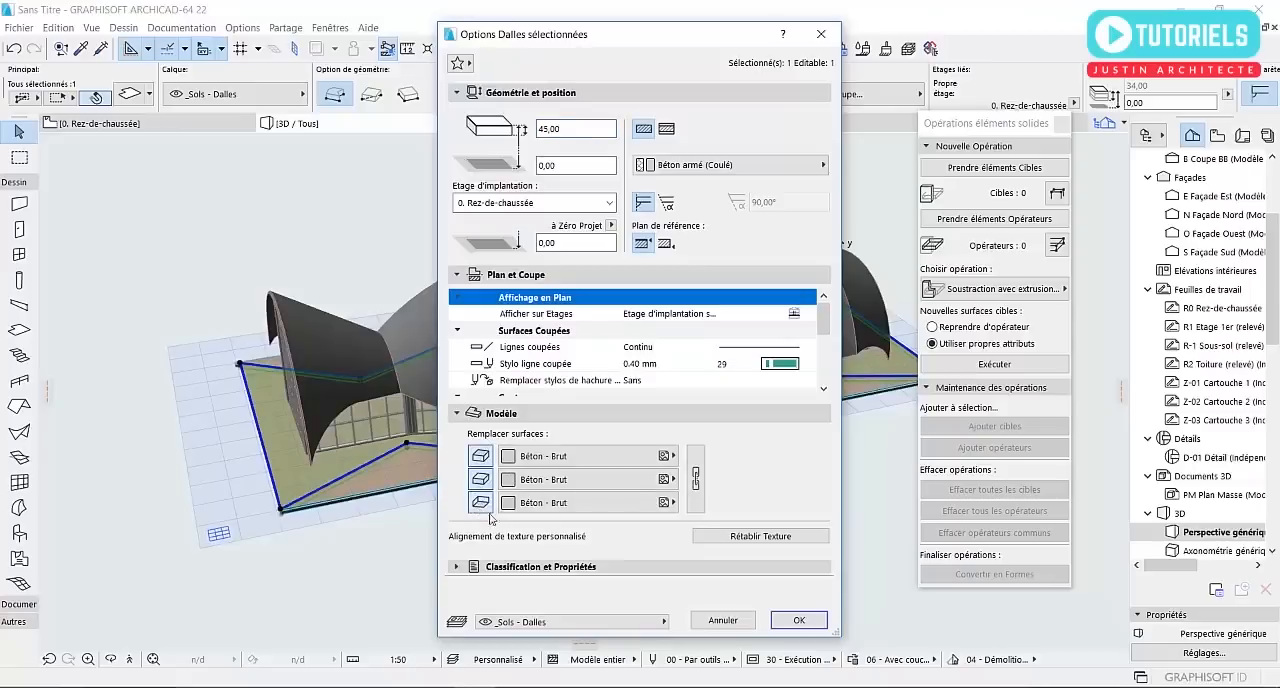
left_click(797, 621)
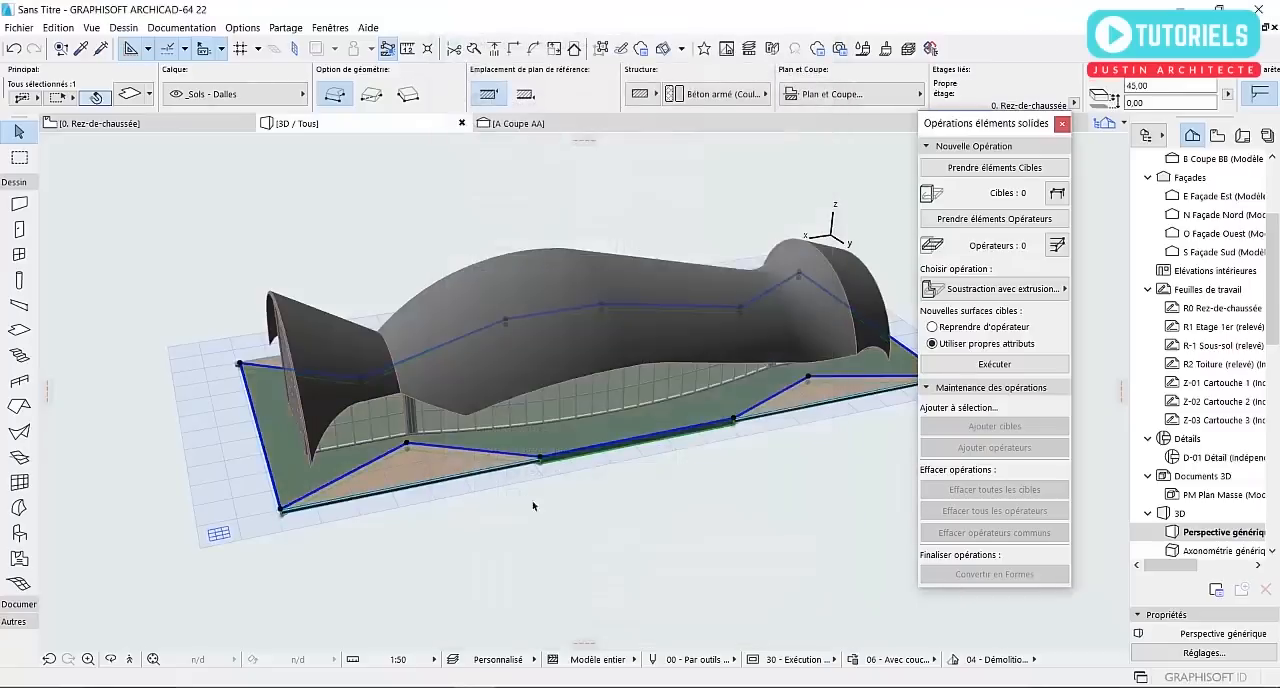
Select the four triangular slabs in the large slab's notches and move them vertically by -11 cm
left_click(461, 557)
scroll(420, 510, "up", 5)
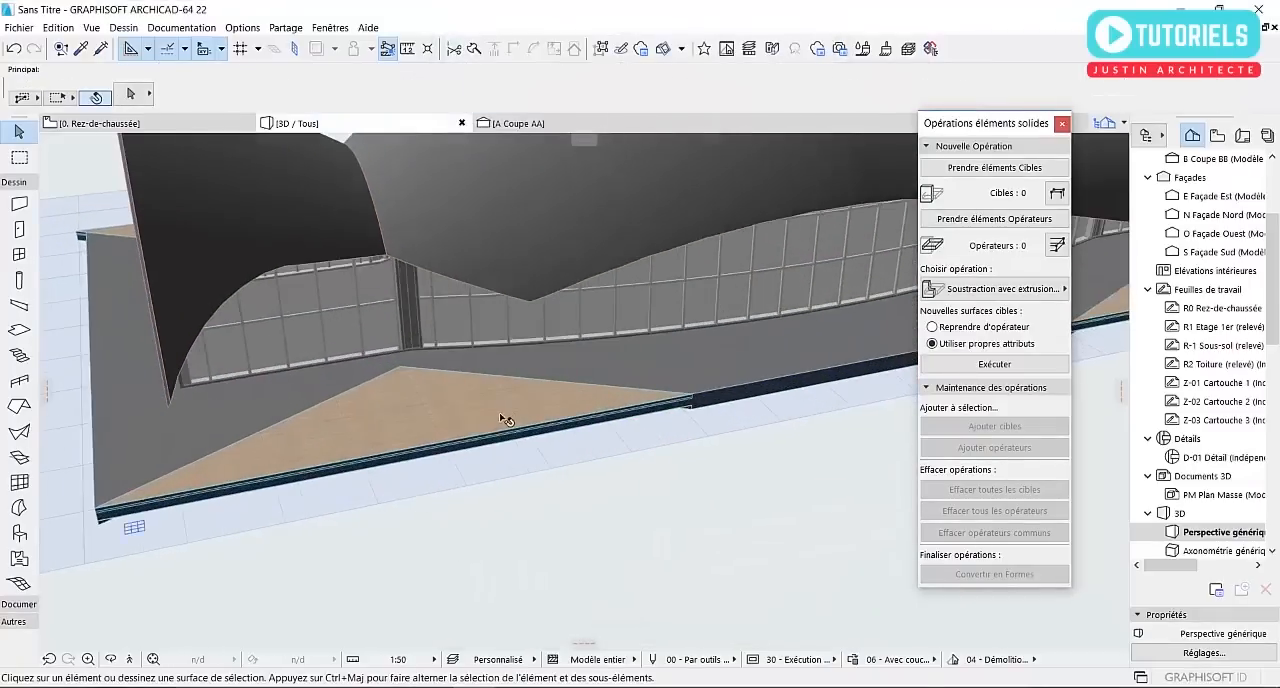
left_click(508, 425)
middle_click_drag(560, 432, 340, 411)
scroll(375, 417, "down", 2)
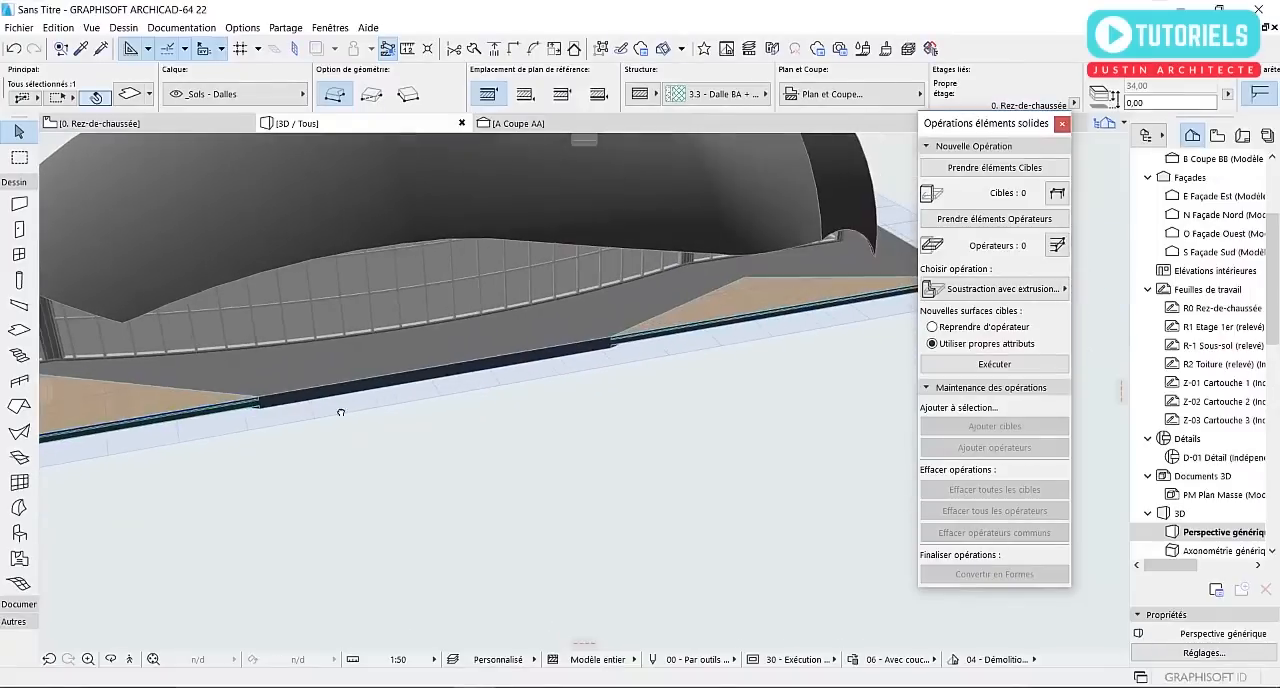
left_click(690, 327, "shift")
scroll(663, 337, "down", 5)
middle_click_drag(278, 363, 780, 360, "shift")
middle_click_drag(320, 455, 543, 420, "shift")
scroll(560, 410, "up", 6)
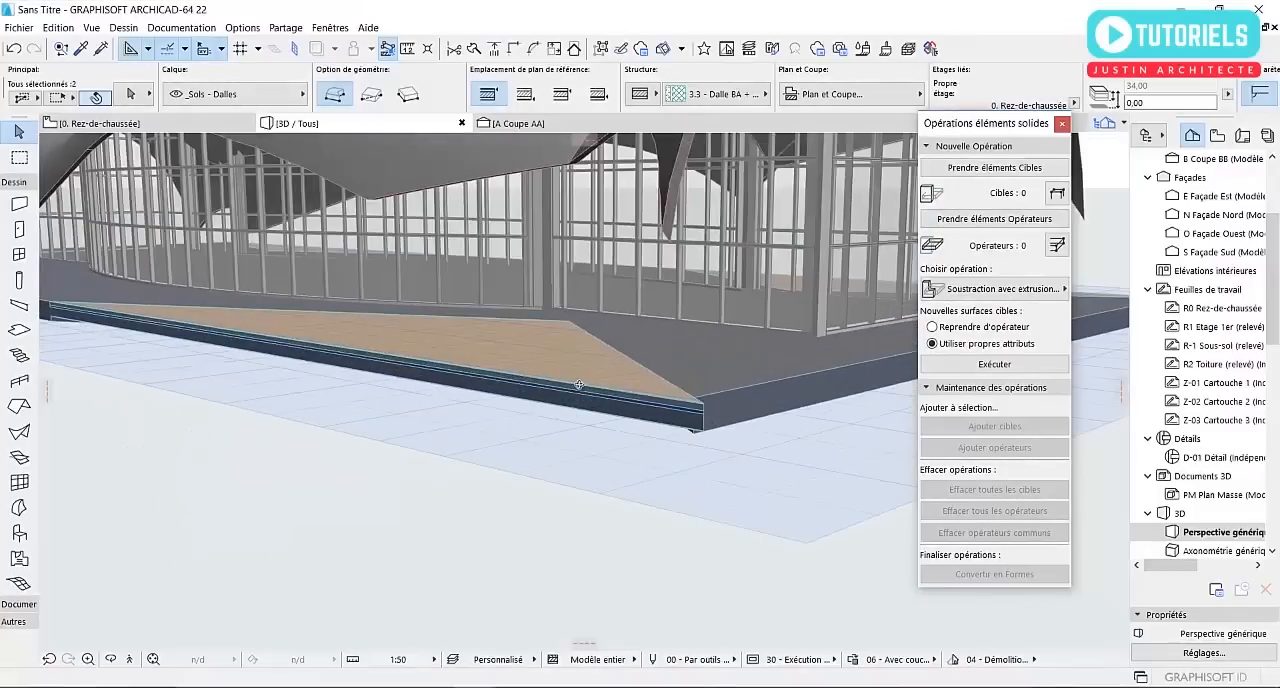
scroll(680, 429, "down", 3)
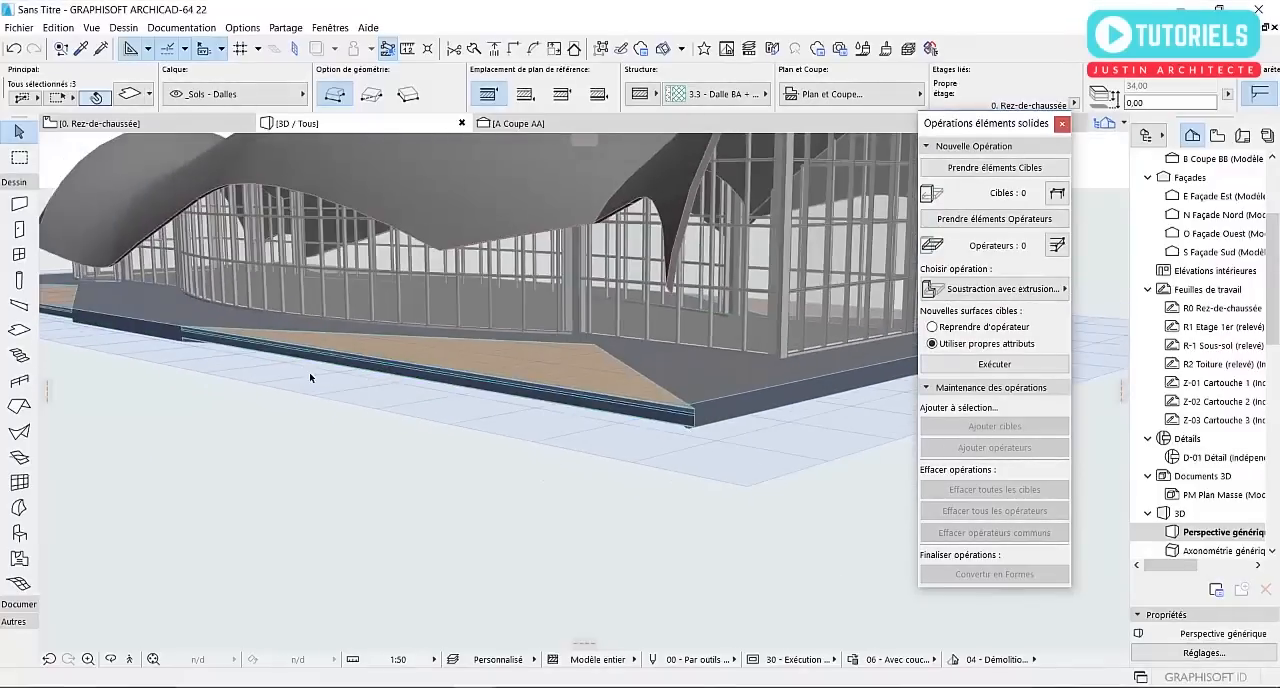
middle_click_drag(311, 377, 462, 361, "shift")
left_click(405, 328, "shift")
scroll(629, 354, "down", 1)
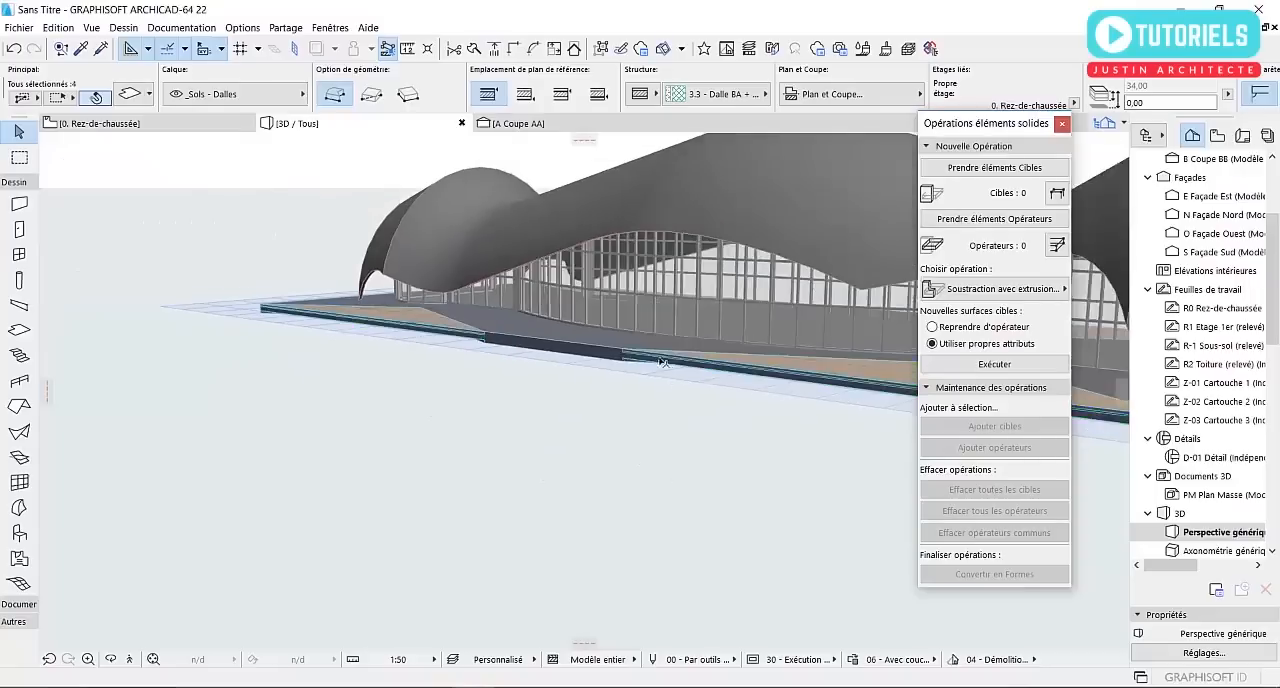
middle_click_drag(740, 355, 488, 301)
scroll(800, 388, "up", 2)
scroll(800, 388, "up", 1)
scroll(735, 366, "up", 1)
middle_click_drag(740, 361, 484, 336)
middle_click_drag(586, 348, 316, 358, "shift")
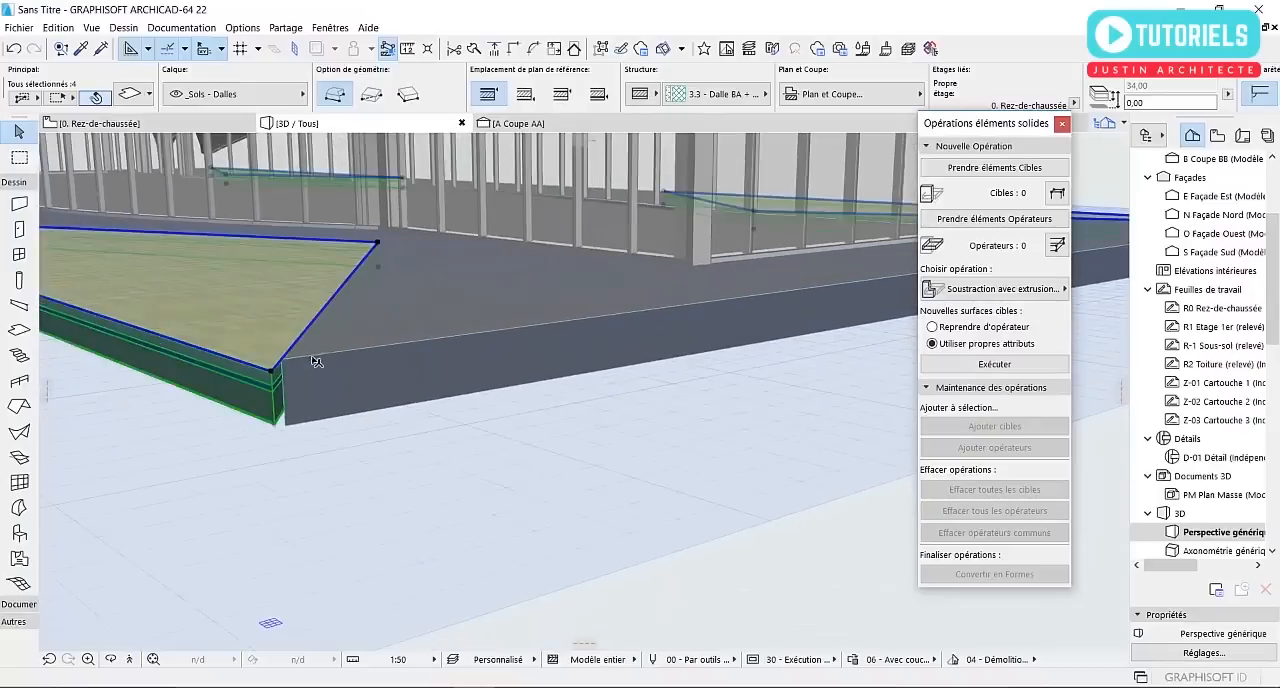
left_click(273, 372)
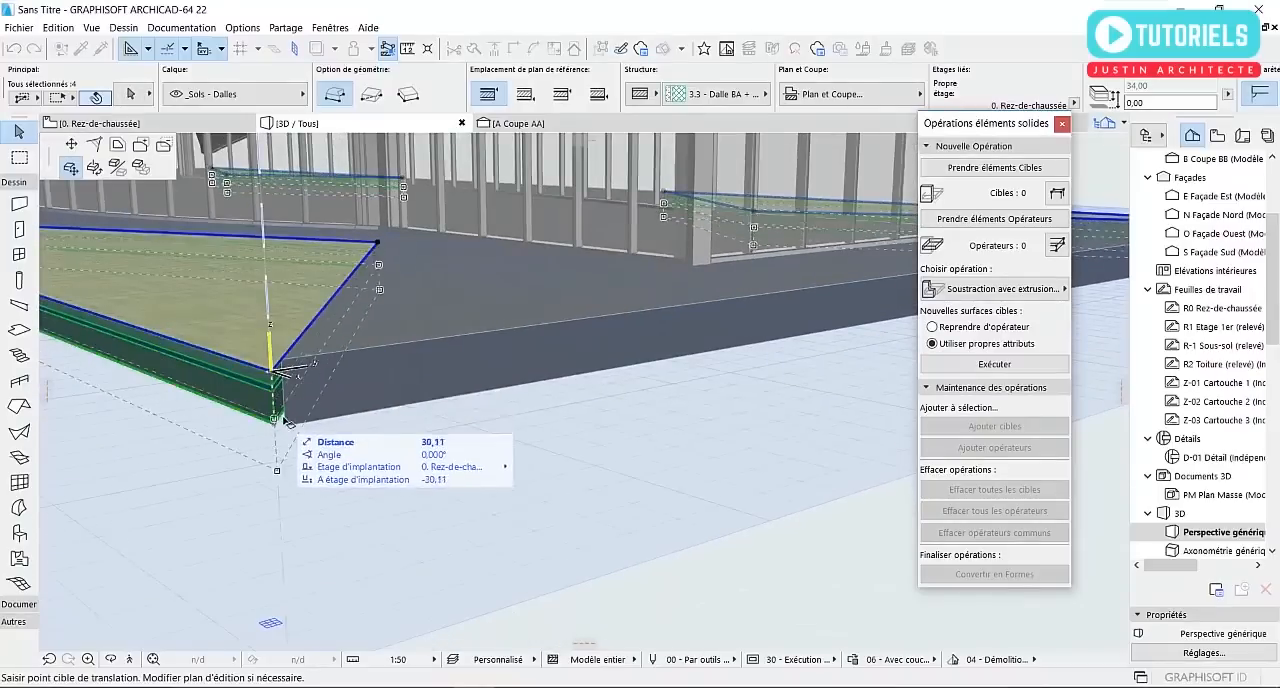
key("Escape")
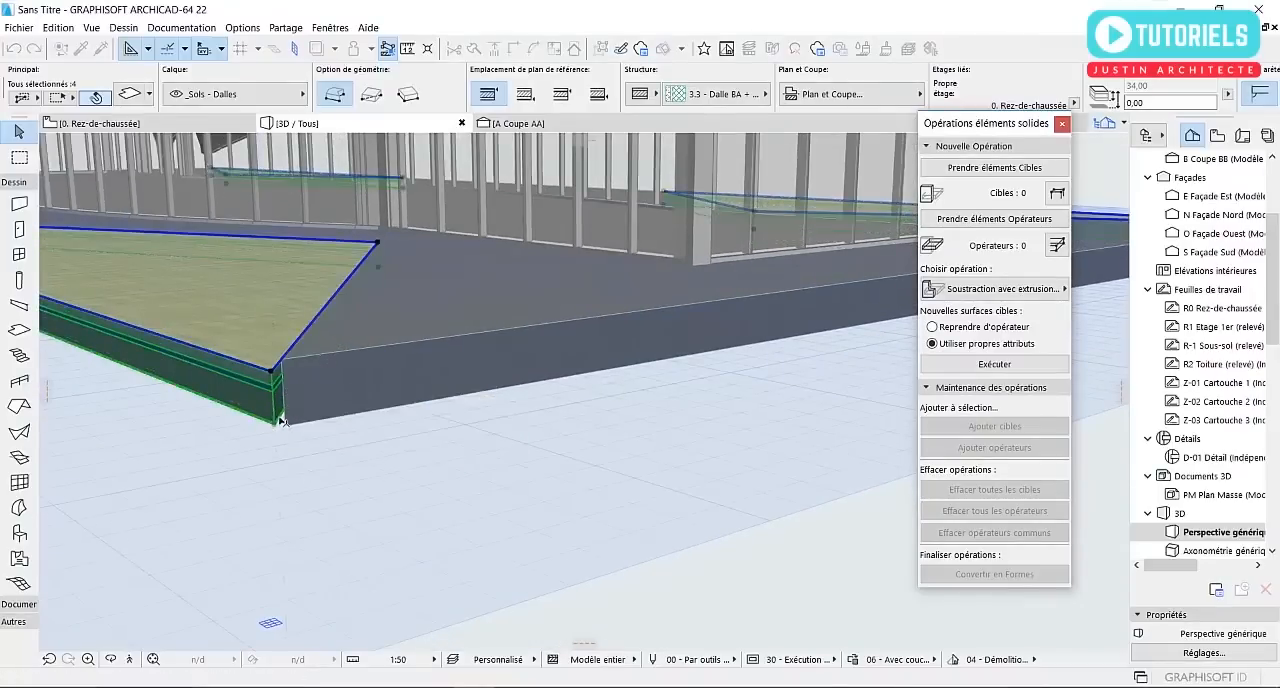
left_click(277, 424)
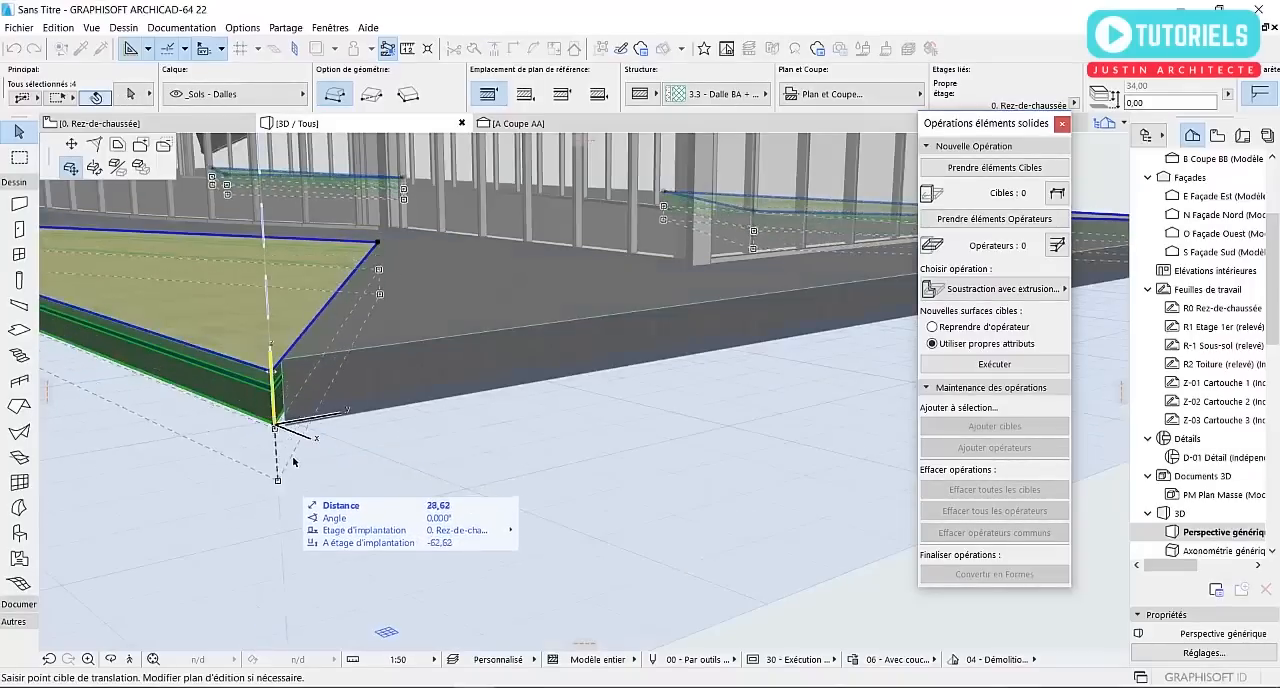
type("-11")
key("Return")
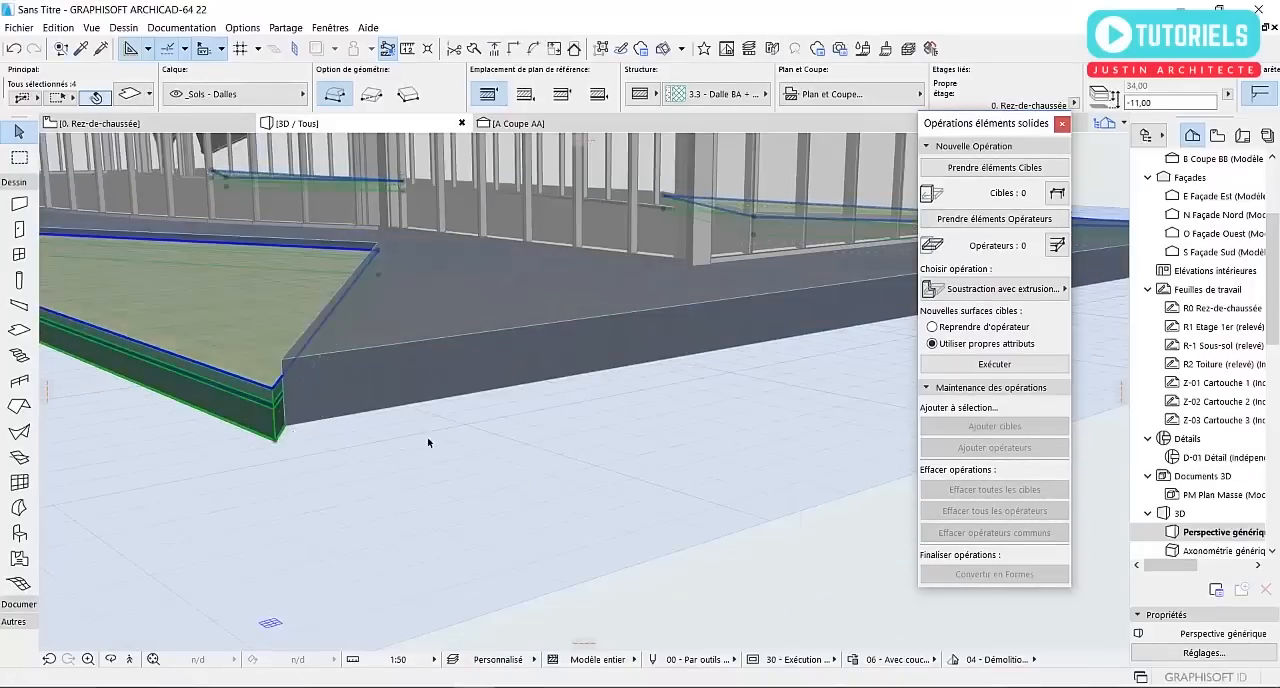
Deselect the triangular slabs and examine the lowered slabs, ground slab and shell roof from several sides in 3D
scroll(593, 457, "down", 4)
scroll(600, 458, "down", 2)
scroll(209, 389, "down", 1)
middle_click_drag(209, 389, 683, 411, "shift")
key("Escape")
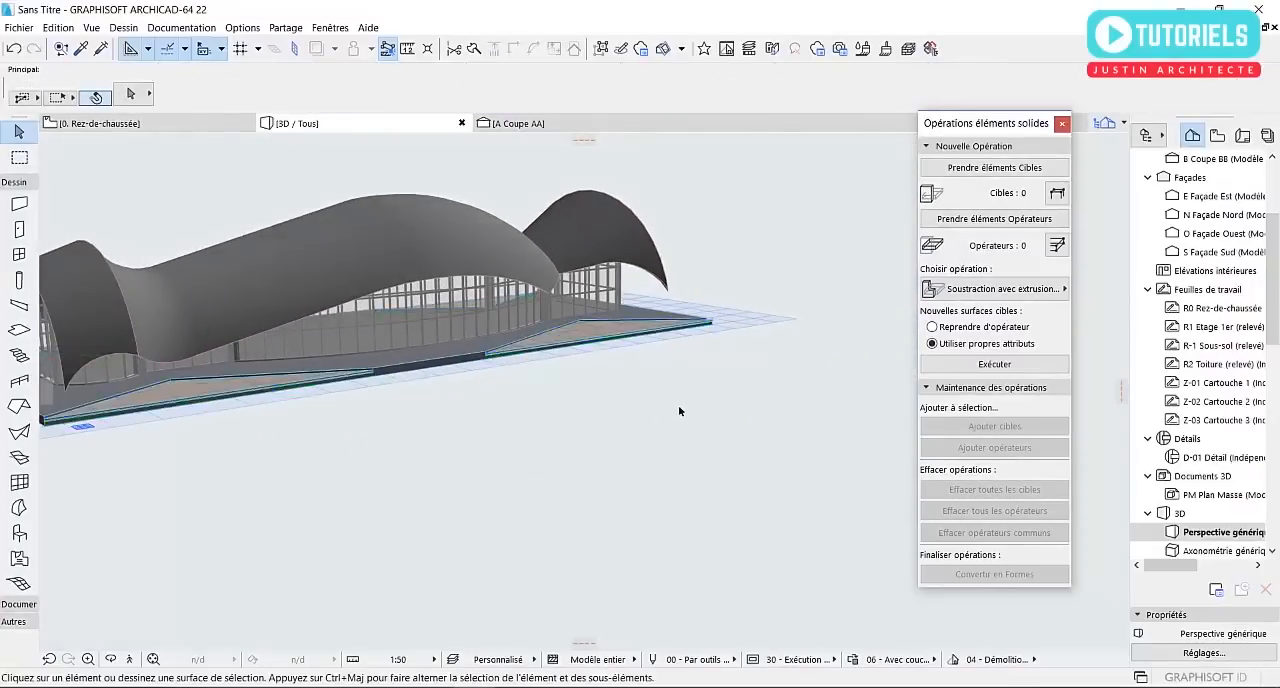
scroll(686, 411, "down", 1)
scroll(265, 358, "up", 3)
scroll(250, 364, "down", 2)
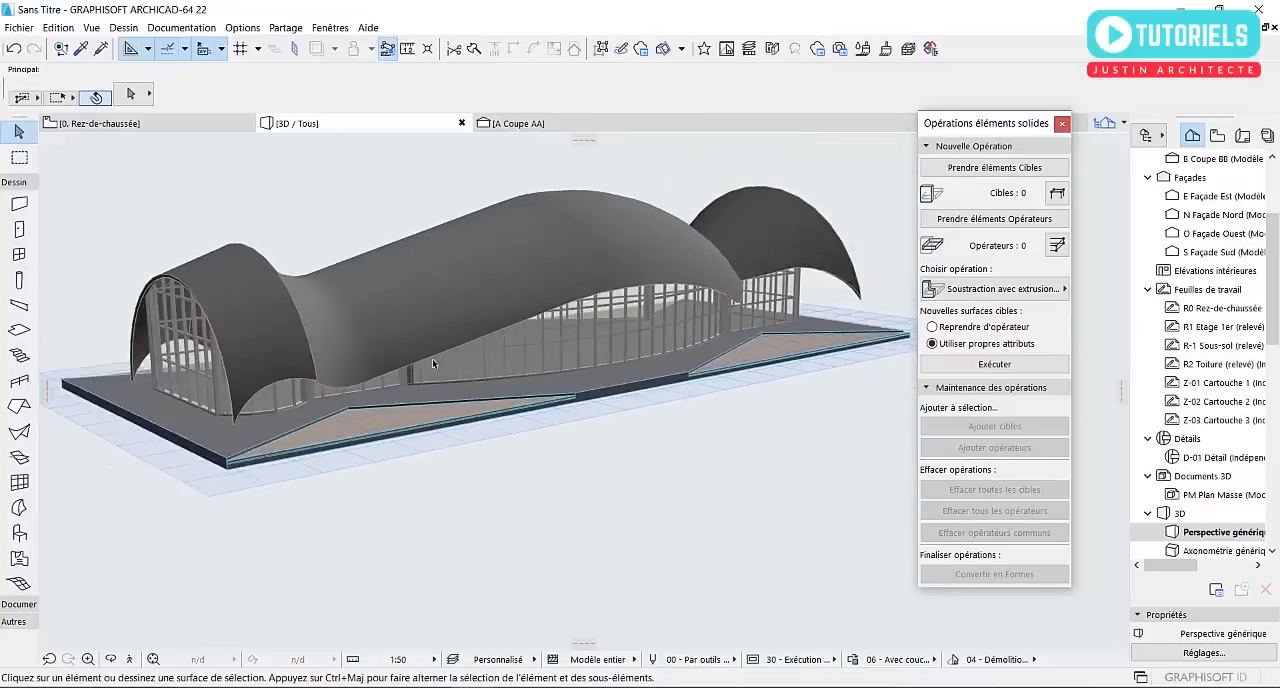
middle_click_drag(248, 366, 508, 346, "shift")
middle_click_drag(492, 395, 664, 418, "shift")
scroll(630, 420, "down", 4)
scroll(395, 422, "up", 3)
middle_click_drag(308, 425, 549, 438, "shift")
middle_click_drag(347, 432, 285, 466, "shift")
scroll(285, 466, "up", 3)
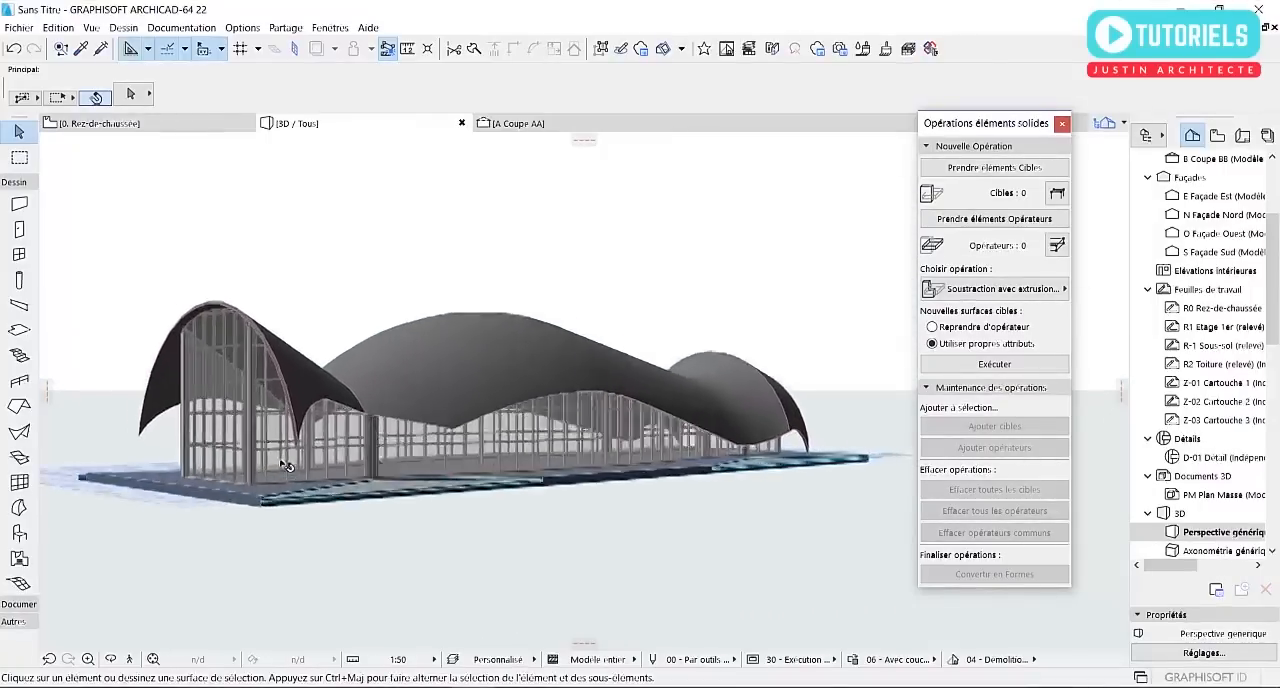
scroll(285, 466, "up", 2)
scroll(276, 450, "down", 2)
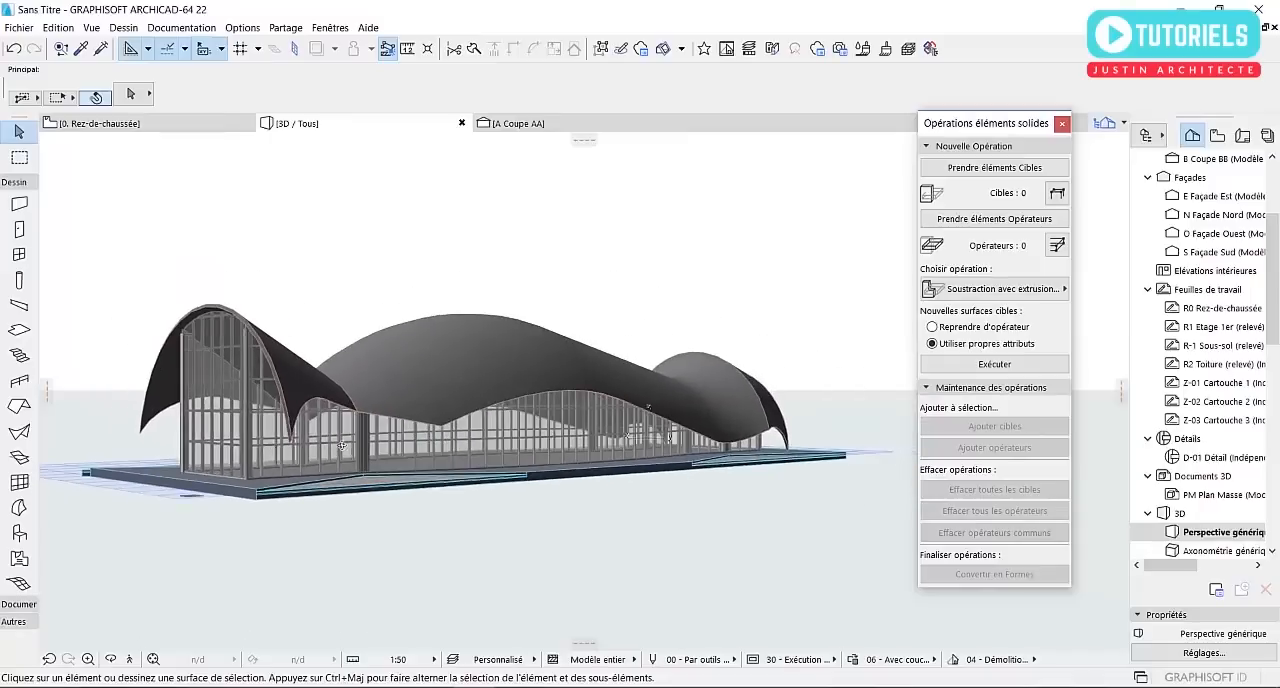
middle_click_drag(342, 446, 376, 481, "shift")
scroll(438, 426, "up", 2)
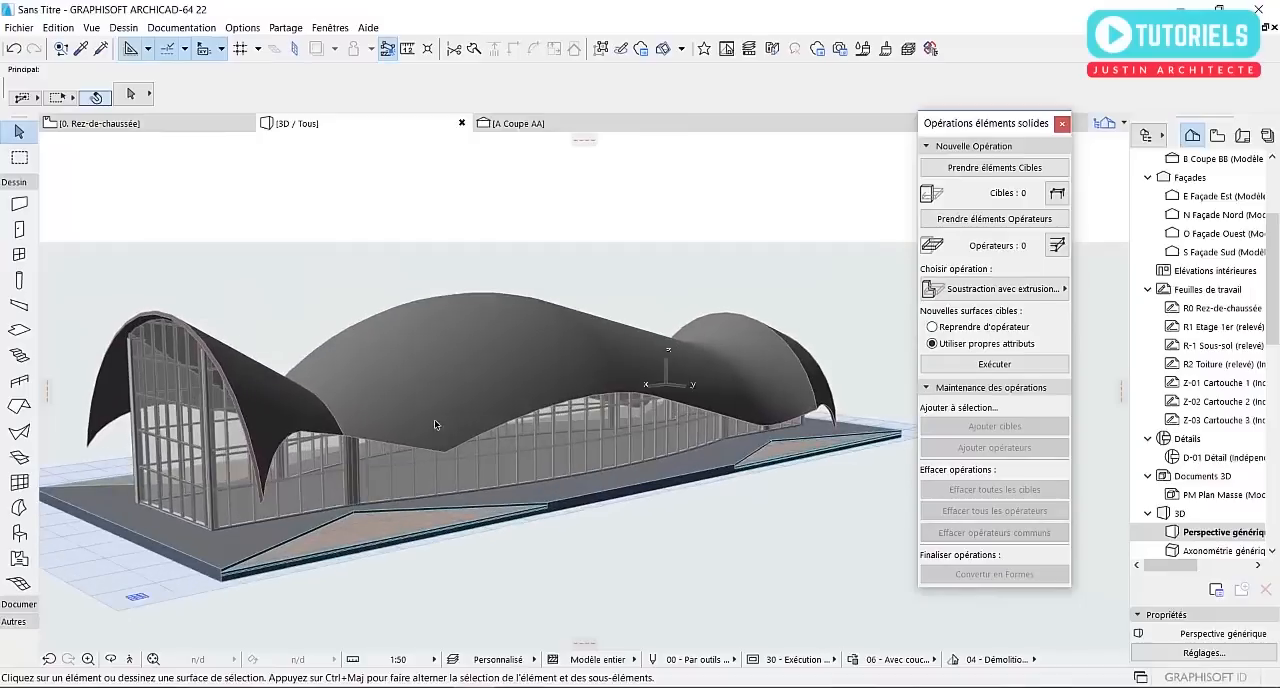
In section A Coupe AA, hide the layer of the large trimming form below the building
left_click(438, 426)
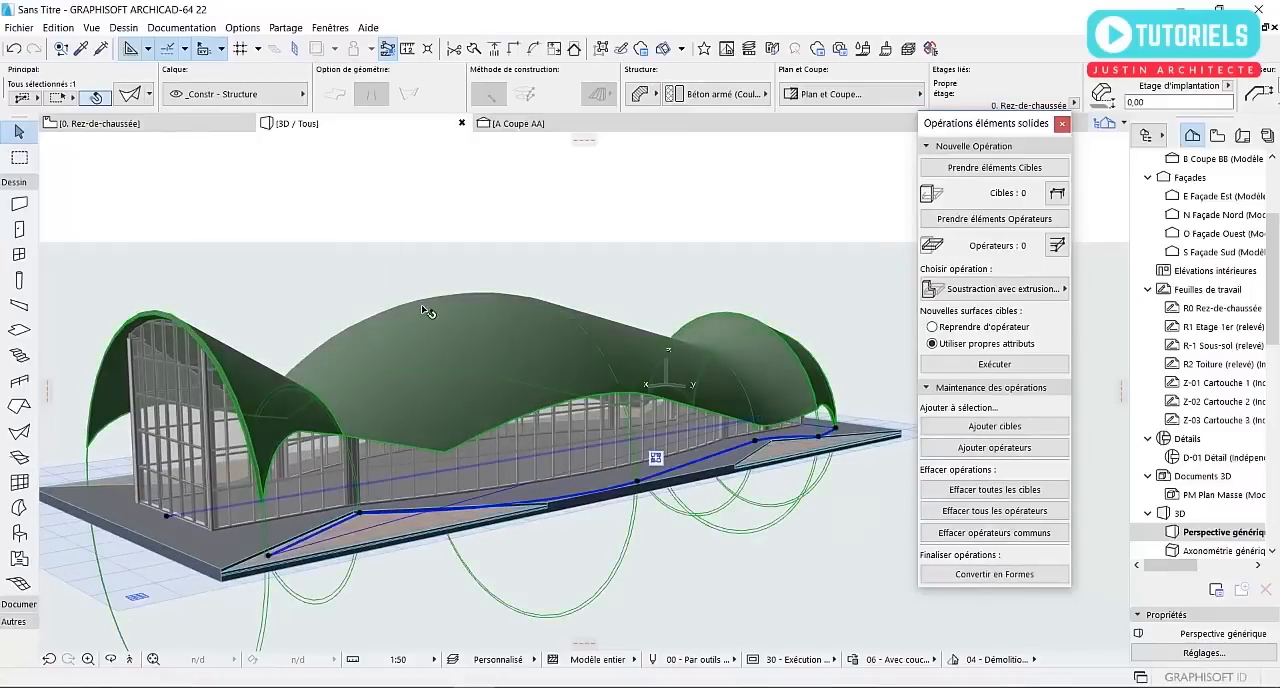
left_click(514, 125)
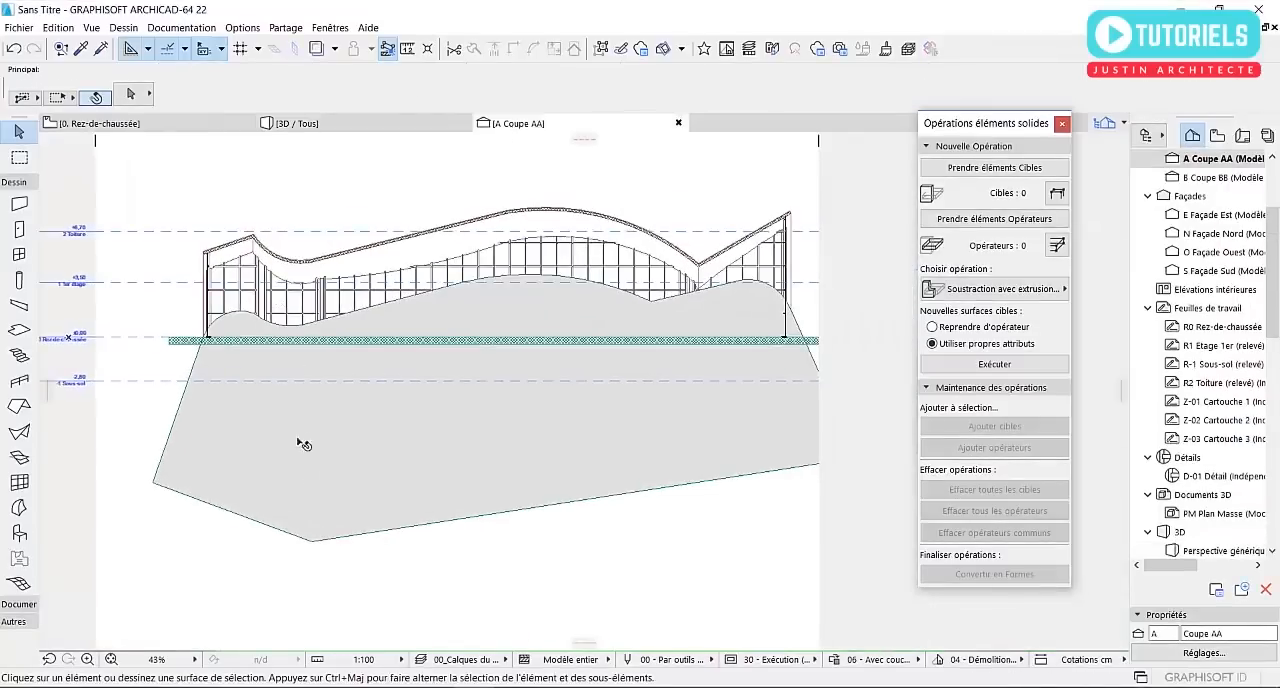
left_click(302, 502)
right_click(302, 502)
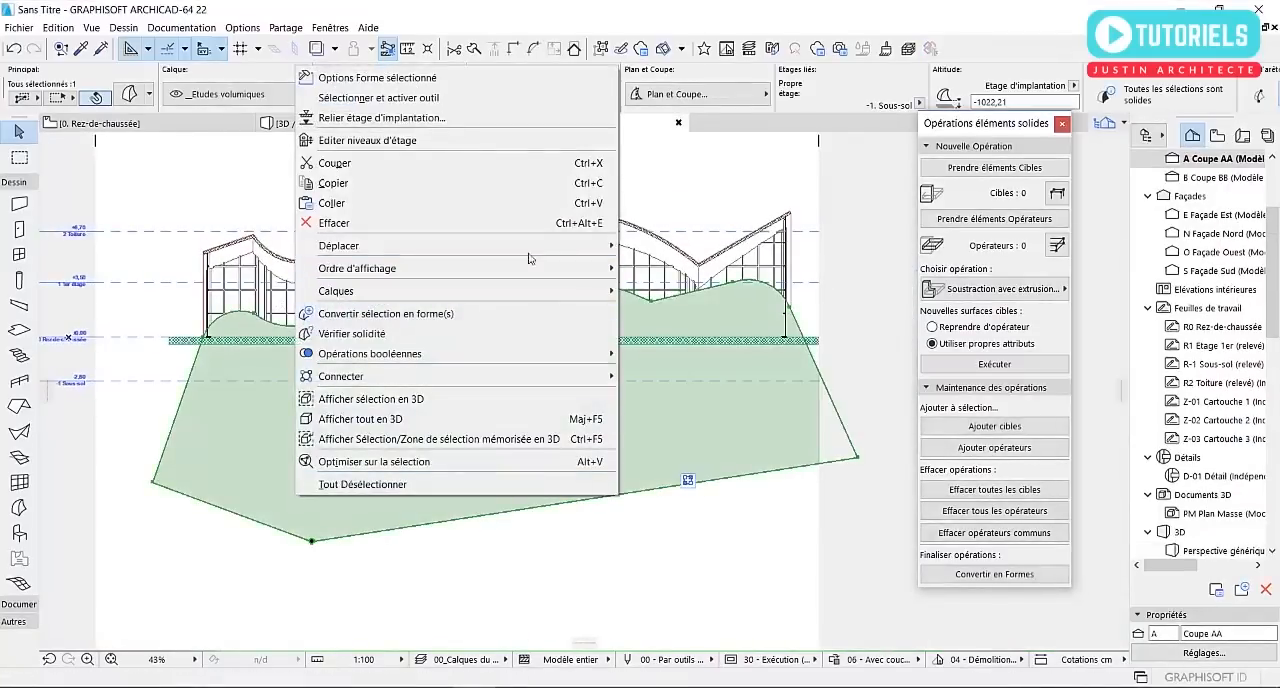
mouse_move(585, 291)
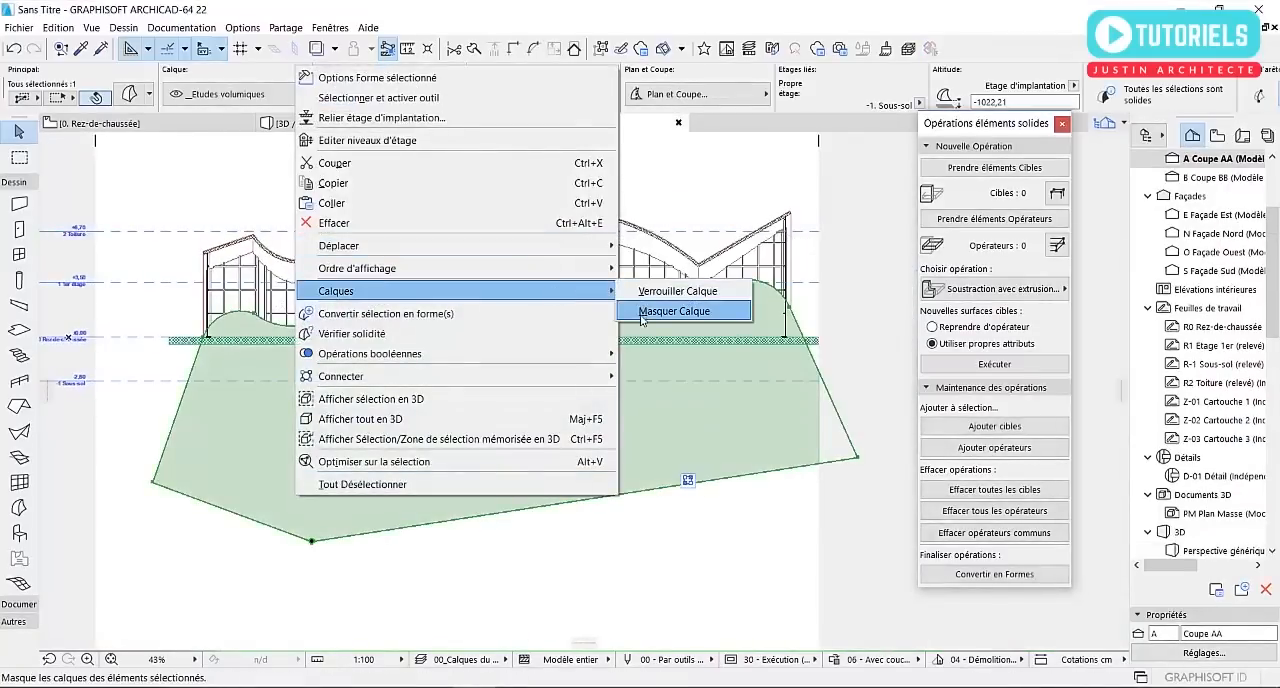
left_click(674, 311)
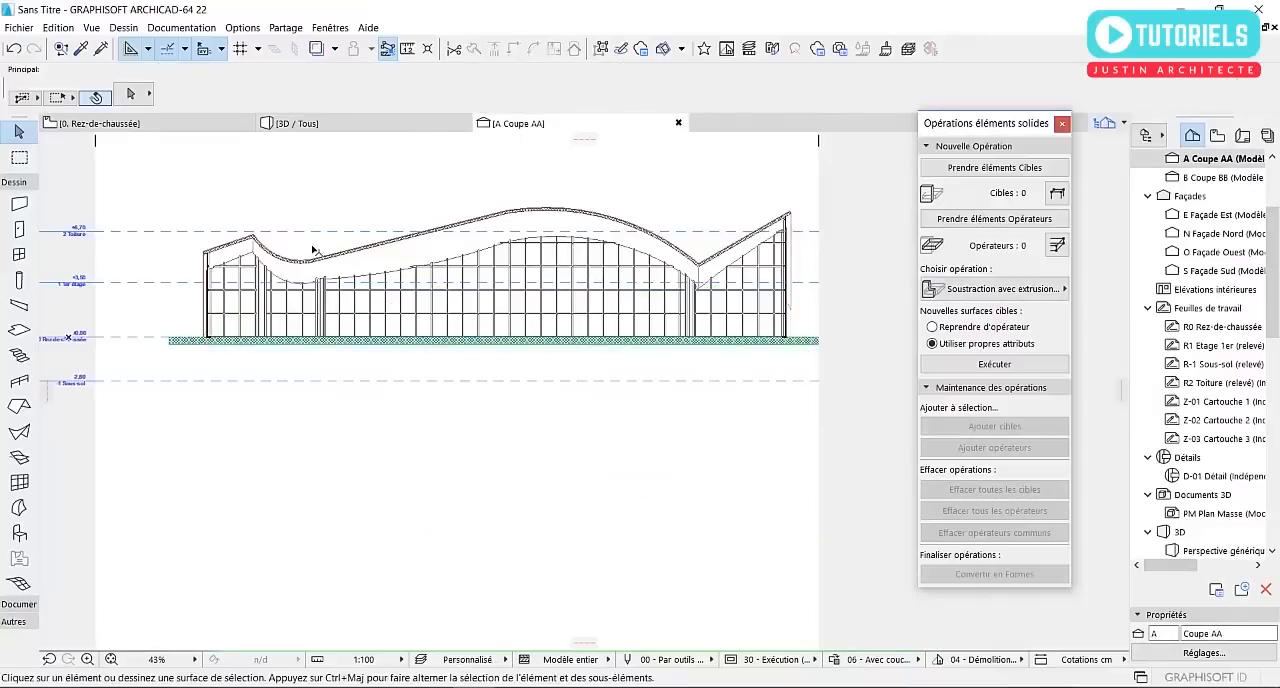
Try moving the shell roof down about 140 cm in section A Coupe AA and check the curtain walls in 3D
left_click(316, 258)
scroll(244, 260, "up", 3)
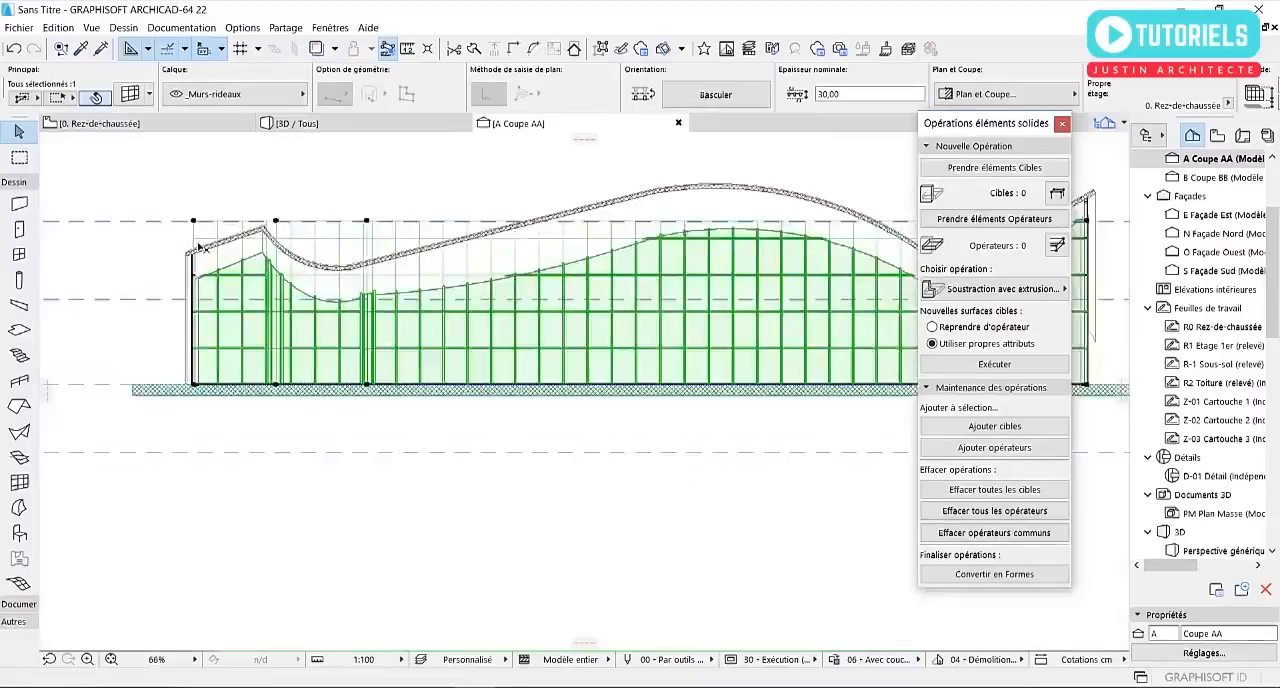
left_click(166, 257)
left_click(173, 255)
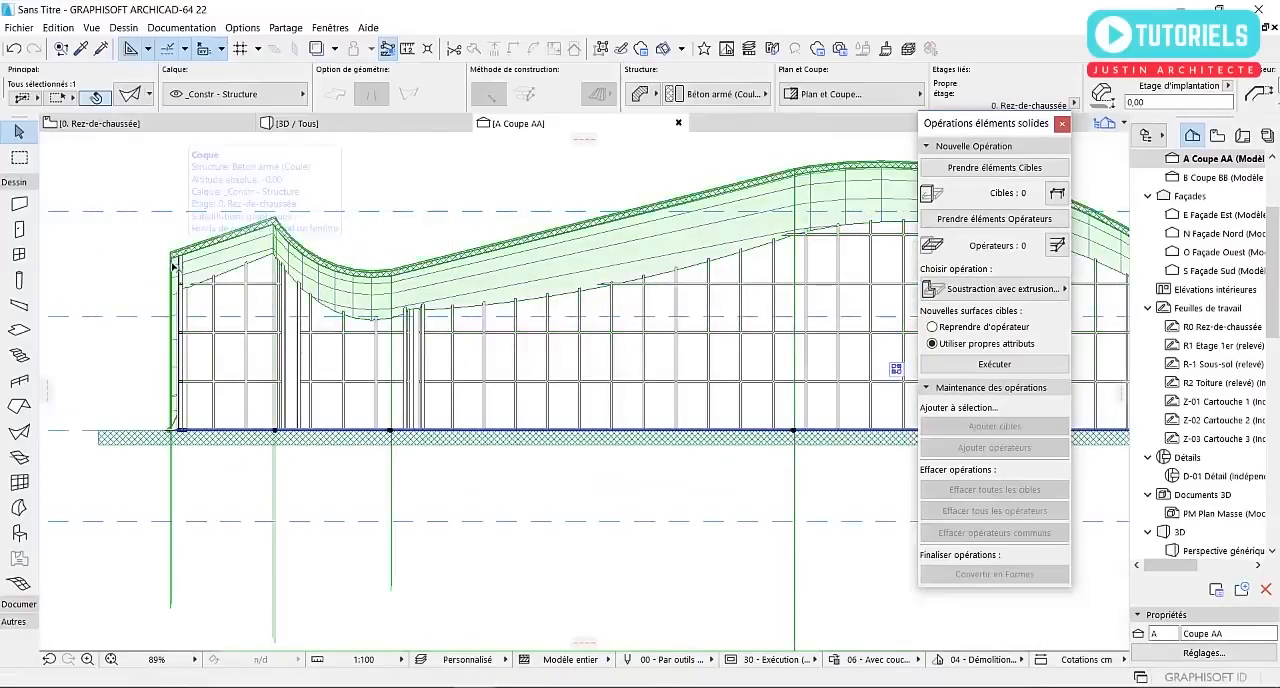
scroll(170, 447, "up", 1)
scroll(166, 349, "up", 1)
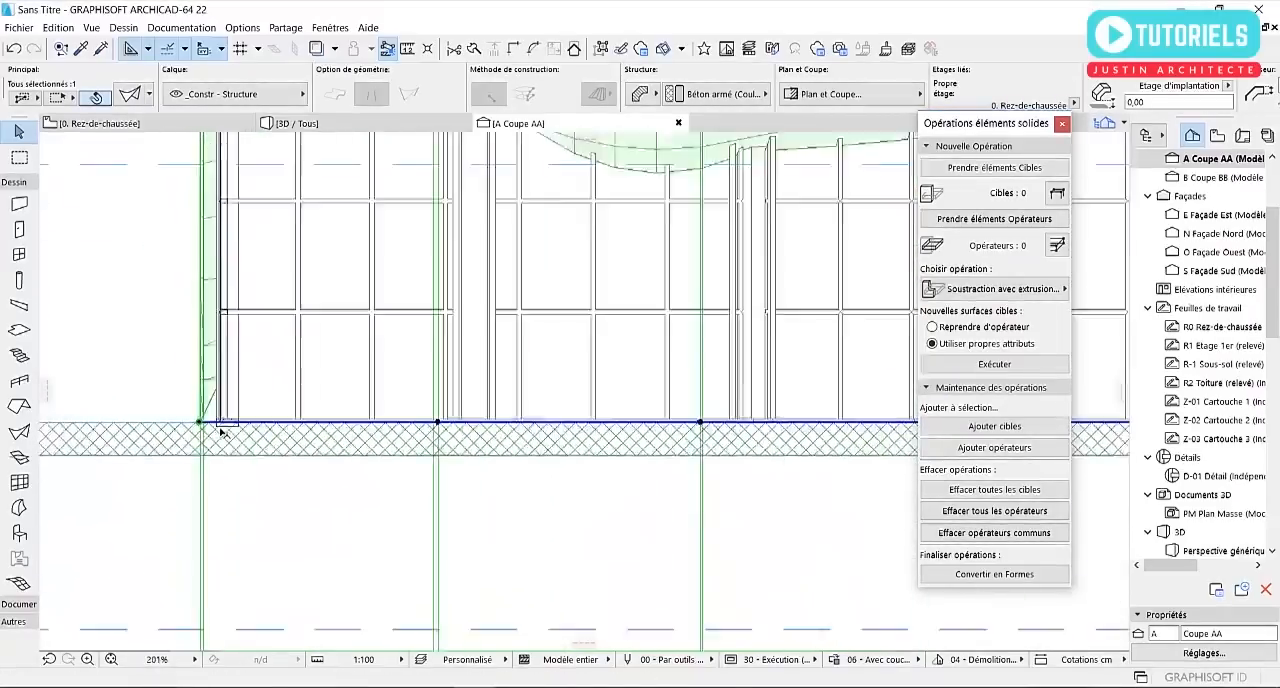
scroll(200, 343, "down", 3)
left_click(214, 427)
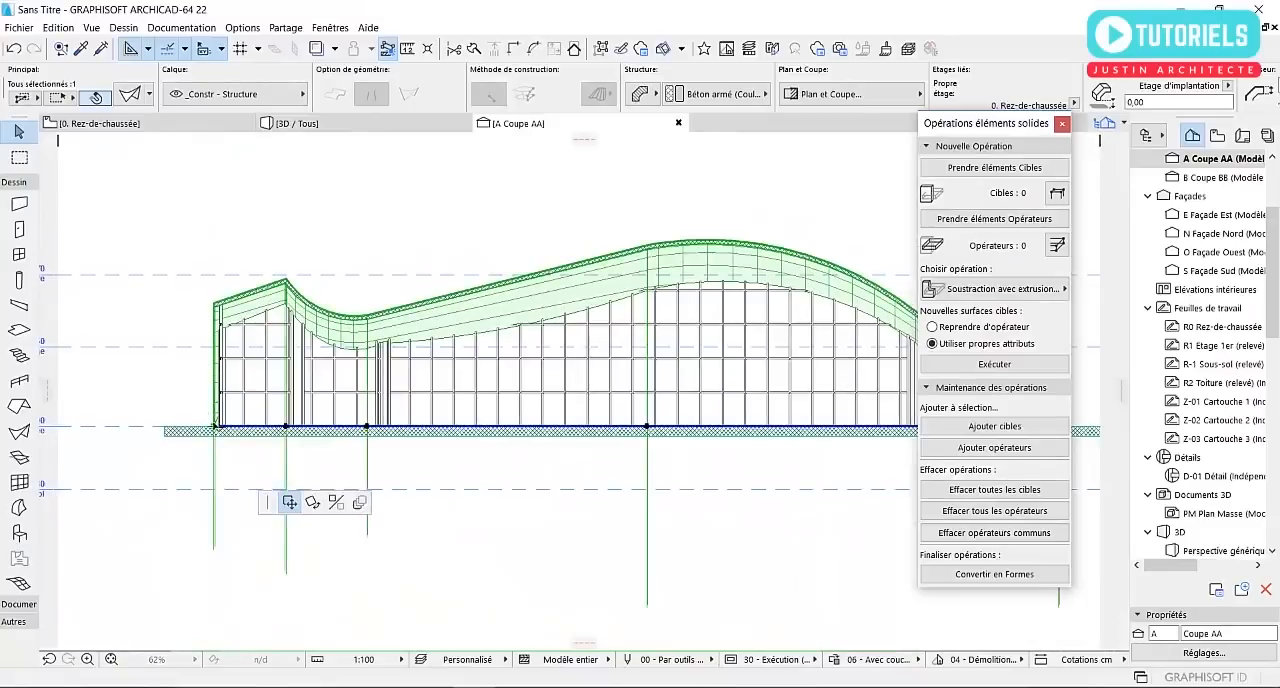
left_click(215, 459)
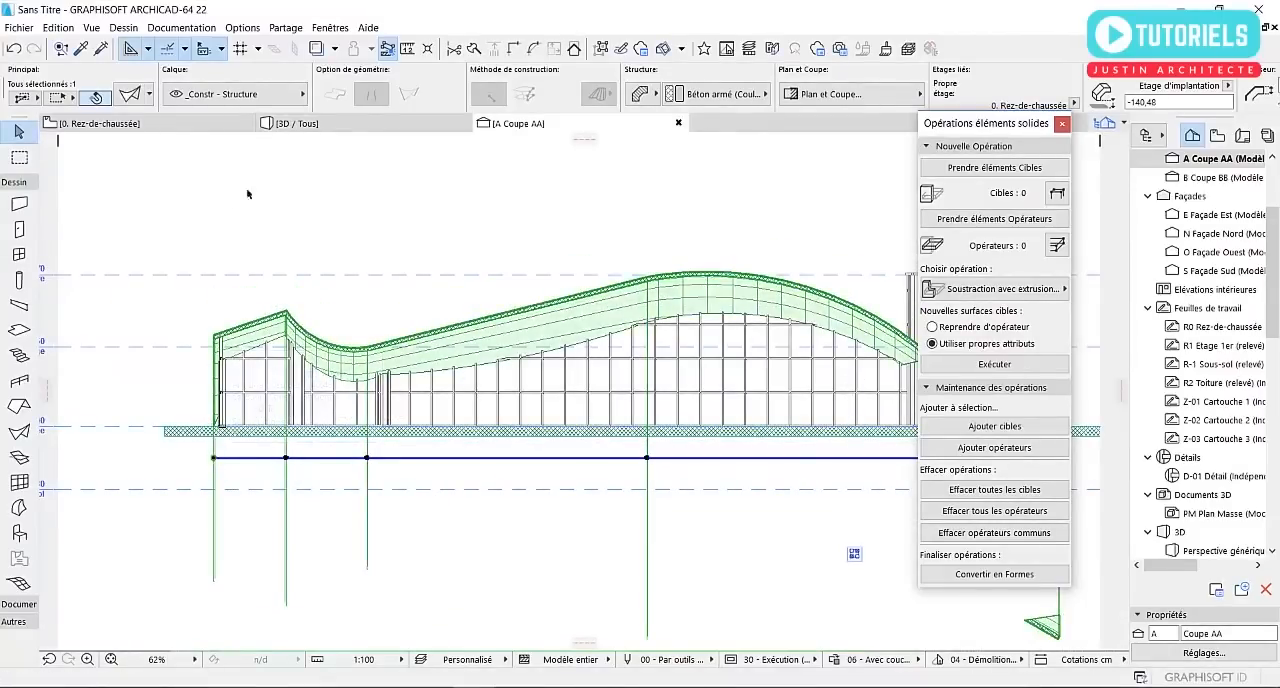
left_click(314, 124)
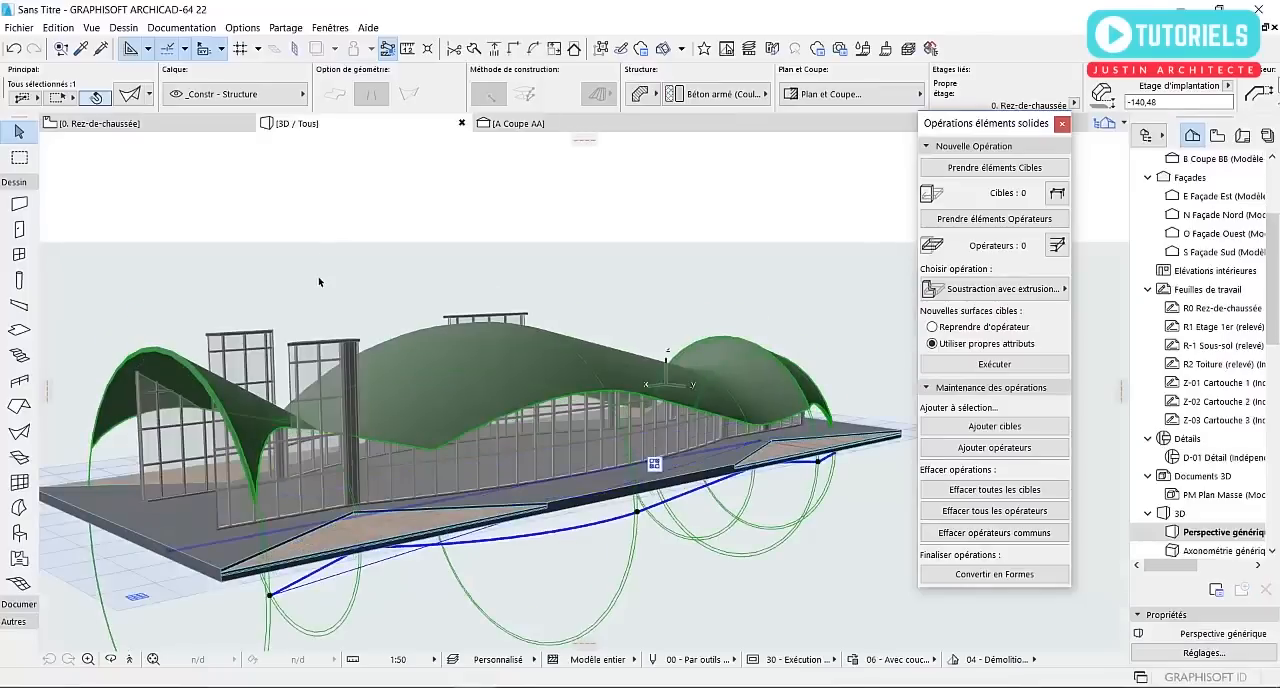
middle_click_drag(312, 312, 311, 337, "shift")
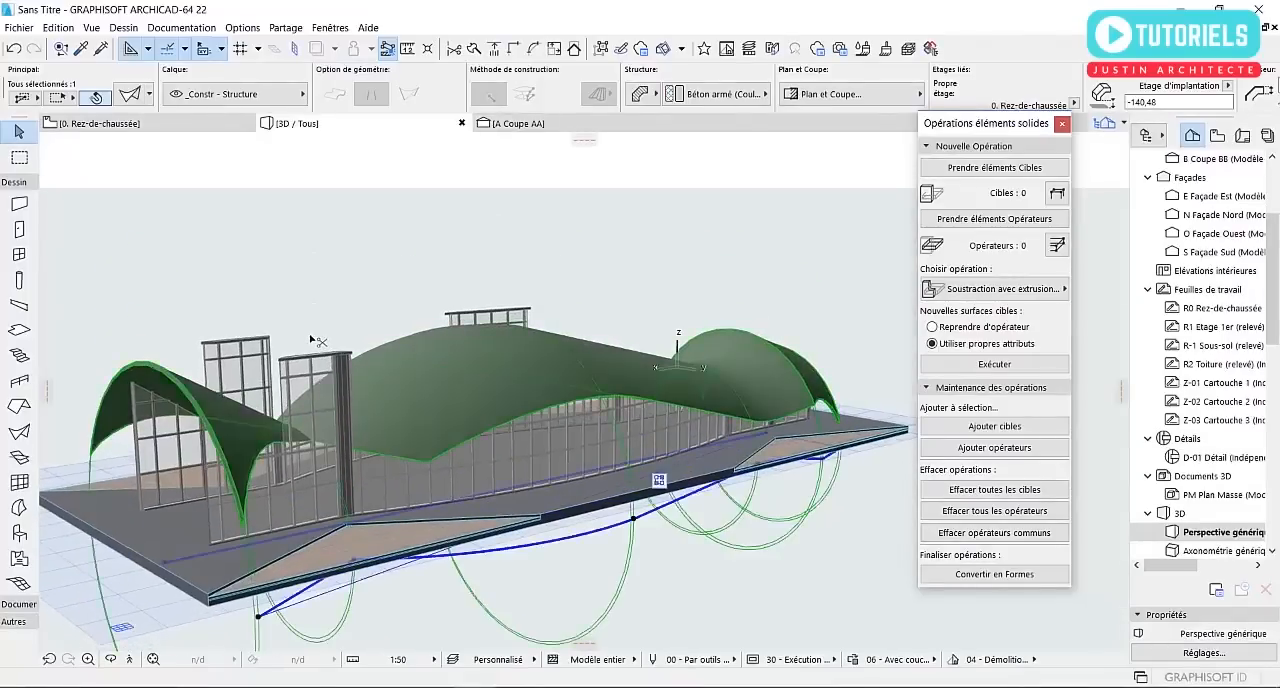
Undo the shell's downward move in section A Coupe AA and return to the 3D perspective
key("ctrl+Tab")
key("ctrl+z")
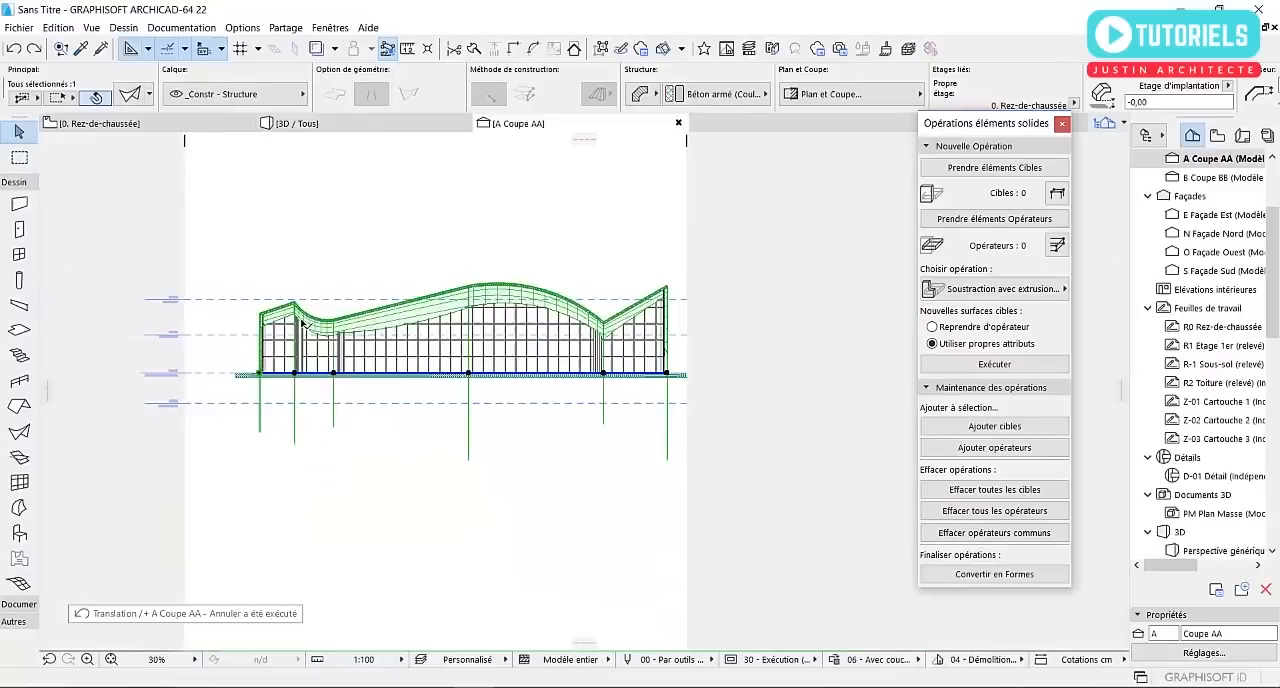
scroll(287, 265, "up", 5)
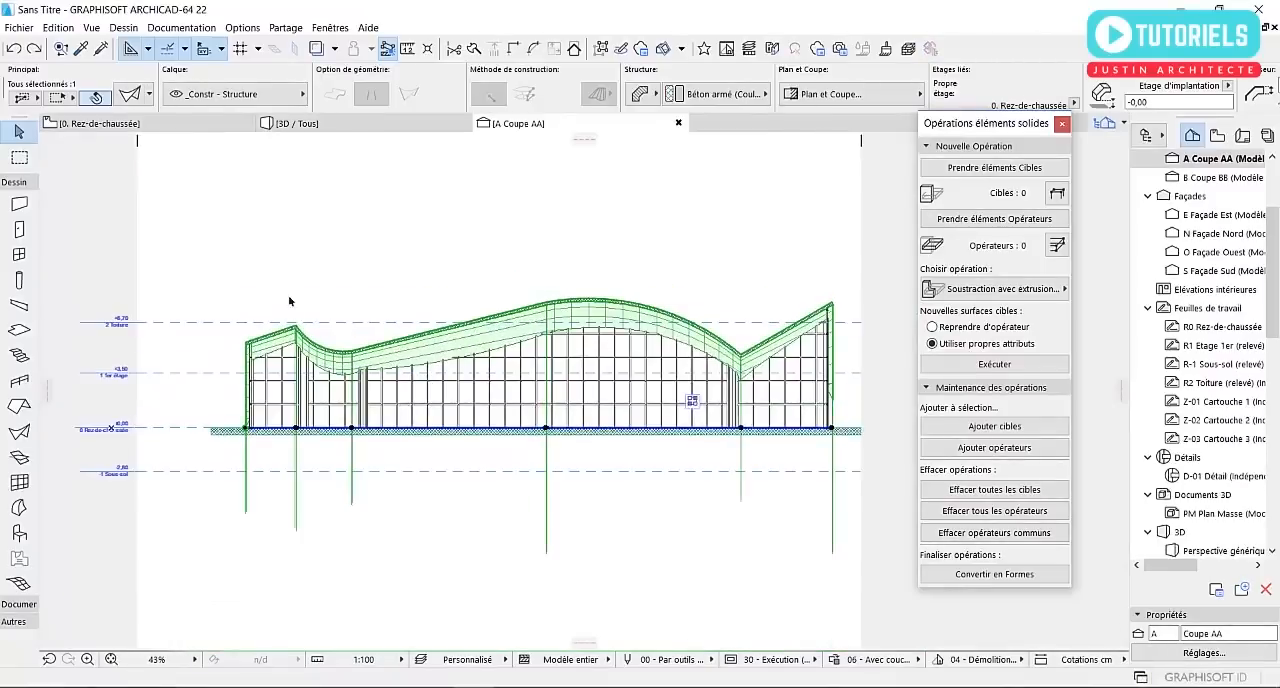
left_click(300, 123)
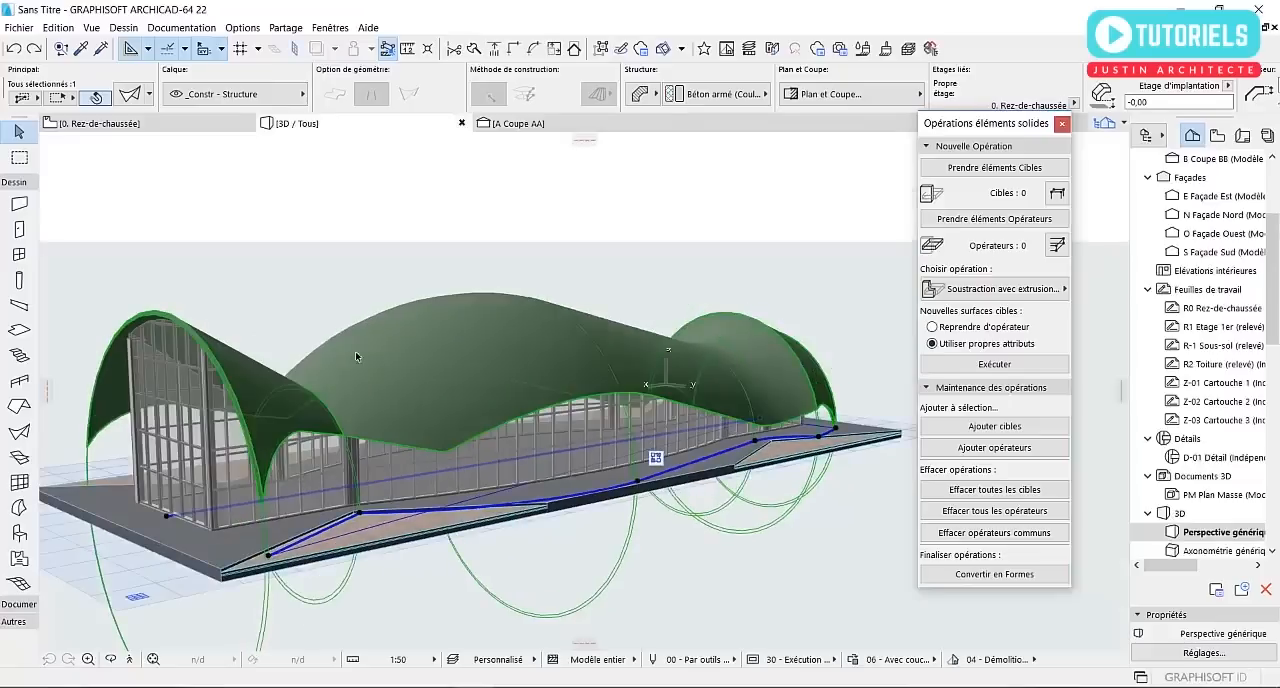
Examine the shell roof in 3D, and review the whole building layout in the 0. Rez-de-chaussée plan
key("Escape")
scroll(423, 322, "down", 2)
middle_click_drag(617, 336, 257, 244, "shift")
scroll(253, 328, "down", 2)
left_click(376, 344)
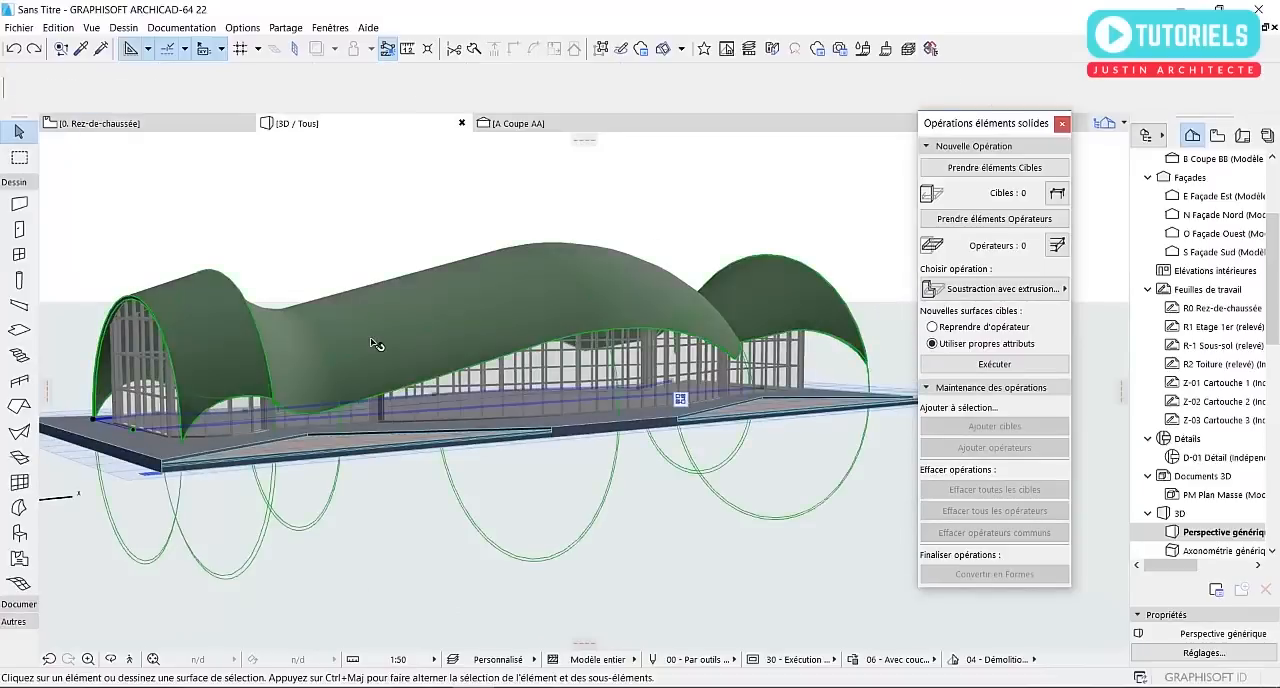
left_click(166, 133)
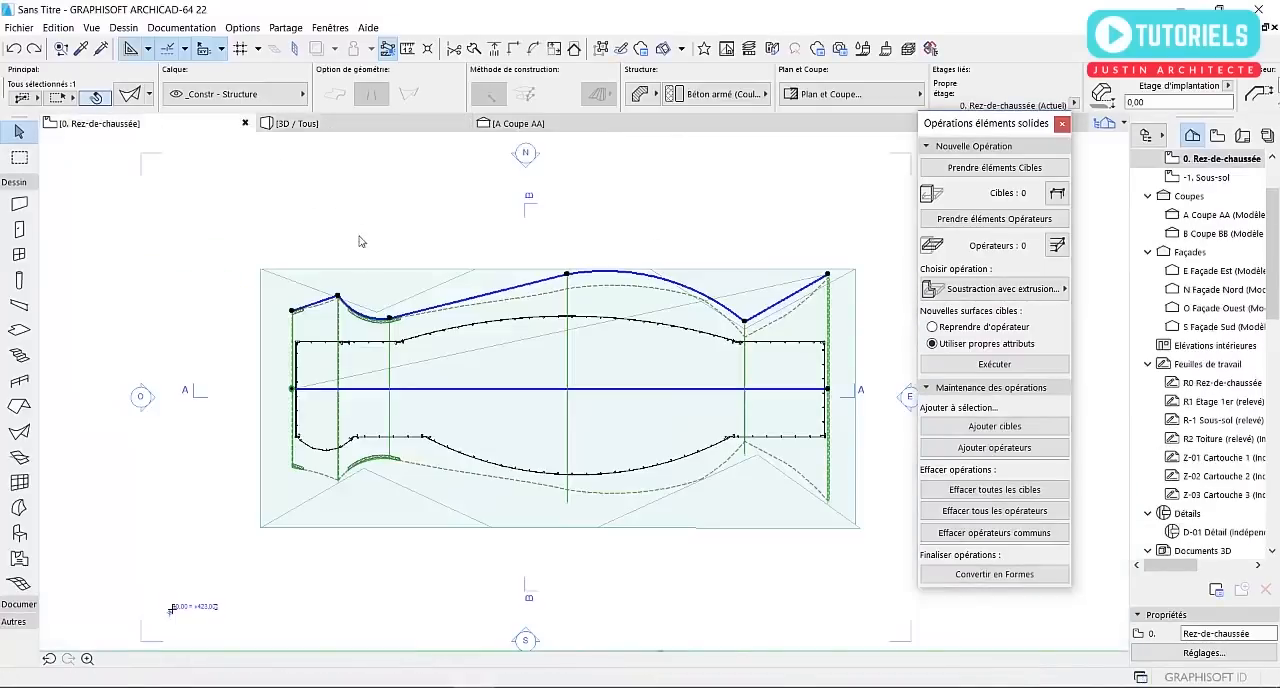
left_click(373, 257)
scroll(688, 489, "up", 3)
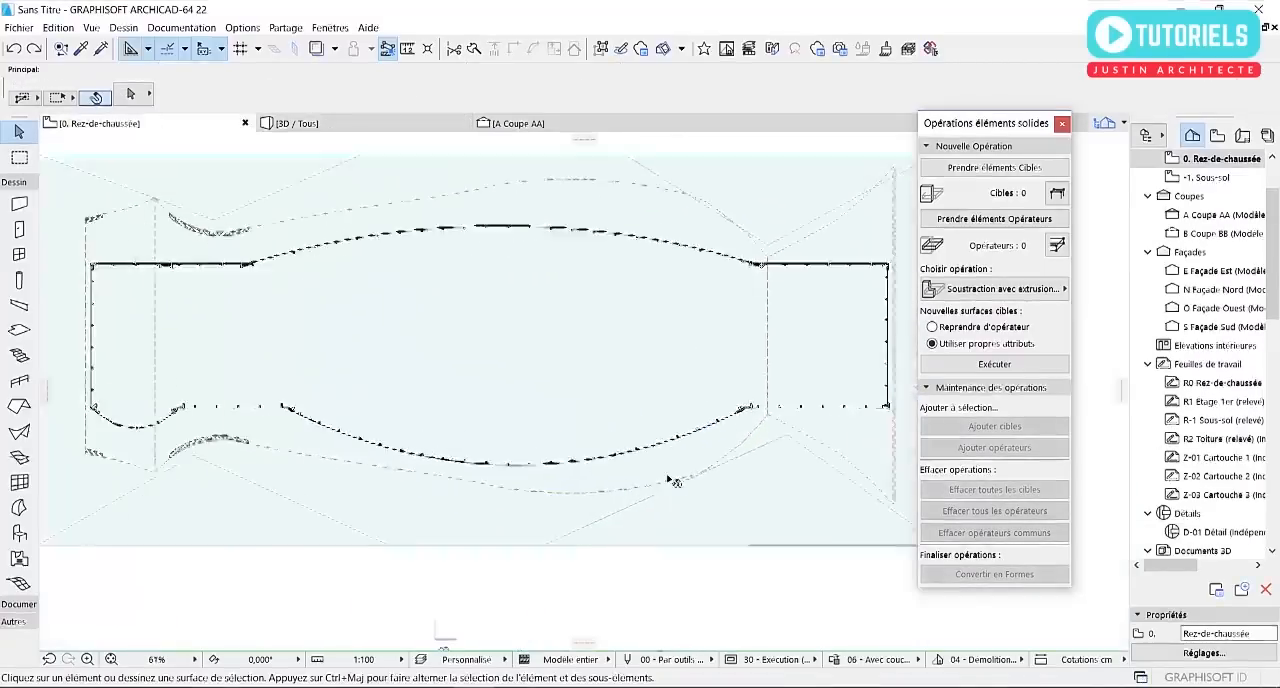
scroll(489, 348, "down", 3)
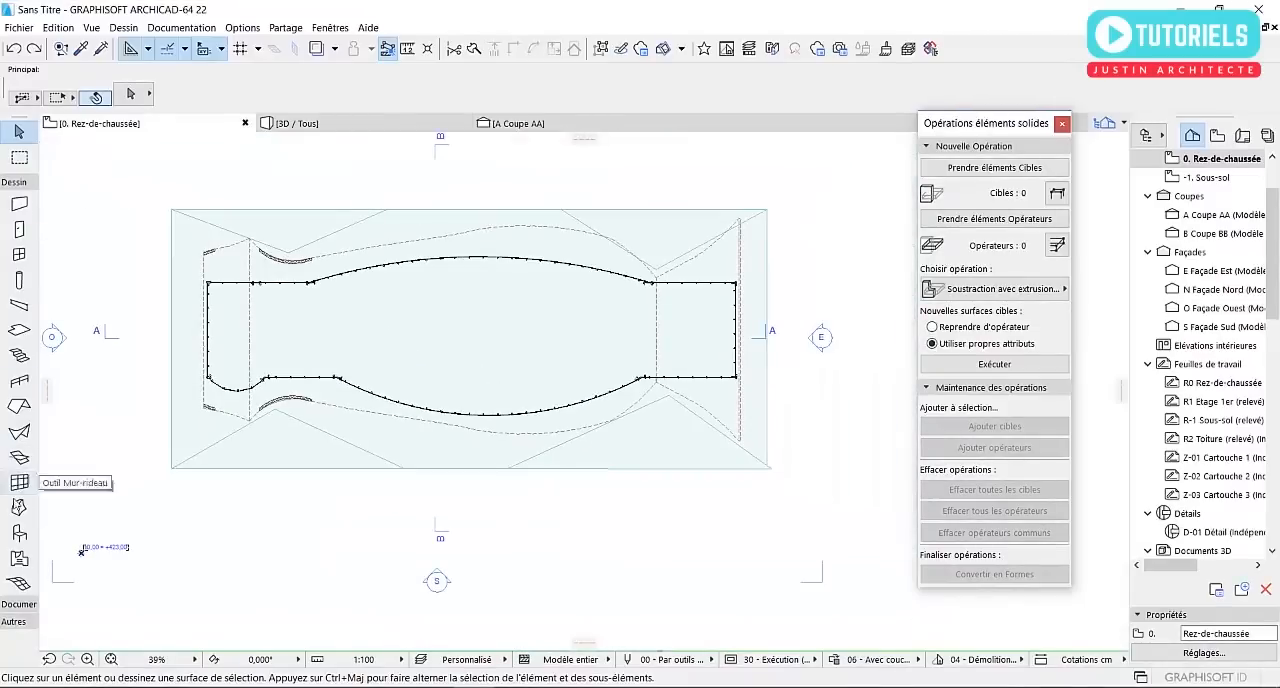
scroll(68, 529, "down", 2)
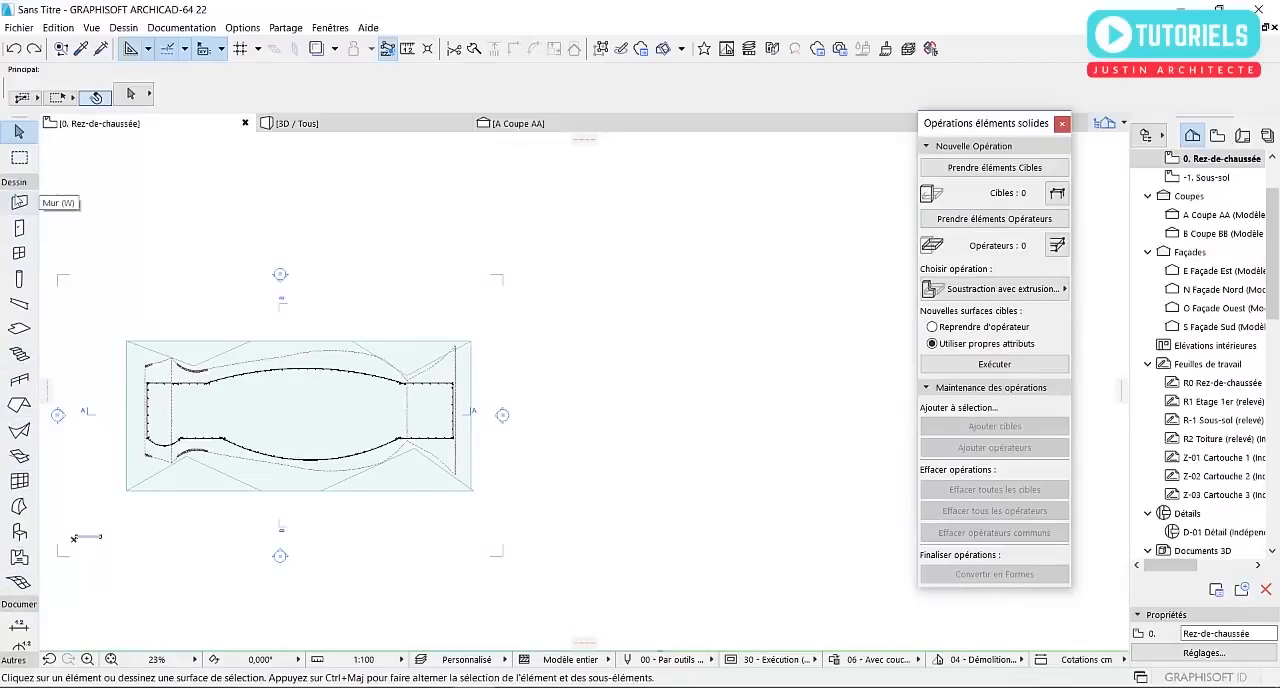
In the 0. Rez-de-chaussée plan, draw a wide ellipse centred between the two long curved curtain walls
left_click(14, 182)
left_click(19, 373)
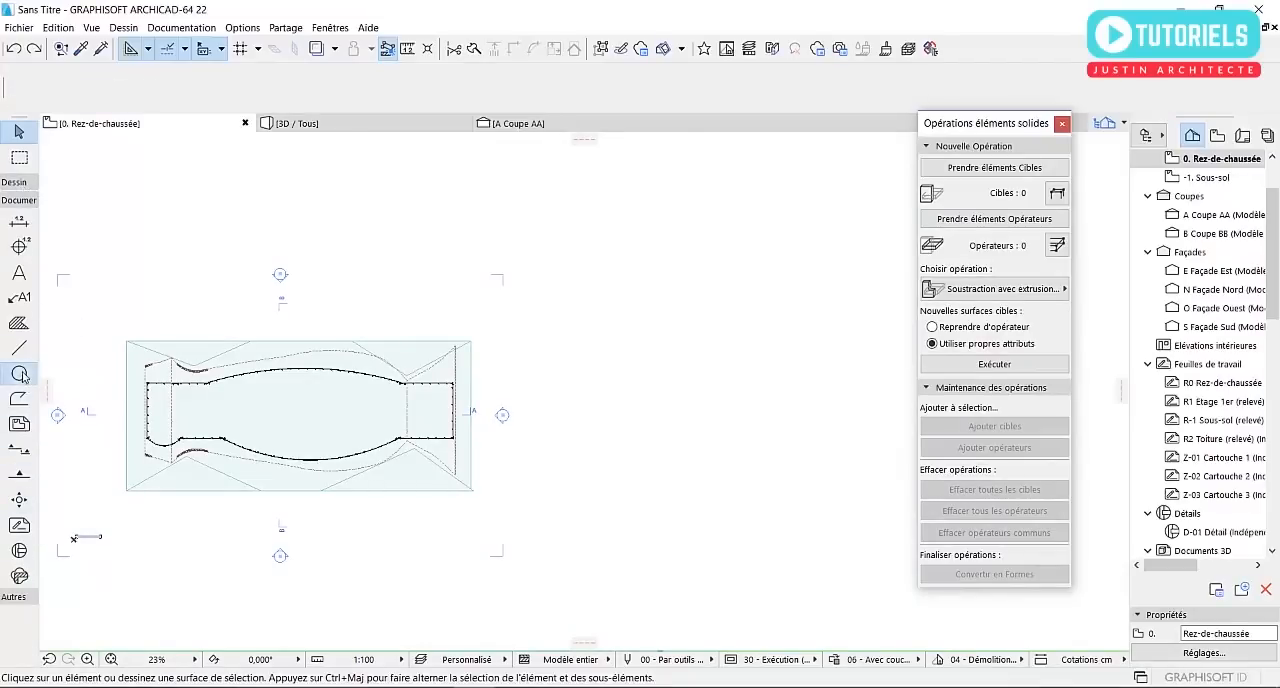
scroll(412, 464, "up", 3)
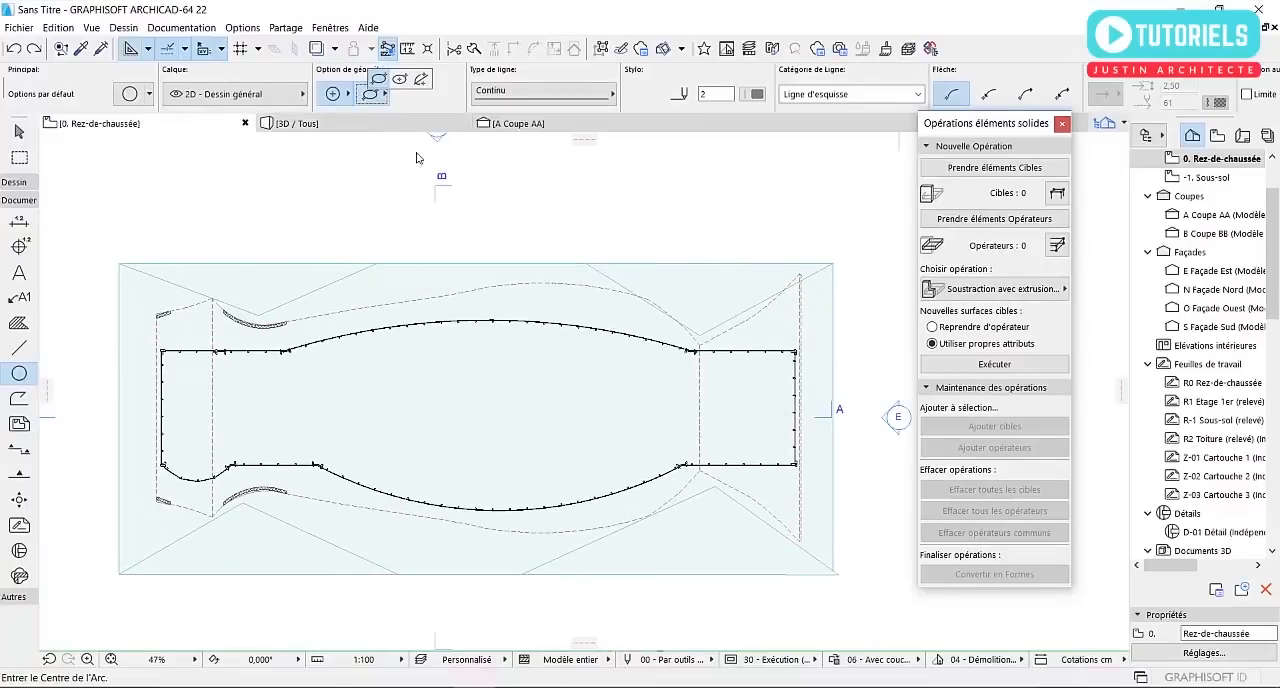
left_click(398, 80)
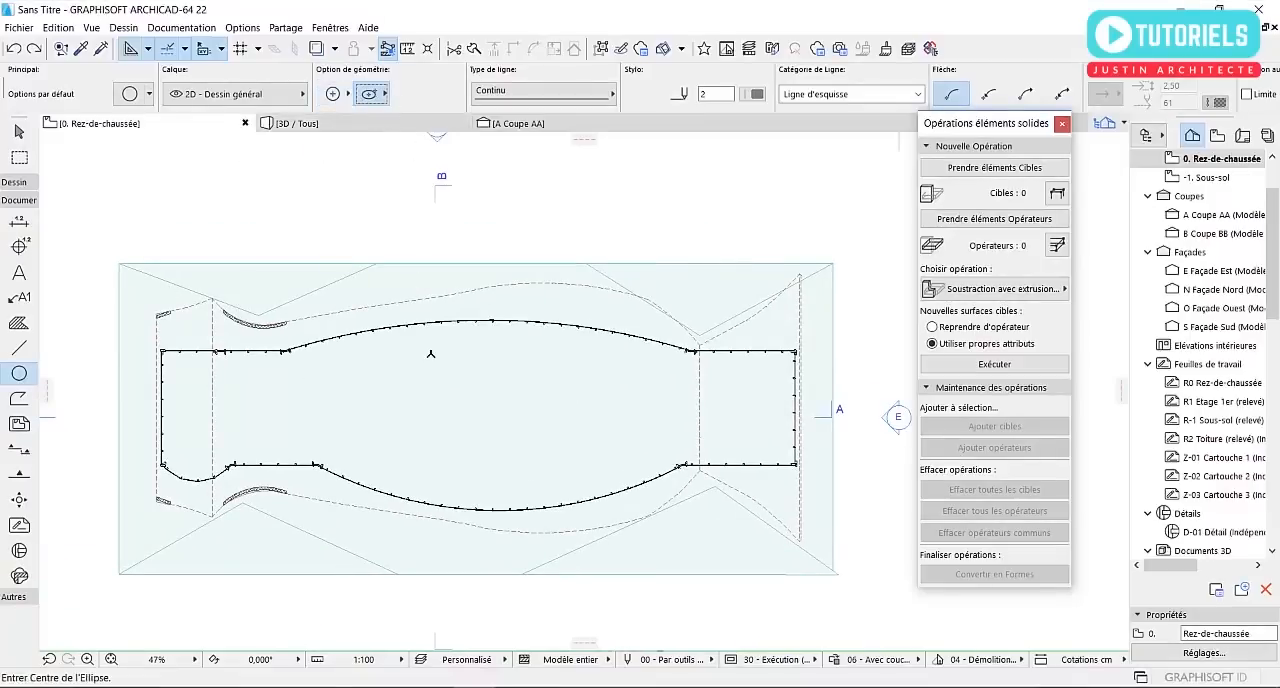
left_click(486, 397)
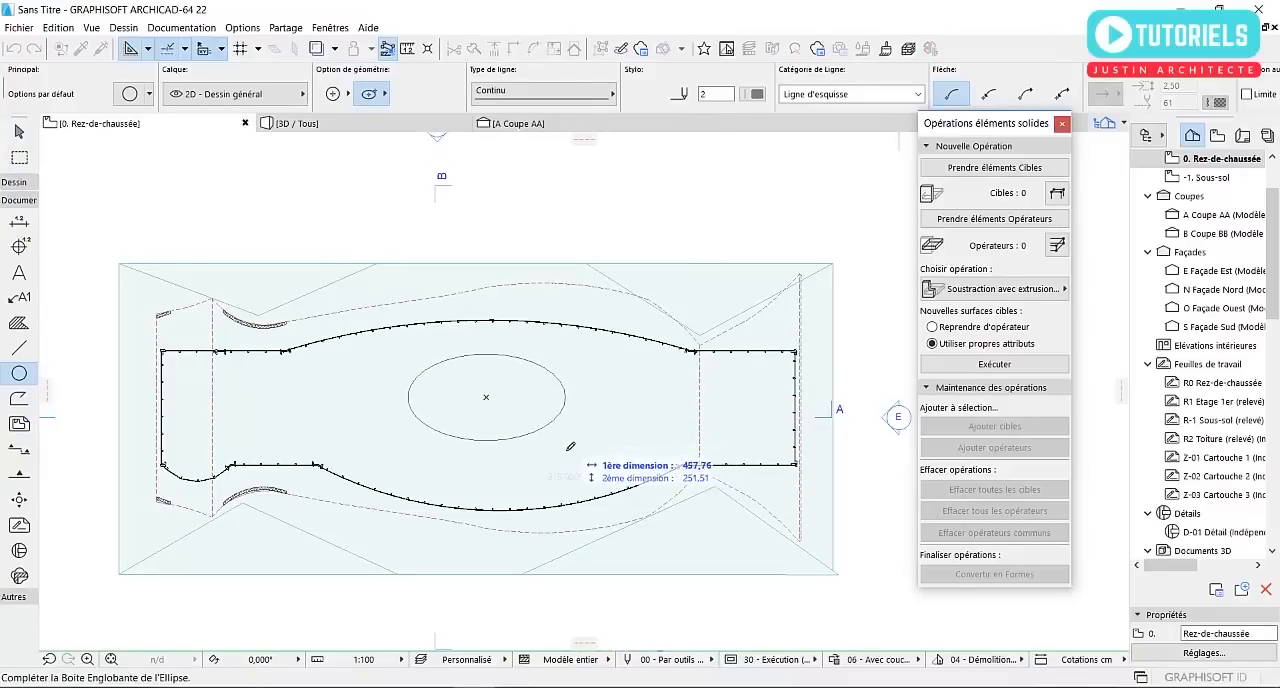
left_click(587, 443)
scroll(521, 429, "up", 2)
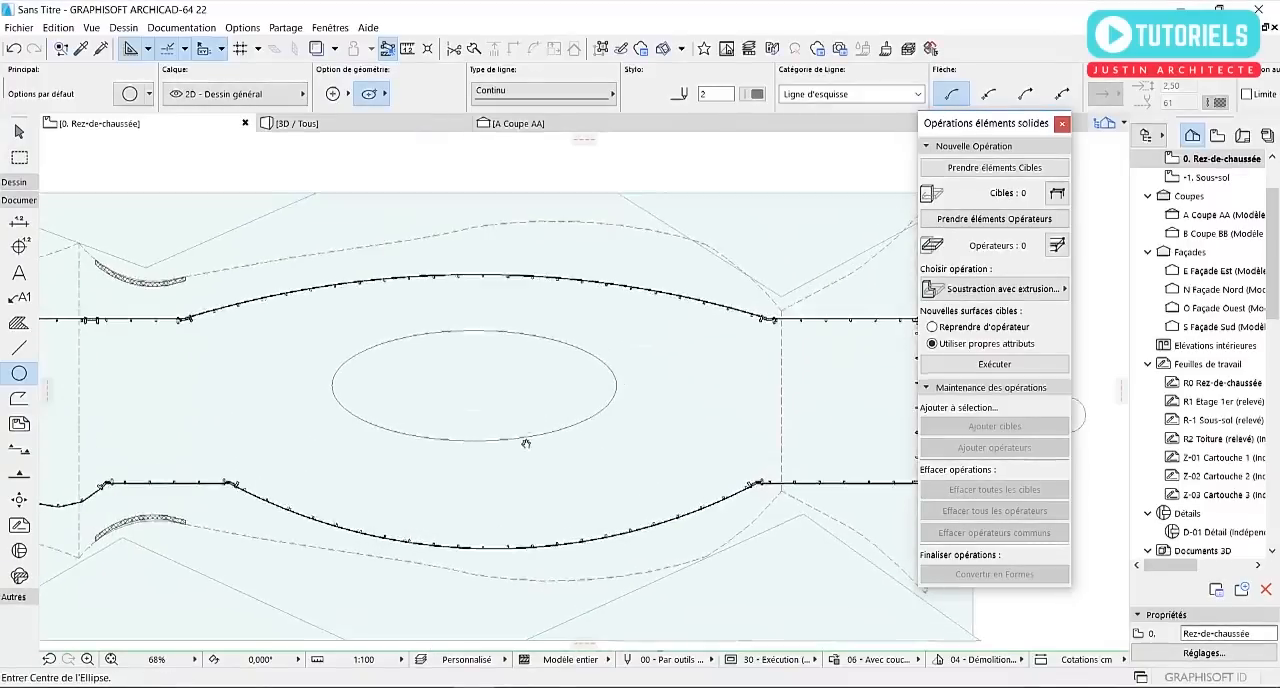
middle_click_drag(525, 431, 527, 459)
key("Escape")
scroll(357, 385, "up", 1)
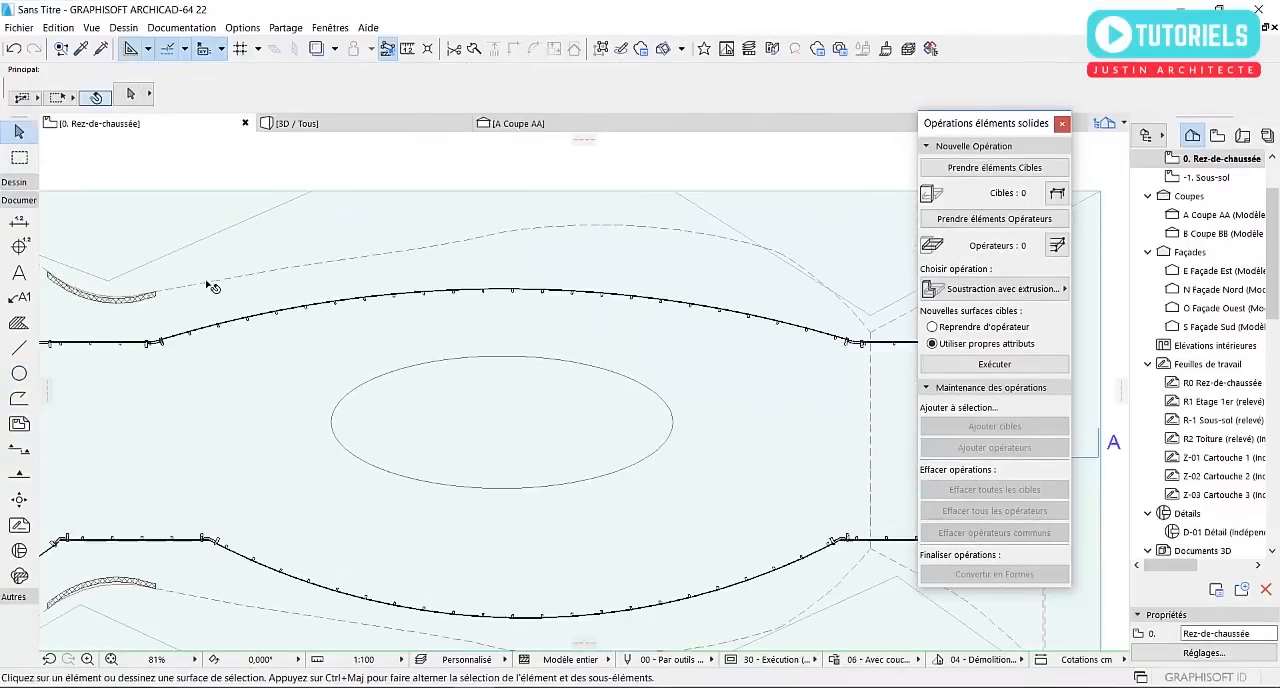
Try a single straight line joining two points on the upper edge of the ellipse, and undo it
left_click(19, 347)
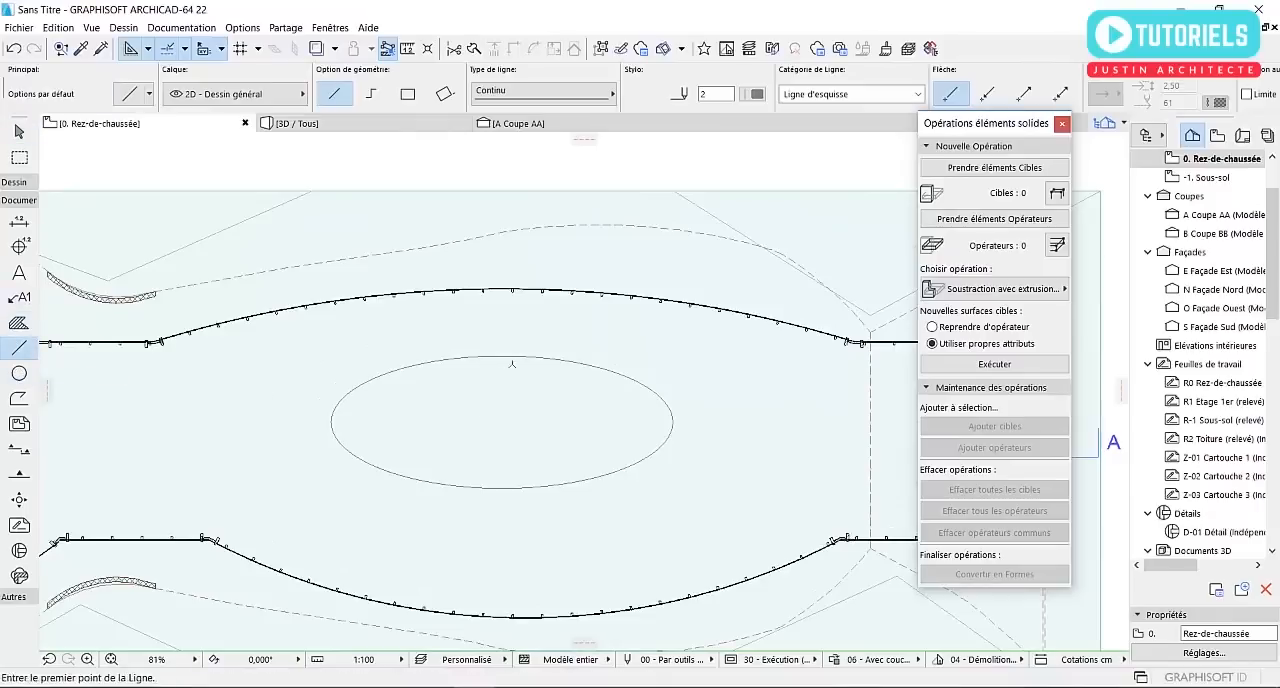
left_click(509, 356)
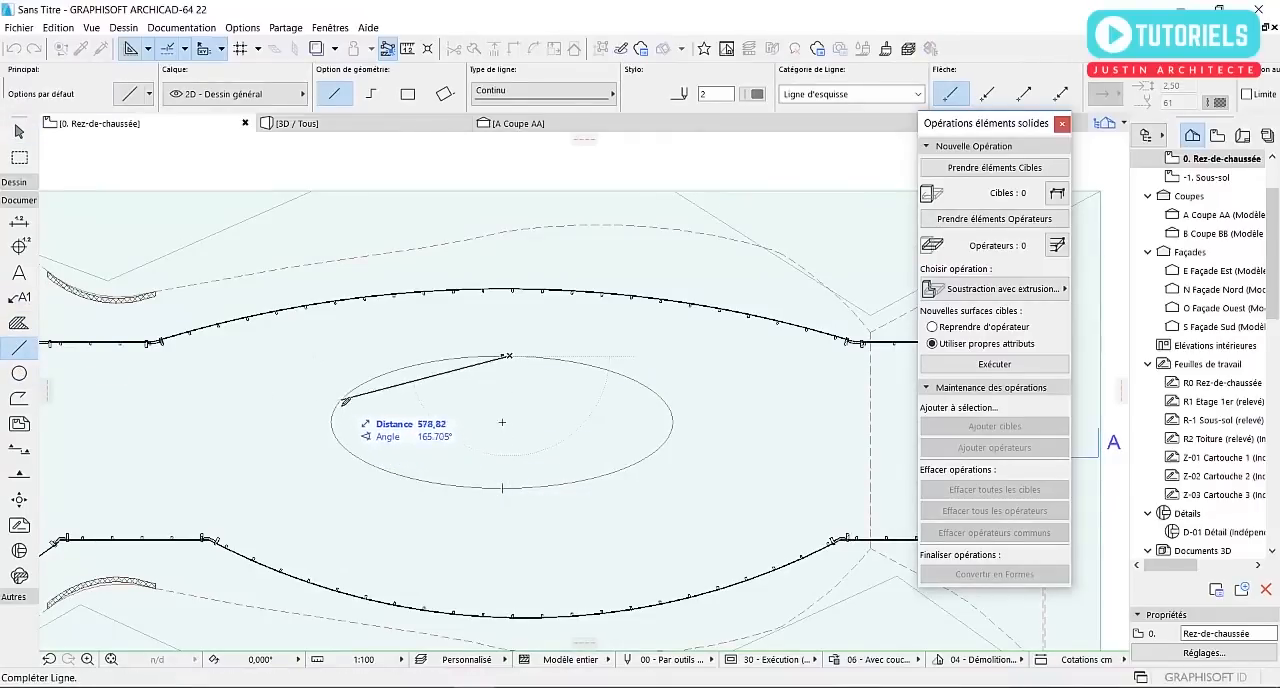
left_click(390, 376)
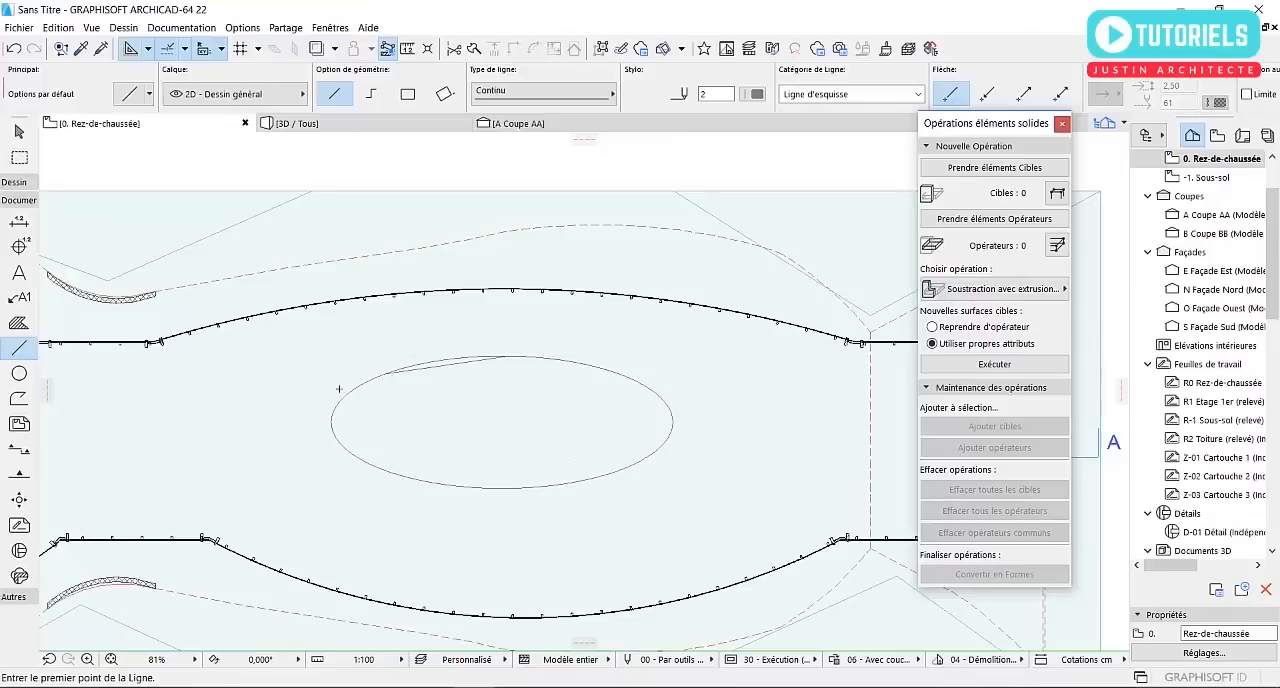
key("ctrl+z")
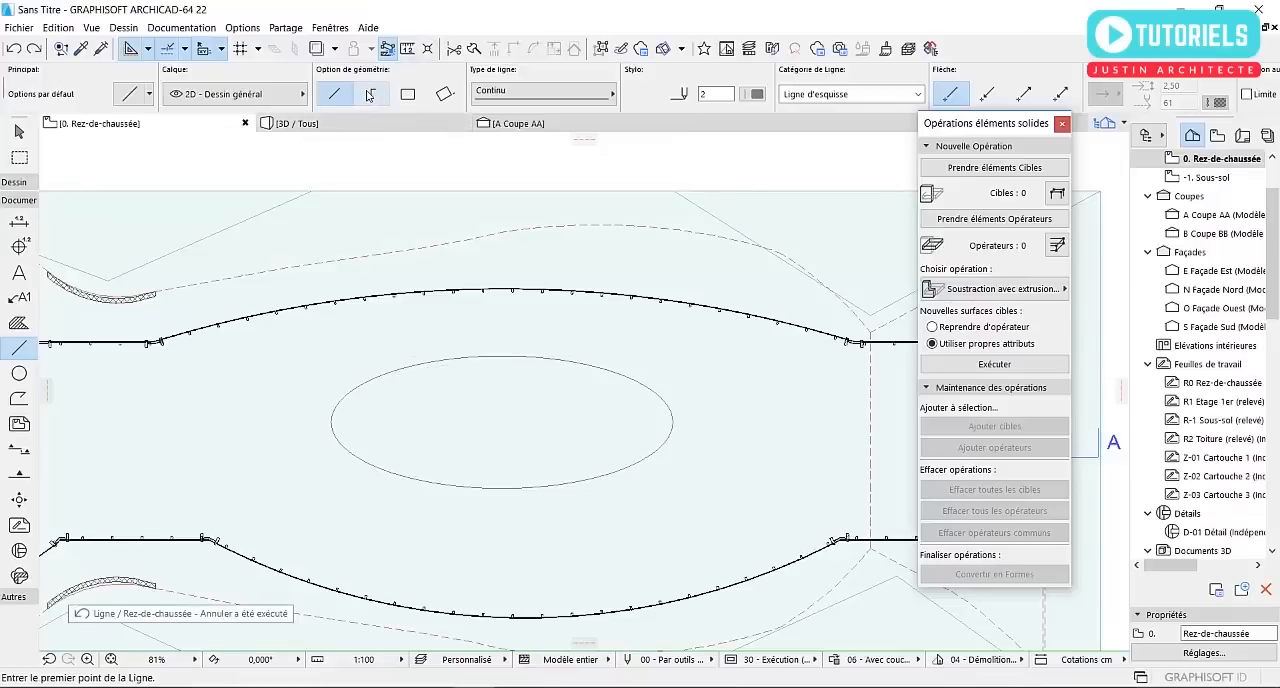
Draw a continuous zigzag polyline of long straight segments that cross the ellipse repeatedly and divide it into irregular cells
left_click(462, 357)
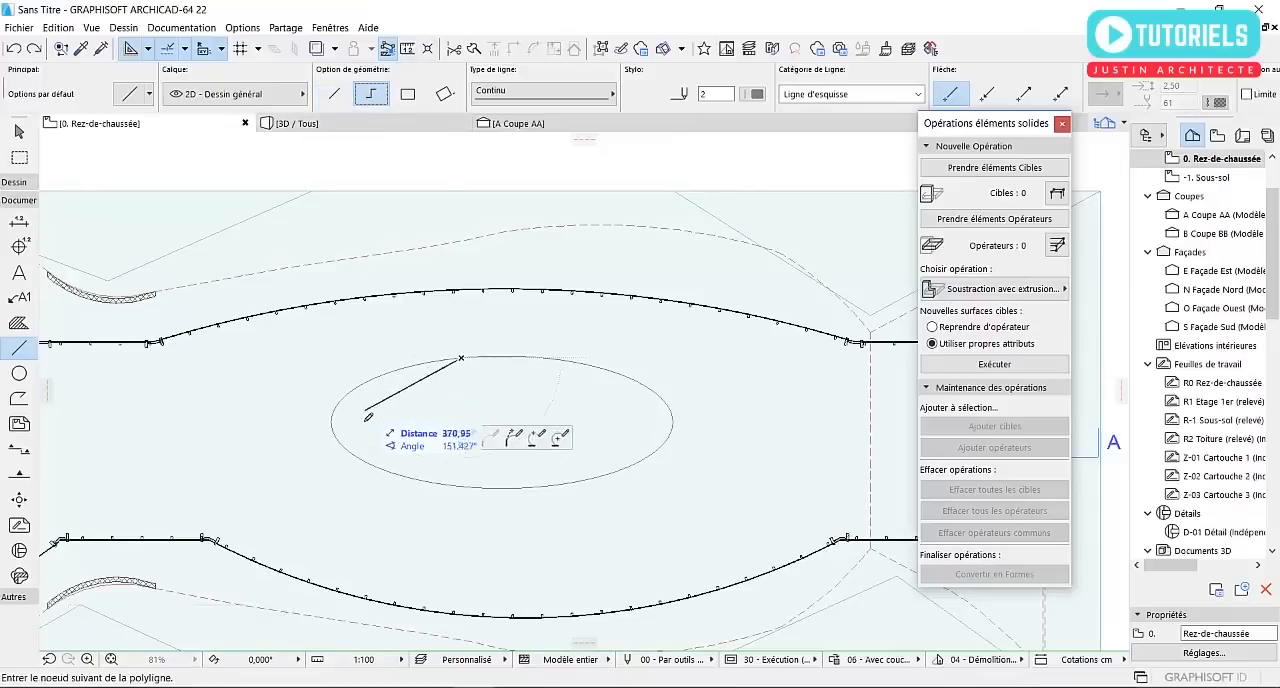
left_click(316, 466)
left_click(627, 351)
left_click(621, 524)
left_click(341, 361)
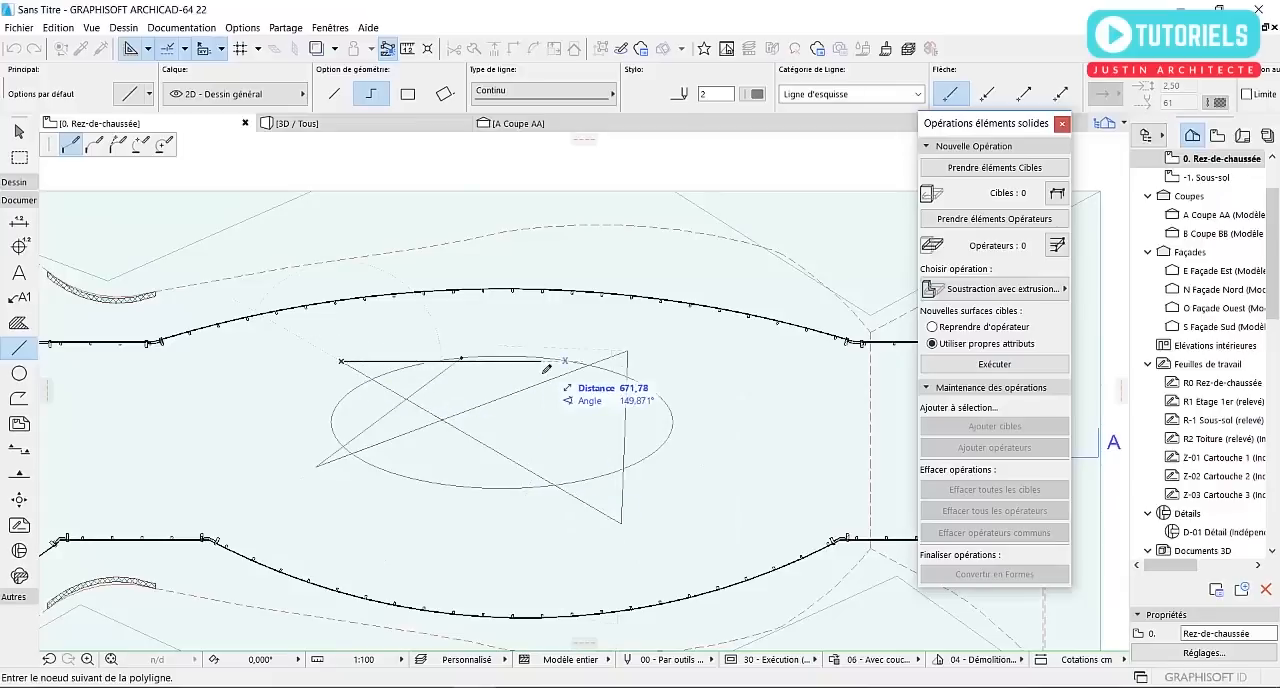
left_click(751, 477)
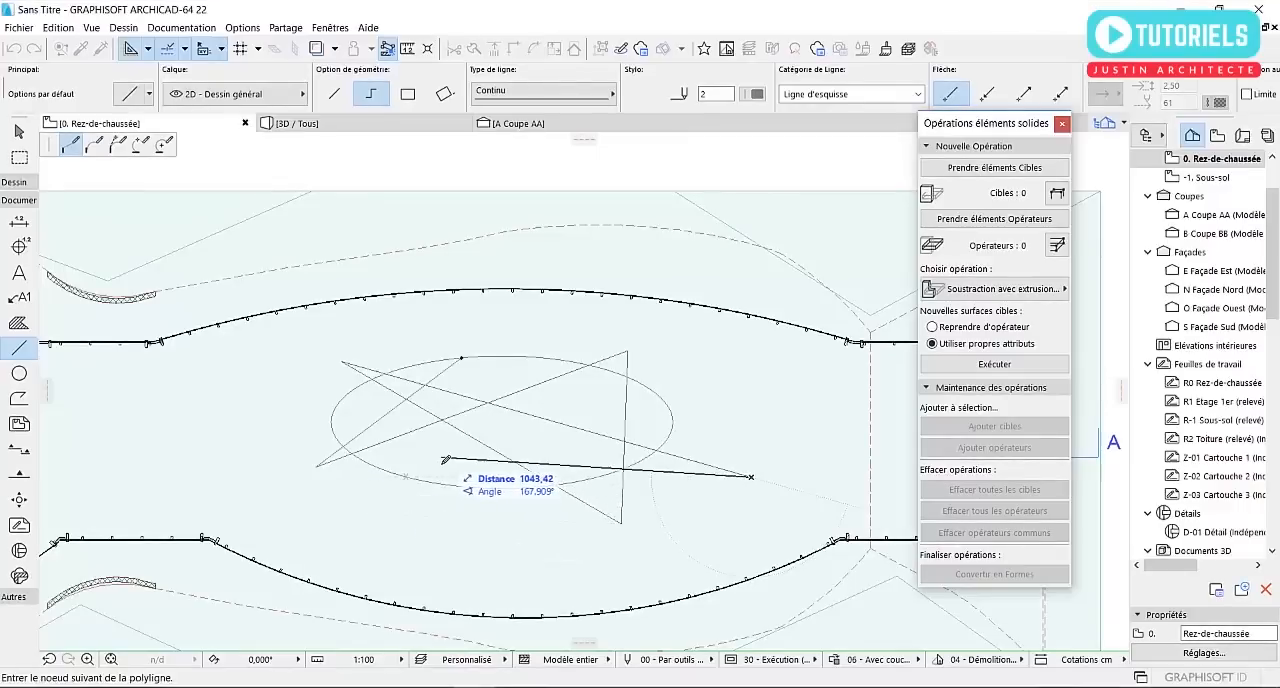
left_click(352, 457)
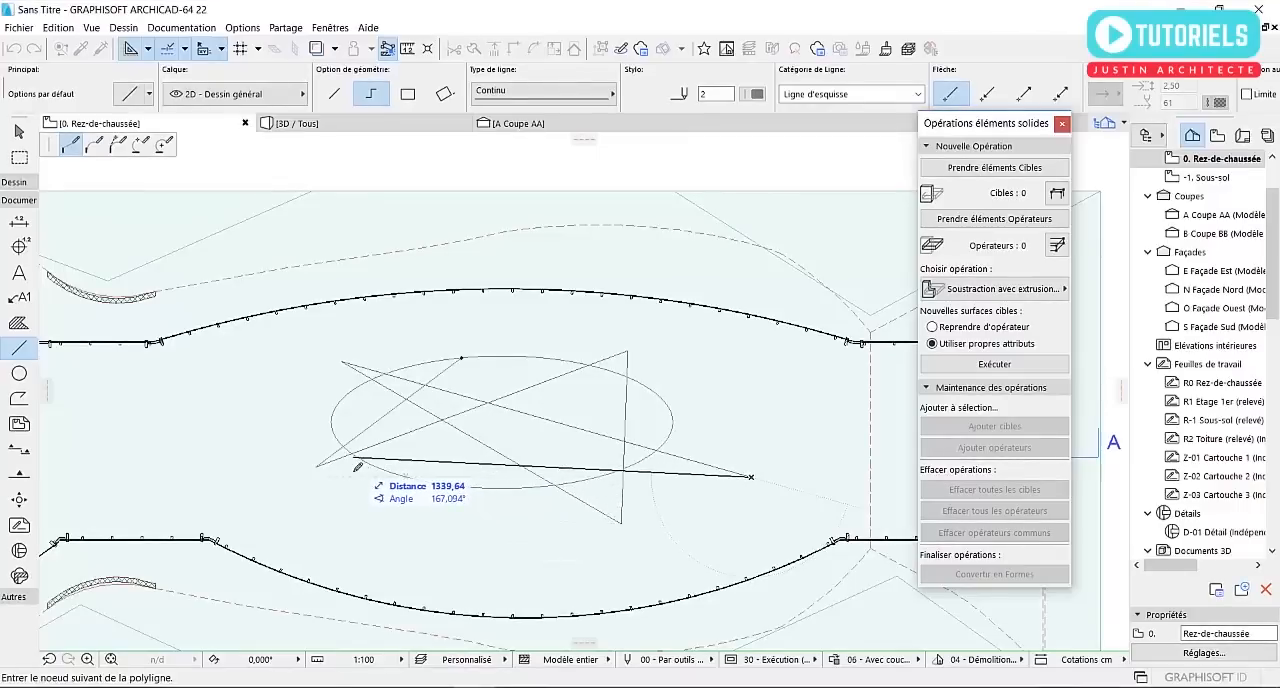
left_click(484, 517)
left_click(503, 318)
left_click(690, 422)
left_click(502, 518)
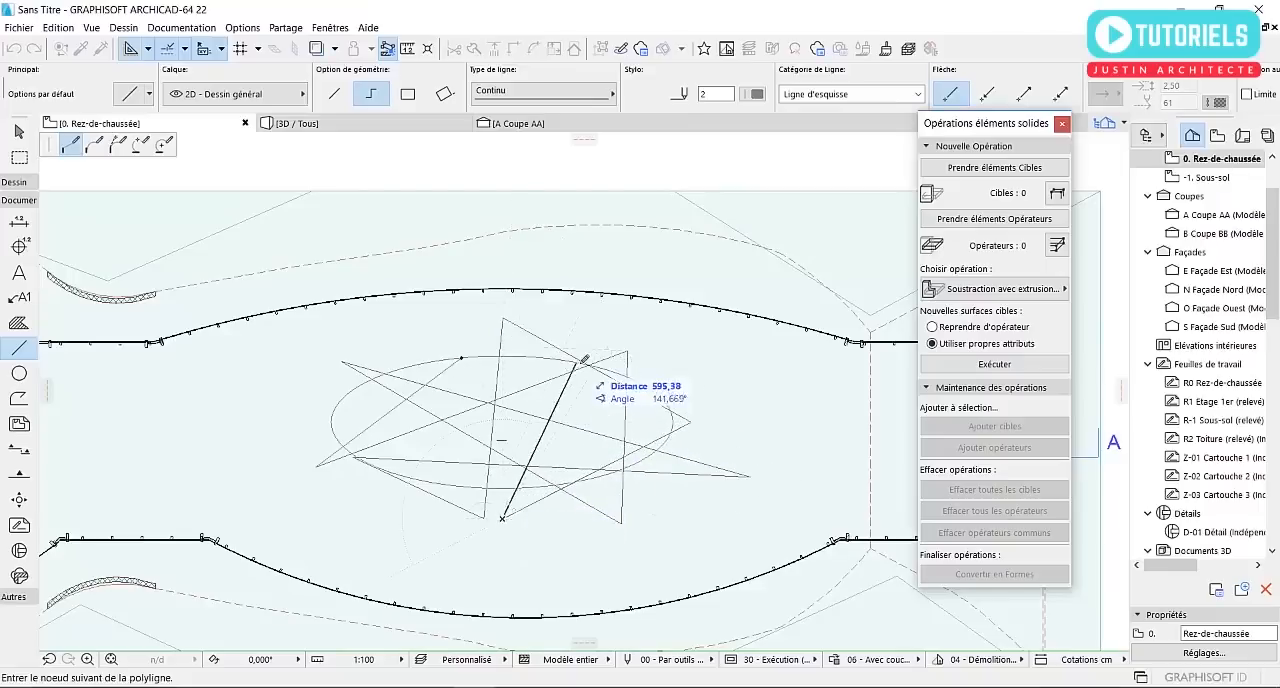
left_click(614, 338)
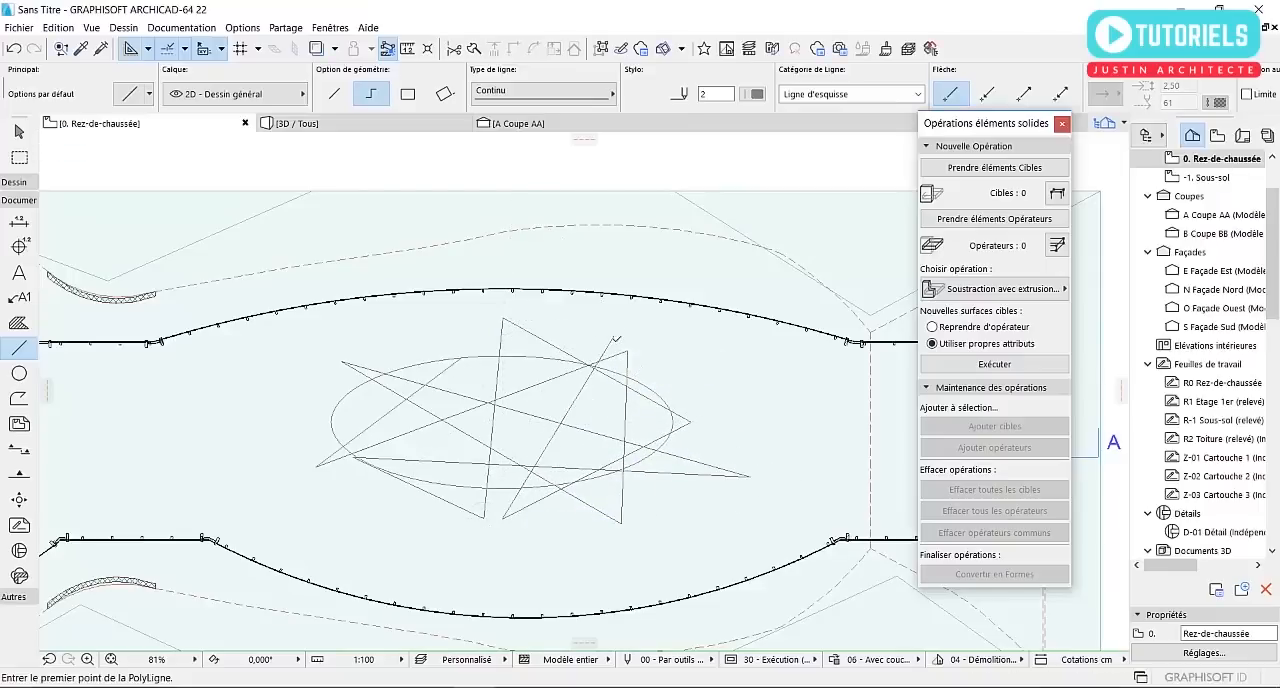
scroll(490, 415, "up", 3)
scroll(427, 395, "down", 3)
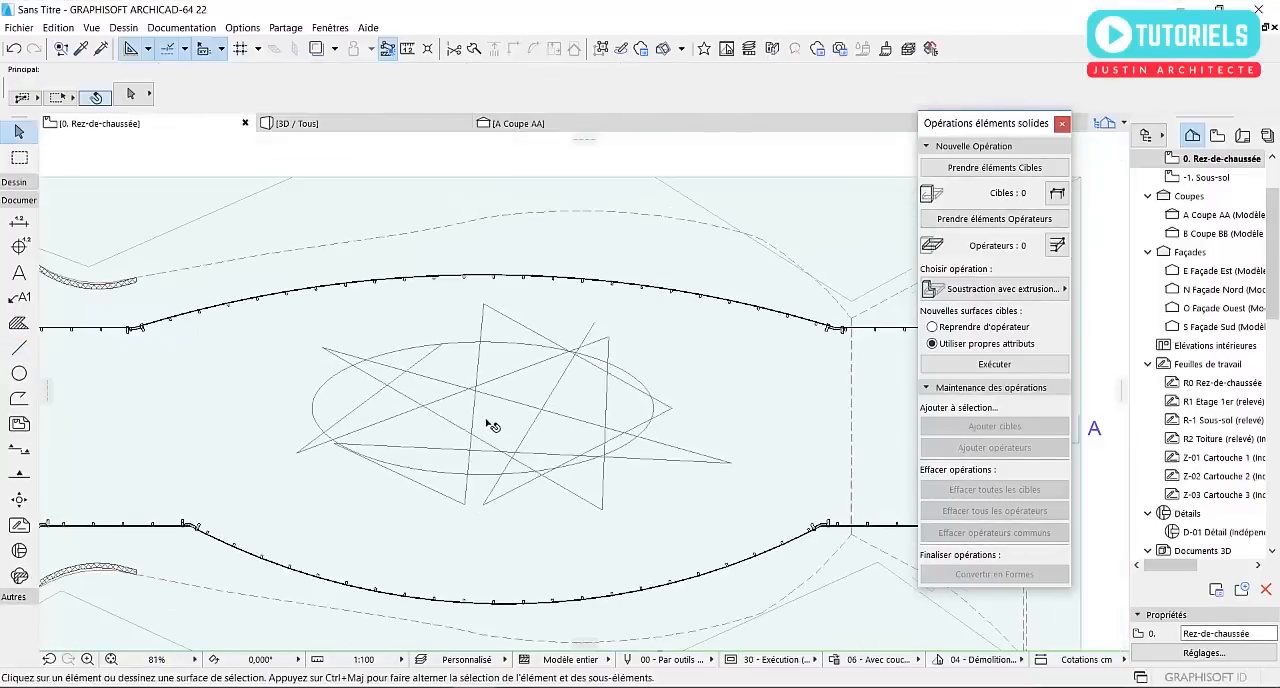
Set the default slab to a basic Béton armé (Coulé) structure with a thickness of 2000
left_click(12, 182)
left_click(19, 328)
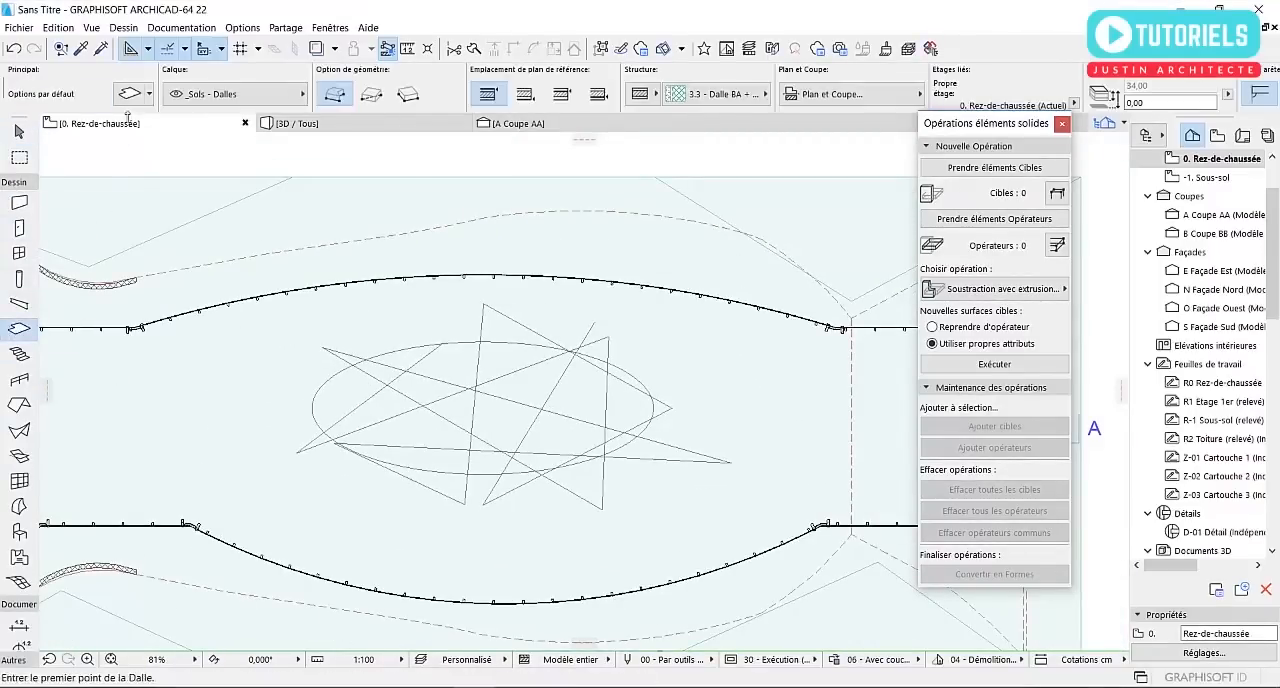
left_click(129, 96)
left_click(648, 130)
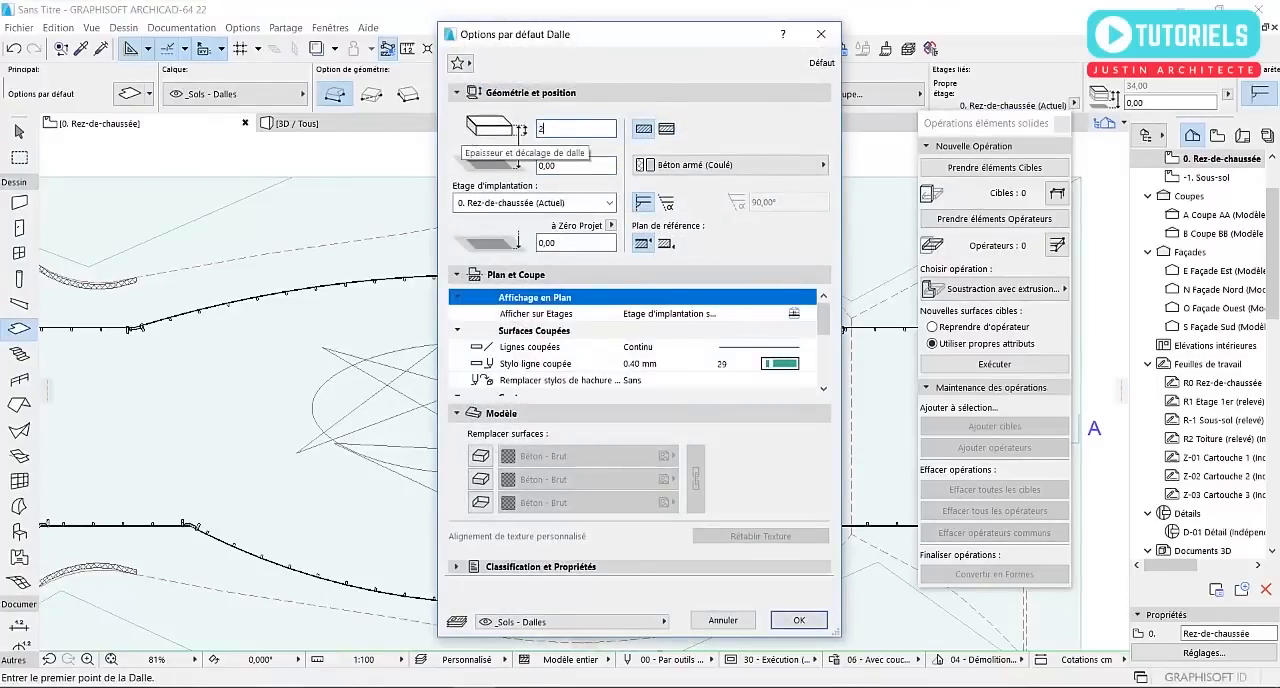
type("2000")
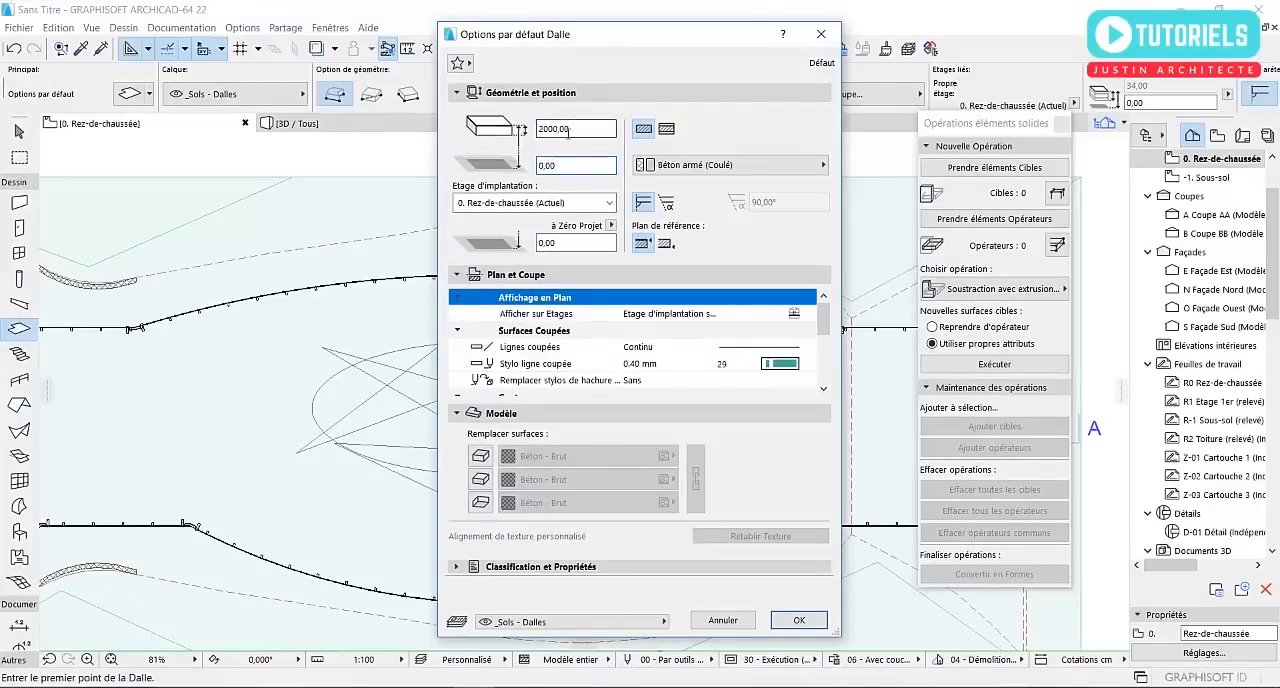
left_click(786, 619)
Create slabs with the Magic Wand in alternating cells of the right and central parts of the ellipse
scroll(598, 472, "up", 3)
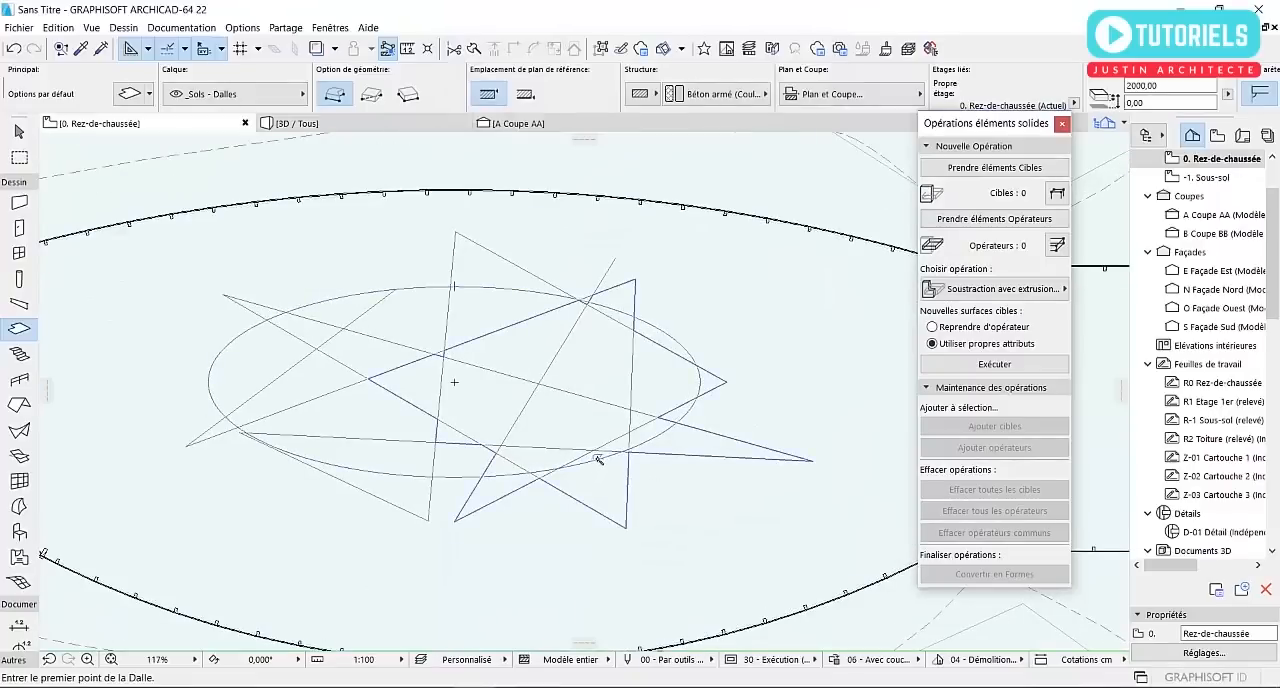
scroll(597, 465, "up", 6)
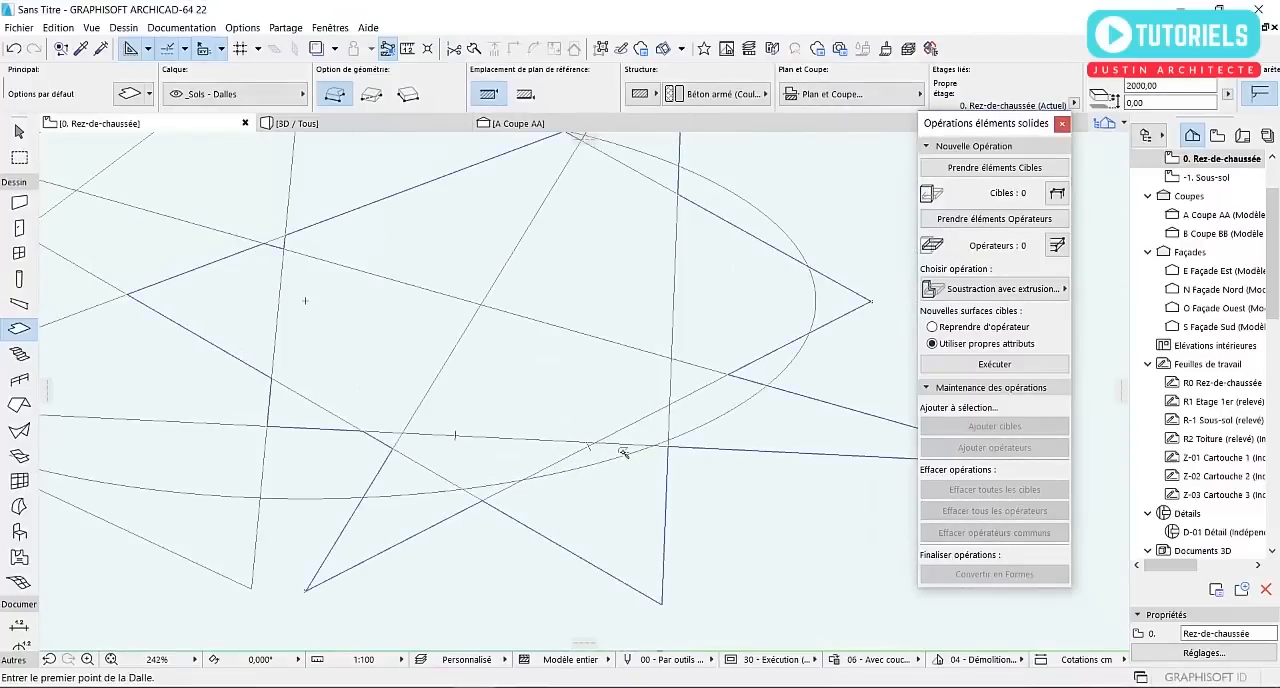
left_click(735, 371)
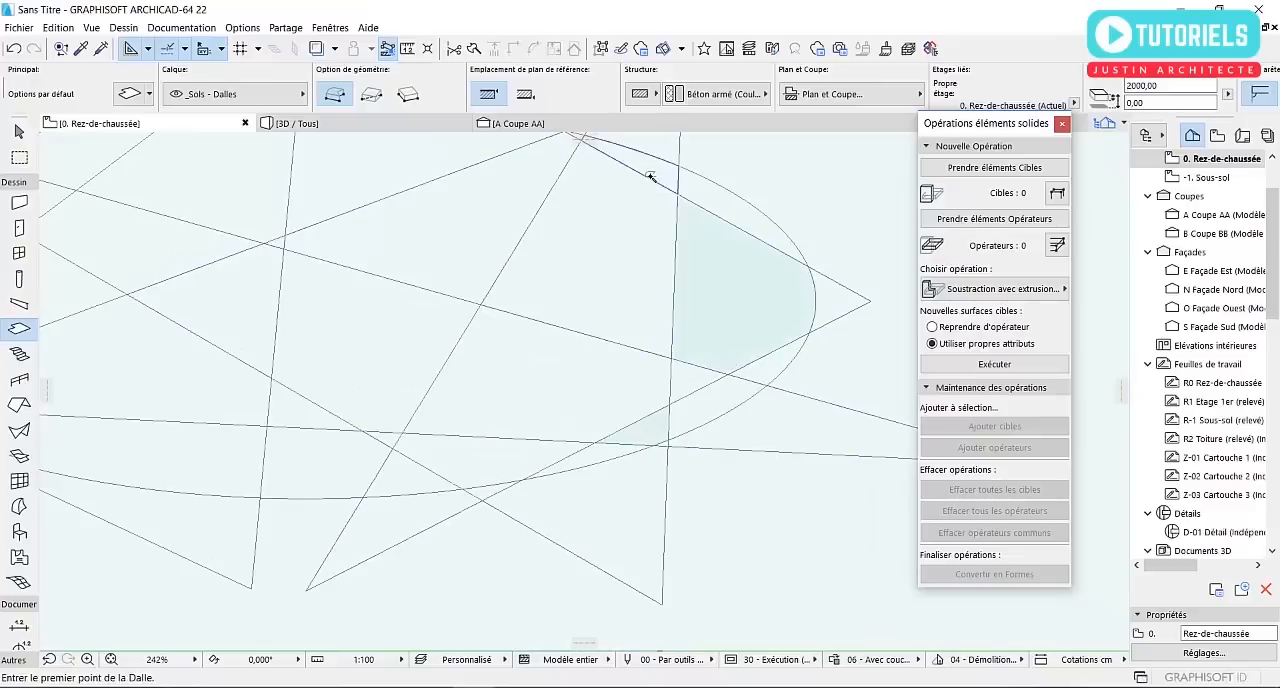
left_click(468, 236)
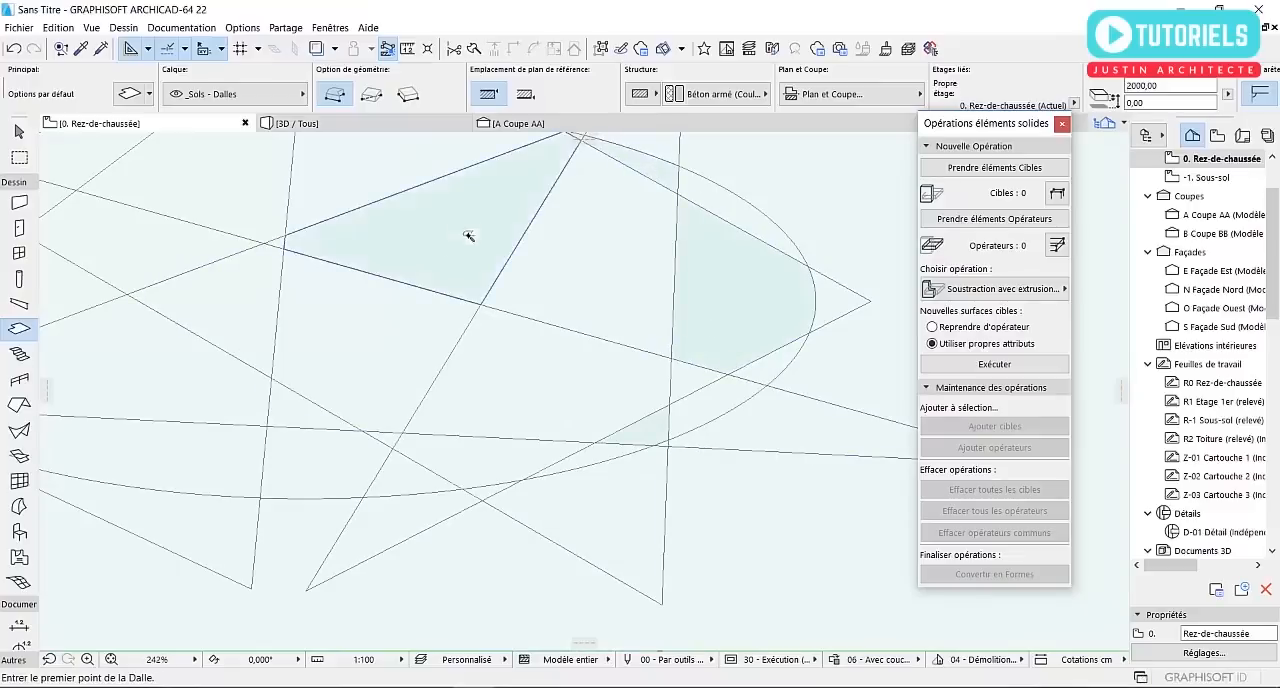
left_click(453, 472)
left_click(335, 454)
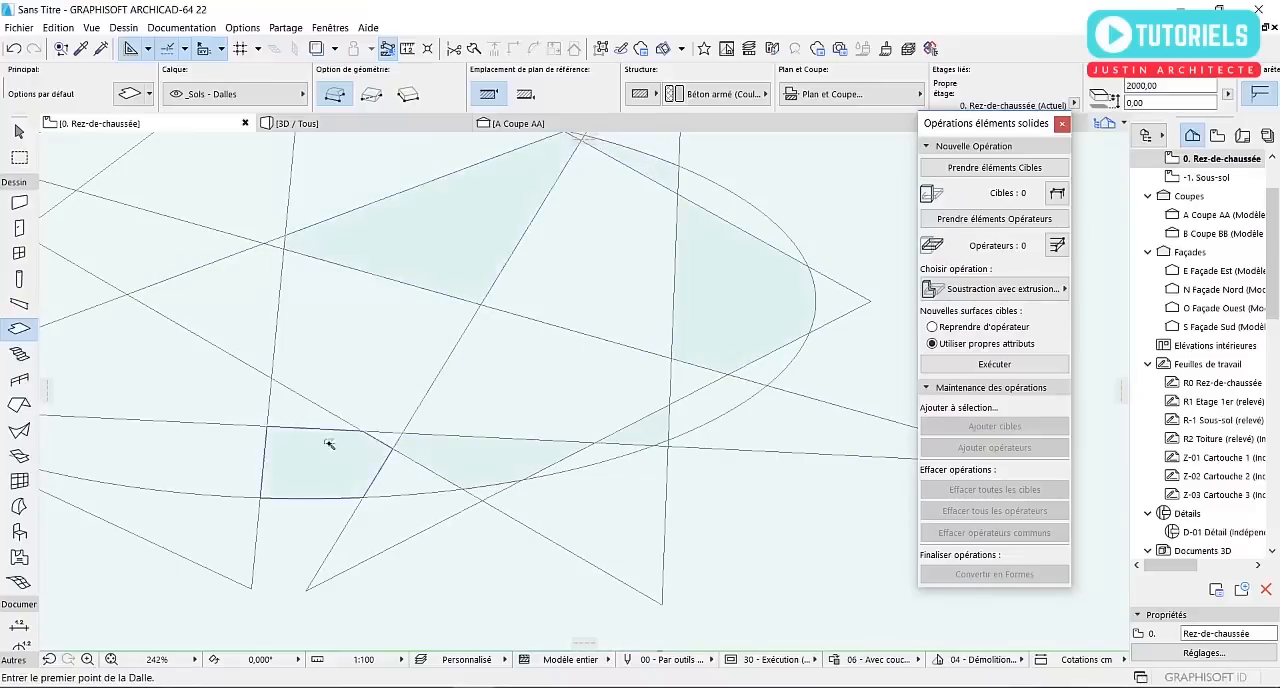
left_click(265, 339)
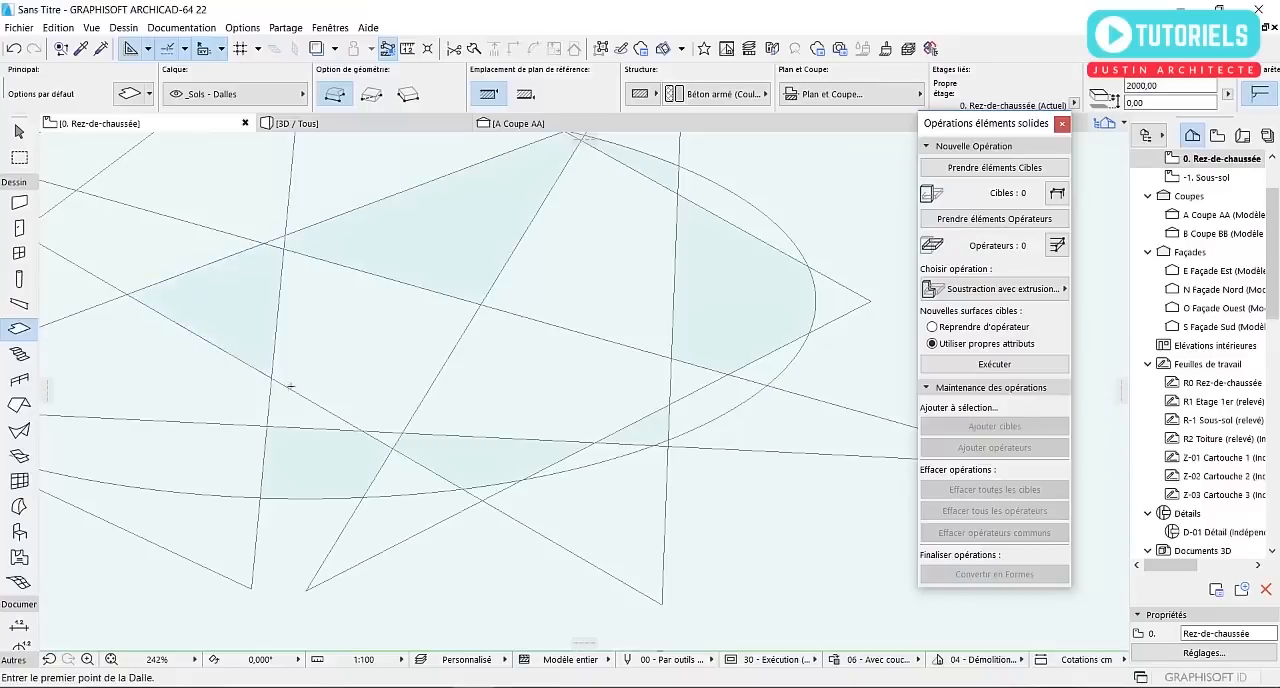
Fill further alternating cells in the left part of the ellipse with Magic Wand slabs, and finish slab creation
middle_click_drag(209, 365, 567, 435)
left_click(457, 531)
left_click(465, 326)
left_click(442, 224)
left_click(287, 323)
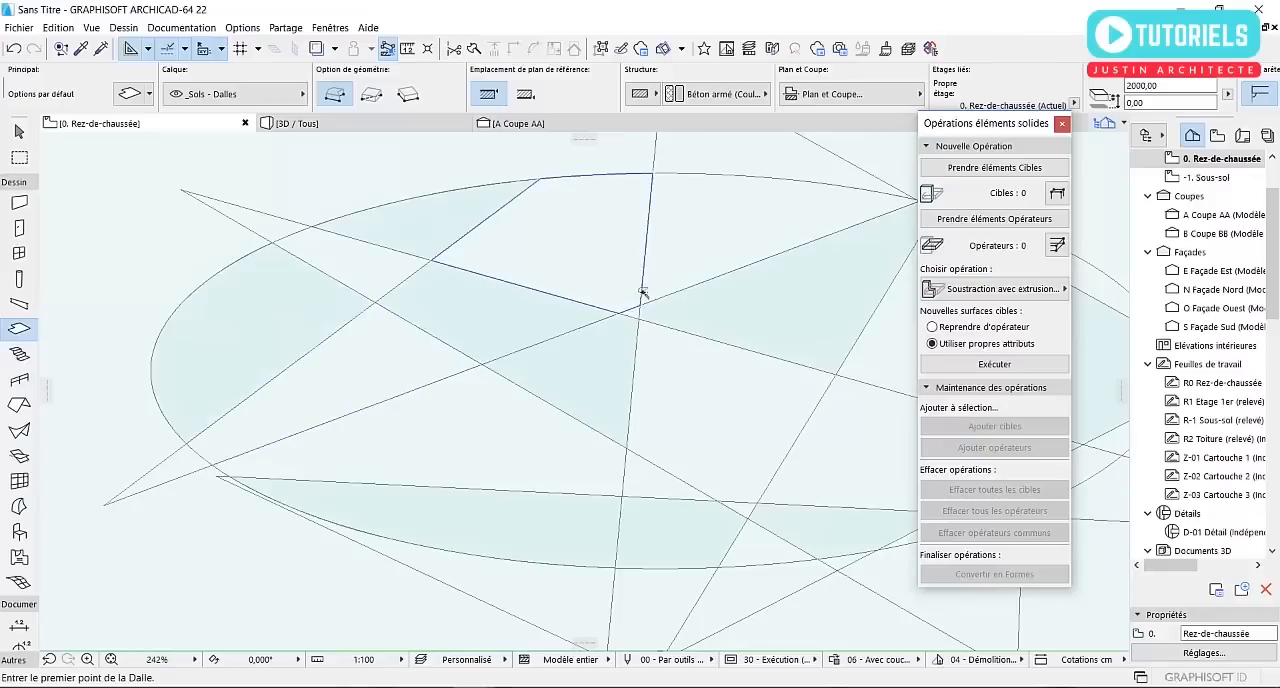
scroll(634, 257, "down", 5)
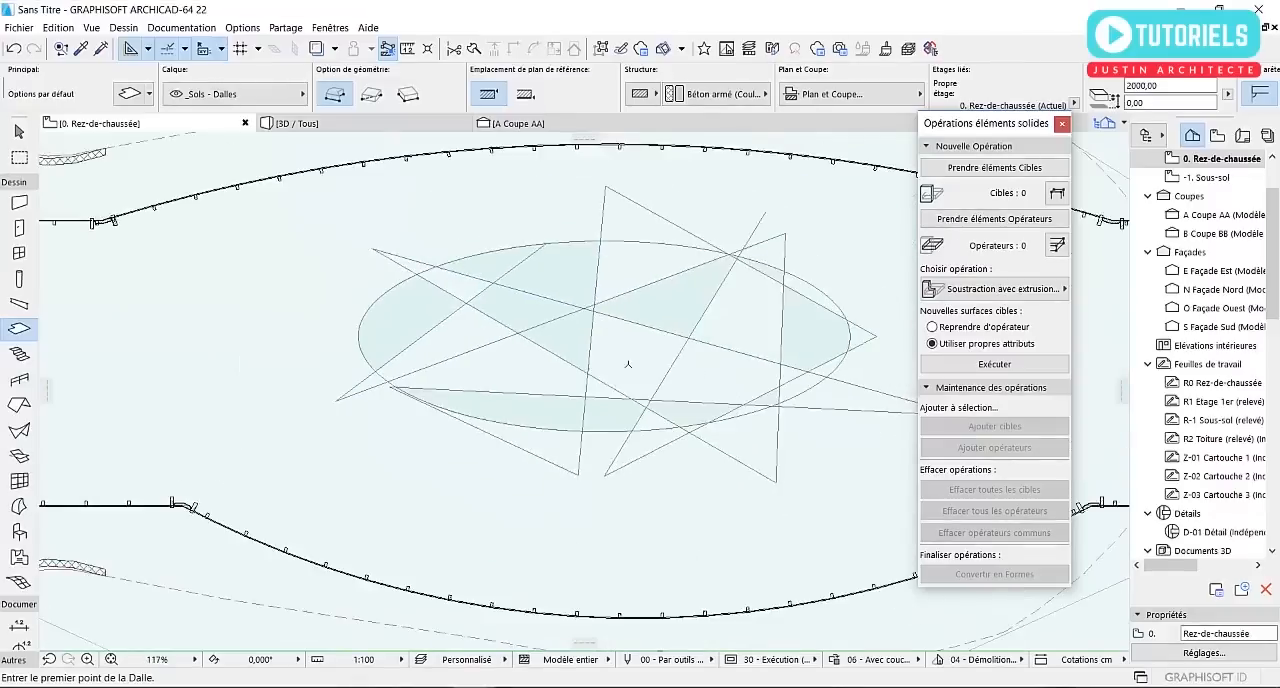
key("Escape")
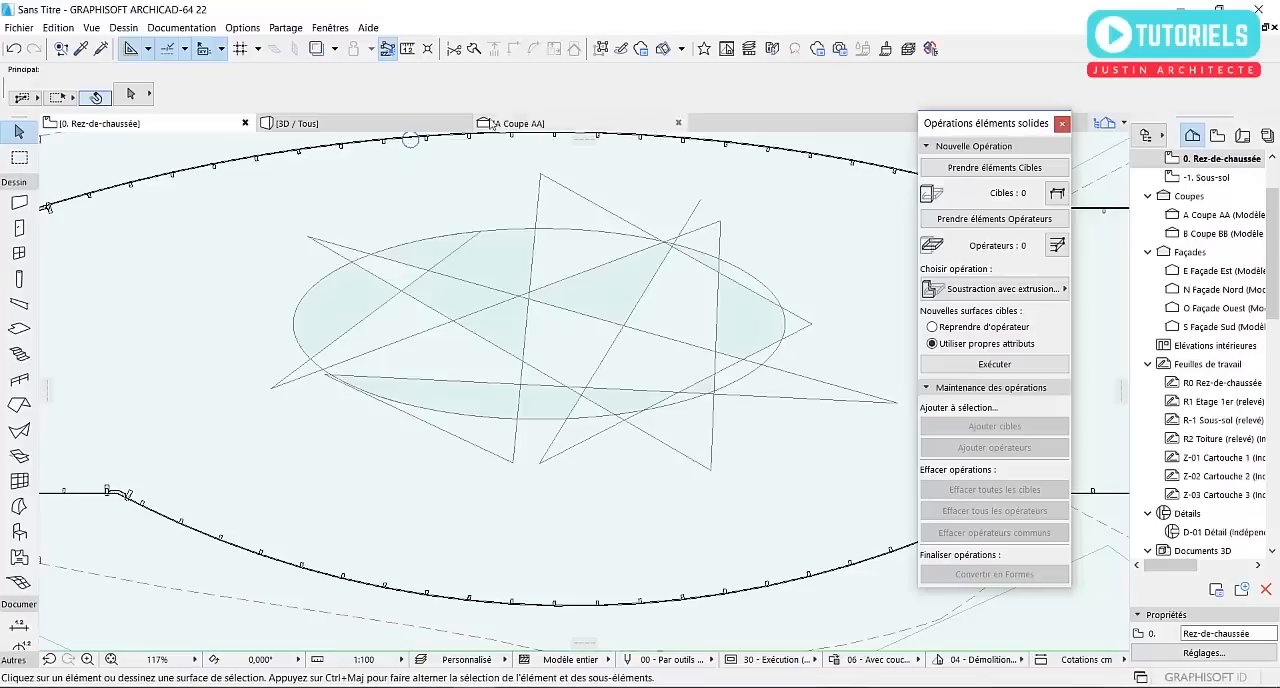
In the 3D perspective, select all the tall slabs hanging below the building and set their offset from the home storey to 2000
left_click(405, 126)
left_click(531, 376)
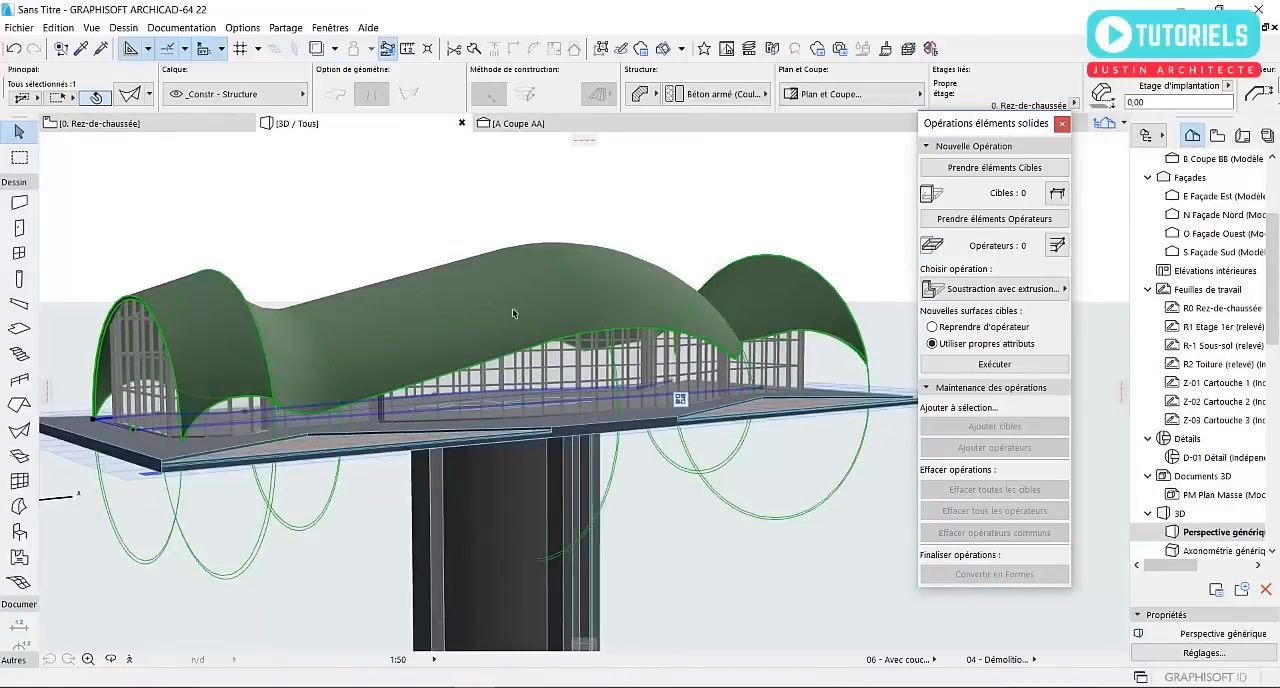
scroll(475, 254, "down", 3)
left_click(535, 500)
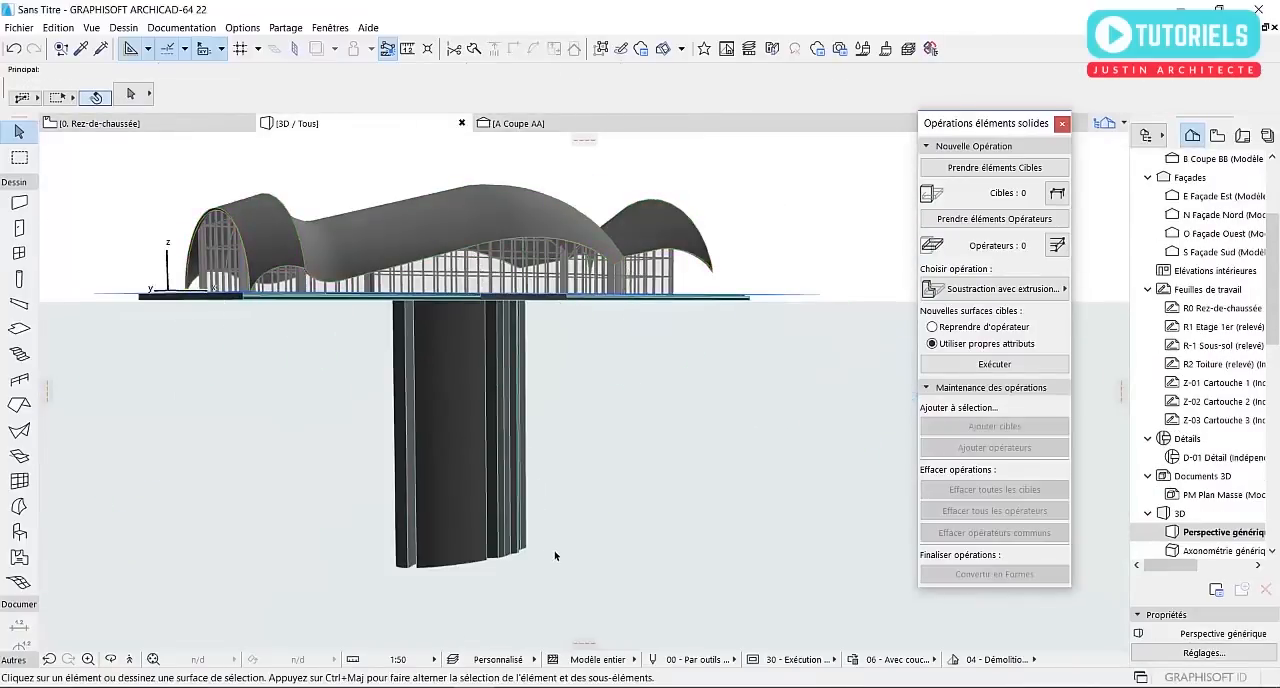
left_click_drag(561, 571, 352, 452)
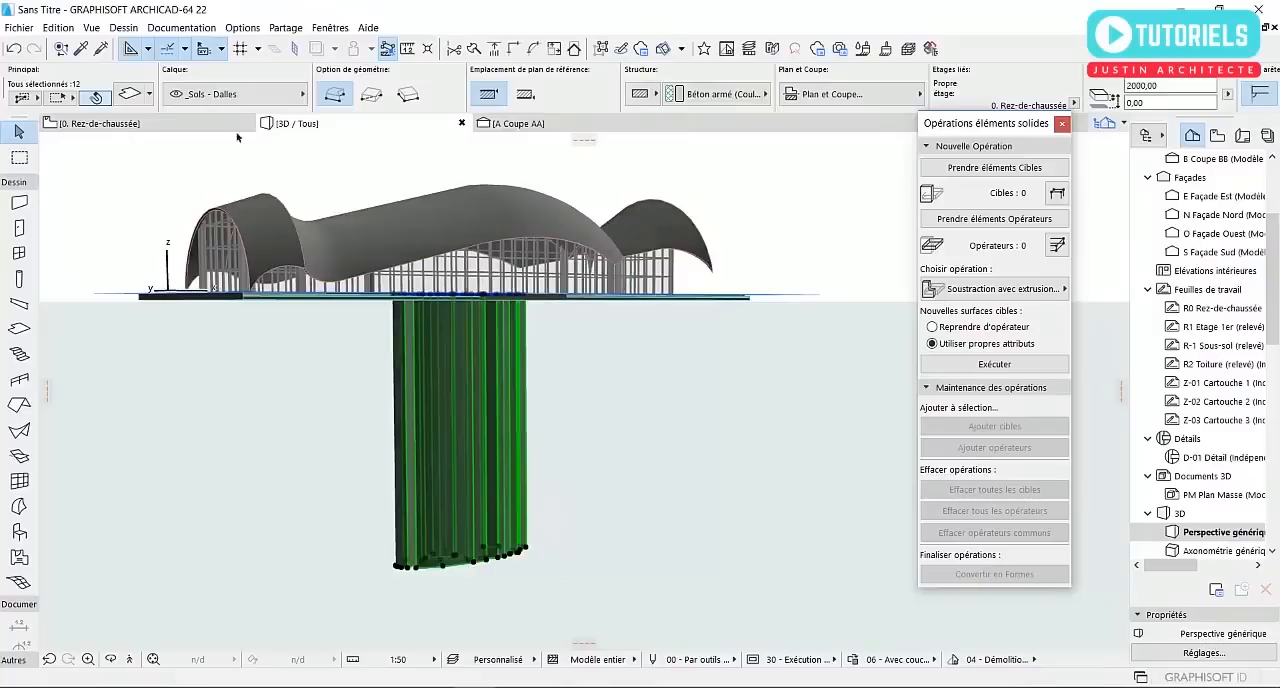
left_click(131, 96)
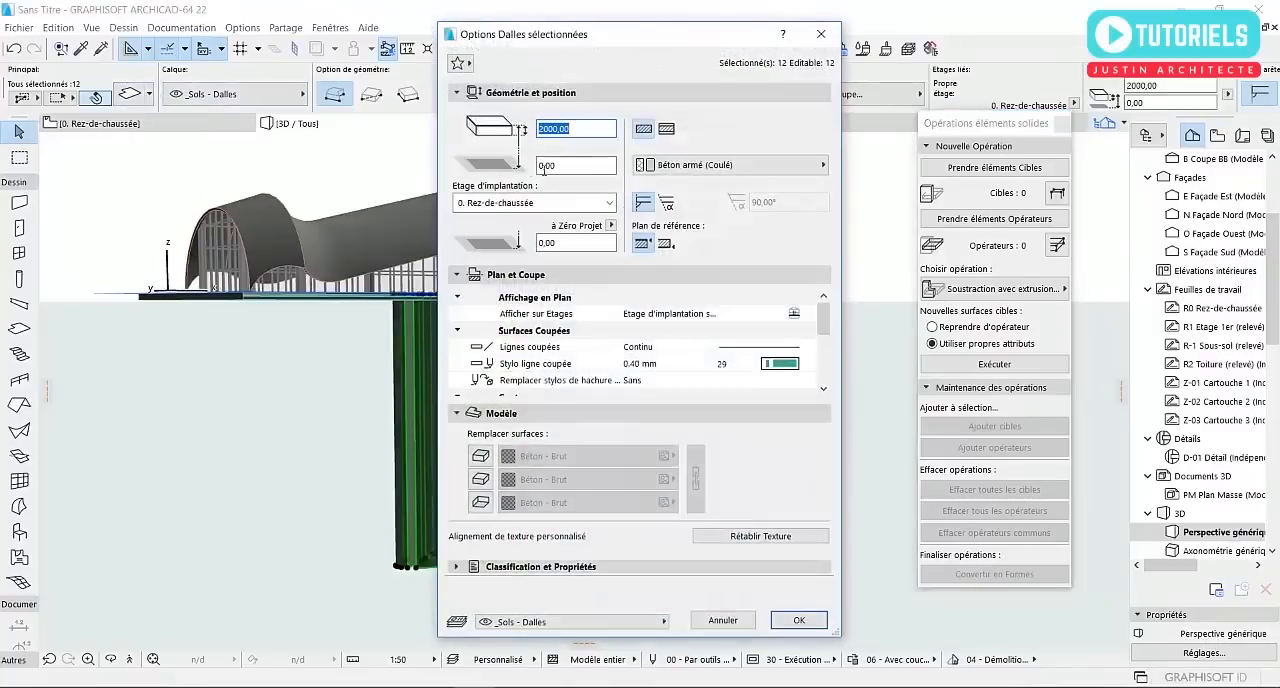
type("2000")
left_click(790, 622)
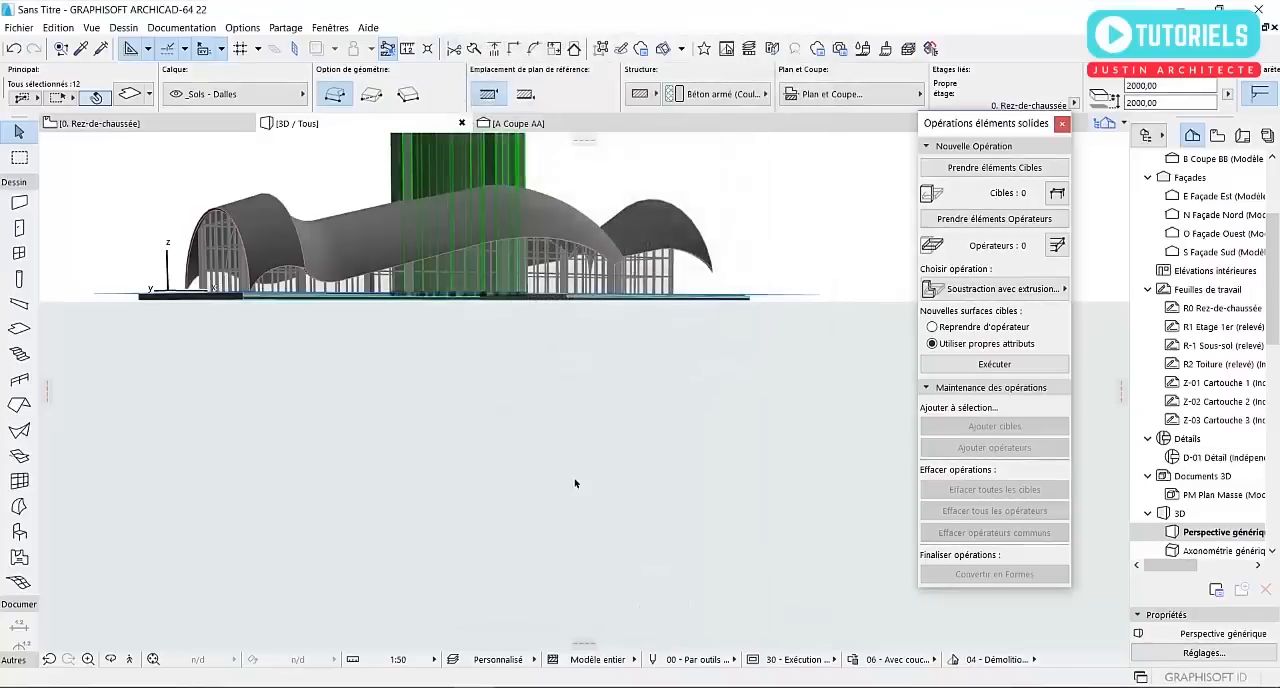
middle_click_drag(512, 367, 822, 426, "shift")
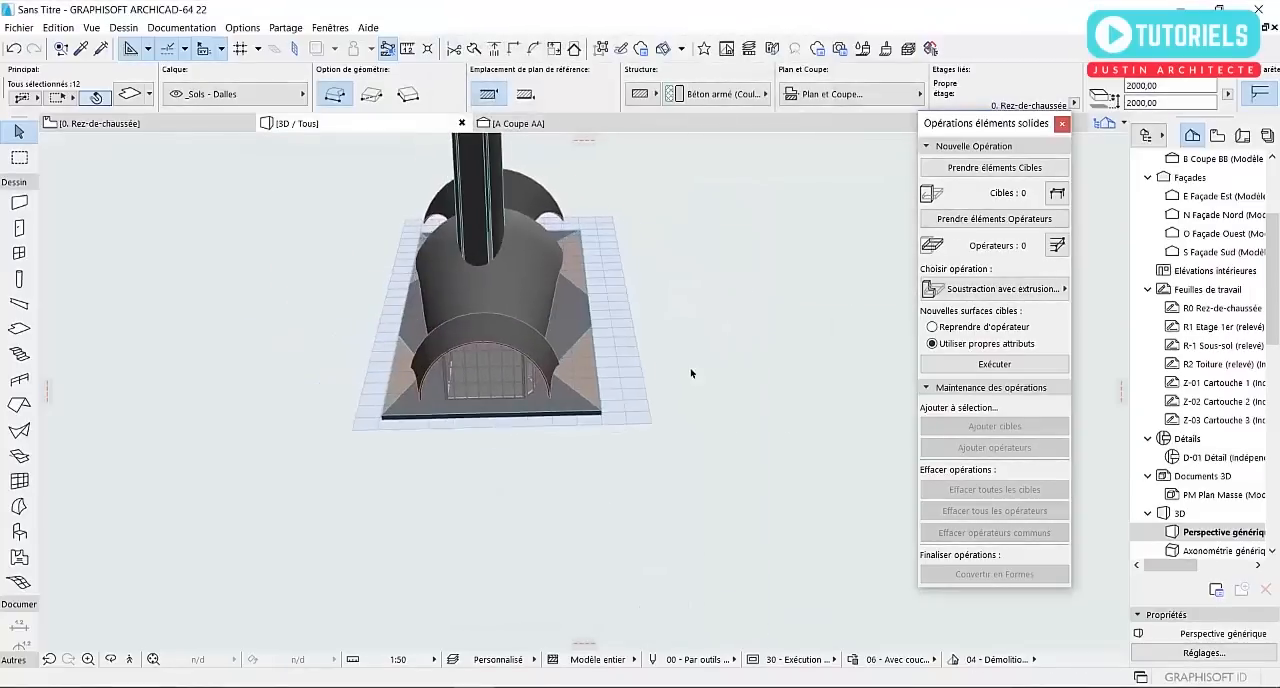
On the Rez-de-chaussée plan, place five copies of the small central triangular slab along the lower side of the curved building outline
middle_click_drag(636, 364, 712, 483)
key("F2")
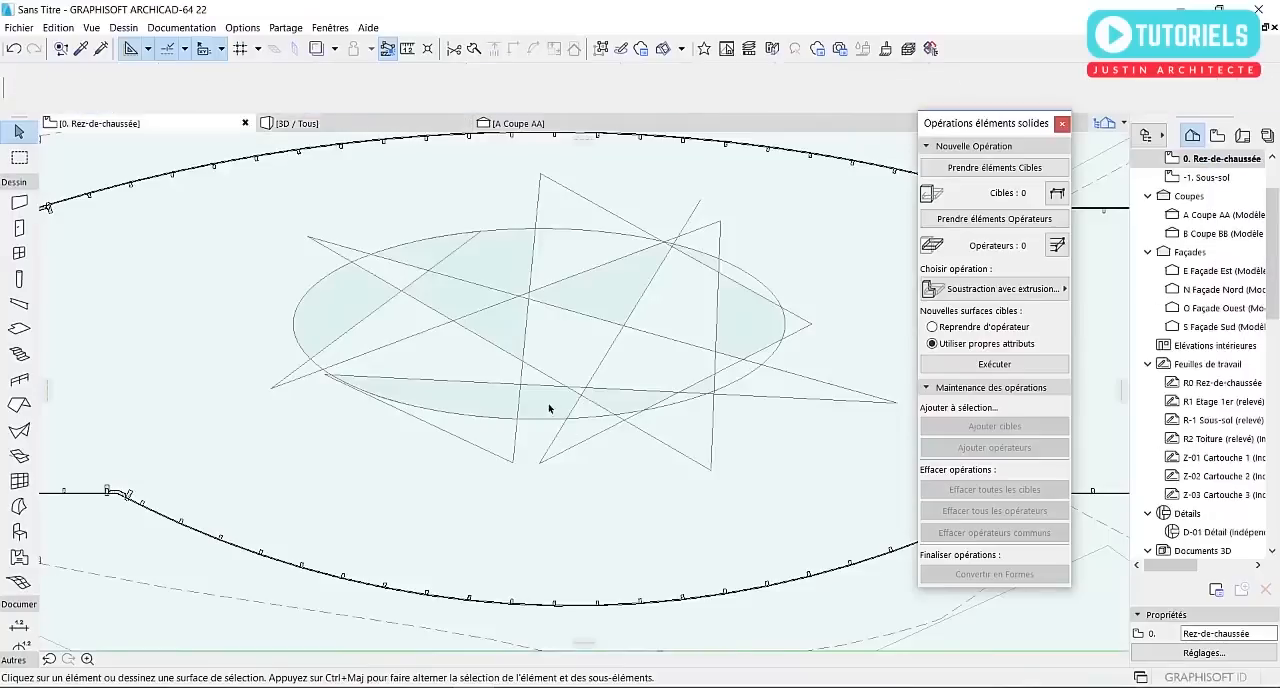
left_click(494, 337)
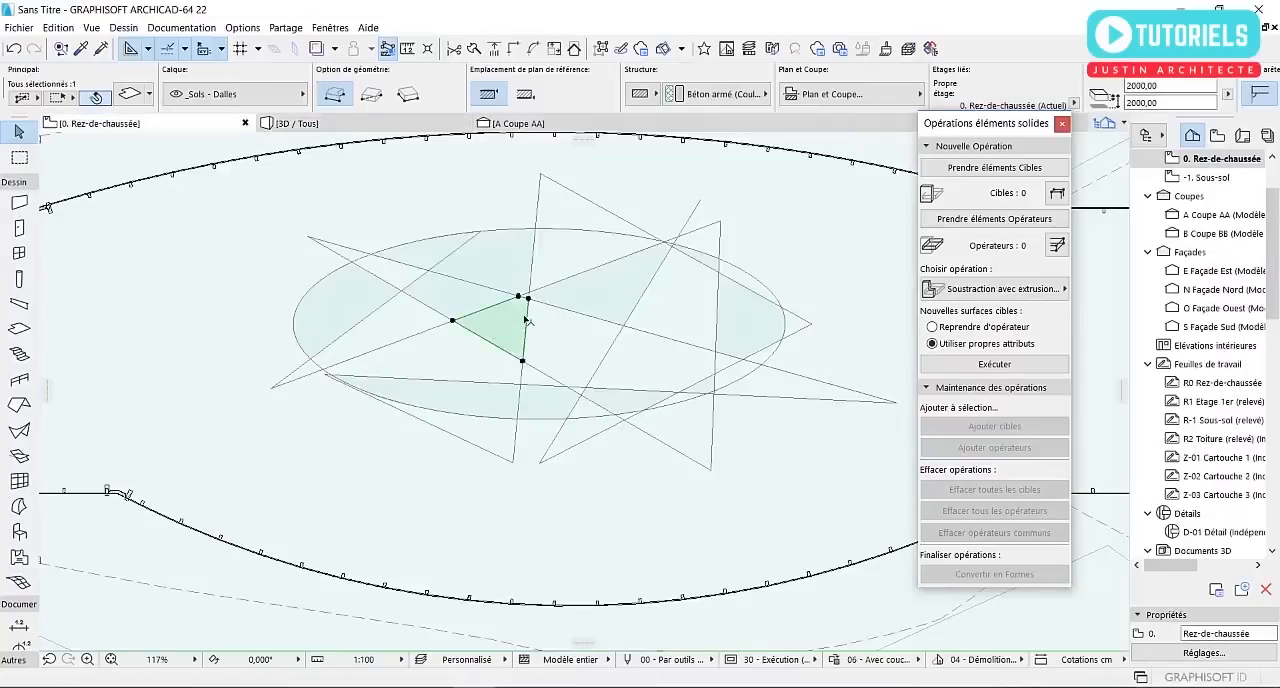
left_click(531, 299)
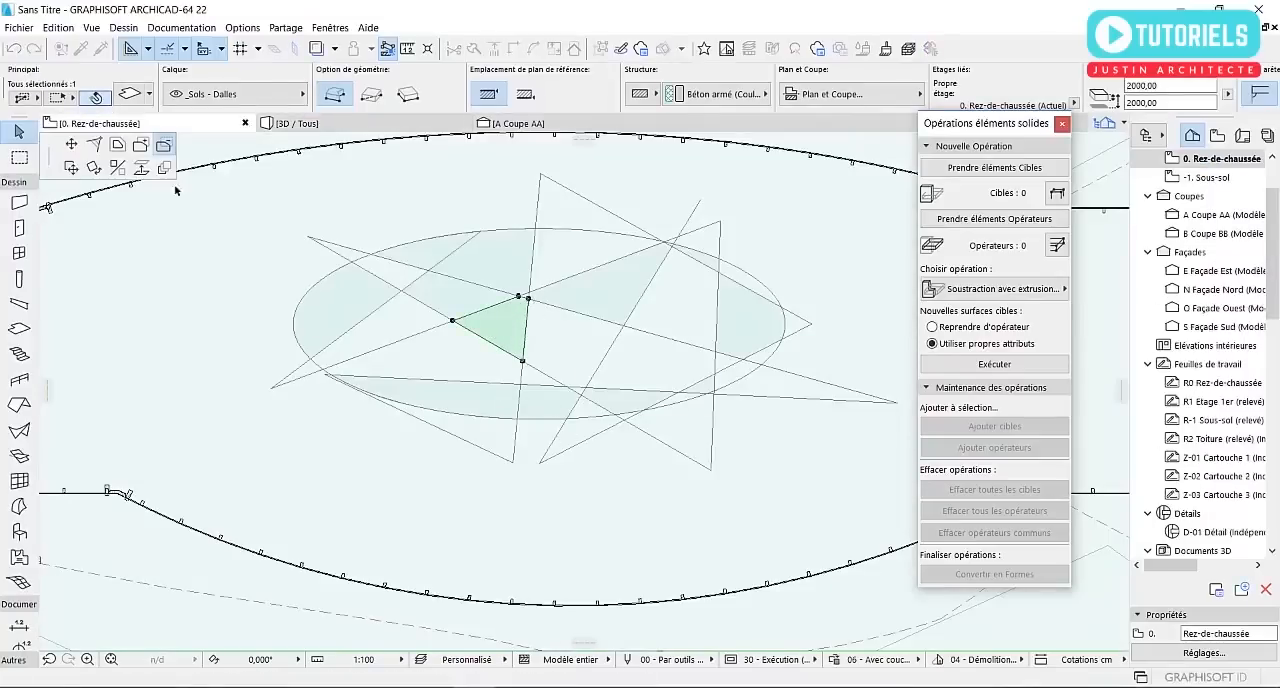
left_click(72, 169)
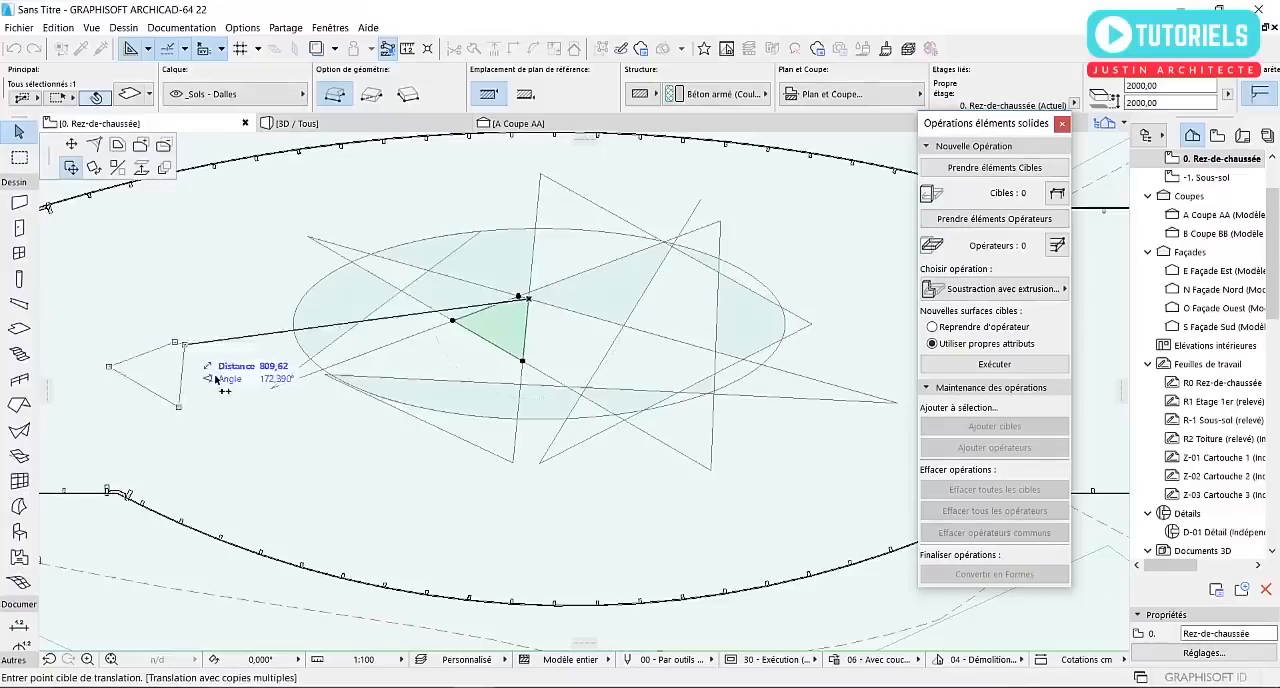
middle_click_drag(465, 482, 295, 472)
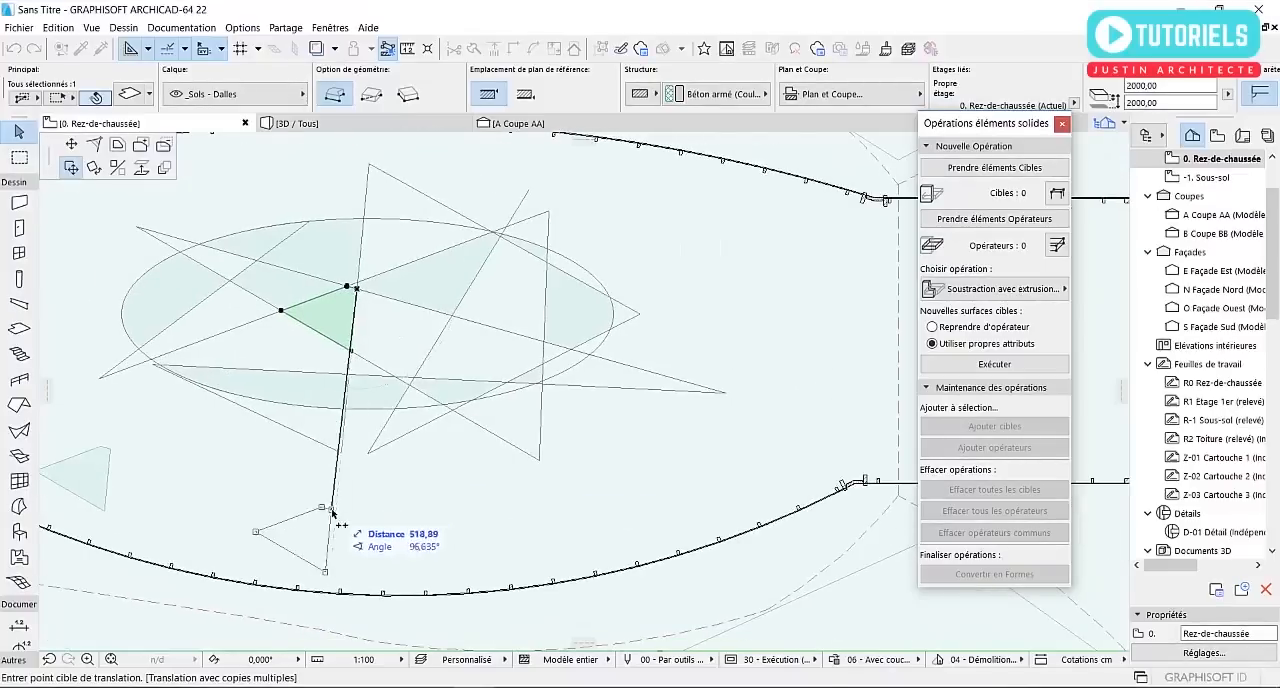
middle_click_drag(609, 475, 485, 520)
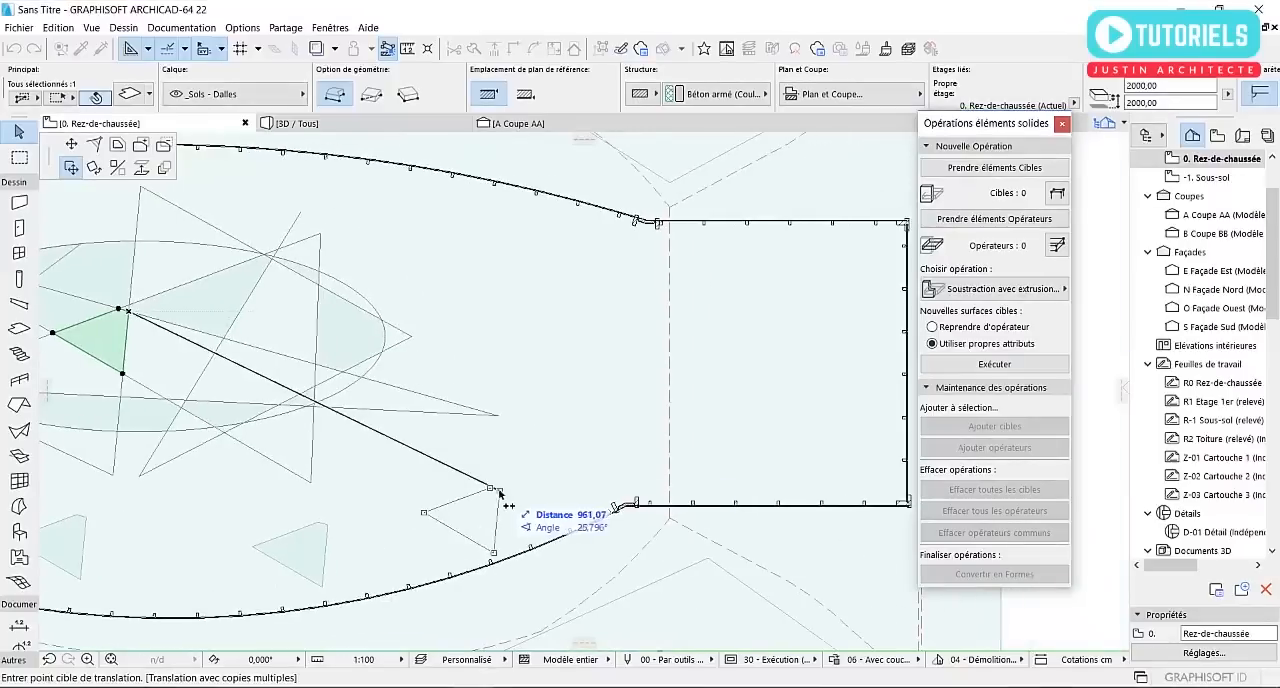
left_click(629, 406)
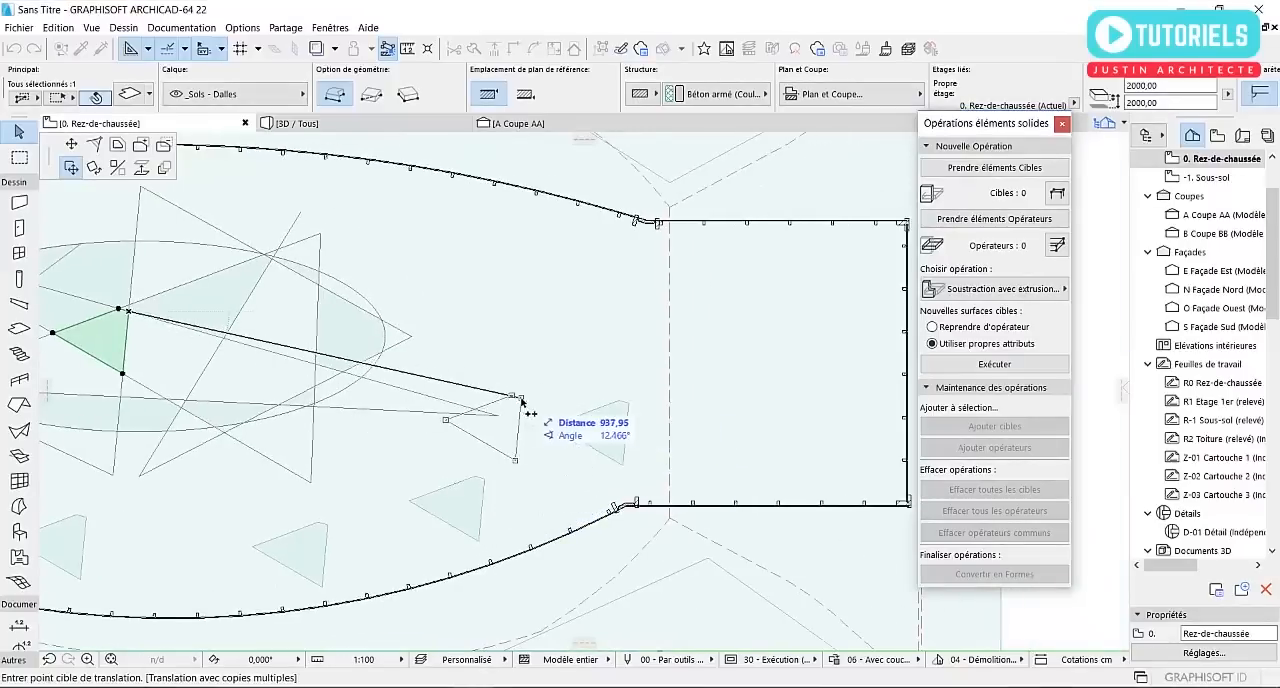
middle_click_drag(517, 402, 637, 412)
key("Escape")
key("Escape")
Place four copies of the larger triangular slab from the ellipse, two on its upper left side and two on its upper right
middle_click_drag(392, 392, 657, 439)
left_click(606, 362)
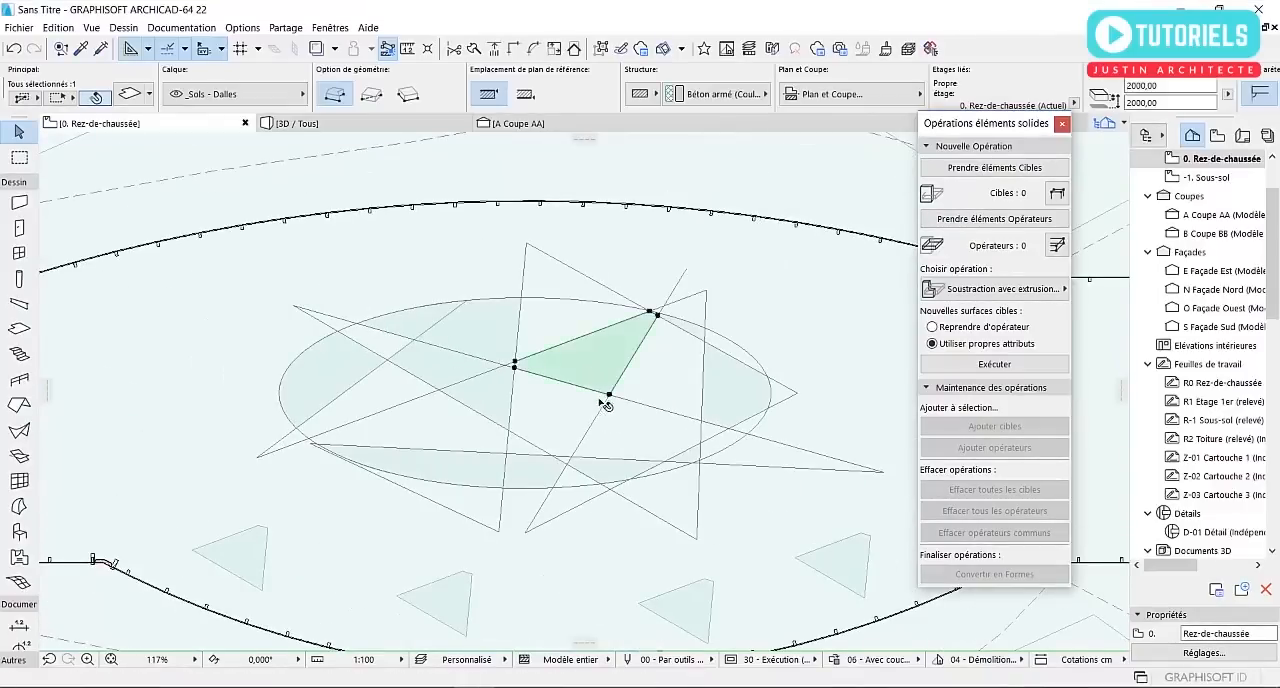
left_click(610, 396)
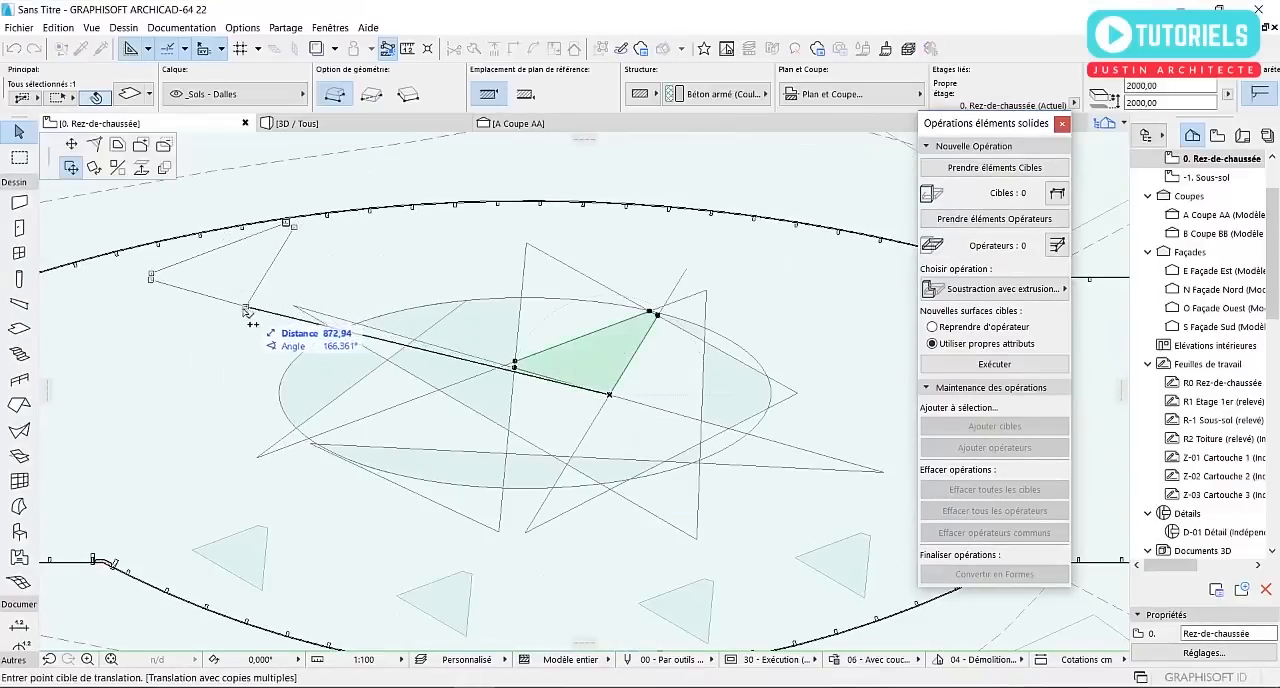
middle_click_drag(250, 373, 418, 373)
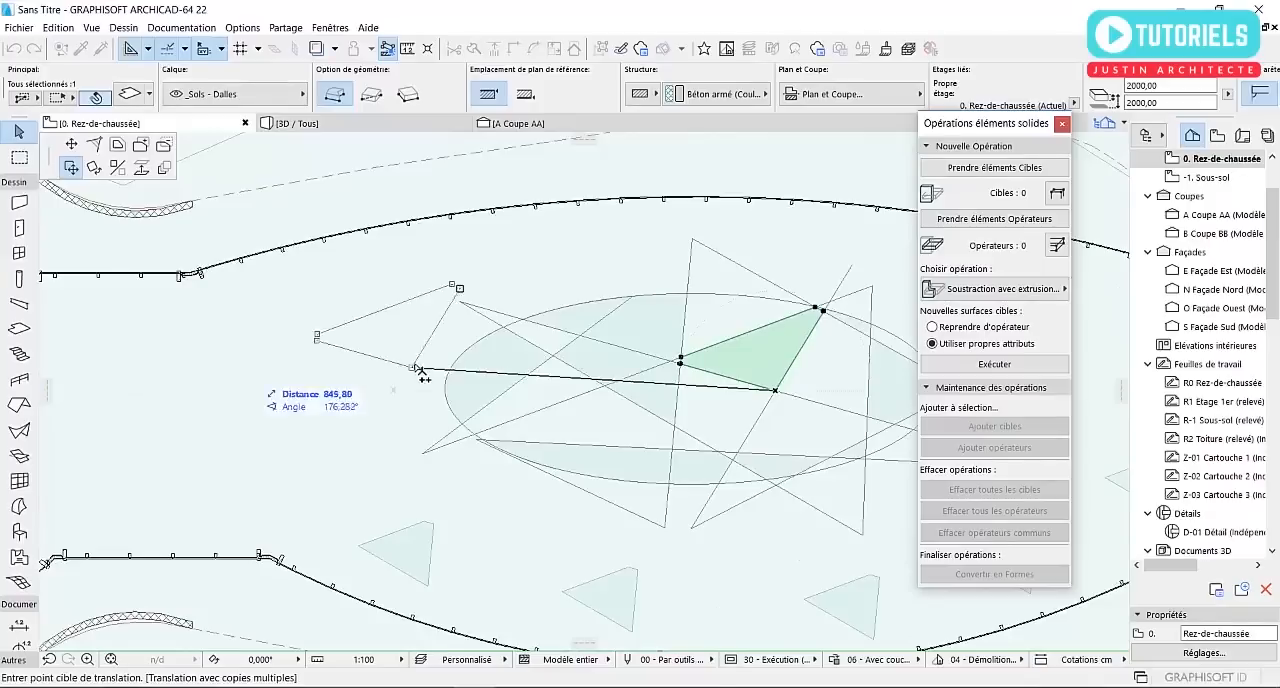
left_click(311, 338)
scroll(620, 308, "down", 3)
middle_click_drag(620, 308, 396, 344)
scroll(600, 365, "up", 1)
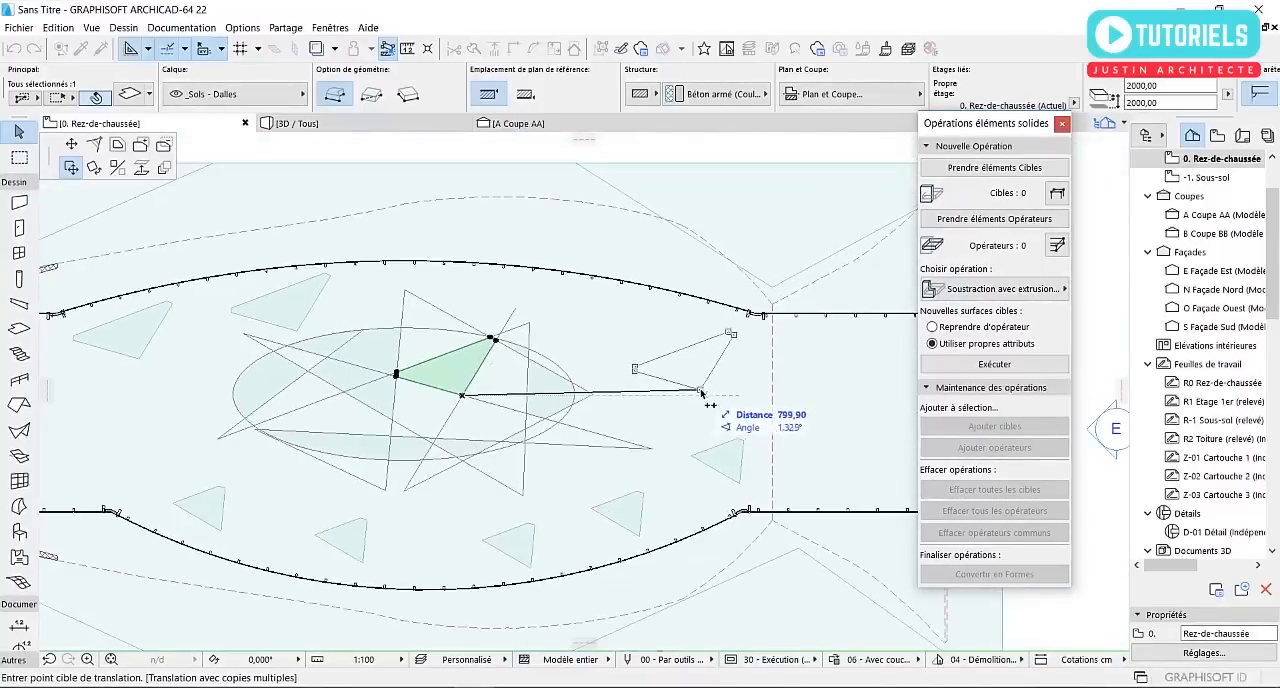
scroll(623, 343, "up", 2)
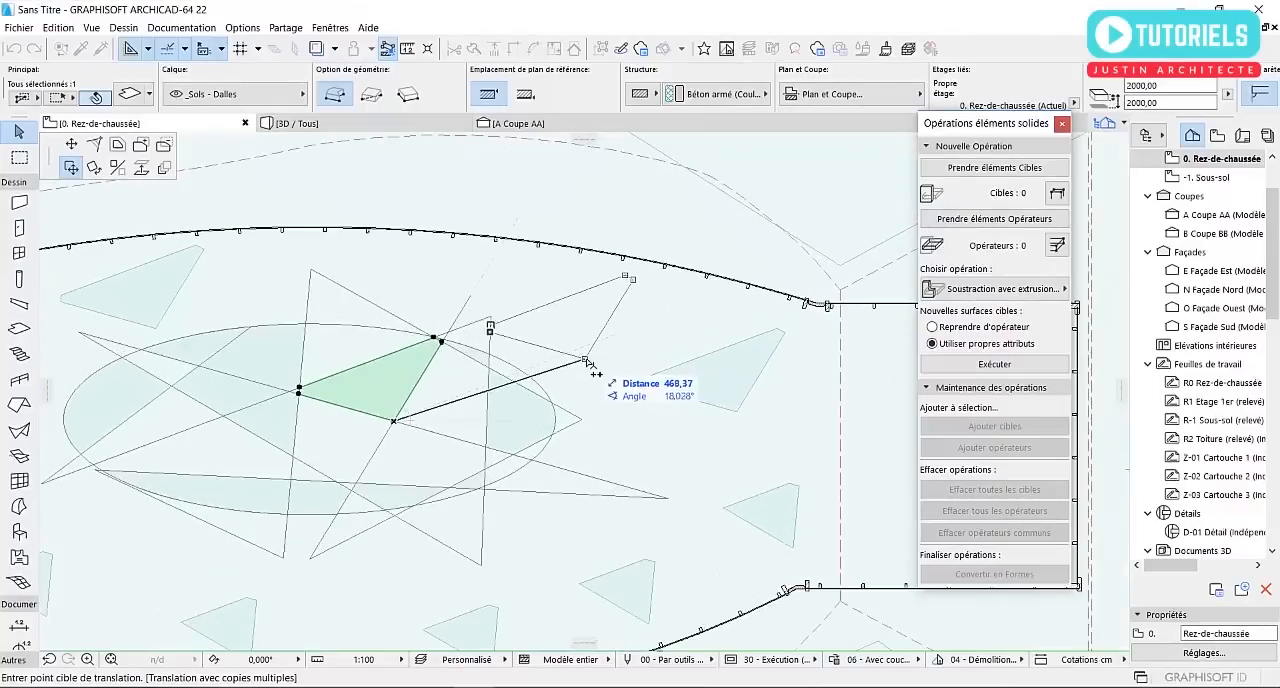
left_click(593, 355)
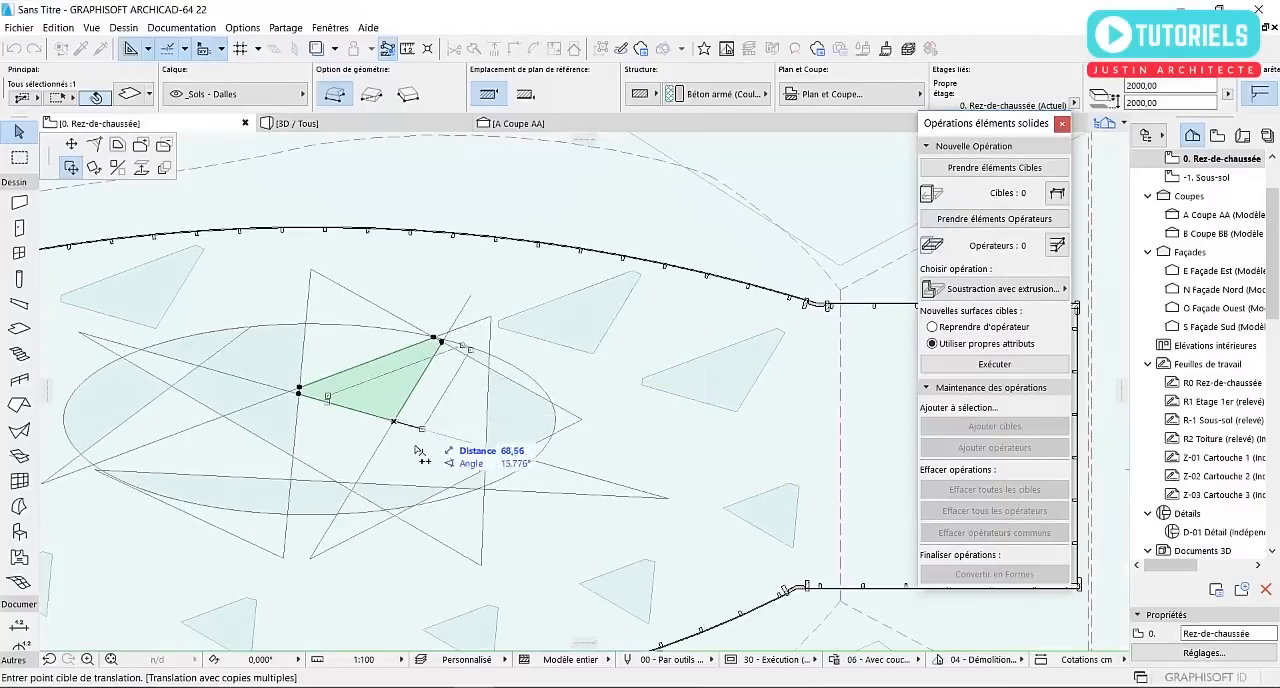
key("Escape")
Copy the five-sided slab from the ellipse's lower edge to two spots above the pattern and five spots in the building's left part
left_click(316, 500)
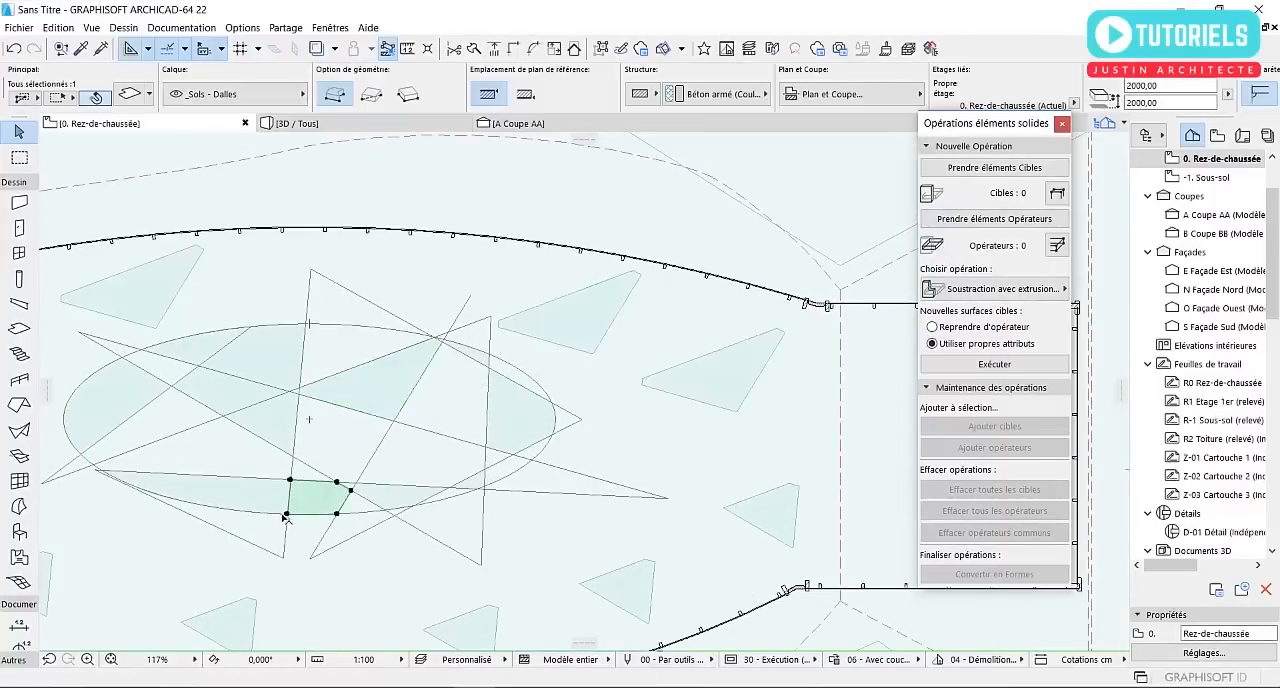
left_click(286, 514)
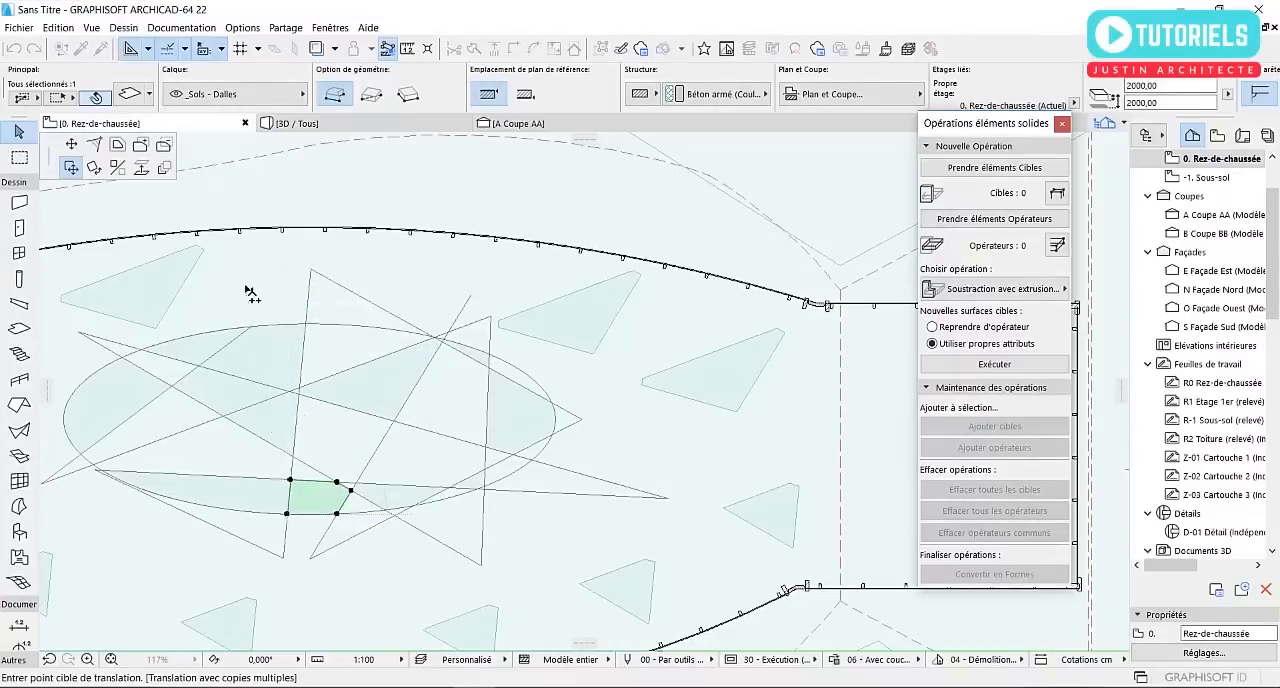
scroll(557, 434, "down", 2)
middle_click_drag(377, 421, 603, 445)
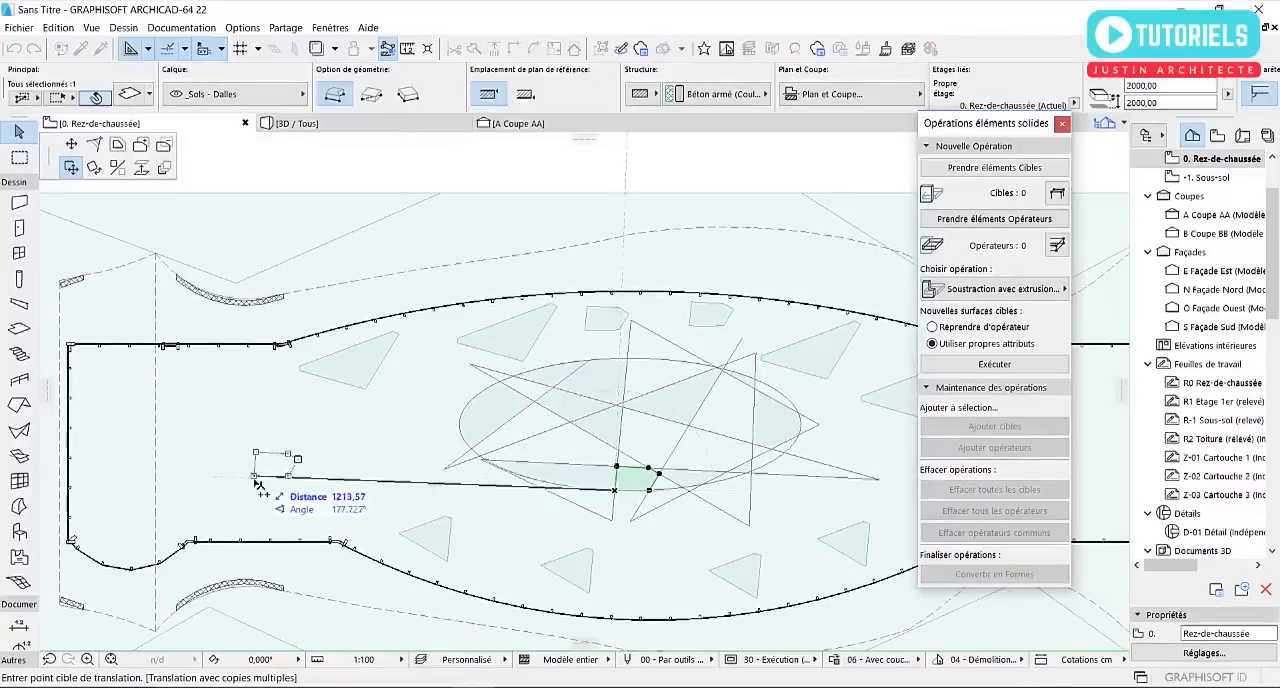
left_click(262, 515)
left_click(98, 420)
left_click(100, 522)
left_click(198, 460)
left_click(341, 457)
Place three more copies of the five-sided slab in the building's right wing and finish the multiple copy
middle_click_drag(350, 436, 25, 408)
left_click(712, 475)
left_click(709, 380)
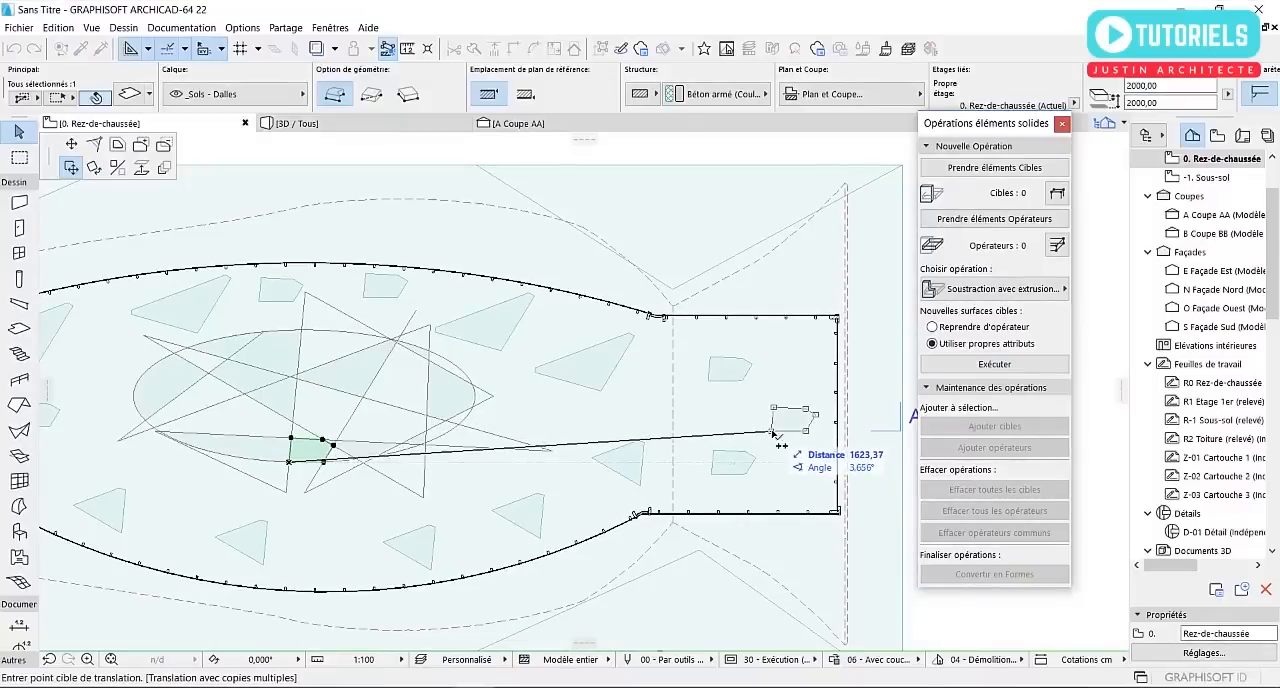
left_click(772, 432)
key("Escape")
In the 3D perspective, take the roof shell as the target element of a new solid element operation
scroll(640, 410, "down", 3)
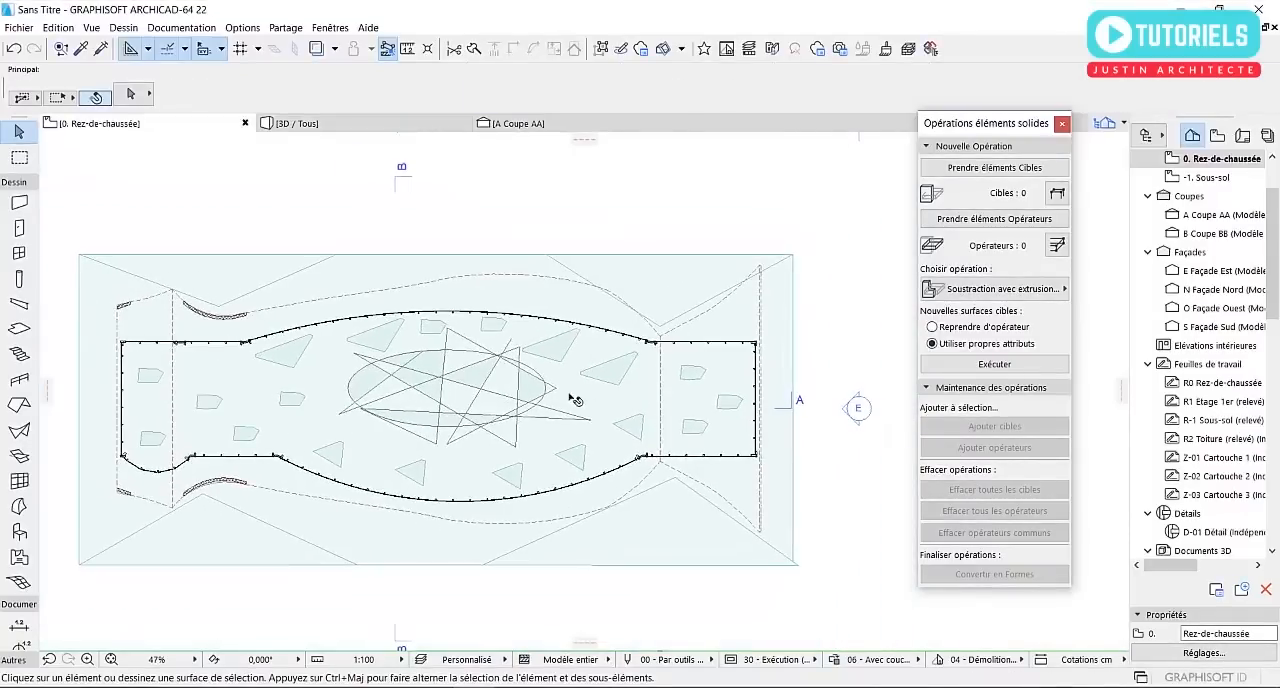
scroll(575, 400, "up", 3)
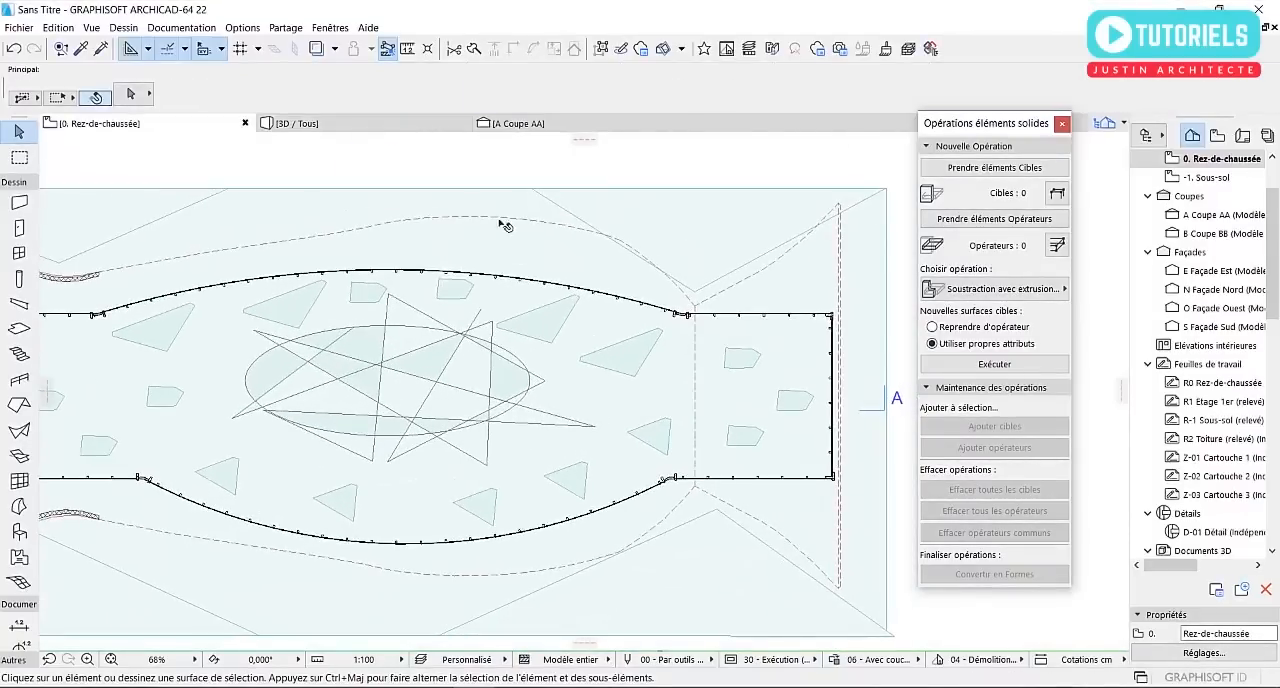
left_click(340, 124)
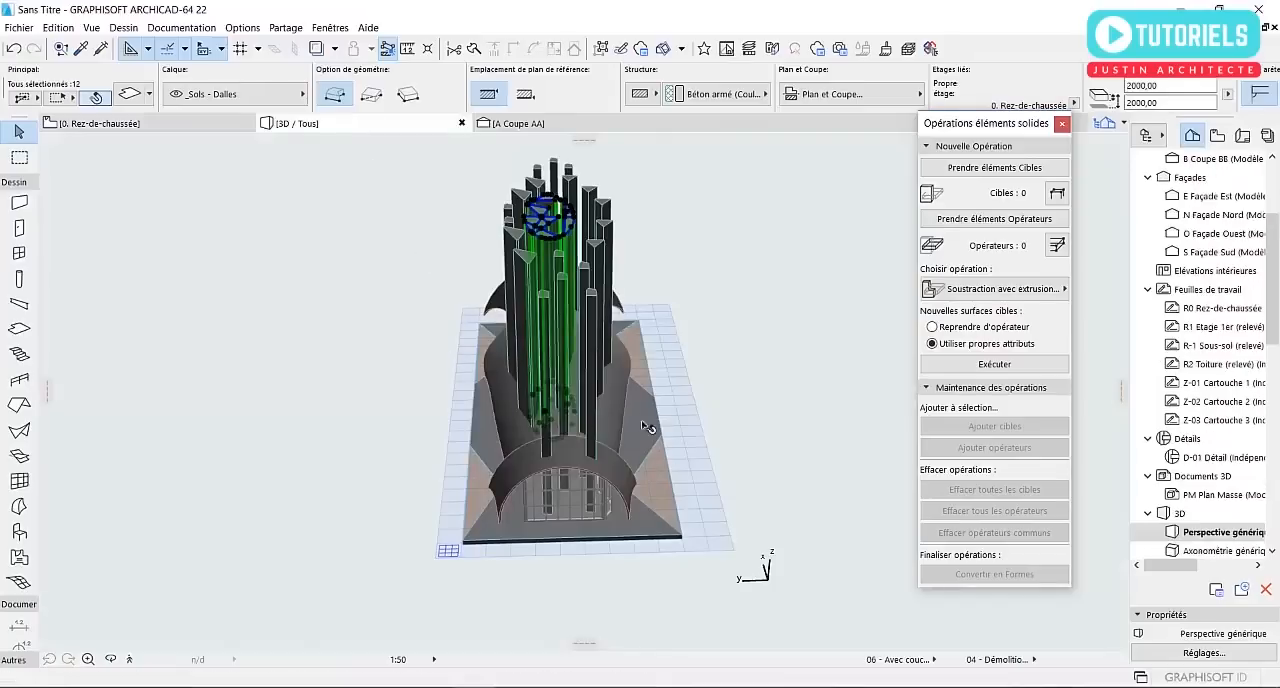
middle_click_drag(640, 403, 322, 431, "shift")
scroll(322, 431, "up", 2)
left_click(457, 514)
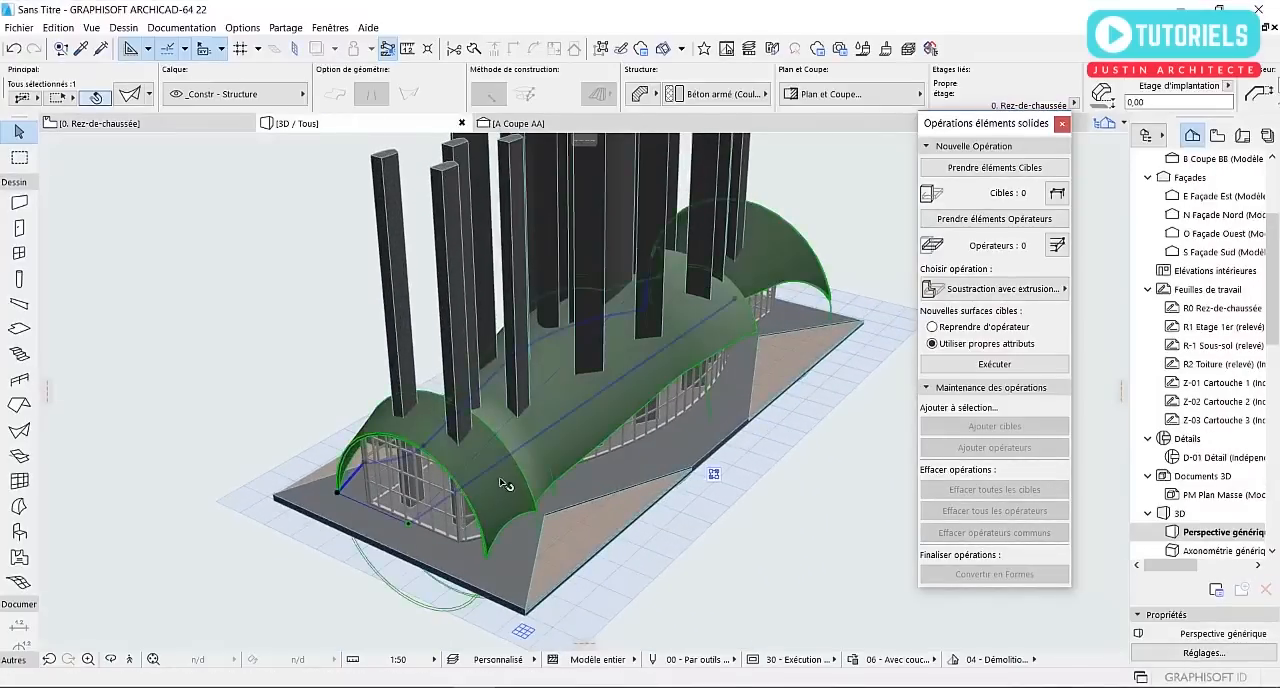
middle_click_drag(457, 514, 405, 430, "shift")
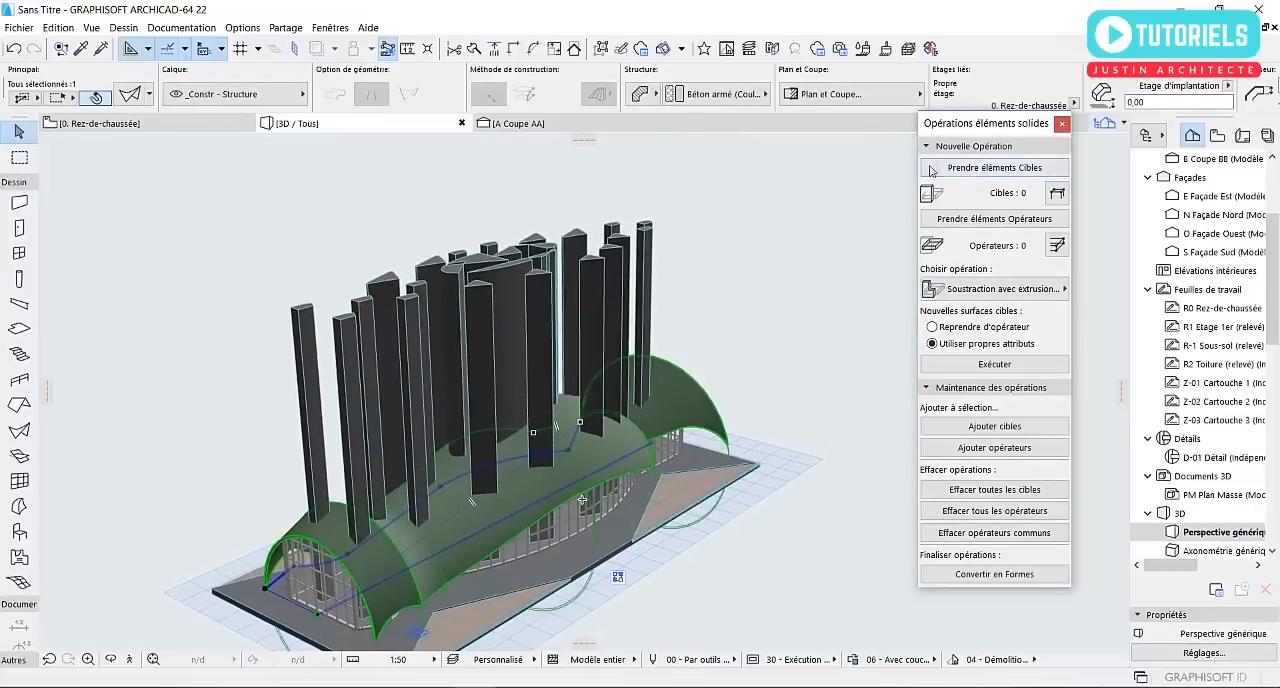
left_click(843, 195)
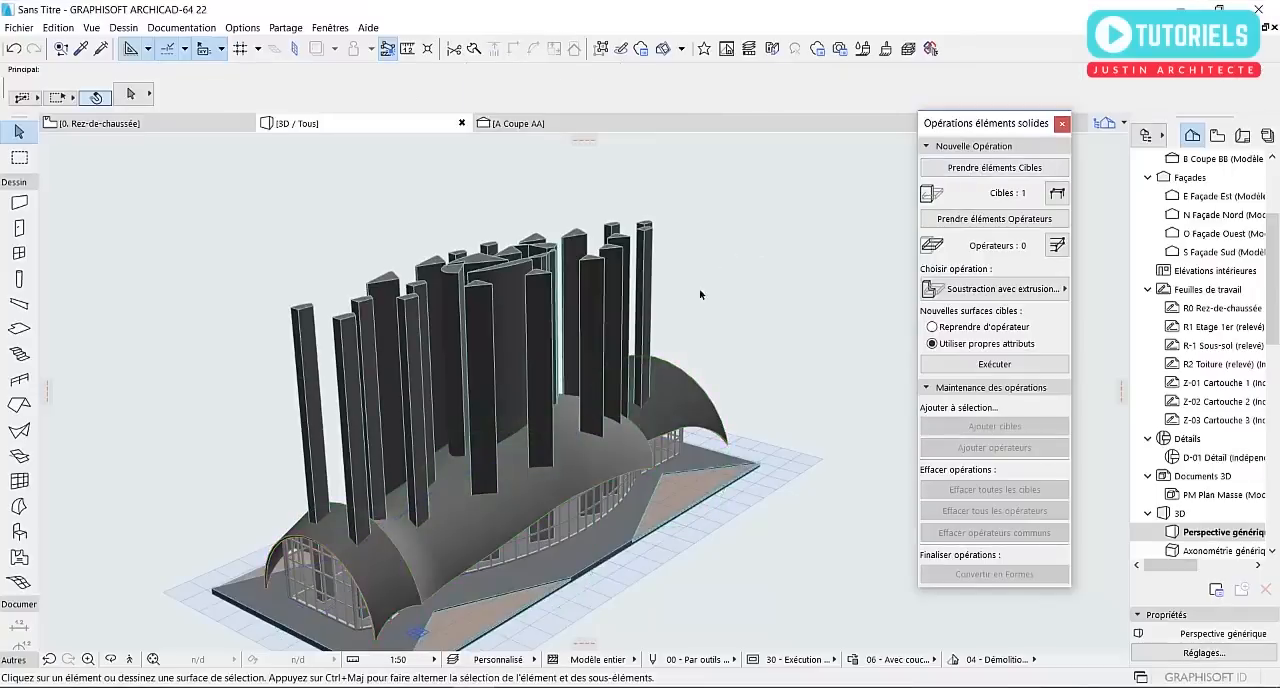
Take all the tall slabs as operators and cut the roof shell with them using the Soustraction operation
middle_click_drag(677, 306, 703, 262, "shift")
left_click_drag(741, 309, 201, 178)
left_click(201, 180)
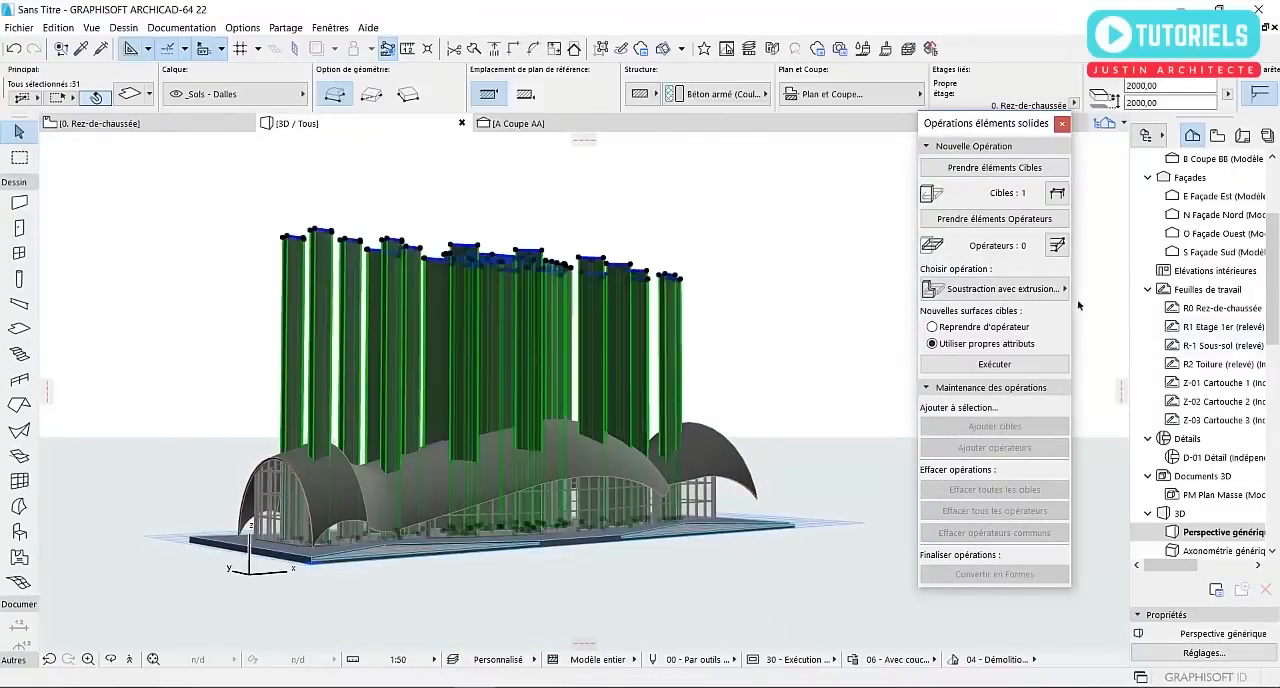
left_click(1012, 289)
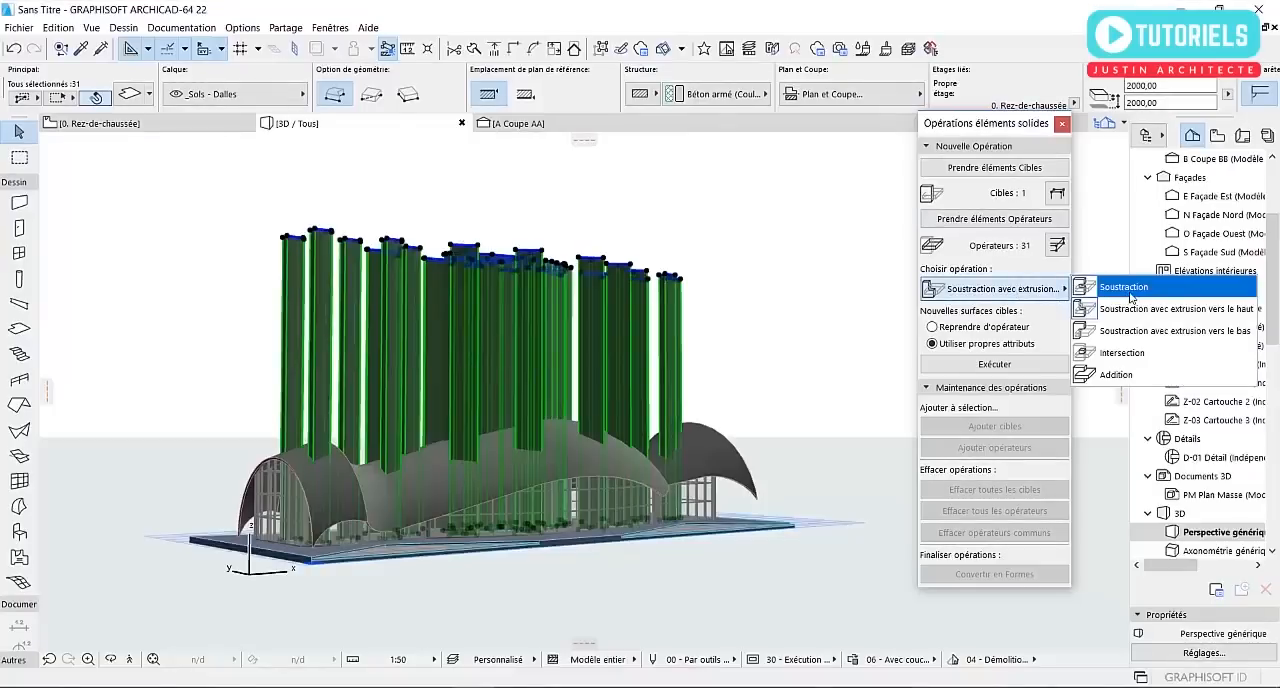
left_click(1127, 290)
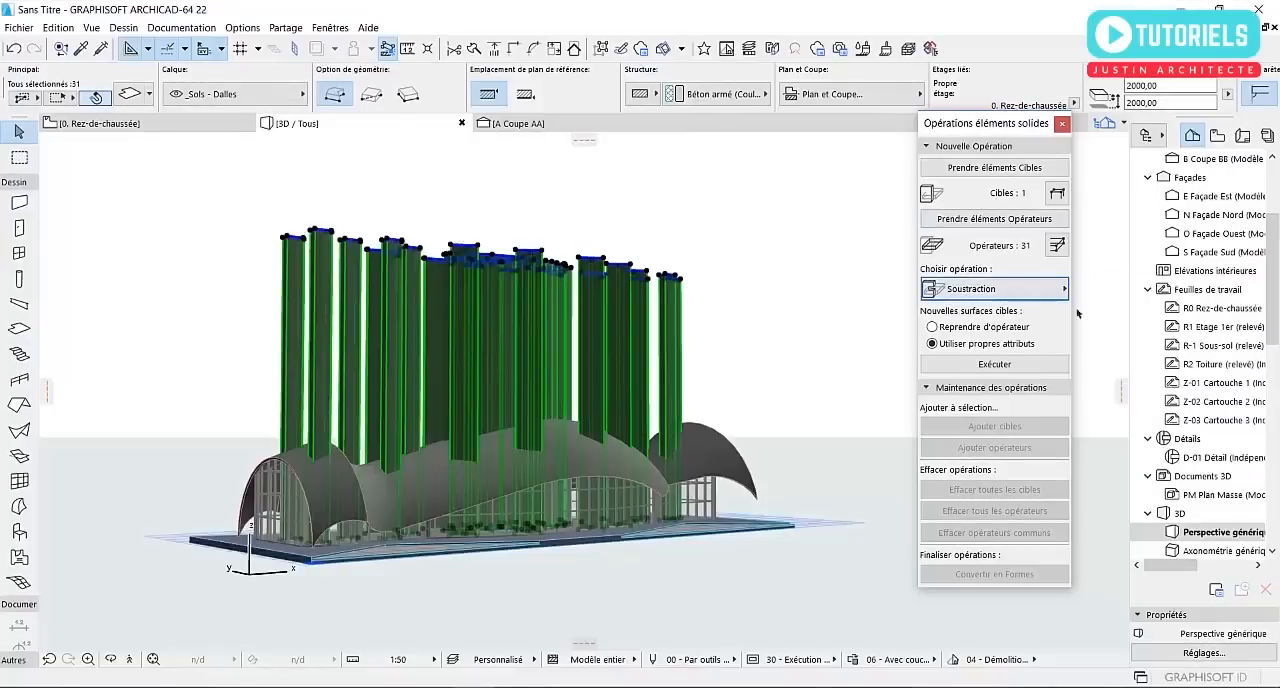
left_click(571, 377)
middle_click_drag(526, 371, 523, 429, "shift")
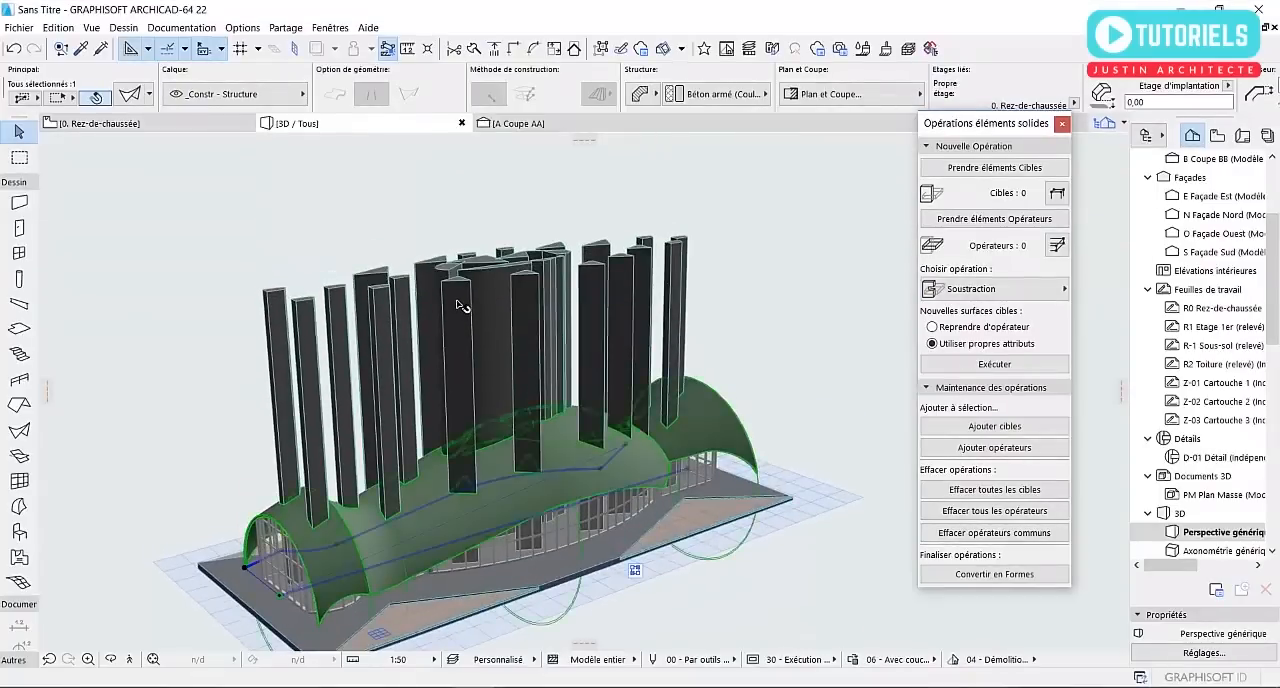
middle_click_drag(516, 322, 477, 292, "shift")
left_click(756, 303)
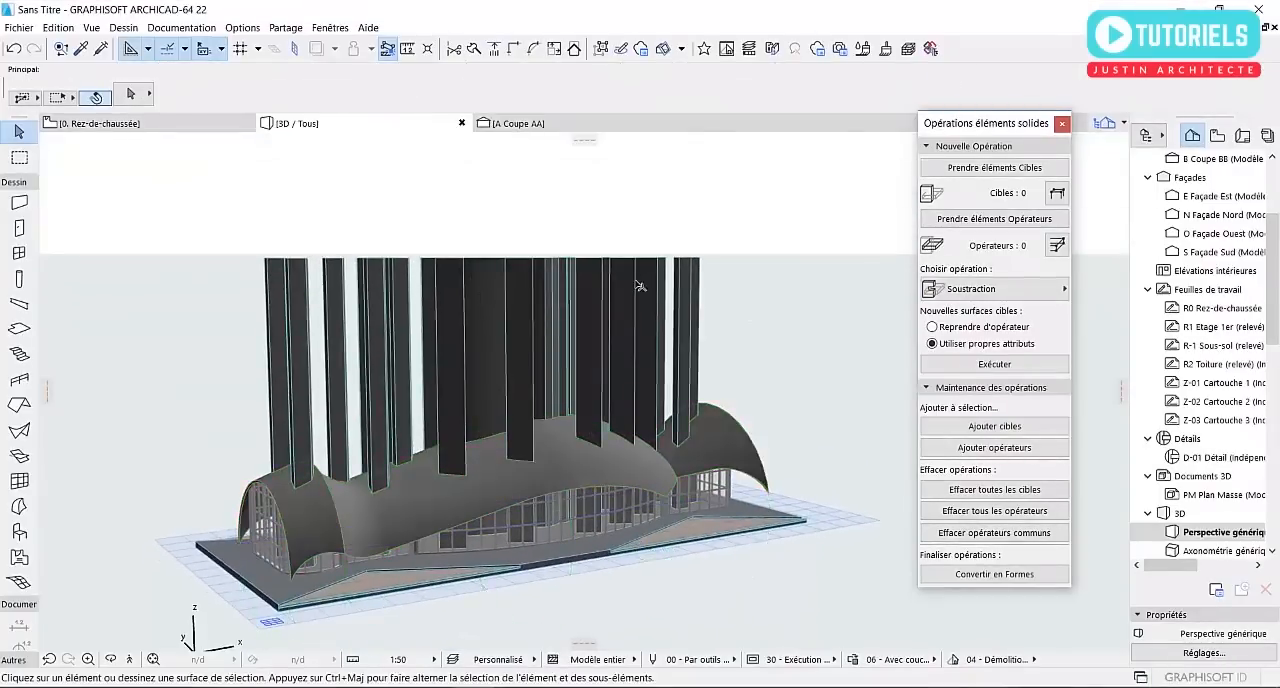
middle_click_drag(539, 255, 513, 264, "shift")
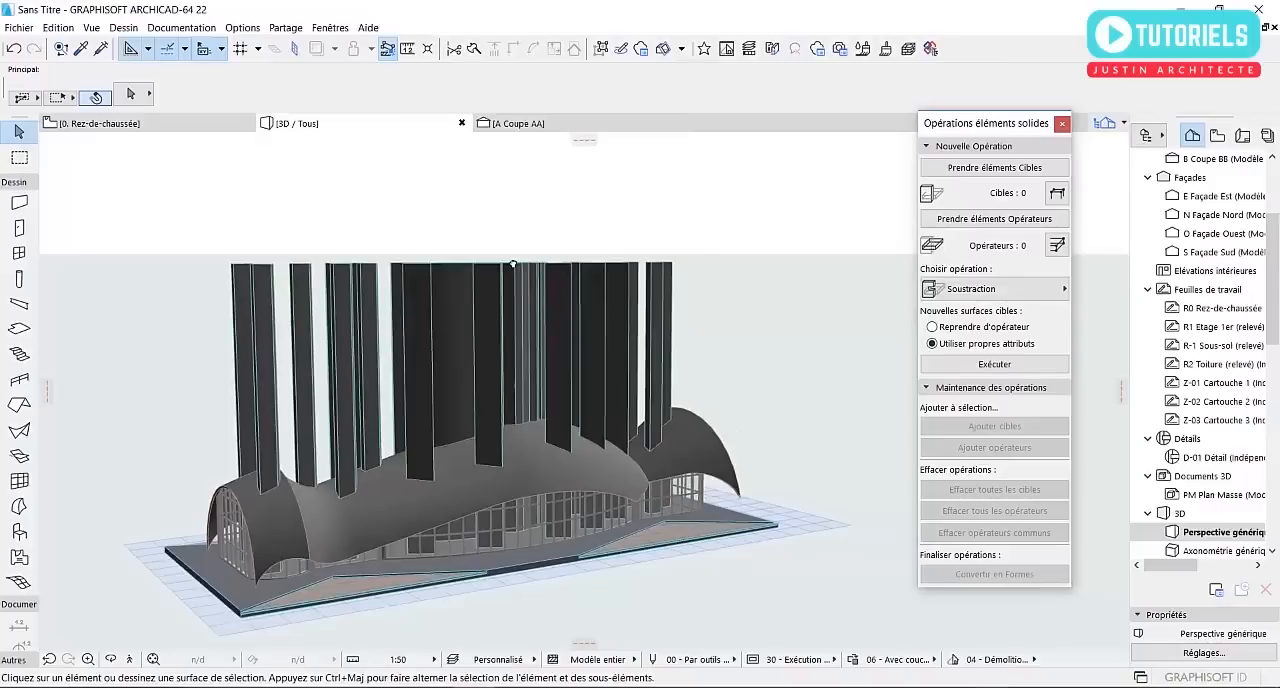
Create a new layer named DALLE MASQUE in the model view layer settings
left_click(329, 28)
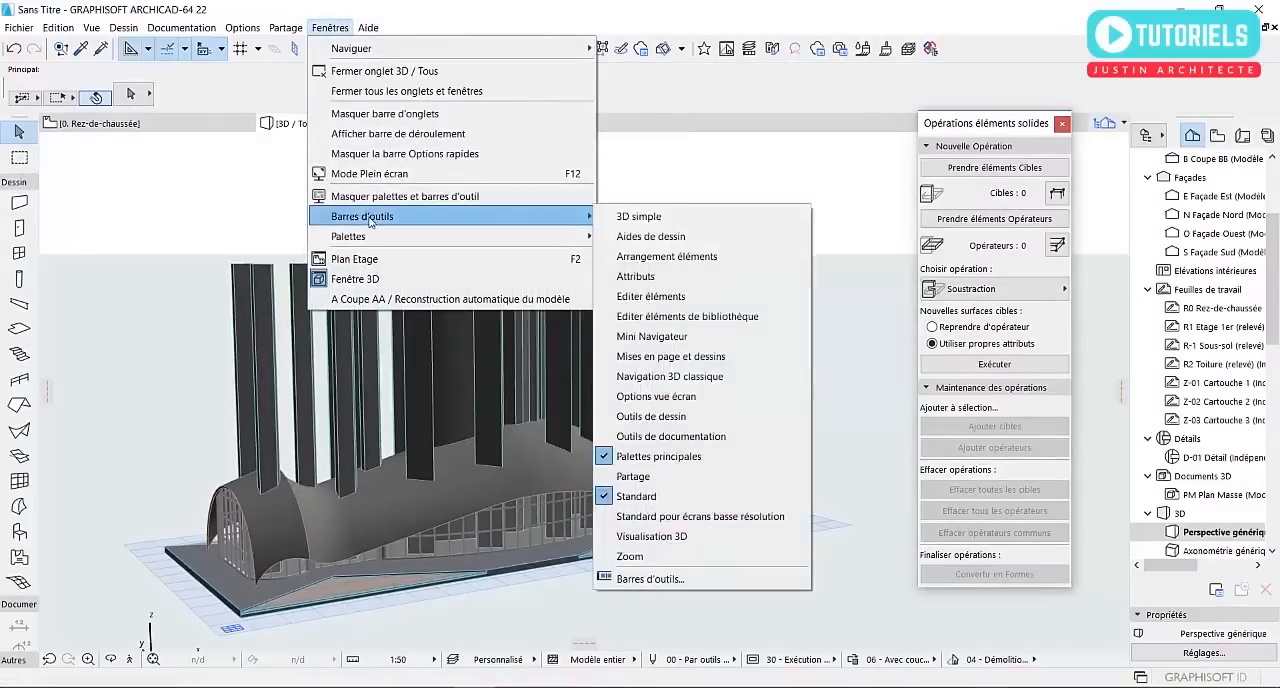
mouse_move(410, 216)
left_click(638, 278)
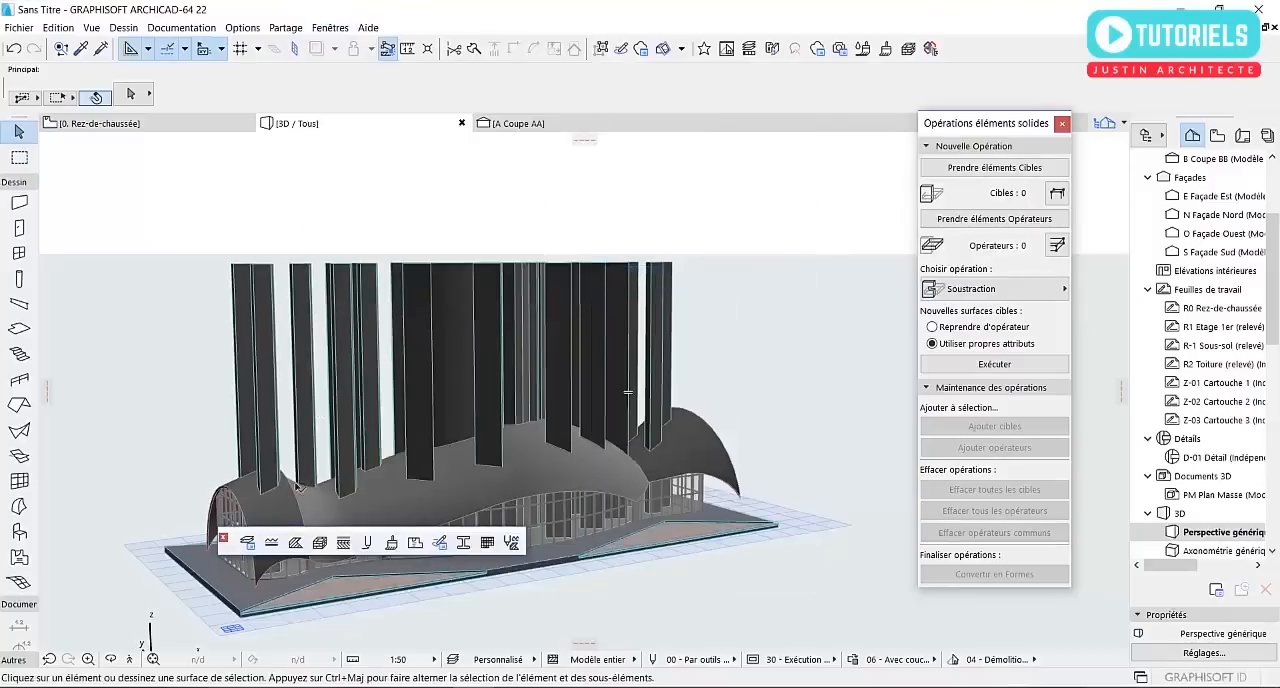
left_click(248, 543)
left_click(916, 232)
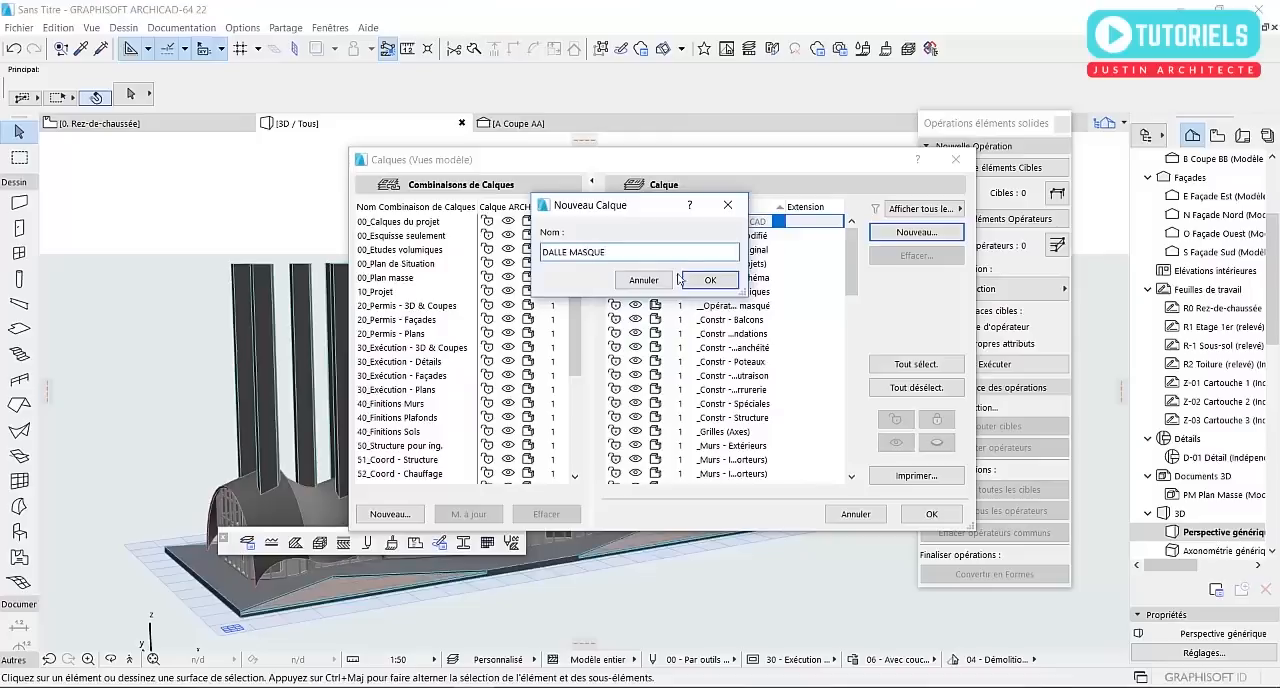
left_click(722, 283)
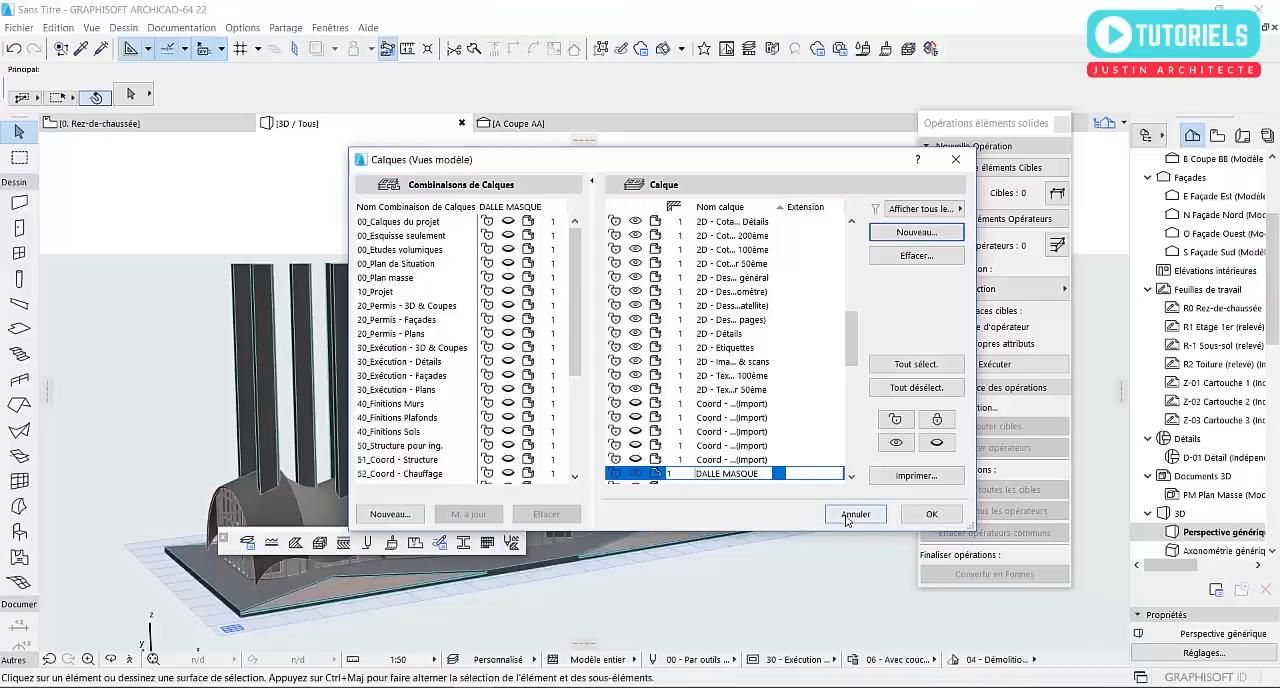
left_click(931, 514)
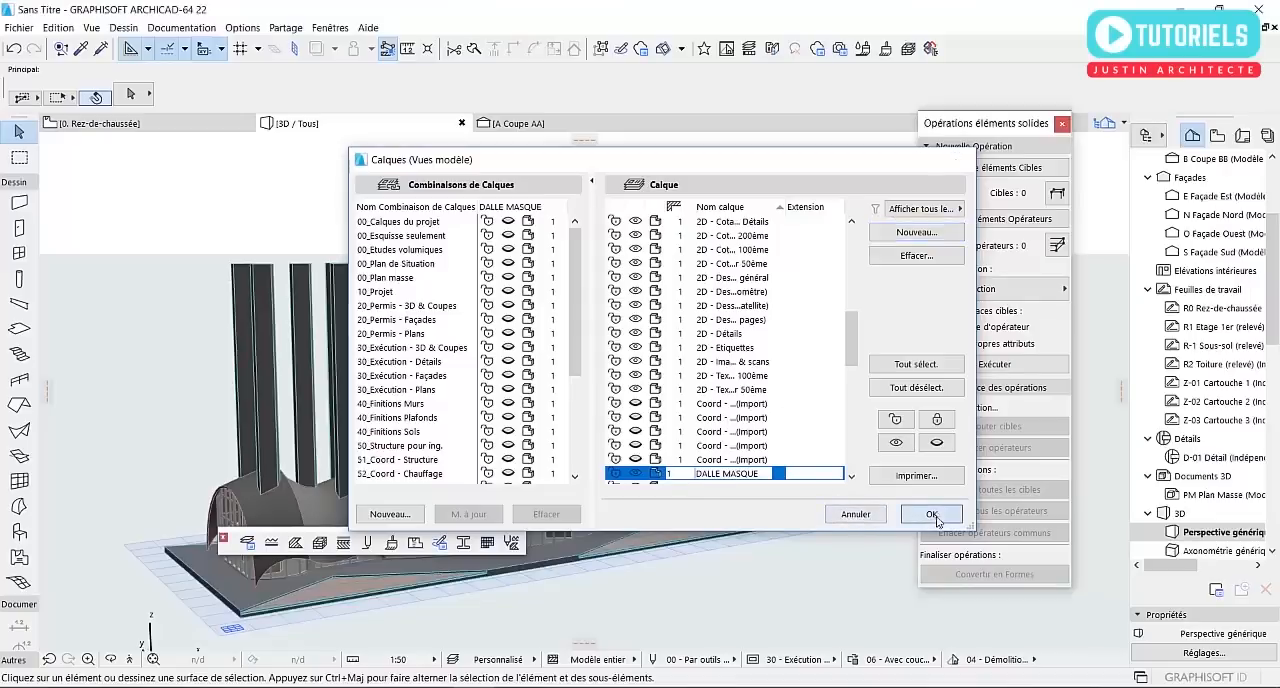
Select all the tall slabs cutting through the roof and assign them to the DALLE MASQUE layer
left_click_drag(740, 330, 227, 218)
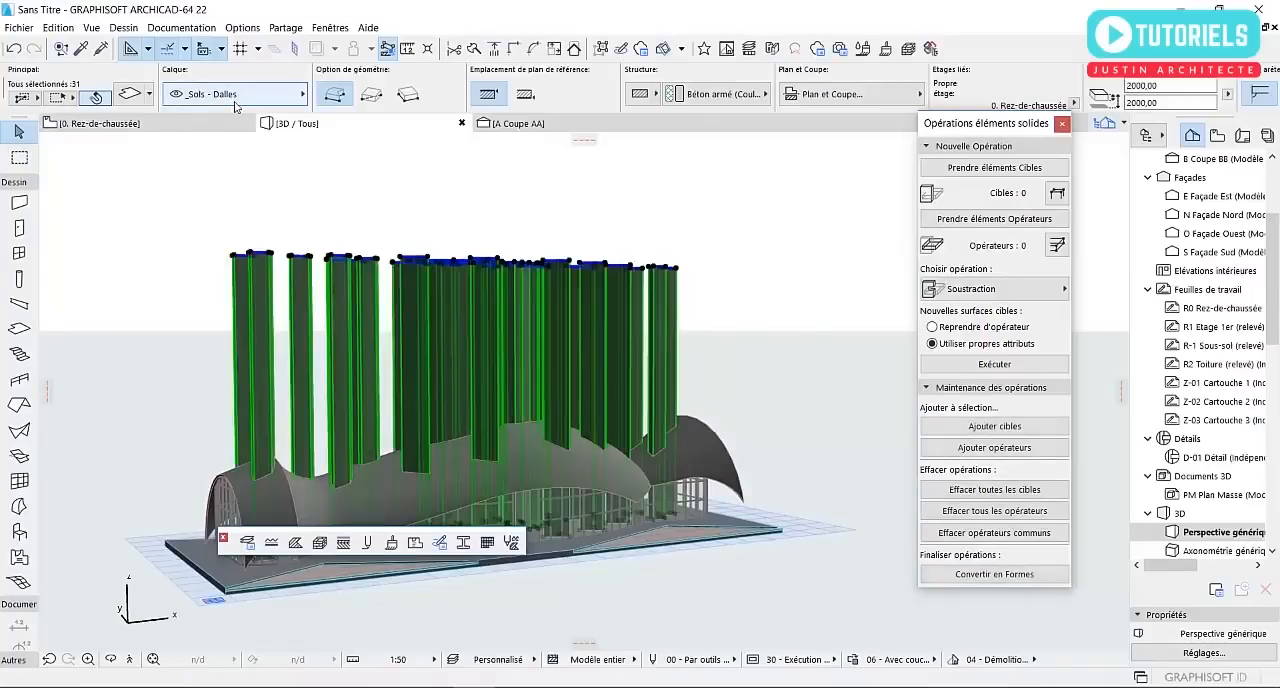
left_click(236, 100)
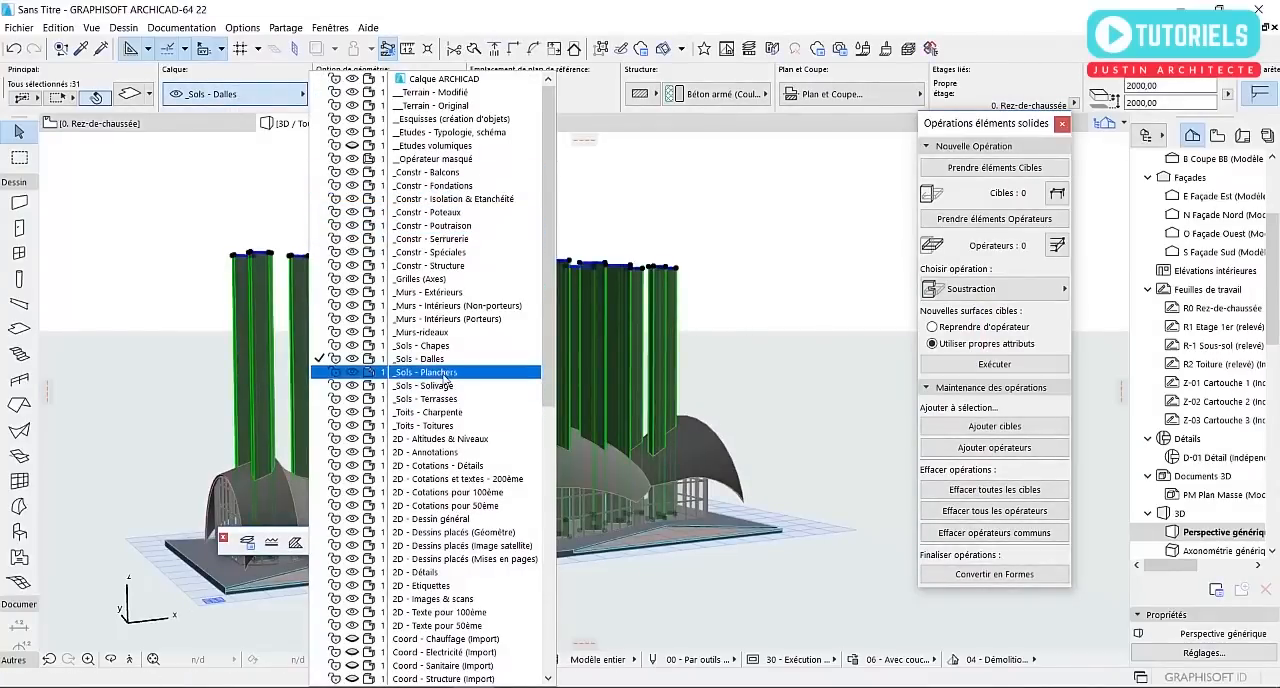
scroll(450, 378, "down", 2)
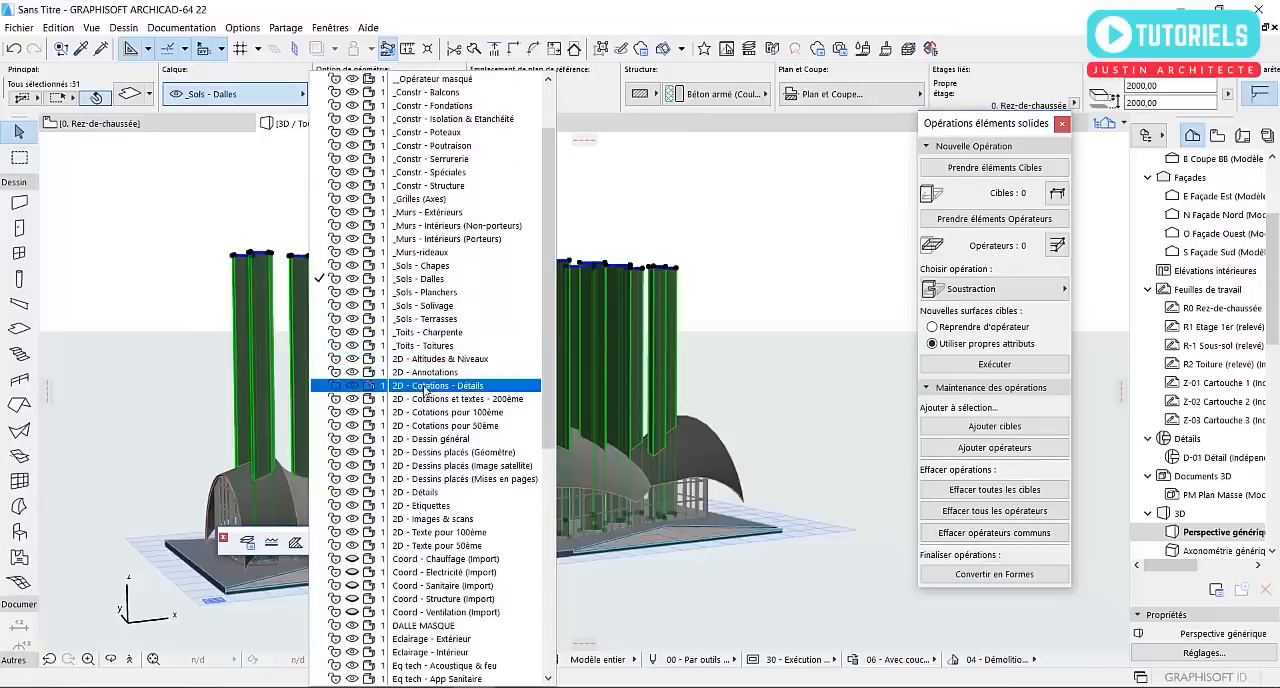
left_click(424, 625)
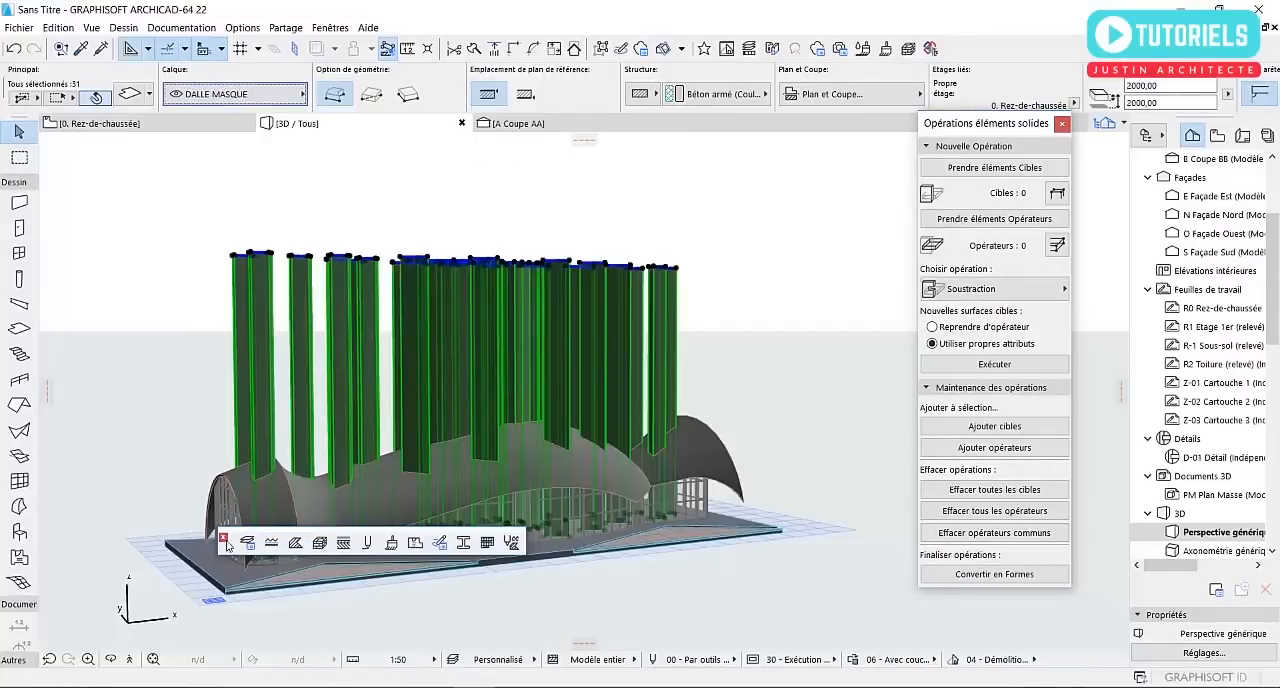
Hide the DALLE MASQUE layer in the model view layer settings
left_click(248, 549)
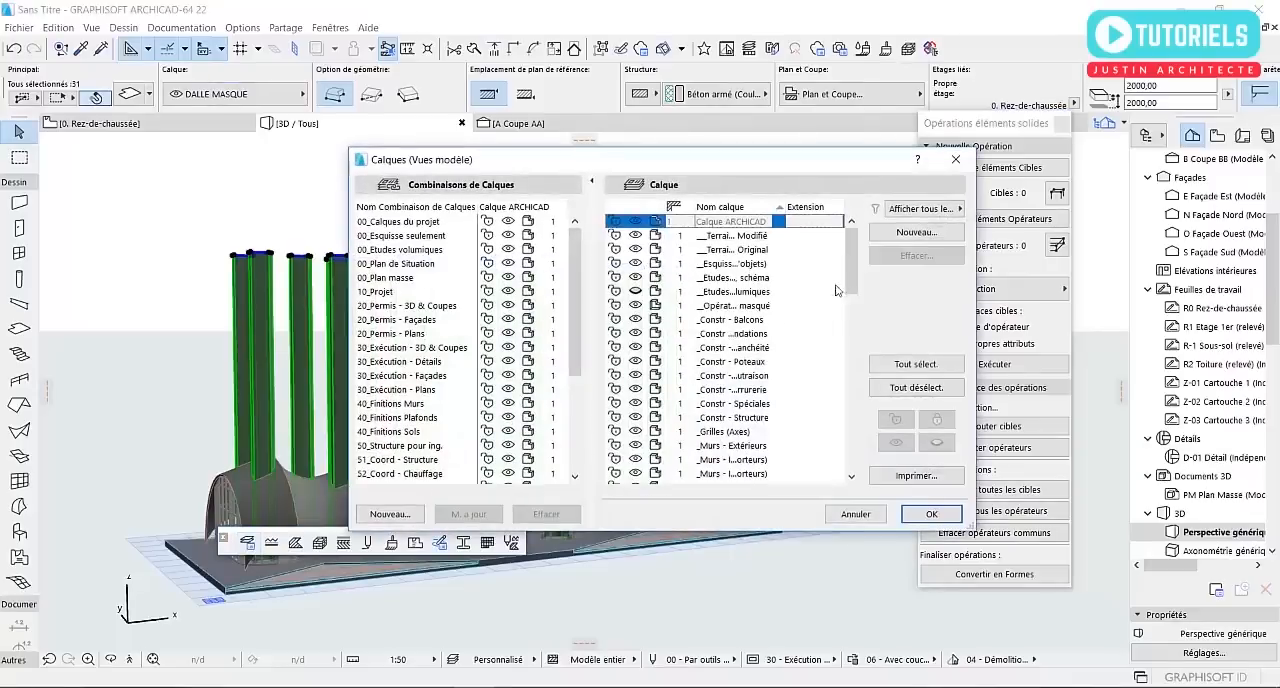
left_click_drag(857, 263, 851, 359)
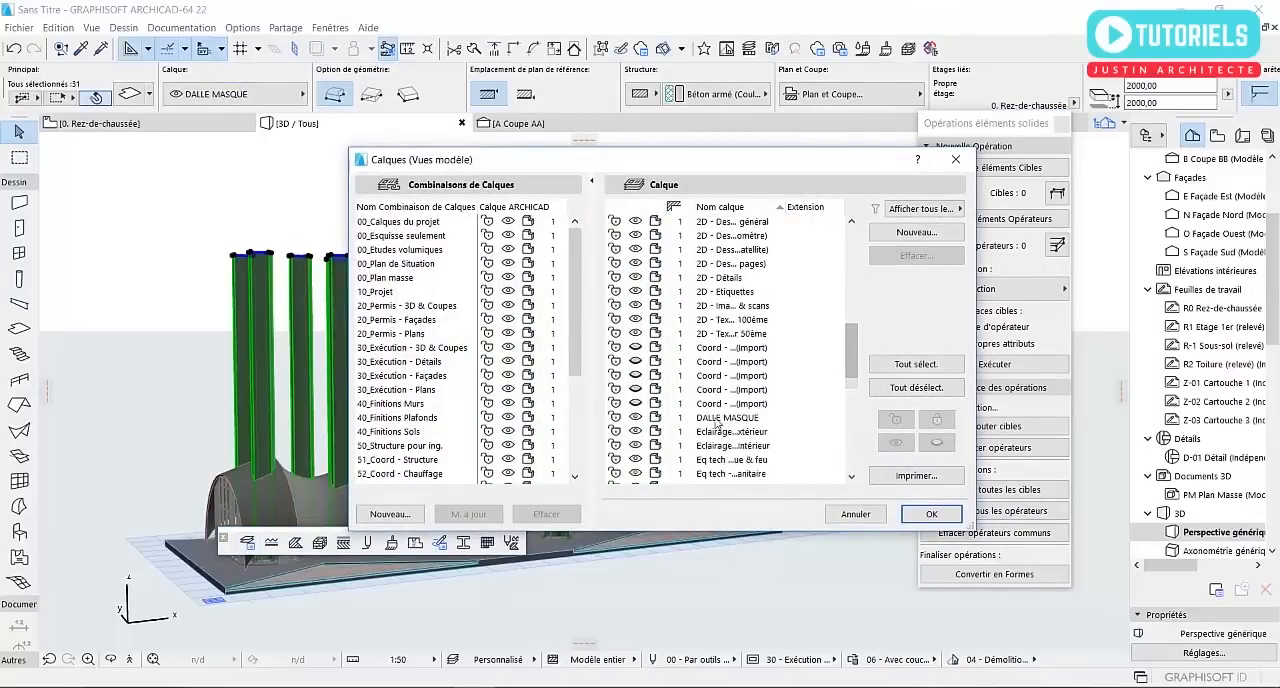
left_click(907, 516)
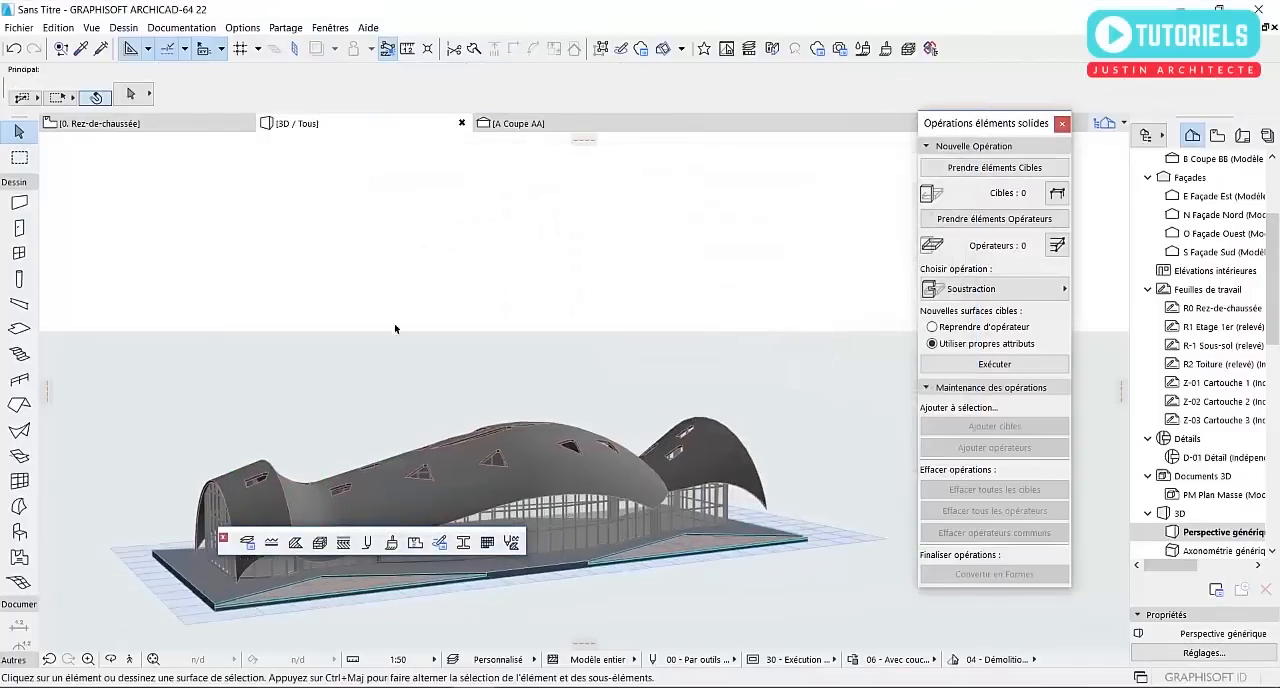
middle_click_drag(341, 232, 595, 358, "shift")
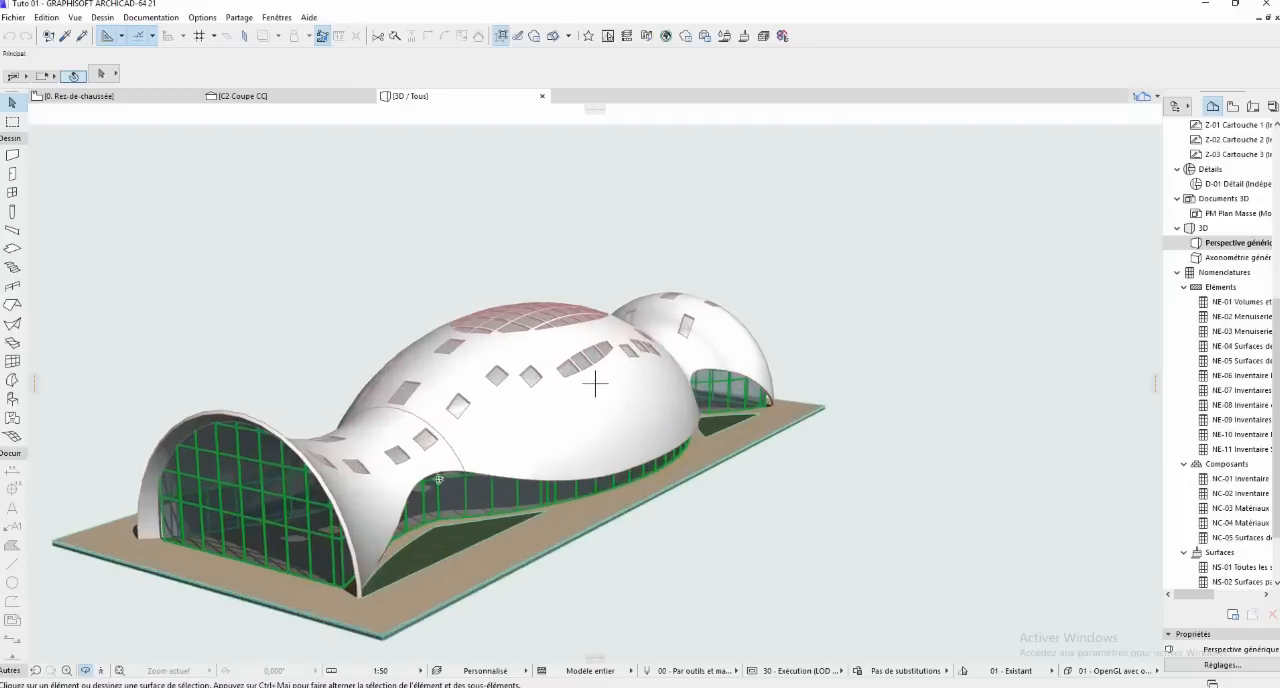
Examine the finished Tuto 01 reference building in 3D, including its glazed end, side facades and roof openings
middle_click_drag(277, 478, 821, 471, "shift")
scroll(566, 452, "up", 5)
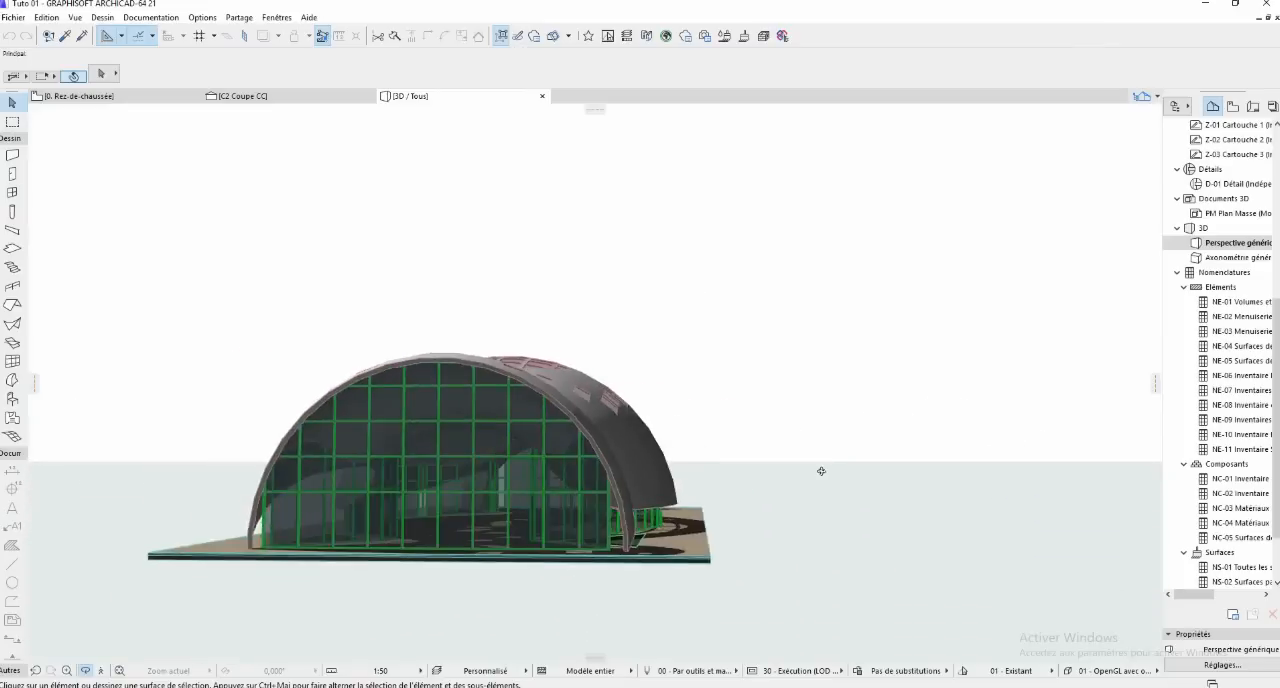
middle_click_drag(548, 481, 800, 489, "shift")
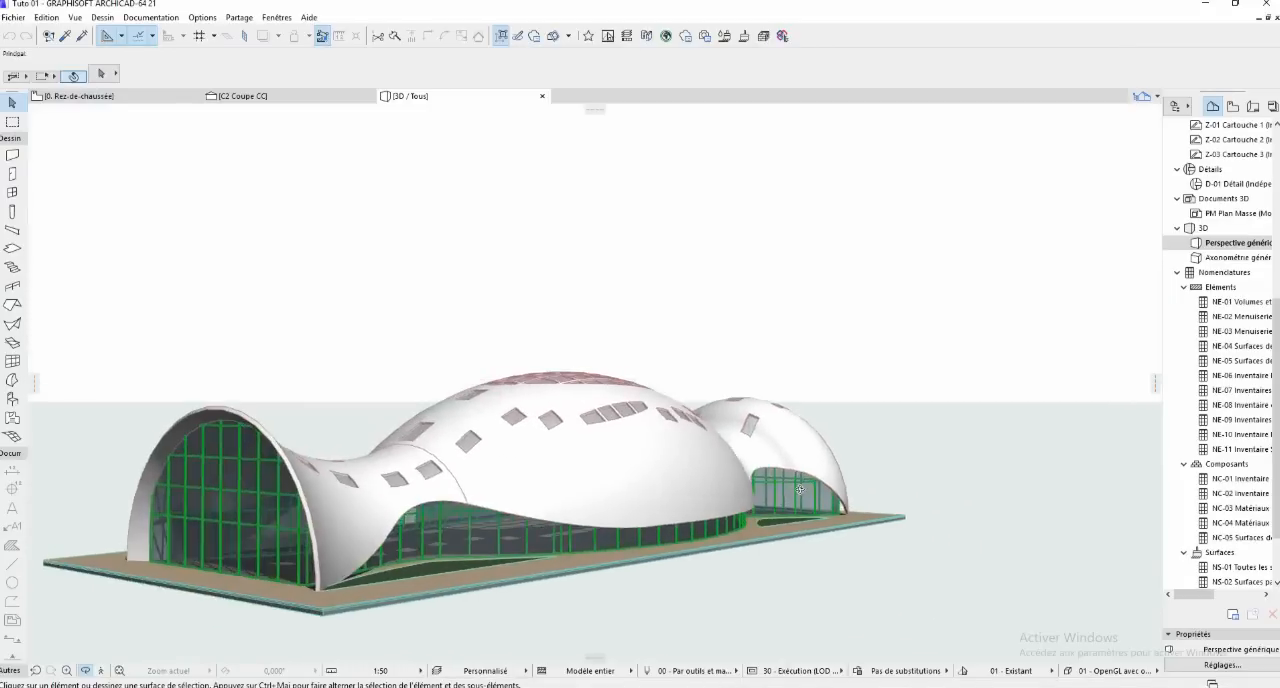
mouse_move(552, 485)
middle_mouse_down("shift")
mouse_move(508, 497)
mouse_move(597, 437)
mouse_move(654, 423)
mouse_move(551, 451)
mouse_move(880, 449)
mouse_move(554, 464)
middle_mouse_up("shift")
mouse_move(430, 466)
middle_mouse_down("shift")
mouse_move(485, 456)
mouse_move(488, 476)
mouse_move(565, 471)
mouse_move(285, 303)
mouse_move(437, 354)
mouse_move(417, 400)
mouse_move(370, 445)
mouse_move(282, 490)
mouse_move(467, 397)
middle_mouse_up("shift")
middle_click_drag(689, 288, 525, 156, "shift")
scroll(530, 370, "up", 6)
scroll(553, 222, "down", 5)
middle_click_drag(551, 240, 594, 281, "shift")
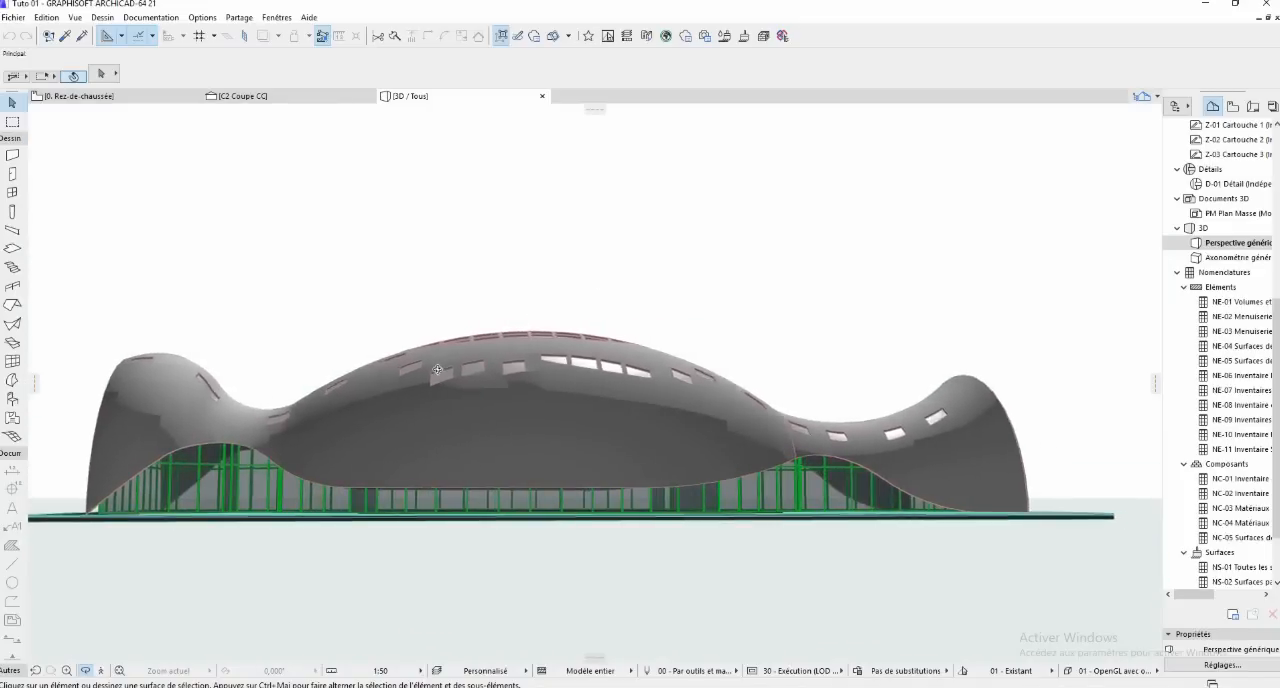
middle_click_drag(311, 378, 673, 442, "shift")
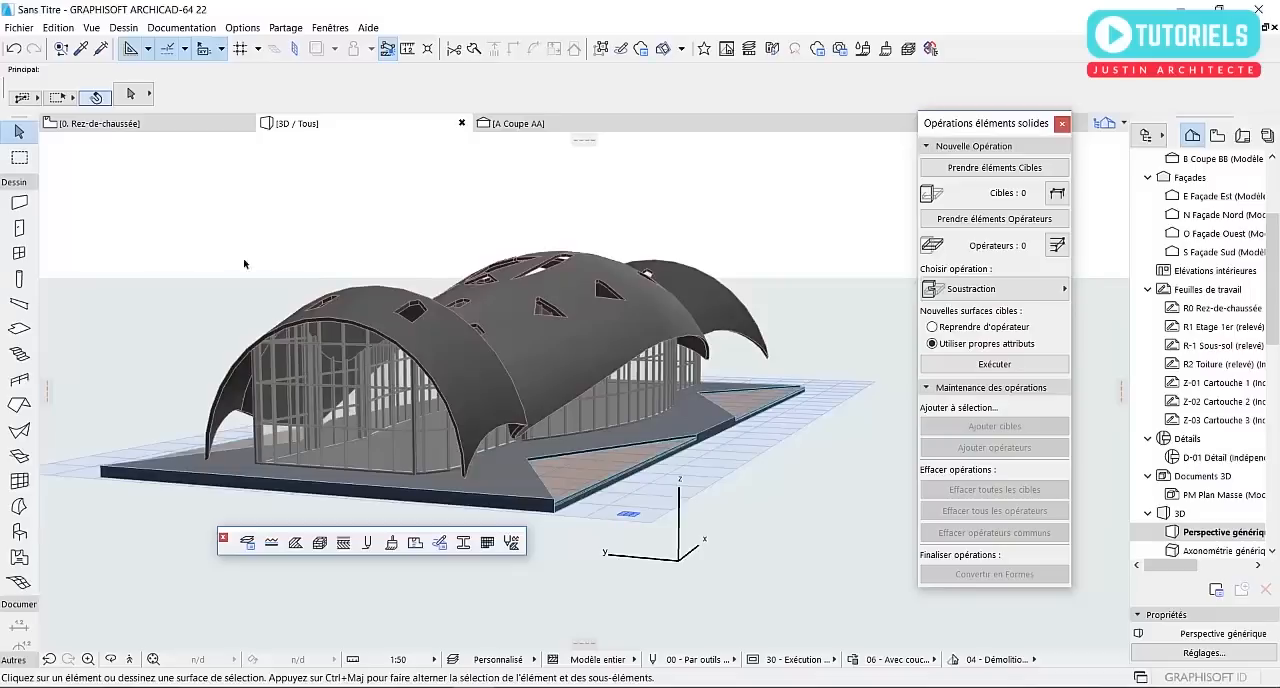
Back in the untitled project, examine the cut roof shell and the curtain walls along the front side and glazed end
scroll(279, 282, "up", 2)
scroll(303, 291, "up", 2)
middle_click_drag(303, 291, 298, 286)
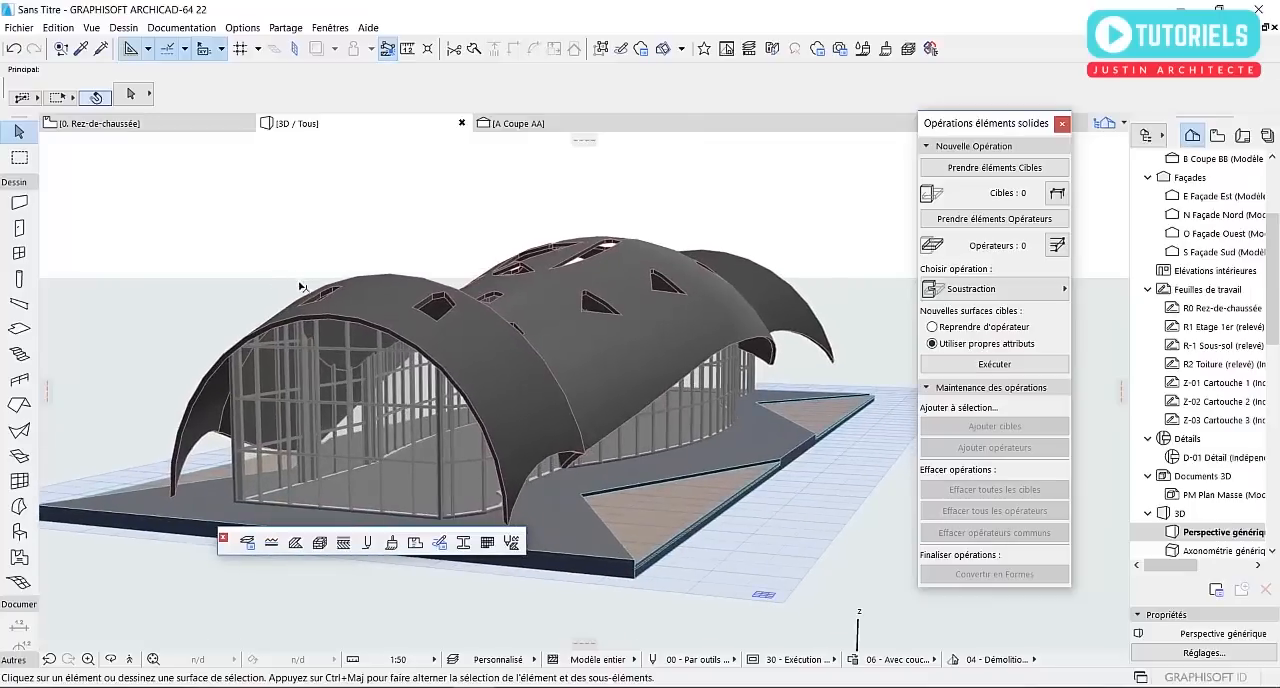
middle_click_drag(283, 325, 614, 384, "shift")
scroll(472, 422, "up", 1)
middle_click_drag(542, 438, 530, 397)
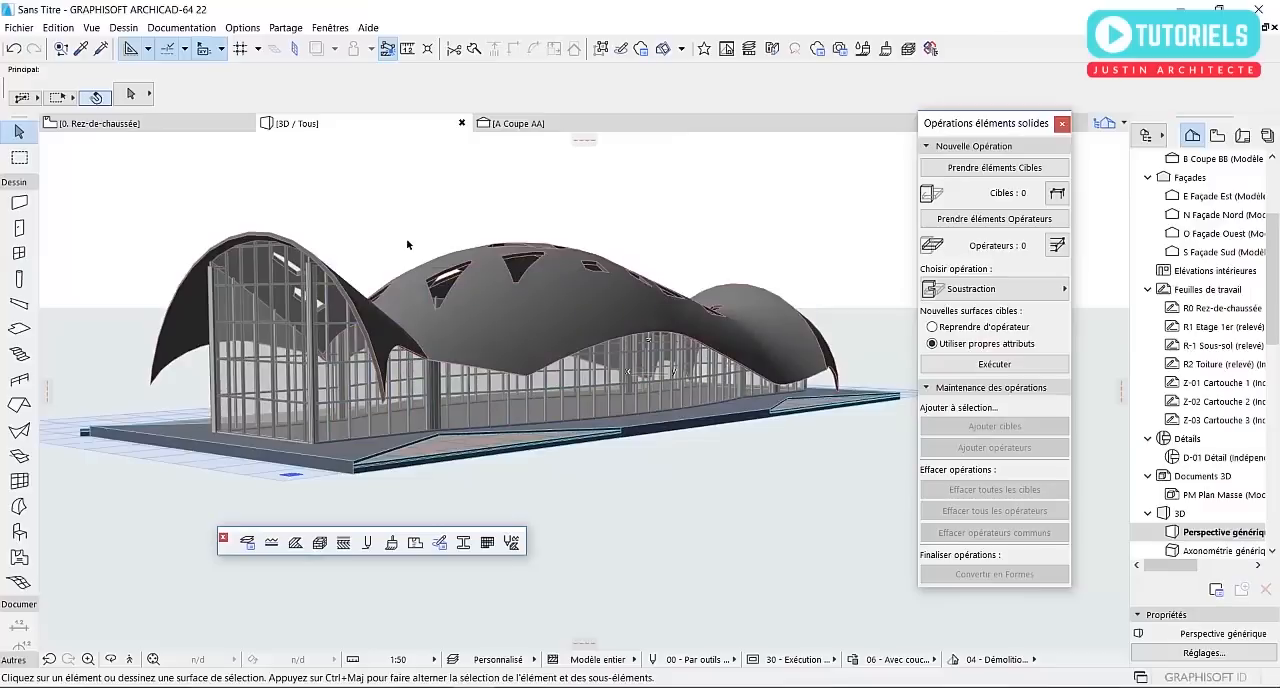
middle_click_drag(411, 245, 592, 357, "shift")
middle_click_drag(366, 411, 265, 453, "shift")
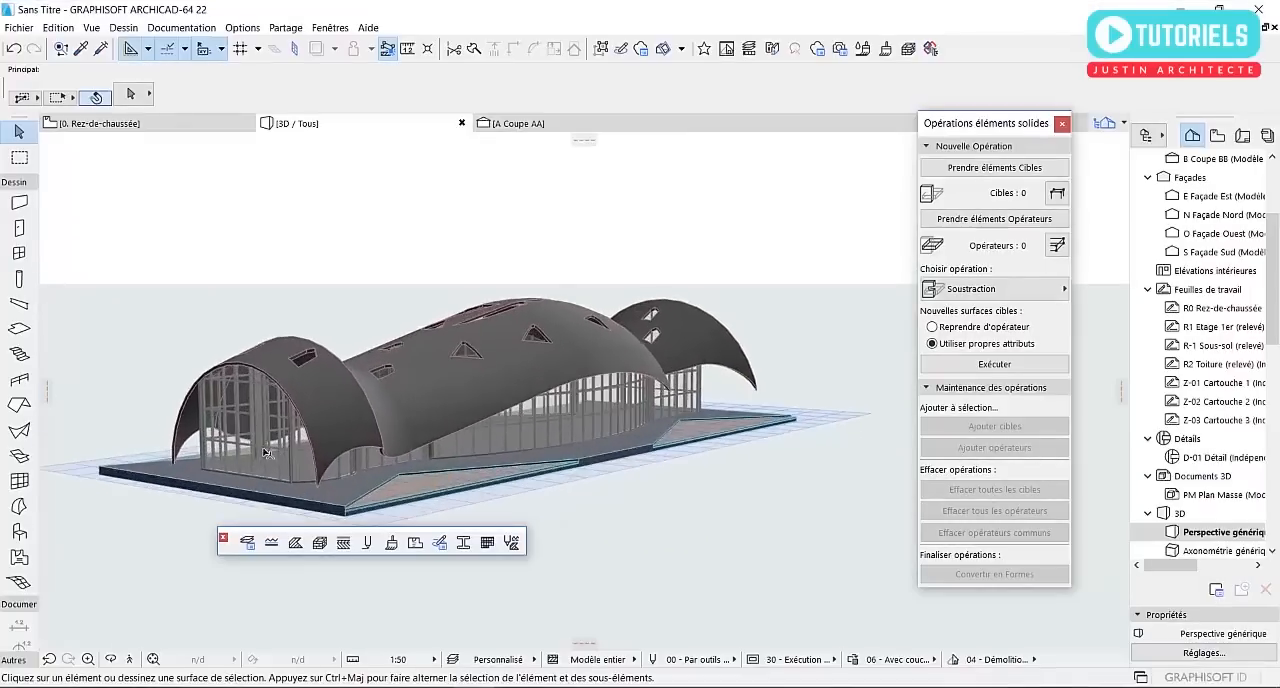
scroll(265, 453, "up", 1)
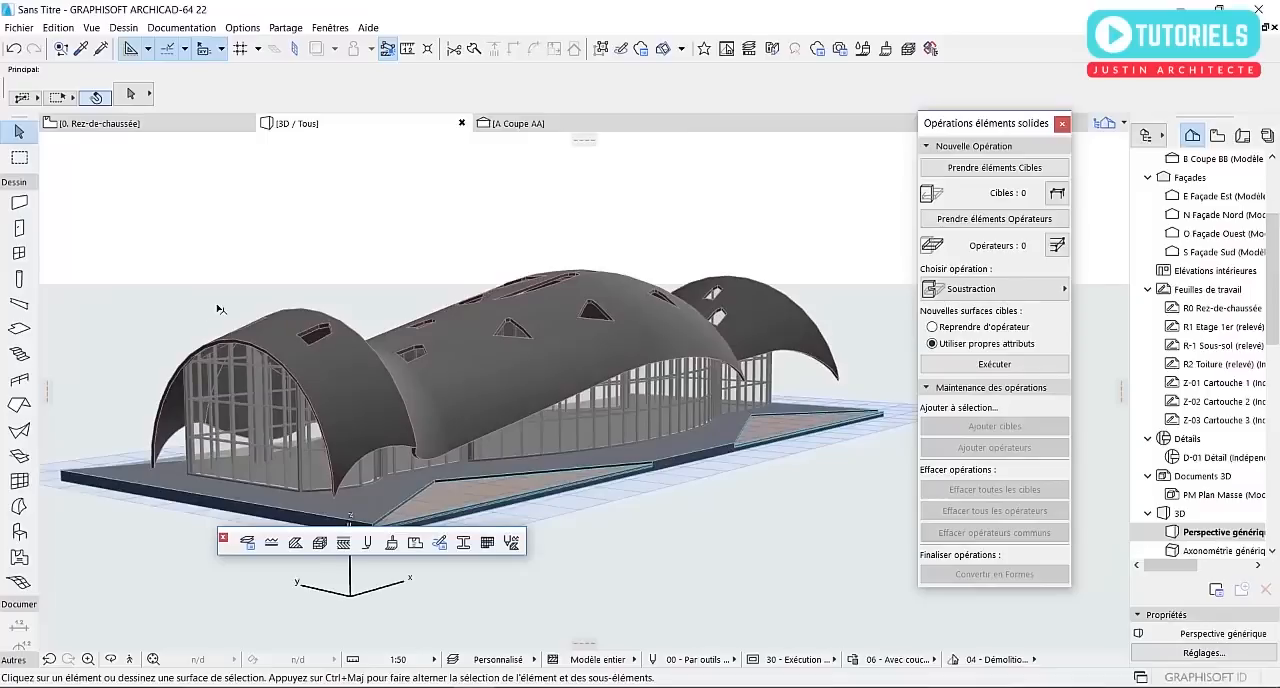
mouse_move(221, 307)
middle_click_drag(166, 331, 196, 385, "shift")
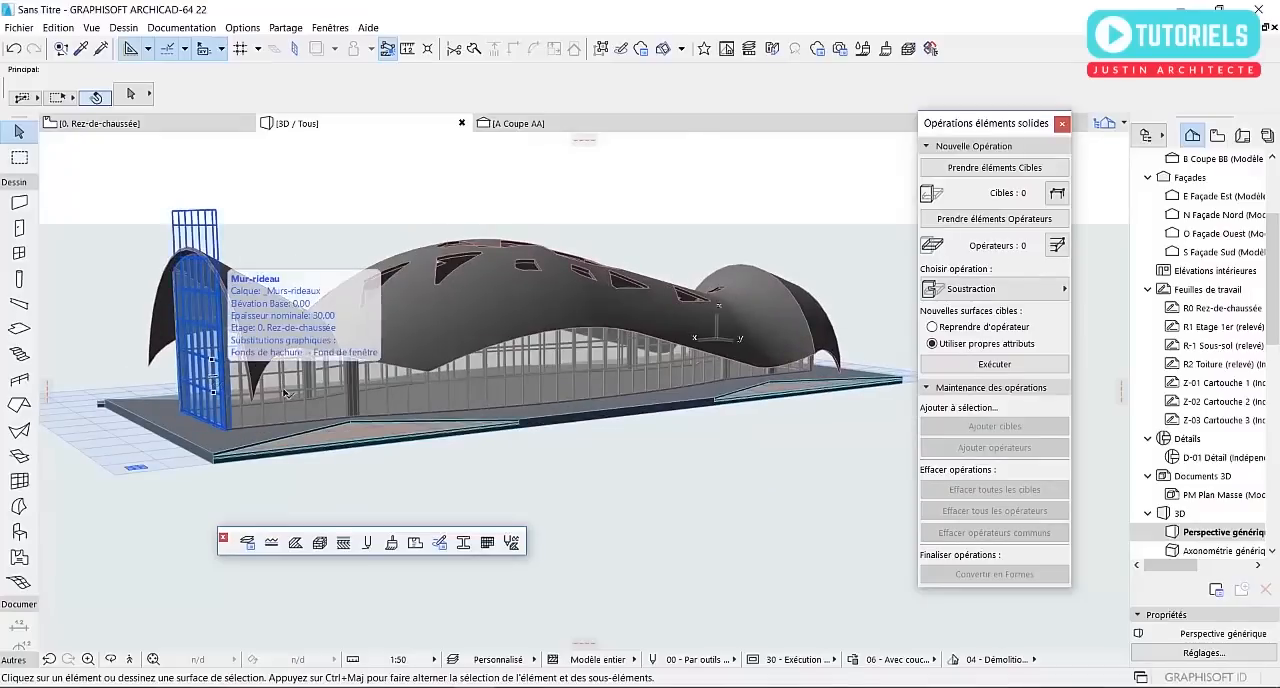
scroll(427, 190, "up", 1)
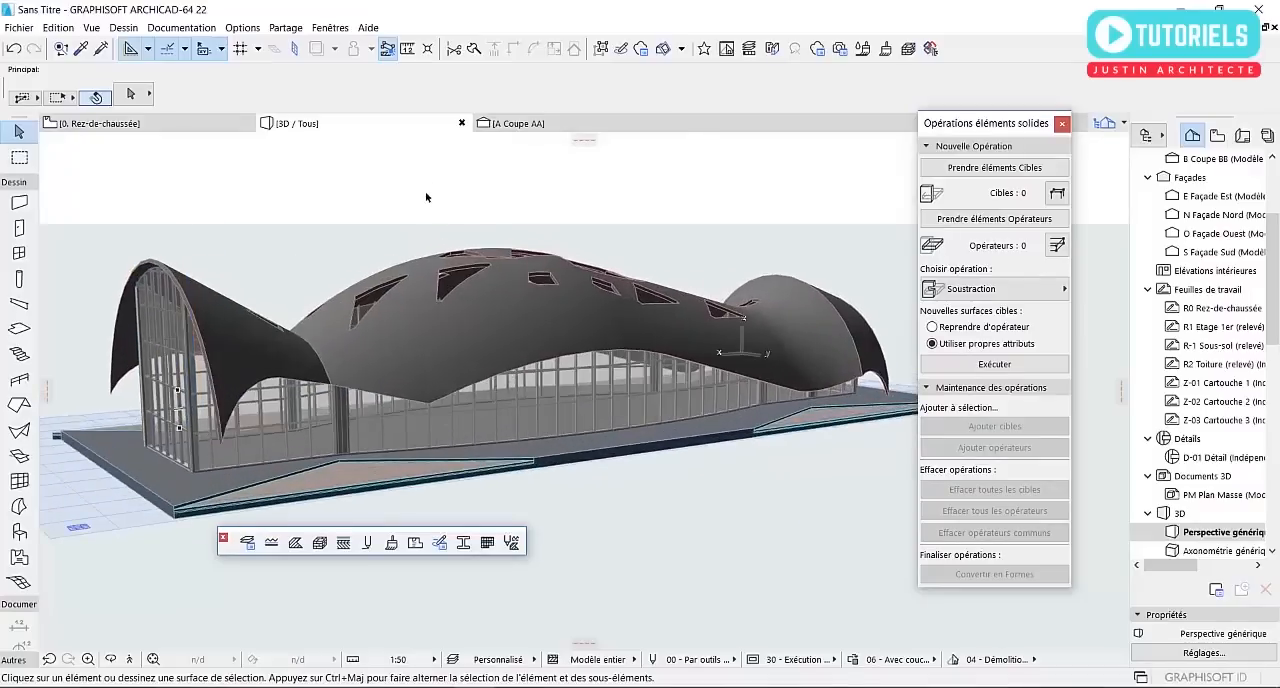
scroll(533, 218, "down", 1)
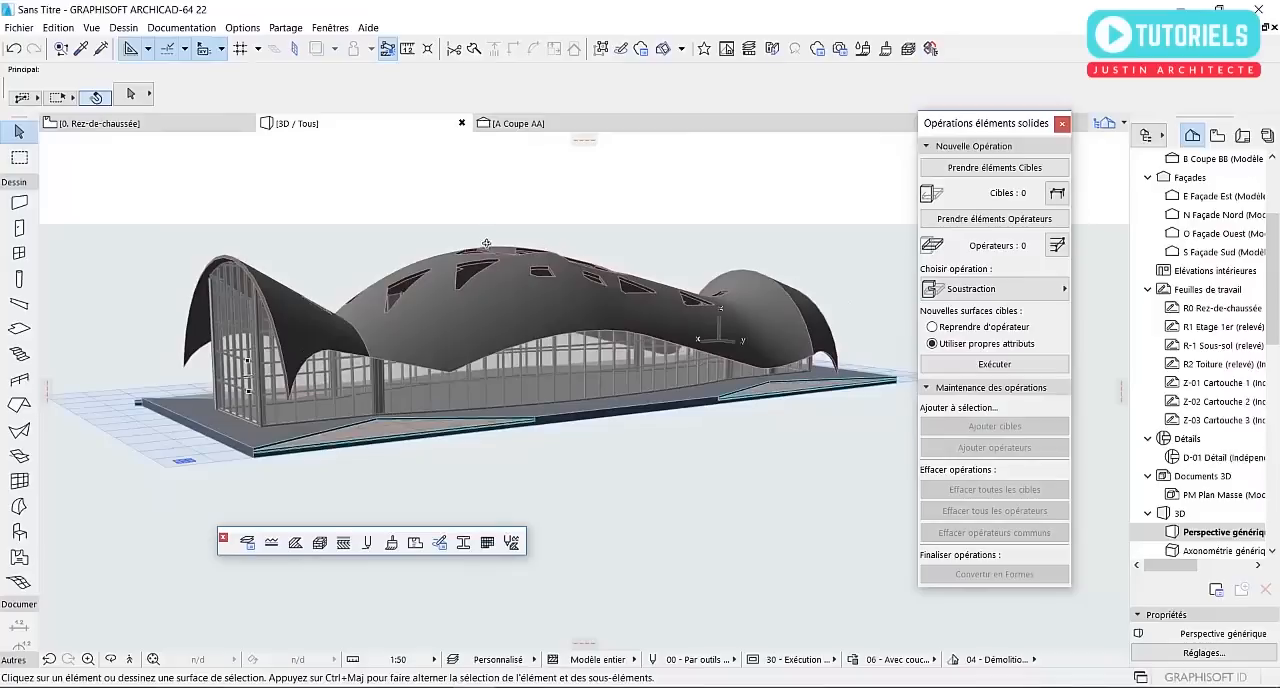
scroll(486, 243, "up", 1)
scroll(418, 232, "up", 1)
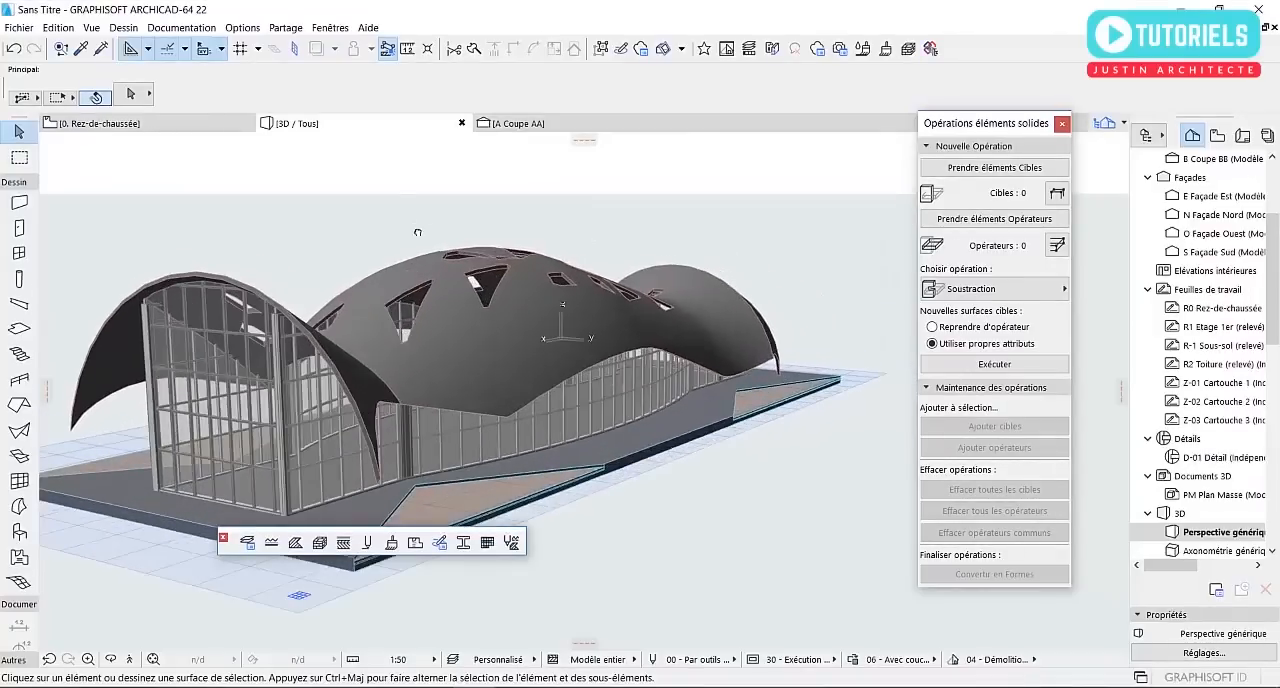
scroll(438, 236, "up", 1)
middle_click_drag(438, 236, 723, 257, "shift")
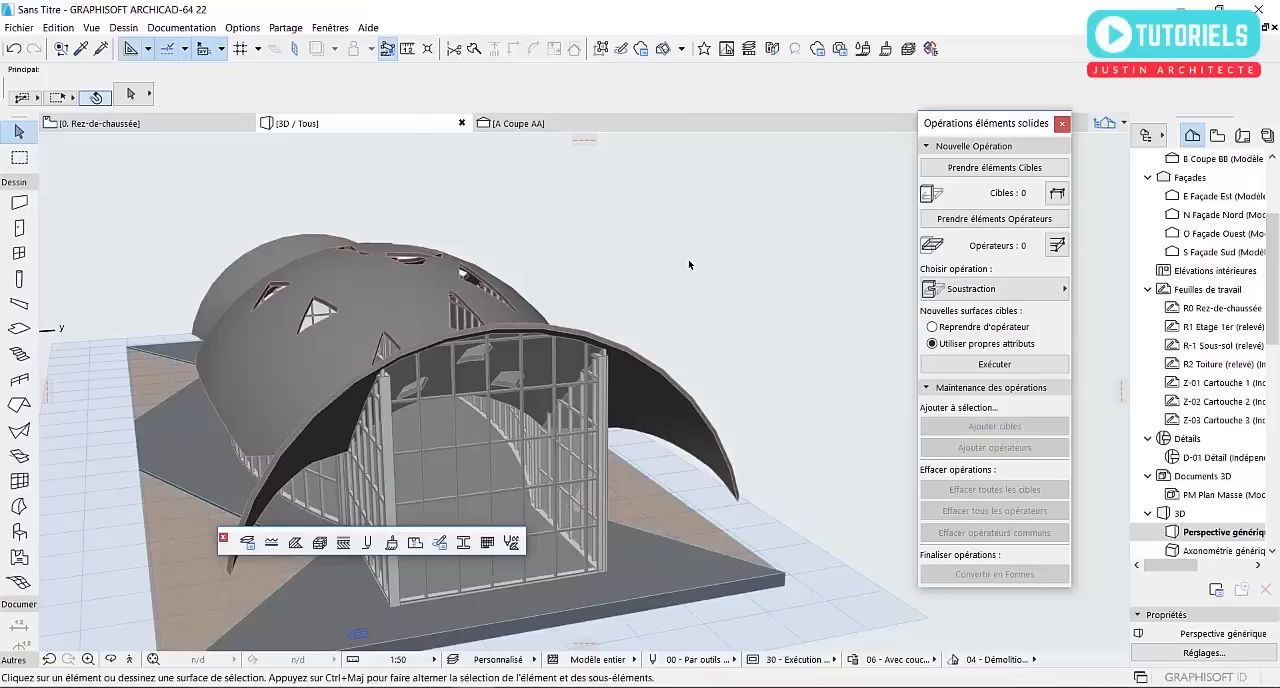
Examine the opposite side of the building, checking the shell's roof openings and edges against the curtain walls
mouse_move(693, 265)
middle_mouse_down("shift")
mouse_move(161, 288)
mouse_move(520, 326)
mouse_move(659, 357)
mouse_move(314, 330)
mouse_move(315, 280)
mouse_move(520, 284)
middle_mouse_up("shift")
scroll(462, 303, "down", 2)
middle_click_drag(416, 335, 676, 340, "shift")
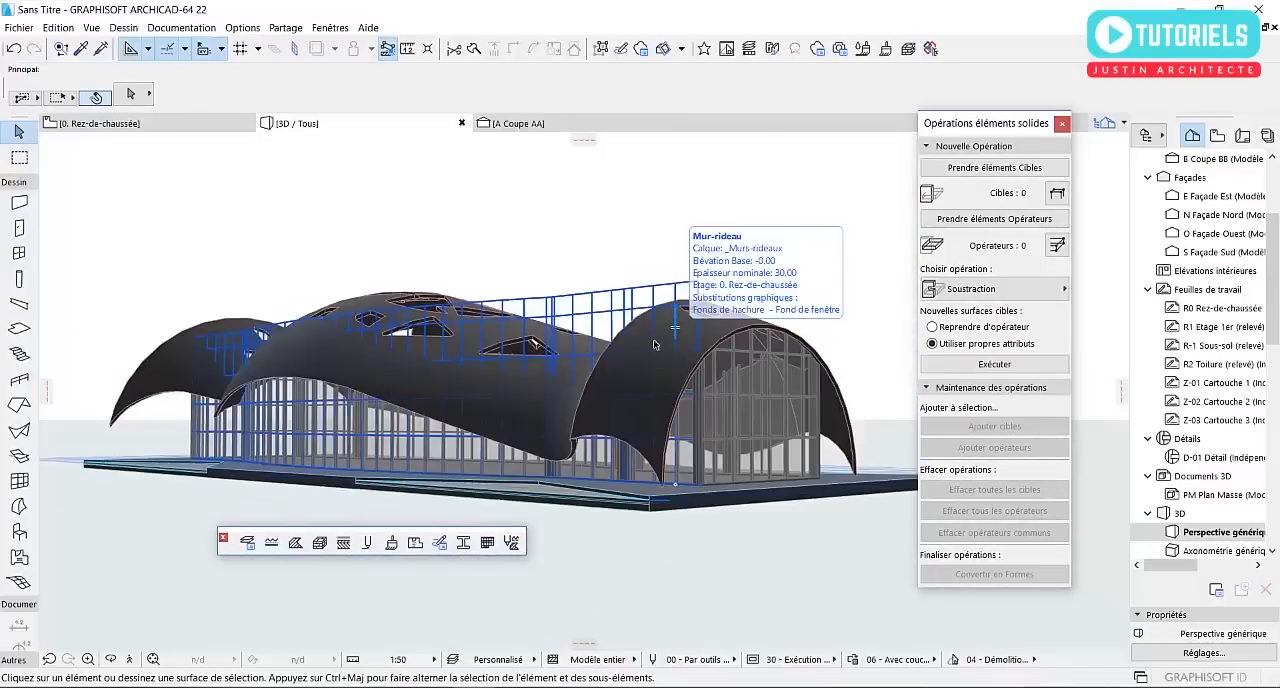
scroll(670, 216, "up", 2)
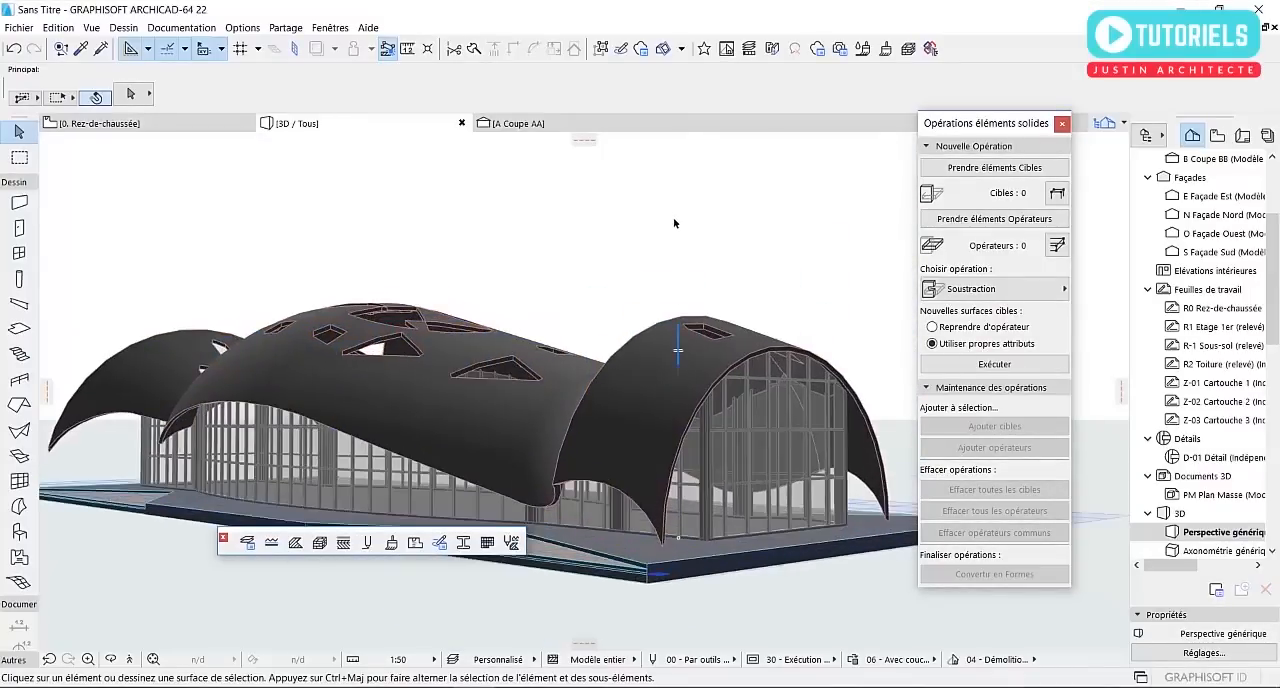
scroll(674, 223, "down", 1)
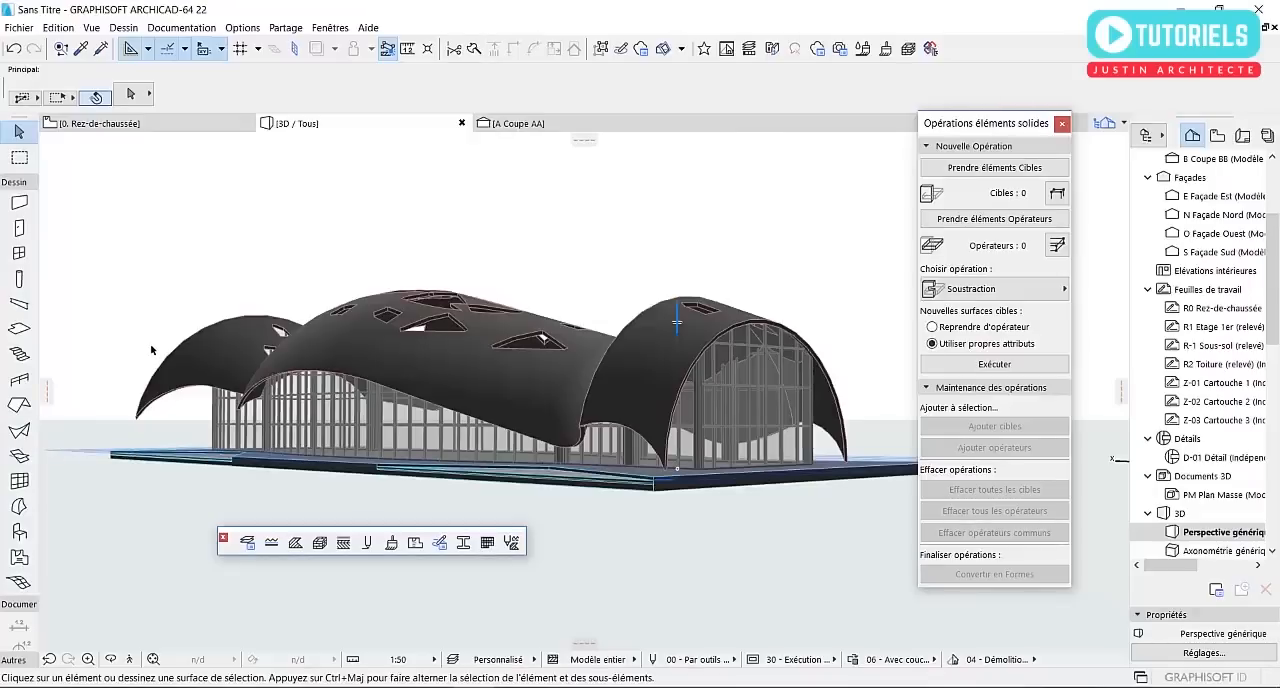
scroll(497, 400, "up", 4)
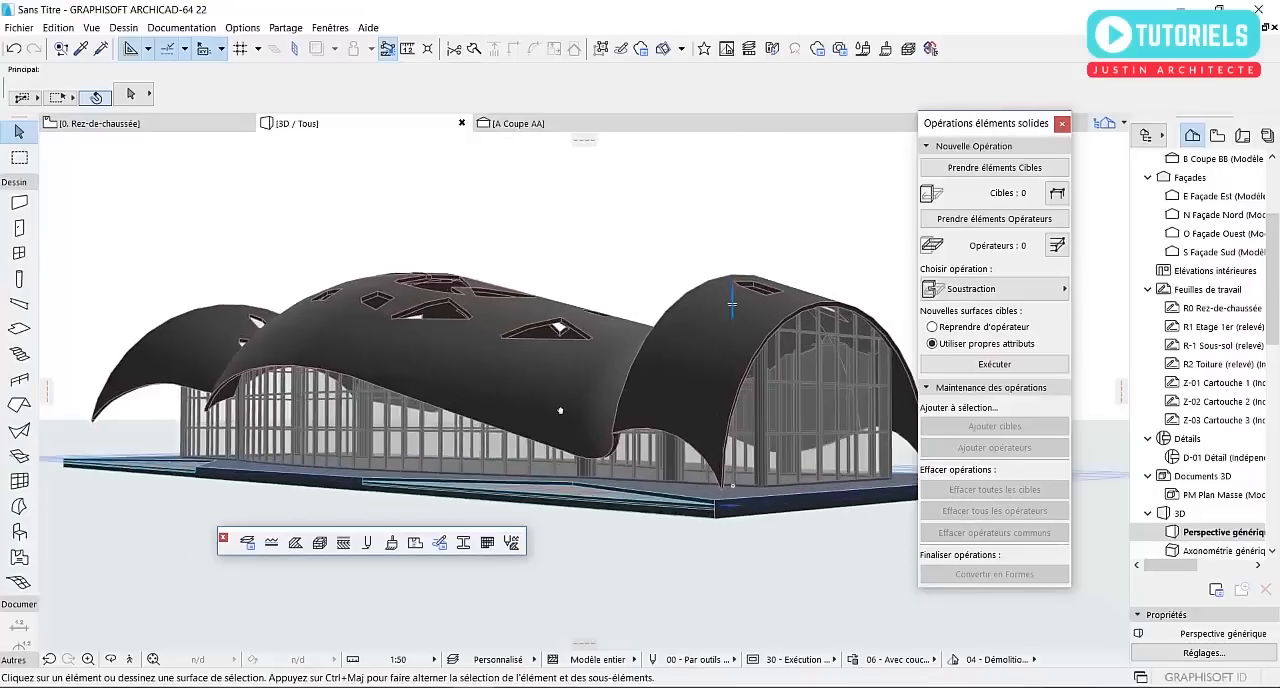
scroll(499, 390, "down", 2)
middle_click_drag(583, 395, 287, 396, "shift")
left_click(287, 396)
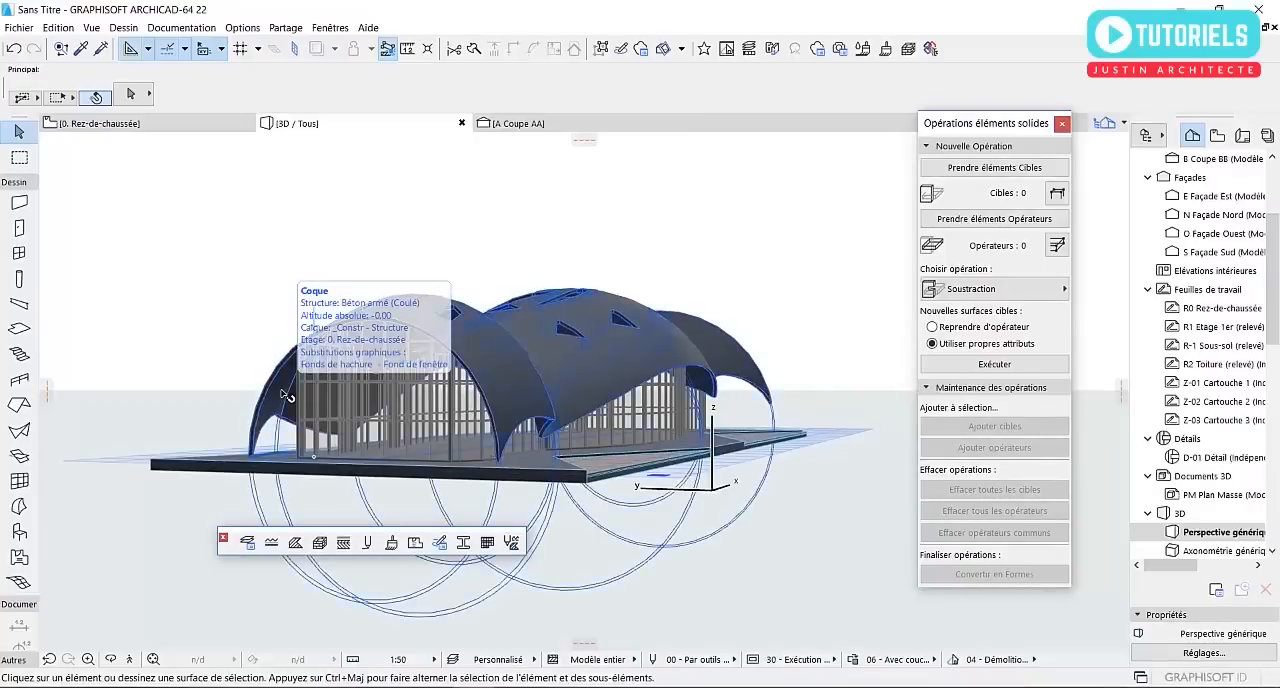